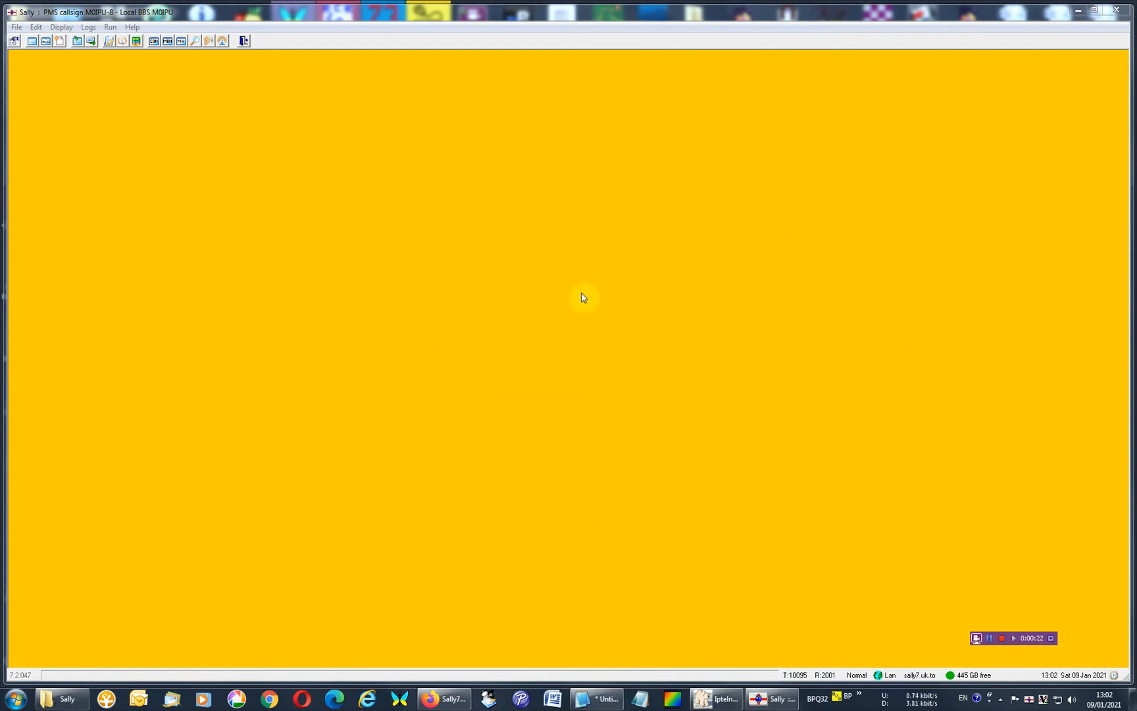
Switch to the Sally folder in Windows Explorer and inspect its full path under AppData\Roaming\NTSX, finally minimizing the window.
{"action": "left_click", "coordinate": [58, 704]}
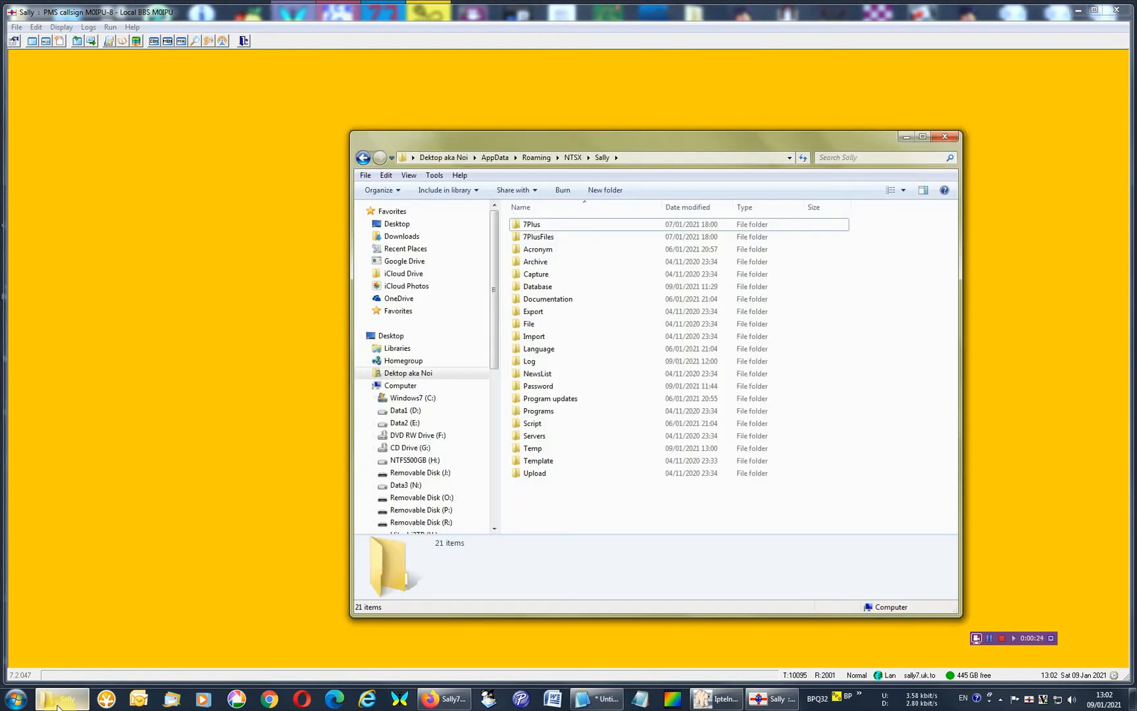
{"action": "left_click", "coordinate": [648, 158]}
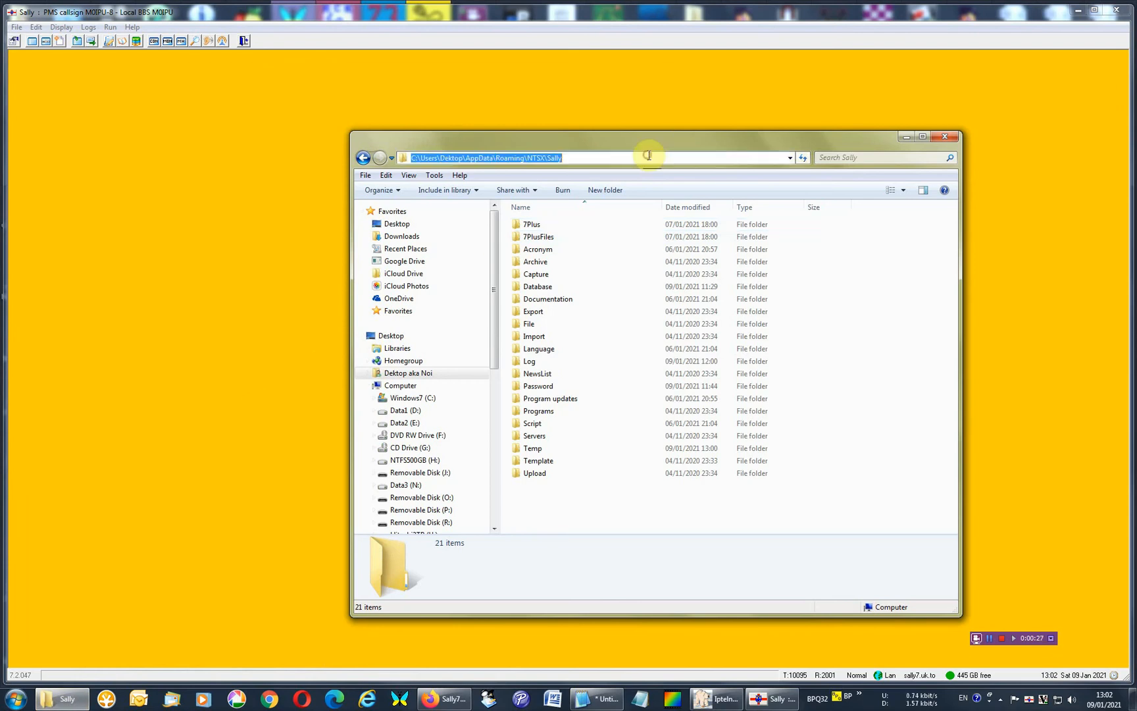
{"action": "left_click", "coordinate": [520, 158]}
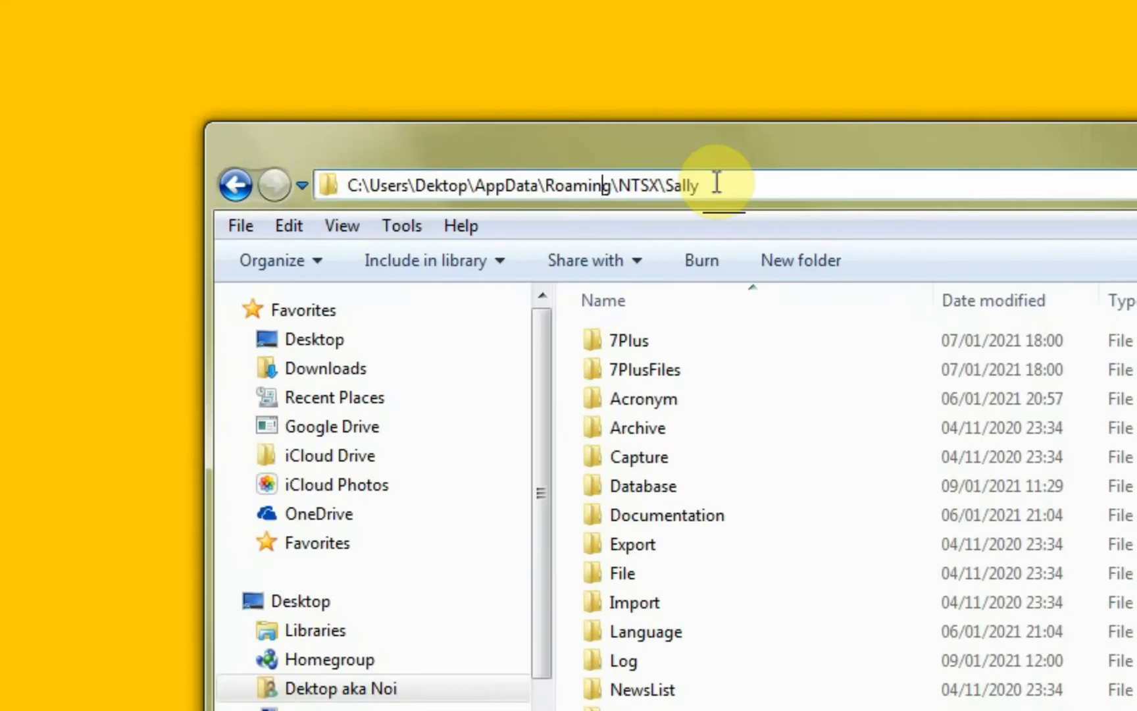
{"action": "left_click", "coordinate": [581, 157]}
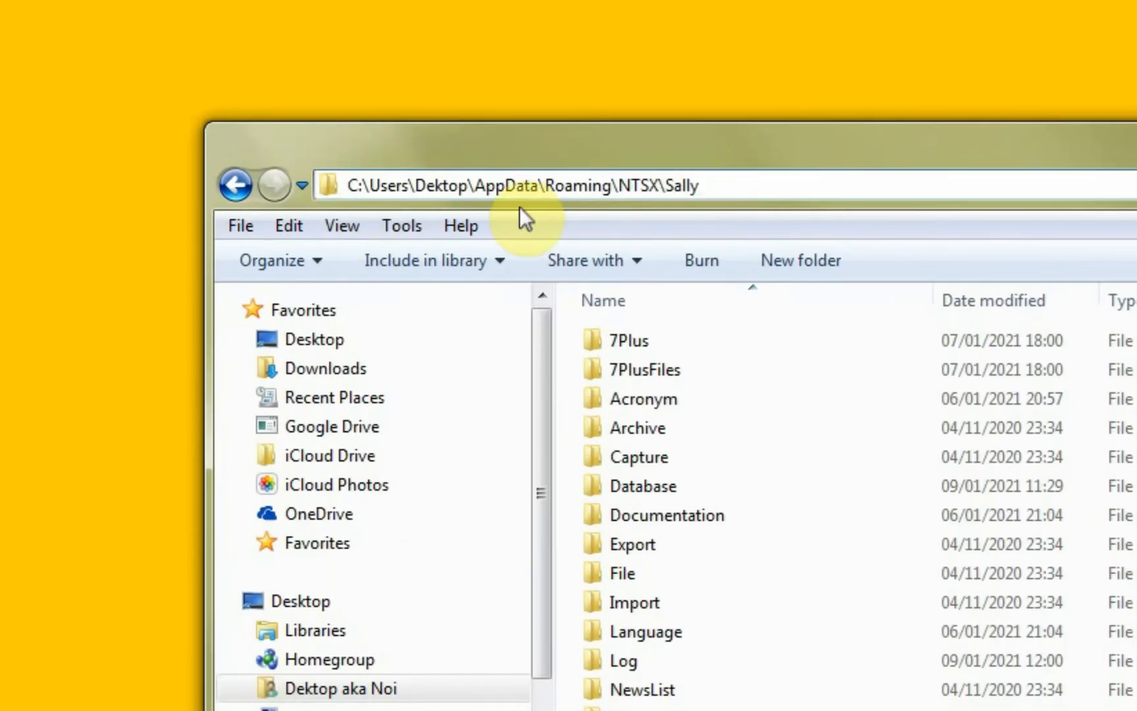
{"action": "left_click", "coordinate": [443, 181]}
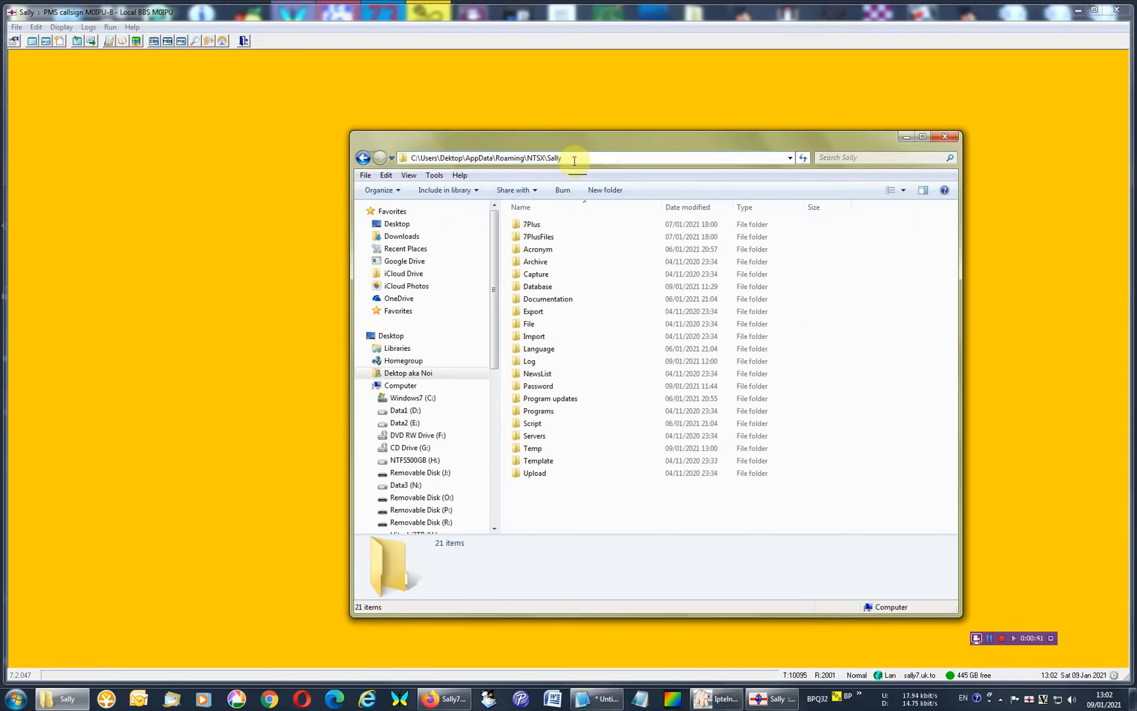
{"action": "left_click", "coordinate": [574, 161]}
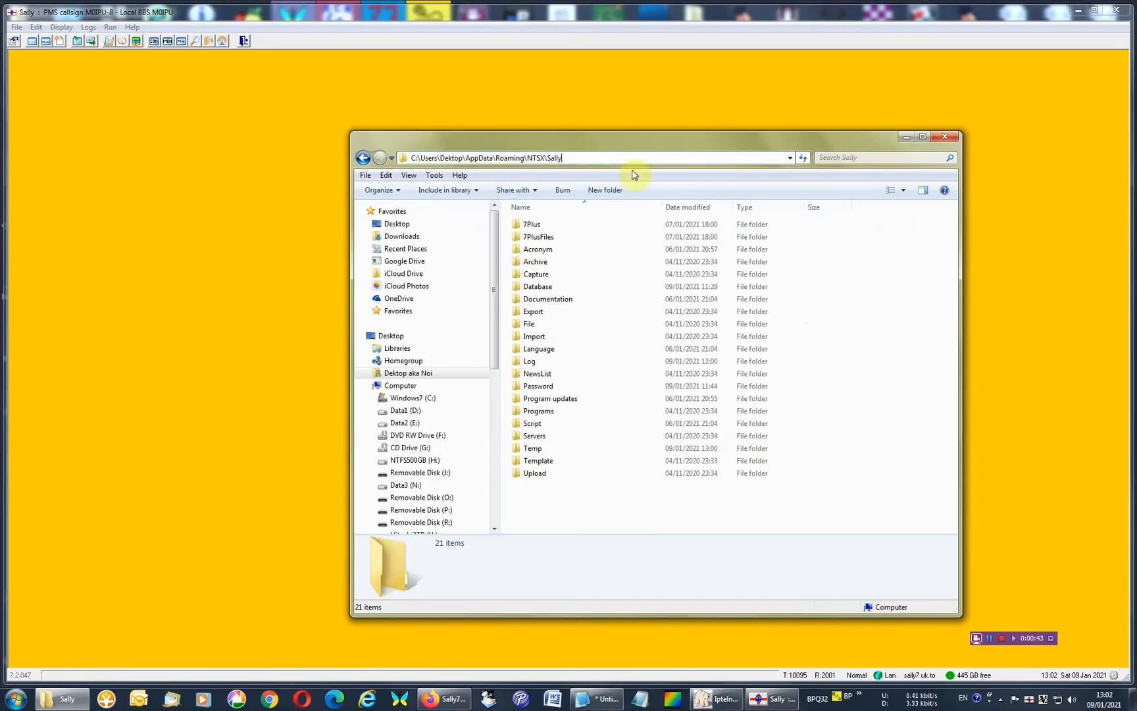
{"action": "double_click", "coordinate": [531, 160]}
{"action": "left_click", "coordinate": [560, 158]}
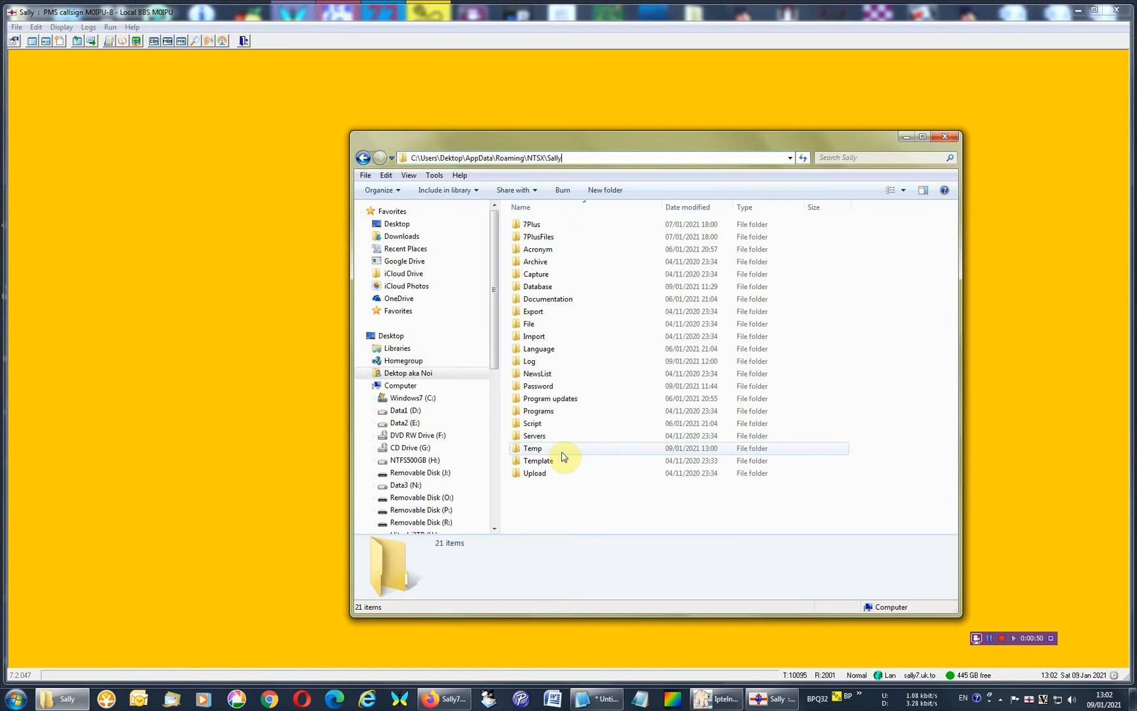
{"action": "left_click", "coordinate": [906, 137]}
Review the NTSX registry key paths in the untitled Notepad2 document and minimize it.
{"action": "left_click", "coordinate": [619, 697]}
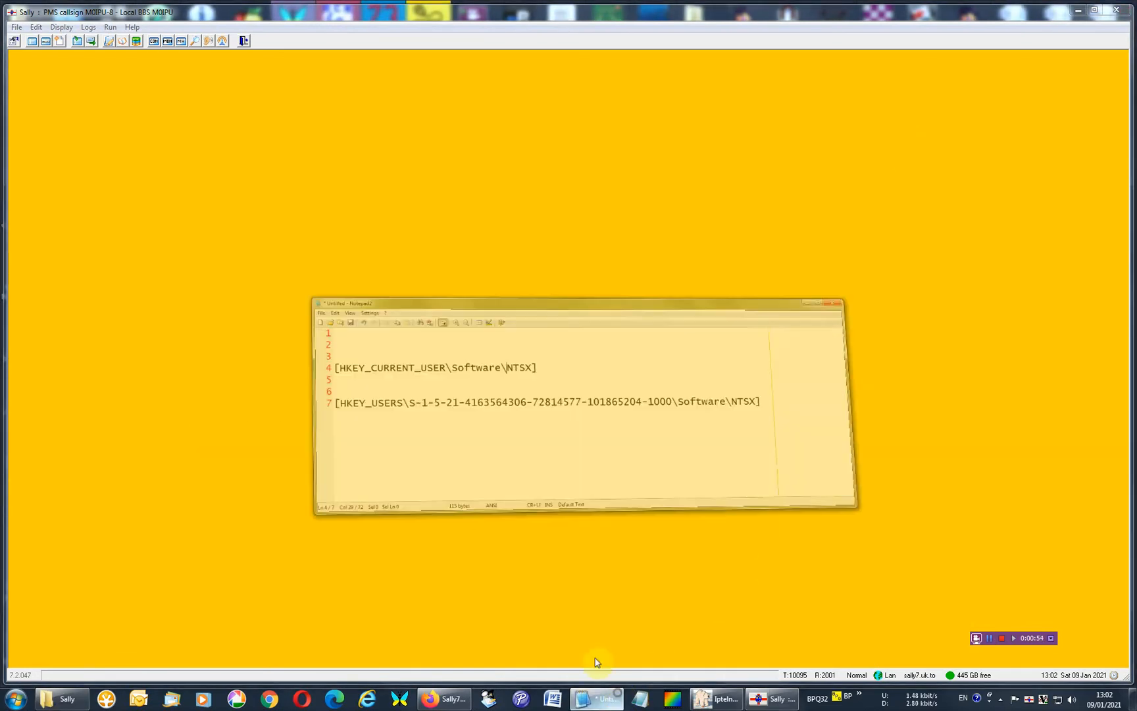
{"action": "left_click", "coordinate": [385, 207]}
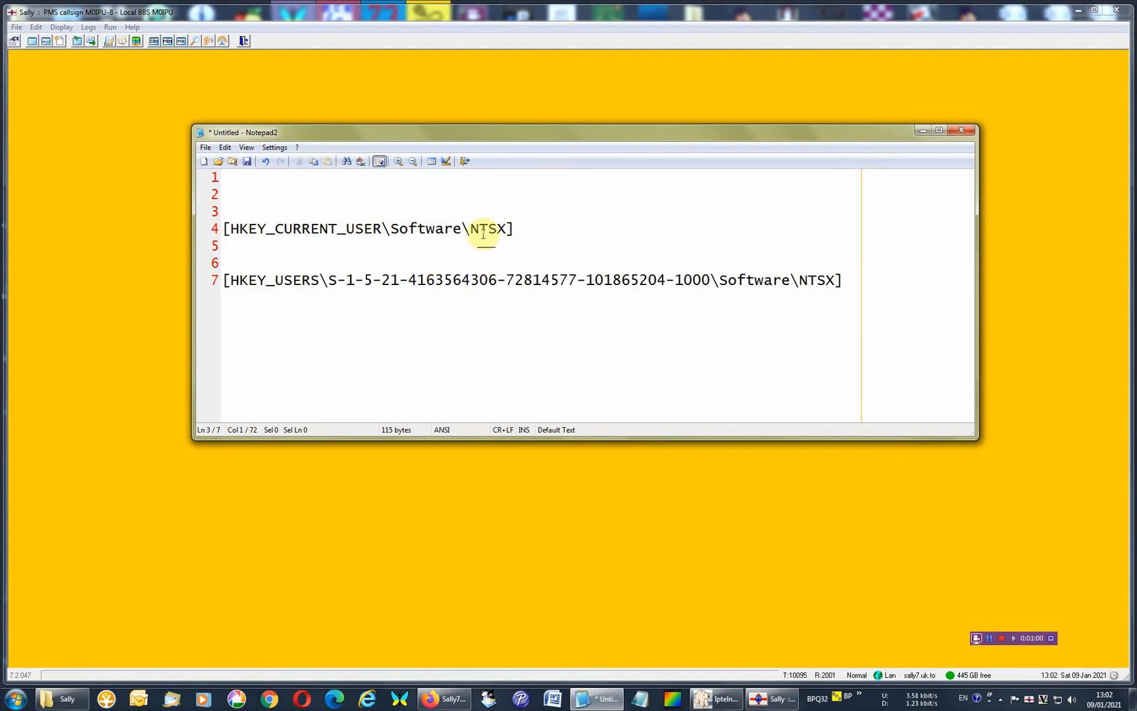
{"action": "left_click", "coordinate": [919, 130]}
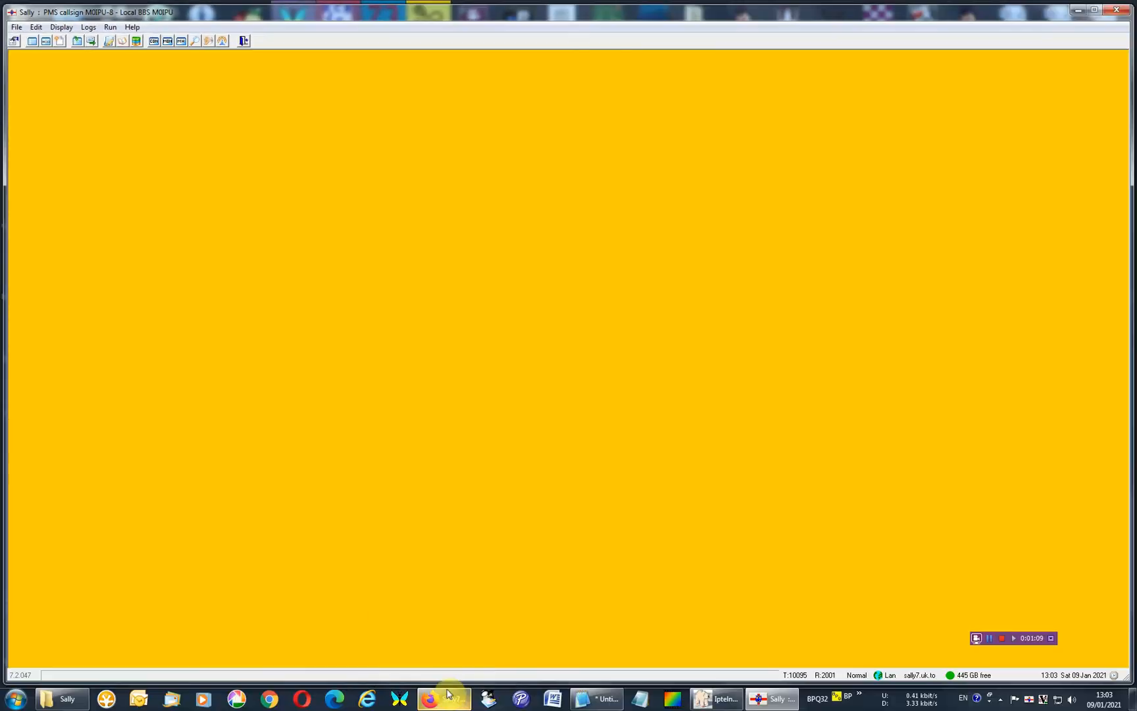
Switch to Firefox and read through the FBB forwarding protocol page, covering the ASCII basic and both binary compressed versions.
{"action": "left_click", "coordinate": [446, 697]}
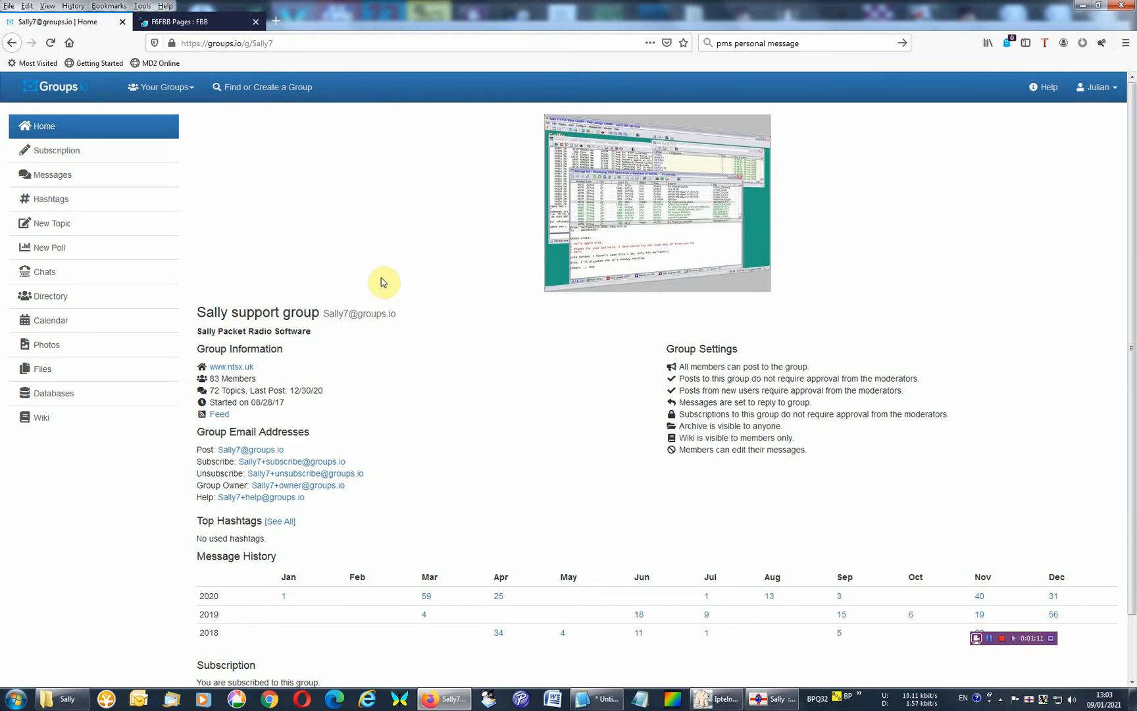
{"action": "left_click", "coordinate": [192, 21]}
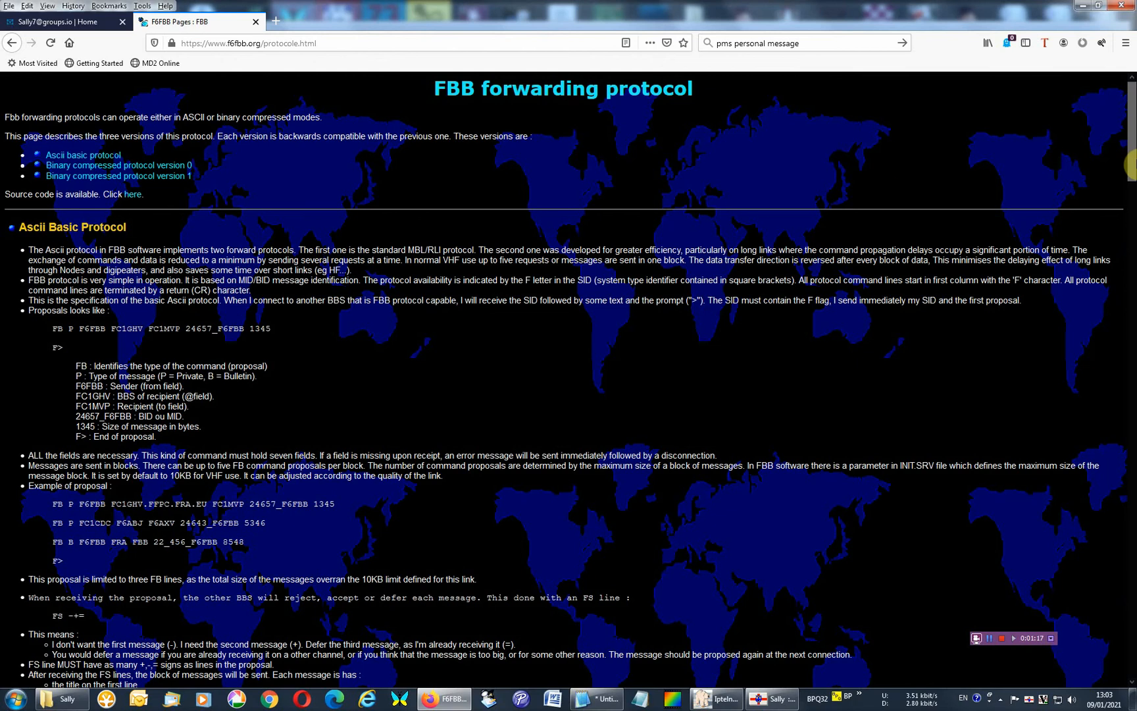
{"action": "left_click_drag", "start_coordinate": [1129, 156], "coordinate": [1129, 349]}
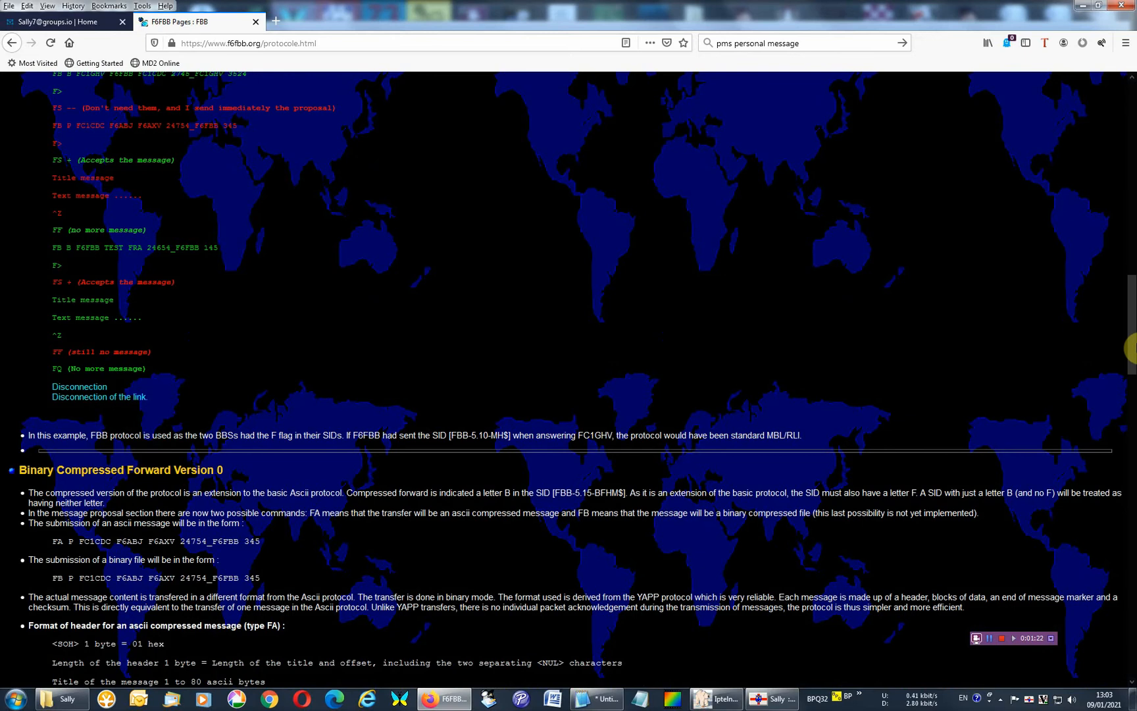
{"action": "left_click_drag", "start_coordinate": [1129, 348], "coordinate": [1129, 517]}
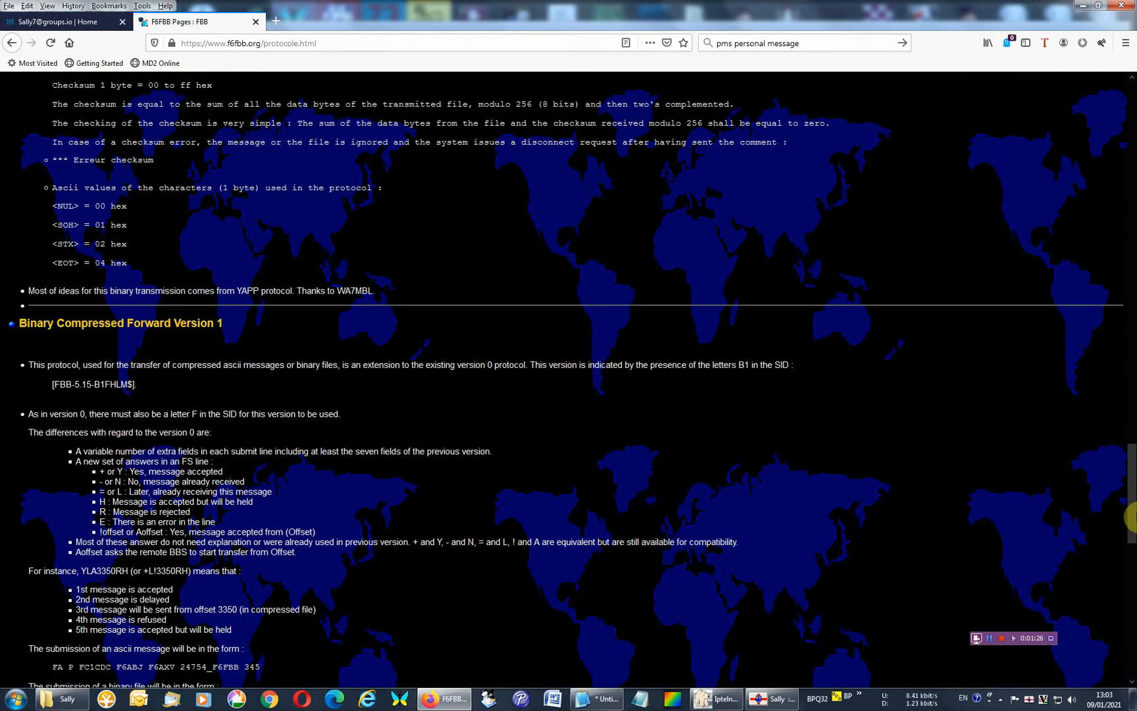
{"action": "left_click_drag", "start_coordinate": [1129, 517], "coordinate": [1130, 124]}
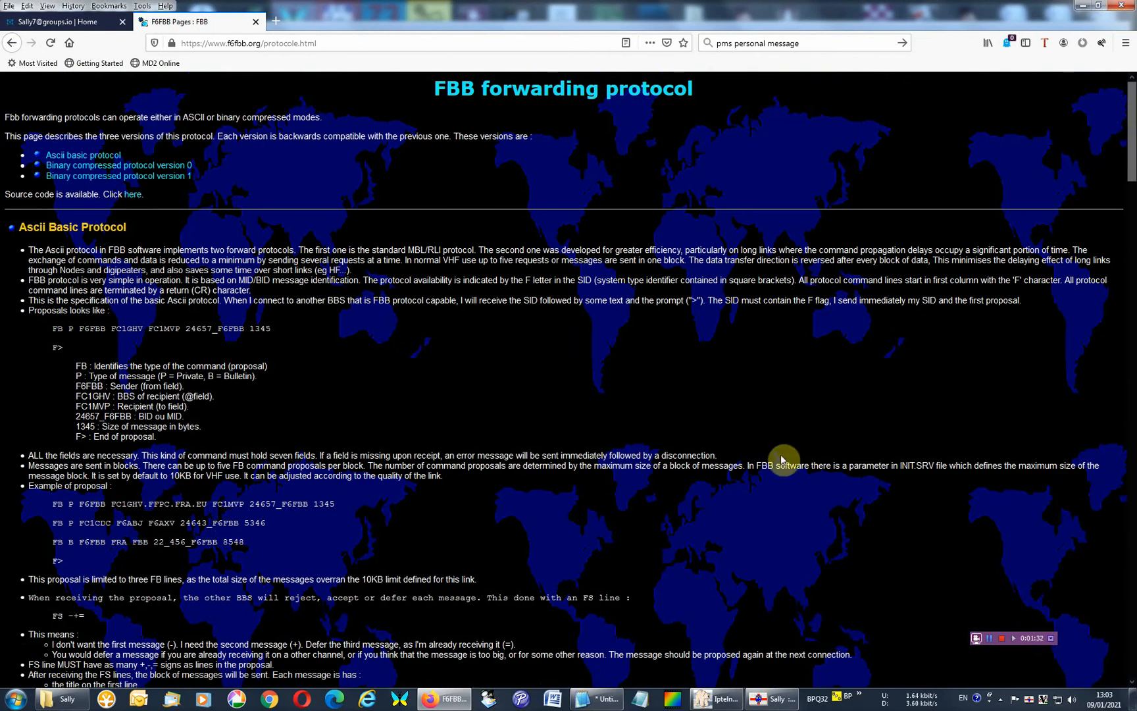
Return to Sally and open the configuration's PMS basic setup to examine the PMS callsign and name fields.
{"action": "left_click", "coordinate": [770, 697]}
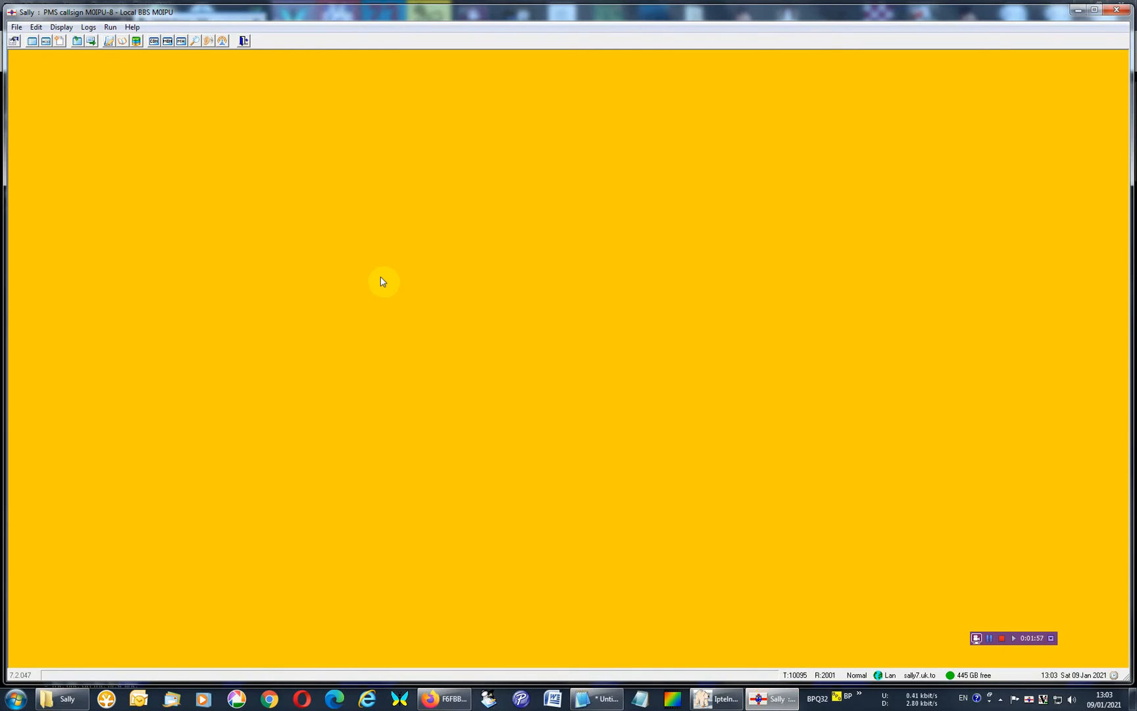
{"action": "left_click", "coordinate": [139, 176]}
{"action": "left_click", "coordinate": [14, 41]}
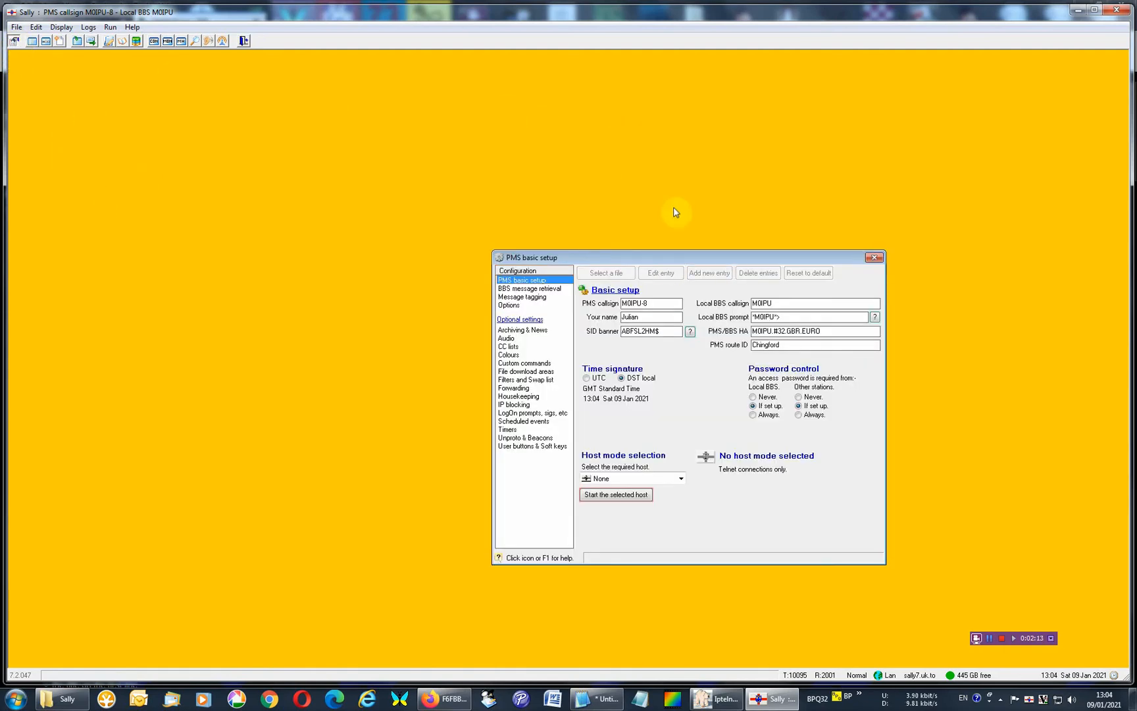
{"action": "left_click_drag", "start_coordinate": [655, 306], "coordinate": [571, 307]}
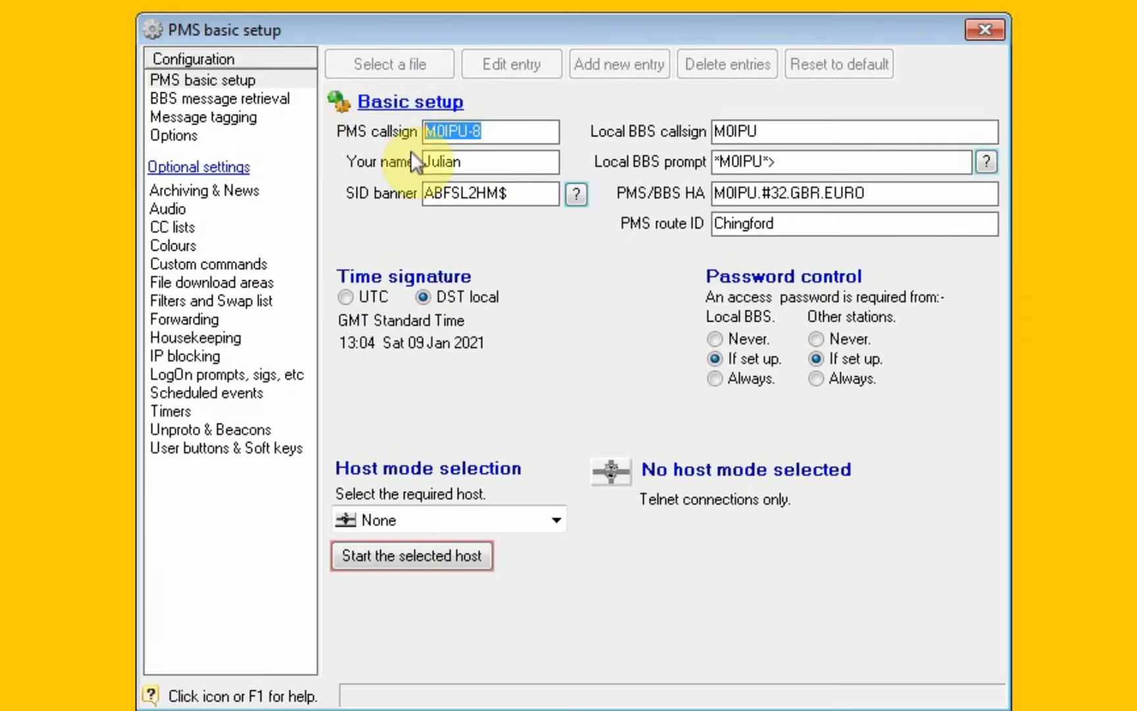
{"action": "left_click", "coordinate": [516, 163]}
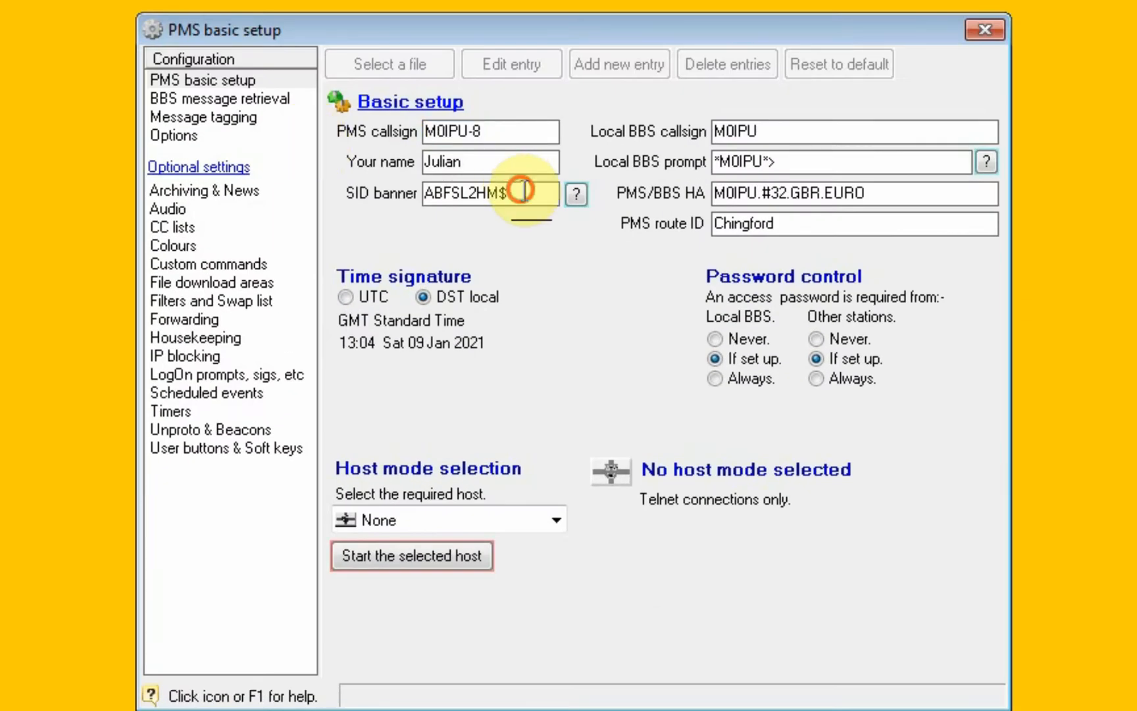
Read the help on the SID banner letters, noting the FBB compressed protocol V1 entry, and minimize the help window.
{"action": "left_click", "coordinate": [520, 192]}
{"action": "left_click", "coordinate": [576, 193]}
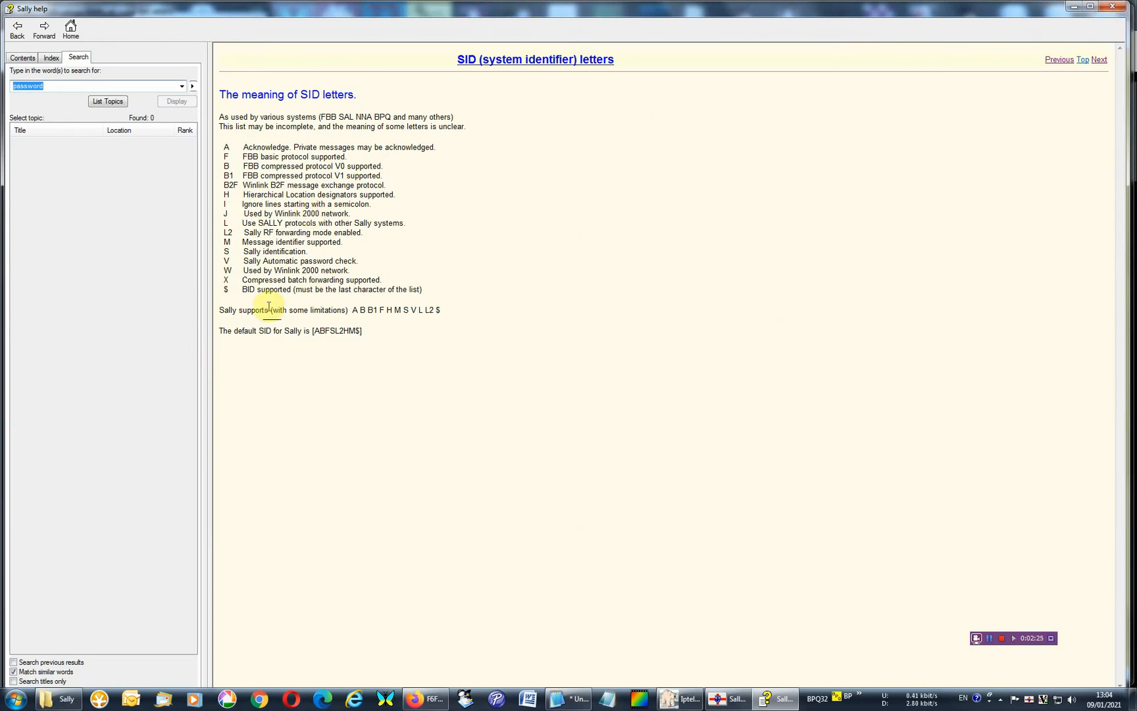
{"action": "left_click_drag", "start_coordinate": [242, 175], "coordinate": [379, 176]}
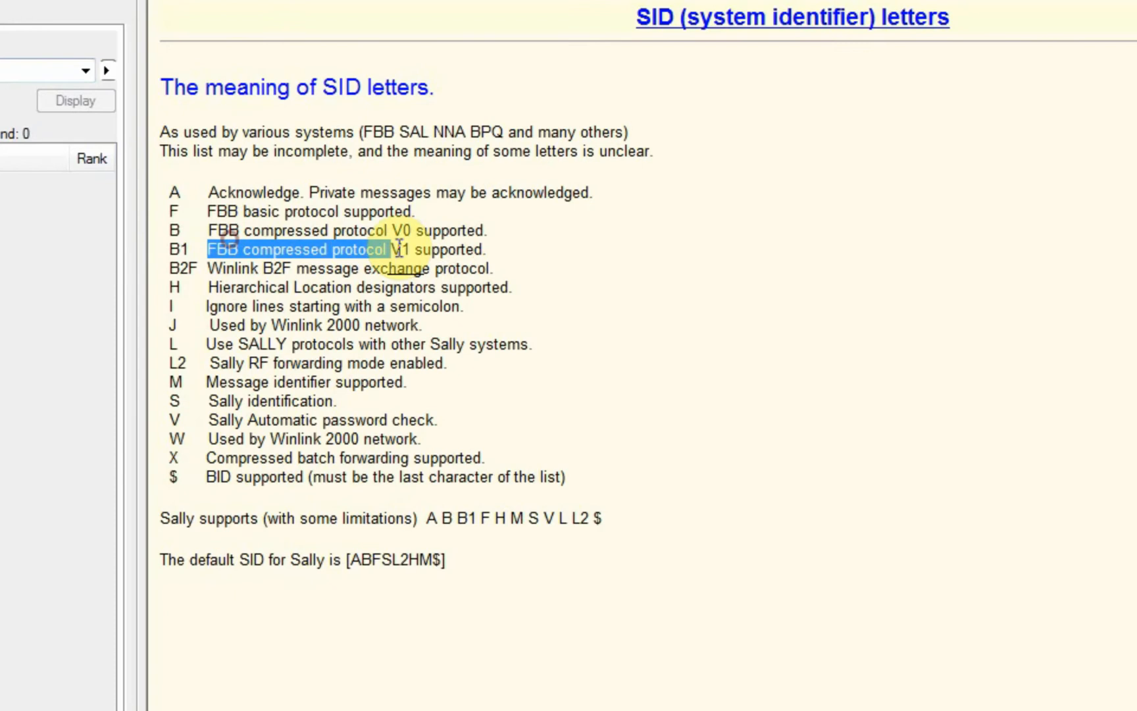
{"action": "left_click", "coordinate": [833, 237]}
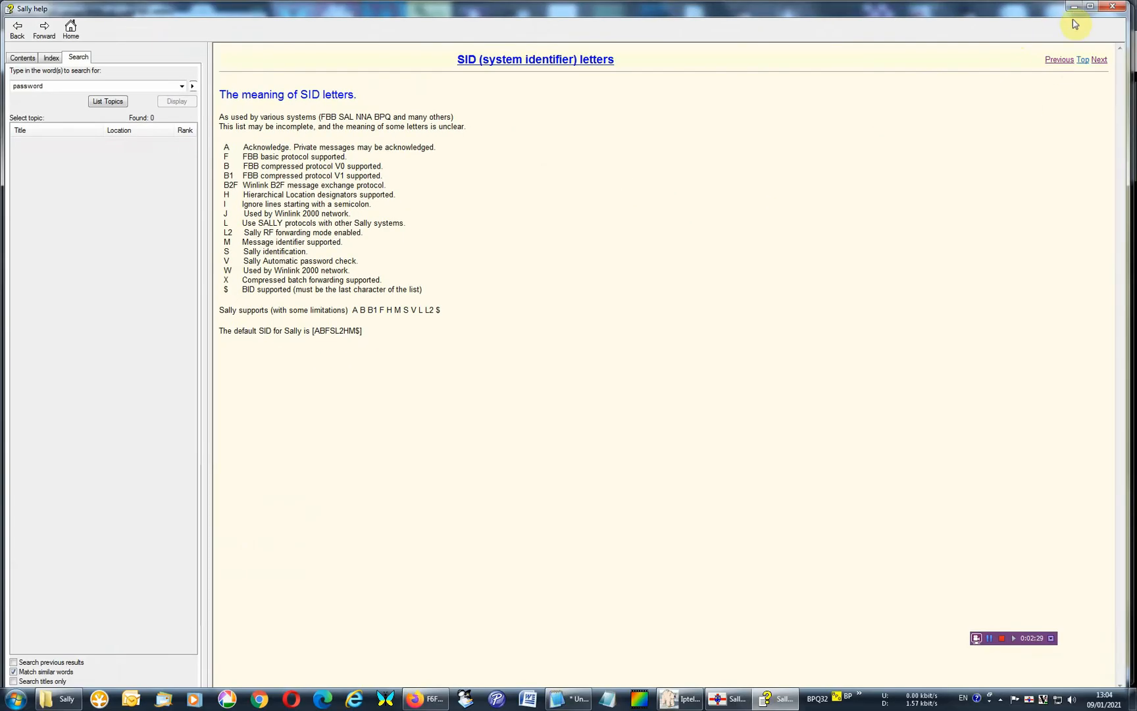
{"action": "left_click", "coordinate": [1075, 8]}
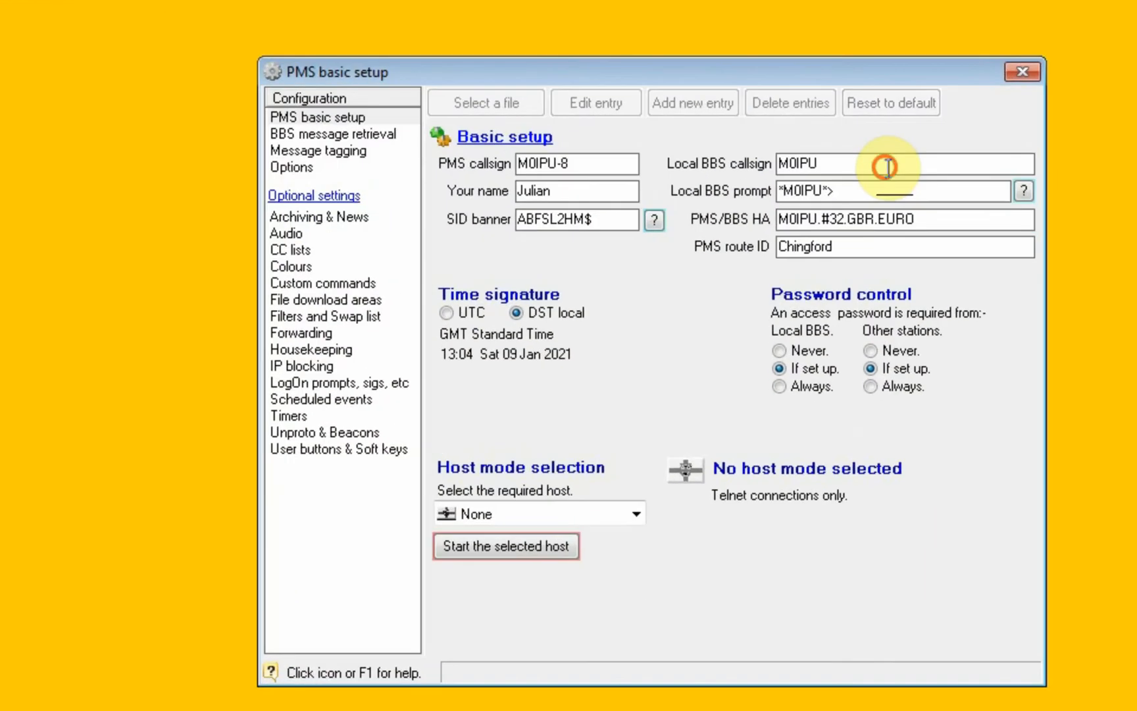
Check the local BBS callsign and read the help on setting the BBS prompt, minimizing the help window when done.
{"action": "left_click_drag", "start_coordinate": [808, 165], "coordinate": [766, 164]}
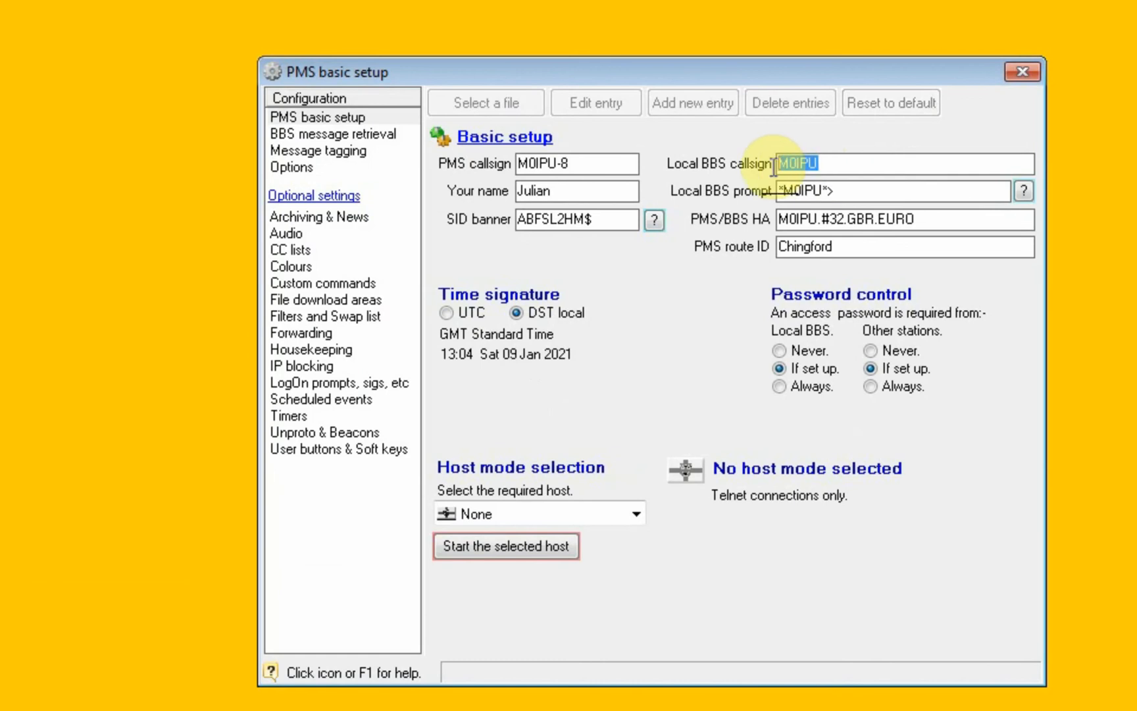
{"action": "left_click", "coordinate": [844, 184]}
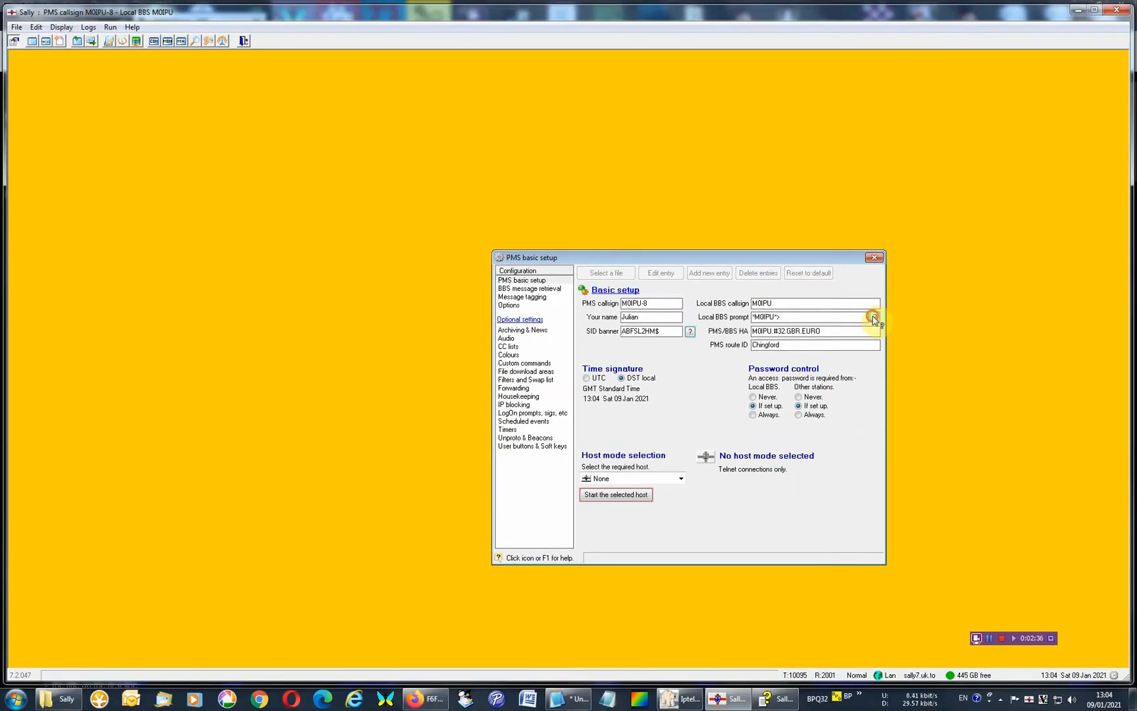
{"action": "left_click", "coordinate": [1023, 191]}
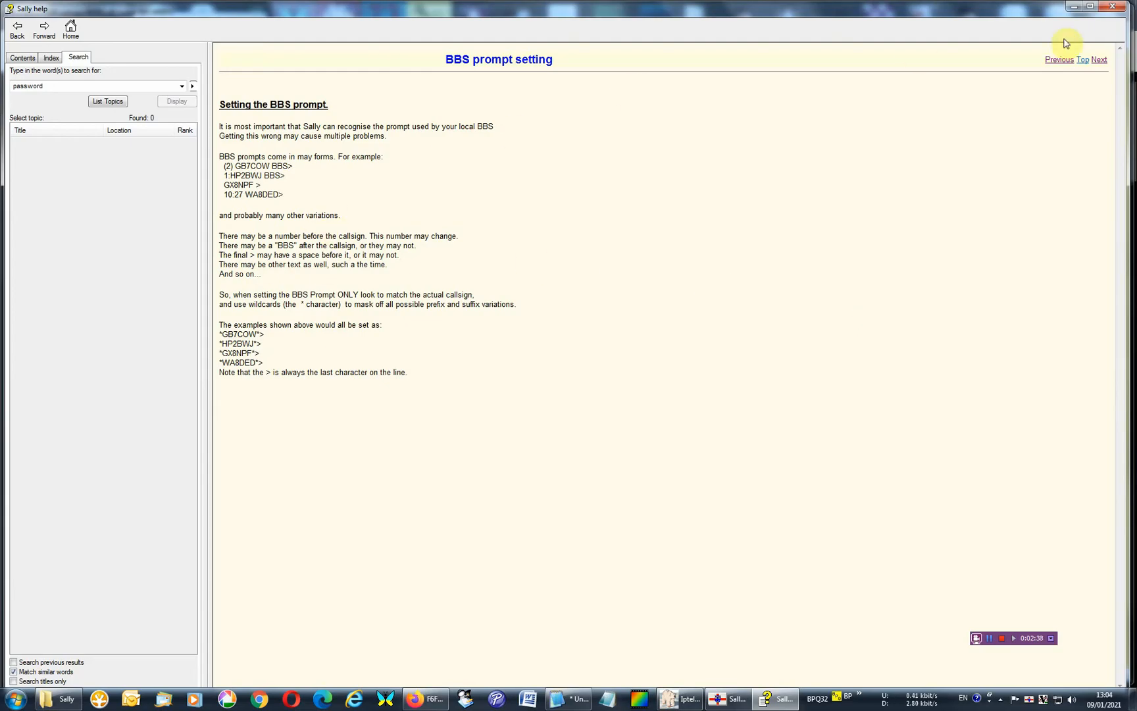
{"action": "left_click", "coordinate": [1076, 7]}
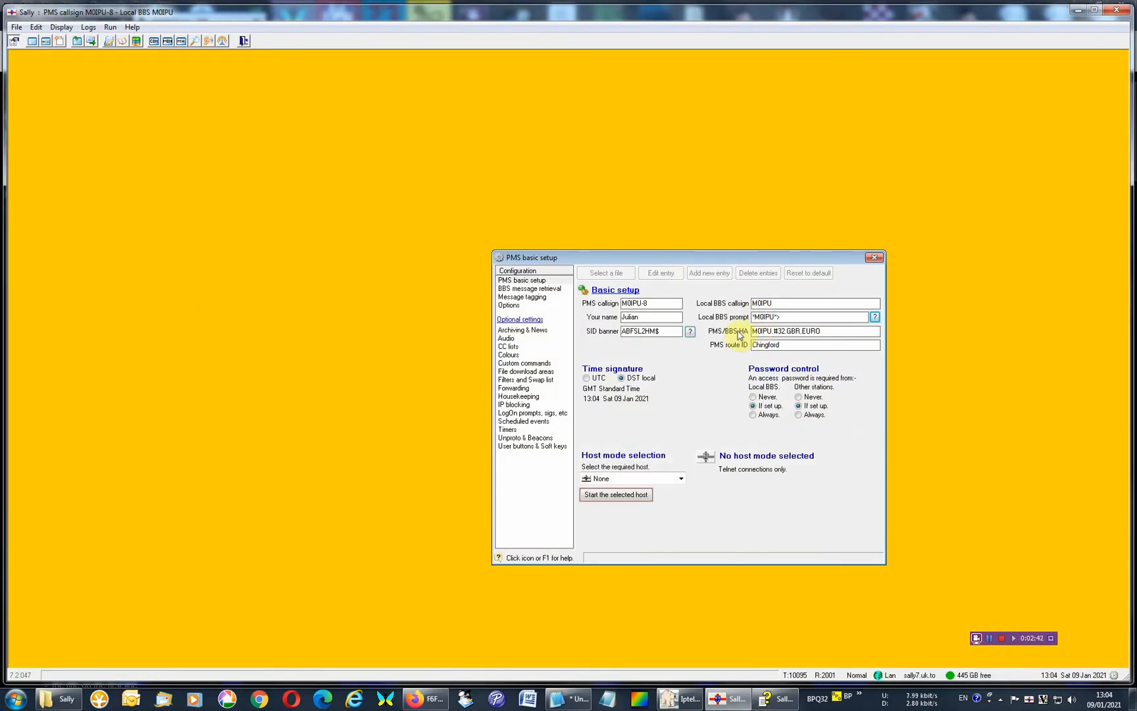
Open the PMS basic setup help page, read its local BBS callsign section and minimize the help window.
{"action": "left_click", "coordinate": [828, 332]}
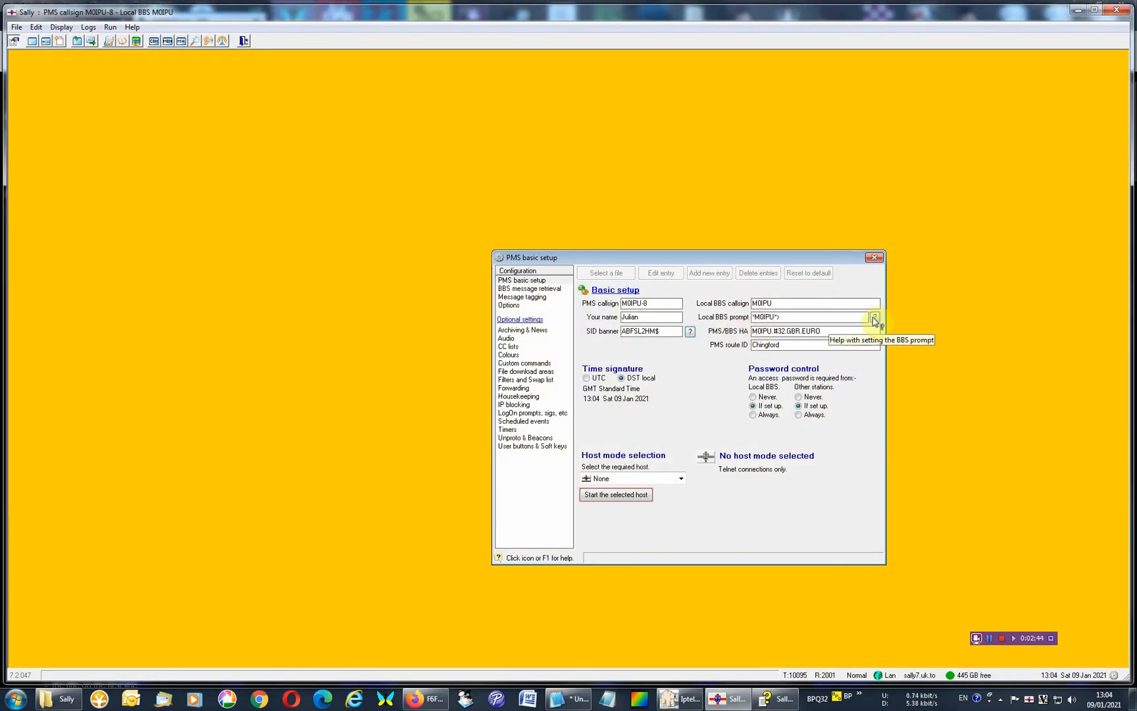
{"action": "key", "text": "F1"}
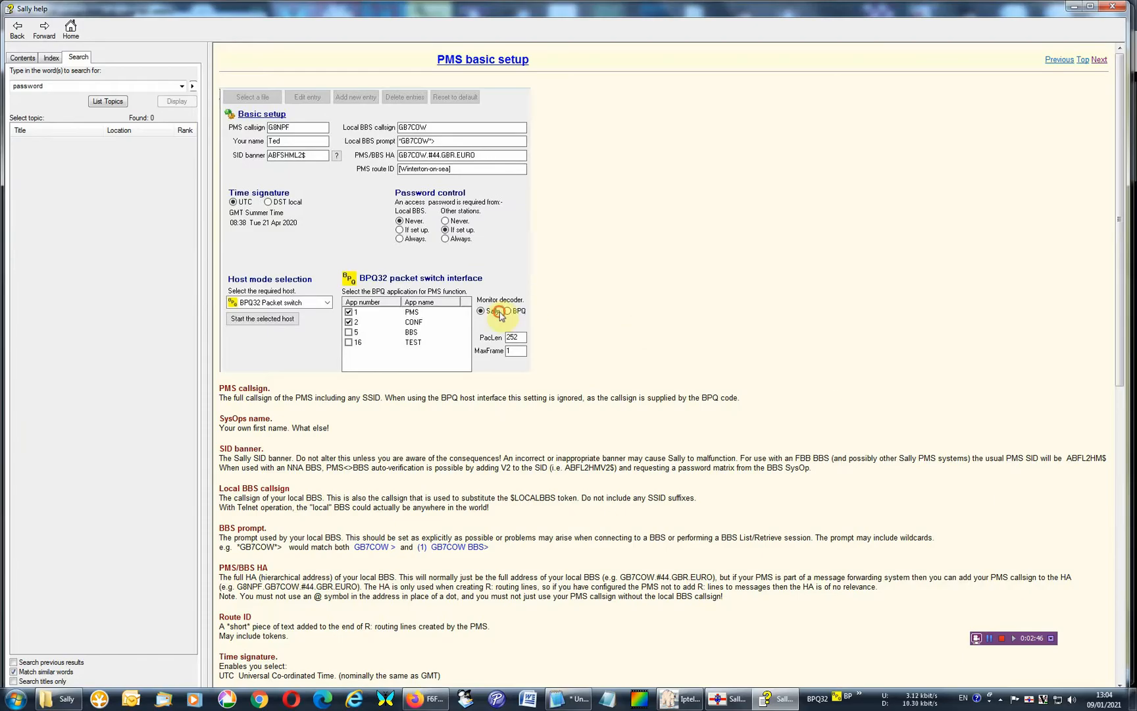
{"action": "left_click_drag", "start_coordinate": [1122, 127], "coordinate": [1123, 184]}
{"action": "left_click", "coordinate": [292, 393]}
{"action": "left_click_drag", "start_coordinate": [293, 392], "coordinate": [543, 398]}
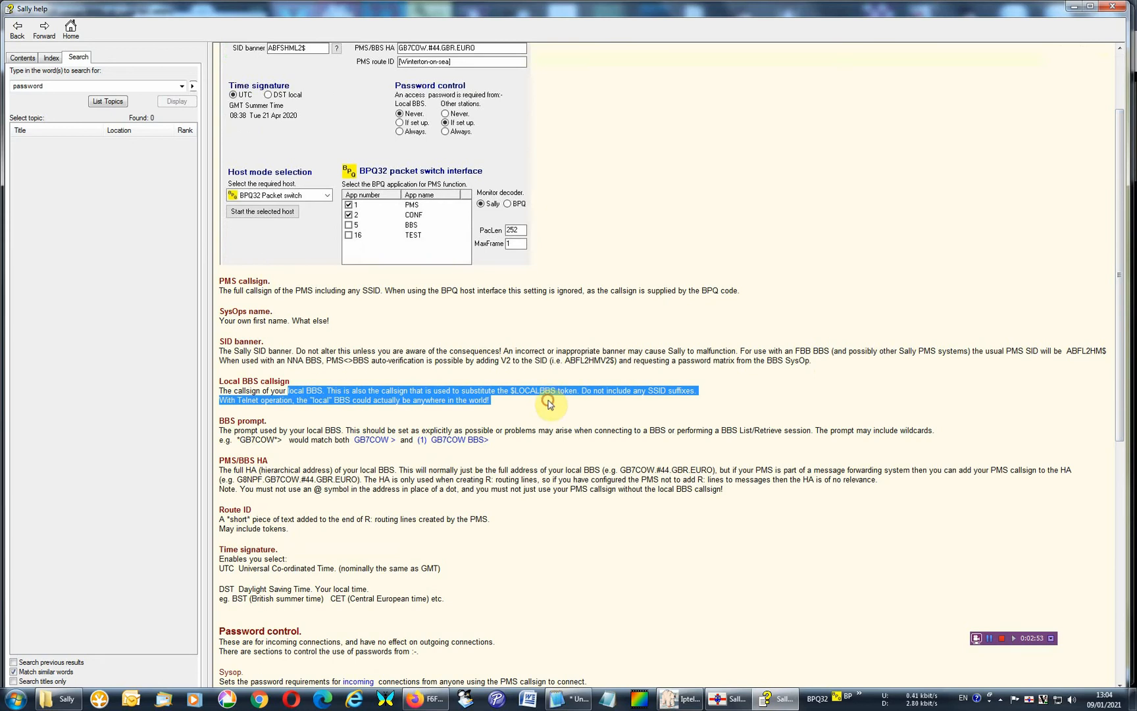
{"action": "left_click", "coordinate": [894, 231]}
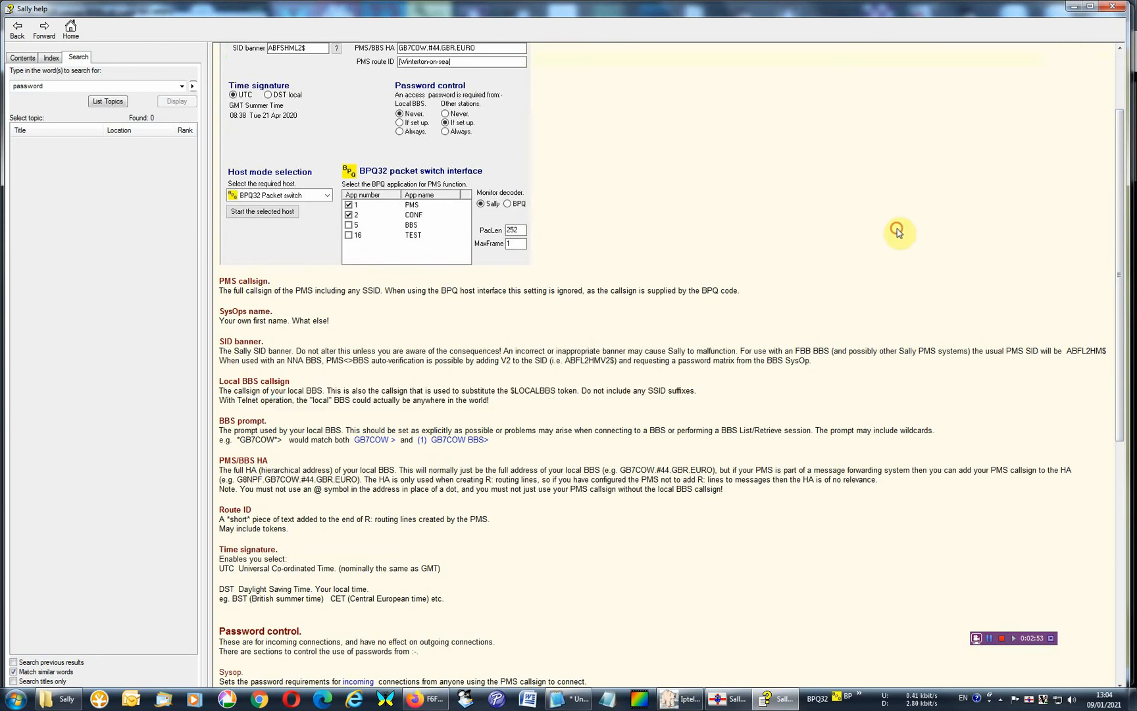
{"action": "left_click", "coordinate": [1069, 8]}
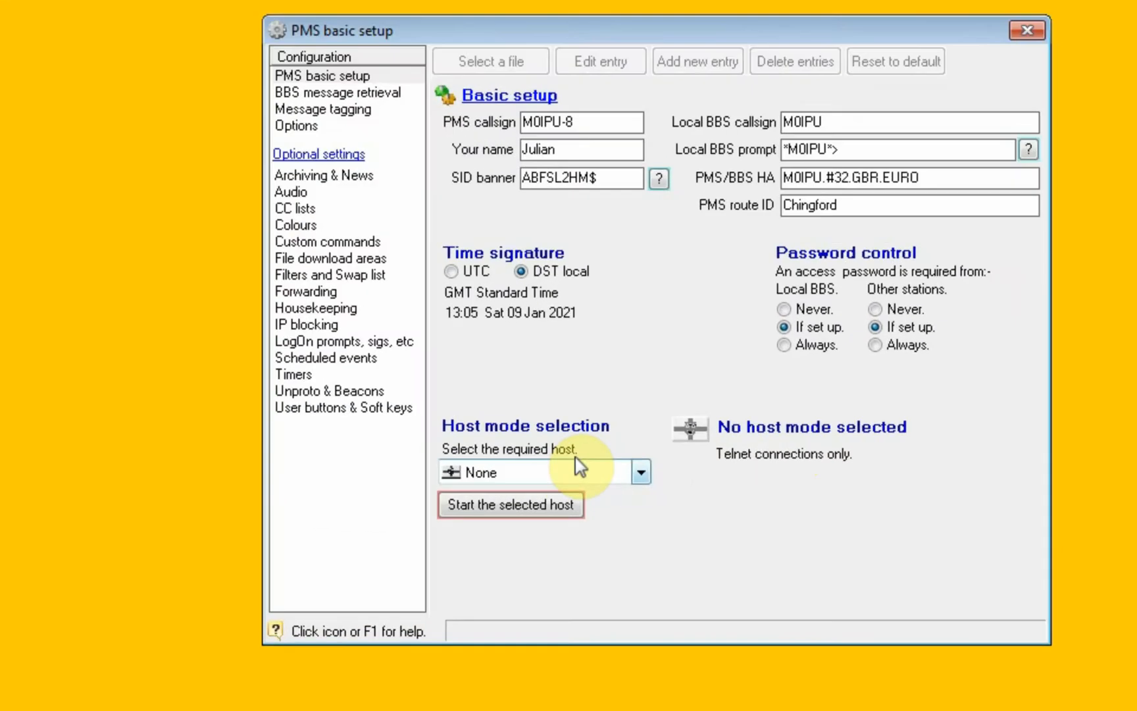
Choose BPQ32 Packet switch as the host mode and deselect the BBS and DXNET applications for PMS functions.
{"action": "left_click", "coordinate": [641, 472]}
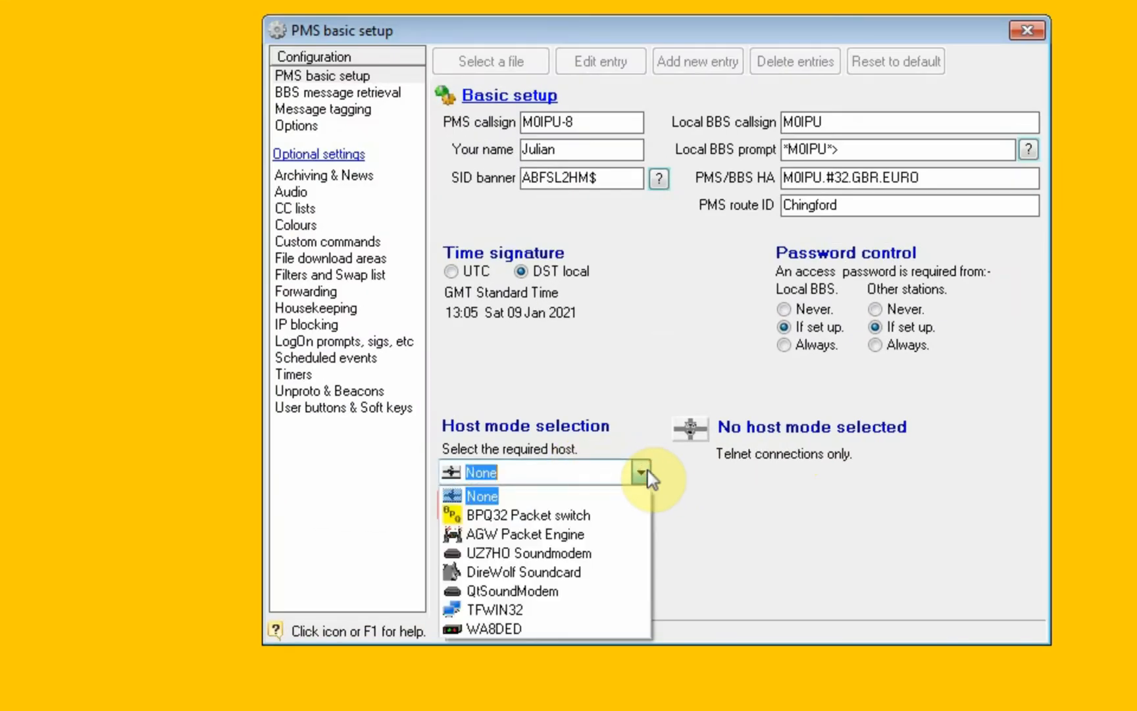
{"action": "left_click", "coordinate": [595, 516]}
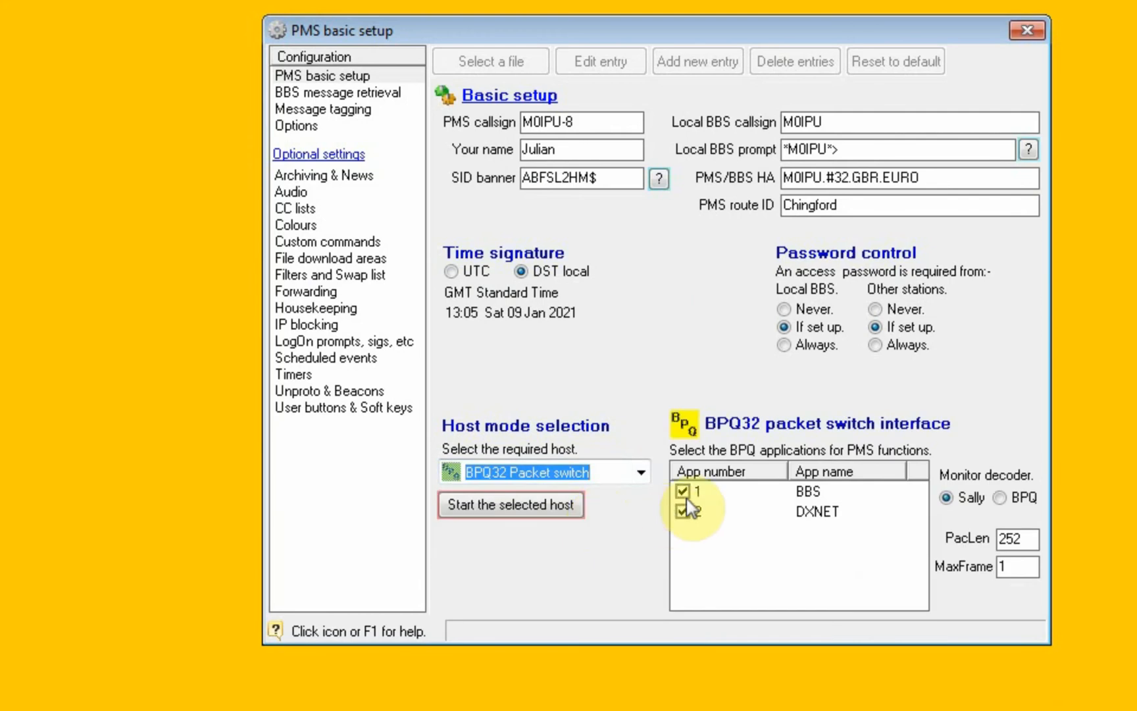
{"action": "left_click", "coordinate": [685, 492]}
{"action": "left_click", "coordinate": [685, 509]}
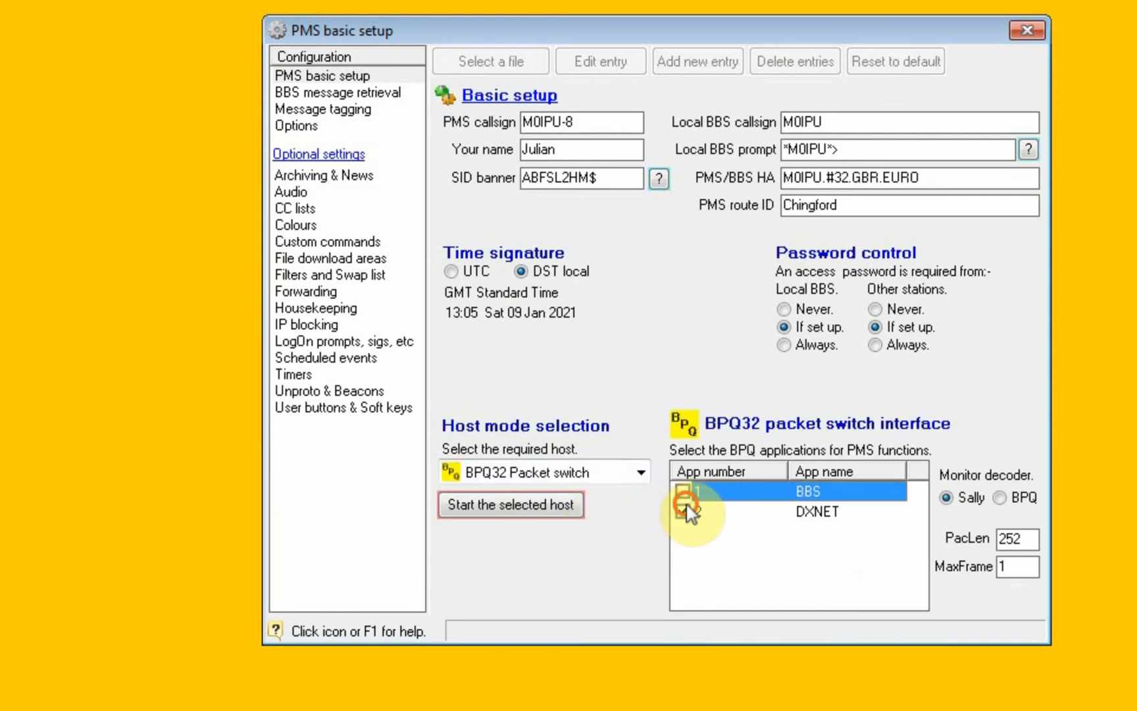
Change the host mode to AGW Packet Engine.
{"action": "left_click", "coordinate": [546, 478]}
{"action": "left_click", "coordinate": [560, 534]}
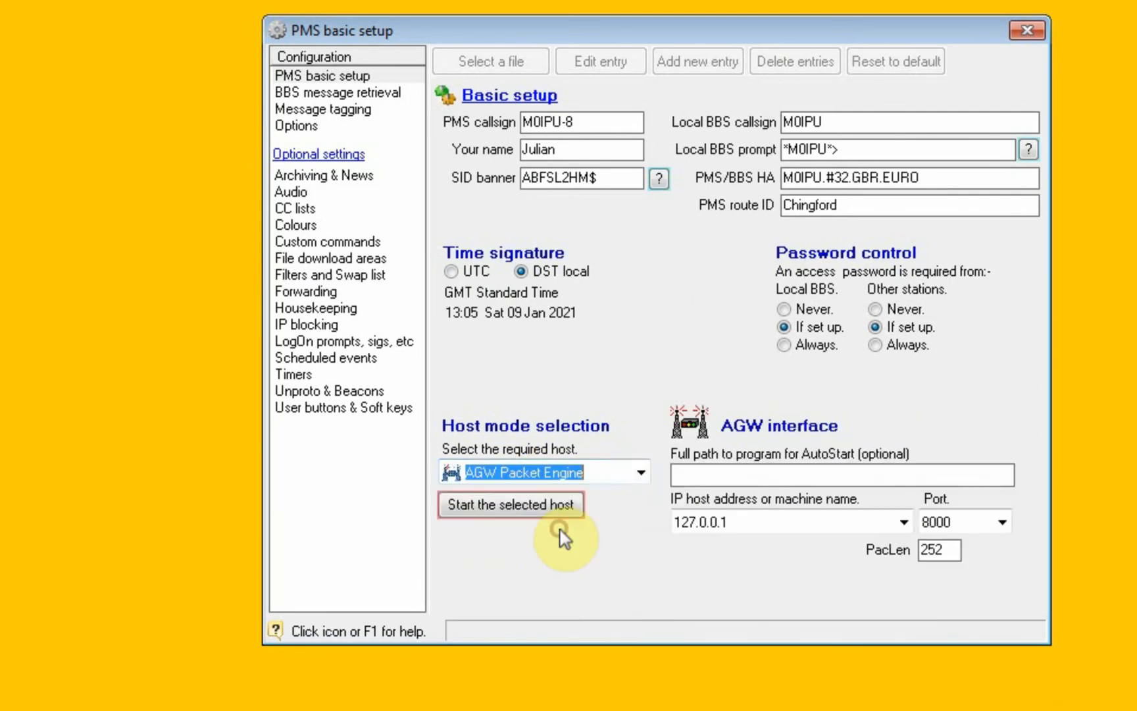
Change the host mode to WA8DED to show its DEDTNC interface settings.
{"action": "left_click", "coordinate": [711, 474]}
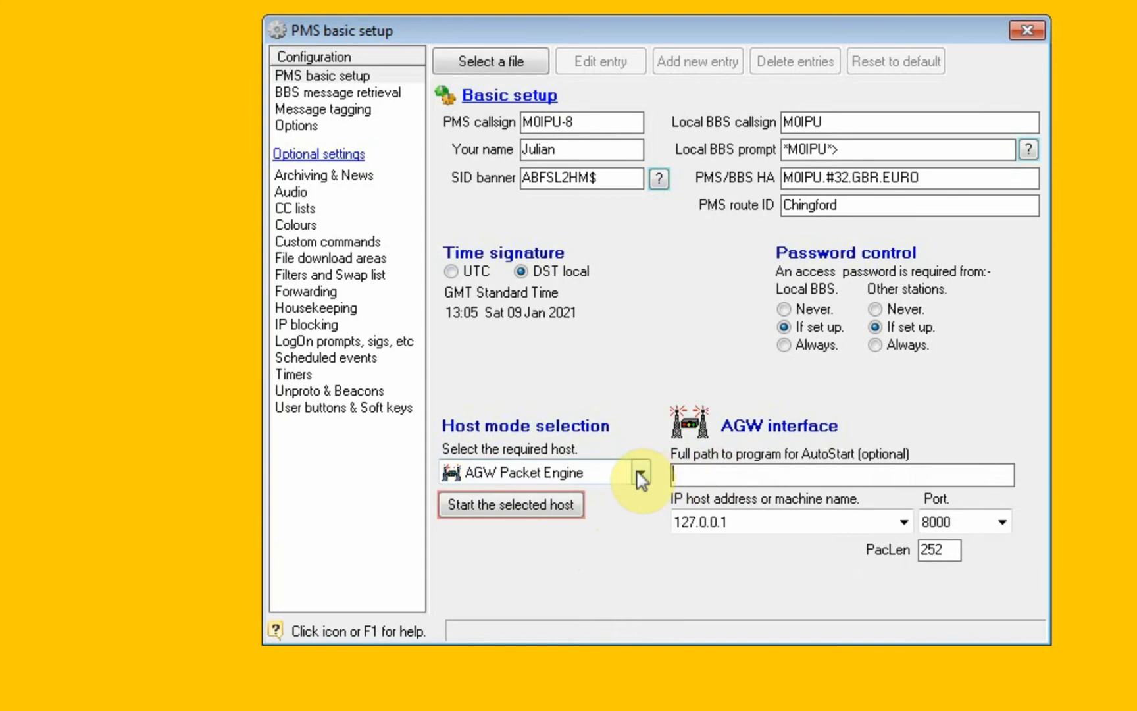
{"action": "left_click", "coordinate": [641, 472]}
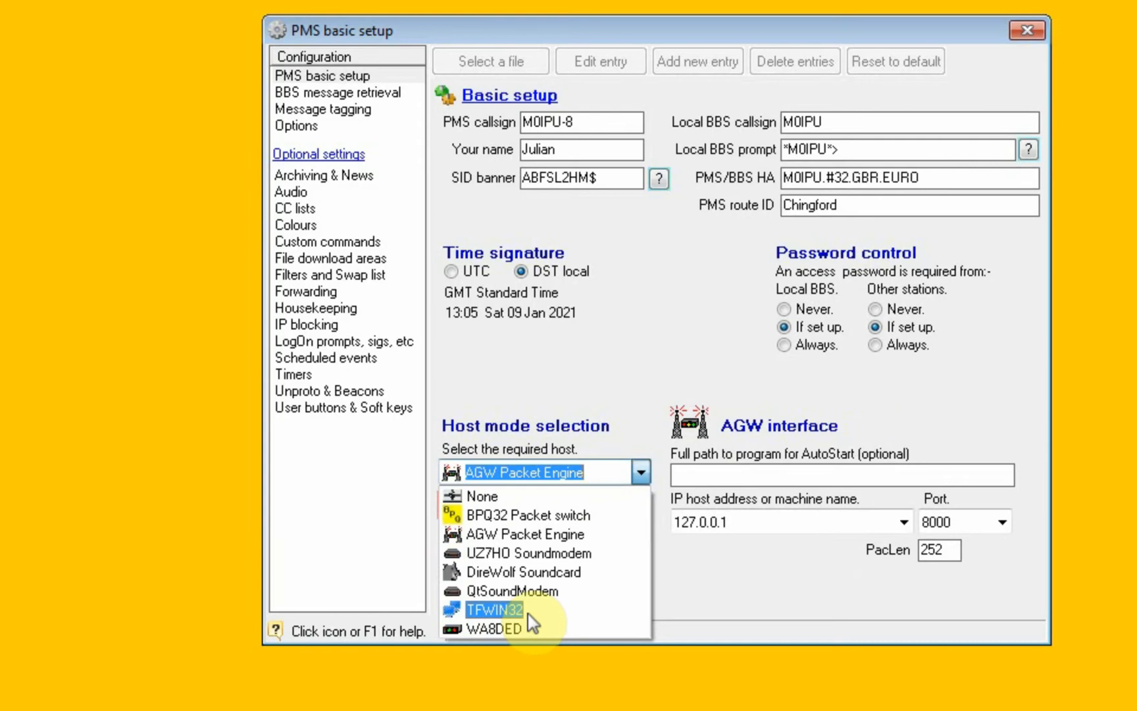
{"action": "left_click", "coordinate": [486, 625]}
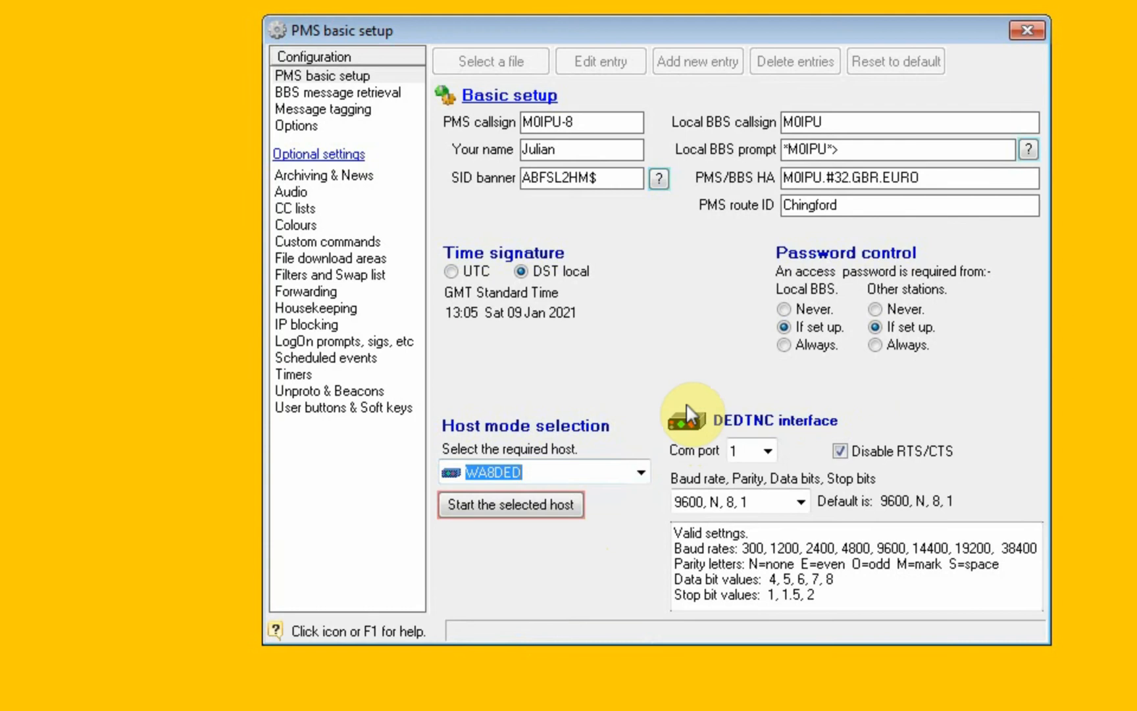
Set the host mode to None.
{"action": "left_click", "coordinate": [639, 474]}
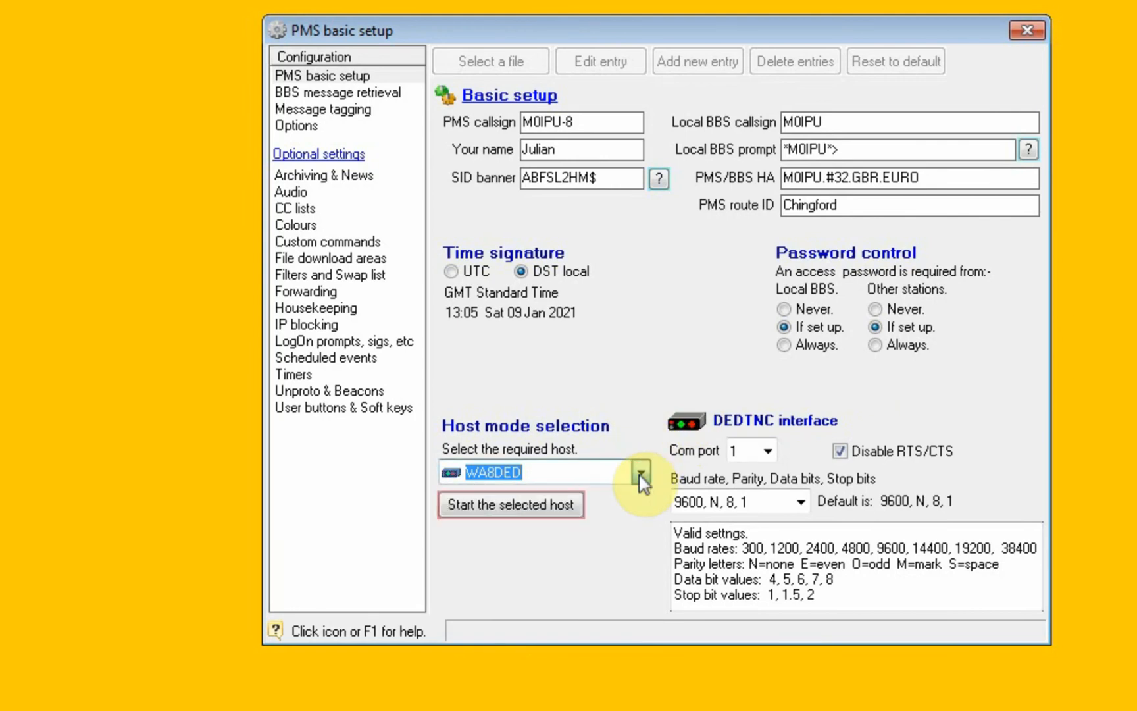
{"action": "left_click", "coordinate": [640, 474]}
{"action": "left_click", "coordinate": [632, 492]}
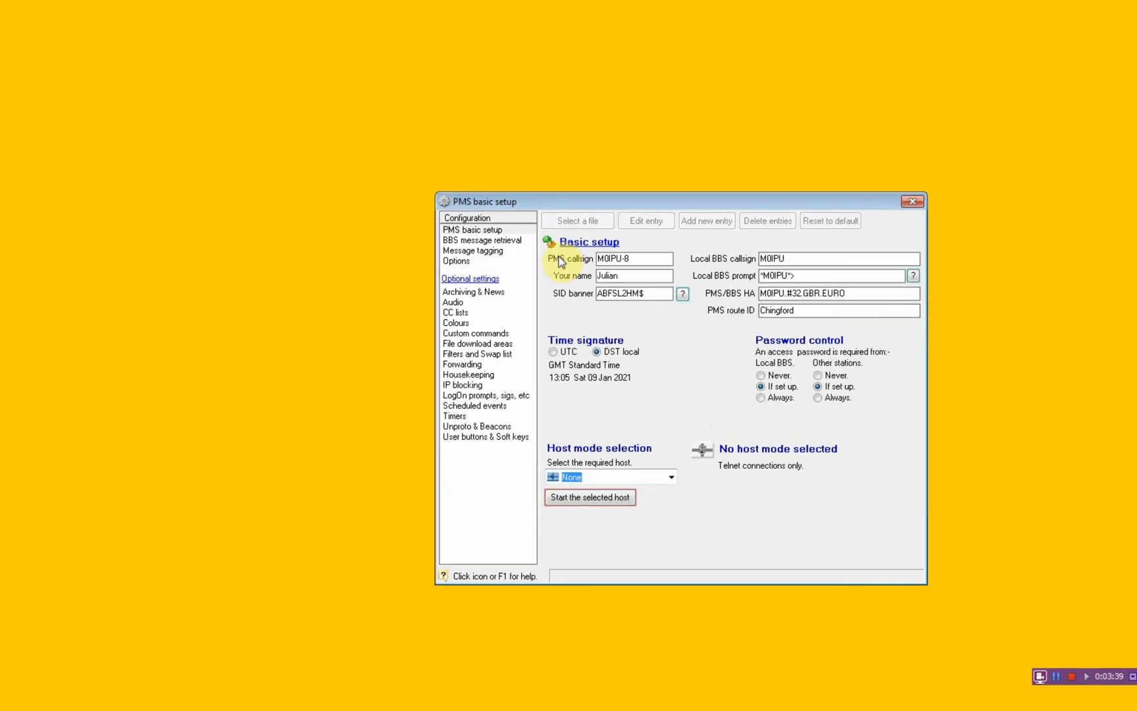
Open the BBS message retrieval settings and check the list command for the local BBS under Connect and List.
{"action": "left_click", "coordinate": [395, 130]}
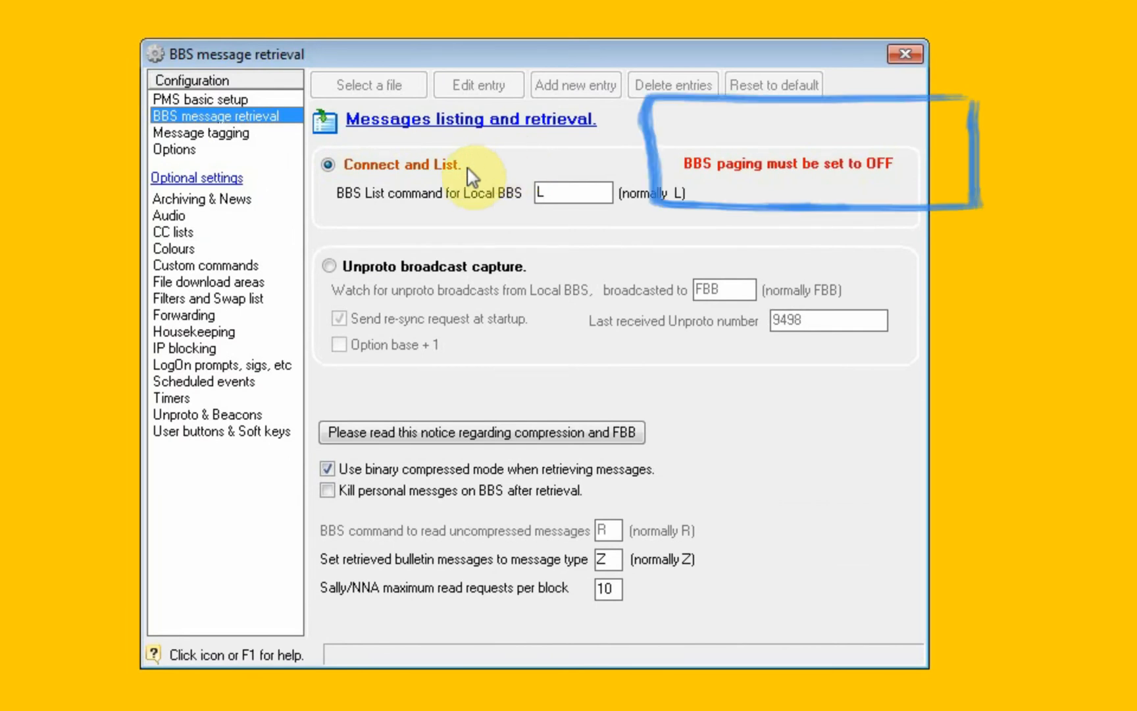
{"action": "left_click", "coordinate": [548, 193]}
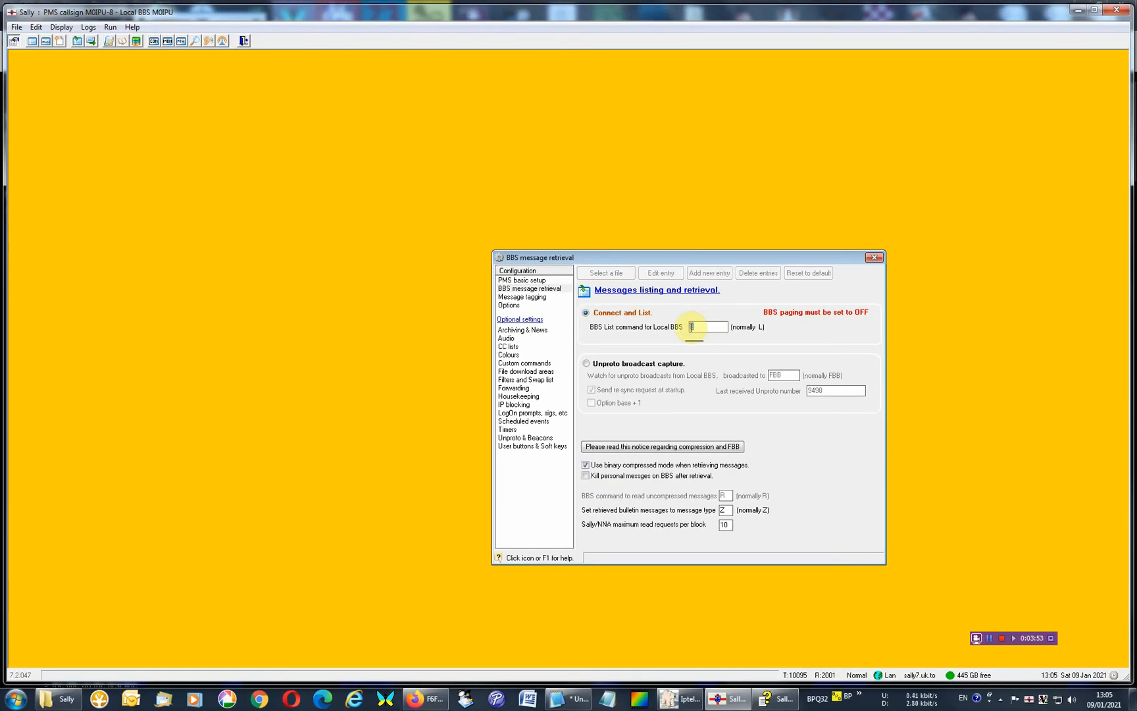
{"action": "left_click_drag", "start_coordinate": [689, 327], "coordinate": [704, 328]}
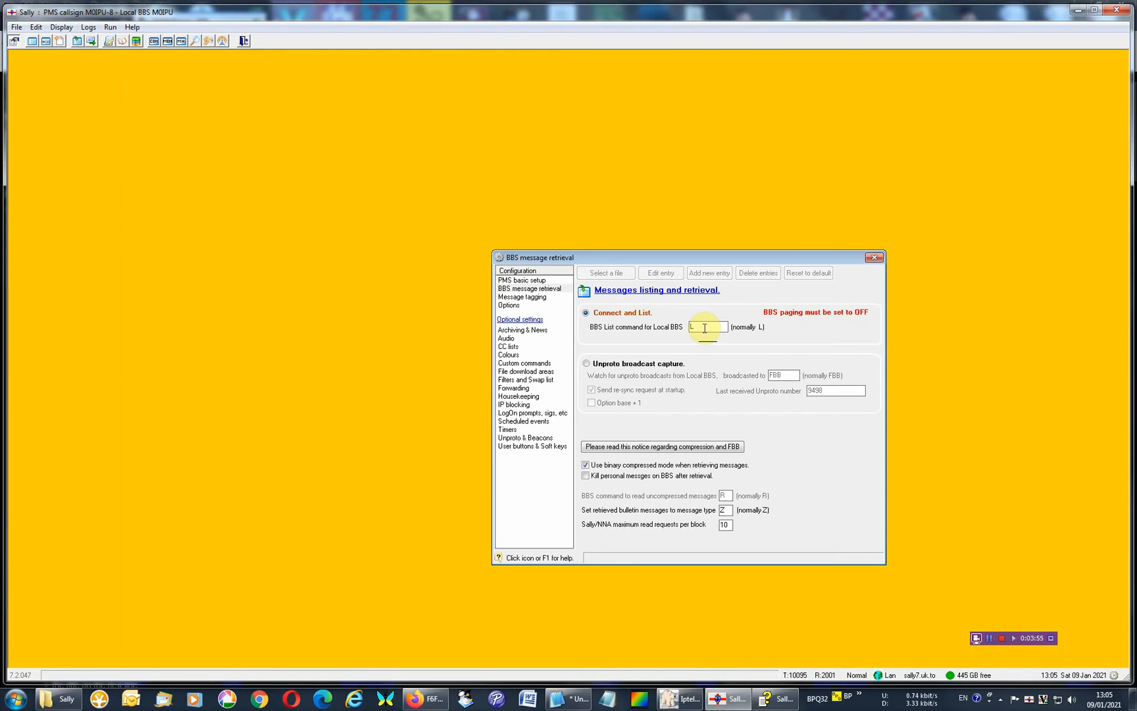
Switch message retrieval to Unproto broadcast capture, then back to Connect and List.
{"action": "left_click", "coordinate": [630, 365]}
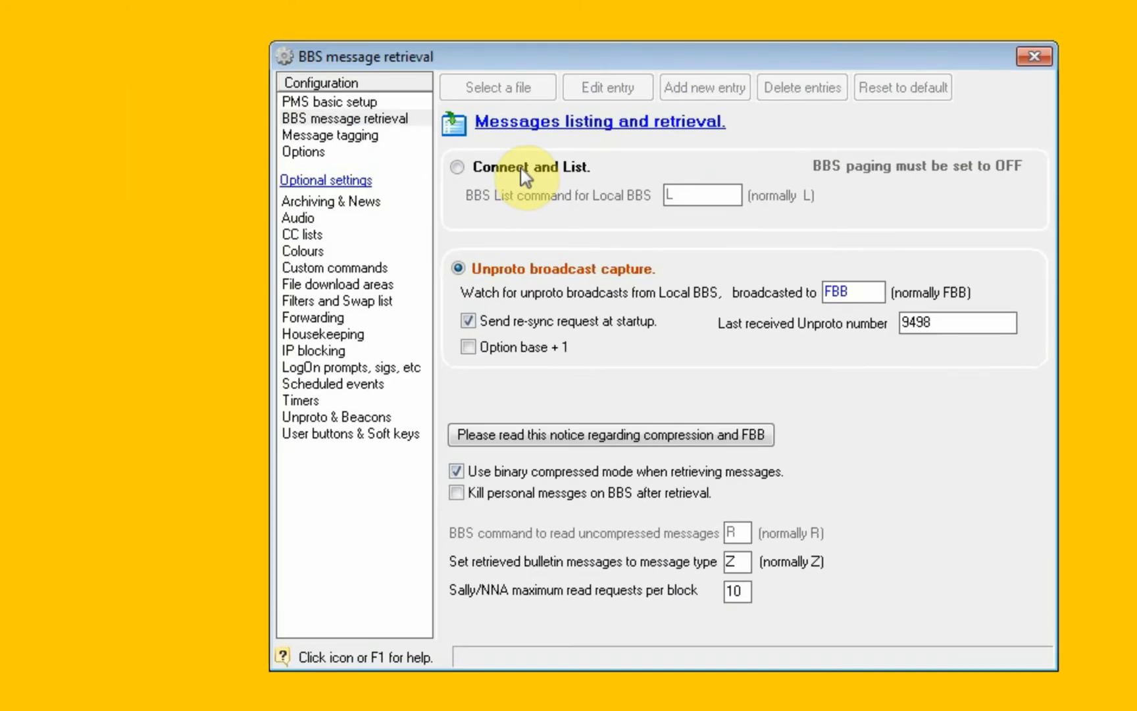
{"action": "left_click", "coordinate": [525, 175]}
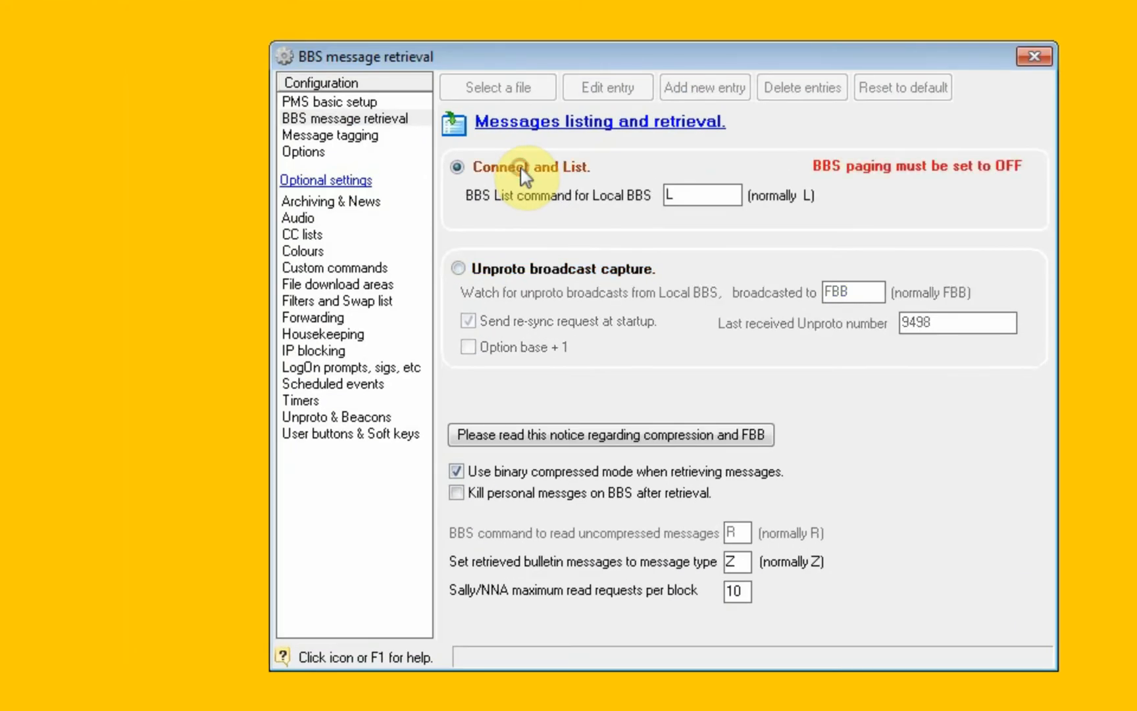
{"action": "left_click", "coordinate": [702, 192]}
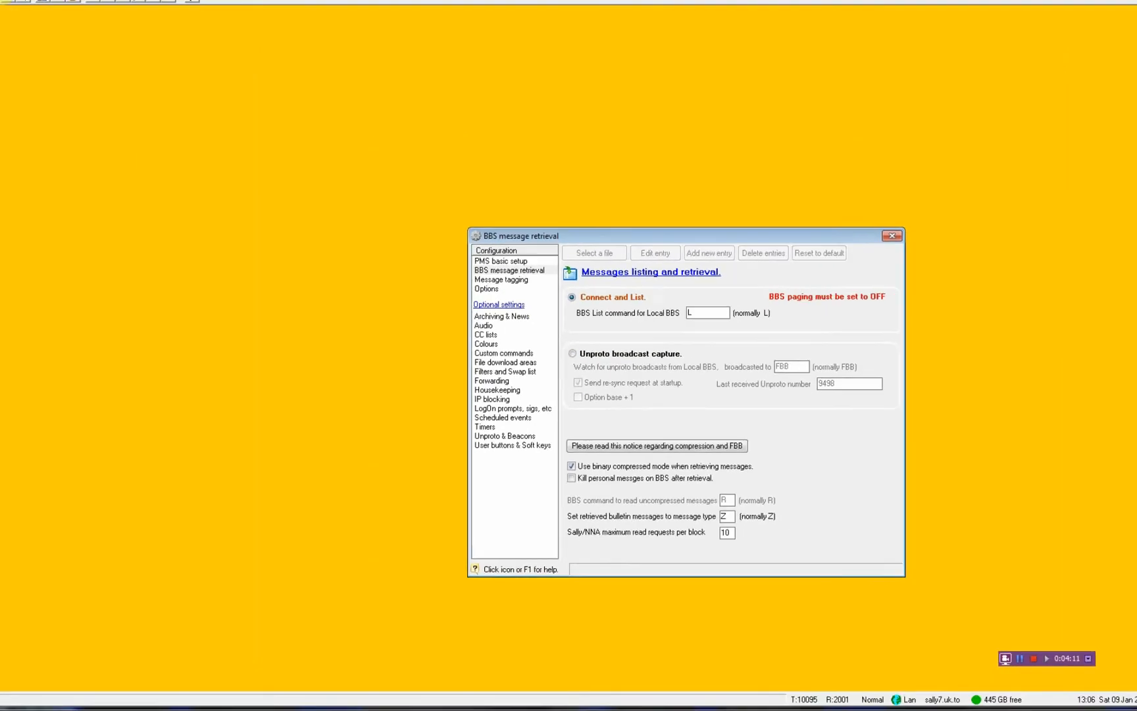
Open the BBS headers list, compare it with the retrieval settings, and reposition it in front of them.
{"action": "left_click", "coordinate": [32, 41]}
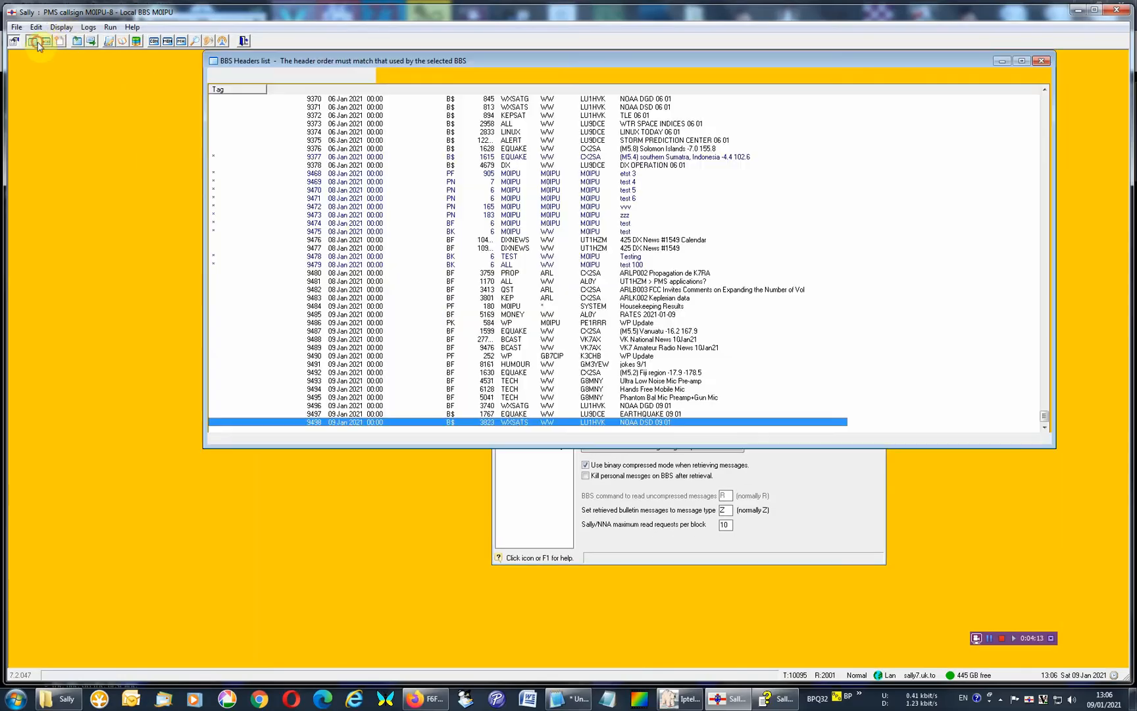
{"action": "left_click", "coordinate": [777, 488]}
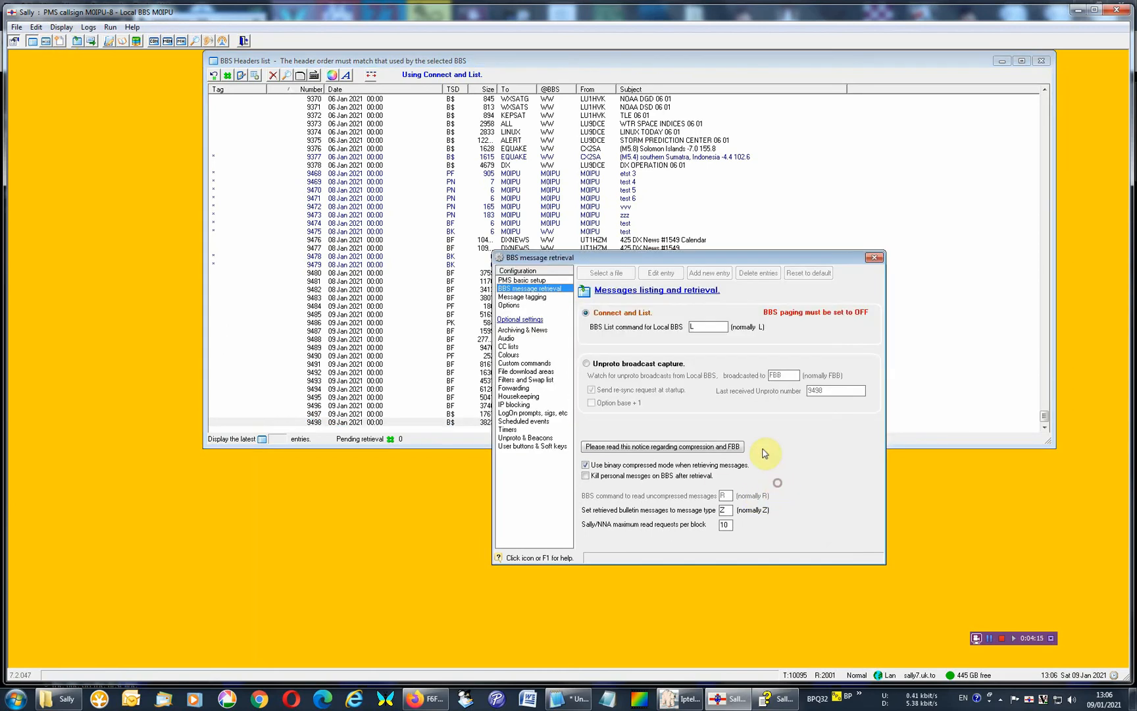
{"action": "left_click", "coordinate": [702, 329]}
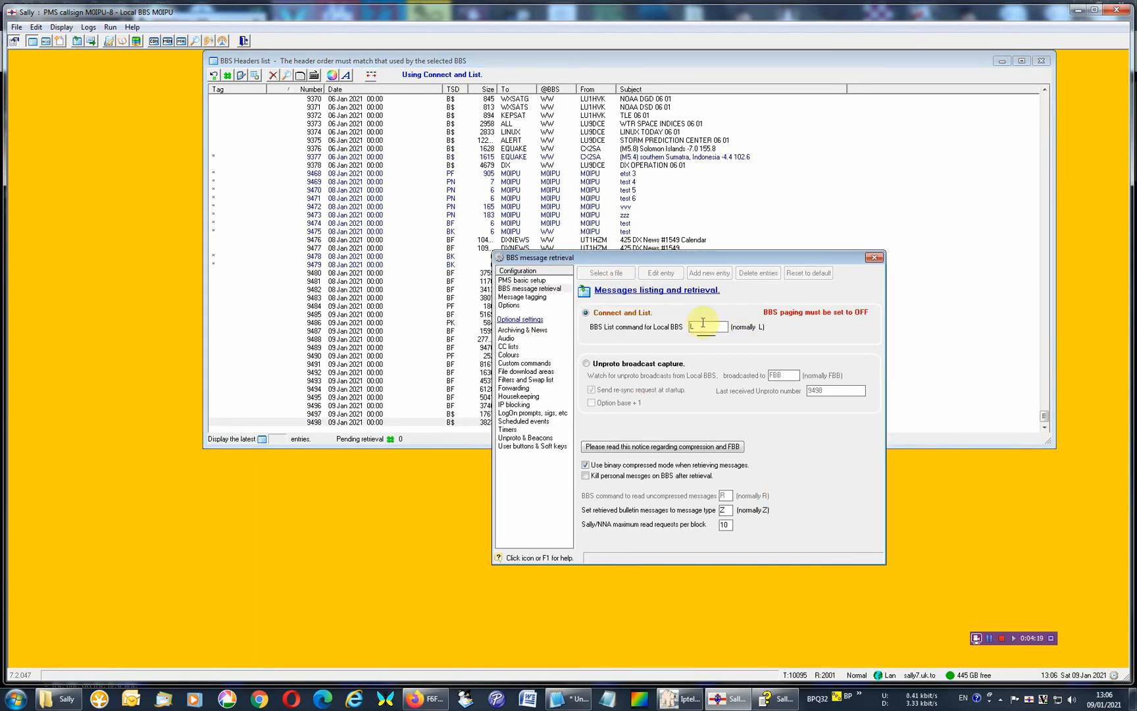
{"action": "left_click", "coordinate": [343, 423]}
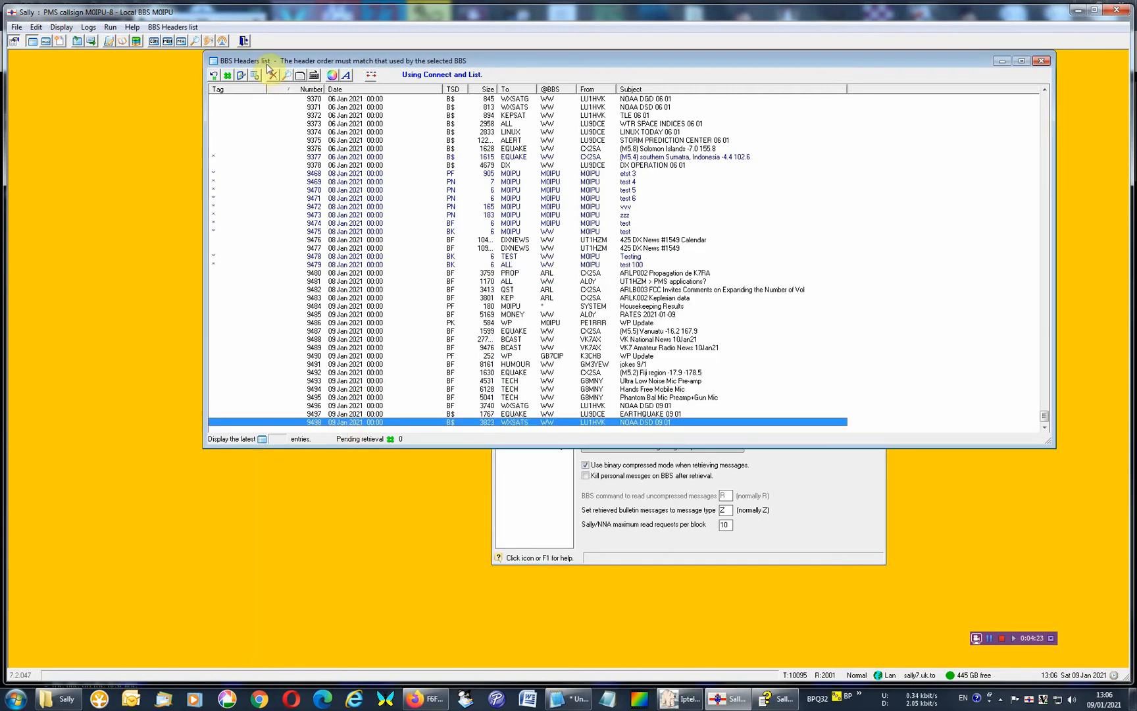
{"action": "left_click_drag", "start_coordinate": [269, 62], "coordinate": [291, 120]}
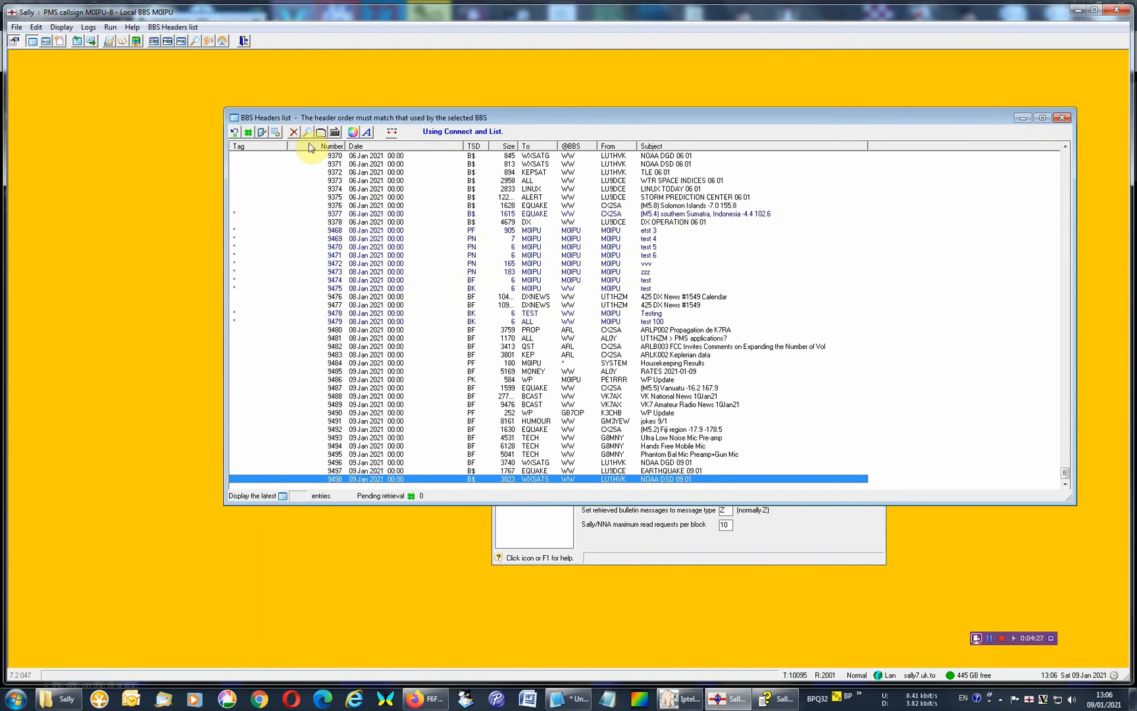
Try to run BBS message listing only with column header configuration on, and turn the configuration mode off.
{"action": "left_click", "coordinate": [392, 132]}
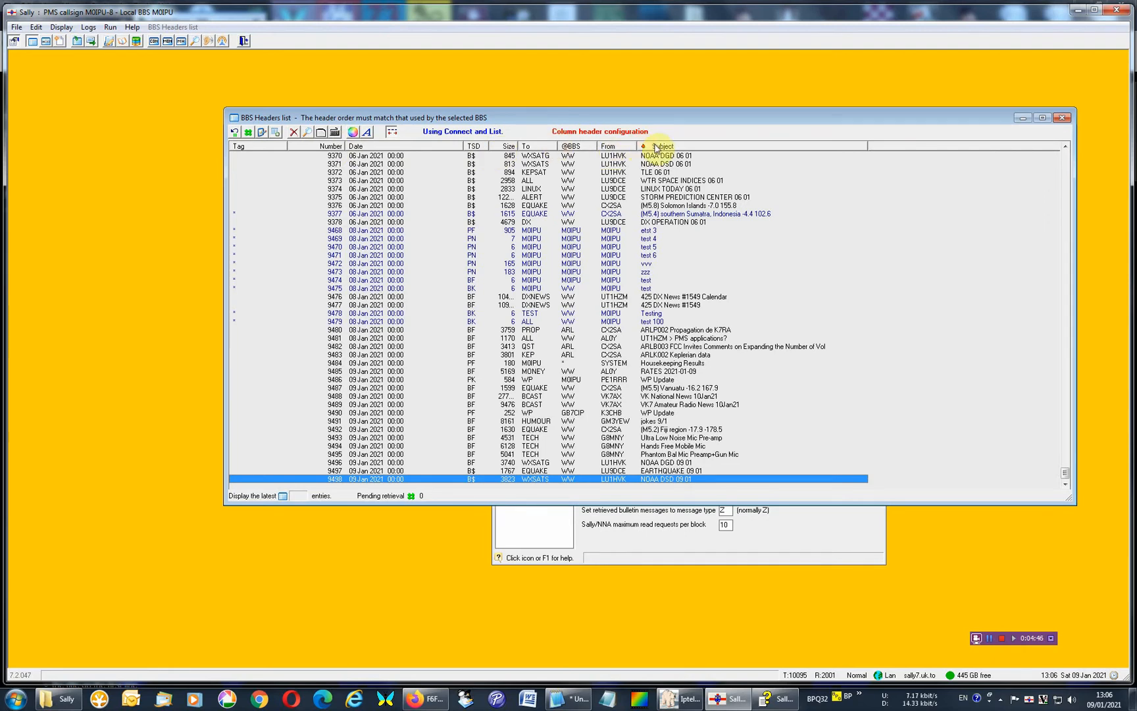
{"action": "left_click", "coordinate": [110, 27]}
{"action": "left_click", "coordinate": [126, 53]}
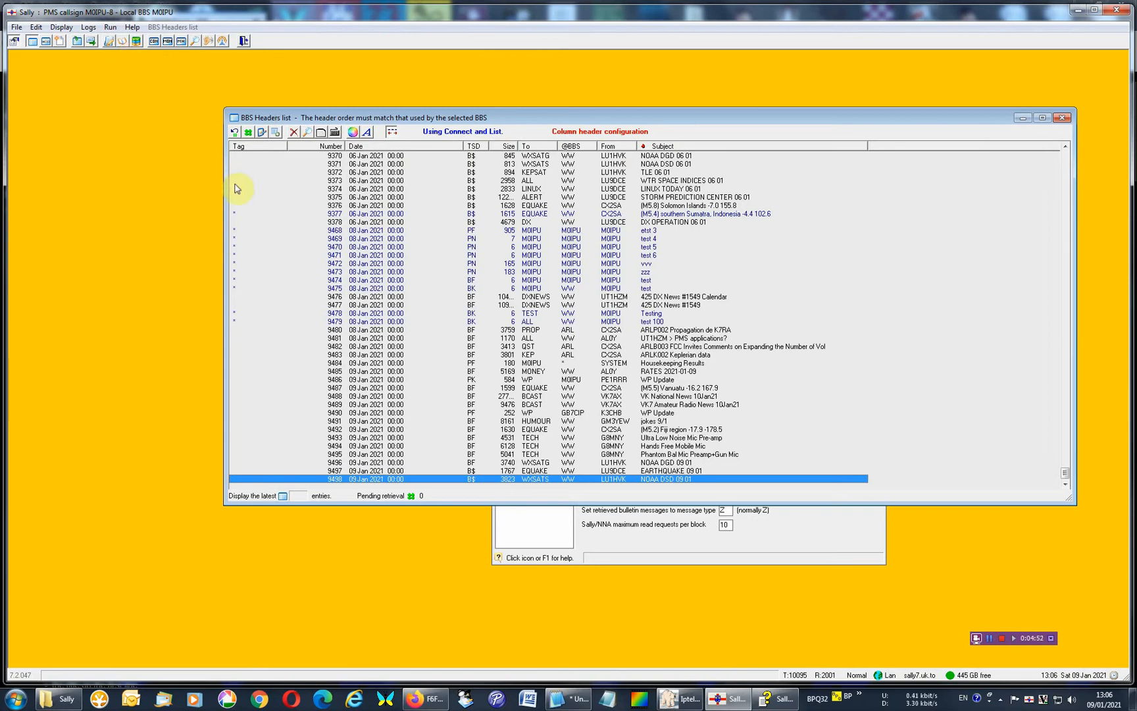
{"action": "left_click", "coordinate": [111, 27]}
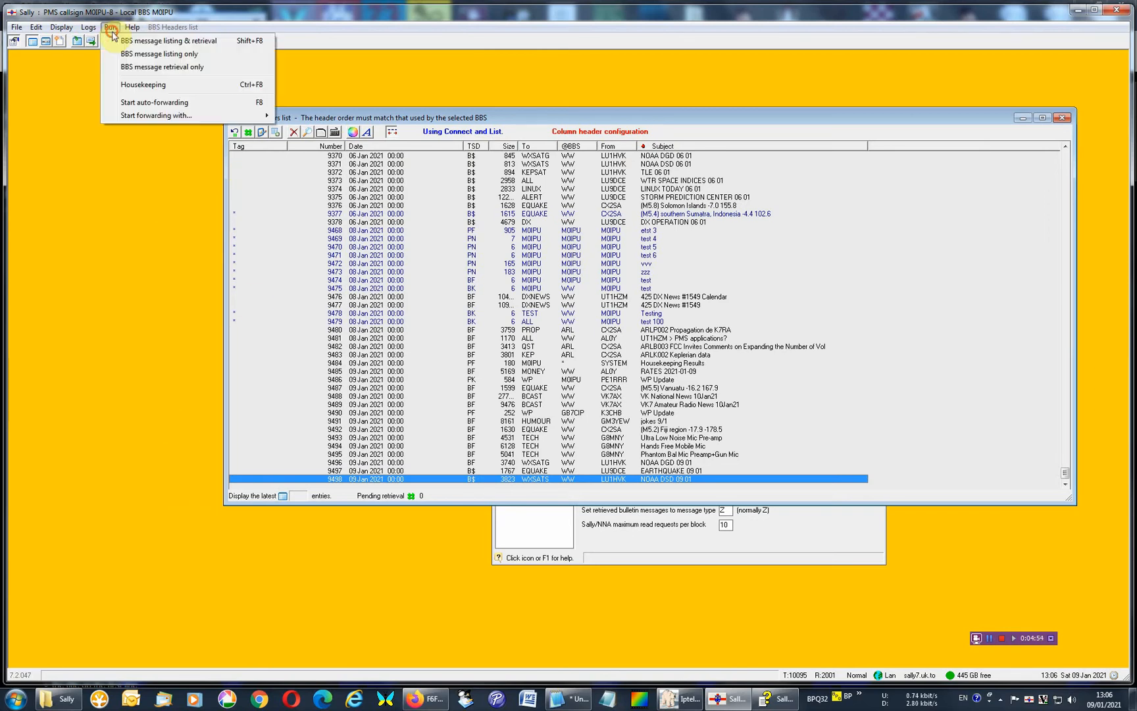
{"action": "left_click", "coordinate": [127, 56]}
{"action": "left_click", "coordinate": [392, 132]}
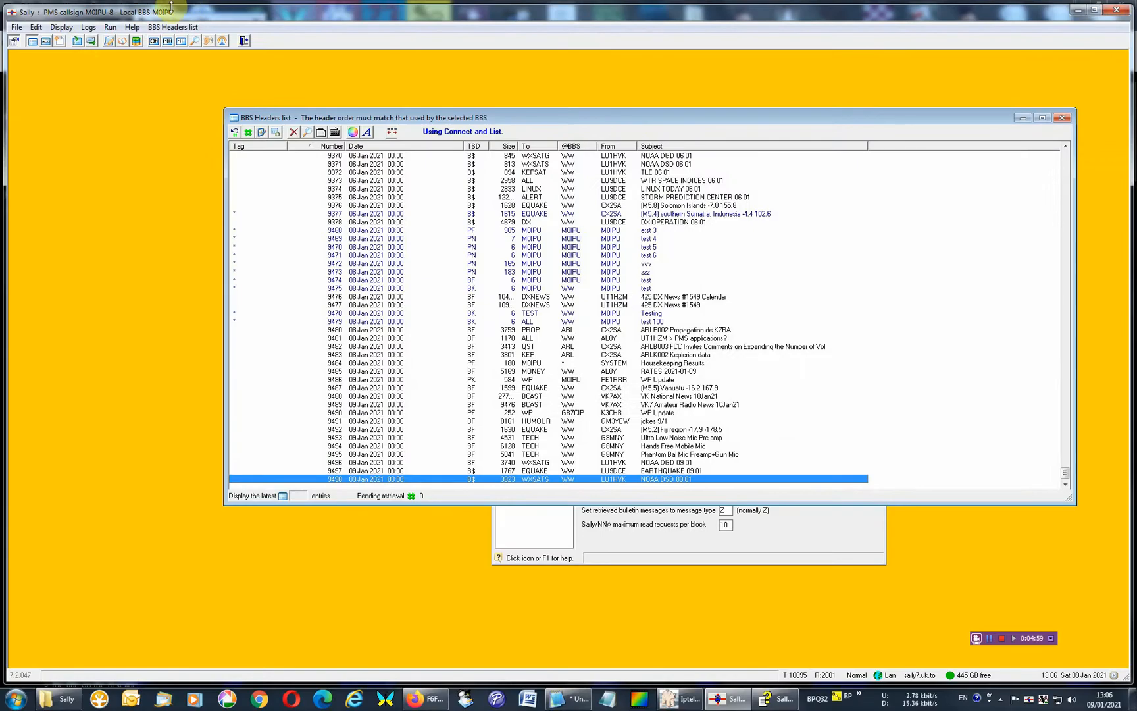
Run BBS message listing only and examine the listed message lines in the console.
{"action": "left_click", "coordinate": [36, 6]}
{"action": "left_click", "coordinate": [126, 54]}
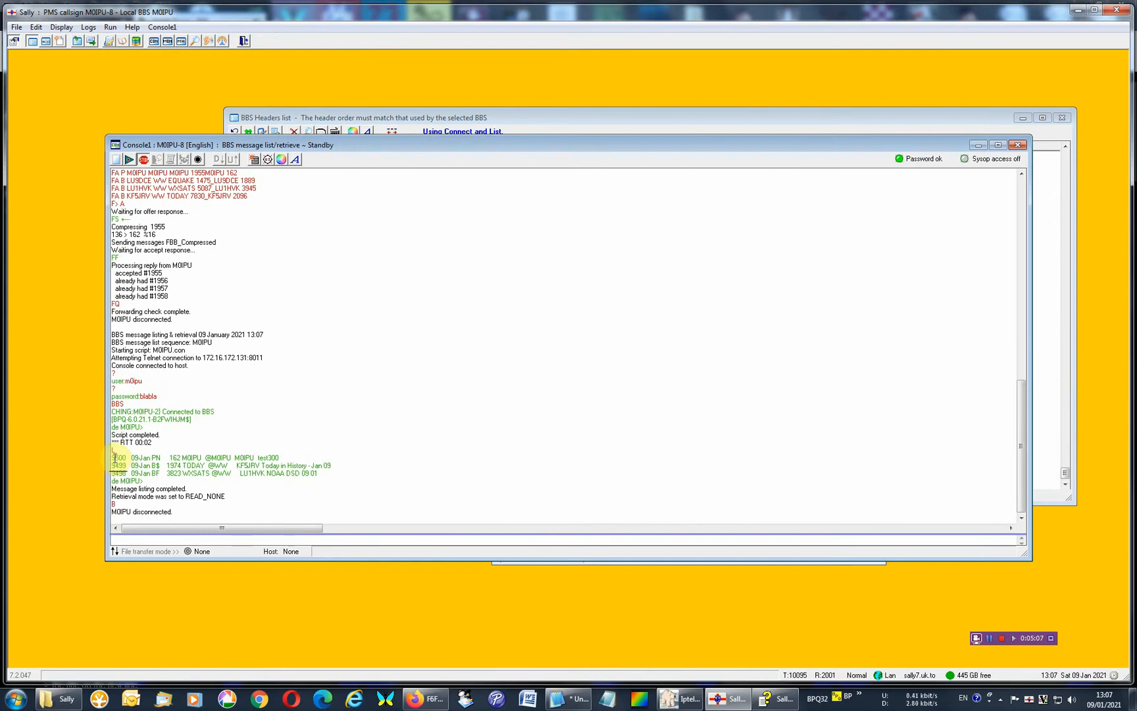
{"action": "mouse_move", "coordinate": [112, 457]}
{"action": "left_mouse_down"}
{"action": "mouse_move", "coordinate": [276, 462]}
{"action": "mouse_move", "coordinate": [125, 463]}
{"action": "left_mouse_up"}
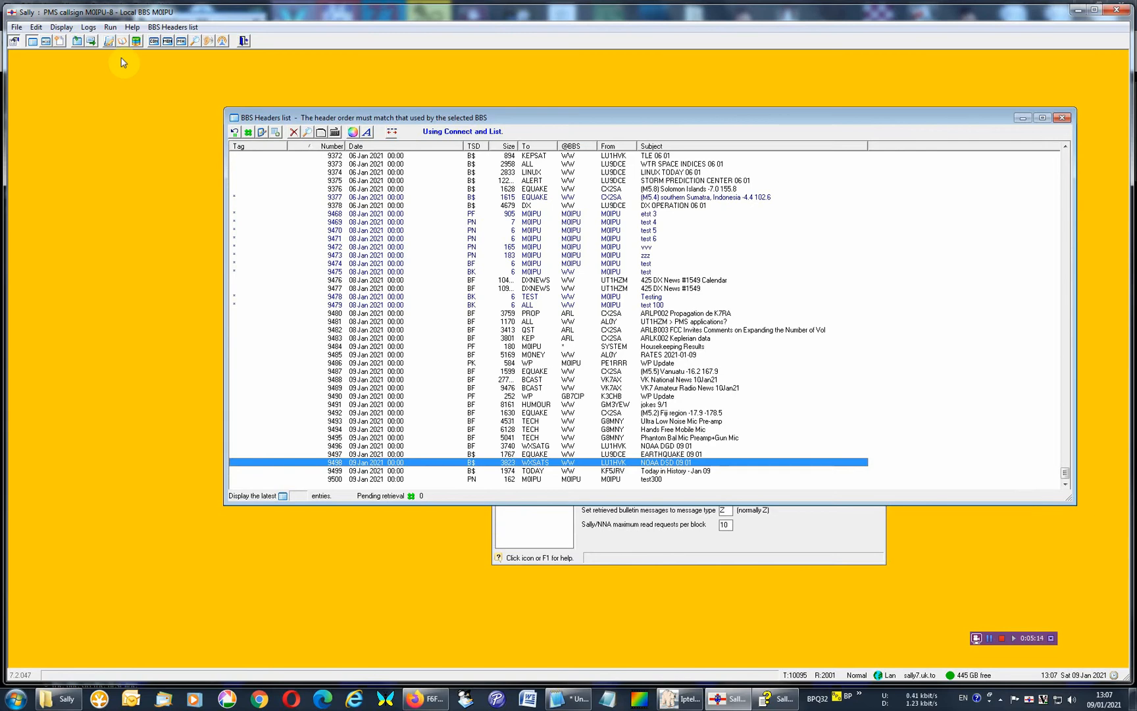
{"action": "left_click", "coordinate": [154, 41]}
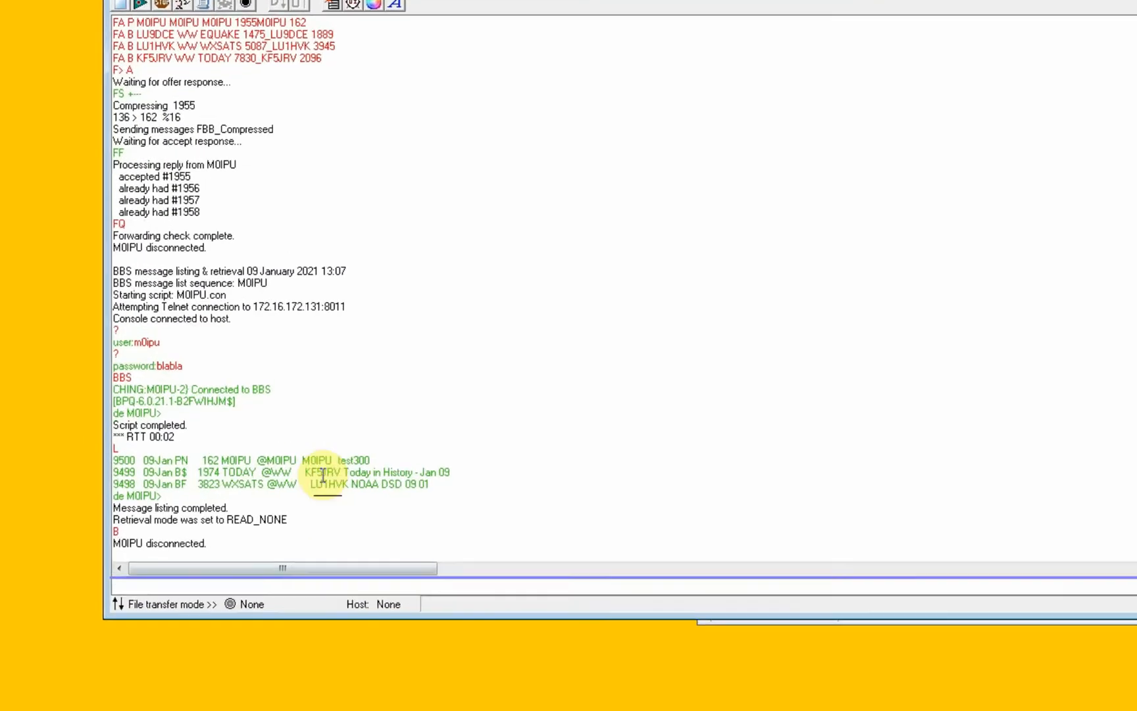
{"action": "left_click_drag", "start_coordinate": [428, 483], "coordinate": [120, 461]}
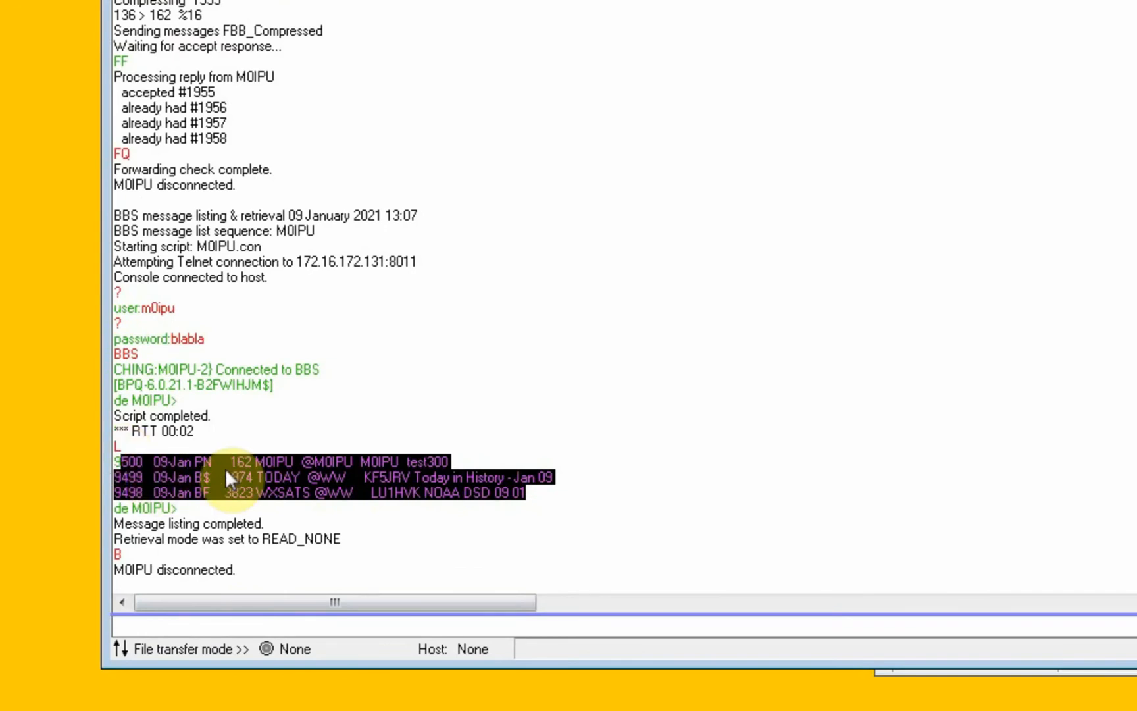
{"action": "left_click", "coordinate": [265, 456]}
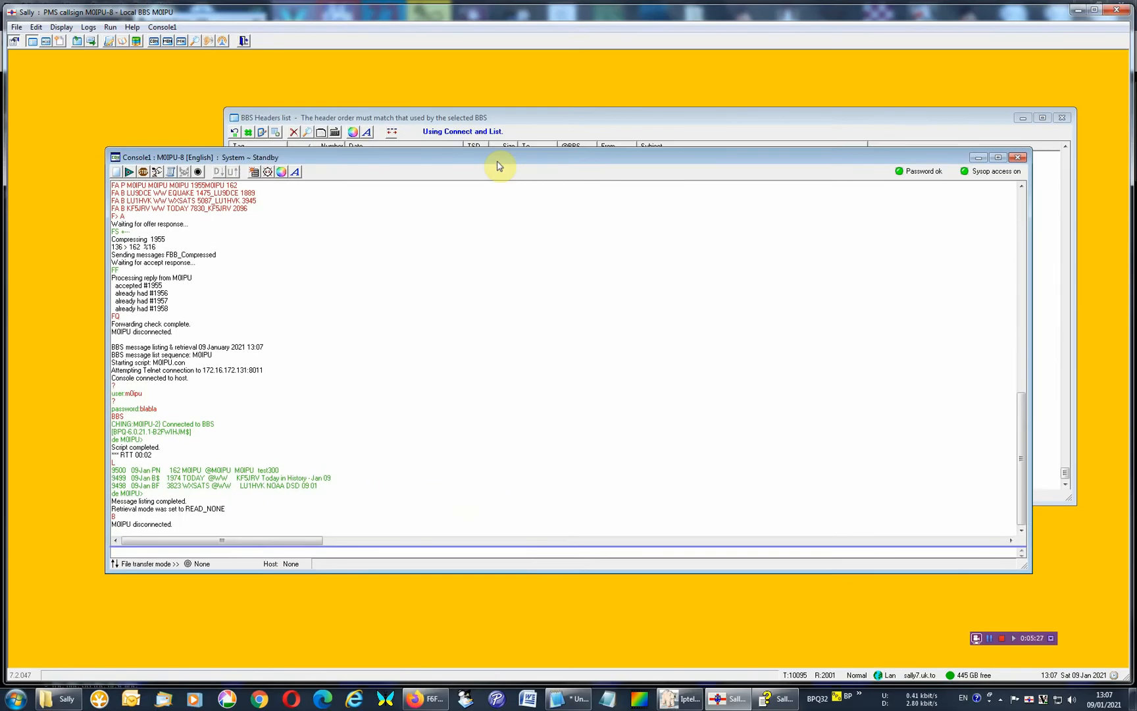
Reverse the headers list's number sort and move the Number column after the Date column using column header configuration.
{"action": "left_click_drag", "start_coordinate": [498, 166], "coordinate": [534, 201]}
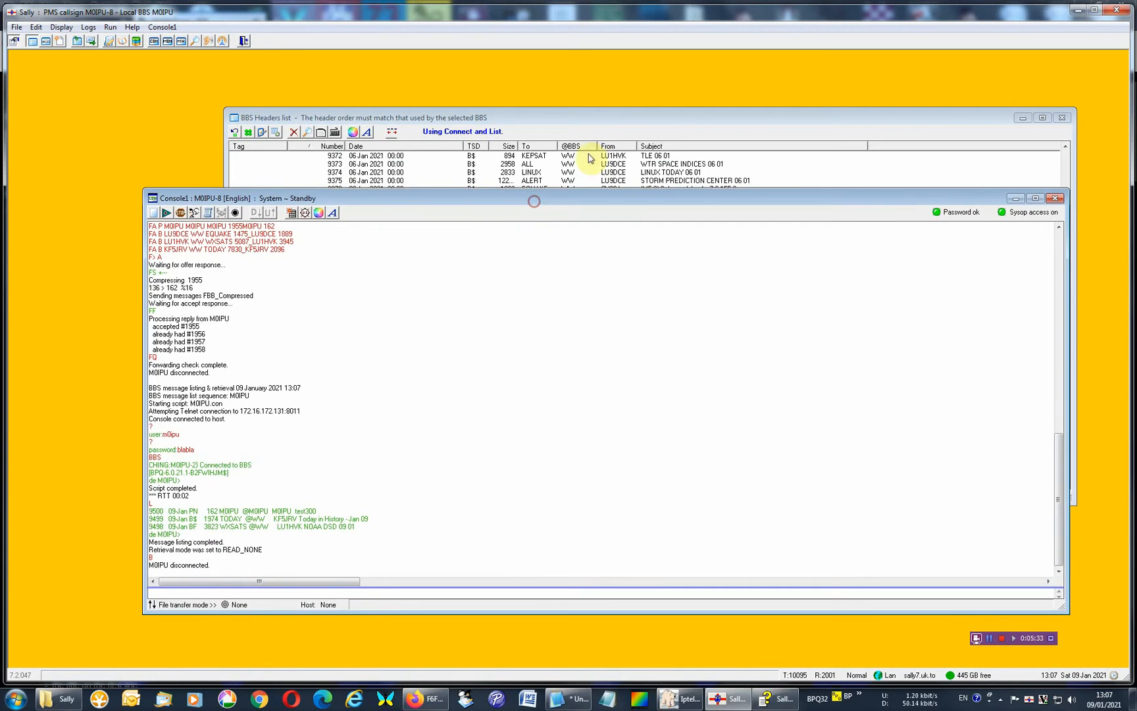
{"action": "left_click", "coordinate": [555, 129]}
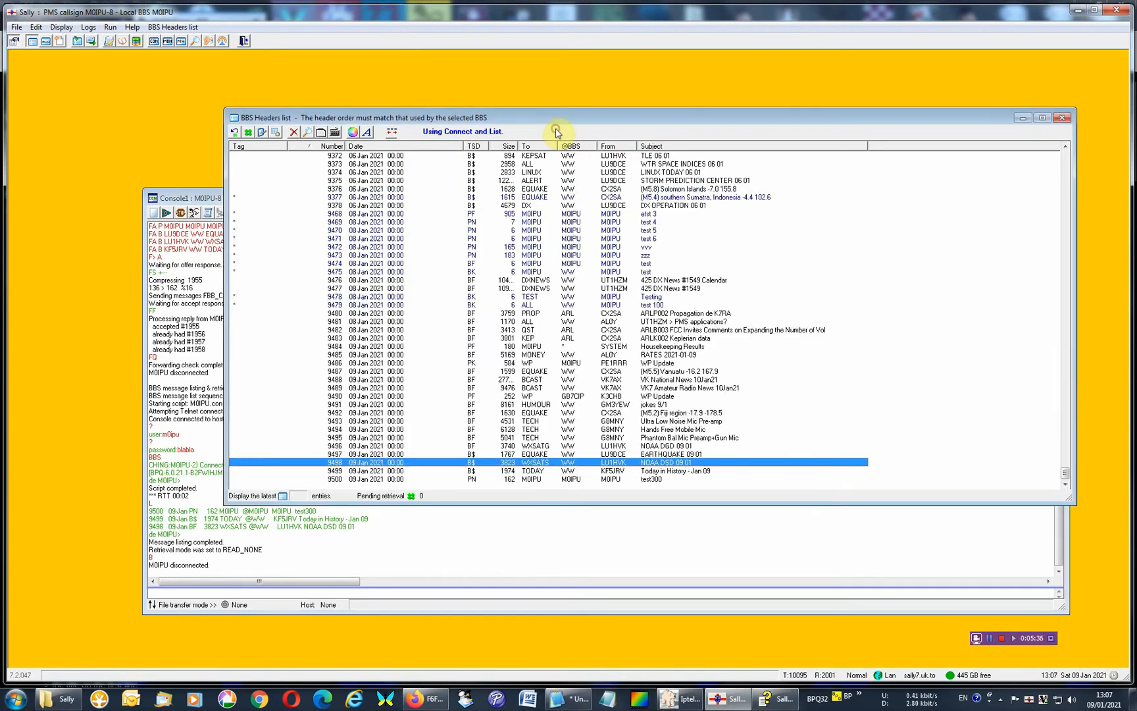
{"action": "left_click", "coordinate": [336, 147]}
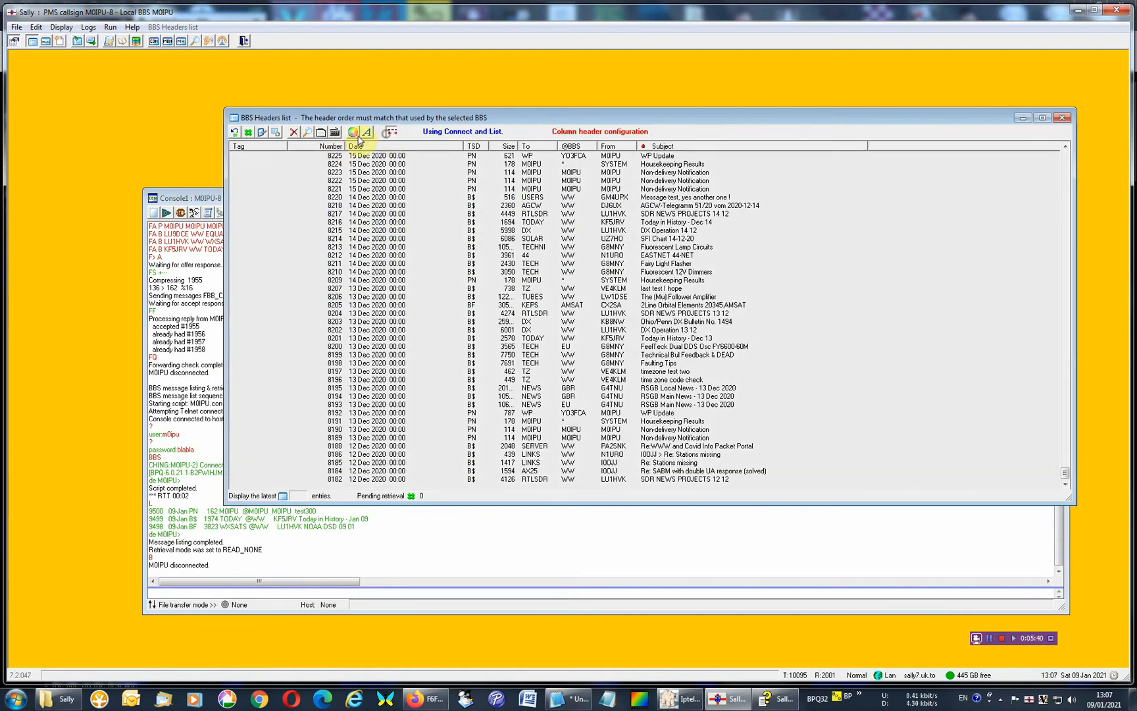
{"action": "left_click_drag", "start_coordinate": [331, 146], "coordinate": [465, 149]}
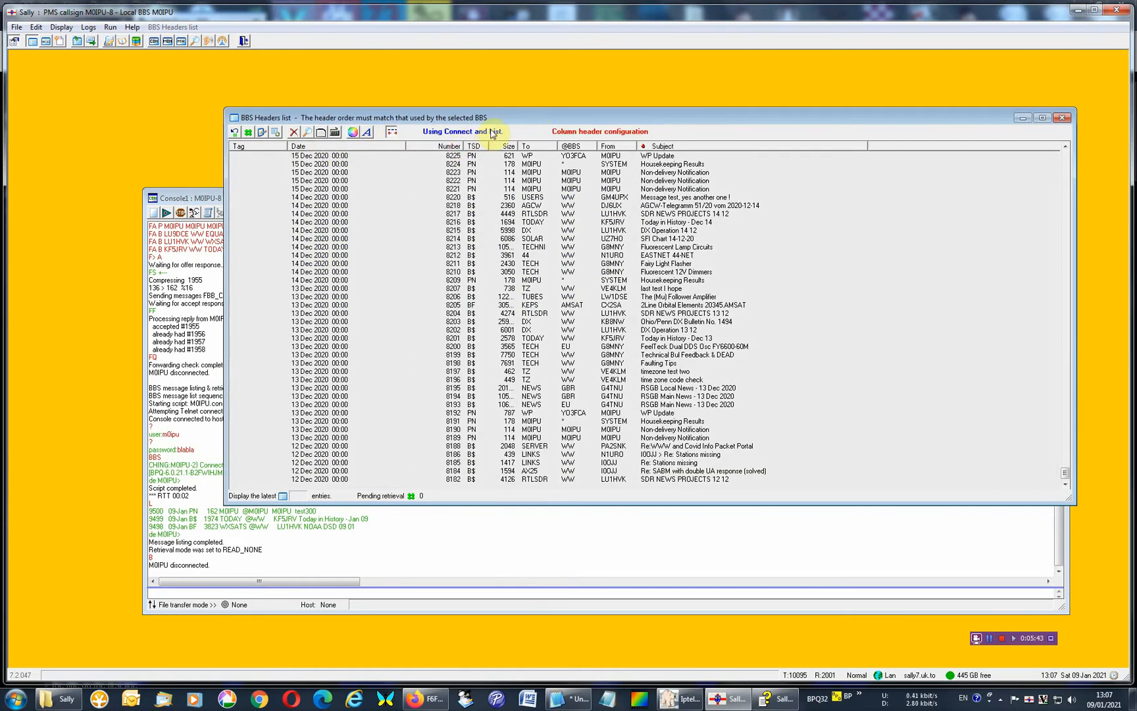
{"action": "left_click", "coordinate": [392, 134]}
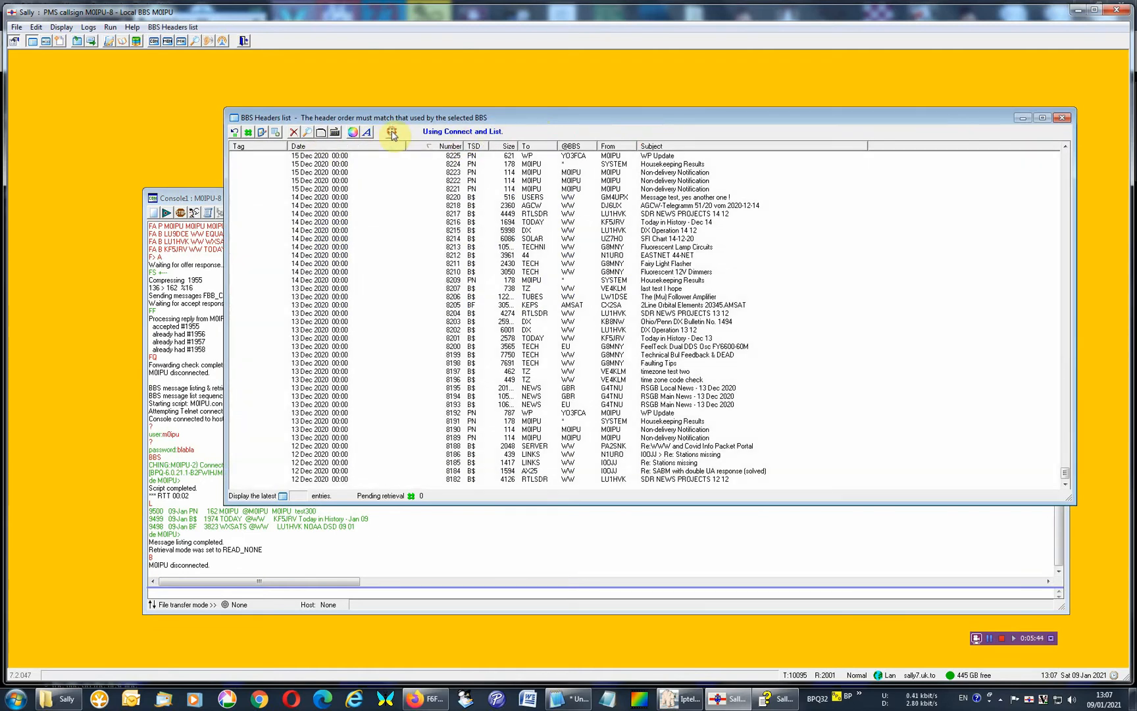
Run BBS message listing only again with the altered column order and return to the headers list.
{"action": "left_click", "coordinate": [110, 27]}
{"action": "left_click", "coordinate": [129, 53]}
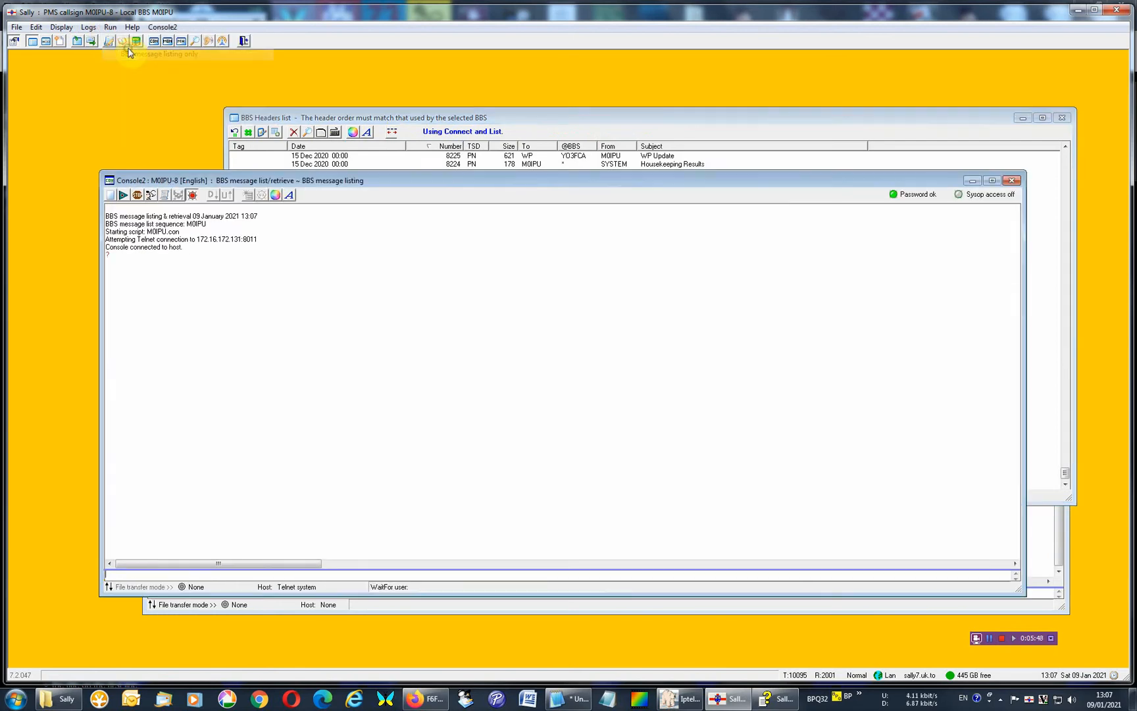
{"action": "left_click", "coordinate": [378, 119]}
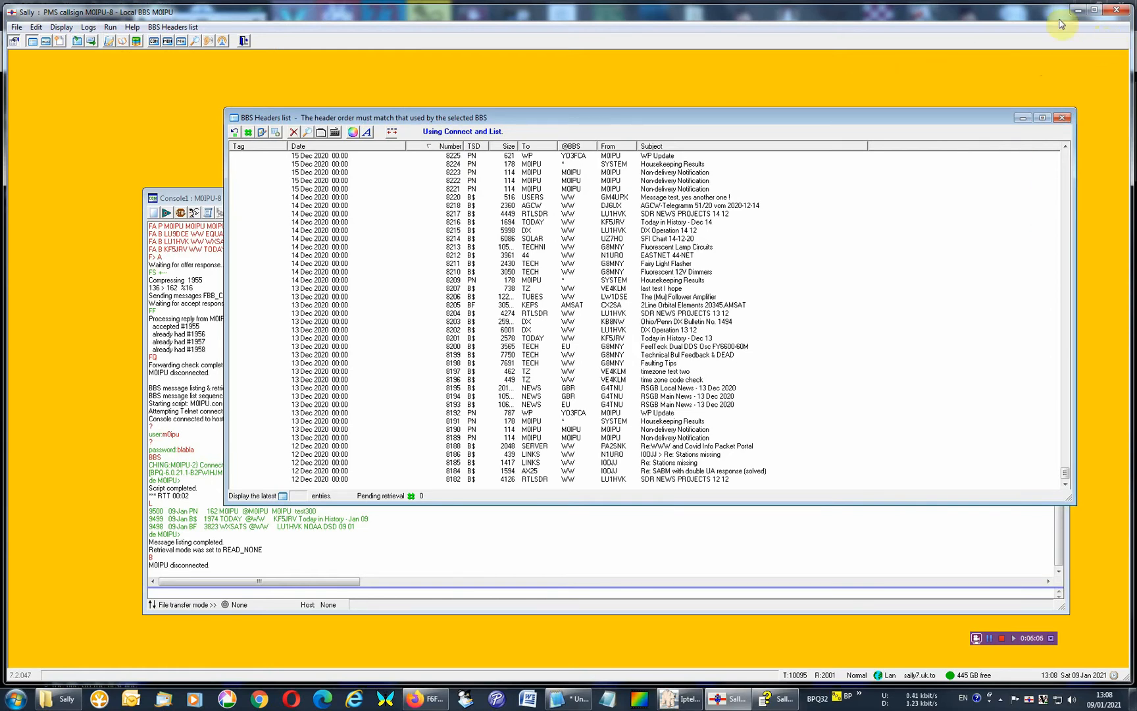
Open the recent activity report, check the entries for the latest listing session and close it.
{"action": "left_click", "coordinate": [90, 27]}
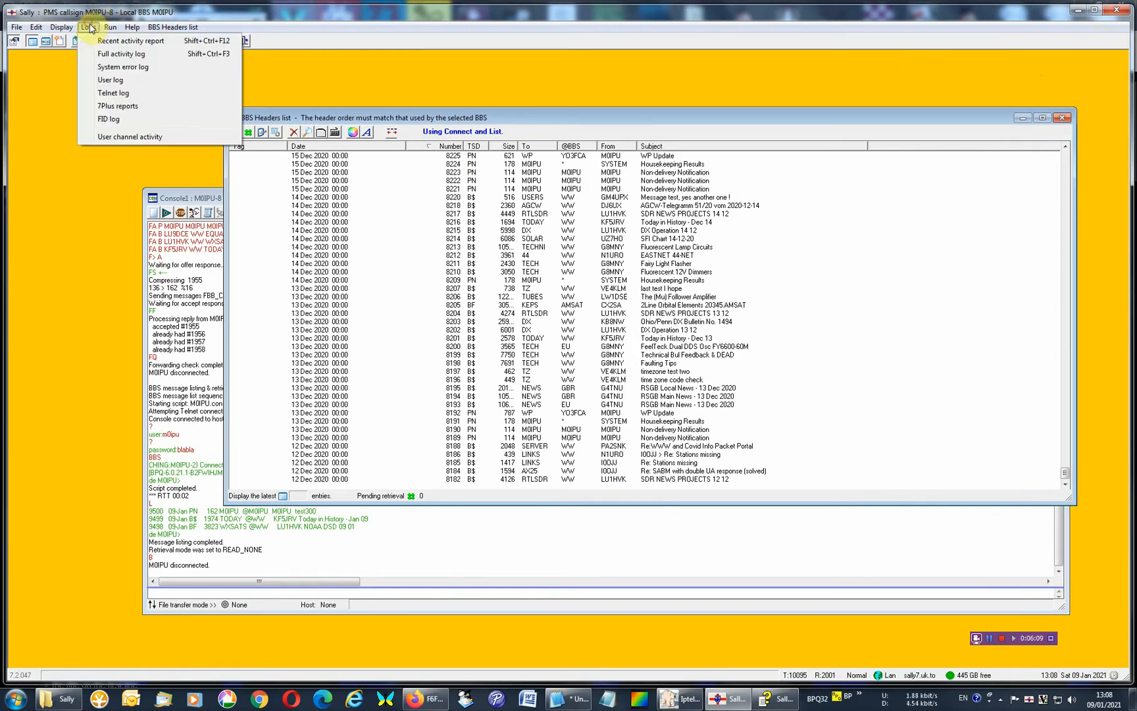
{"action": "left_click", "coordinate": [100, 42]}
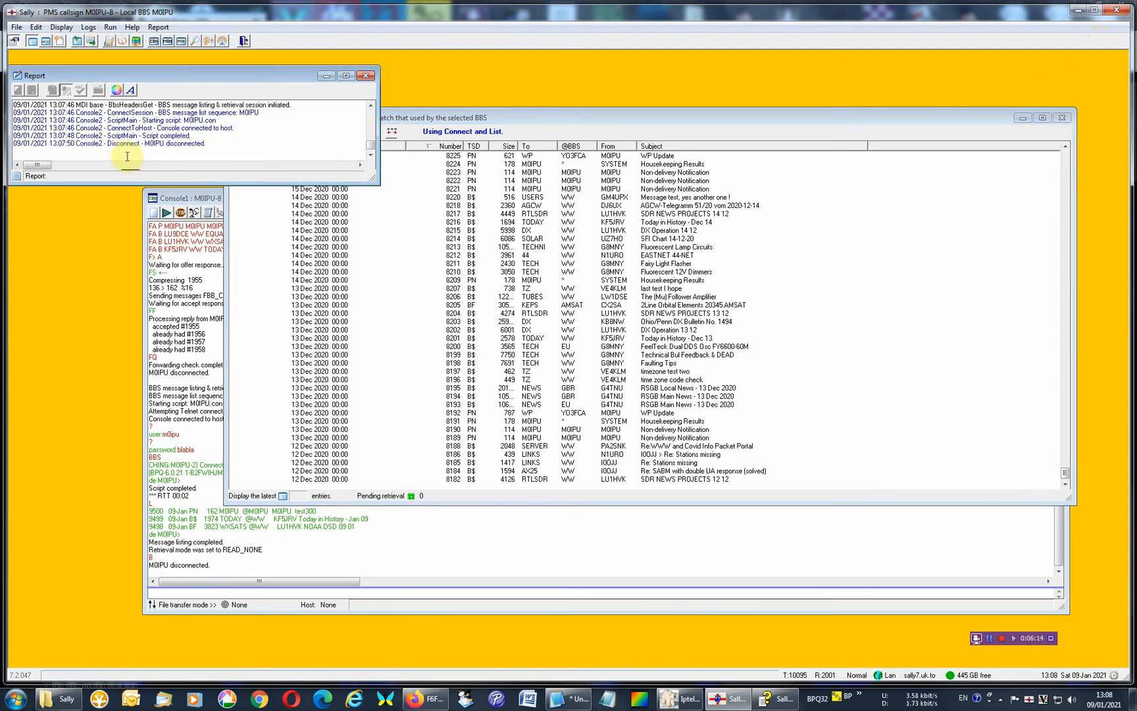
{"action": "left_click", "coordinate": [365, 75]}
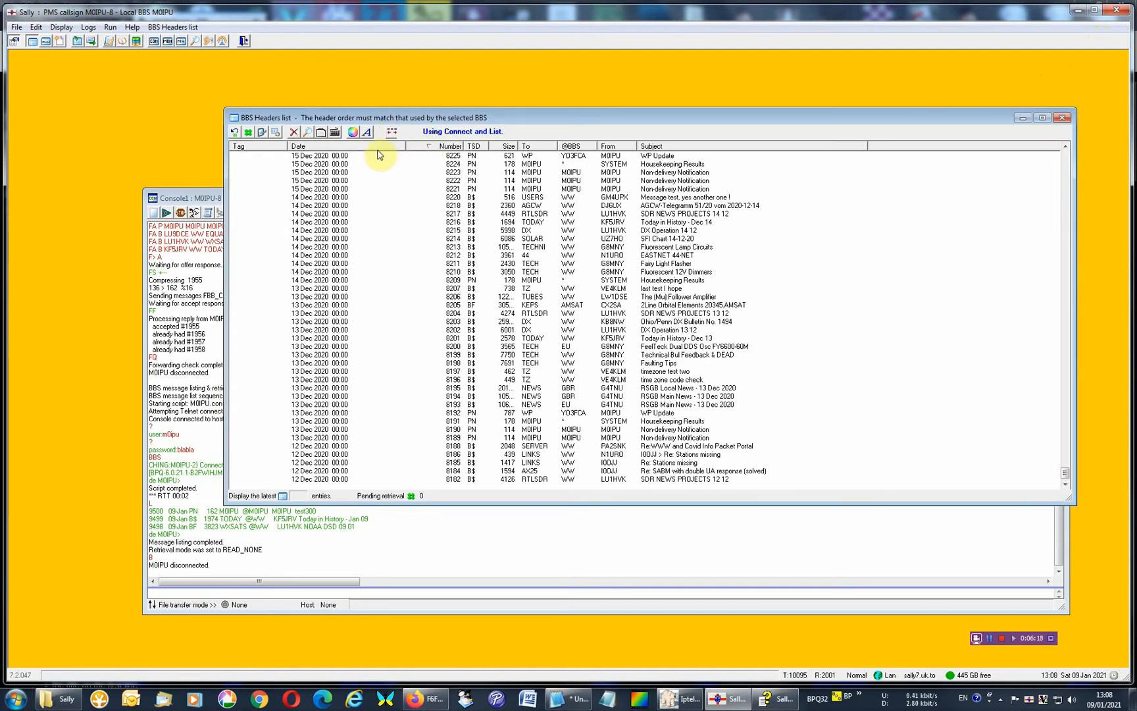
Turn on column header configuration and move the Number column back in front of the Date column.
{"action": "left_click", "coordinate": [322, 147]}
{"action": "left_click", "coordinate": [391, 132]}
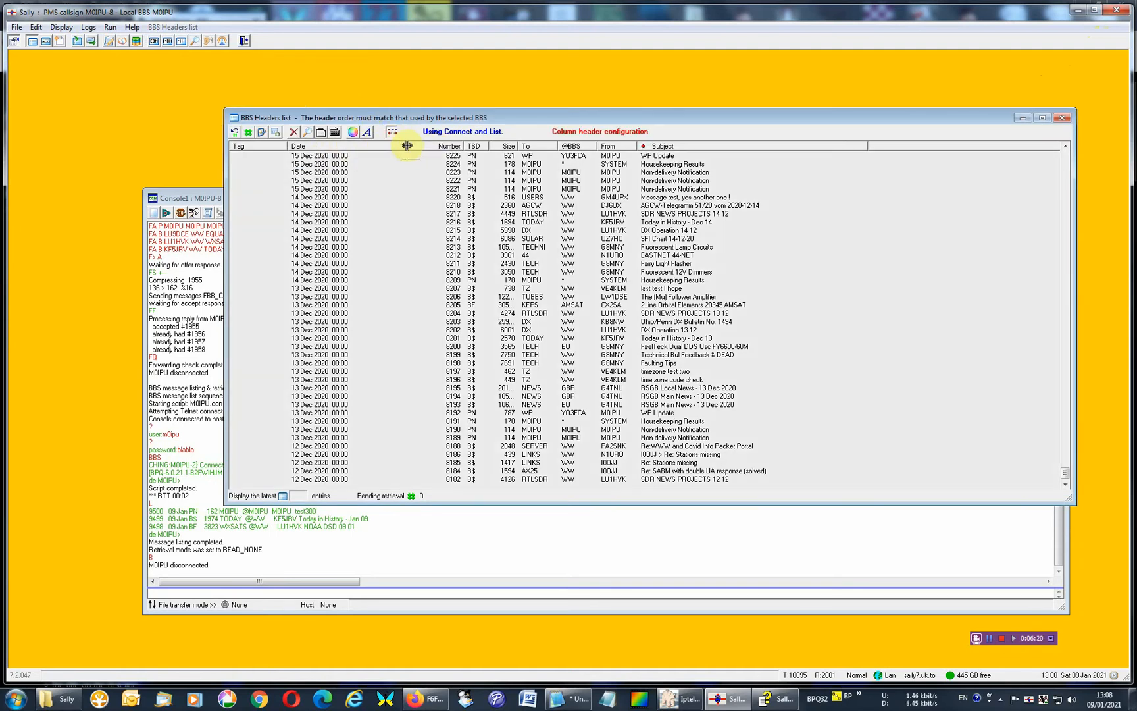
{"action": "left_click_drag", "start_coordinate": [407, 146], "coordinate": [290, 148]}
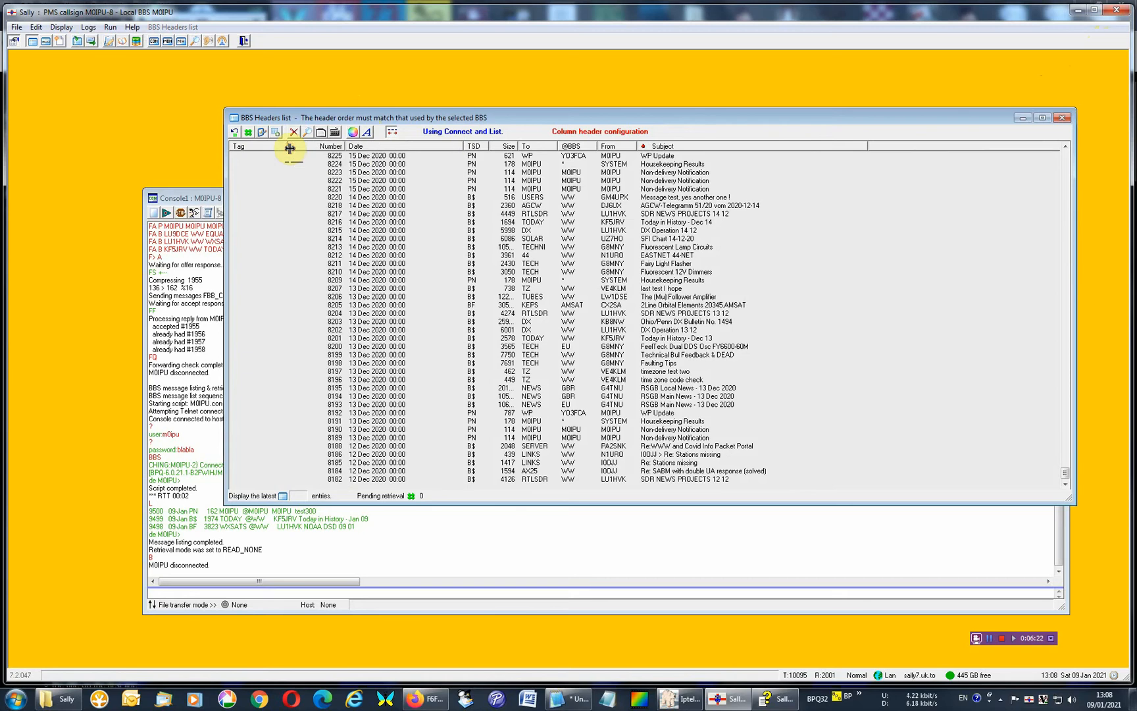
Turn off column header configuration and limit the headers list to the latest 30 entries.
{"action": "left_click", "coordinate": [392, 133]}
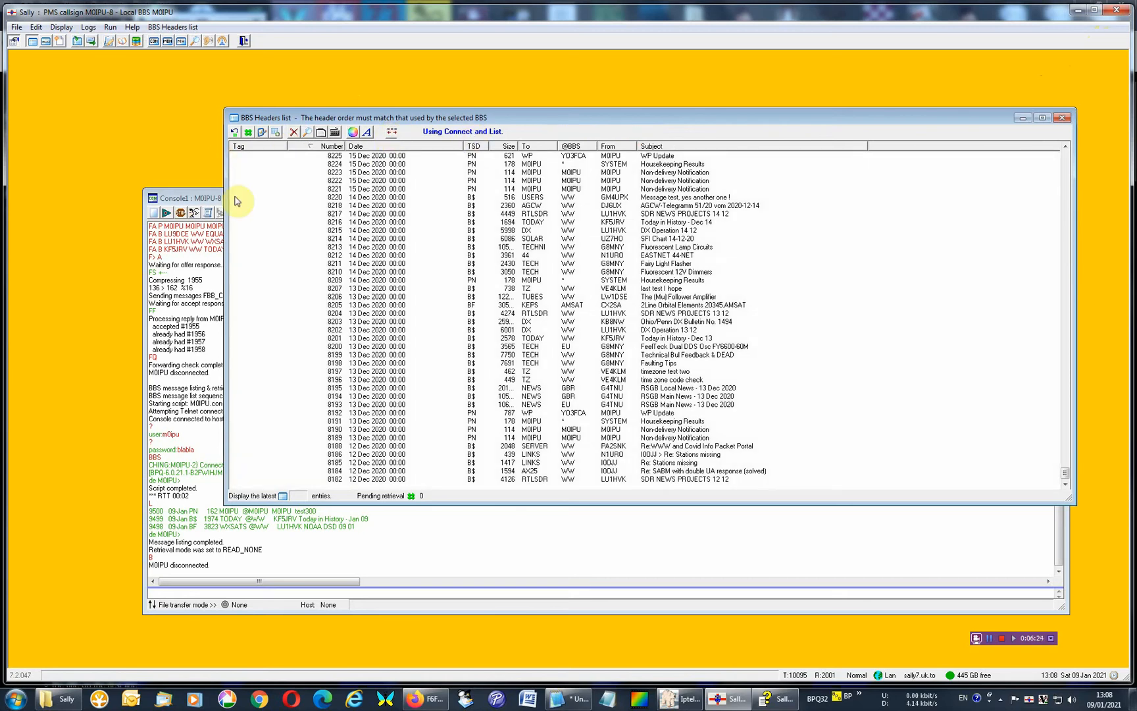
{"action": "left_click", "coordinate": [284, 496]}
{"action": "left_click", "coordinate": [302, 494]}
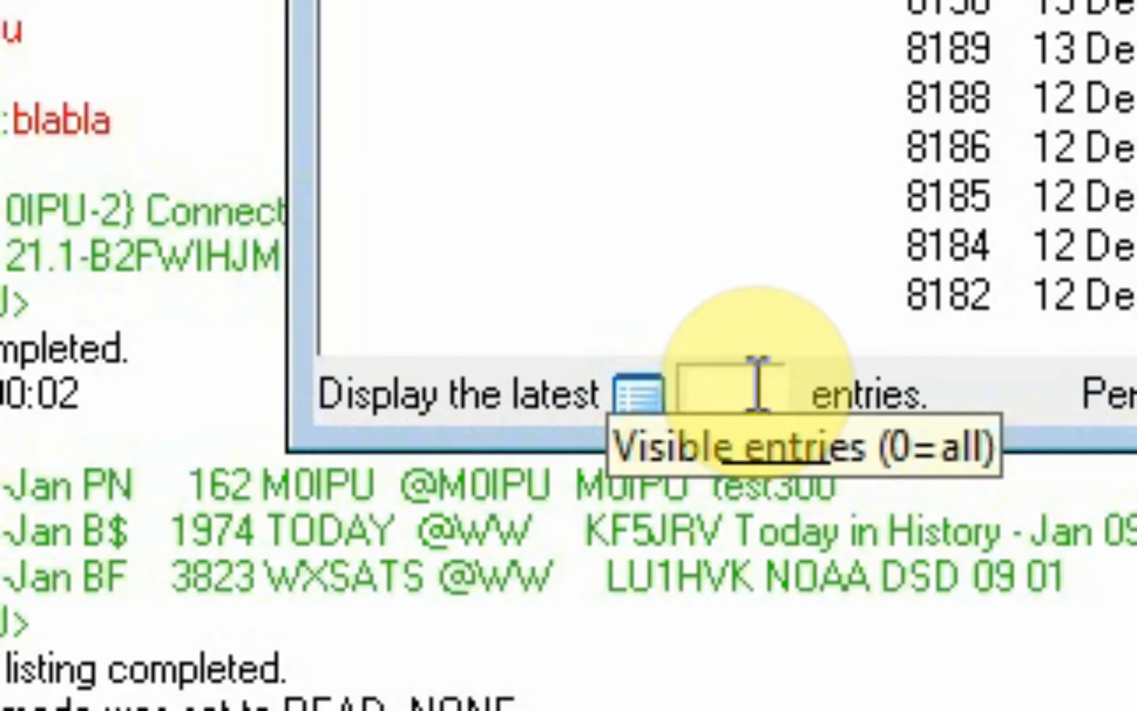
{"action": "type", "text": "30"}
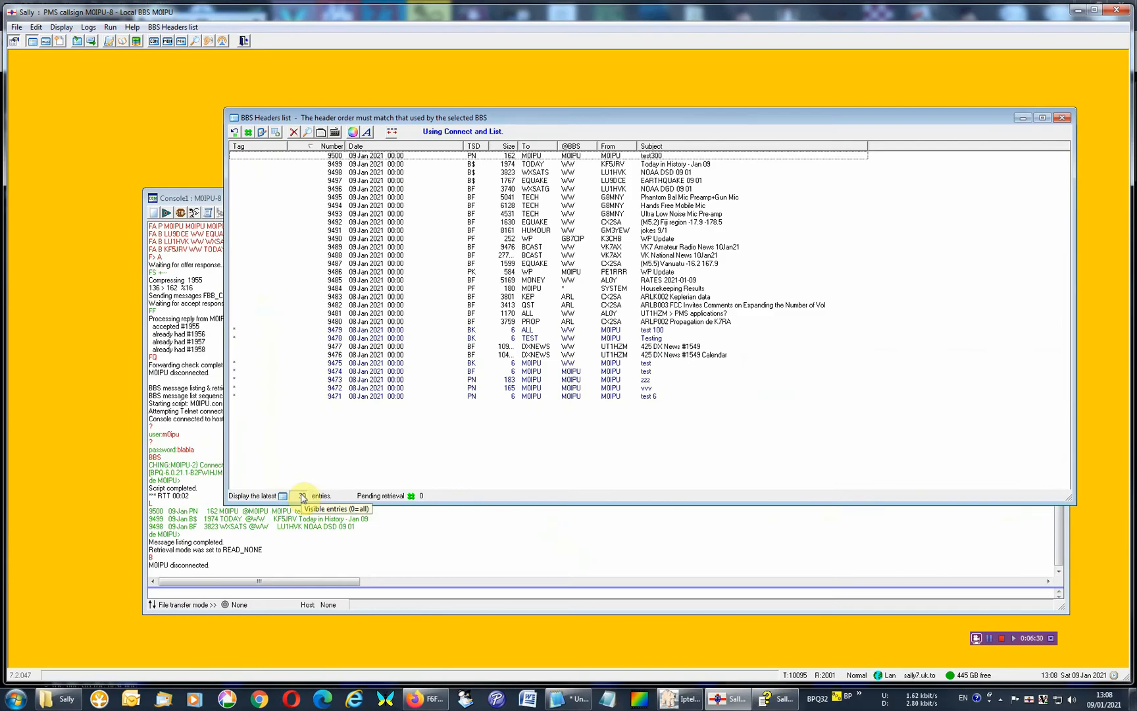
Clear the visible entries limit so the headers list displays every entry.
{"action": "left_click", "coordinate": [290, 497]}
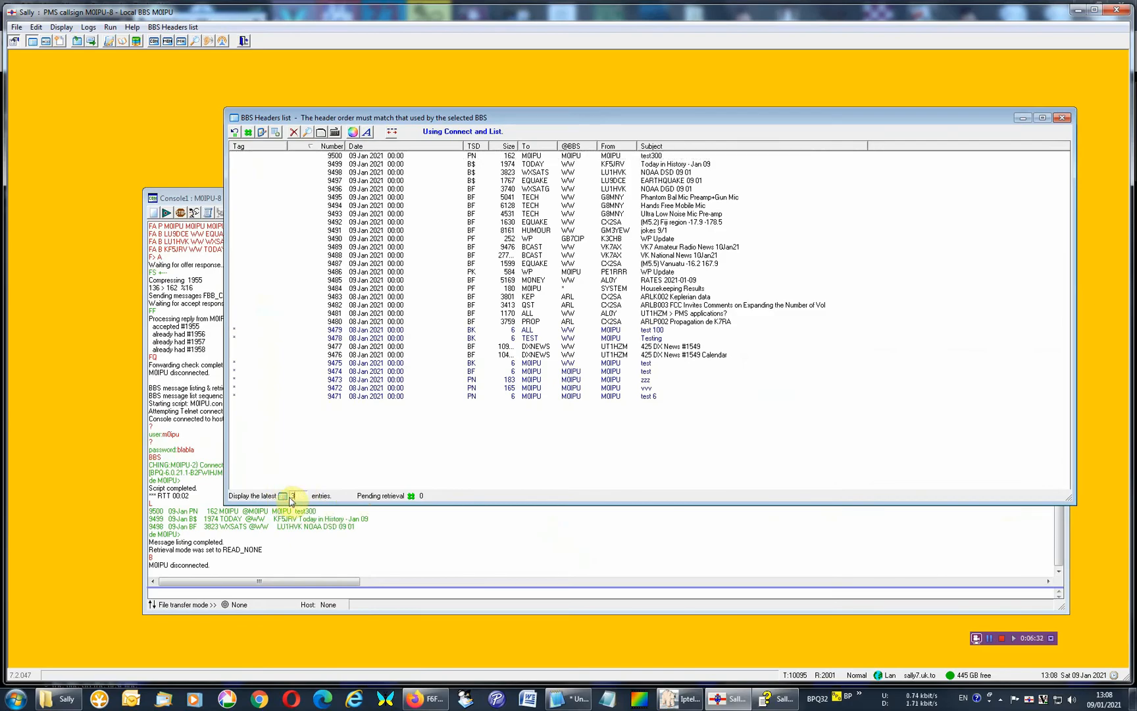
{"action": "key", "text": "BackSpace"}
{"action": "key", "text": "BackSpace"}
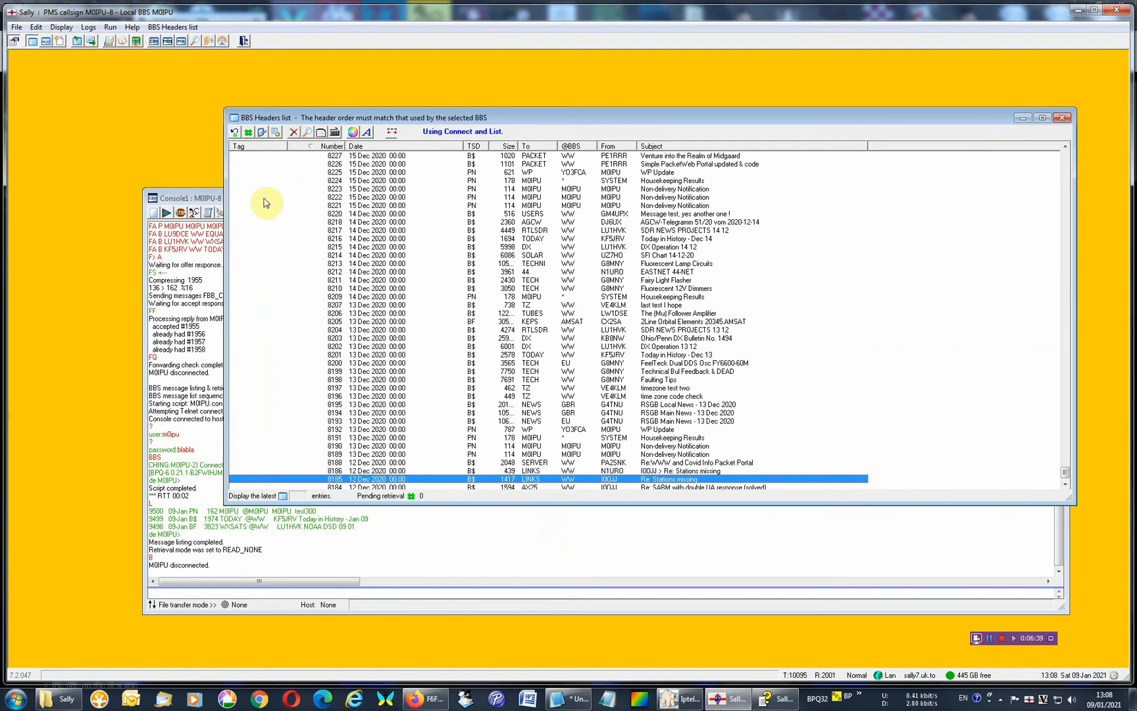
Bring the console window to the front and close it.
{"action": "left_click", "coordinate": [216, 198]}
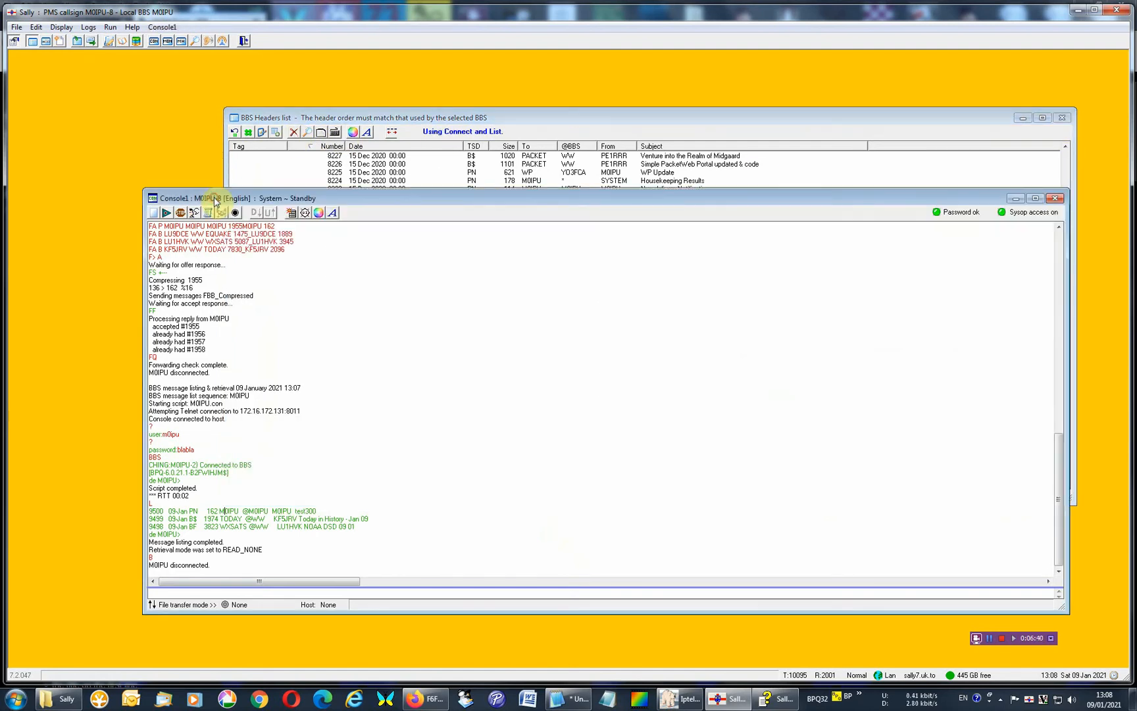
{"action": "left_click", "coordinate": [1060, 200]}
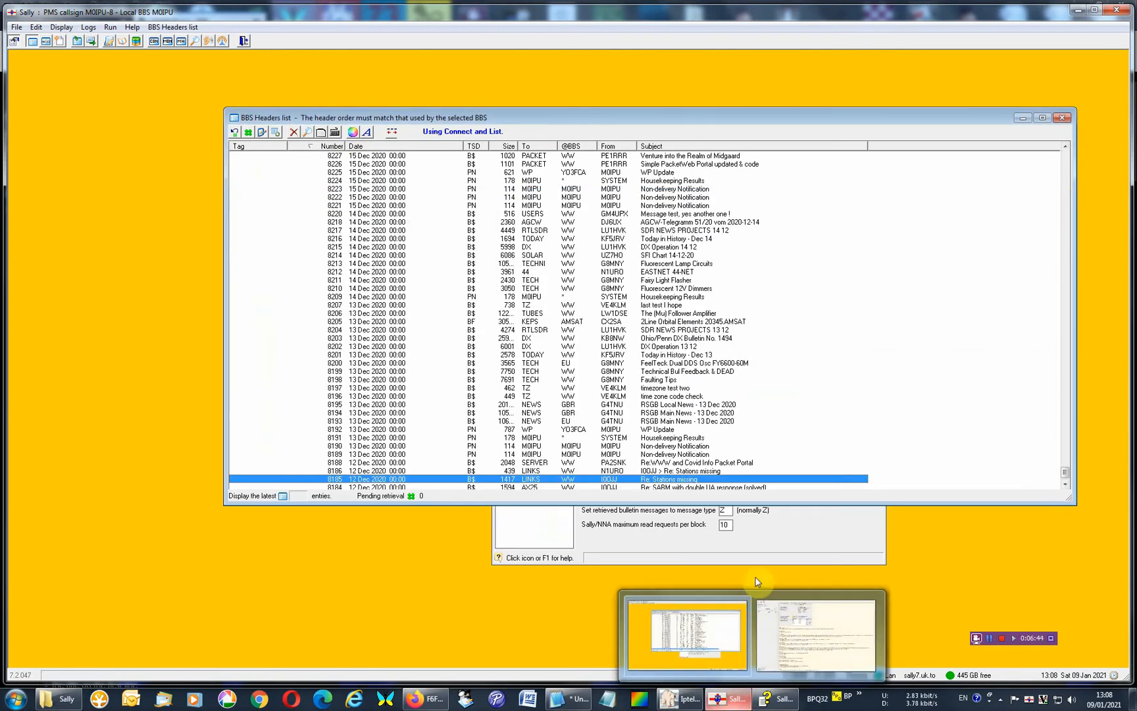
Switch BBS message retrieval to Unproto broadcast capture and check the column order in the headers list.
{"action": "left_click", "coordinate": [775, 540]}
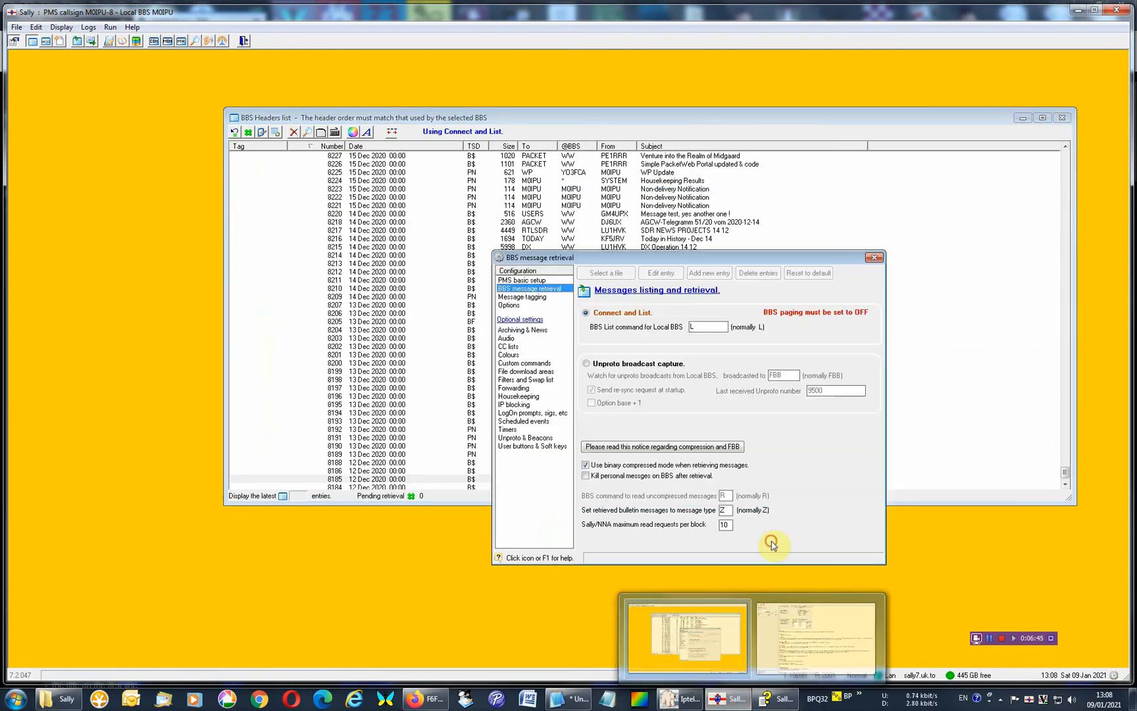
{"action": "left_click", "coordinate": [588, 365]}
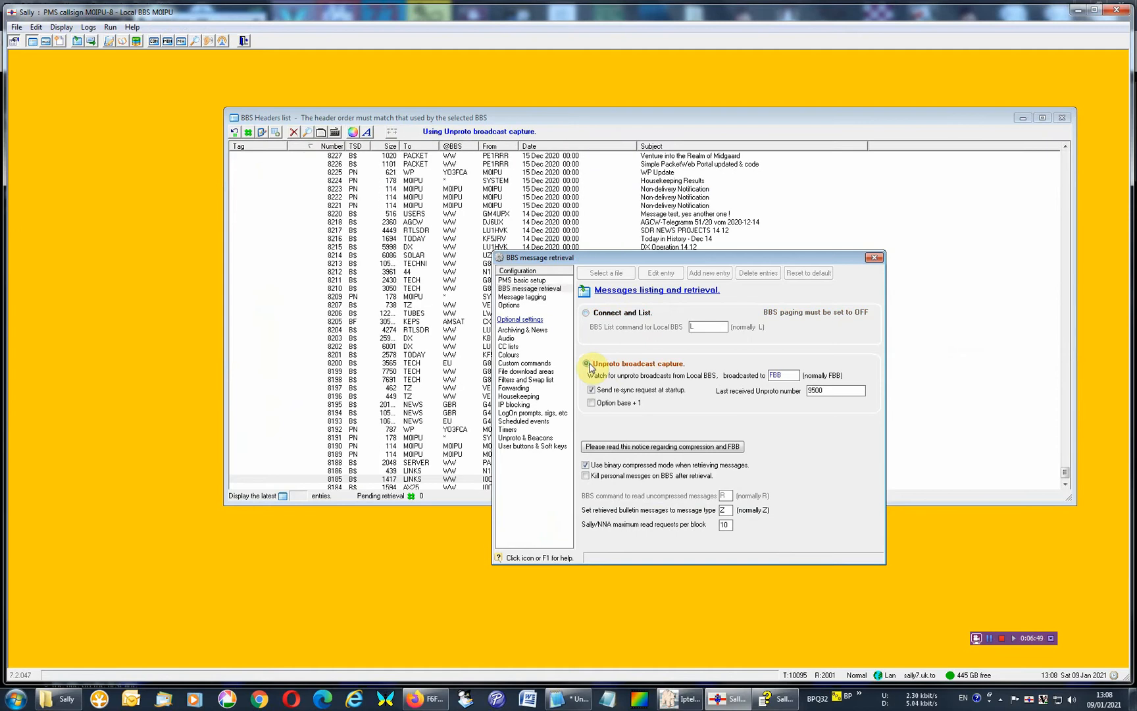
{"action": "left_click", "coordinate": [398, 136]}
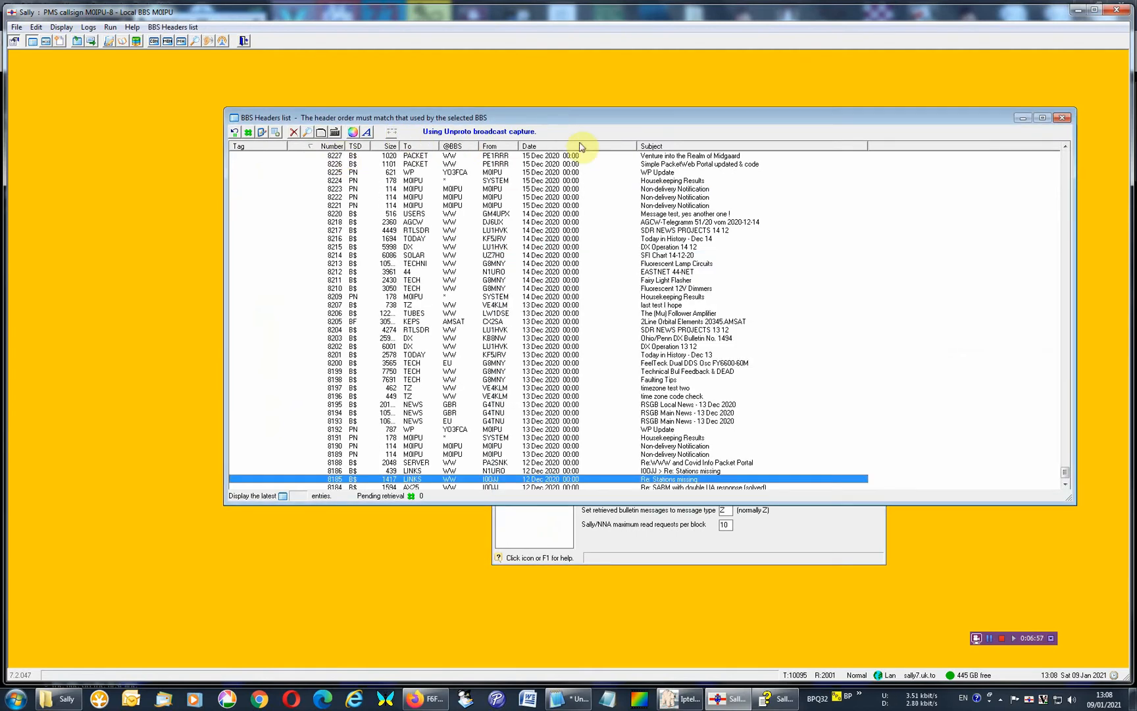
Set BBS message retrieval back to Connect and List.
{"action": "left_click", "coordinate": [613, 539]}
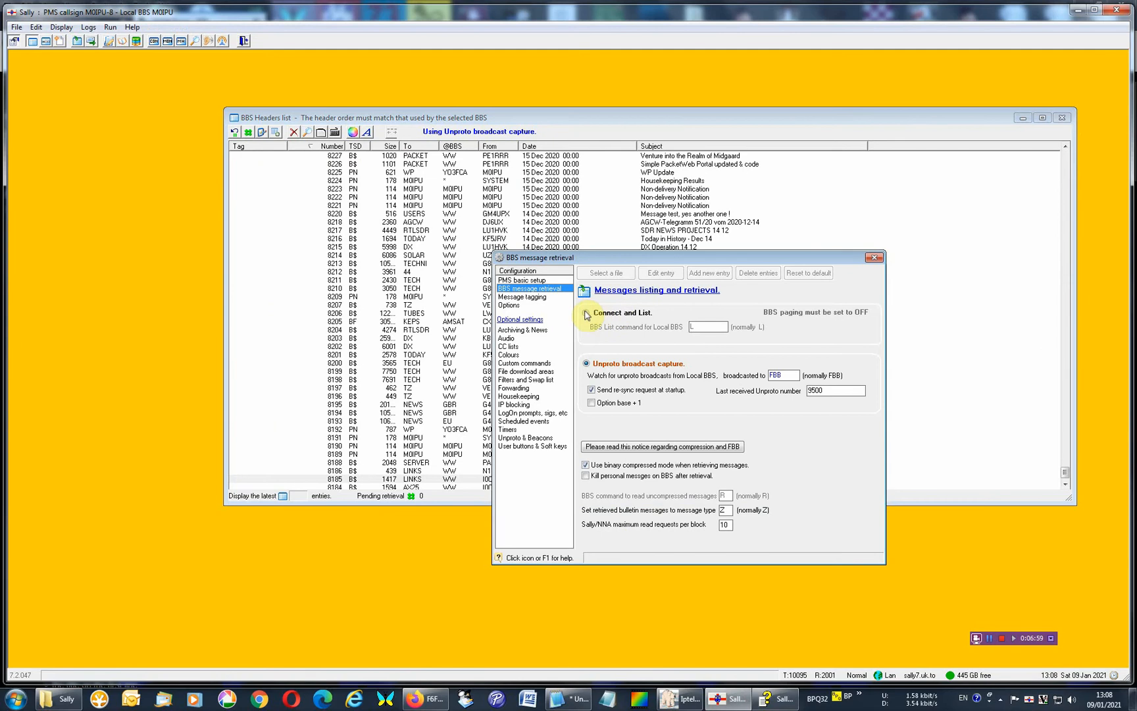
{"action": "left_click", "coordinate": [586, 313]}
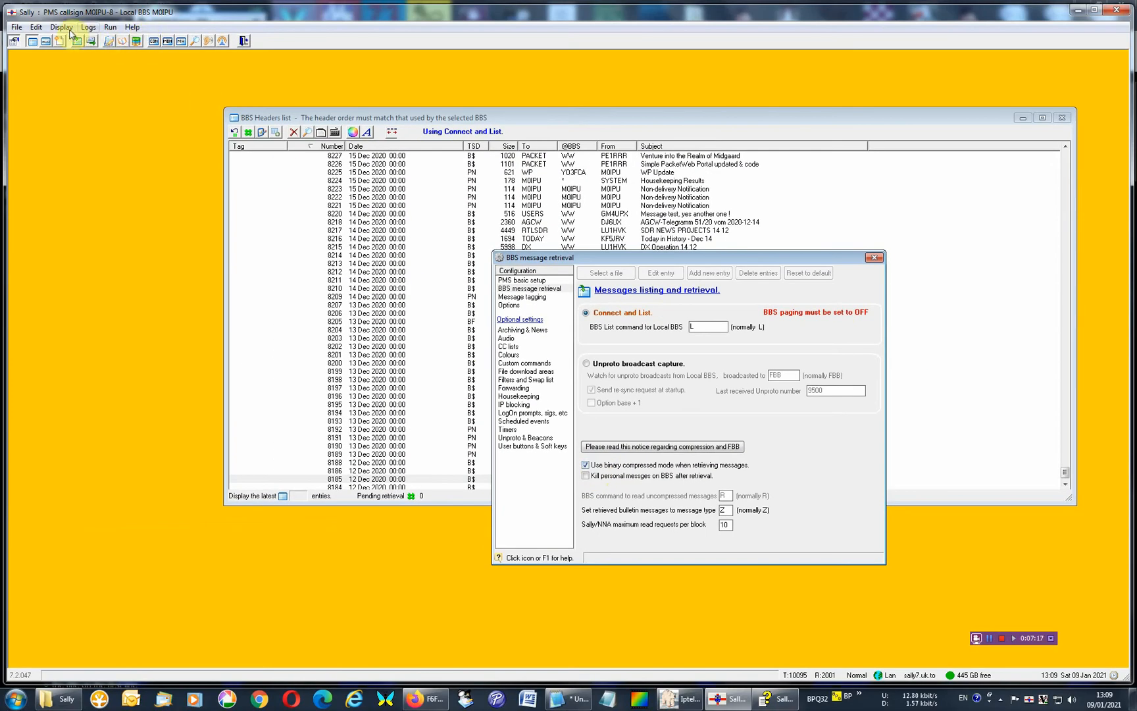
{"action": "left_click", "coordinate": [70, 31]}
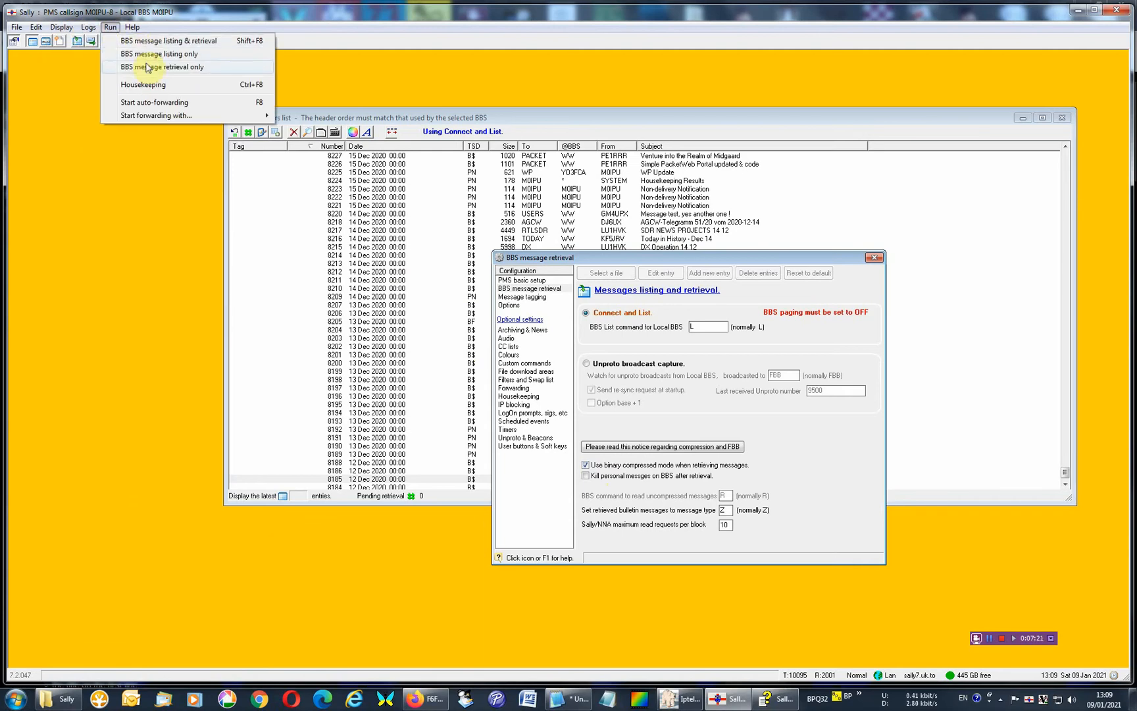
Tag messages 8200, 8182 and 8184 for retrieval in the headers list.
{"action": "left_click", "coordinate": [399, 366]}
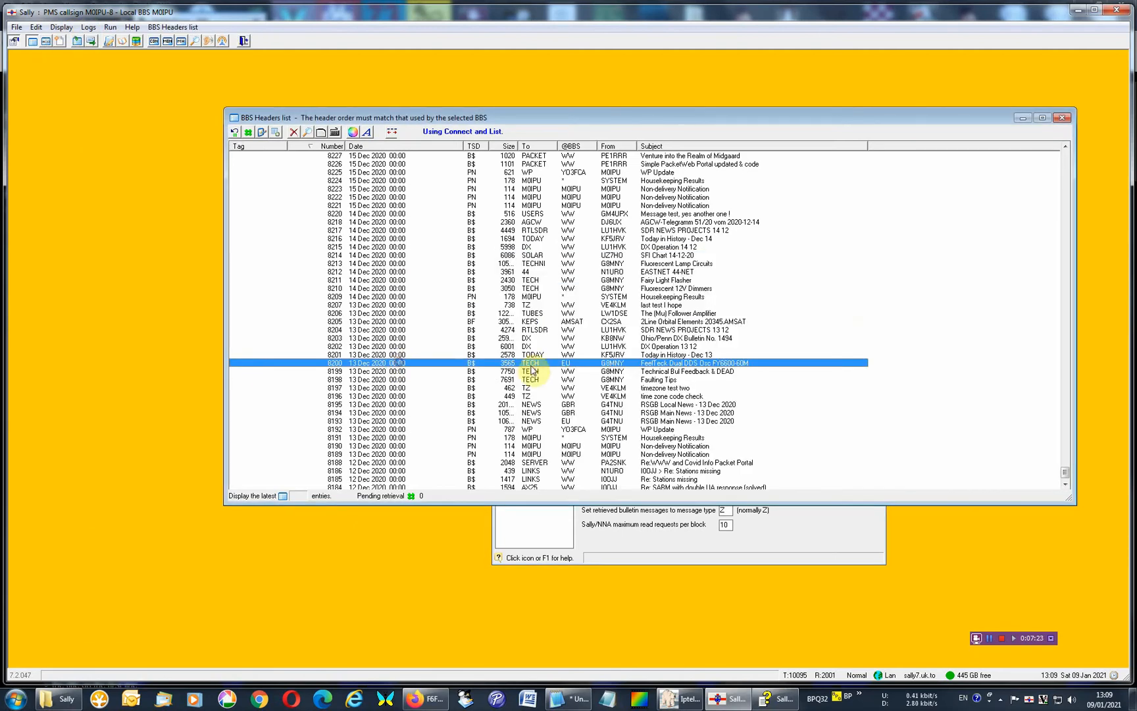
{"action": "double_click", "coordinate": [1065, 486]}
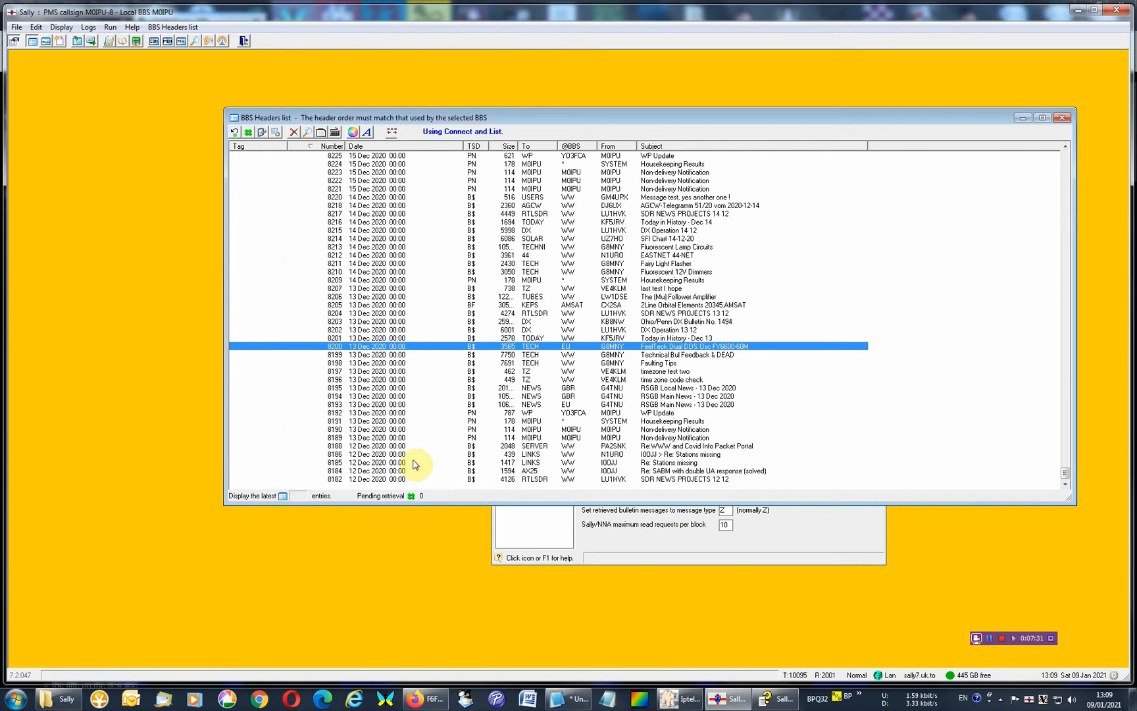
{"action": "left_click", "coordinate": [248, 133]}
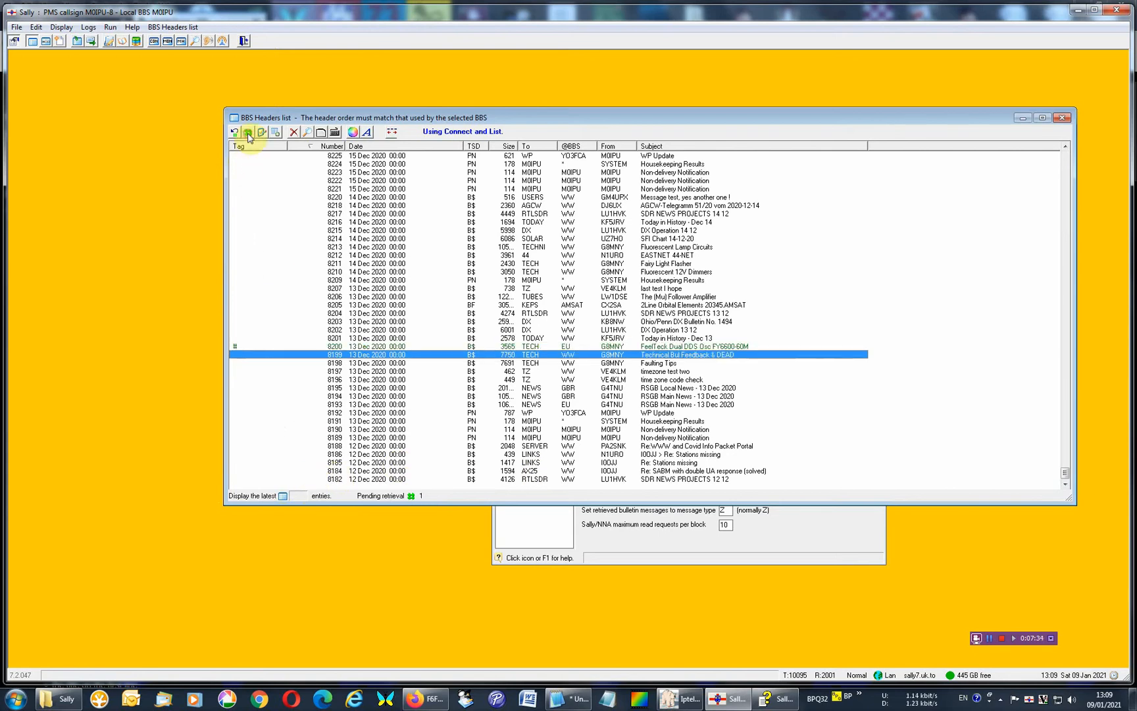
{"action": "left_click", "coordinate": [243, 480]}
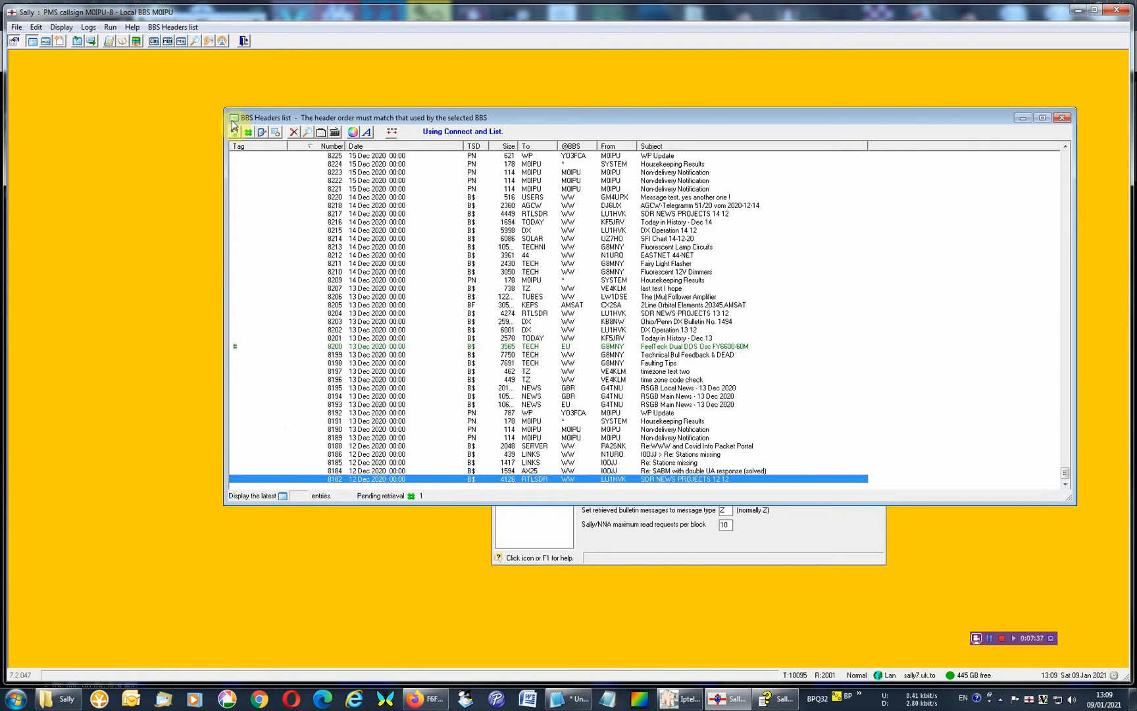
{"action": "left_click", "coordinate": [248, 132]}
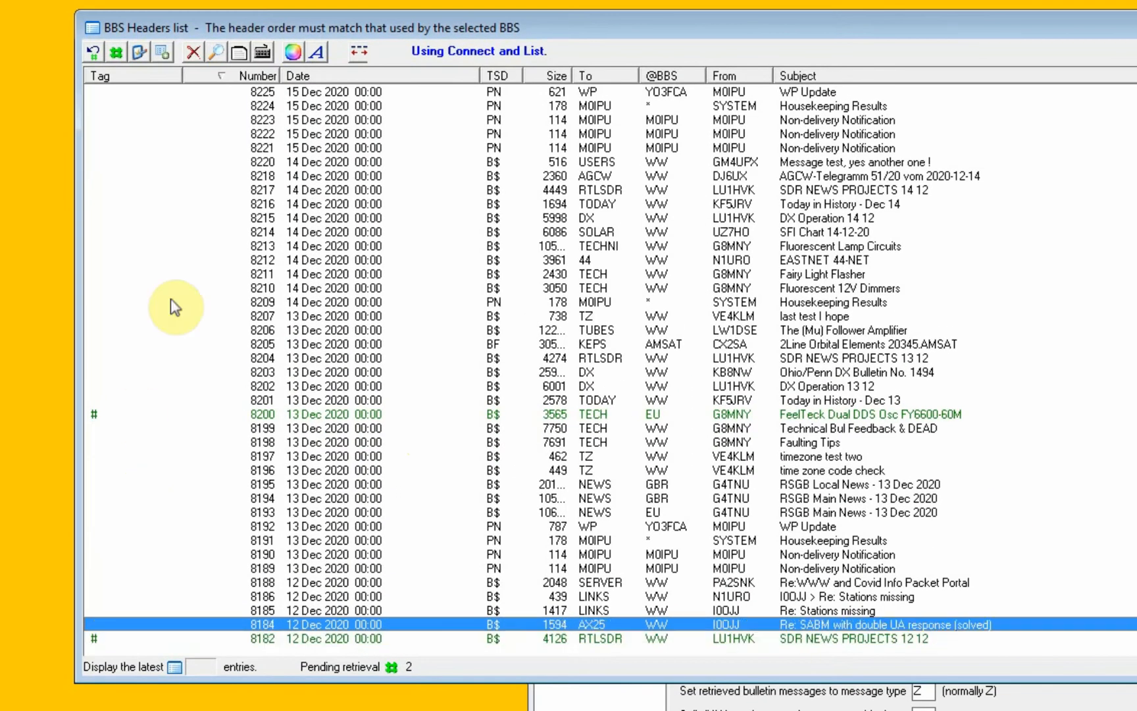
{"action": "left_click", "coordinate": [117, 52]}
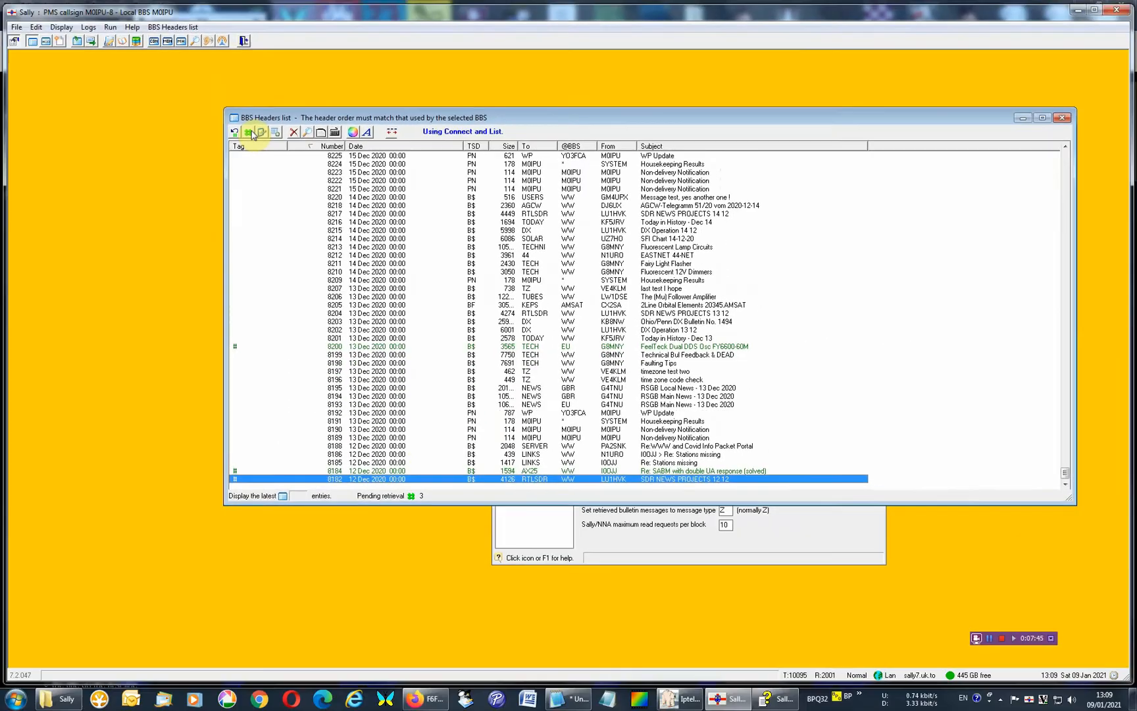
Open the headers list help, read the retrieval tag meanings and keyboard shortcuts, and close it.
{"action": "key", "text": "F1"}
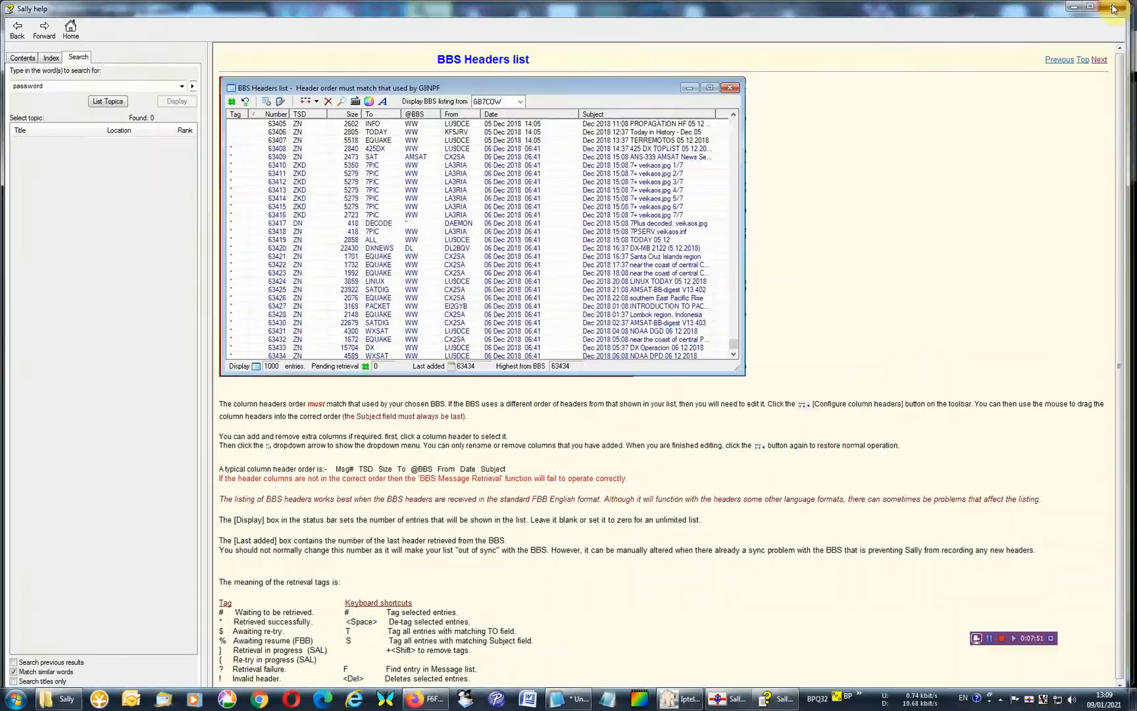
{"action": "left_click", "coordinate": [1116, 8]}
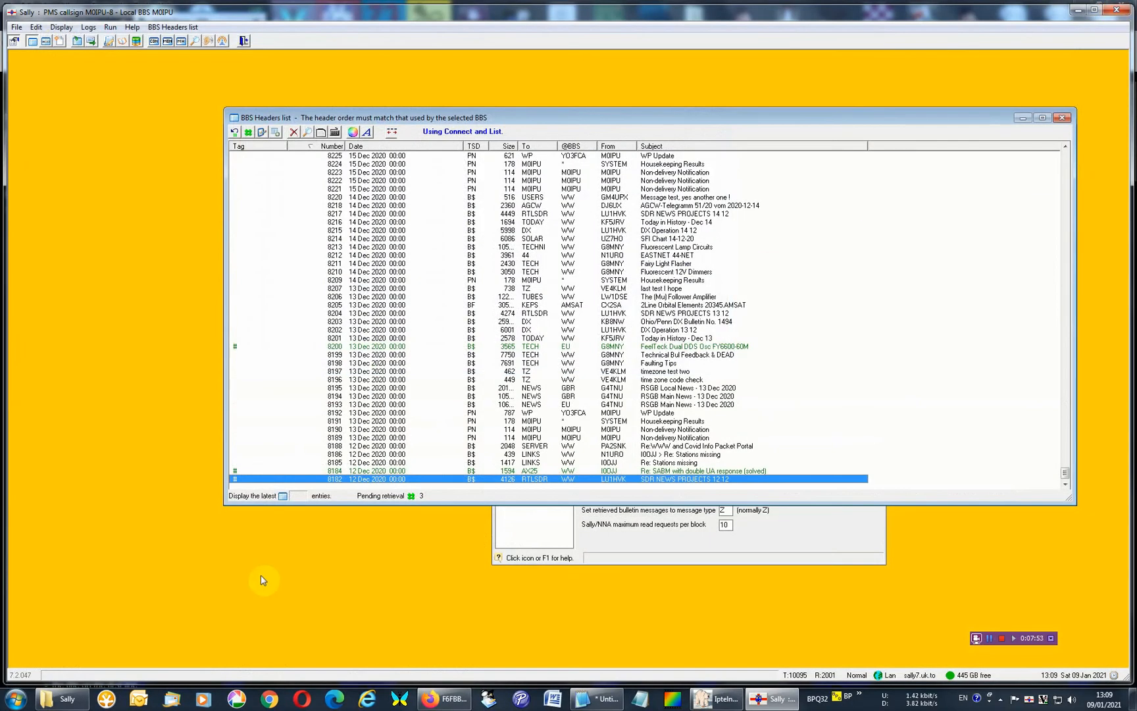
Tag messages 8185, 8186, 8188 and 8189 for retrieval as well.
{"action": "left_click", "coordinate": [259, 462]}
{"action": "left_click", "coordinate": [257, 459]}
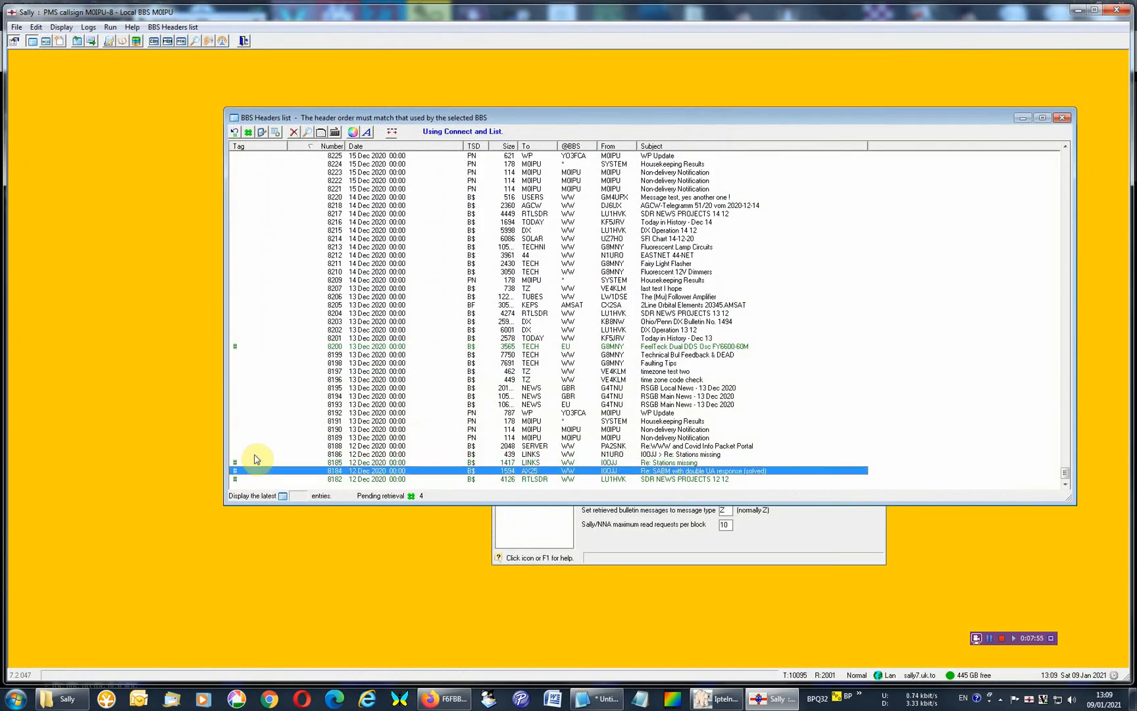
{"action": "double_click", "coordinate": [255, 454]}
{"action": "double_click", "coordinate": [252, 447]}
{"action": "double_click", "coordinate": [249, 439]}
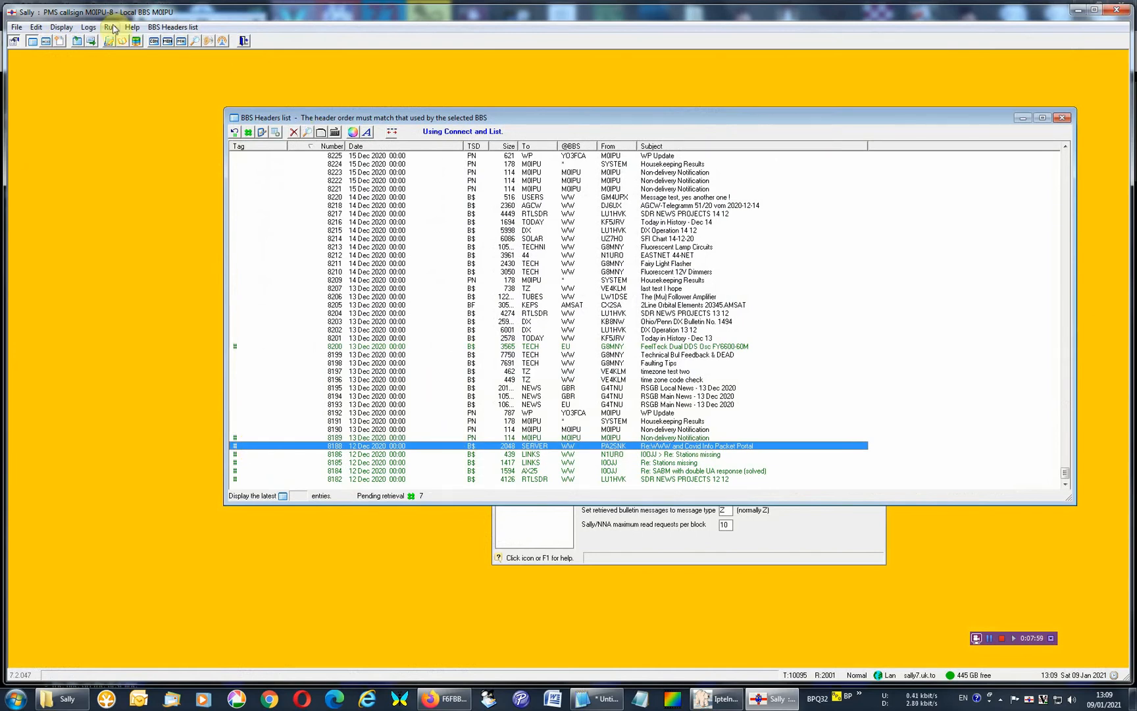
Run BBS message retrieval only to fetch the tagged messages.
{"action": "left_click", "coordinate": [111, 28]}
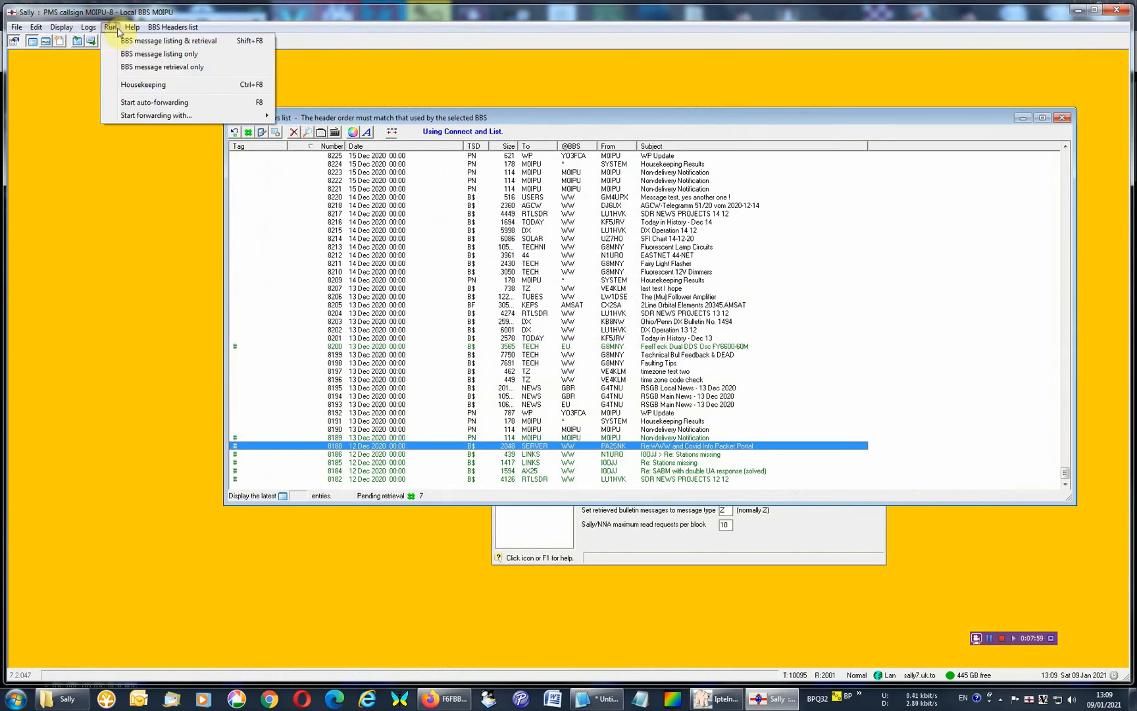
{"action": "left_click", "coordinate": [171, 68]}
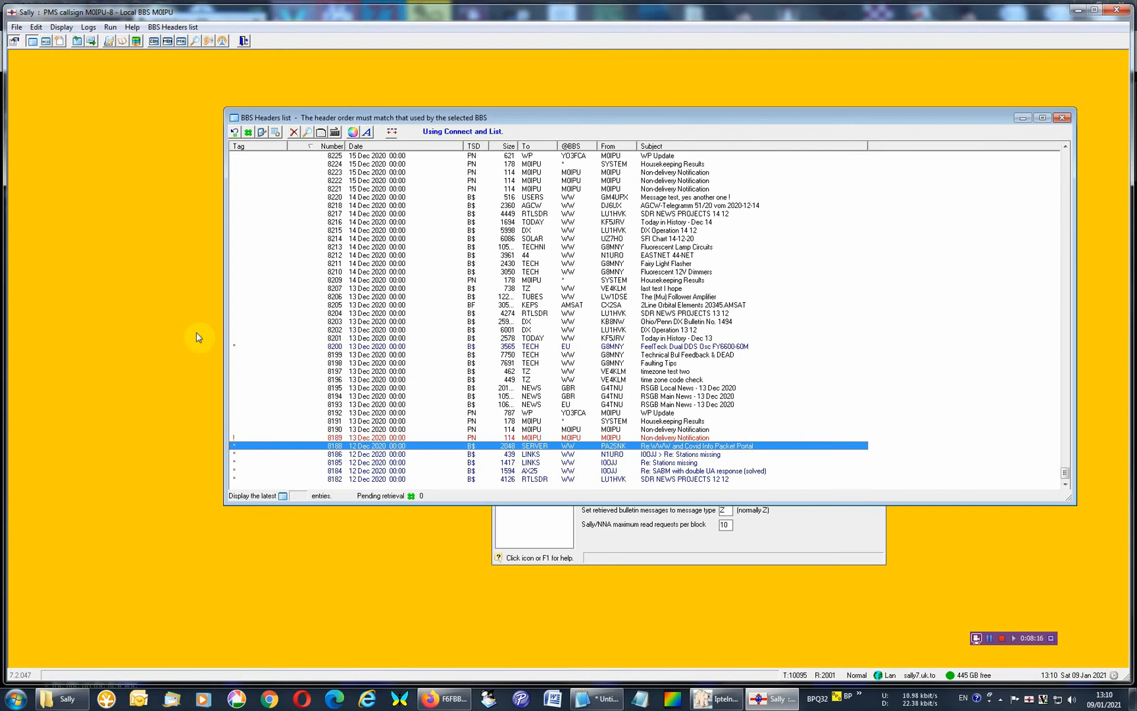
Go through the previously tagged entries near the end of the headers list and check their retrieval tags.
{"action": "left_click", "coordinate": [411, 481]}
{"action": "left_click", "coordinate": [317, 463]}
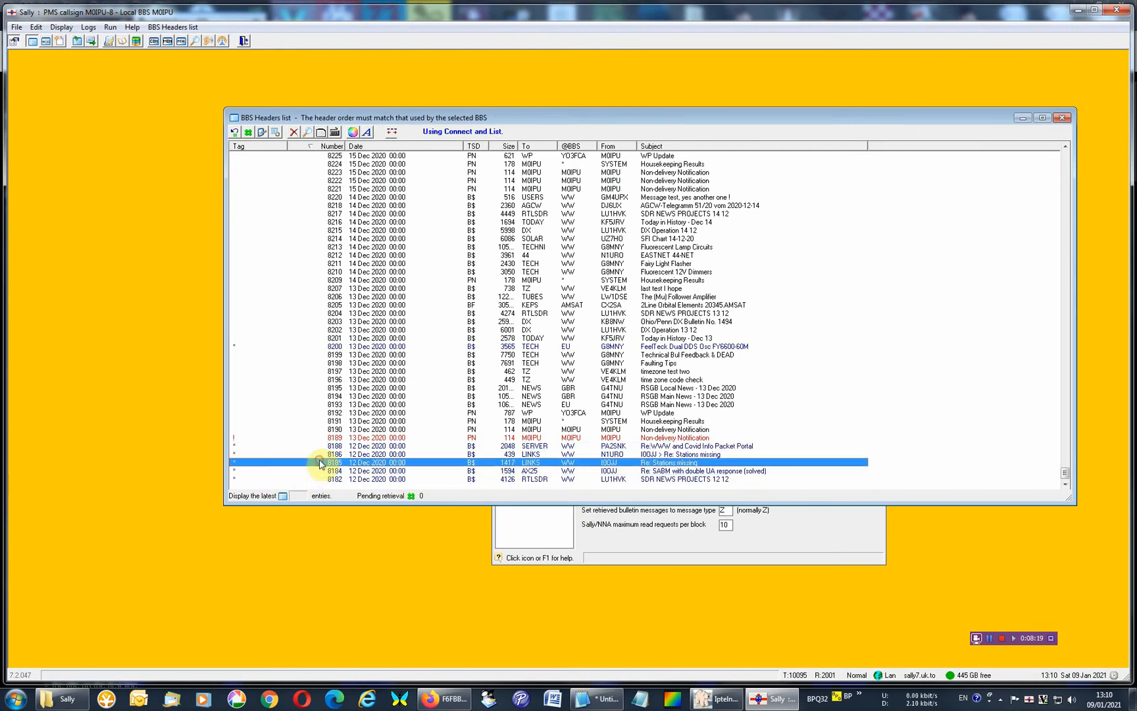
{"action": "left_click", "coordinate": [320, 454]}
{"action": "left_click", "coordinate": [321, 448]}
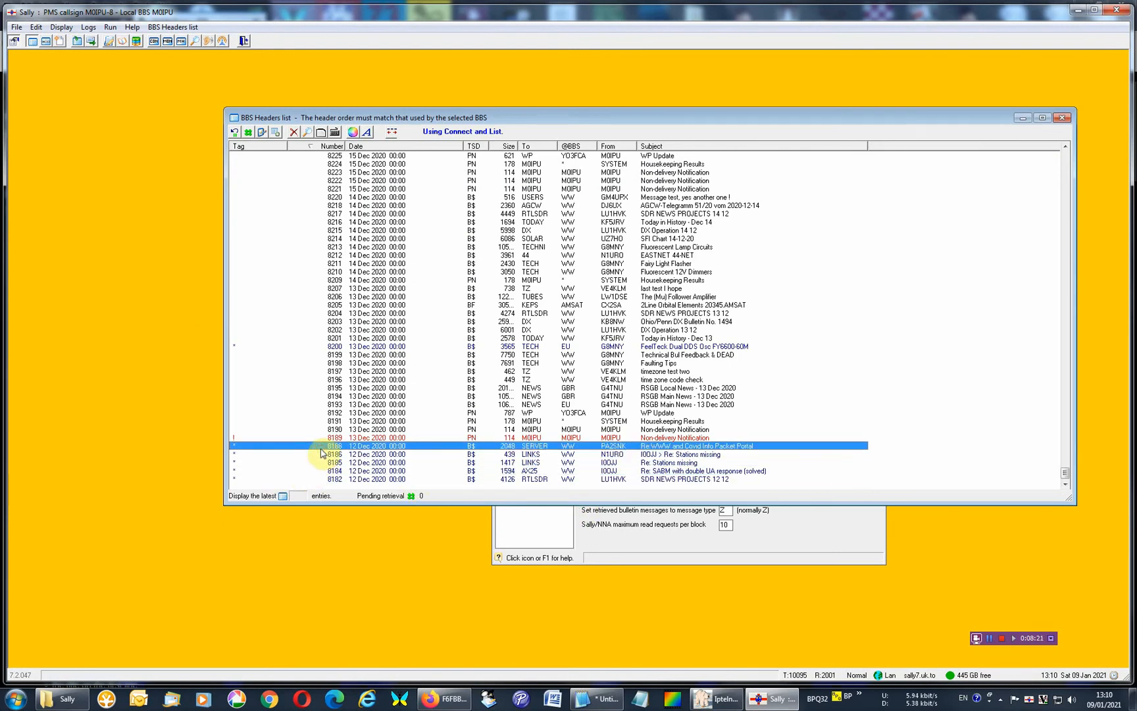
{"action": "right_click", "coordinate": [373, 450]}
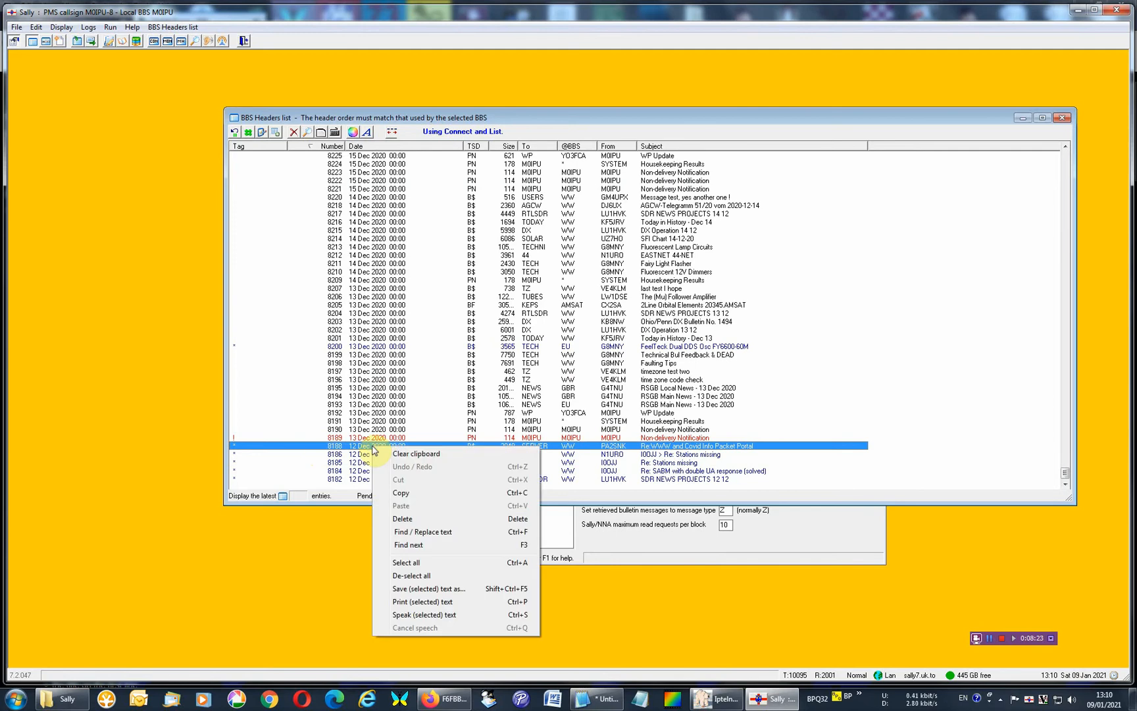
{"action": "left_click", "coordinate": [325, 133]}
{"action": "left_click", "coordinate": [325, 134]}
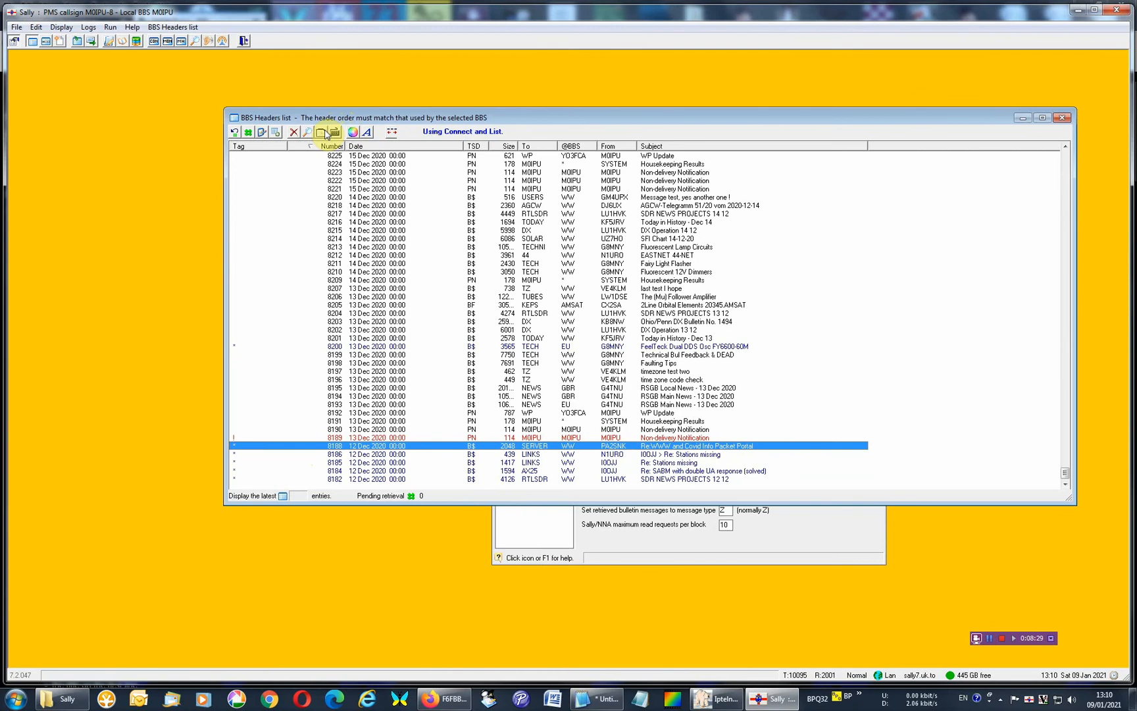
Open the message list, read the newest messages 1956 to 1958 and close the list.
{"action": "left_click", "coordinate": [48, 41]}
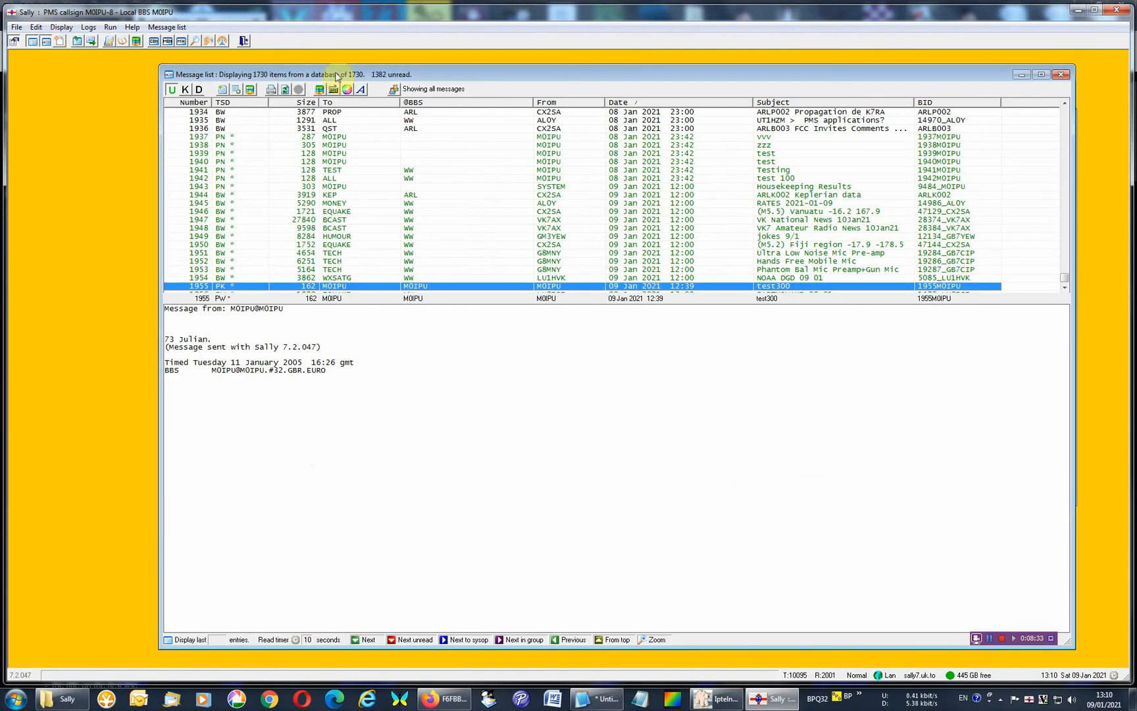
{"action": "left_click", "coordinate": [1064, 288]}
{"action": "left_click", "coordinate": [1065, 288]}
{"action": "left_click", "coordinate": [1065, 289]}
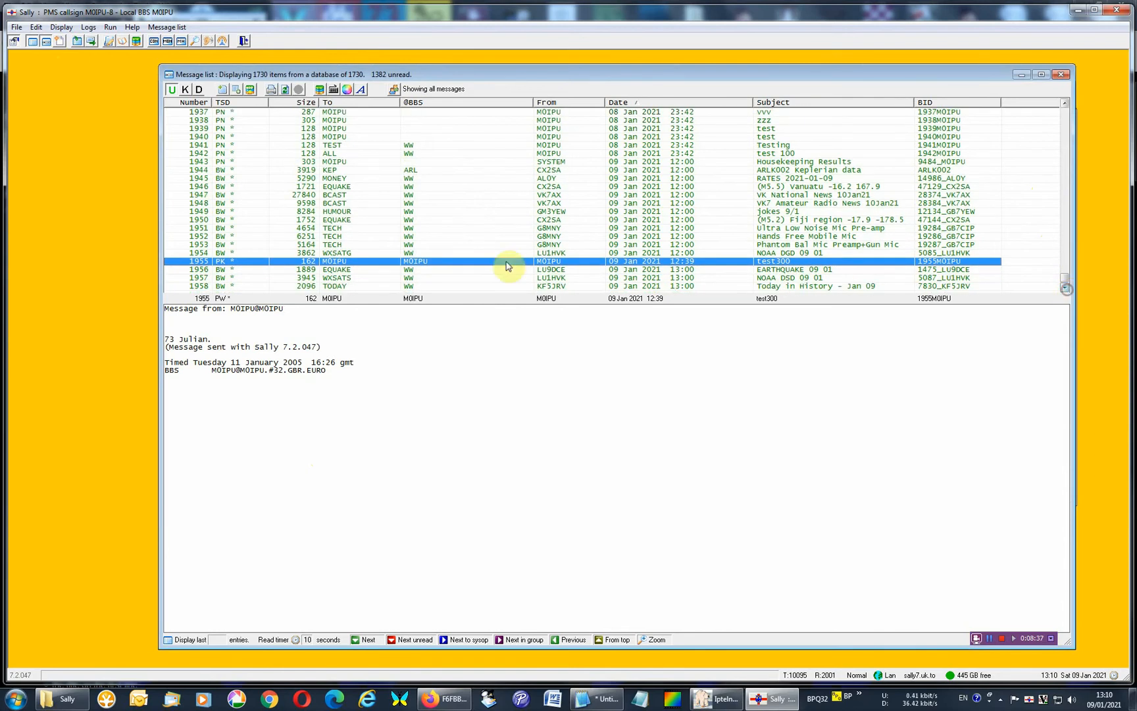
{"action": "left_click", "coordinate": [354, 287]}
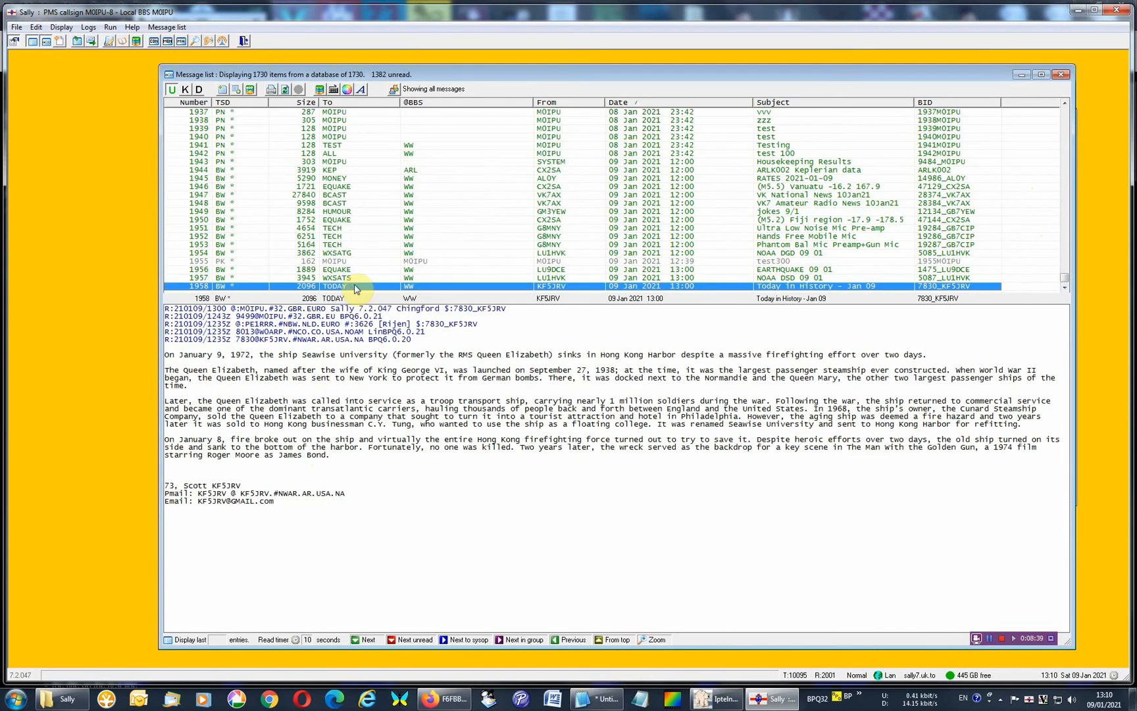
{"action": "left_click", "coordinate": [354, 278]}
{"action": "left_click", "coordinate": [353, 270]}
{"action": "left_click", "coordinate": [354, 278]}
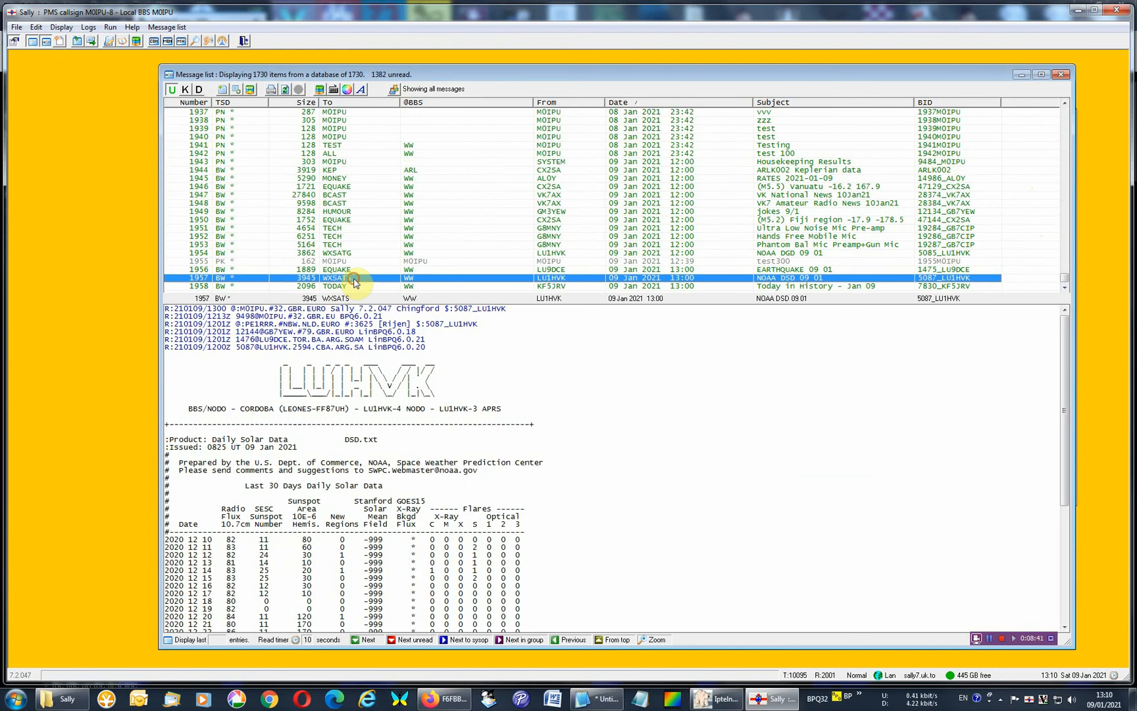
{"action": "left_click", "coordinate": [353, 287]}
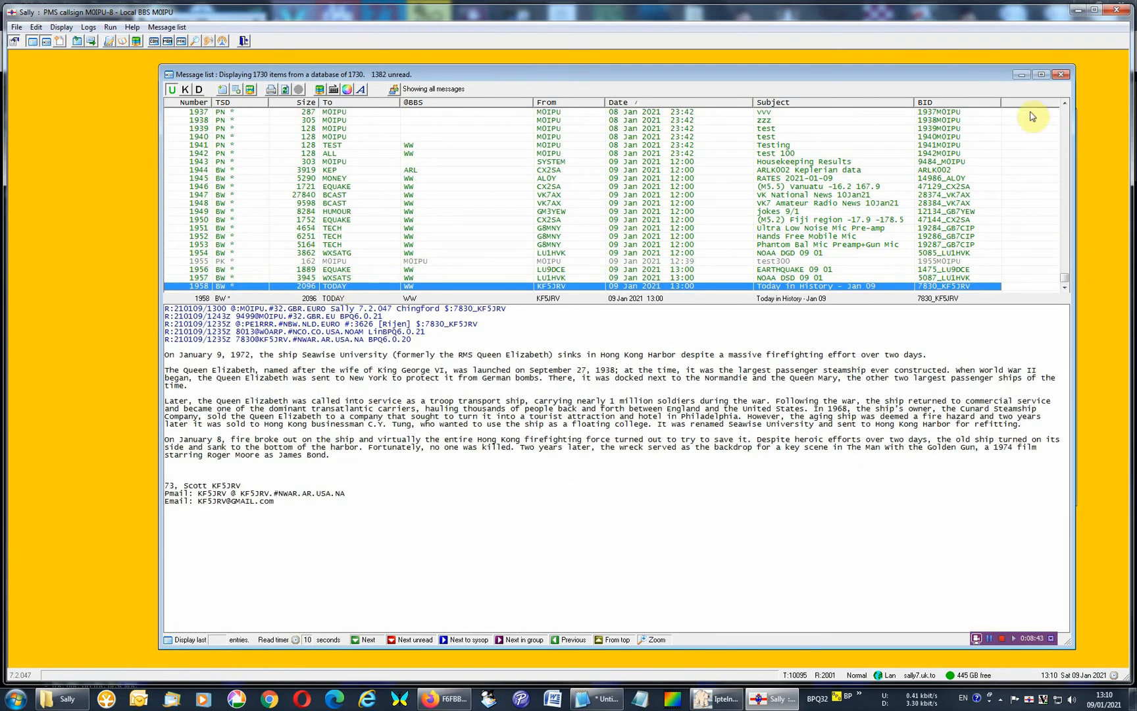
{"action": "left_click", "coordinate": [1060, 74]}
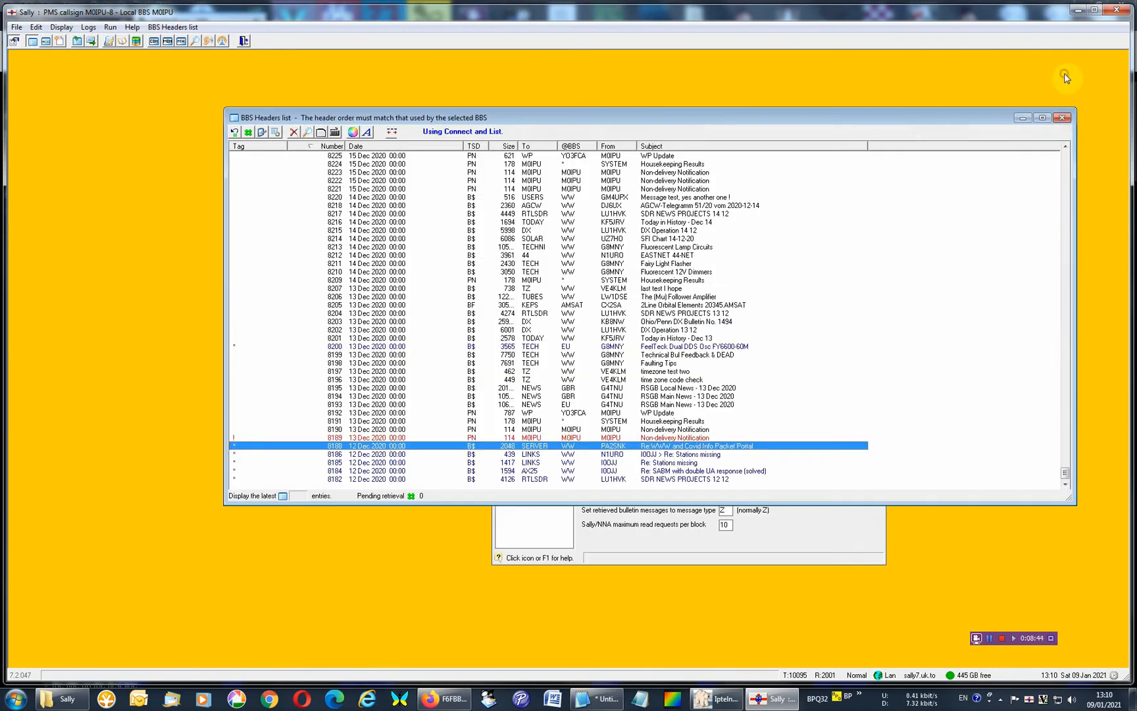
Close the BBS headers list and enable auto-tagging of all headers in the message tagging settings.
{"action": "left_click", "coordinate": [1061, 119]}
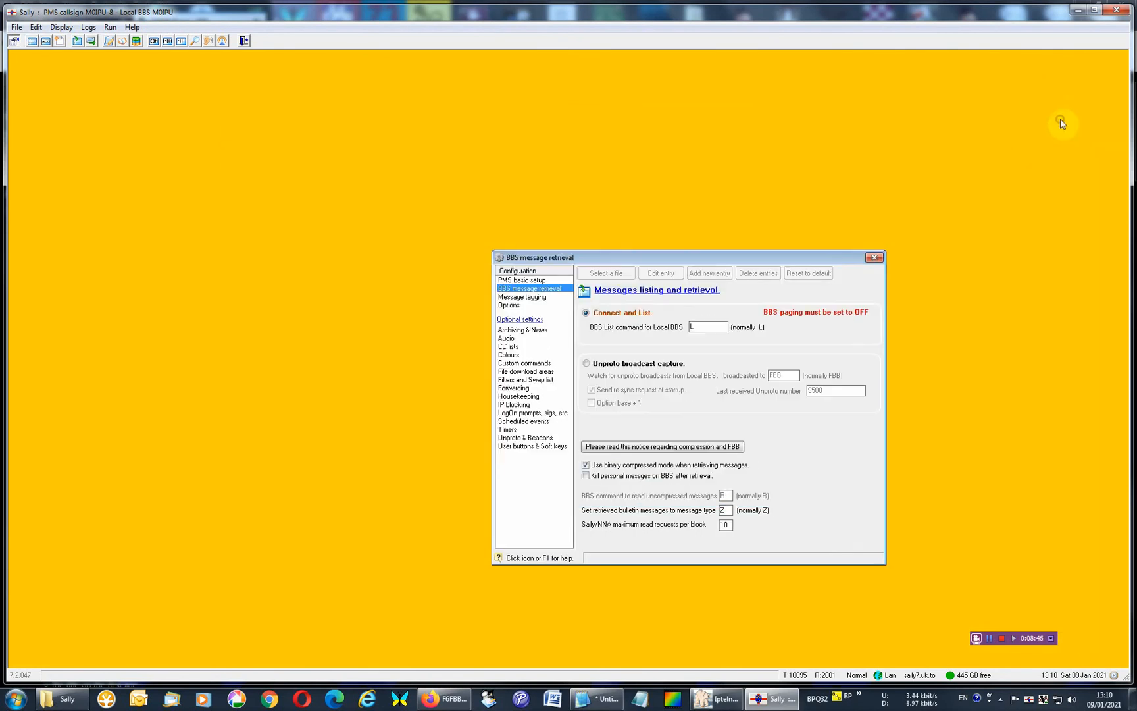
{"action": "left_click", "coordinate": [537, 296]}
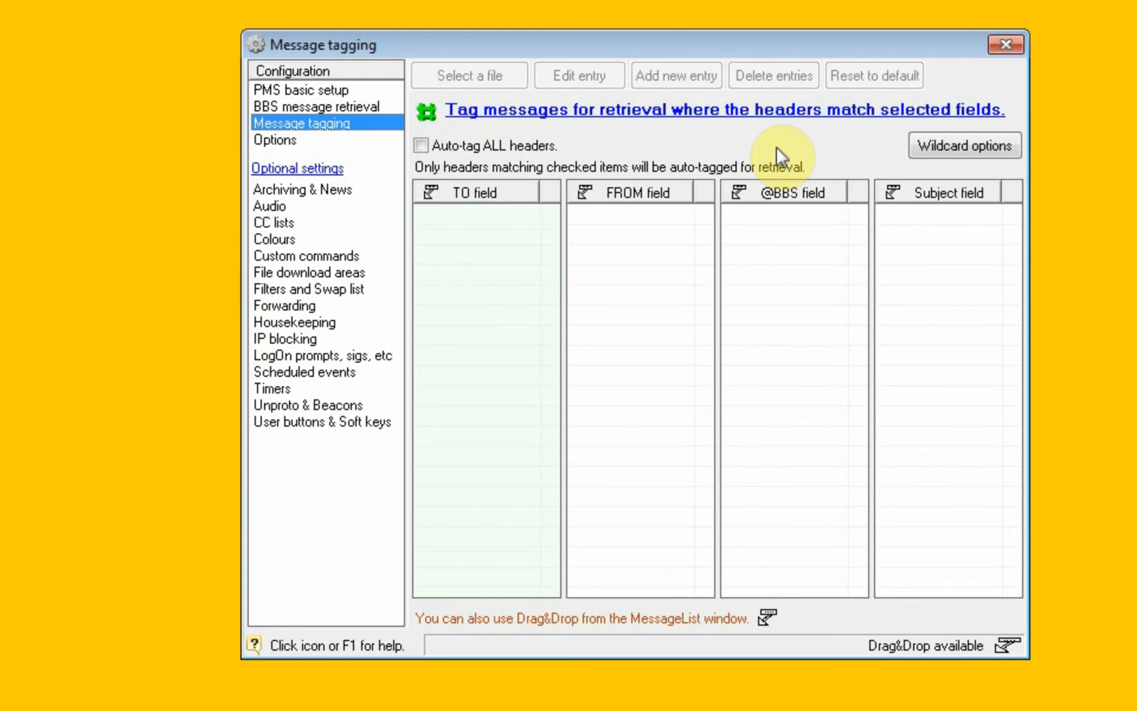
{"action": "left_click", "coordinate": [421, 145]}
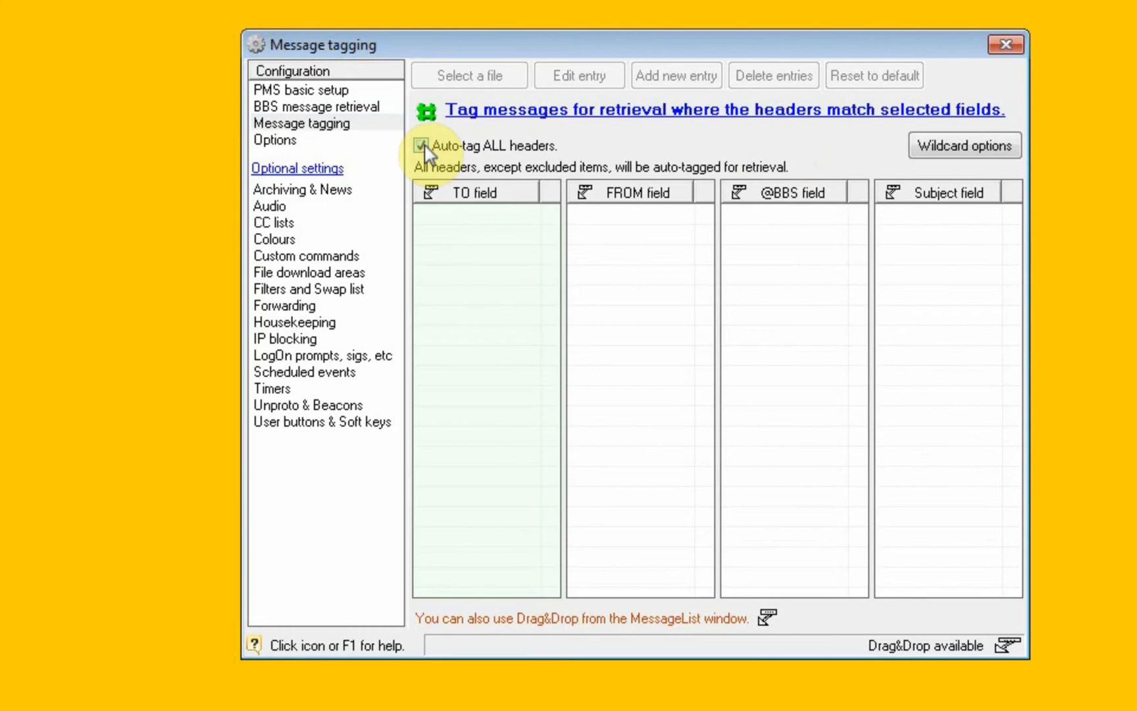
Open the BBS headers list and tag messages 8191 and 8192 for retrieval.
{"action": "left_click", "coordinate": [32, 41]}
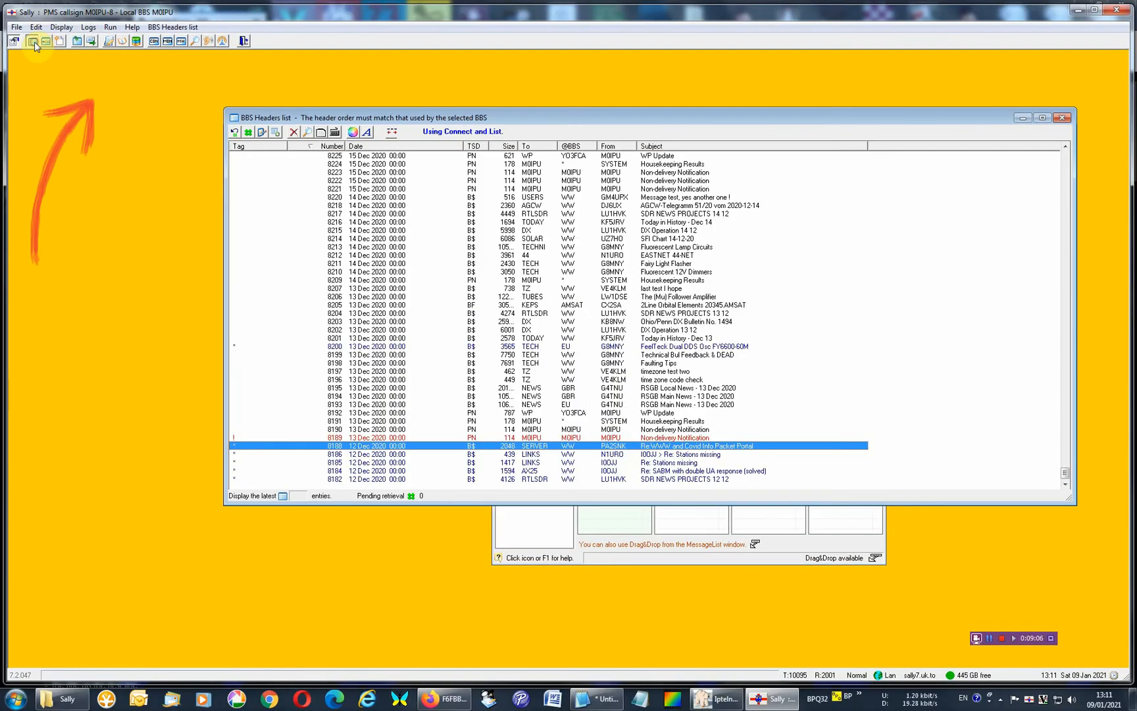
{"action": "left_click", "coordinate": [260, 422]}
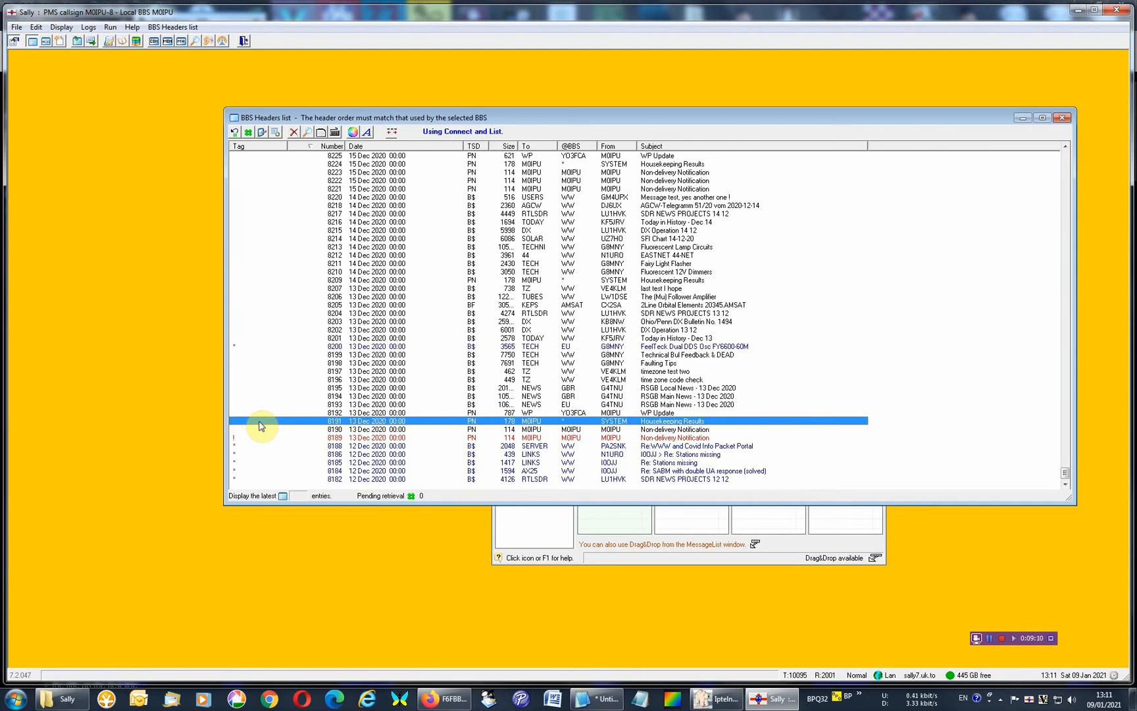
{"action": "key", "text": "space"}
{"action": "left_click", "coordinate": [261, 413]}
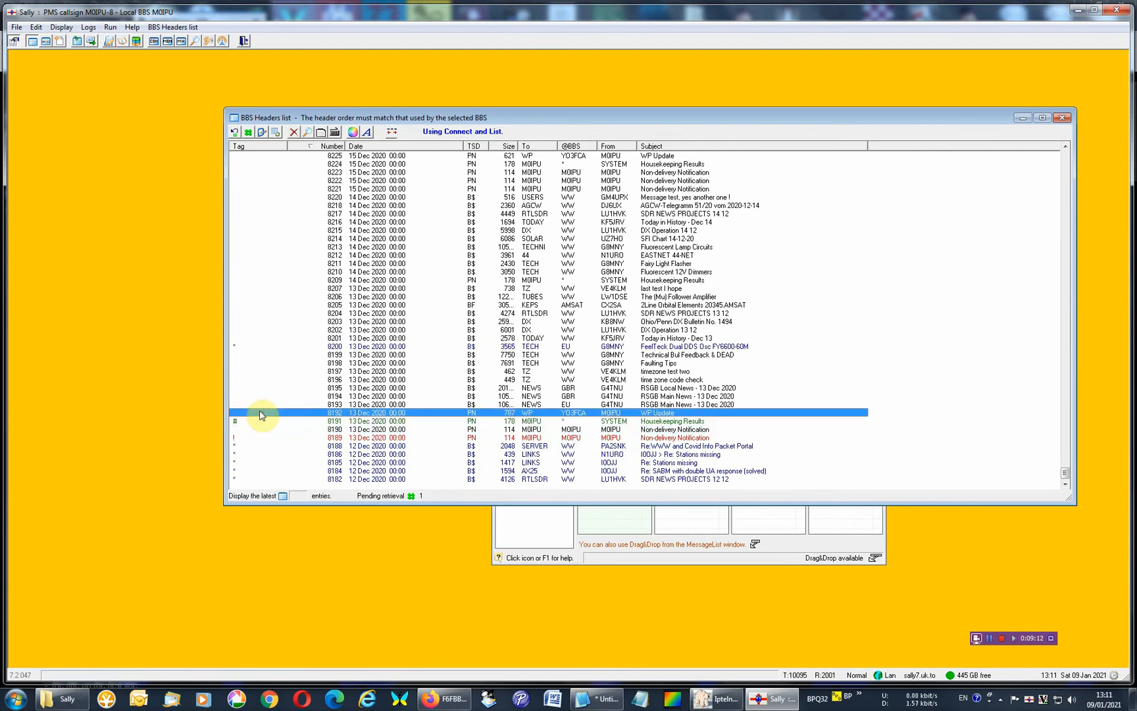
{"action": "key", "text": "space"}
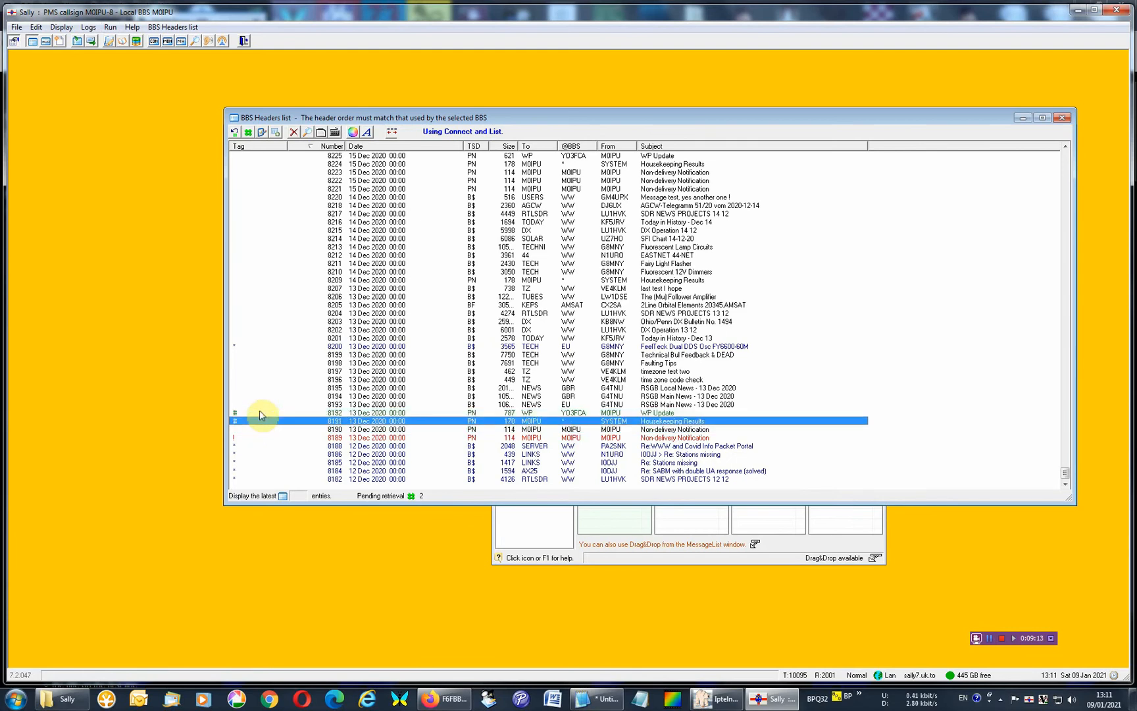
Remove the retrieval tags from messages 8191 and 8192 and close the headers list.
{"action": "key", "text": "space"}
{"action": "left_click", "coordinate": [261, 413]}
{"action": "key", "text": "space"}
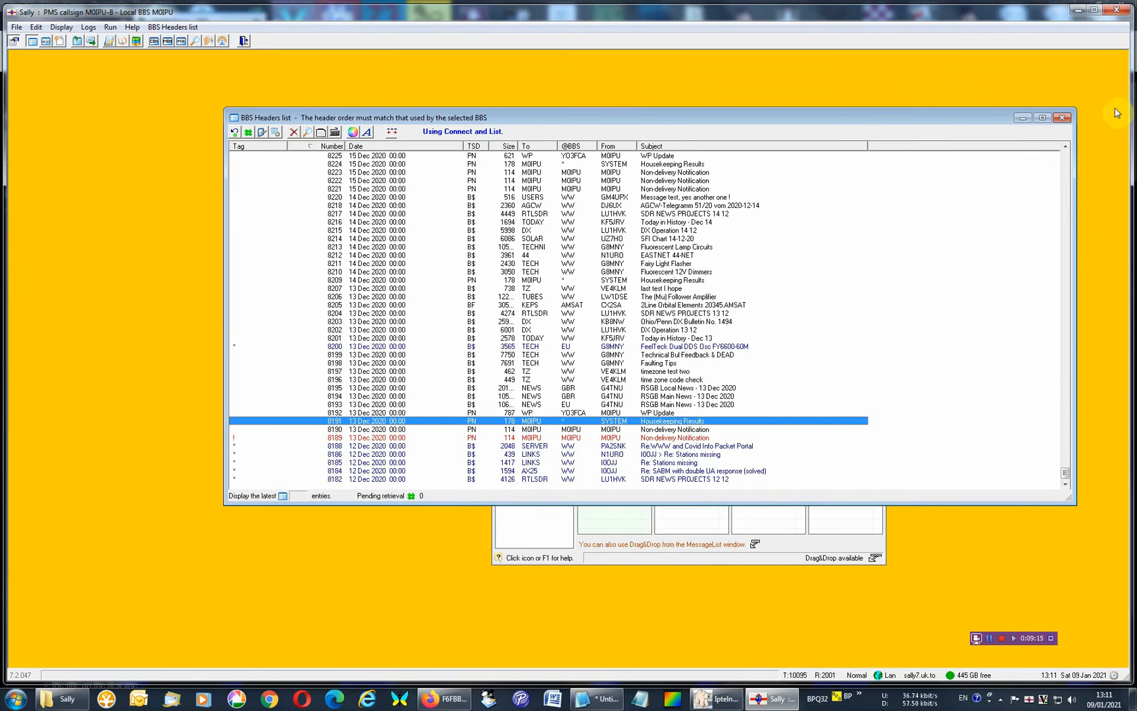
{"action": "left_click", "coordinate": [1061, 117]}
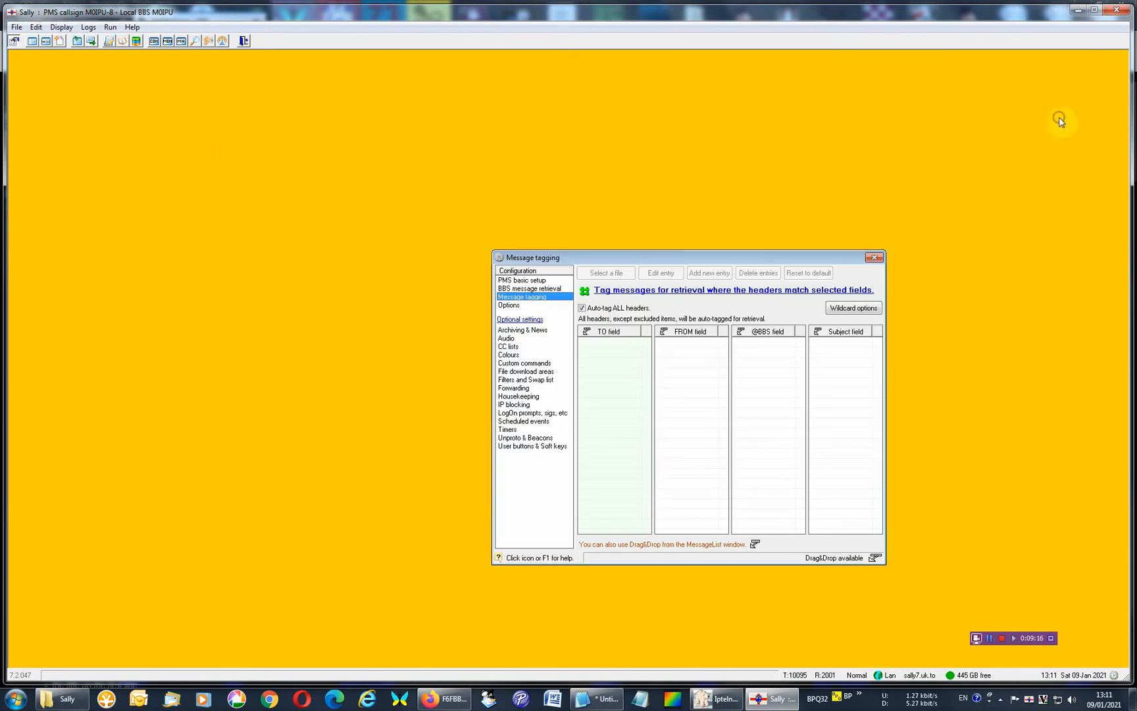
Turn off auto-tagging of all headers, add blank match entries under the TO and FROM fields, and uncheck the TO entry.
{"action": "left_click", "coordinate": [581, 308]}
{"action": "left_click", "coordinate": [611, 341]}
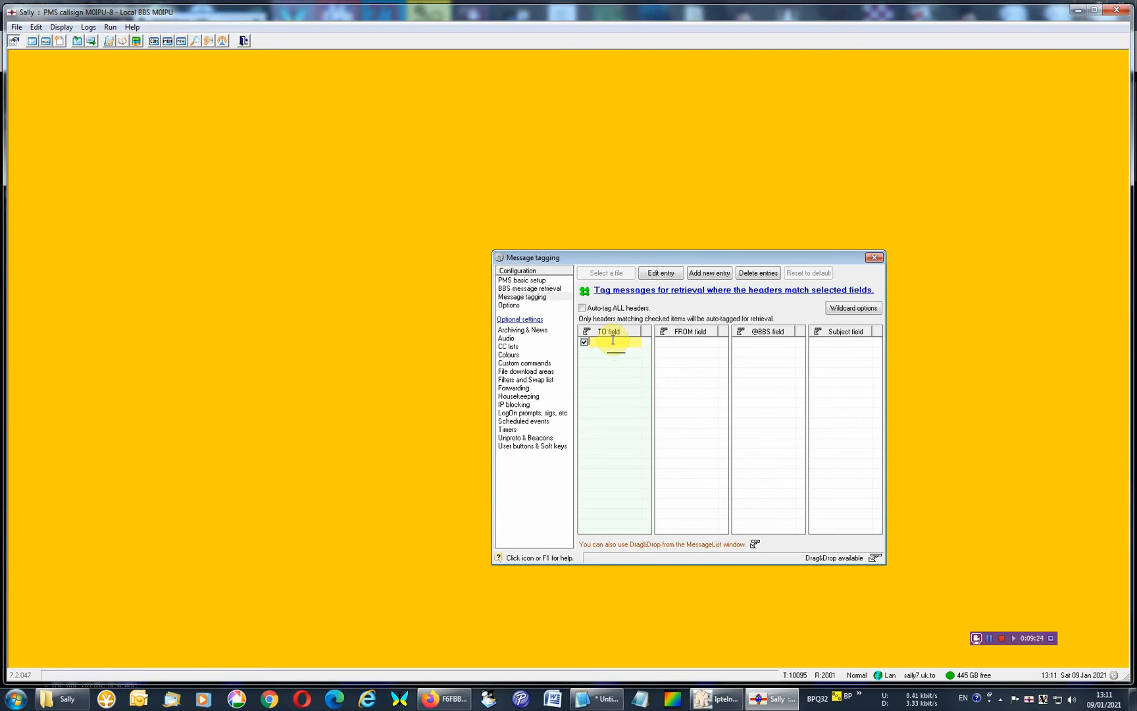
{"action": "left_click", "coordinate": [670, 341]}
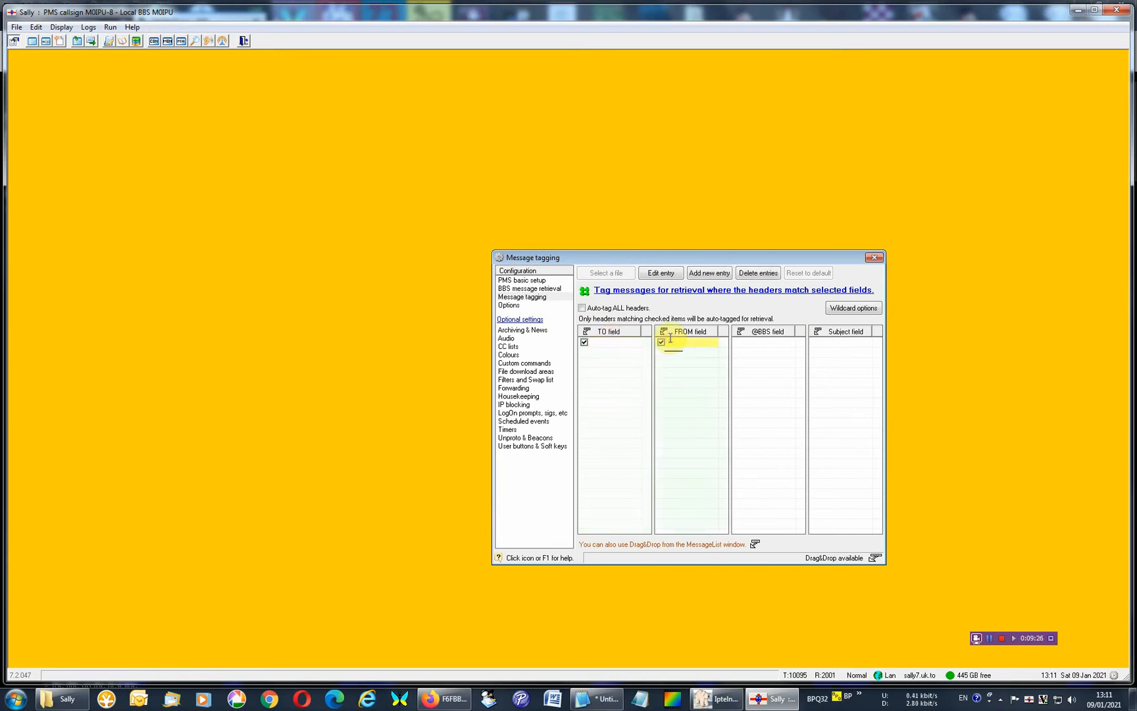
{"action": "left_click", "coordinate": [584, 342]}
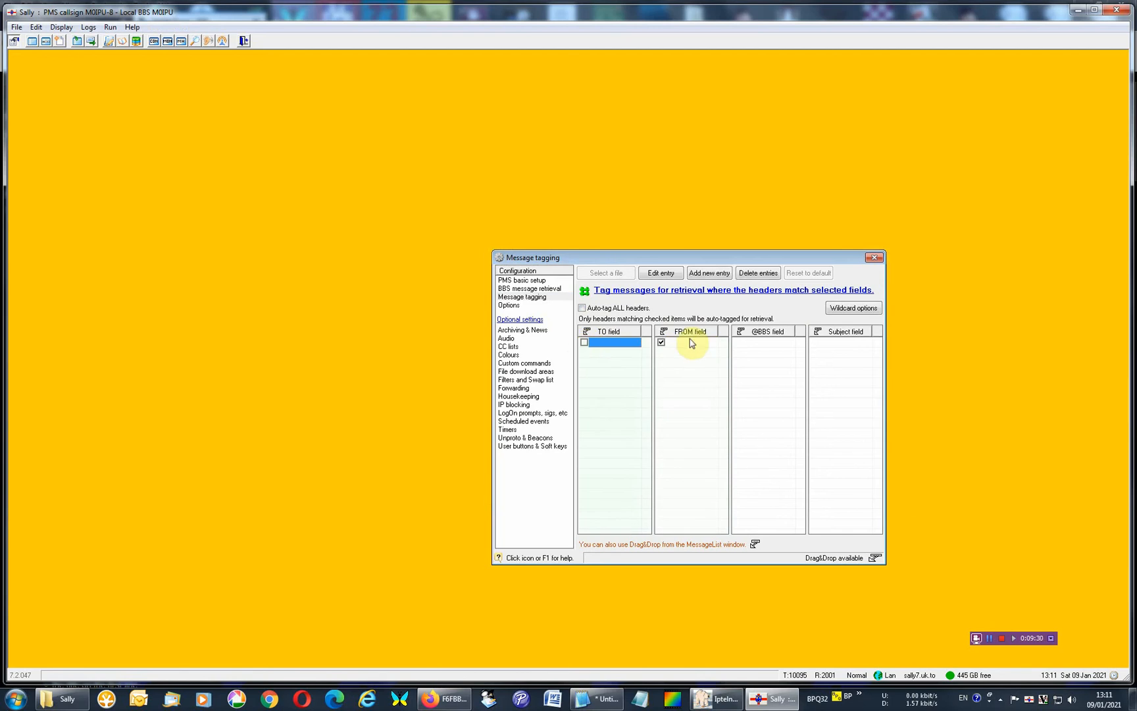
Delete the blank match entries from the TO and FROM fields, confirming each deletion.
{"action": "left_click", "coordinate": [756, 273]}
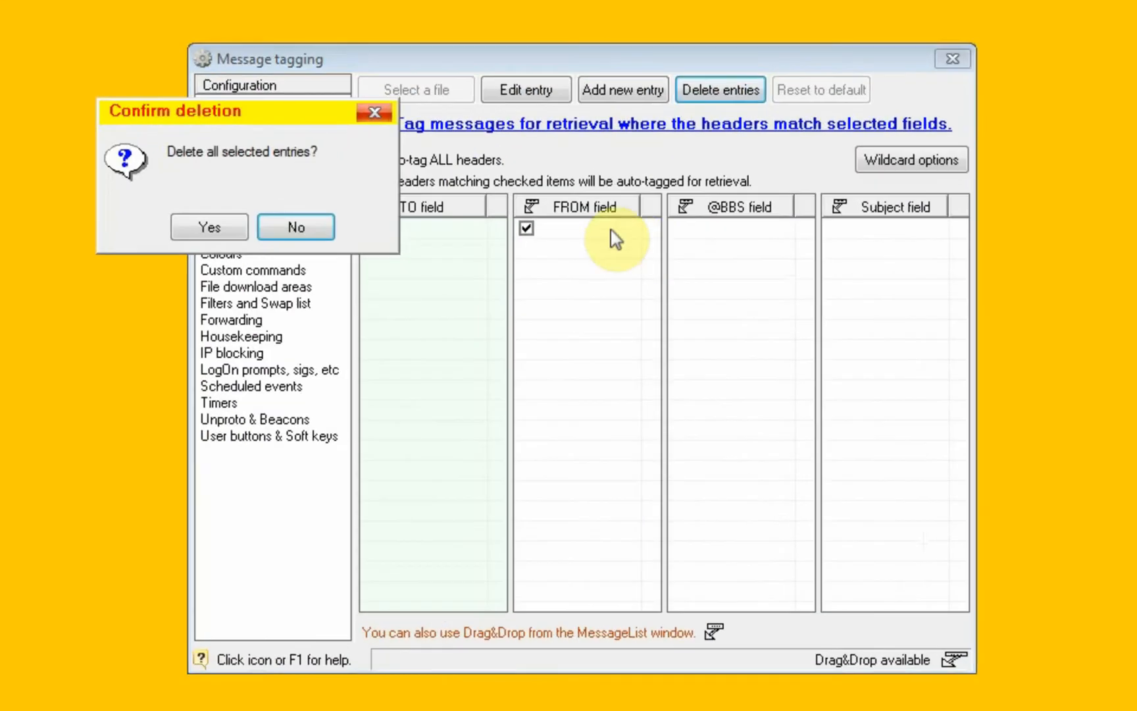
{"action": "left_click", "coordinate": [201, 227]}
{"action": "left_click", "coordinate": [604, 227]}
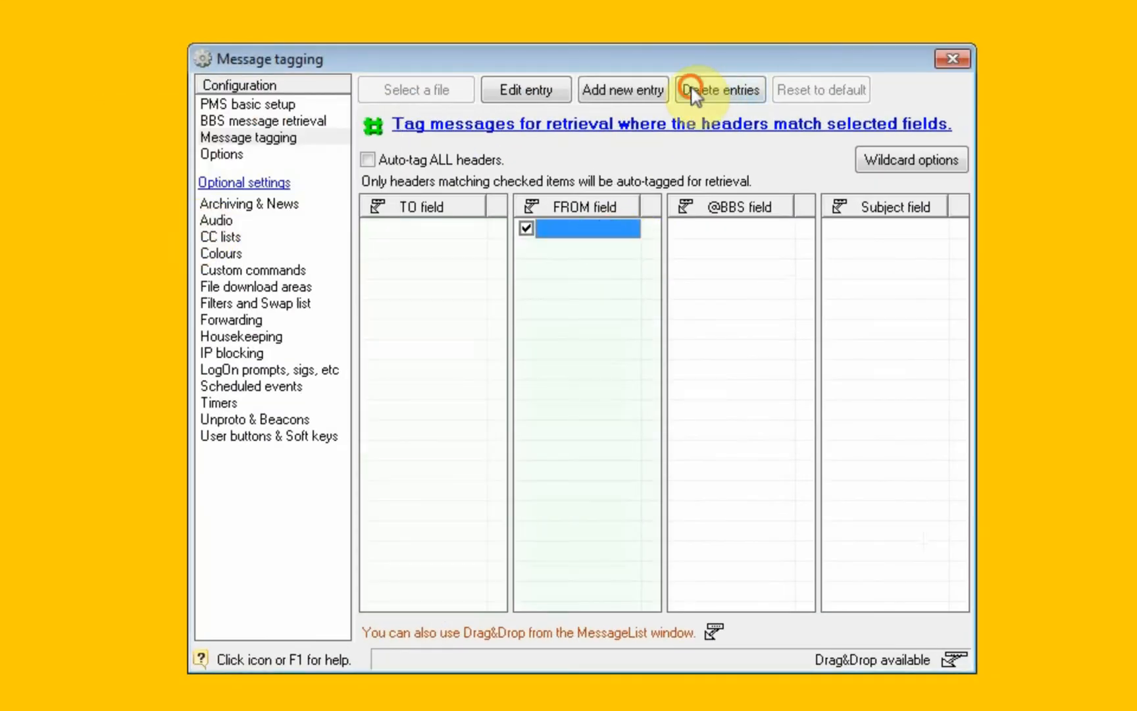
{"action": "left_click", "coordinate": [691, 92]}
{"action": "left_click", "coordinate": [208, 228]}
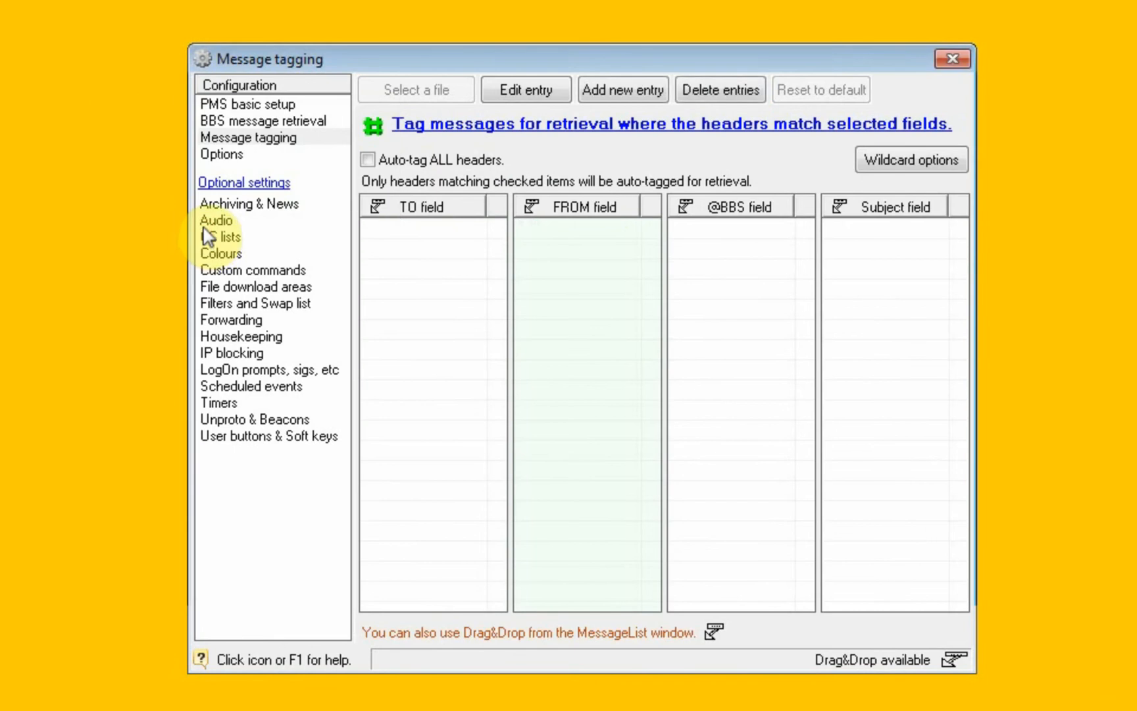
In the Options settings, switch Telnet connections and Remote Control off and back on.
{"action": "left_click", "coordinate": [208, 158]}
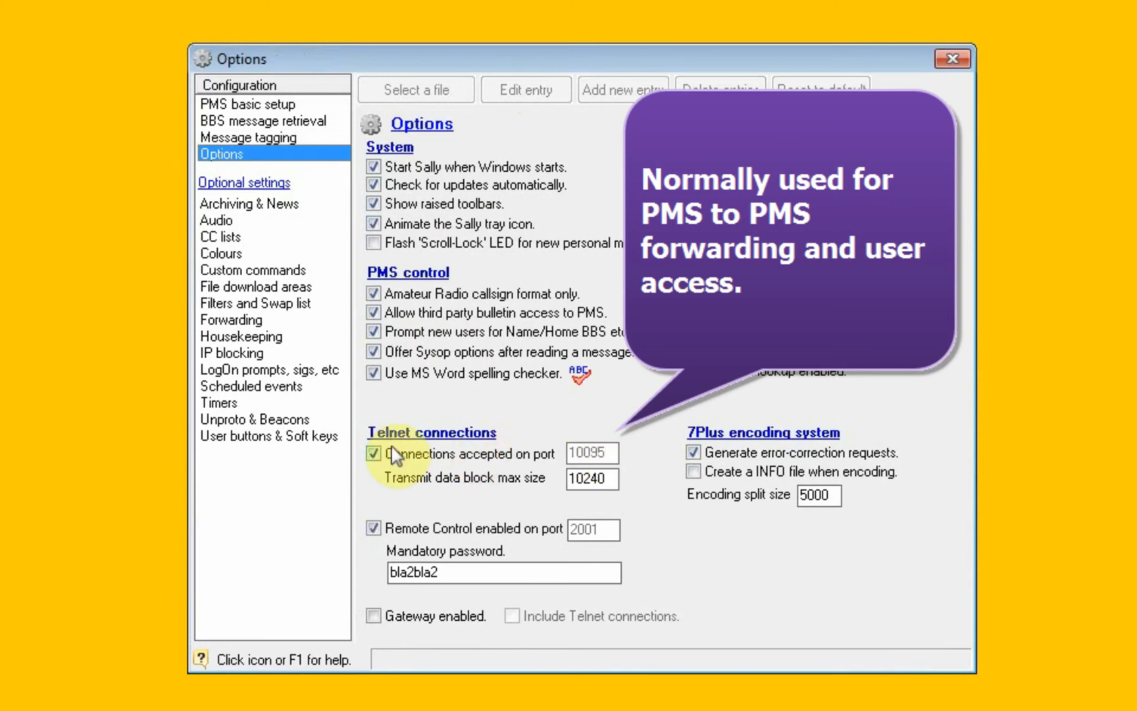
{"action": "left_click", "coordinate": [373, 453]}
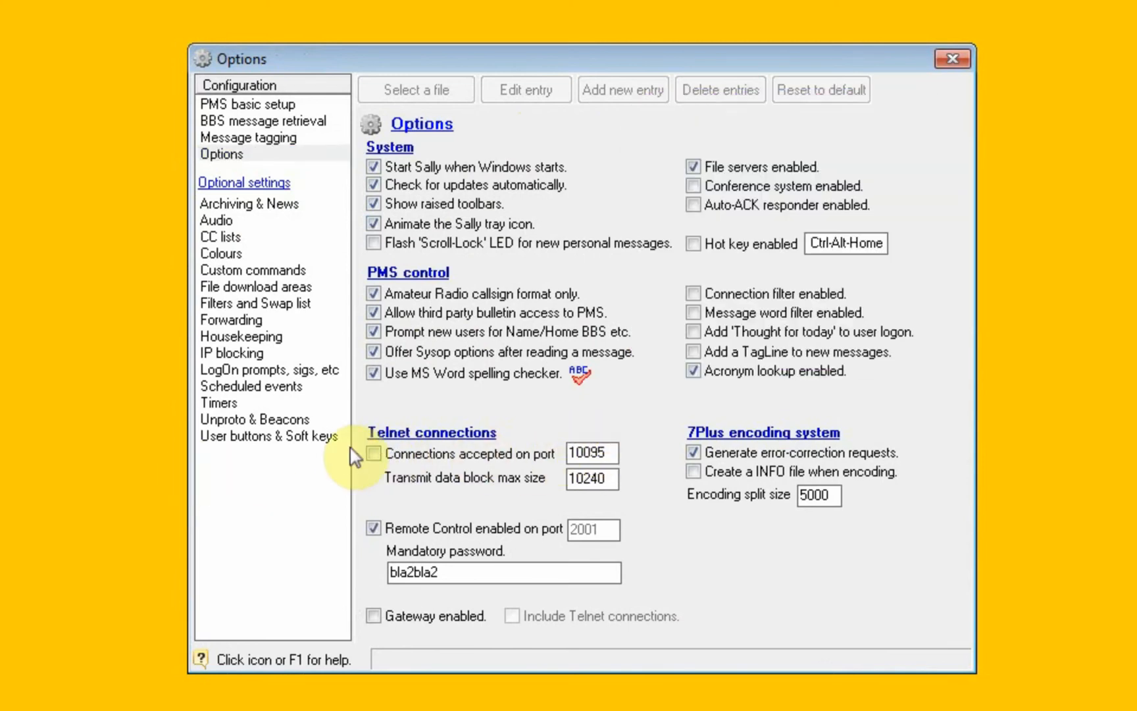
{"action": "left_click", "coordinate": [371, 454]}
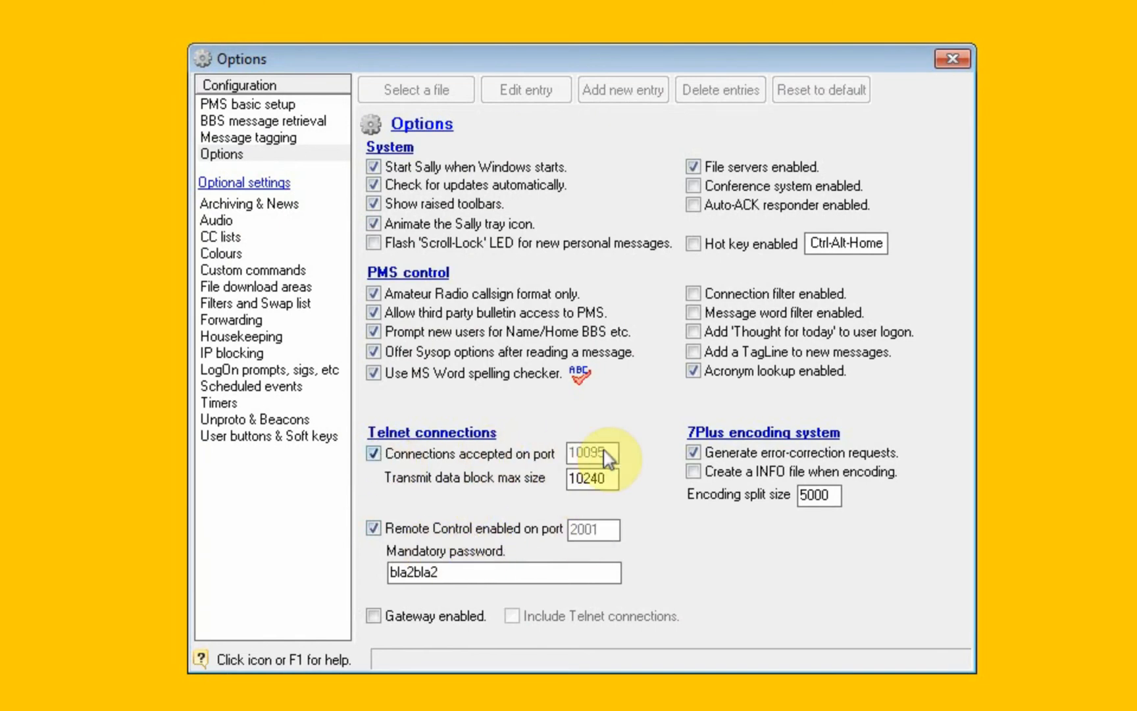
{"action": "left_click", "coordinate": [524, 454]}
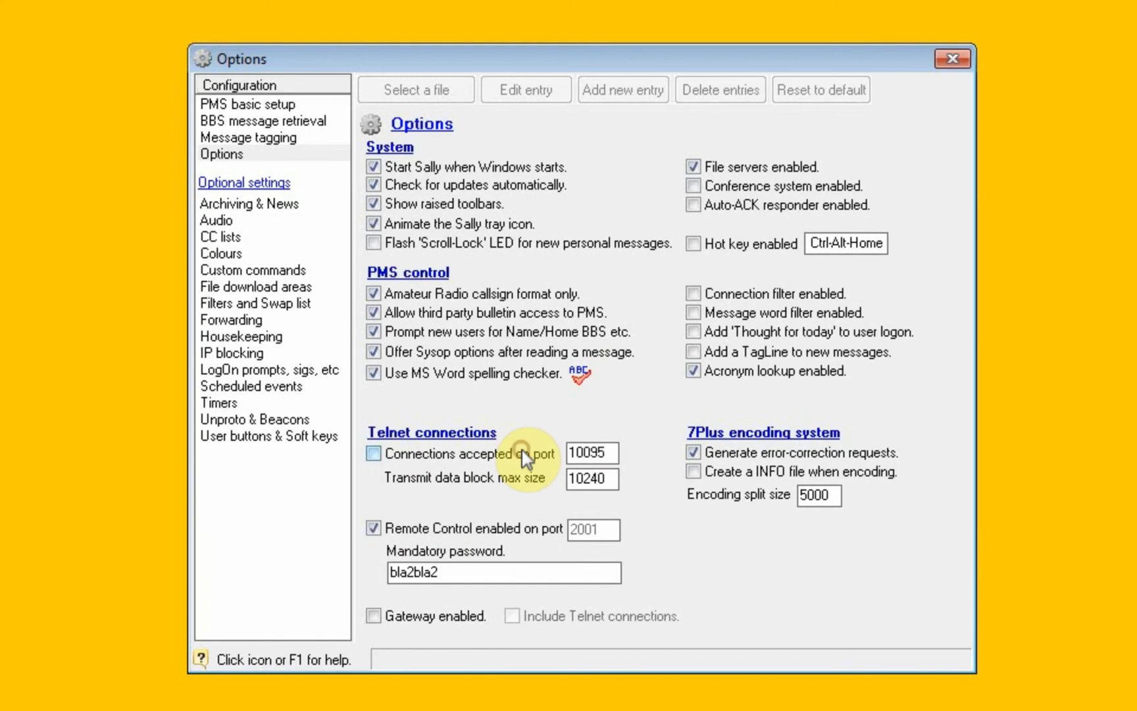
{"action": "left_click", "coordinate": [525, 454]}
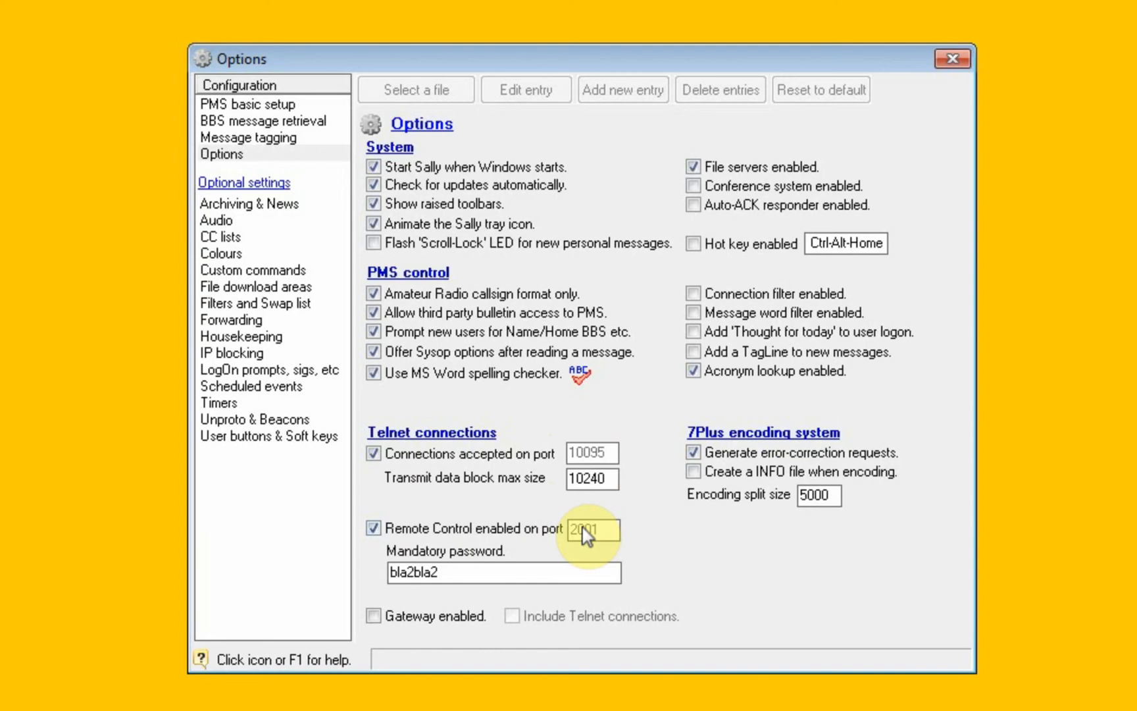
{"action": "left_click", "coordinate": [480, 529]}
{"action": "left_click", "coordinate": [481, 530]}
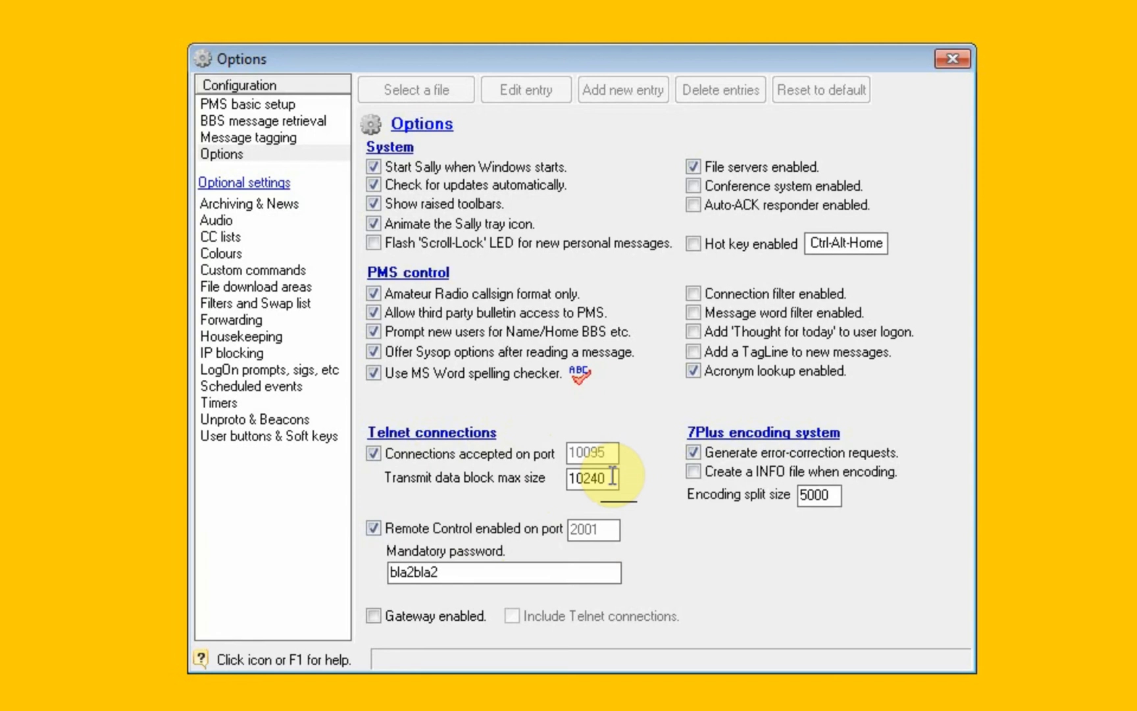
Review the optional settings pages from Archiving & News through Filters and Swap list, including the background colour items.
{"action": "left_click", "coordinate": [252, 206]}
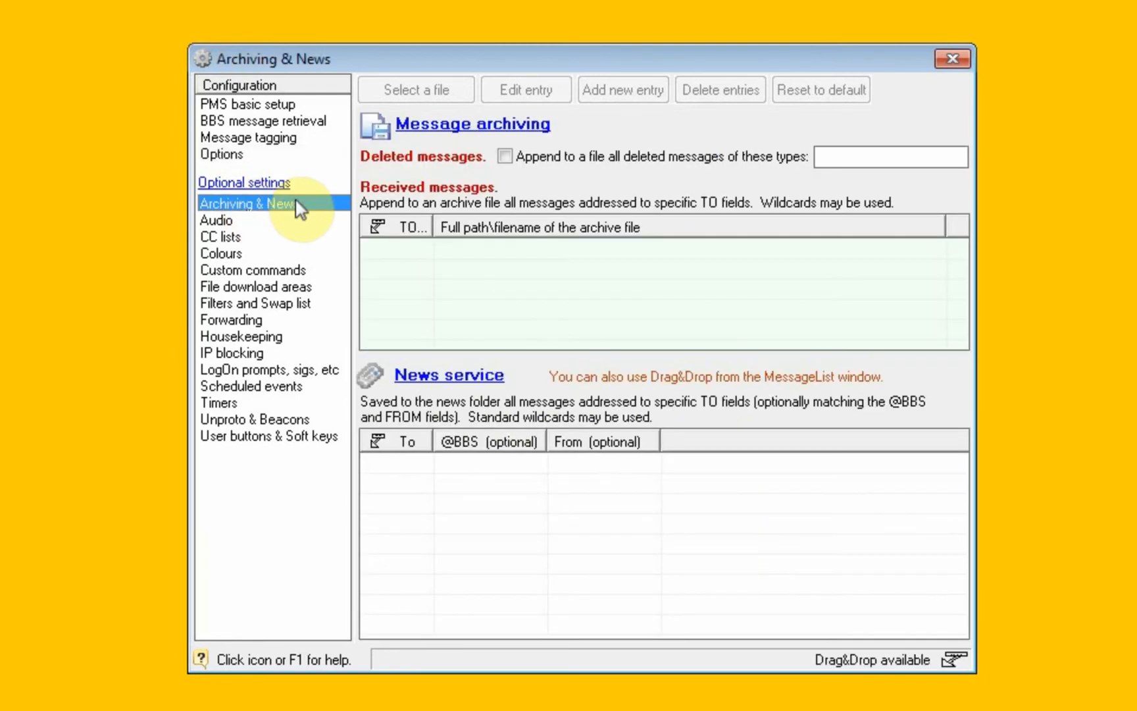
{"action": "left_click", "coordinate": [256, 222]}
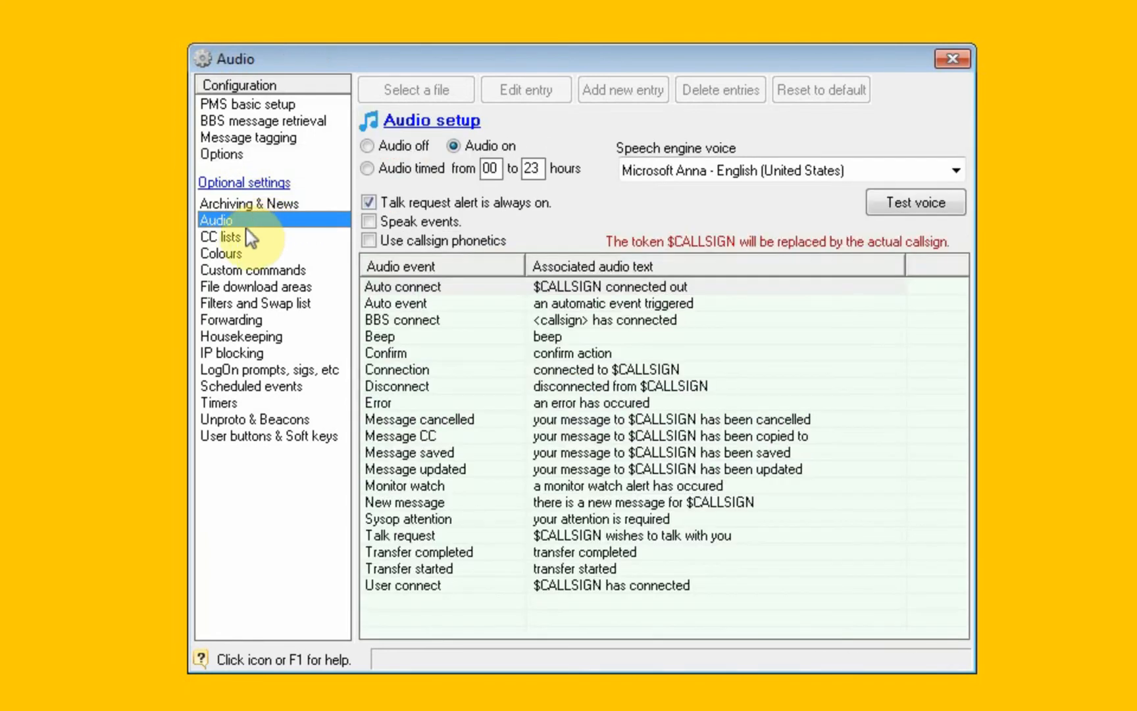
{"action": "left_click", "coordinate": [234, 239]}
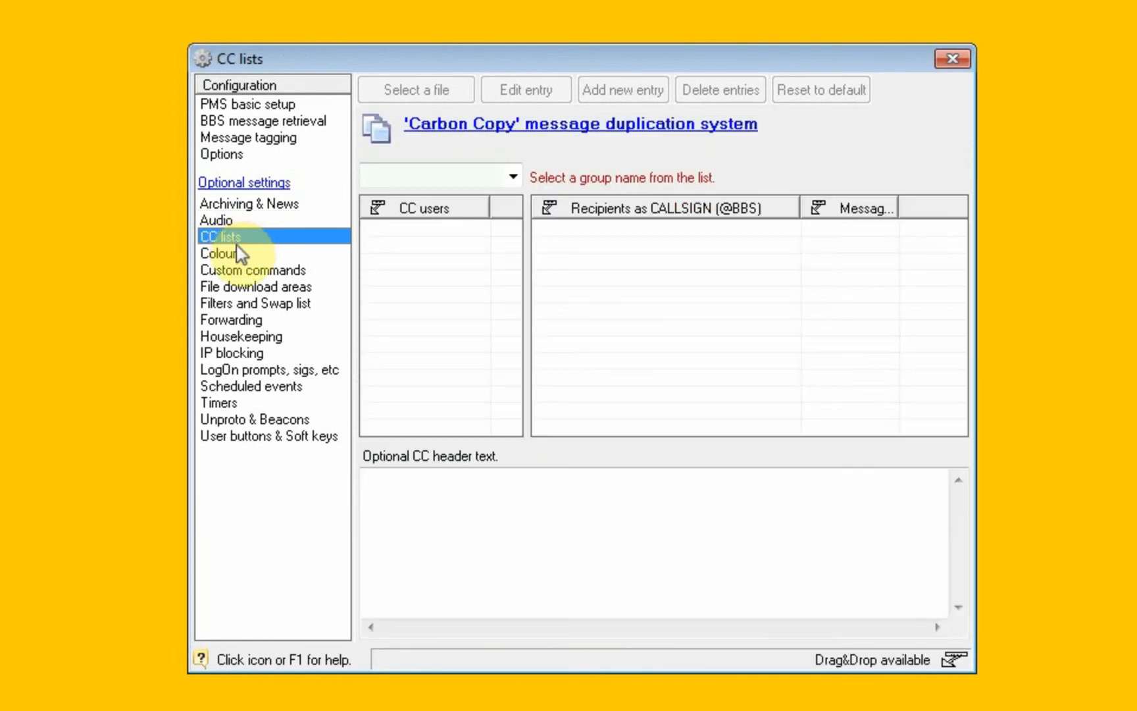
{"action": "left_click", "coordinate": [229, 257]}
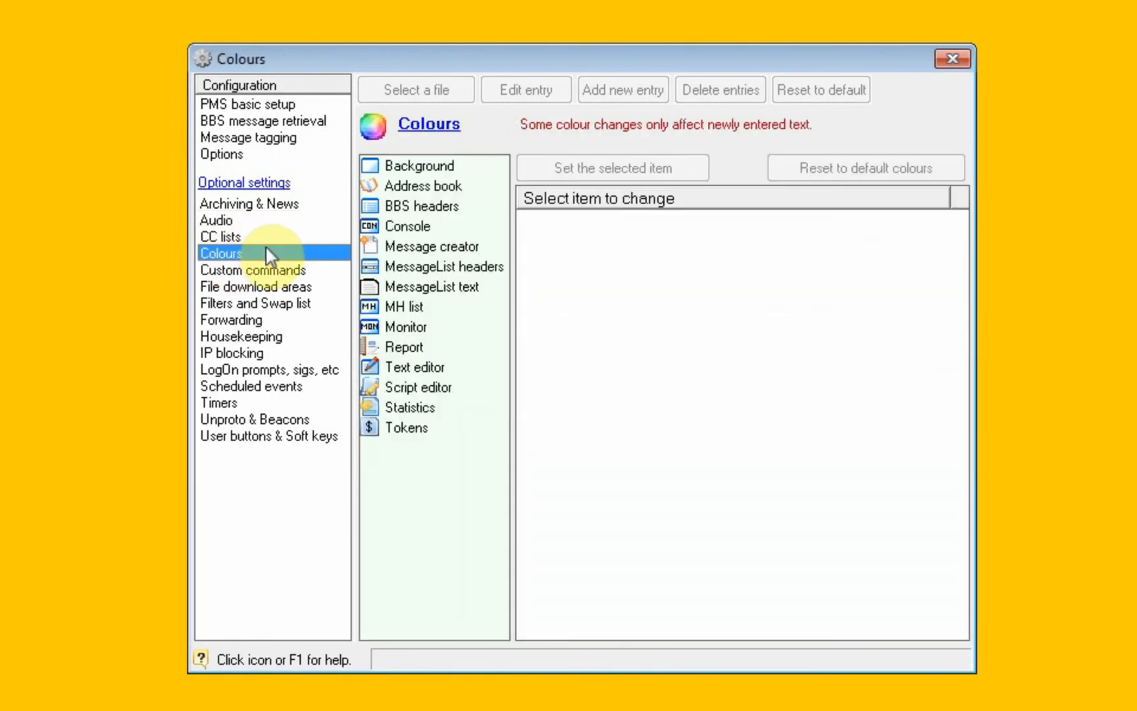
{"action": "left_click", "coordinate": [400, 165]}
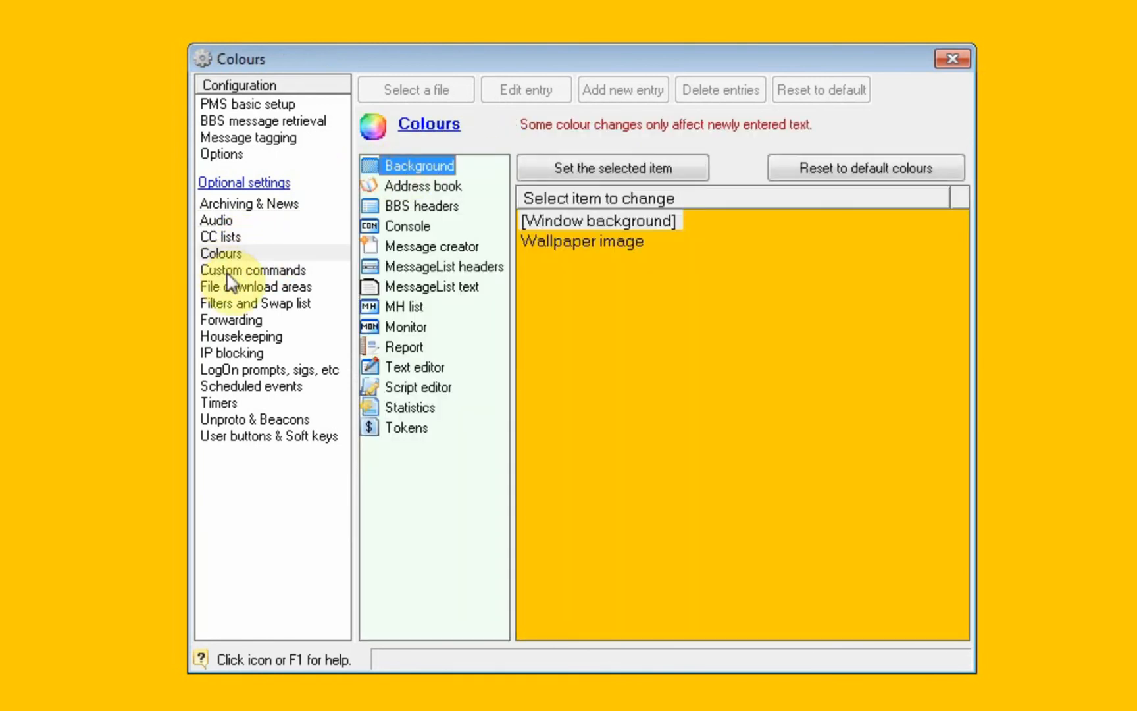
{"action": "left_click", "coordinate": [222, 274]}
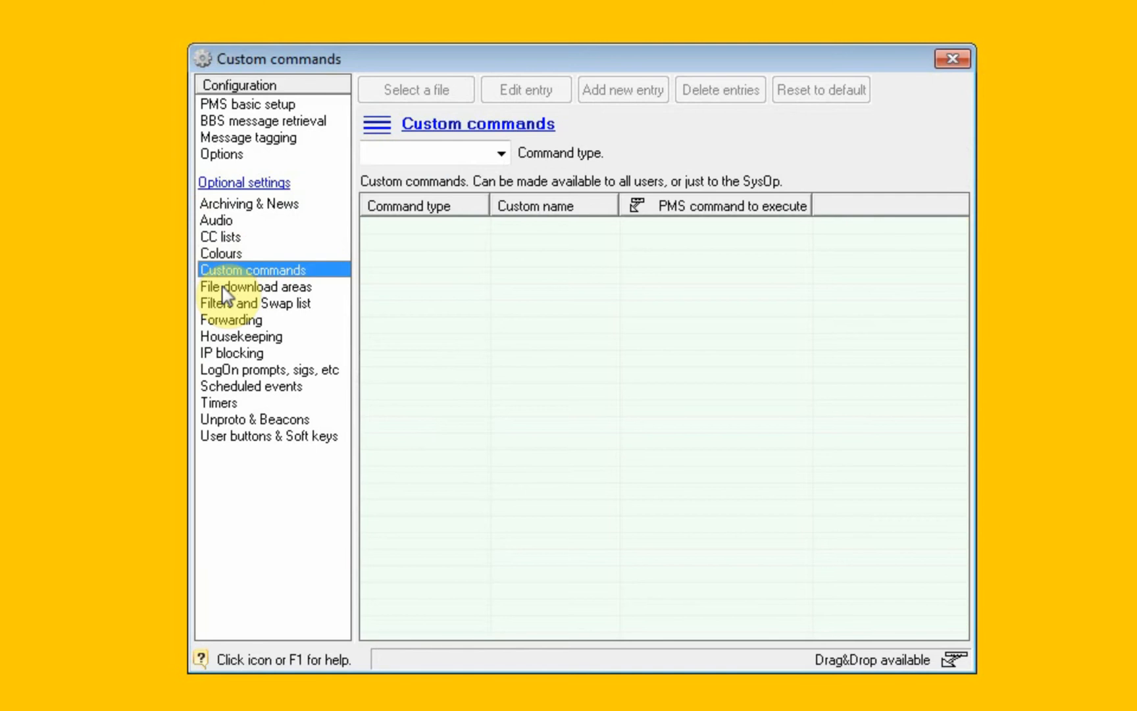
{"action": "left_click", "coordinate": [226, 290]}
{"action": "left_click", "coordinate": [214, 304]}
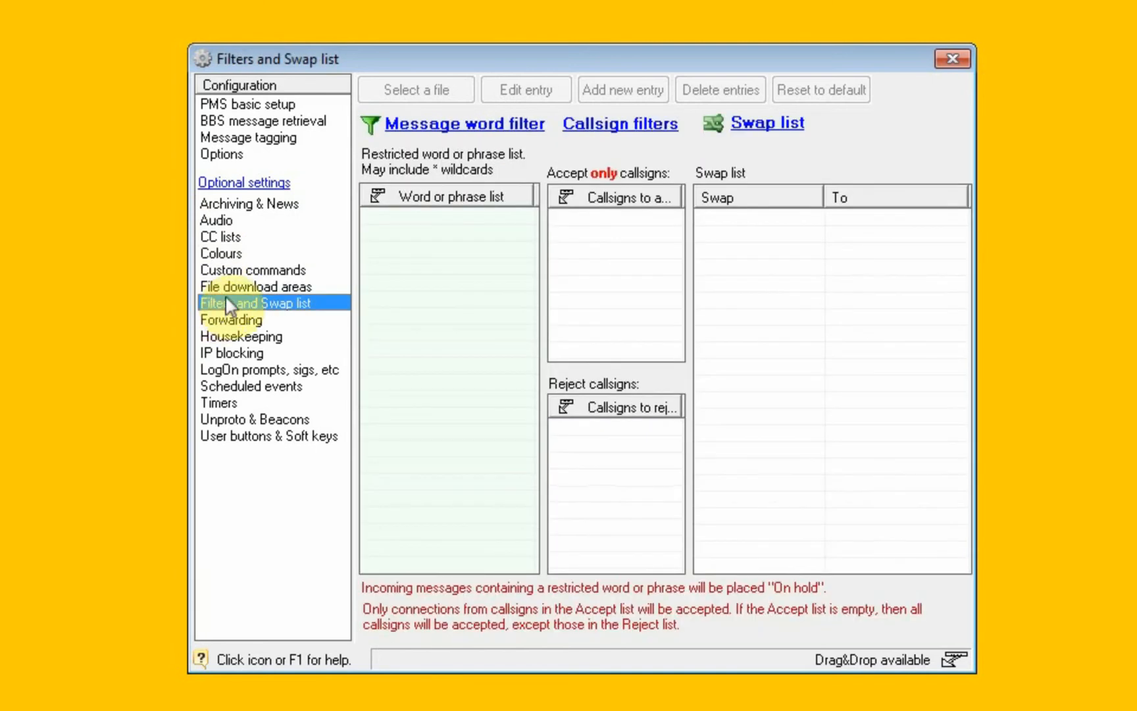
Open the Forwarding settings, select the #localbbs entry and look up its /R parameter in the forwarding parameter examples.
{"action": "left_click", "coordinate": [227, 320]}
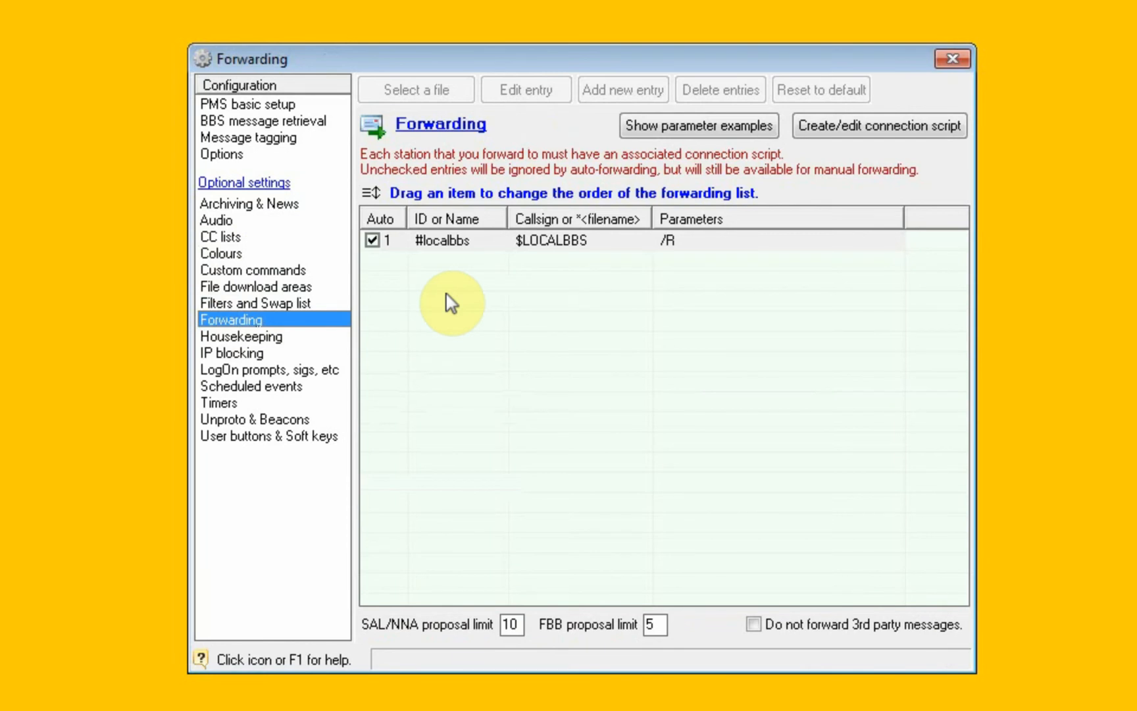
{"action": "left_click", "coordinate": [695, 244]}
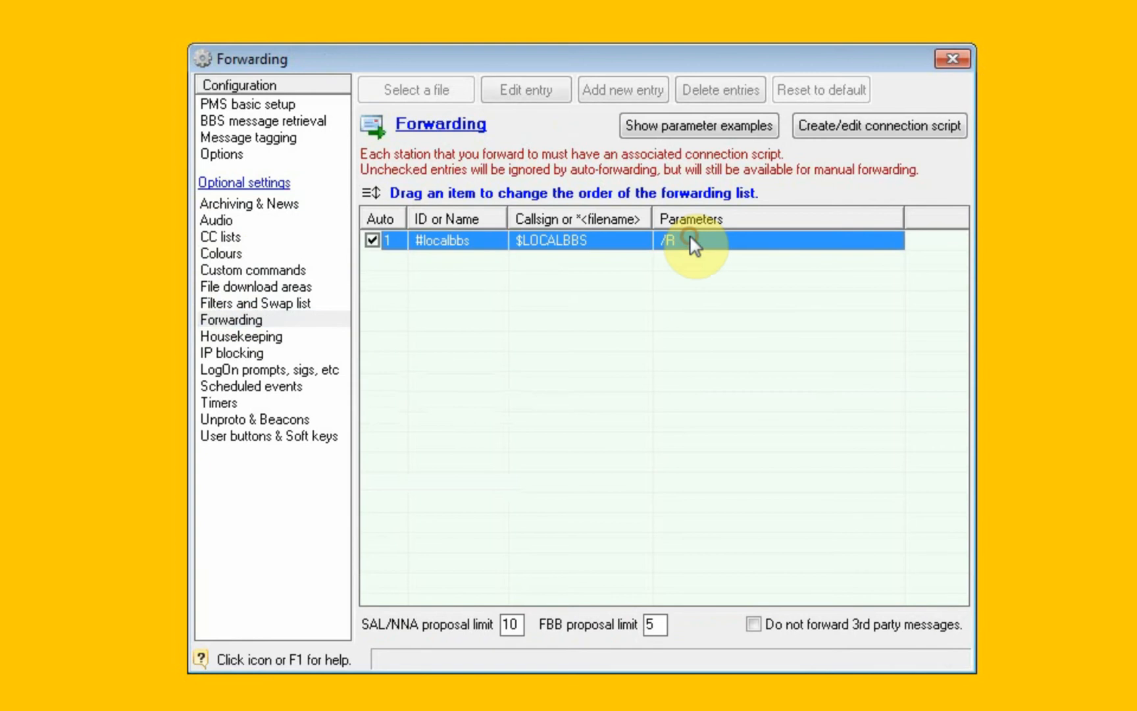
{"action": "left_click", "coordinate": [710, 123]}
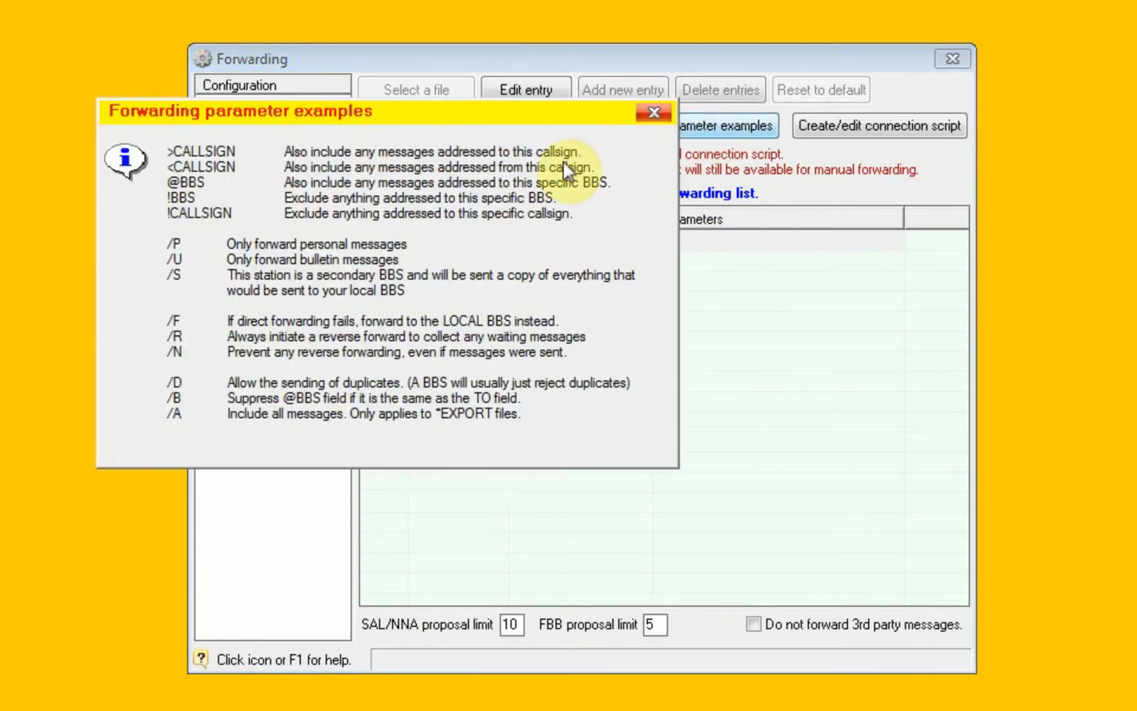
{"action": "left_click", "coordinate": [171, 333]}
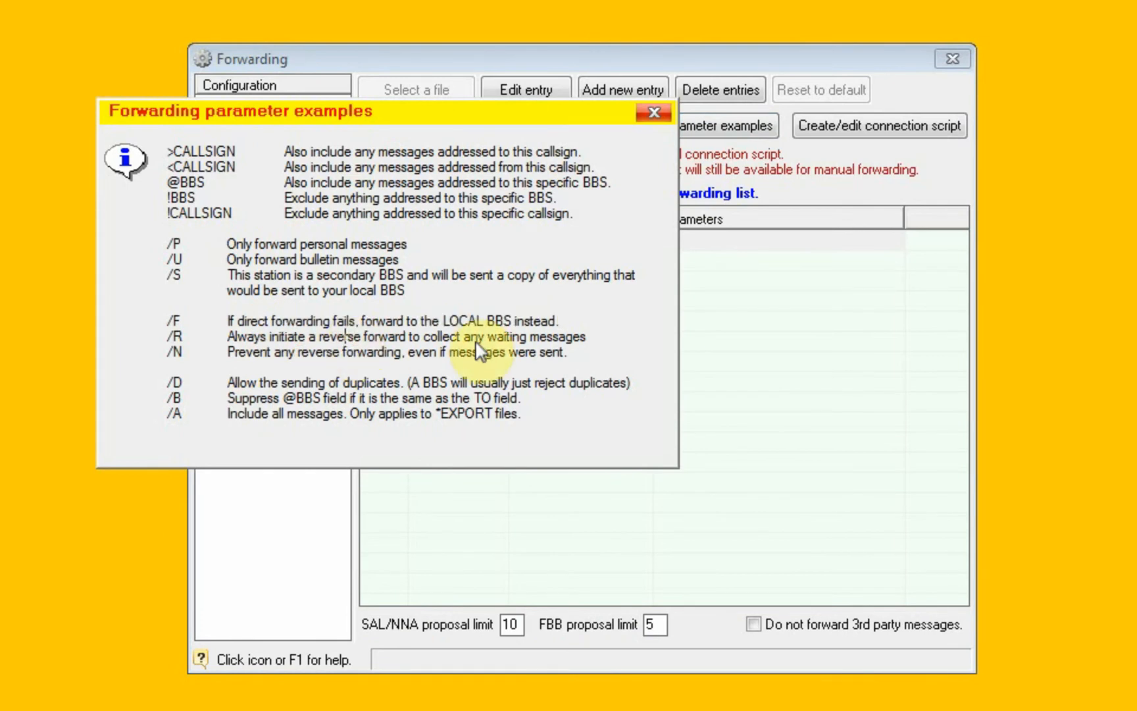
{"action": "left_click", "coordinate": [653, 112]}
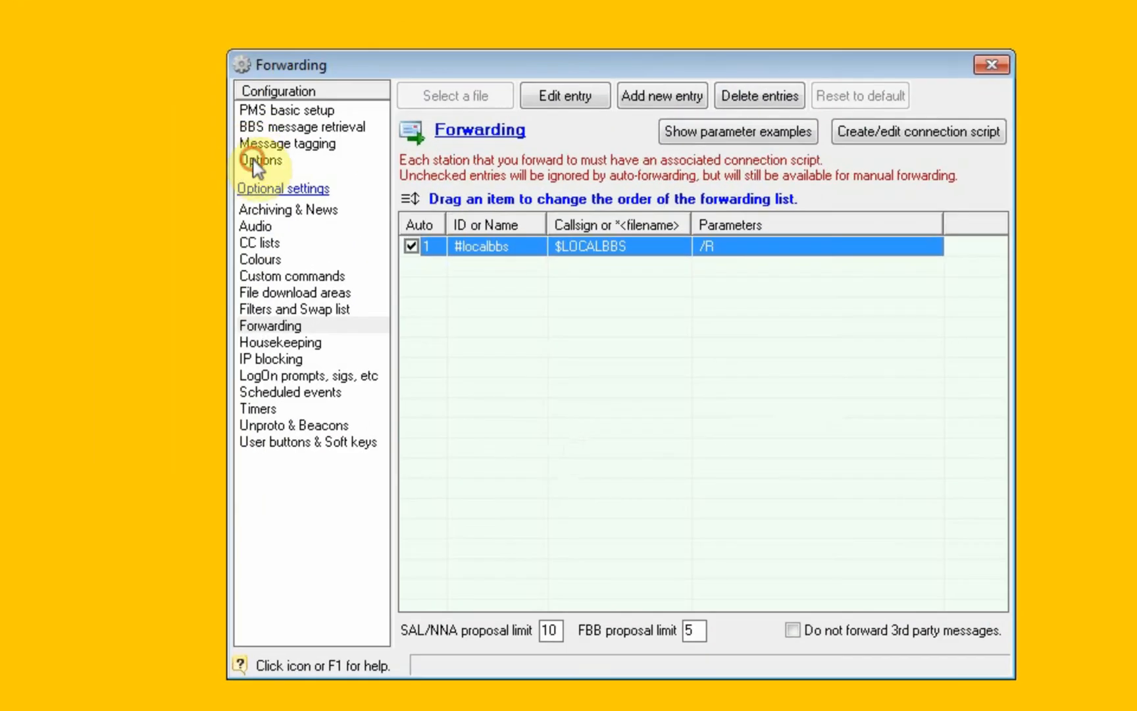
Revisit the Options, Message tagging and BBS message retrieval settings, and return to Forwarding.
{"action": "left_click", "coordinate": [398, 244]}
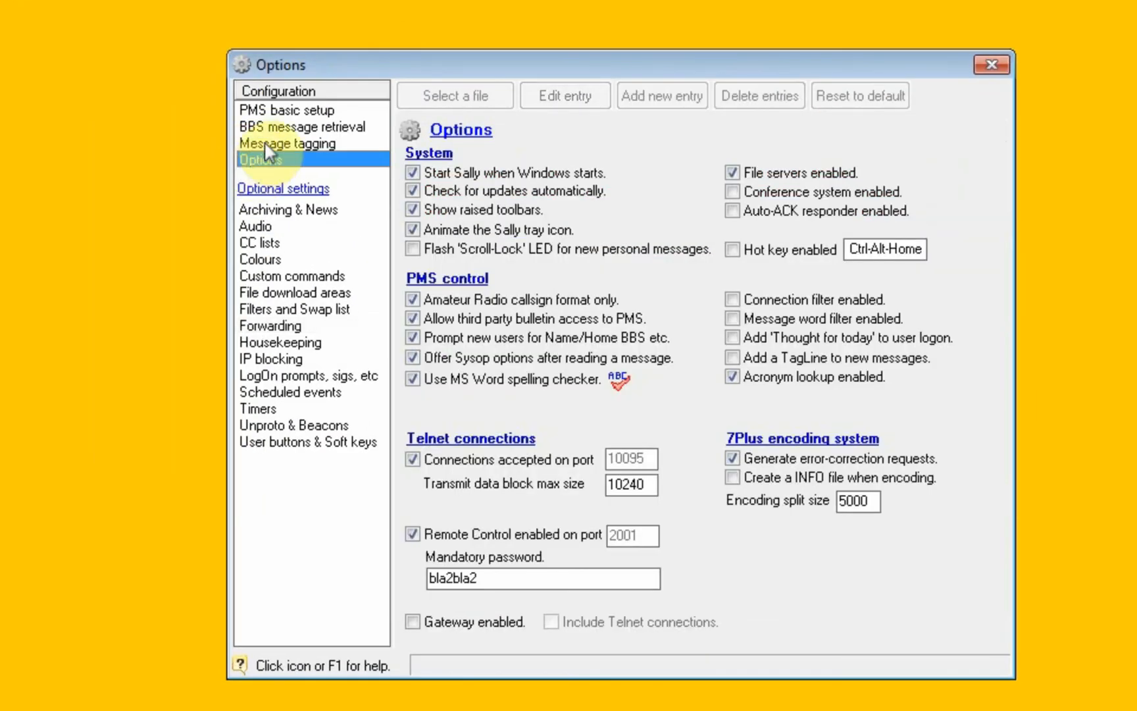
{"action": "left_click", "coordinate": [264, 143]}
{"action": "left_click", "coordinate": [275, 125]}
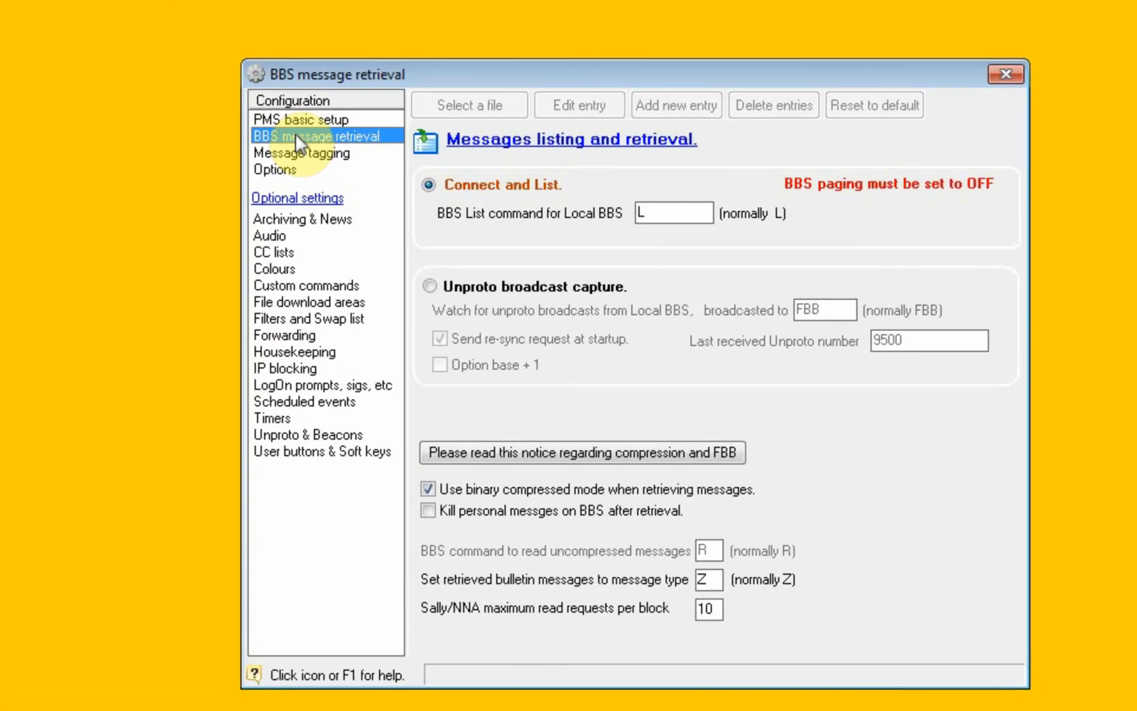
{"action": "left_click", "coordinate": [287, 337]}
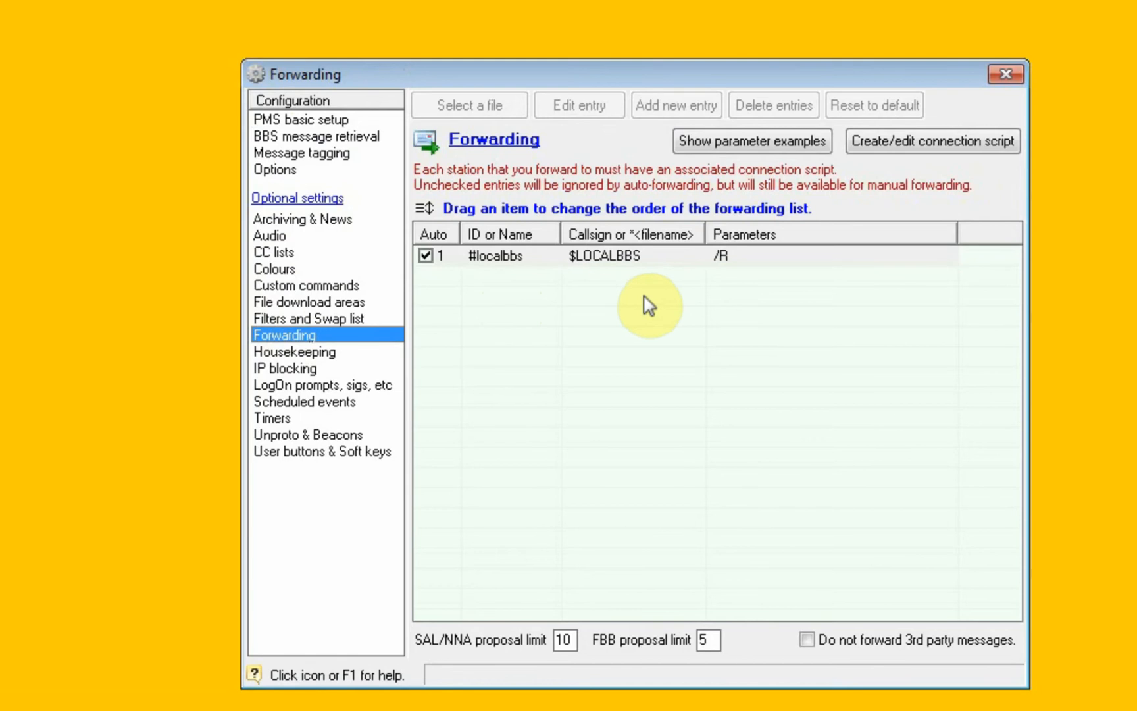
Revisit the BBS message retrieval and Forwarding settings, and view the BBS message headers list before closing it.
{"action": "left_click", "coordinate": [313, 138]}
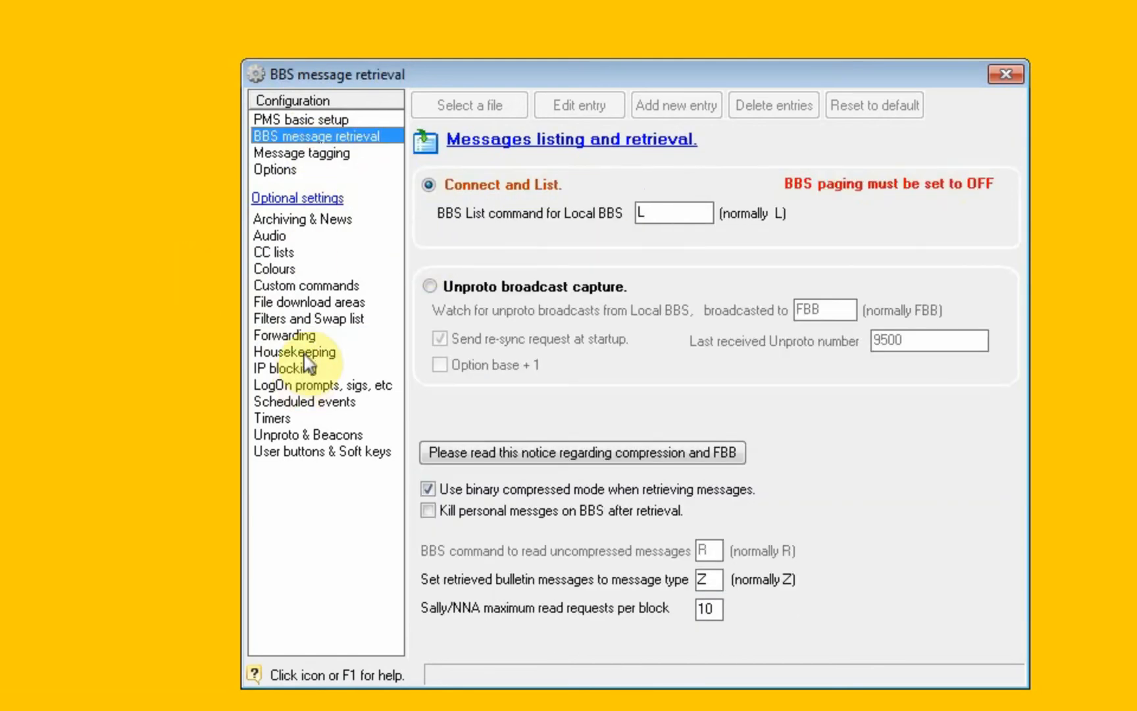
{"action": "left_click", "coordinate": [298, 334]}
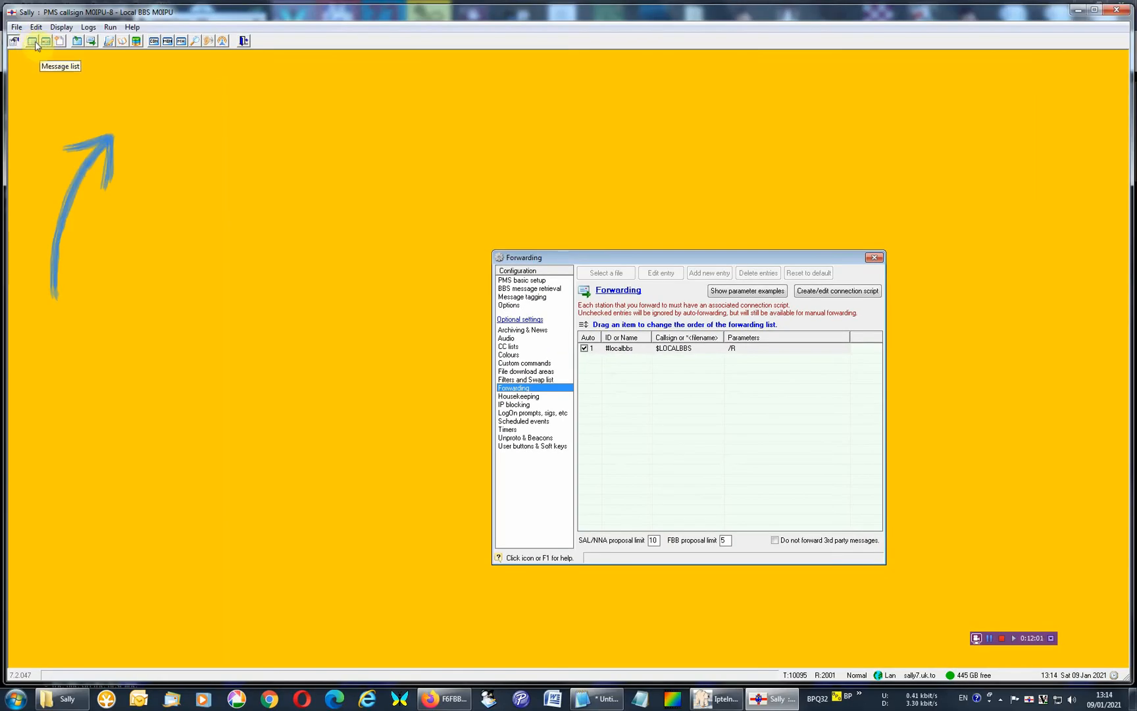
{"action": "left_click", "coordinate": [33, 42]}
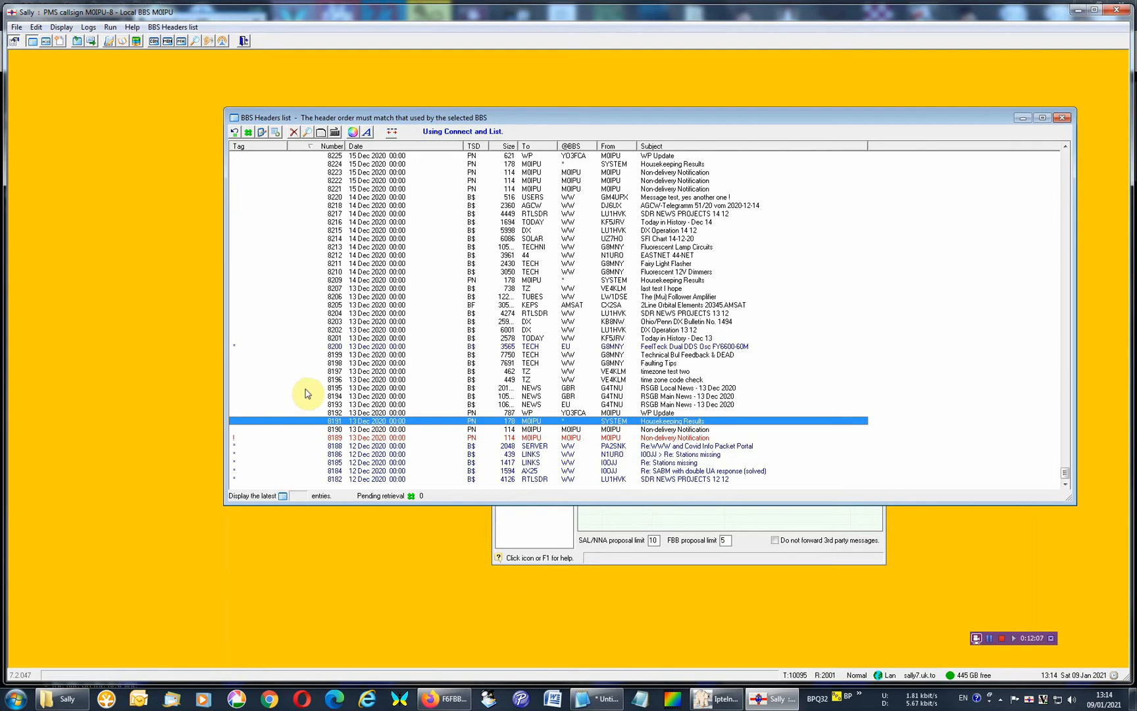
{"action": "left_click", "coordinate": [1061, 117]}
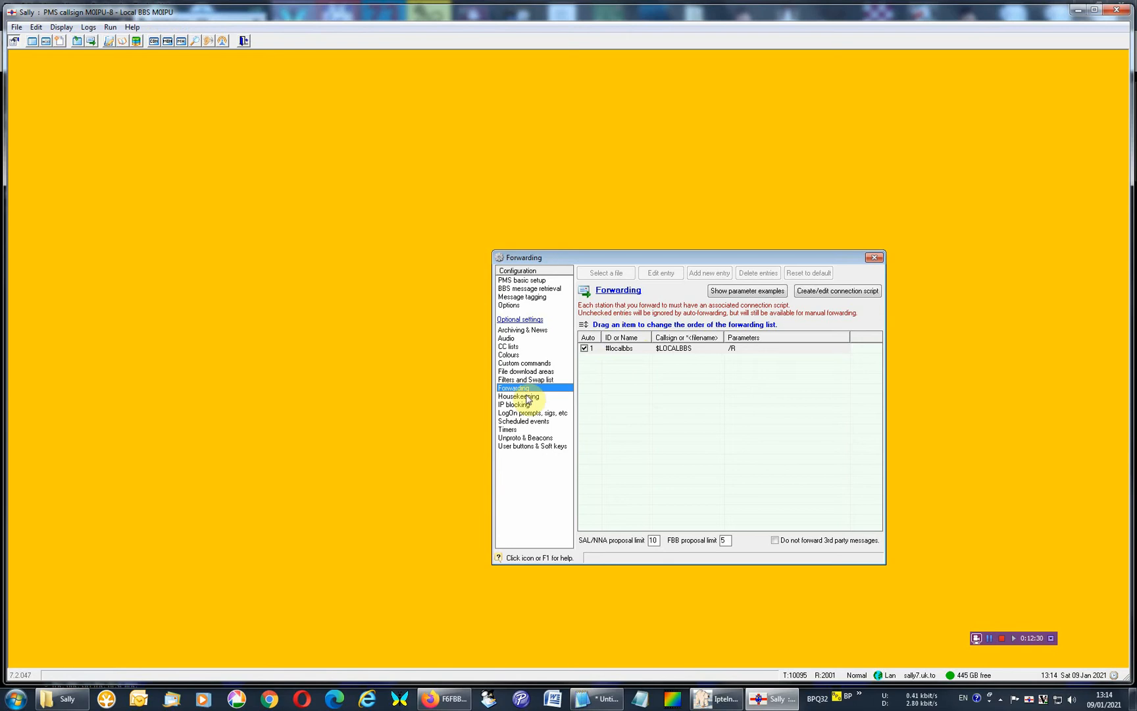
Select the #localbbs forwarding entry and consult the forwarding parameter examples.
{"action": "left_click", "coordinate": [743, 351]}
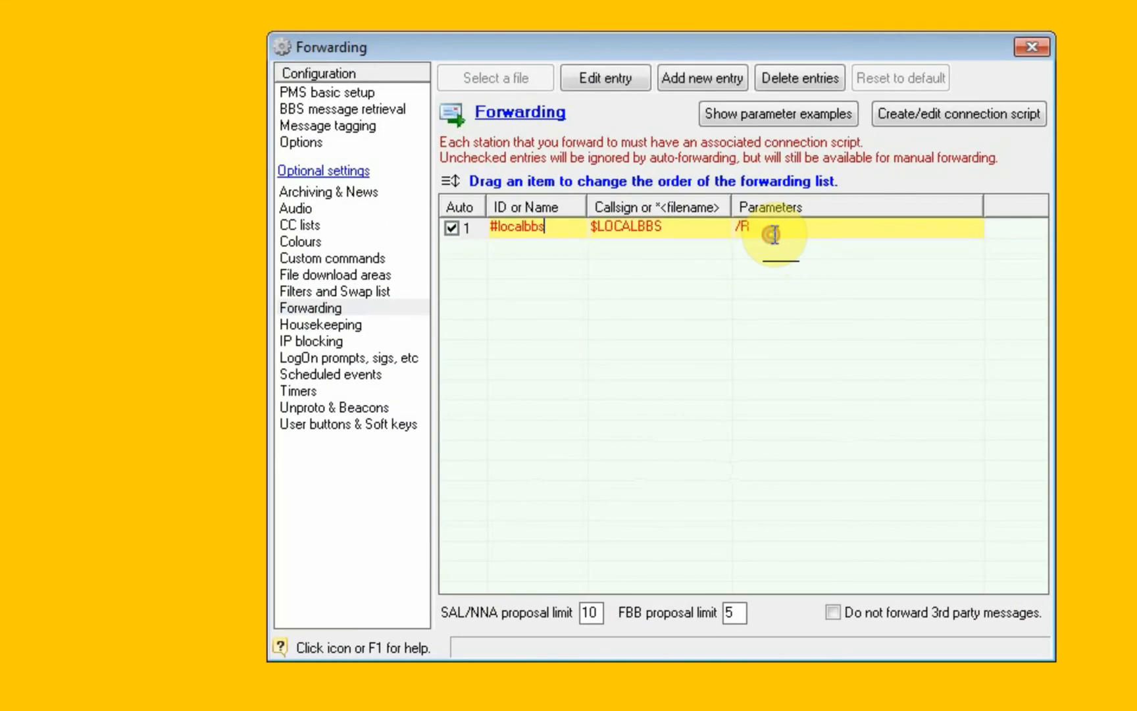
{"action": "left_click", "coordinate": [771, 116]}
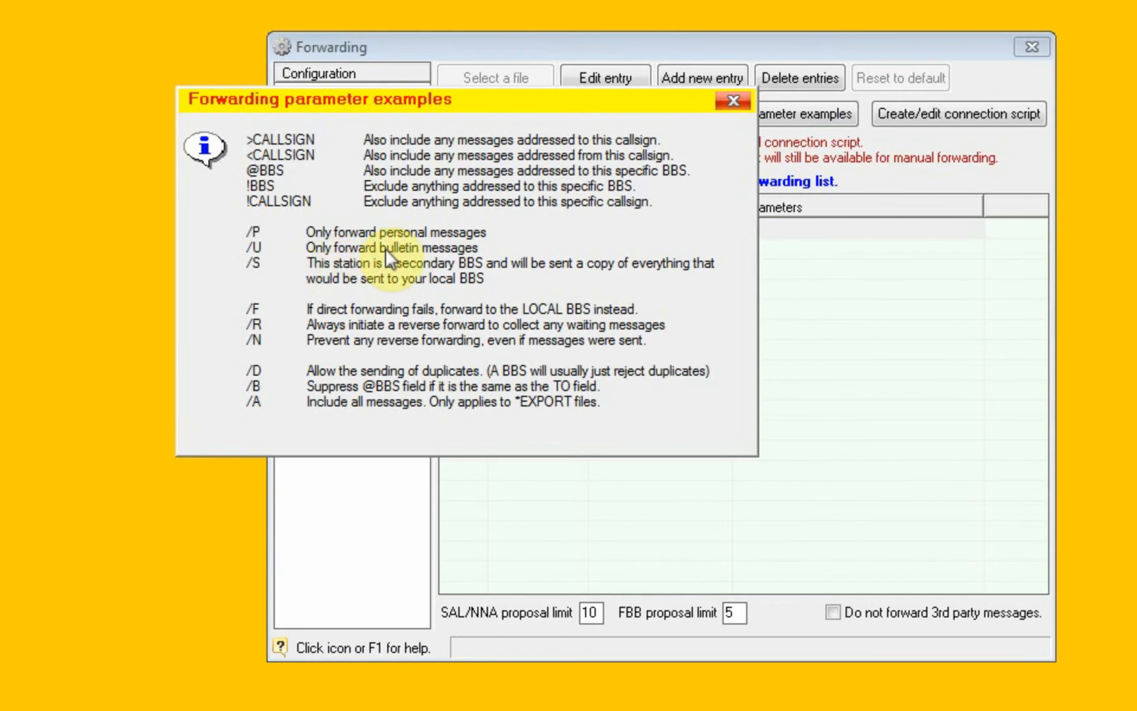
{"action": "left_click", "coordinate": [732, 99]}
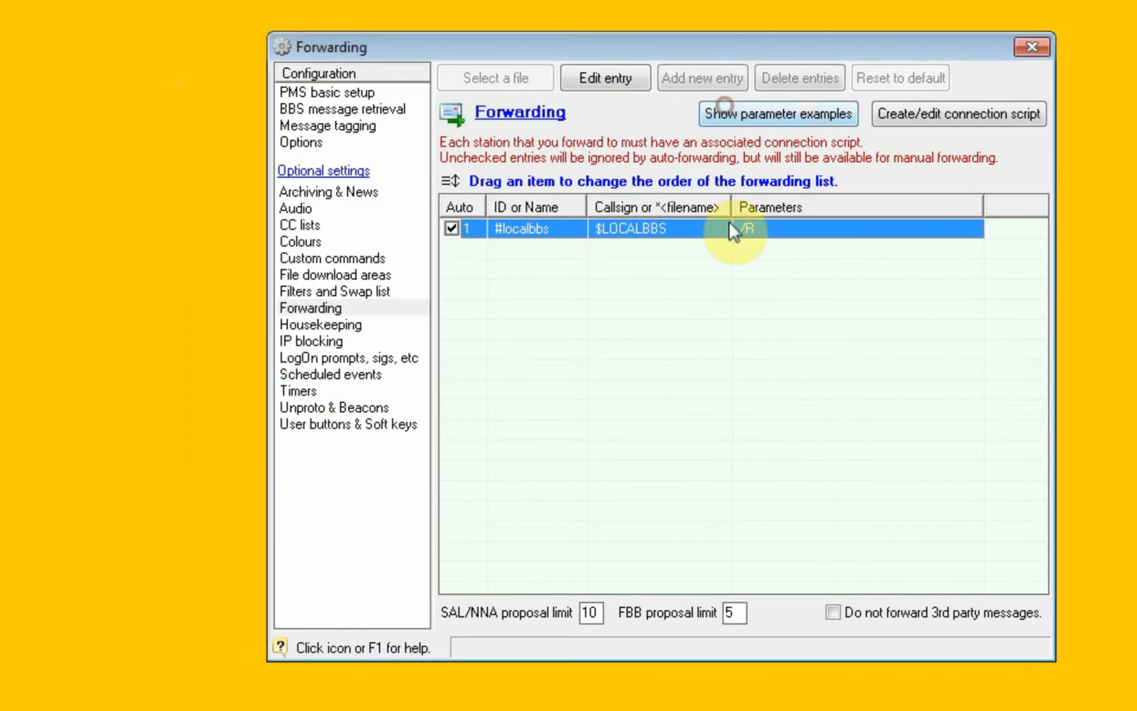
Set the parameters of the #localbbs forwarding entry to /P /U.
{"action": "left_click", "coordinate": [783, 227]}
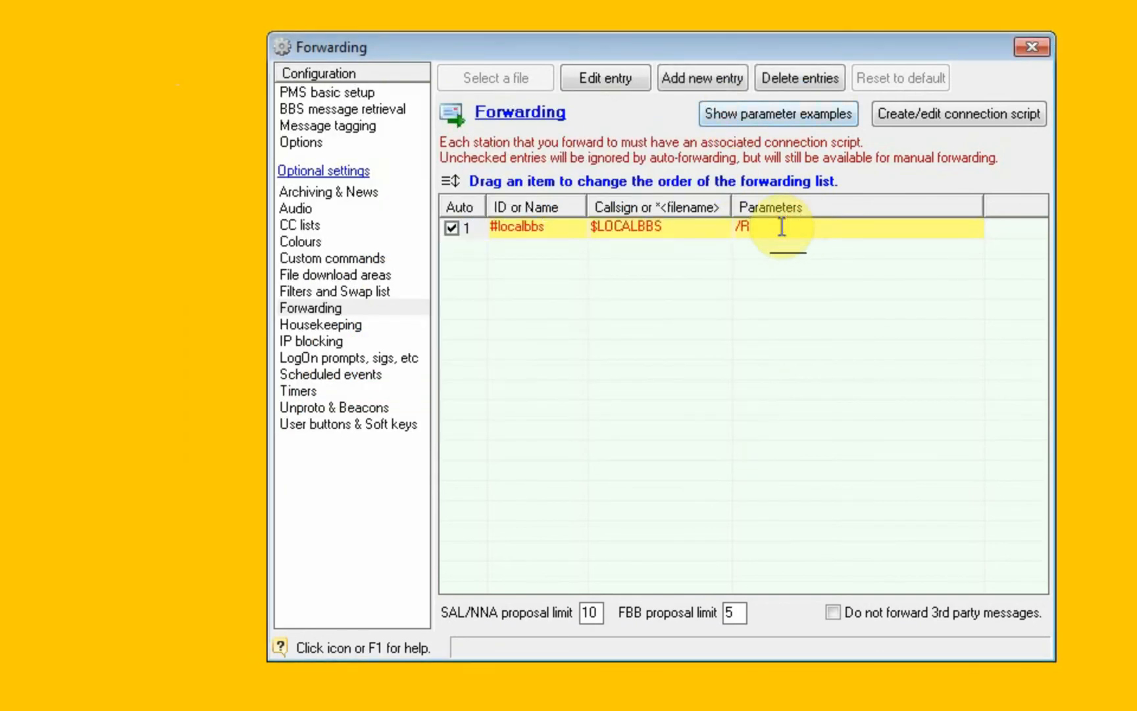
{"action": "key", "text": "BackSpace"}
{"action": "type", "text": "P "}
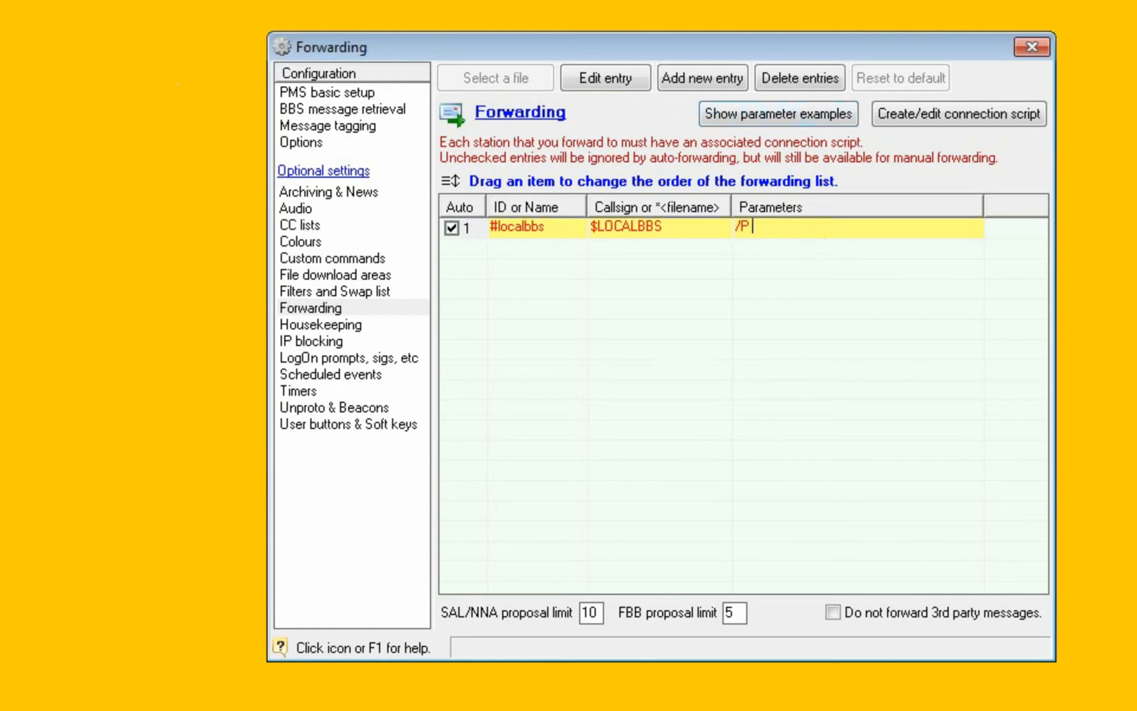
{"action": "type", "text": "/U"}
{"action": "left_click", "coordinate": [739, 241]}
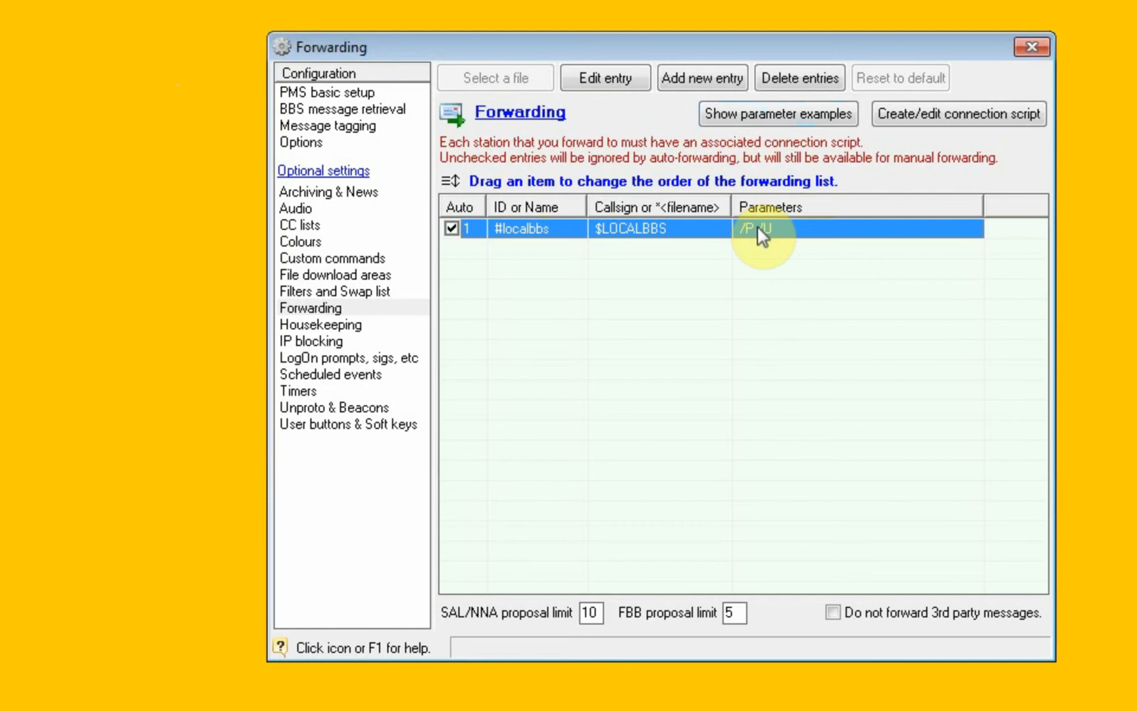
Change the parameters of the #localbbs forwarding entry back to /R.
{"action": "left_click", "coordinate": [770, 227]}
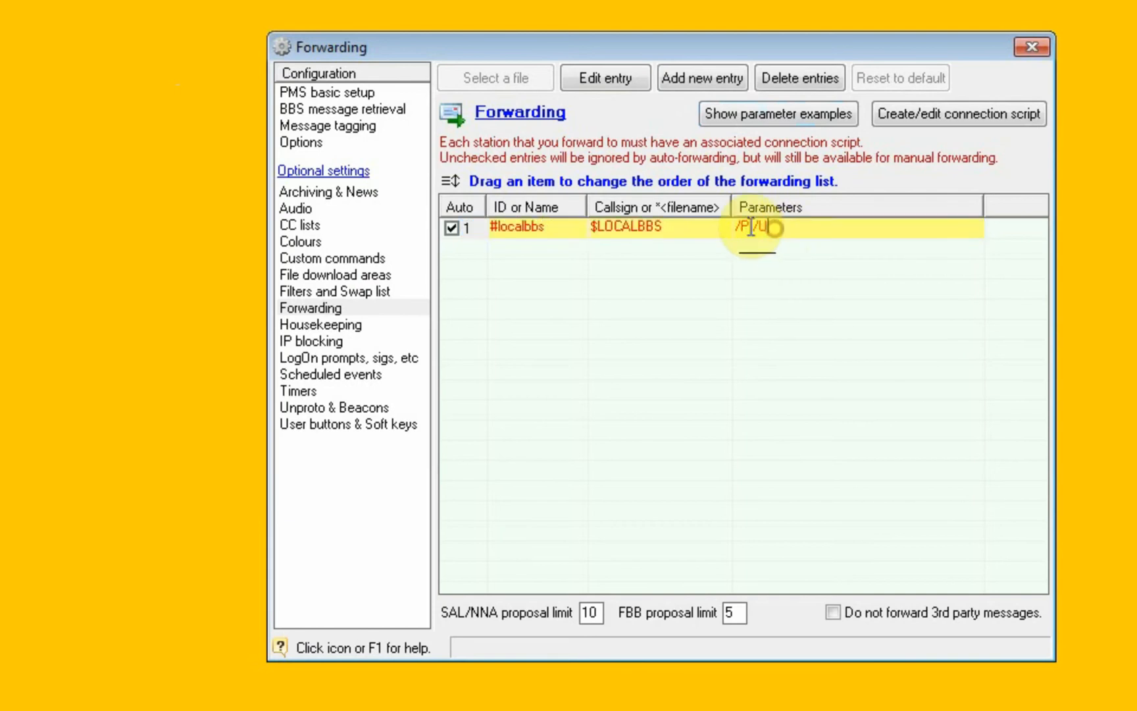
{"action": "left_click_drag", "start_coordinate": [774, 228], "coordinate": [468, 234]}
{"action": "type", "text": "/R"}
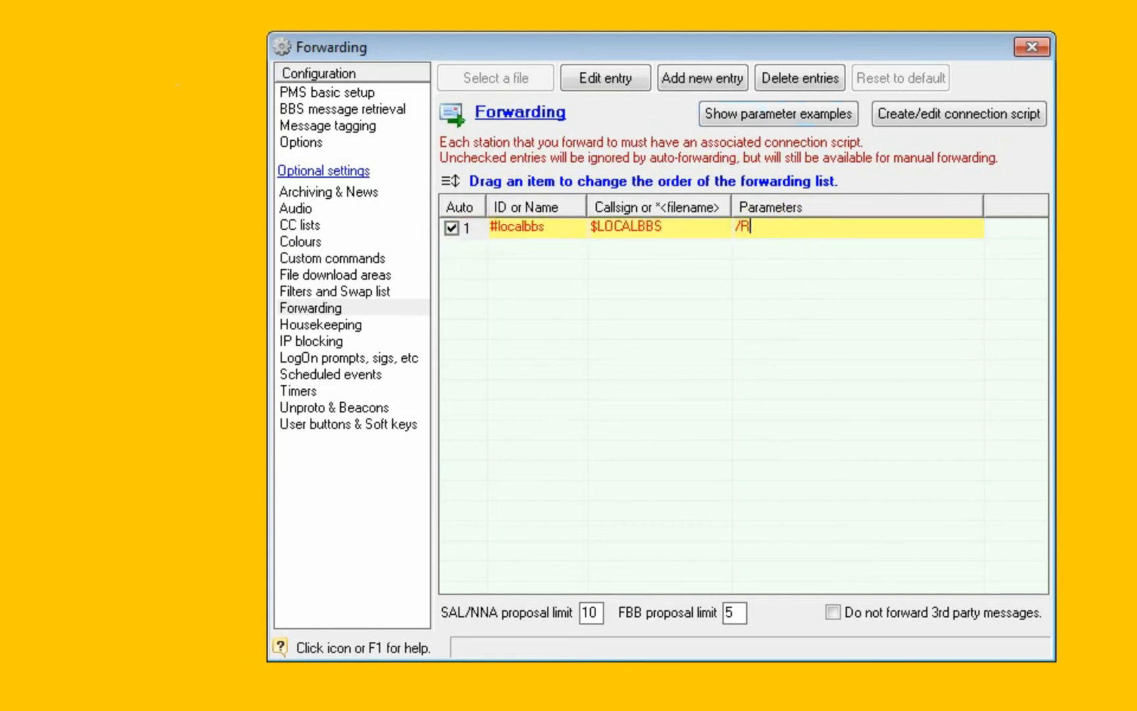
{"action": "left_click", "coordinate": [466, 248]}
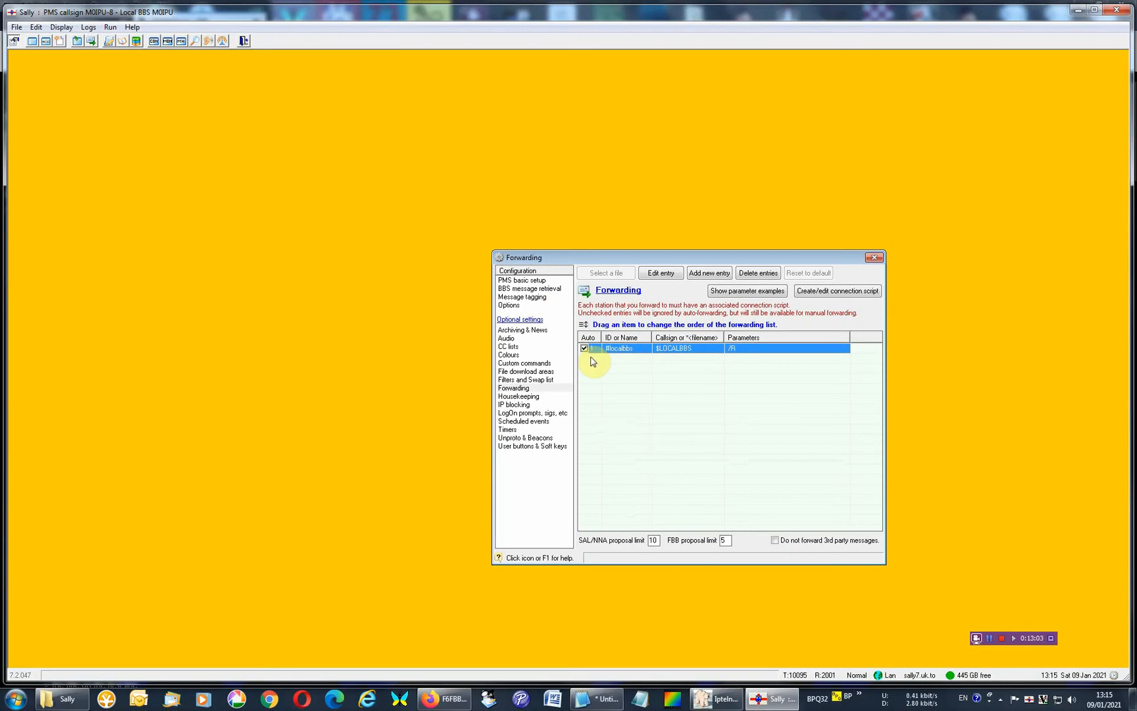
Look at the commands for starting forwarding, and review the Housekeeping, IP blocking and LogOn prompts settings.
{"action": "left_click", "coordinate": [109, 28]}
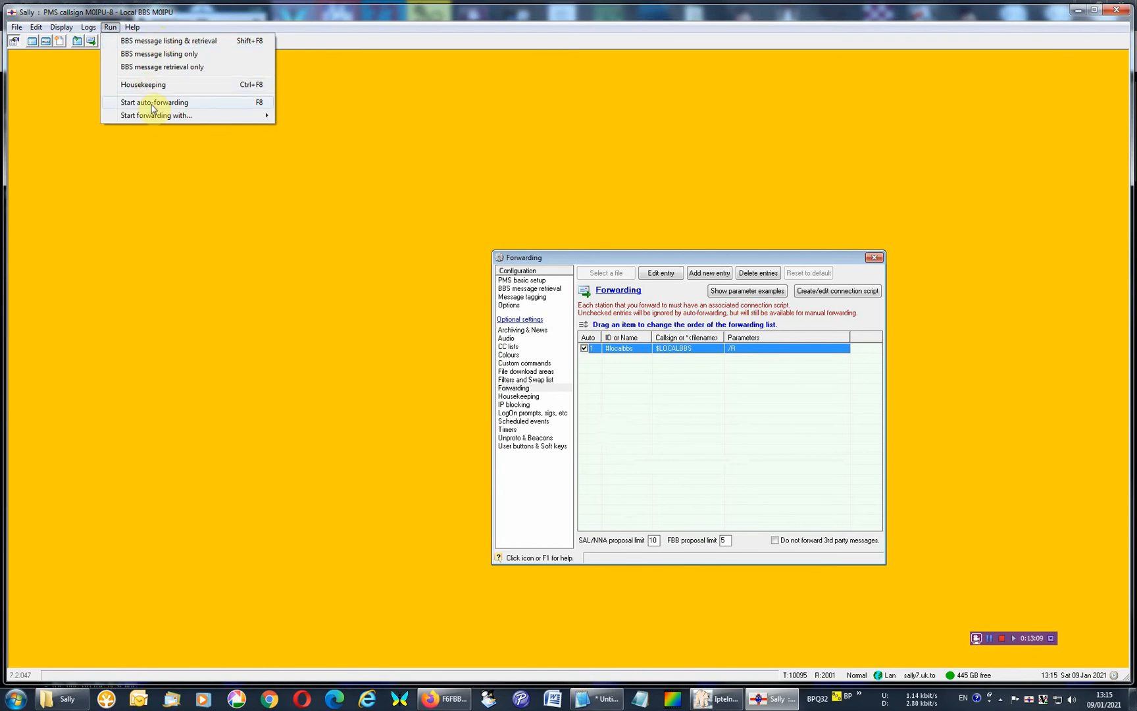
{"action": "mouse_move", "coordinate": [139, 117]}
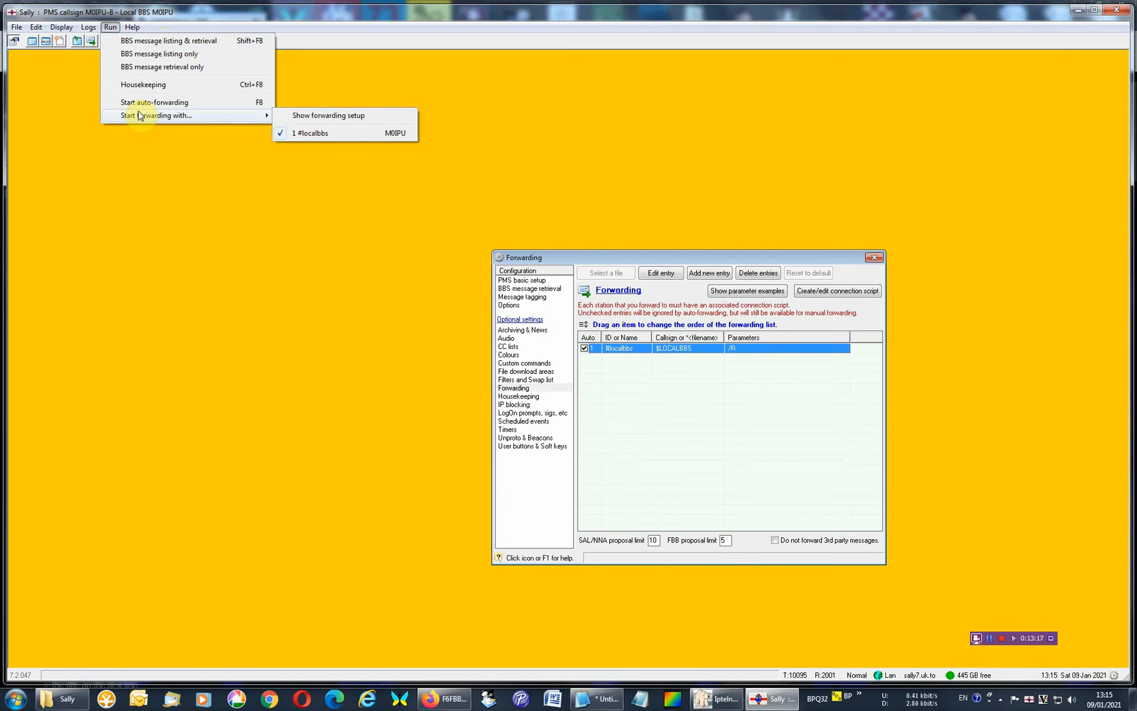
{"action": "left_click", "coordinate": [518, 397]}
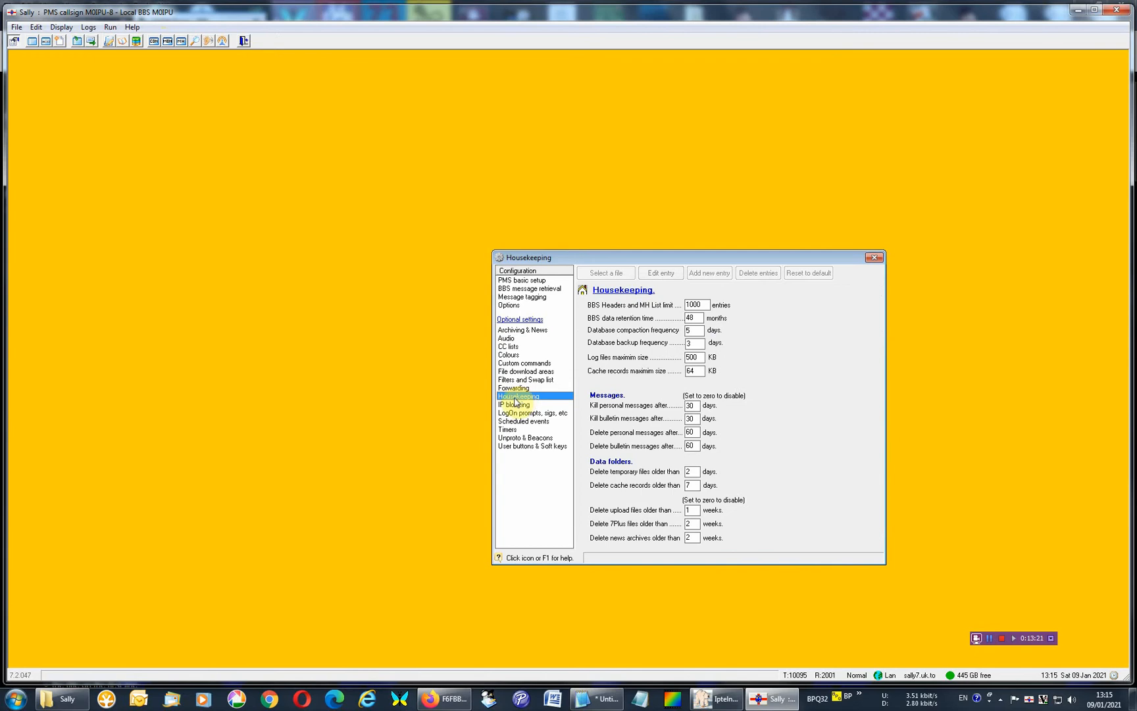
{"action": "left_click", "coordinate": [514, 404]}
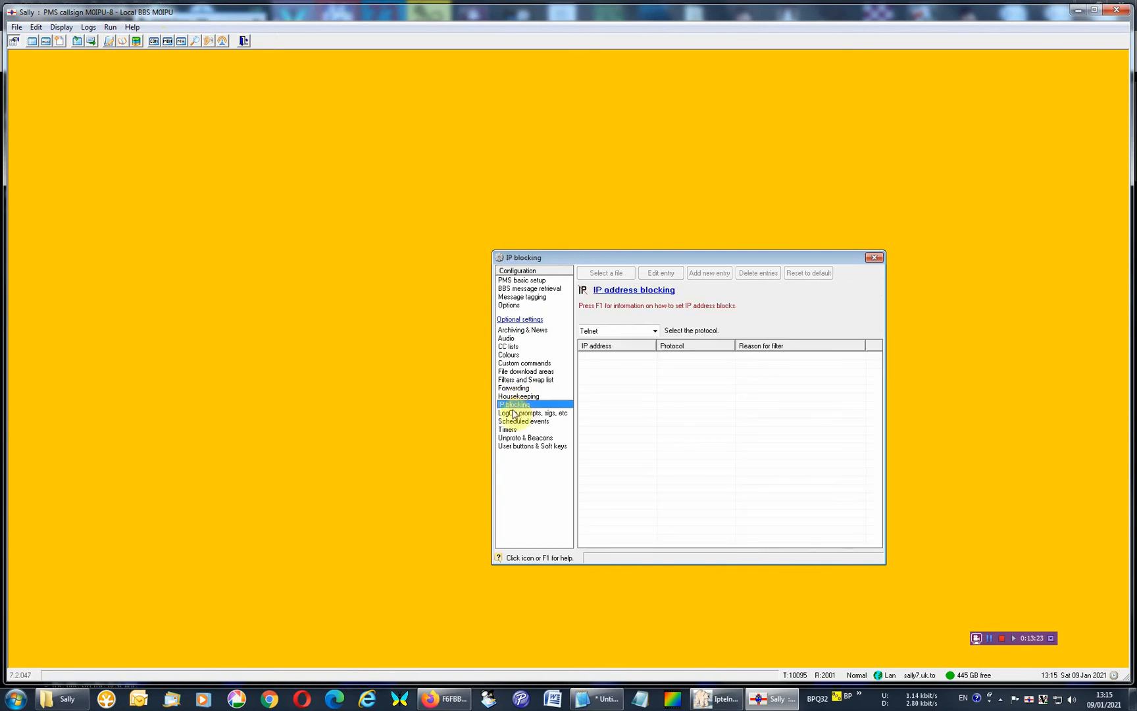
{"action": "left_click", "coordinate": [514, 413]}
Open the Scheduled events settings and examine the available event types for the BBS list/retrieve and Forwarding entries.
{"action": "left_click", "coordinate": [511, 423]}
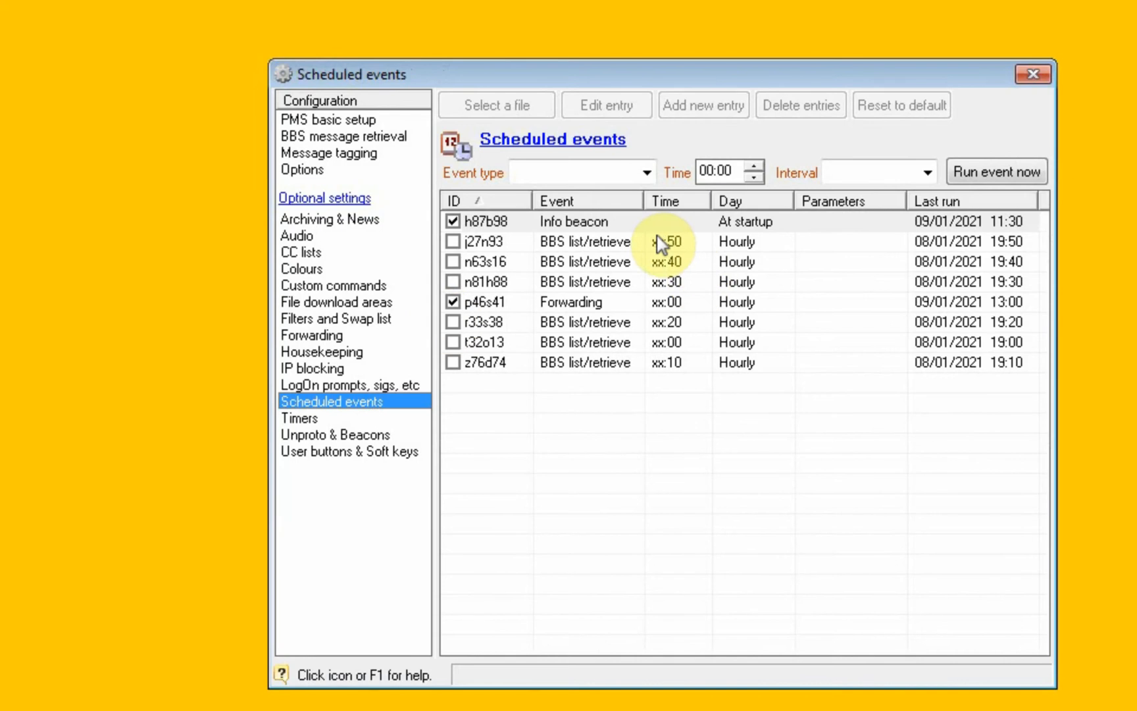
{"action": "left_click", "coordinate": [617, 241]}
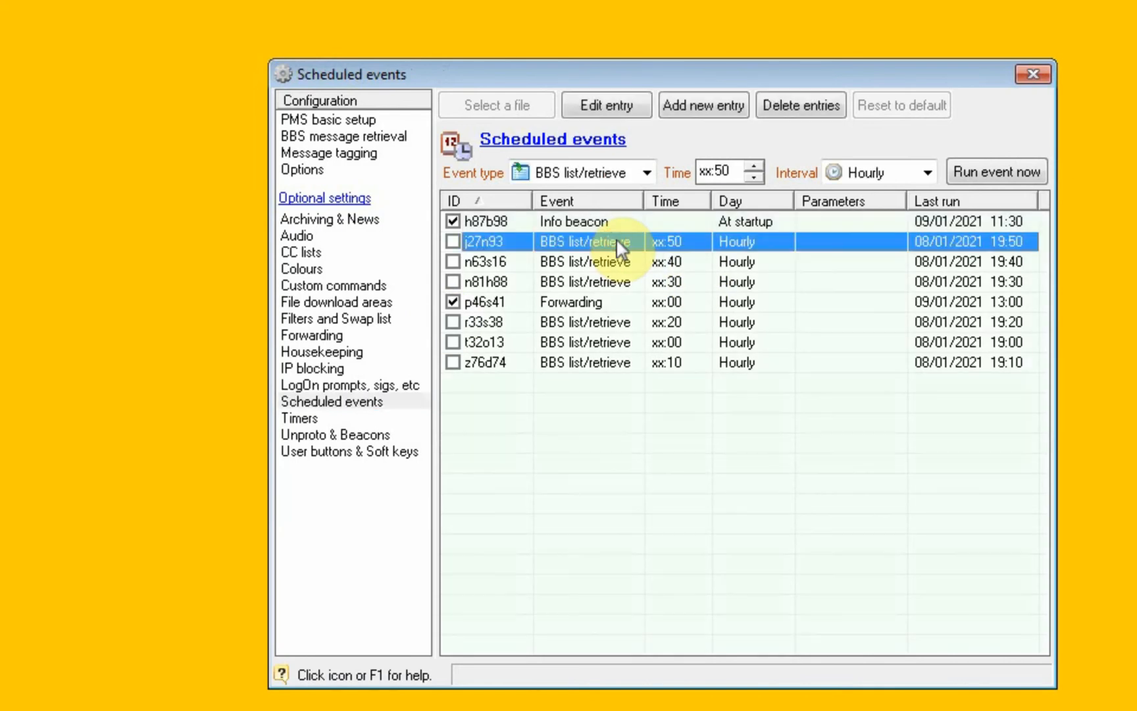
{"action": "left_click", "coordinate": [648, 174]}
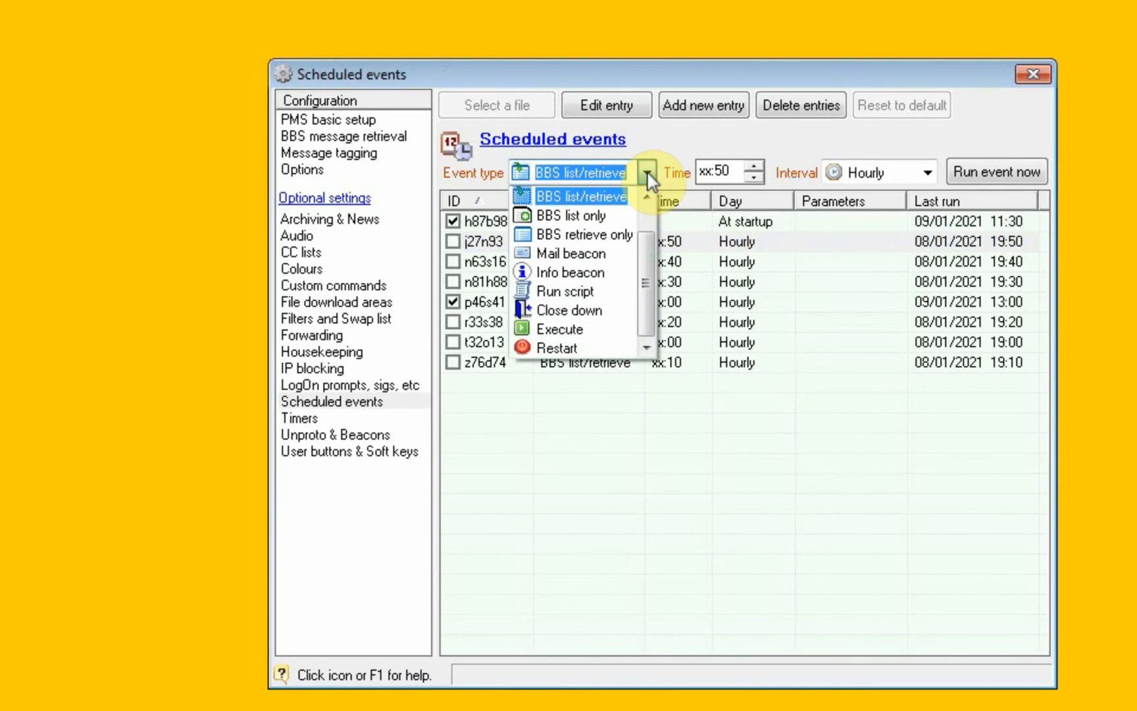
{"action": "left_click", "coordinate": [648, 176]}
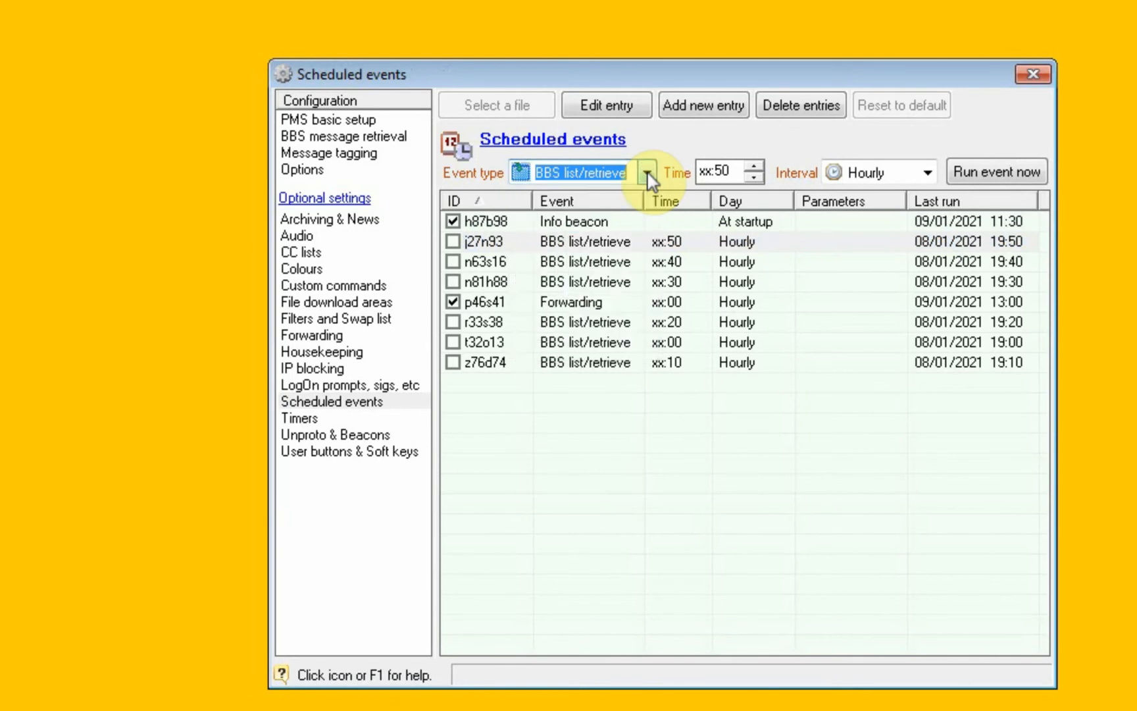
{"action": "left_click", "coordinate": [547, 287]}
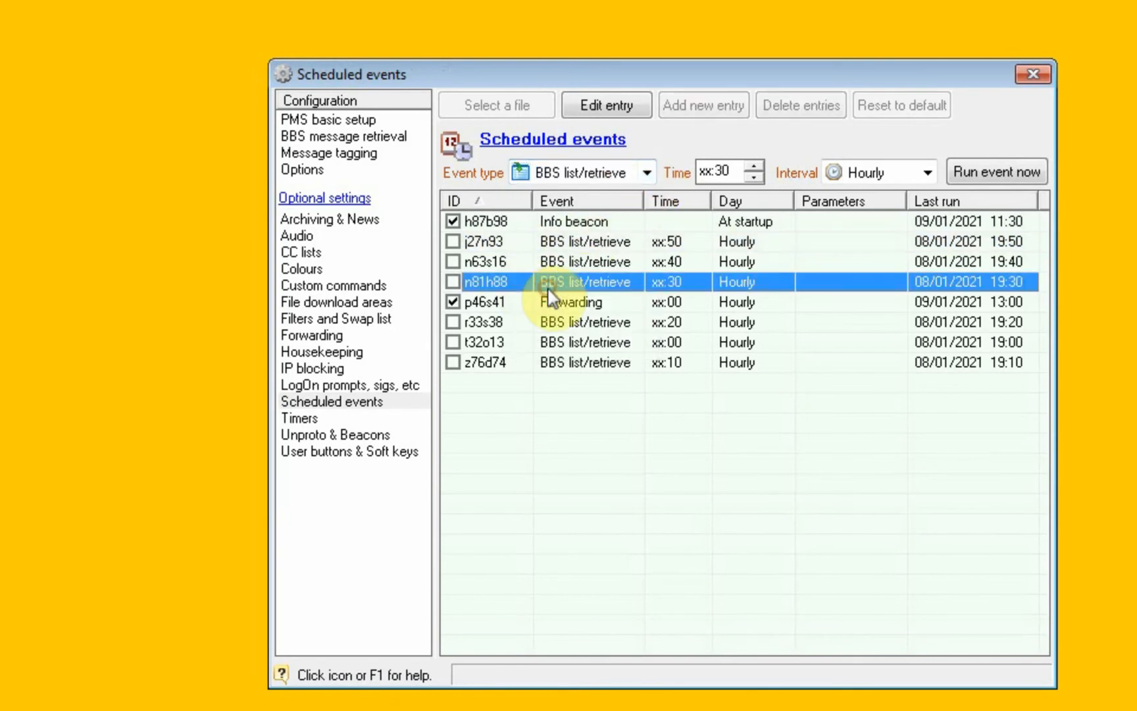
{"action": "left_click", "coordinate": [546, 303]}
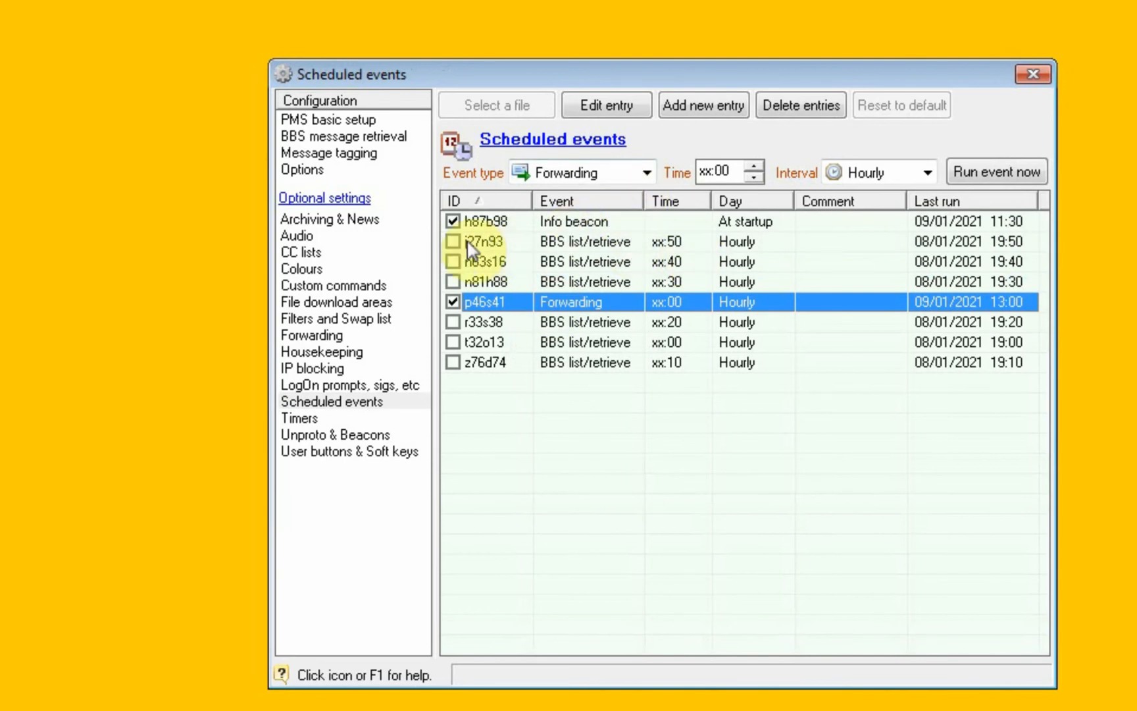
{"action": "left_click", "coordinate": [647, 172]}
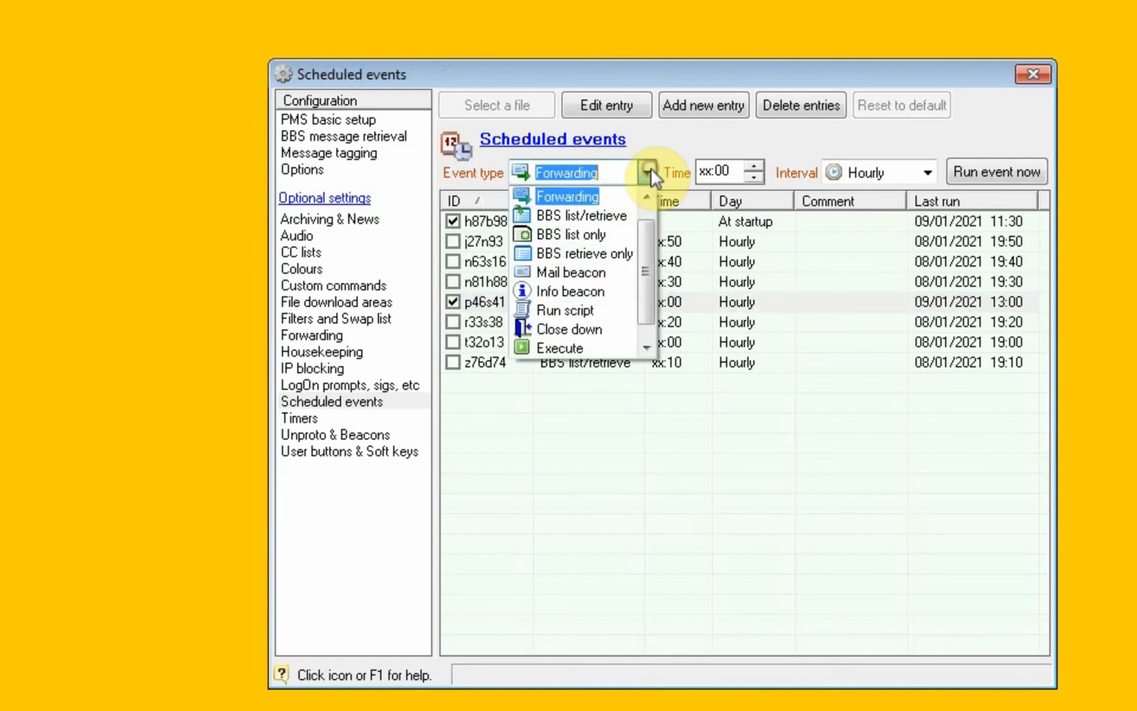
{"action": "left_click", "coordinate": [772, 137]}
Review the Timers and Unproto & Beacons settings, and check the host mode selection in PMS basic setup.
{"action": "left_click", "coordinate": [321, 422]}
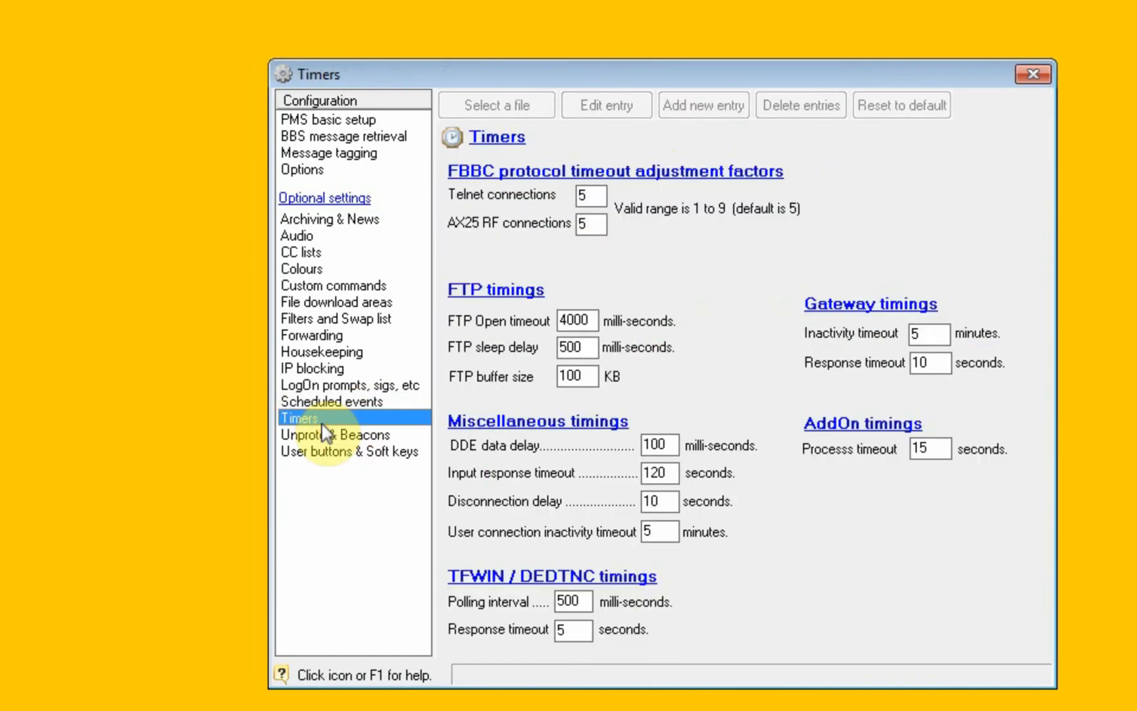
{"action": "left_click", "coordinate": [330, 435]}
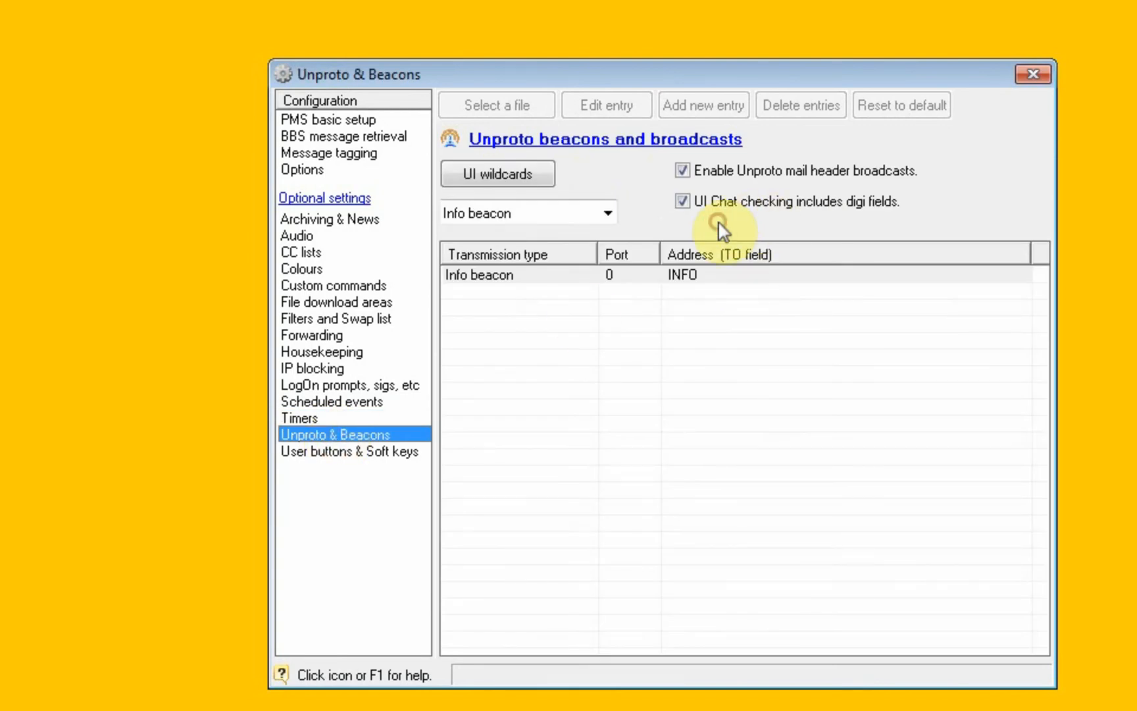
{"action": "left_click", "coordinate": [347, 125]}
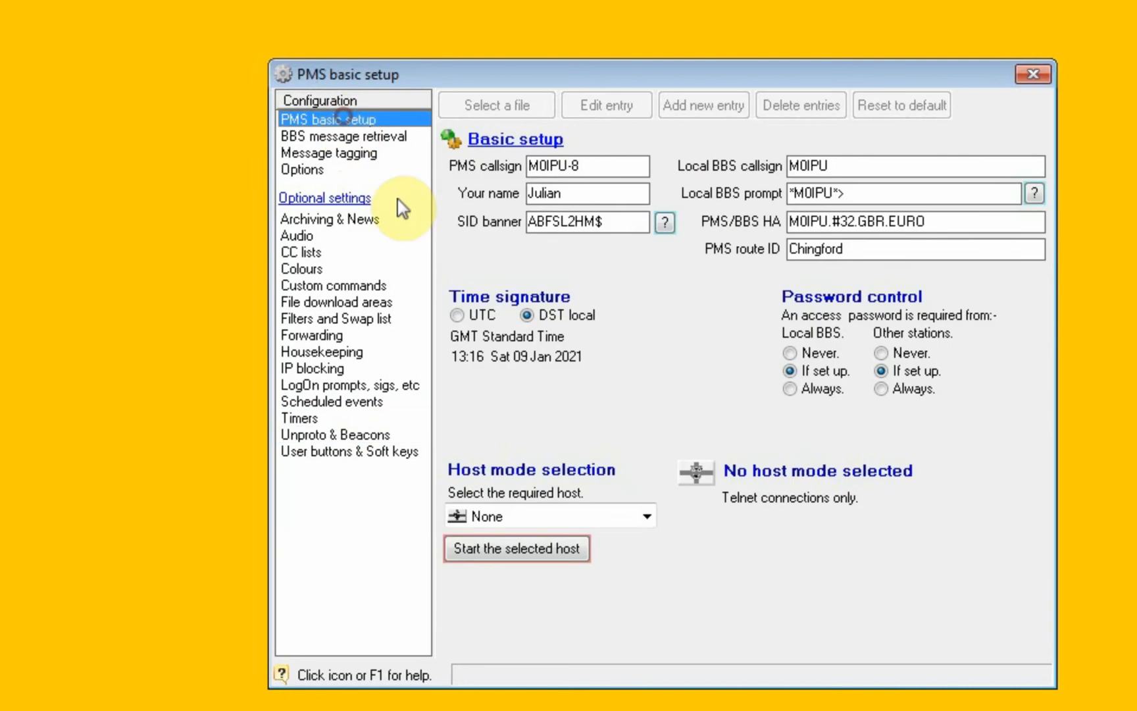
{"action": "left_click", "coordinate": [642, 516]}
{"action": "left_click", "coordinate": [645, 518]}
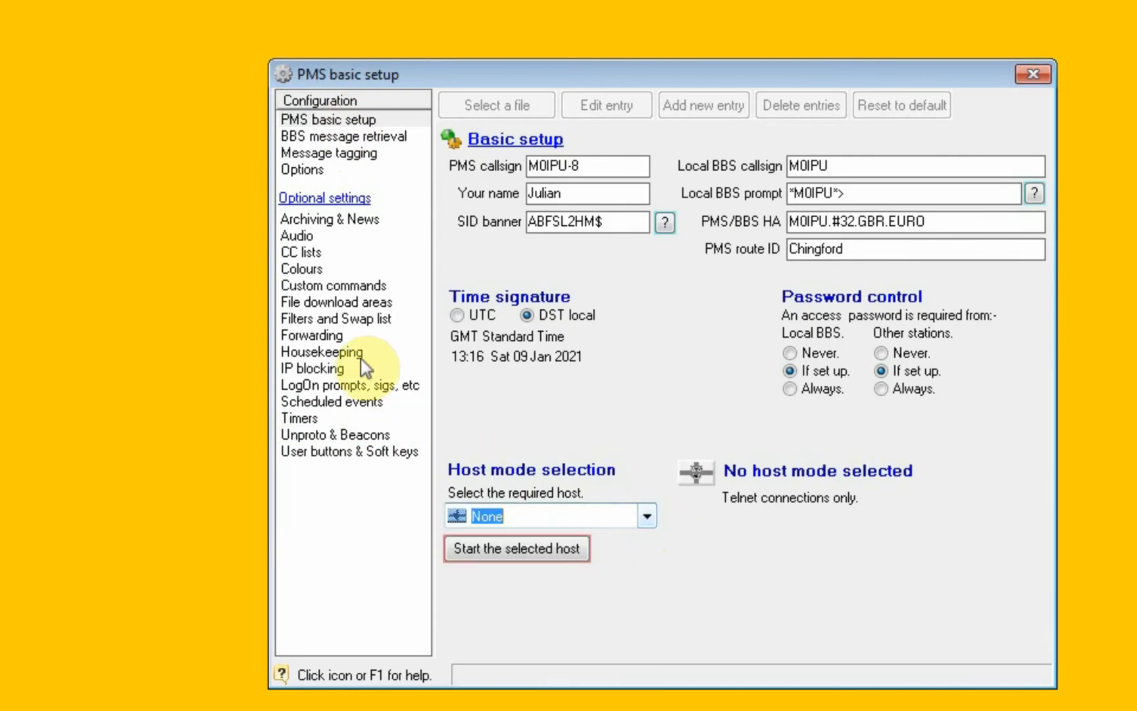
Delete the Info beacon entry from the Unproto beacons and broadcasts list.
{"action": "left_click", "coordinate": [342, 434]}
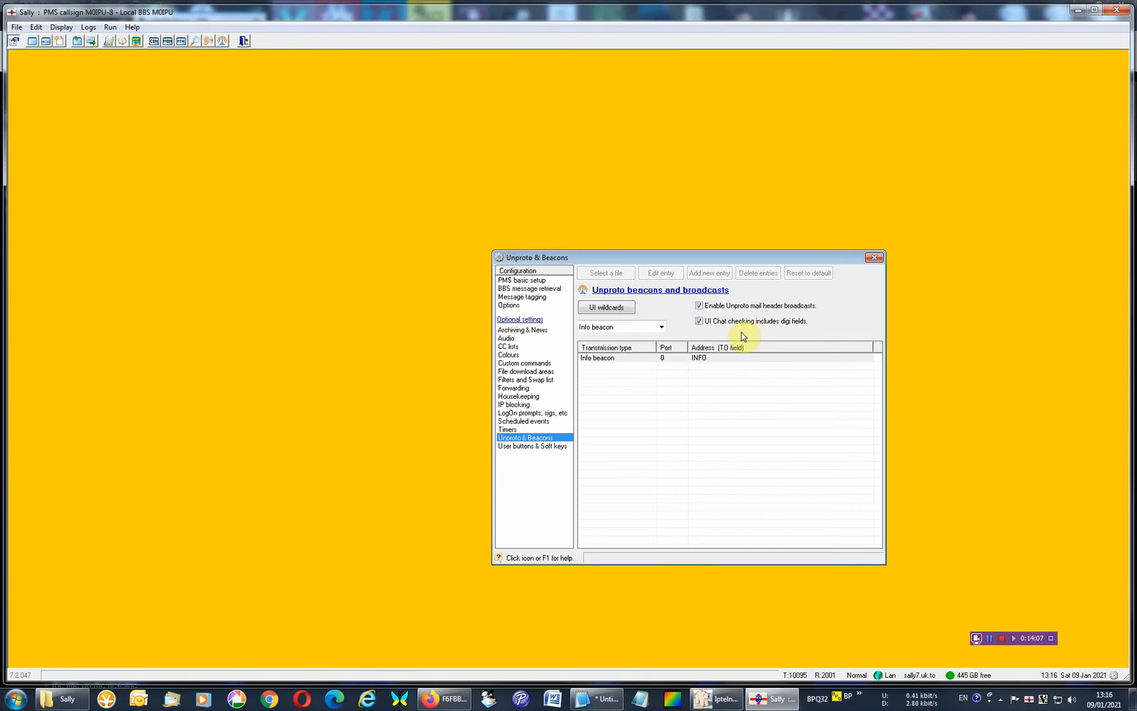
{"action": "right_click", "coordinate": [629, 344]}
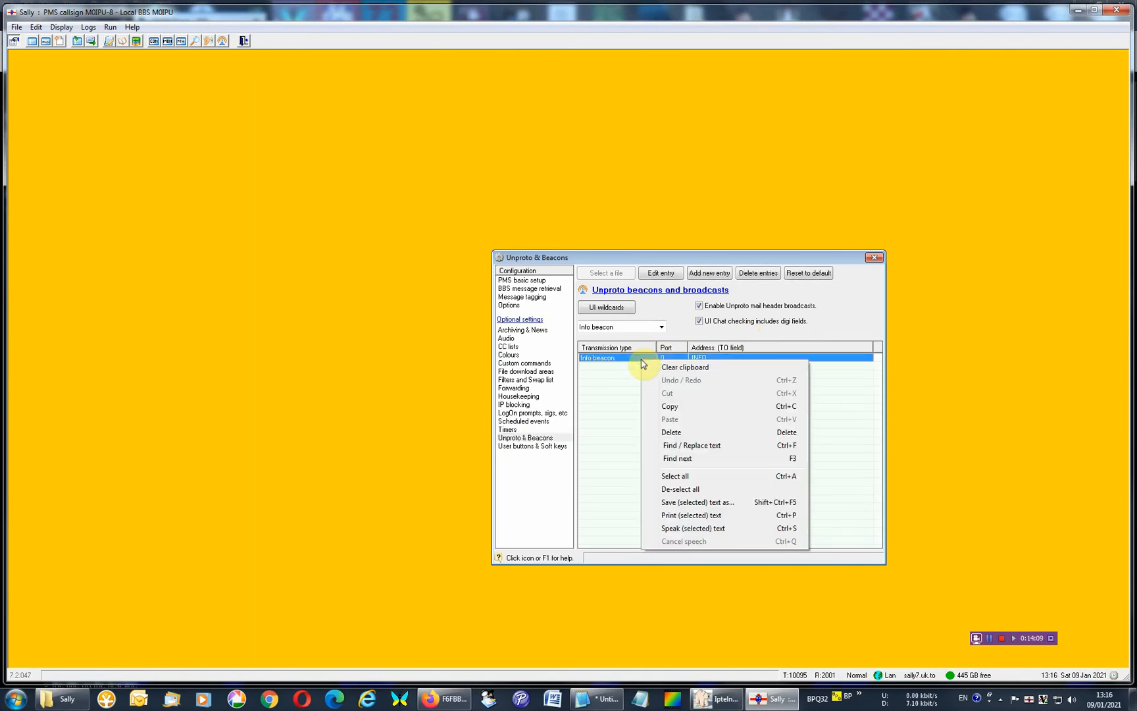
{"action": "left_click", "coordinate": [675, 432]}
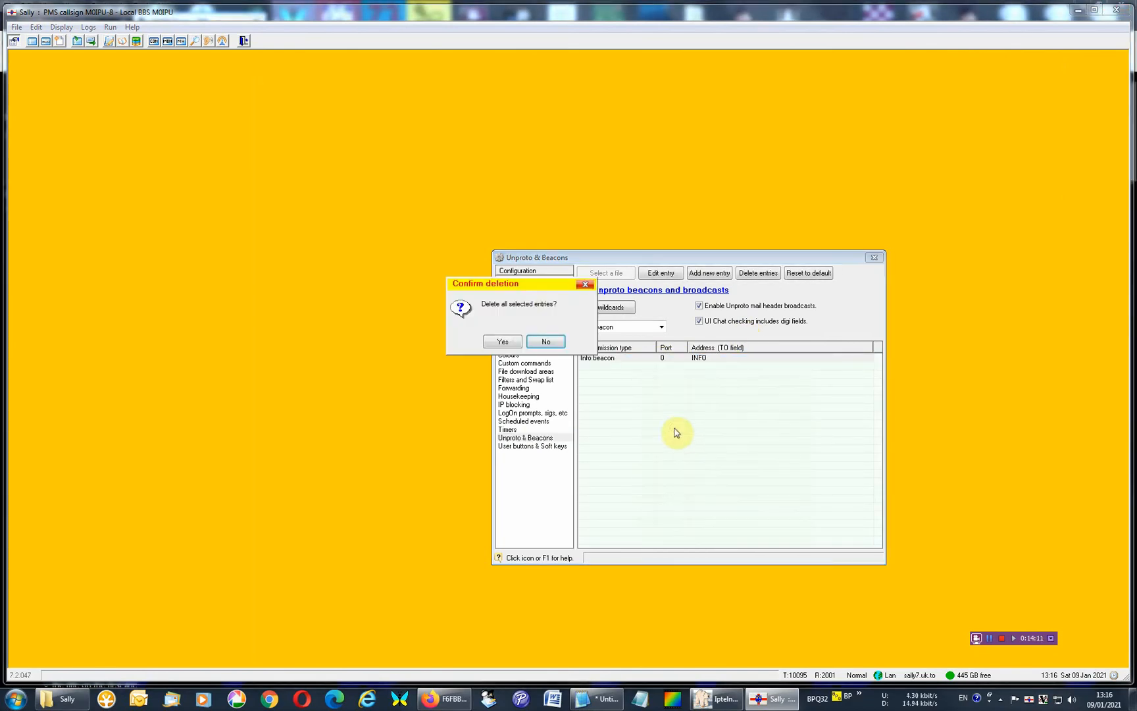
{"action": "left_click", "coordinate": [500, 341]}
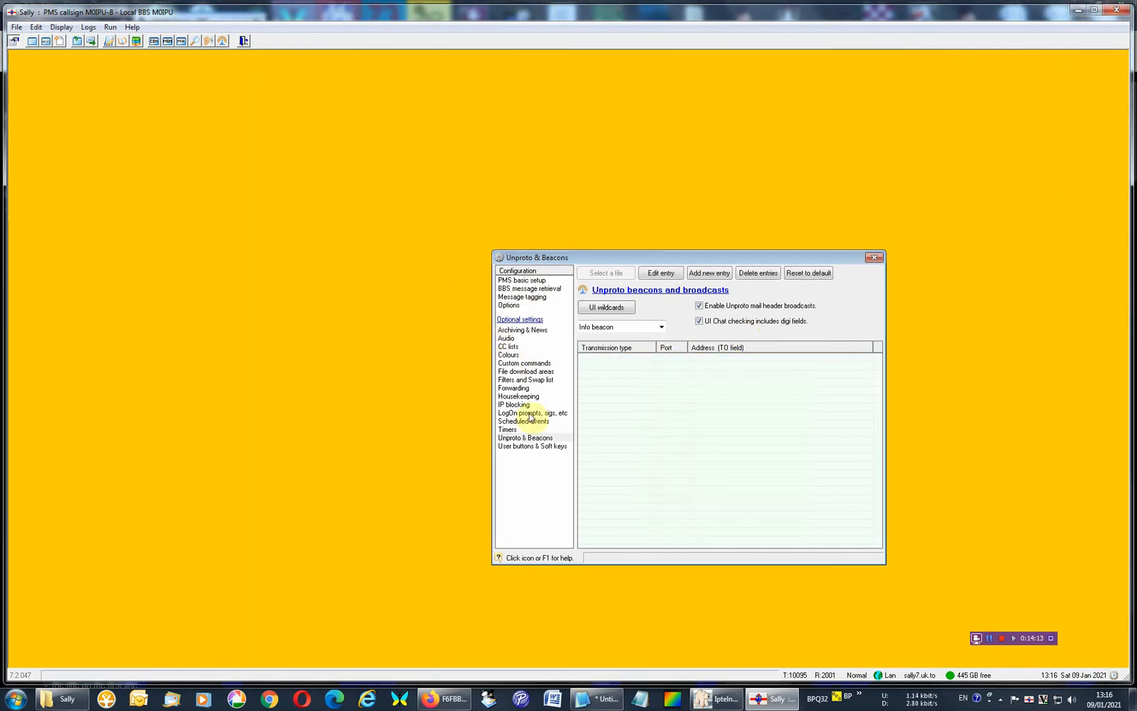
Review the settings pages from User buttons & Soft keys back up to Housekeeping.
{"action": "left_click", "coordinate": [531, 447]}
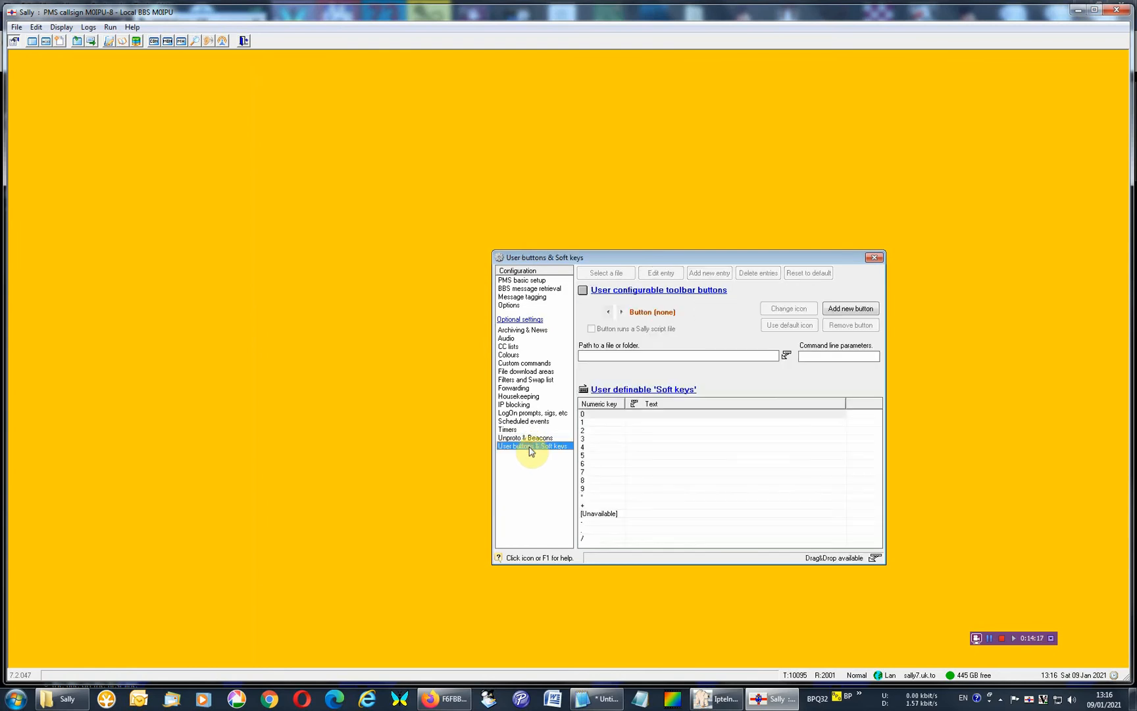
{"action": "left_click", "coordinate": [525, 438]}
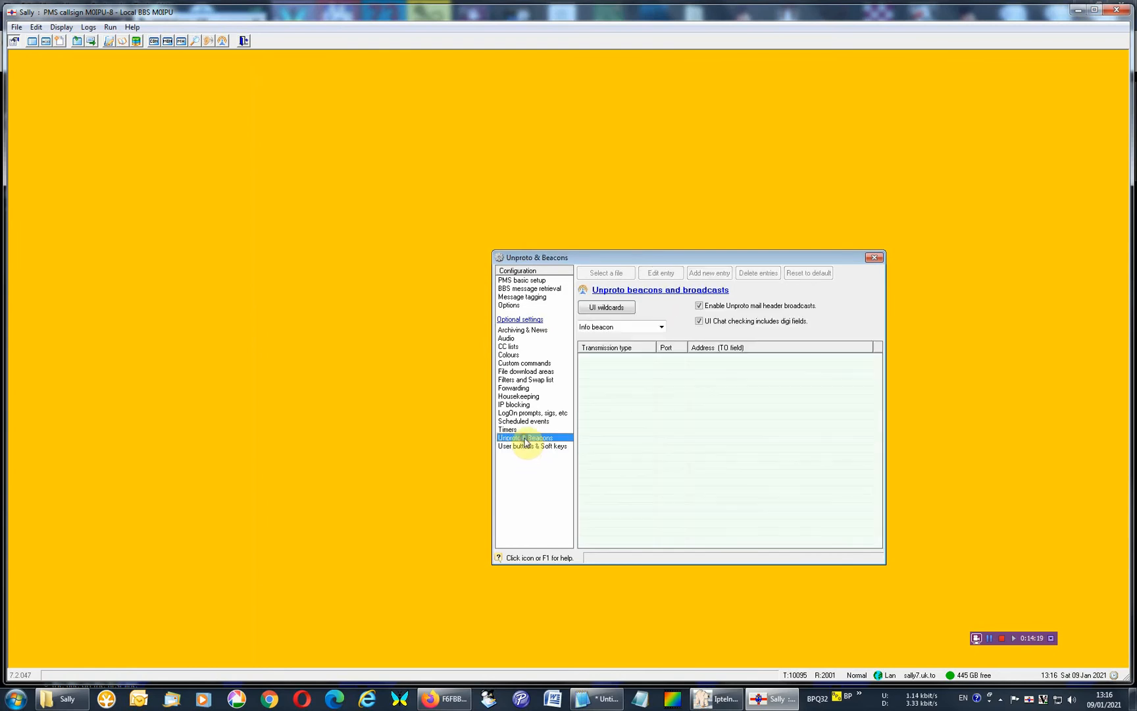
{"action": "left_click", "coordinate": [520, 430]}
{"action": "left_click", "coordinate": [517, 421]}
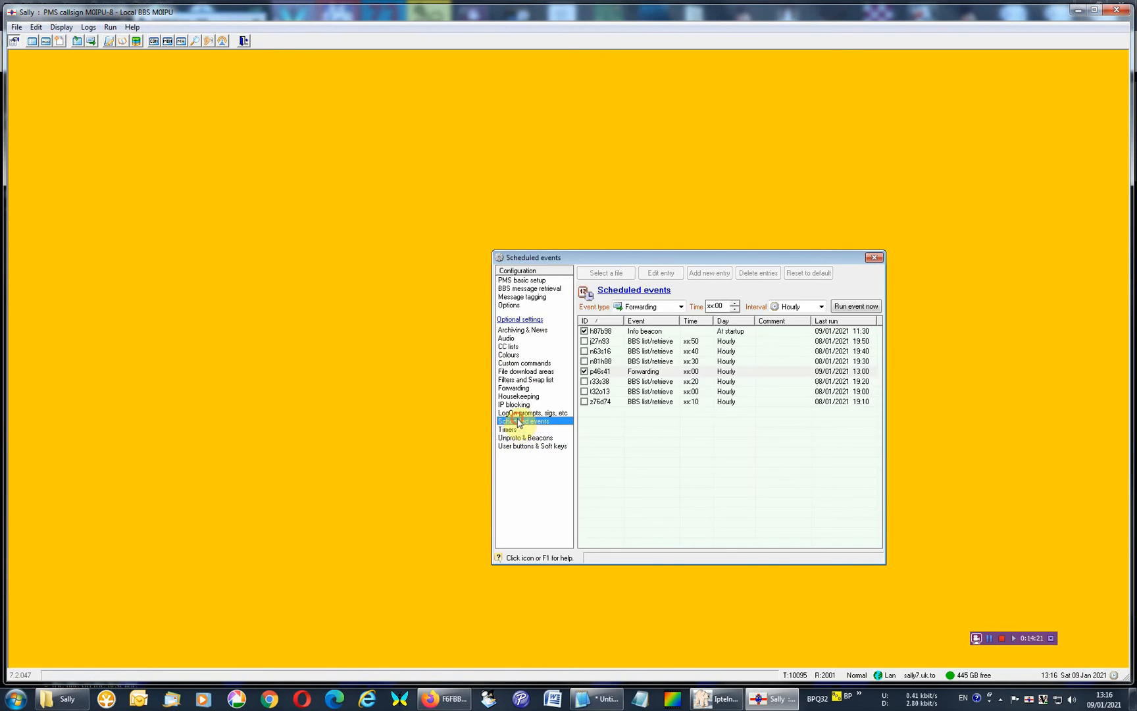
{"action": "left_click", "coordinate": [515, 414]}
{"action": "left_click", "coordinate": [516, 404]}
{"action": "left_click", "coordinate": [516, 396]}
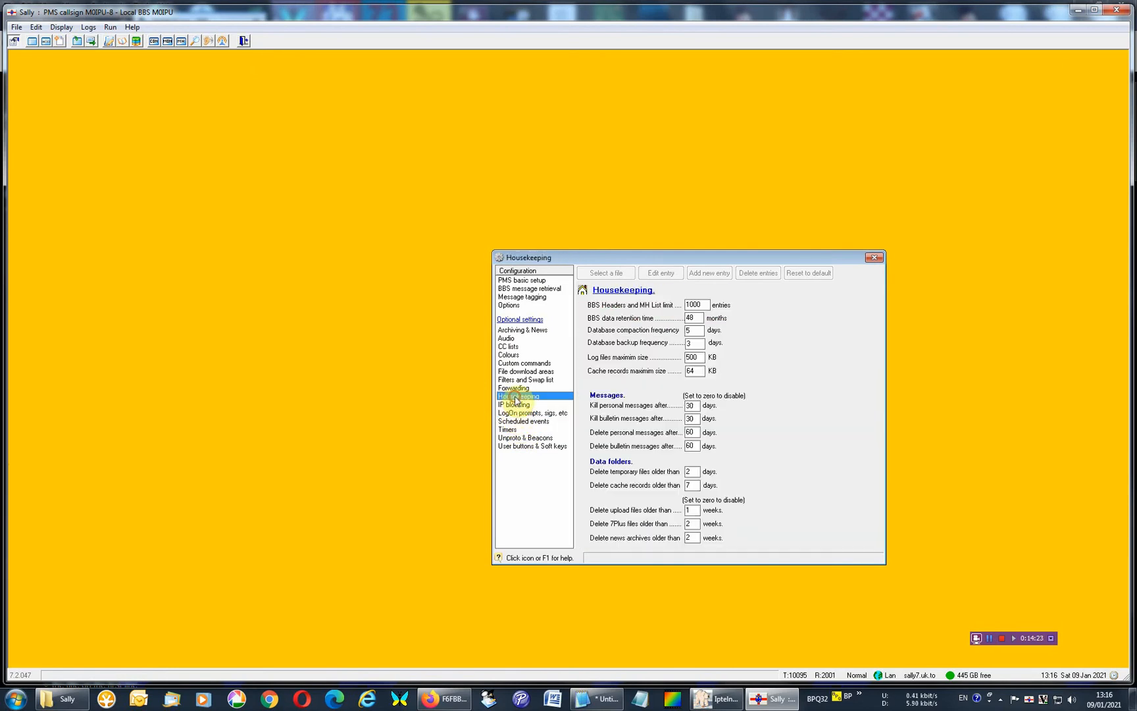
Review the optional settings pages from Forwarding back up to Archiving & News.
{"action": "left_click", "coordinate": [514, 388]}
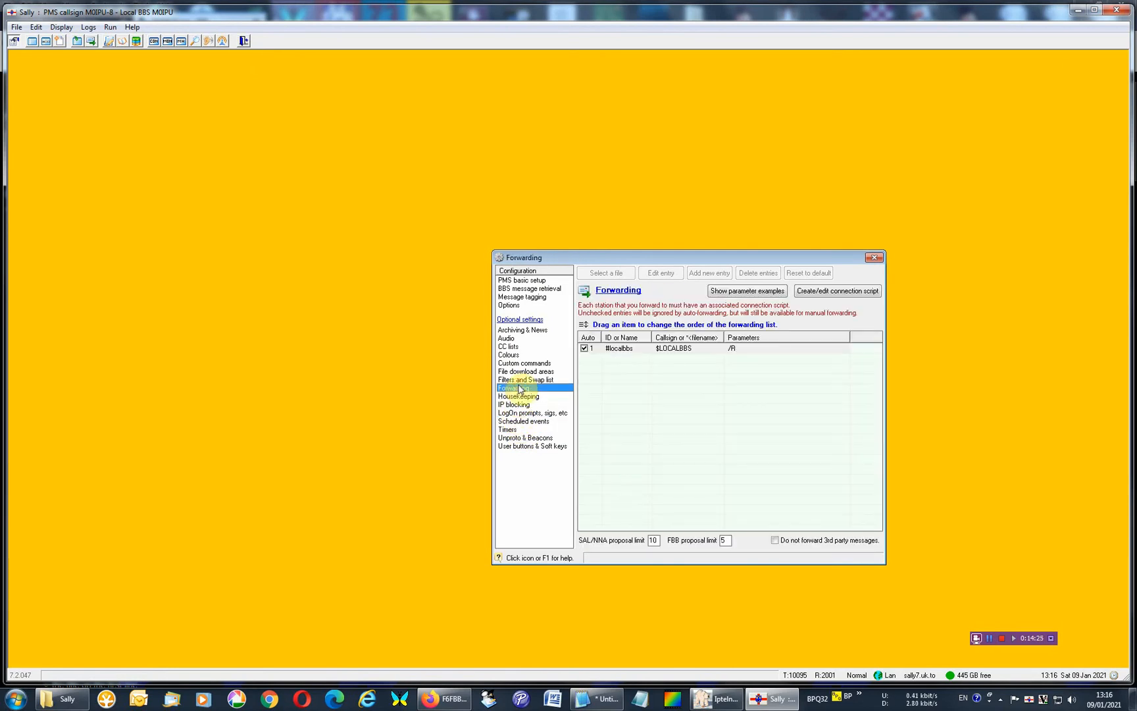
{"action": "left_click", "coordinate": [520, 380]}
{"action": "left_click", "coordinate": [518, 372]}
{"action": "left_click", "coordinate": [517, 363]}
{"action": "left_click", "coordinate": [514, 355]}
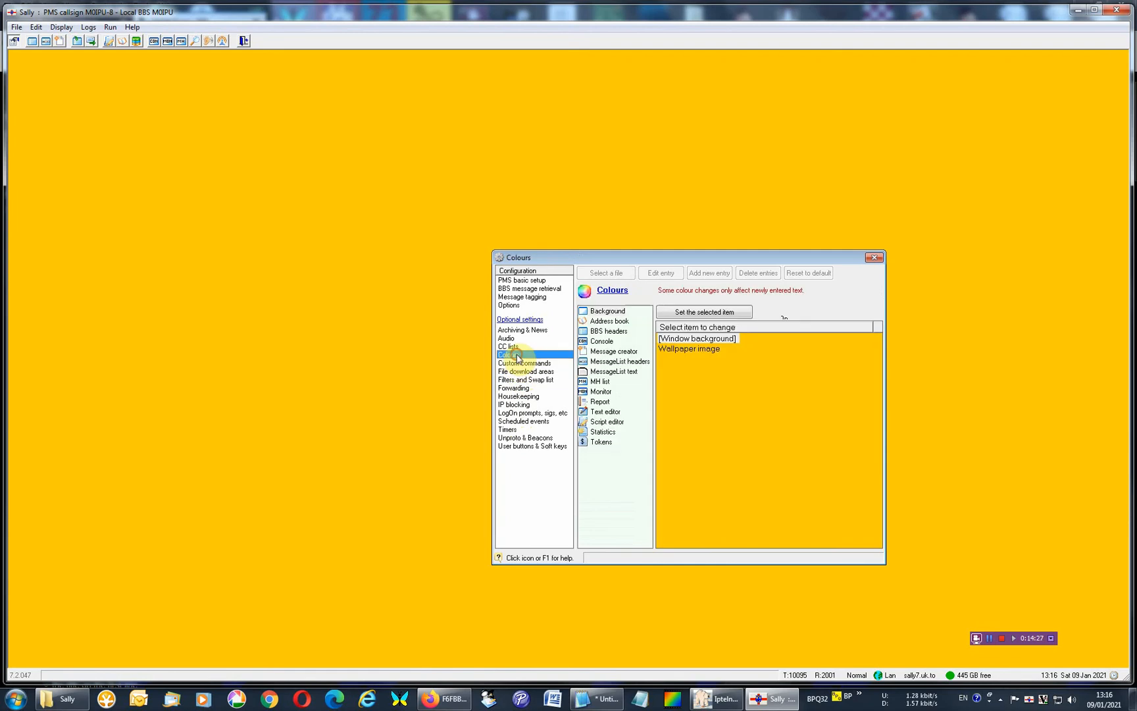
{"action": "left_click", "coordinate": [510, 346]}
{"action": "left_click", "coordinate": [508, 338]}
{"action": "left_click", "coordinate": [513, 329]}
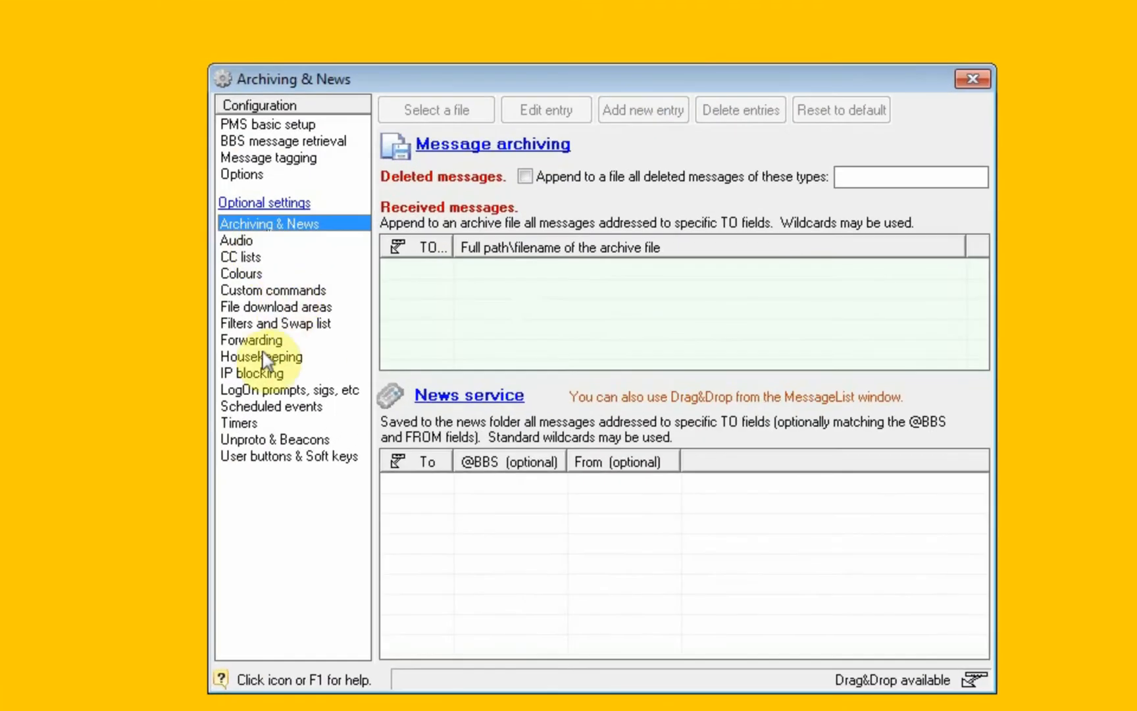
Compare the #localbbs forwarding entry with the local BBS details in PMS basic setup.
{"action": "left_click", "coordinate": [410, 368]}
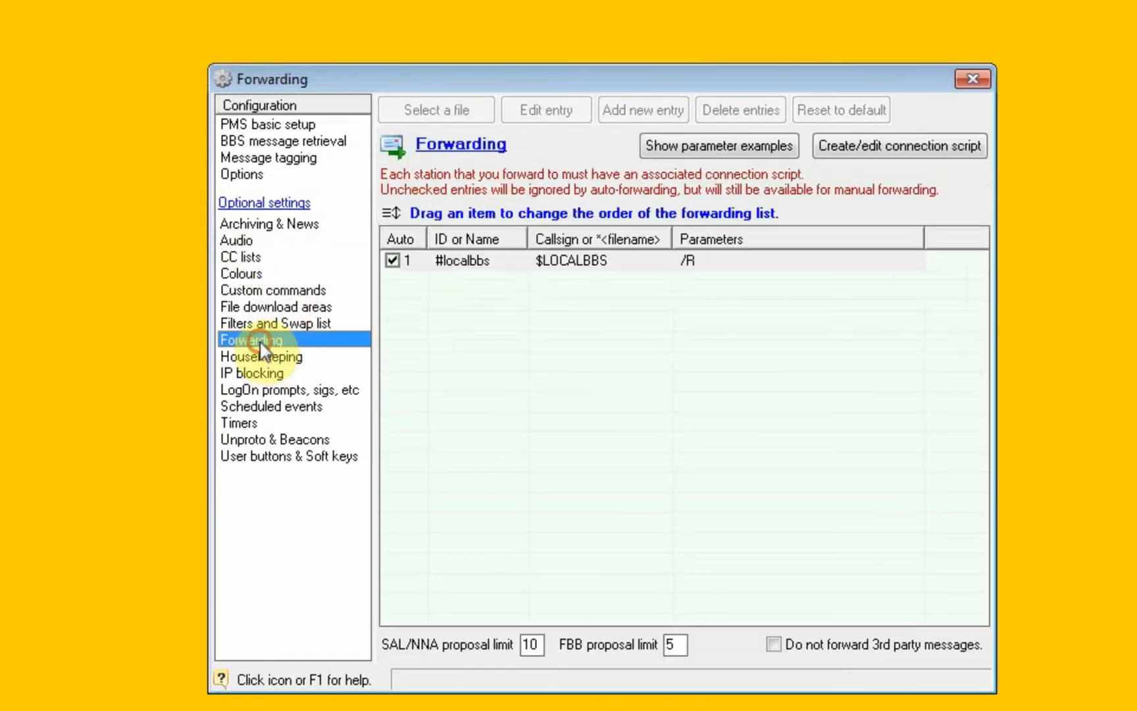
{"action": "left_click", "coordinate": [577, 262]}
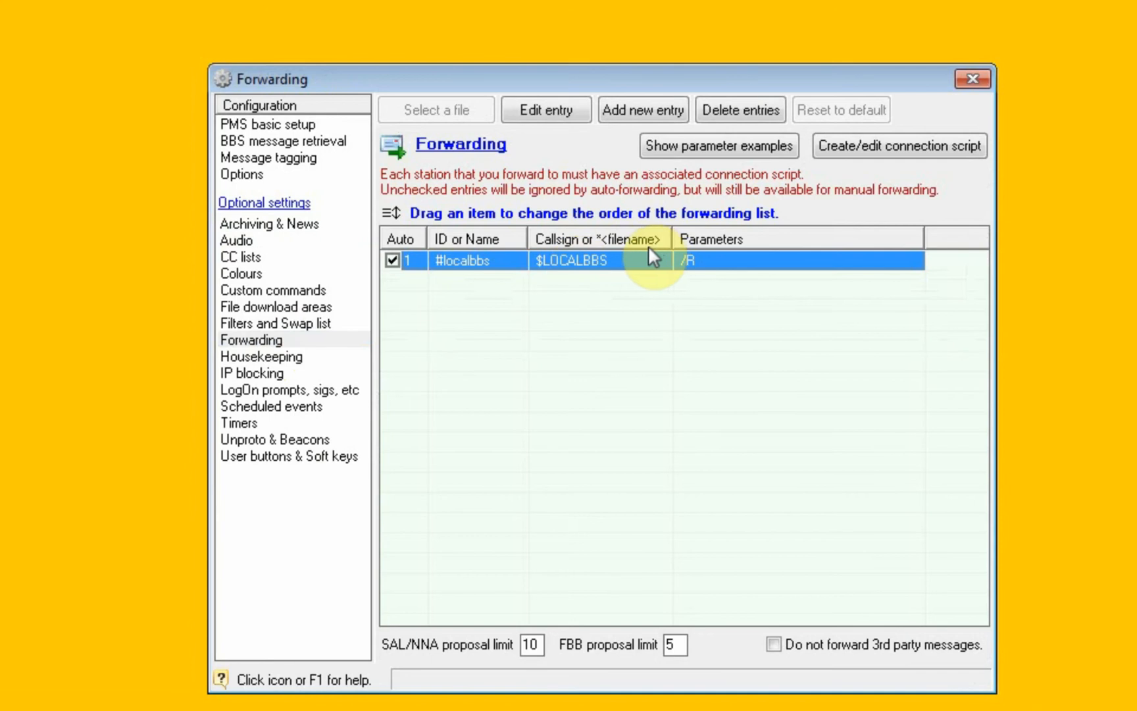
{"action": "left_click", "coordinate": [314, 126]}
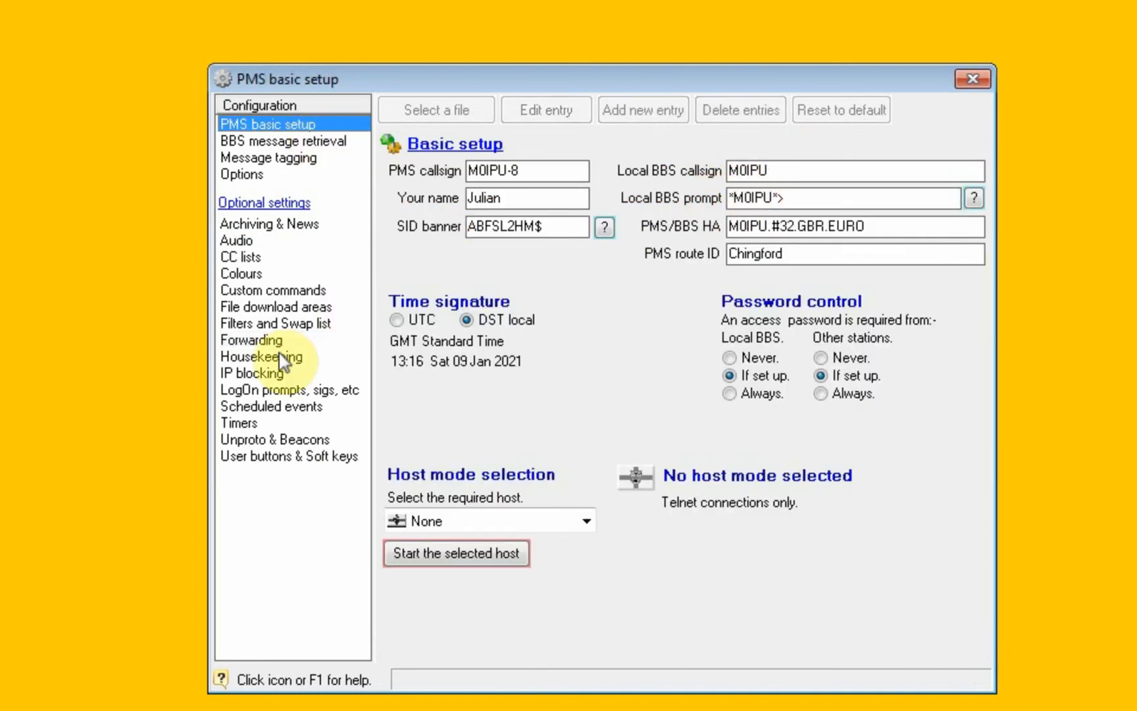
{"action": "left_click", "coordinate": [253, 340]}
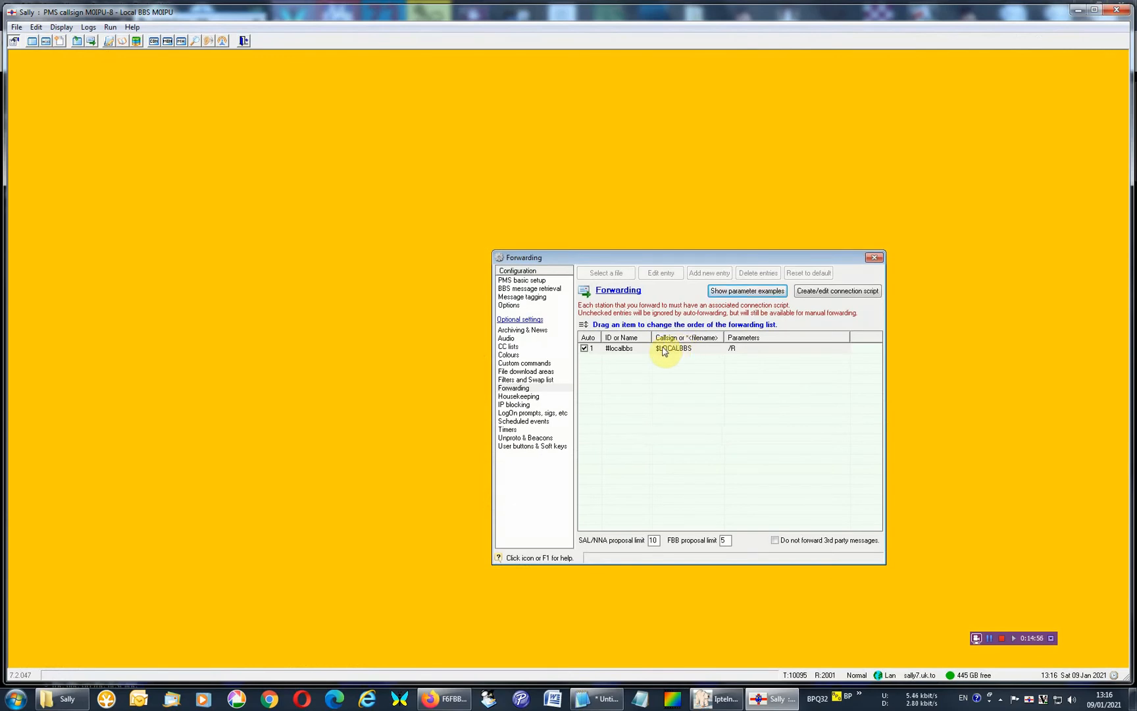
{"action": "left_click", "coordinate": [664, 351]}
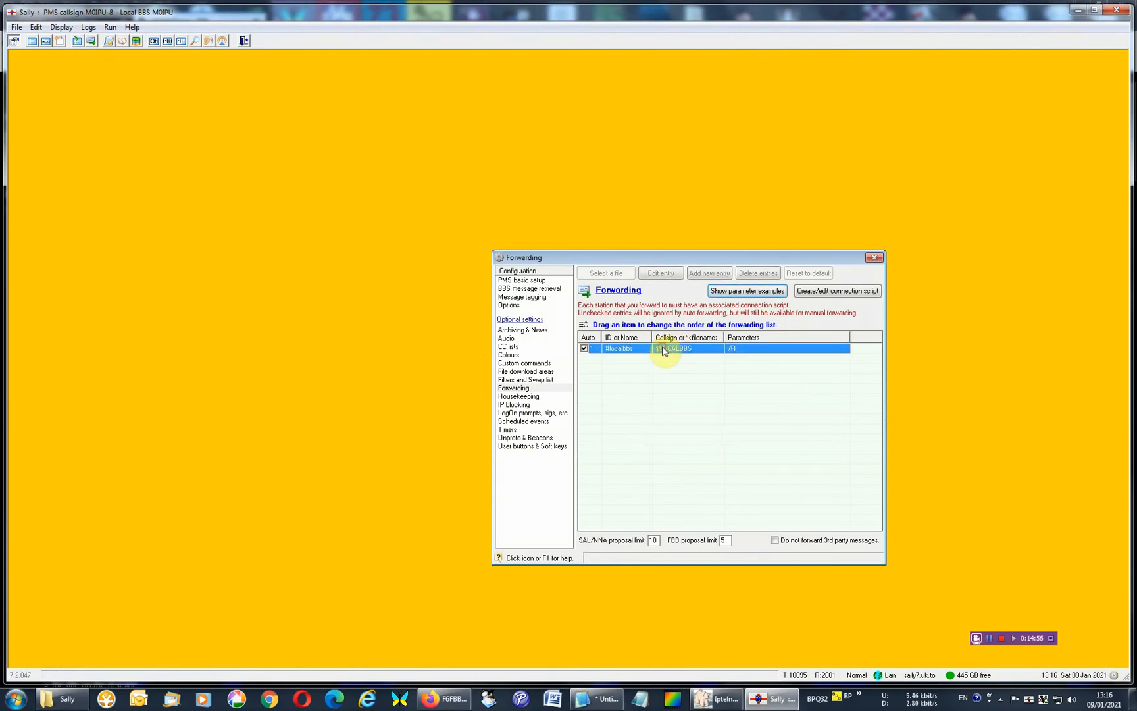
Look up the $LOCALBBS special token in an enlarged token list, and close the list.
{"action": "left_click", "coordinate": [61, 27]}
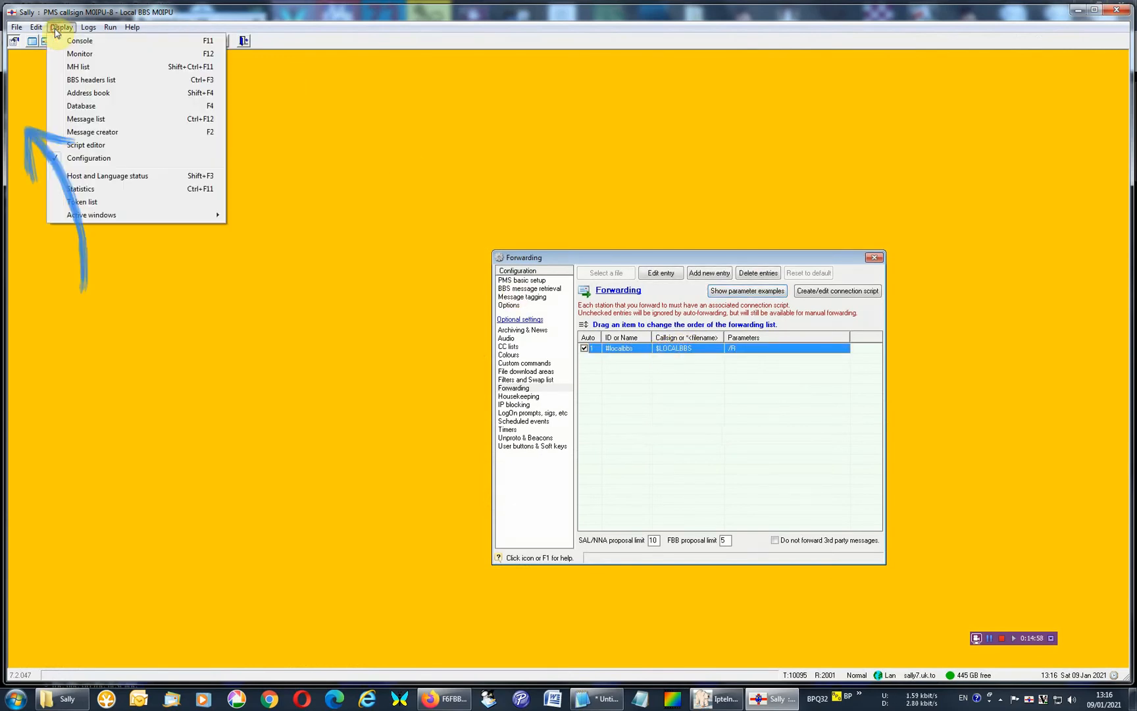
{"action": "left_click", "coordinate": [110, 201]}
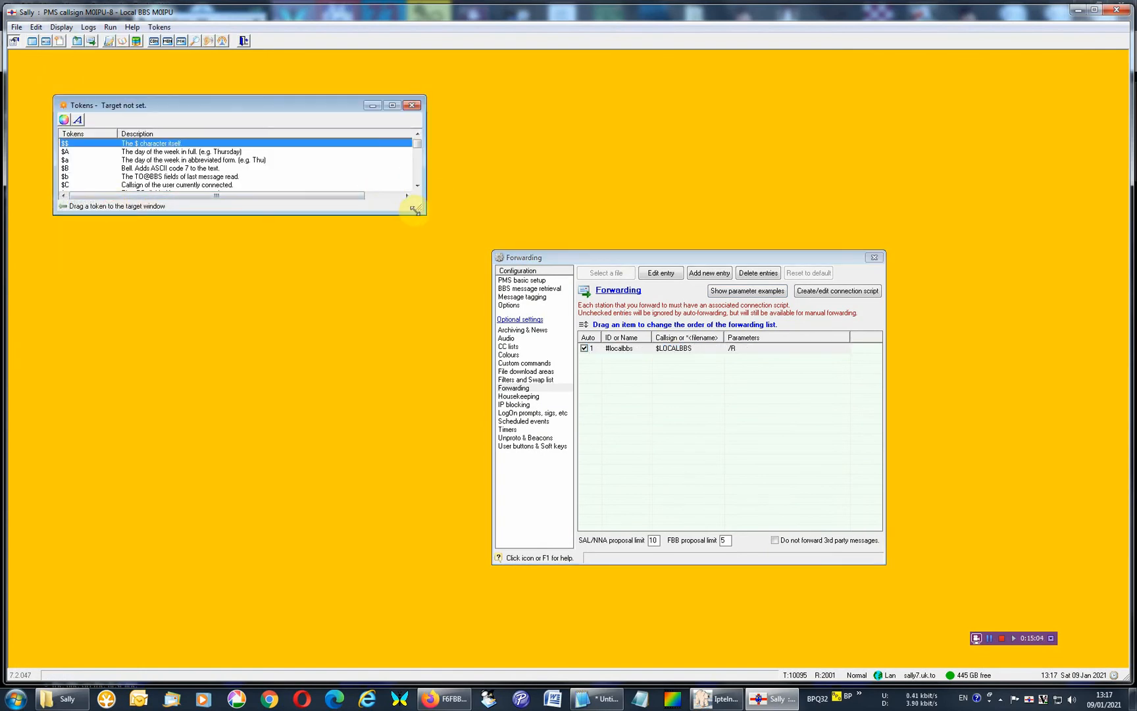
{"action": "left_click_drag", "start_coordinate": [415, 209], "coordinate": [609, 462]}
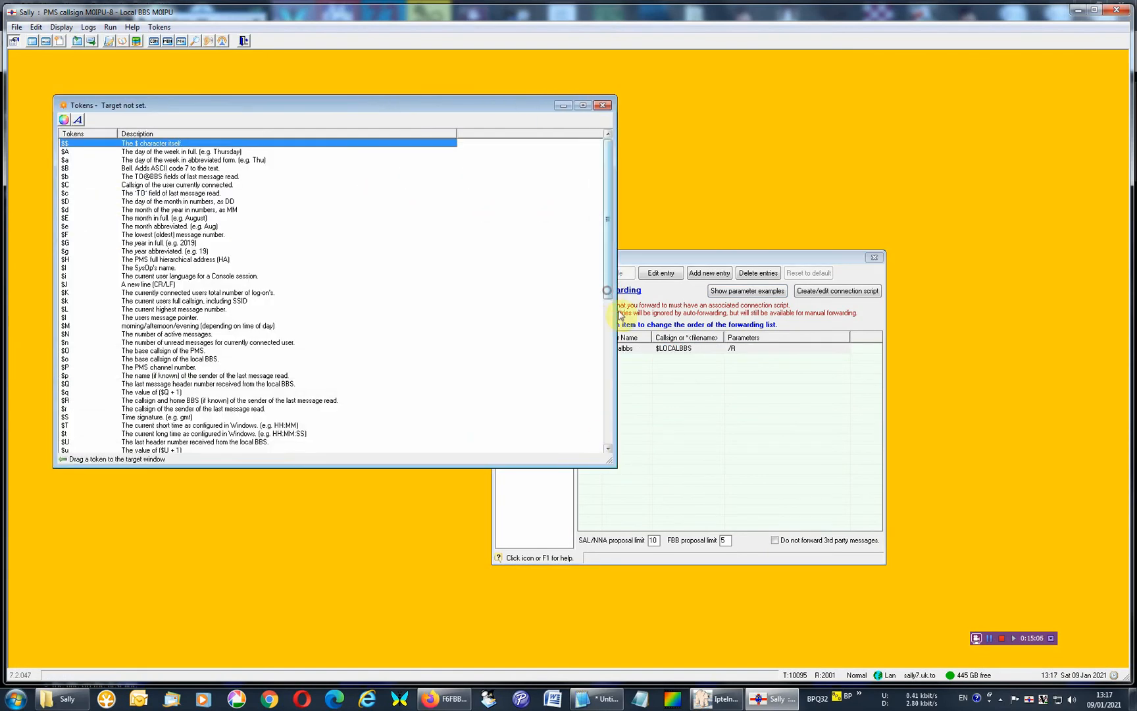
{"action": "left_click_drag", "start_coordinate": [607, 290], "coordinate": [636, 465]}
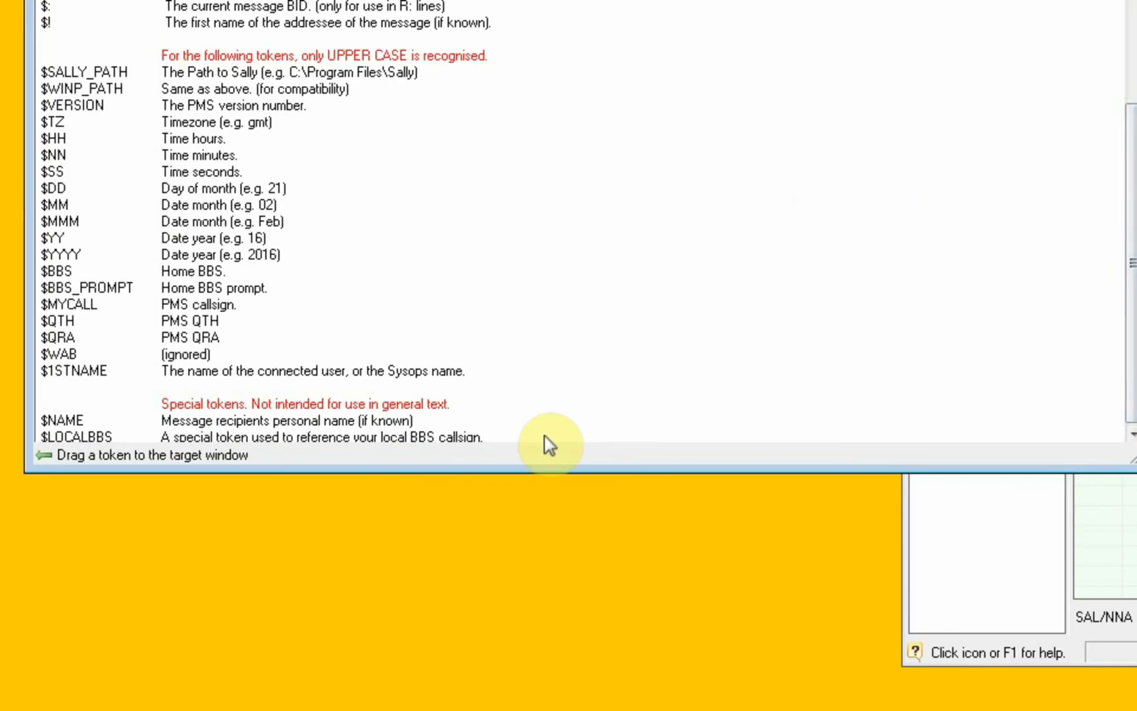
{"action": "left_click_drag", "start_coordinate": [544, 437], "coordinate": [403, 418]}
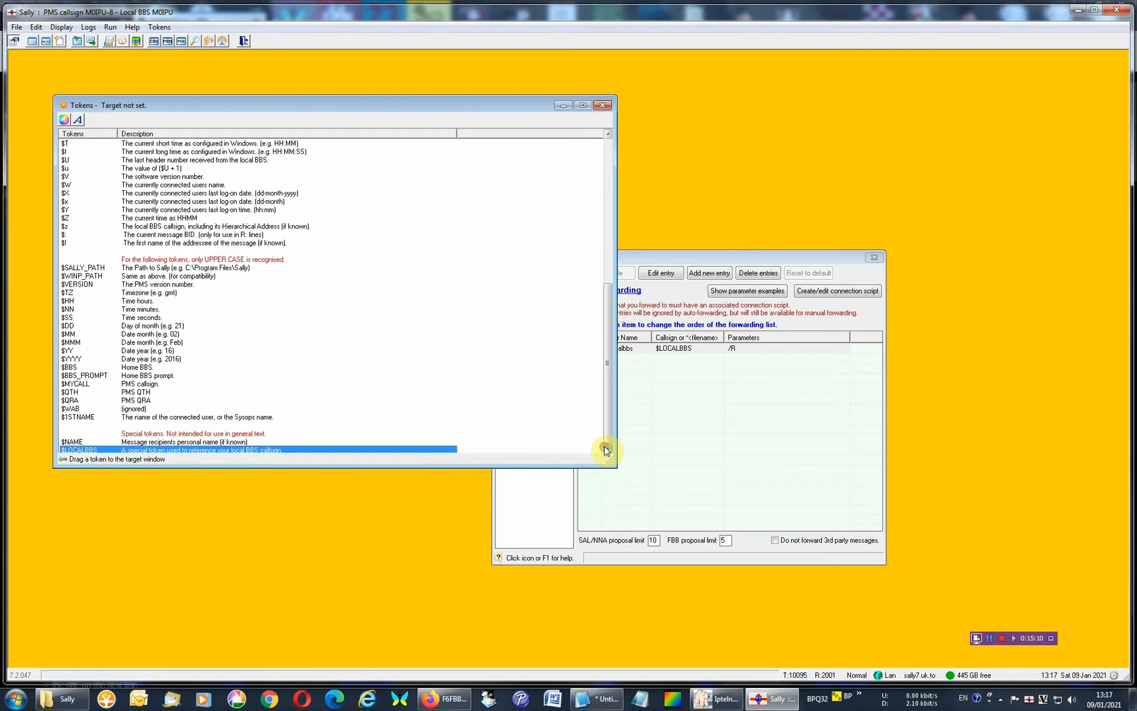
{"action": "left_click_drag", "start_coordinate": [606, 450], "coordinate": [692, 564]}
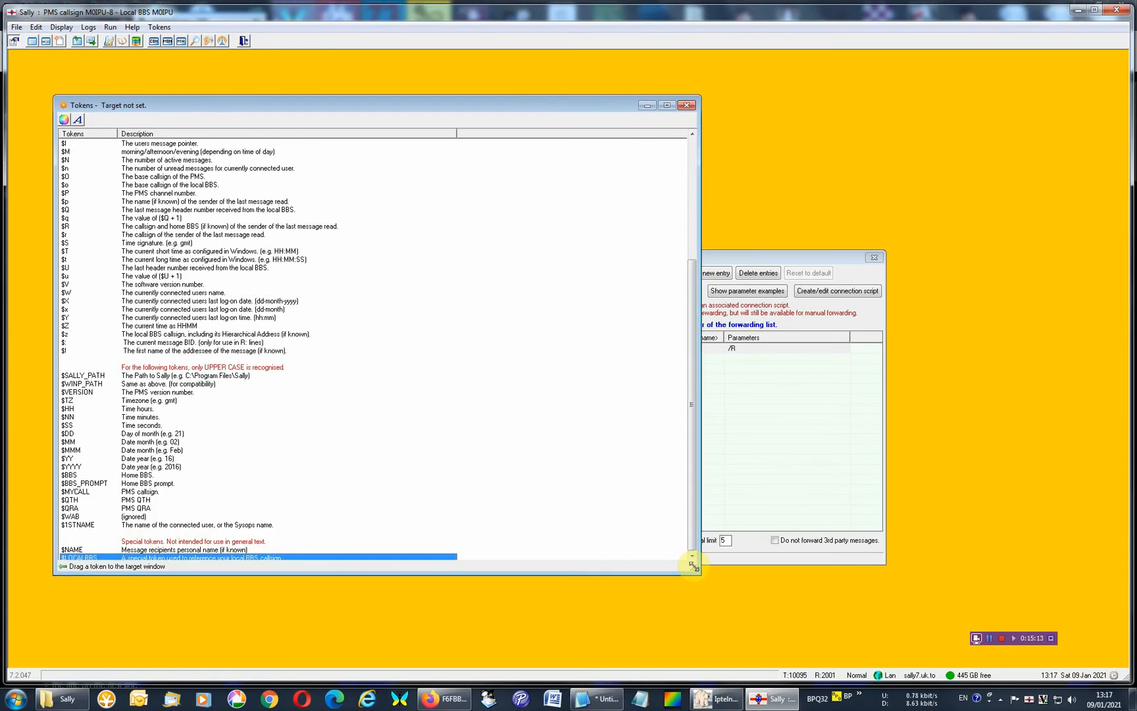
{"action": "left_click", "coordinate": [164, 551]}
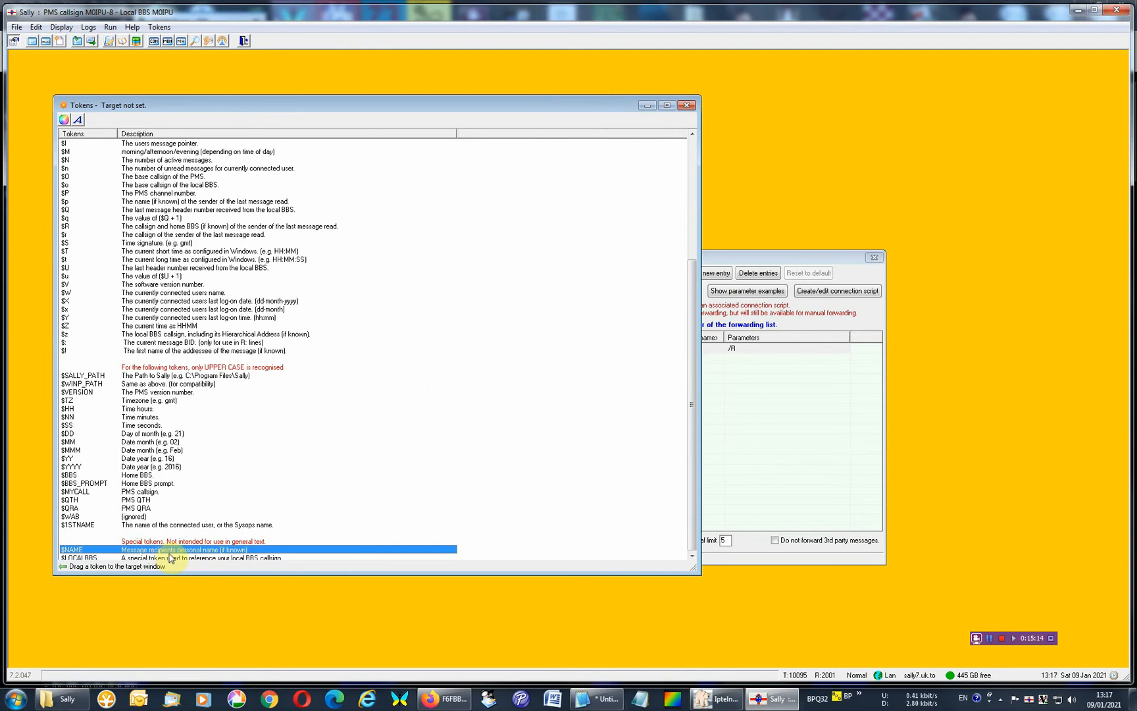
{"action": "left_click", "coordinate": [165, 557]}
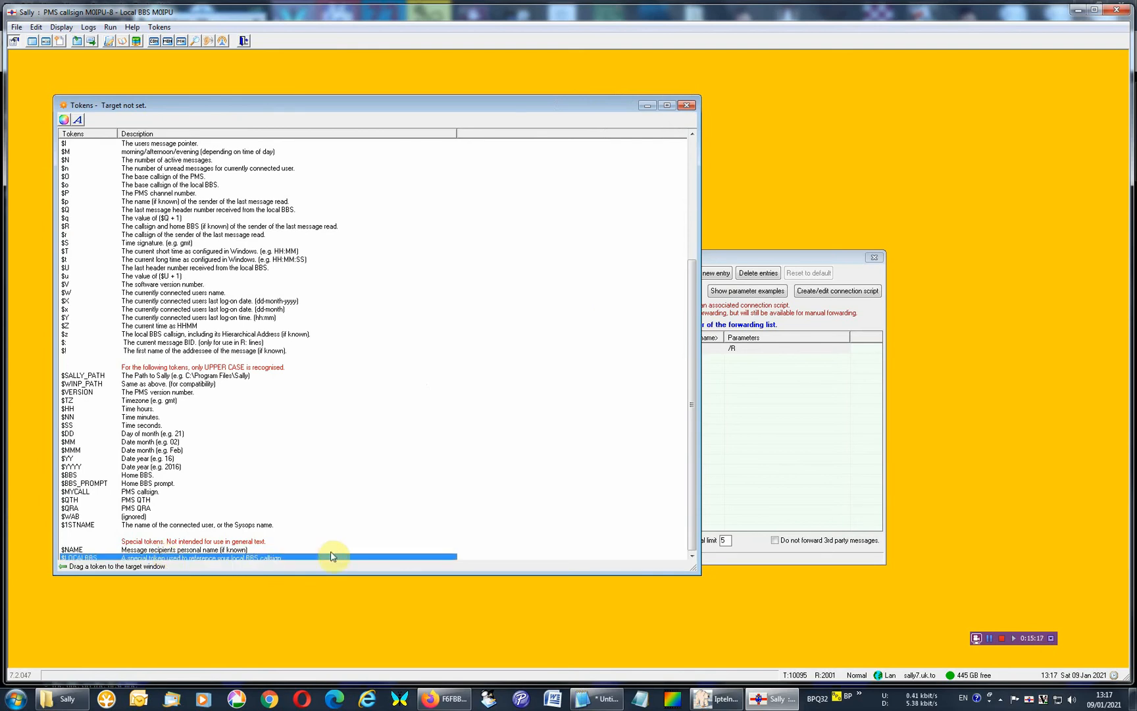
{"action": "left_click", "coordinate": [688, 106]}
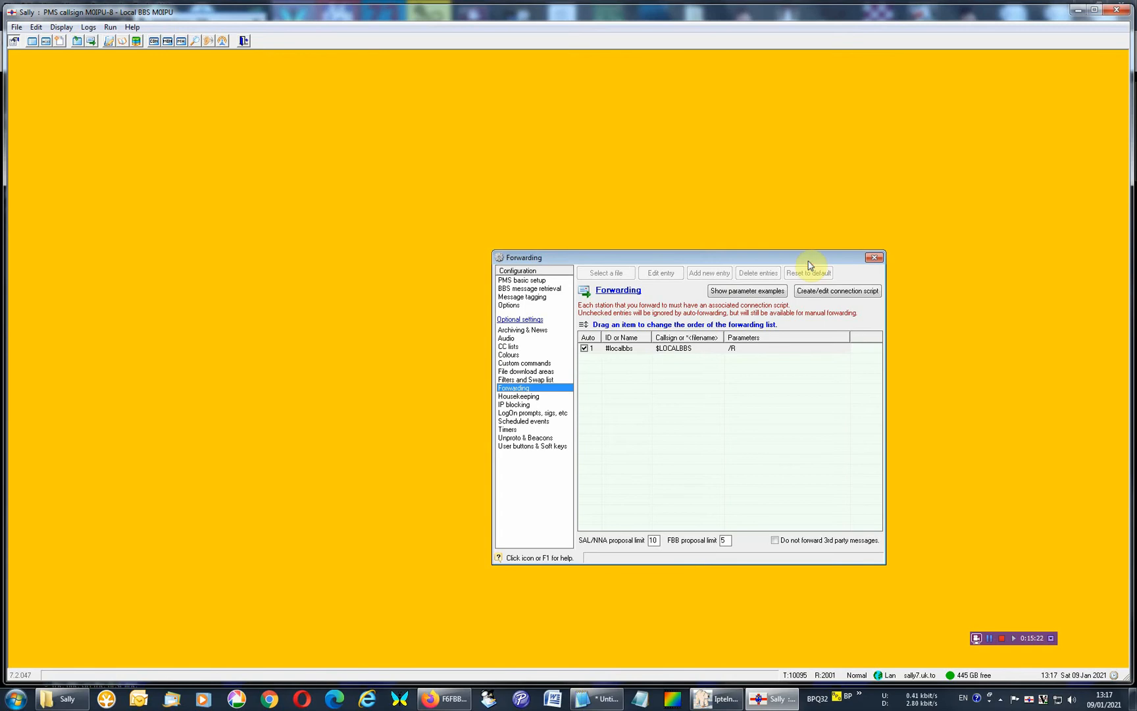
Move the configuration window clear, open the BBS headers list, and check the available commands for BBS listing, retrieval and forwarding.
{"action": "left_click_drag", "start_coordinate": [809, 264], "coordinate": [771, 341]}
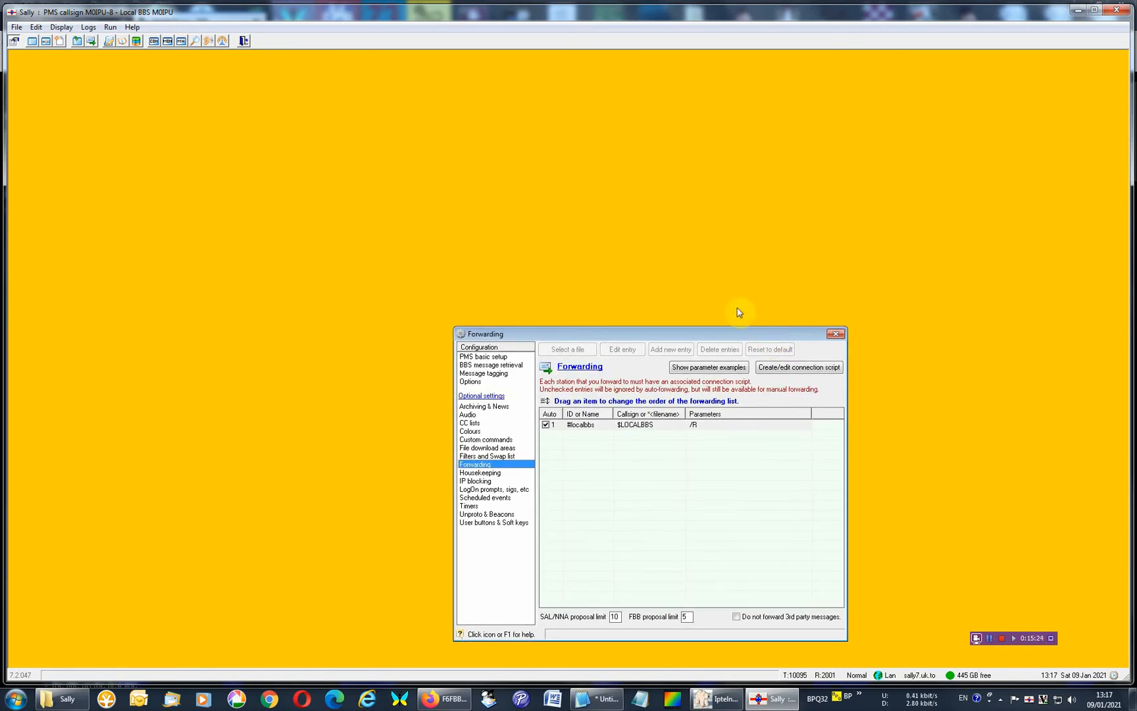
{"action": "left_click", "coordinate": [32, 43]}
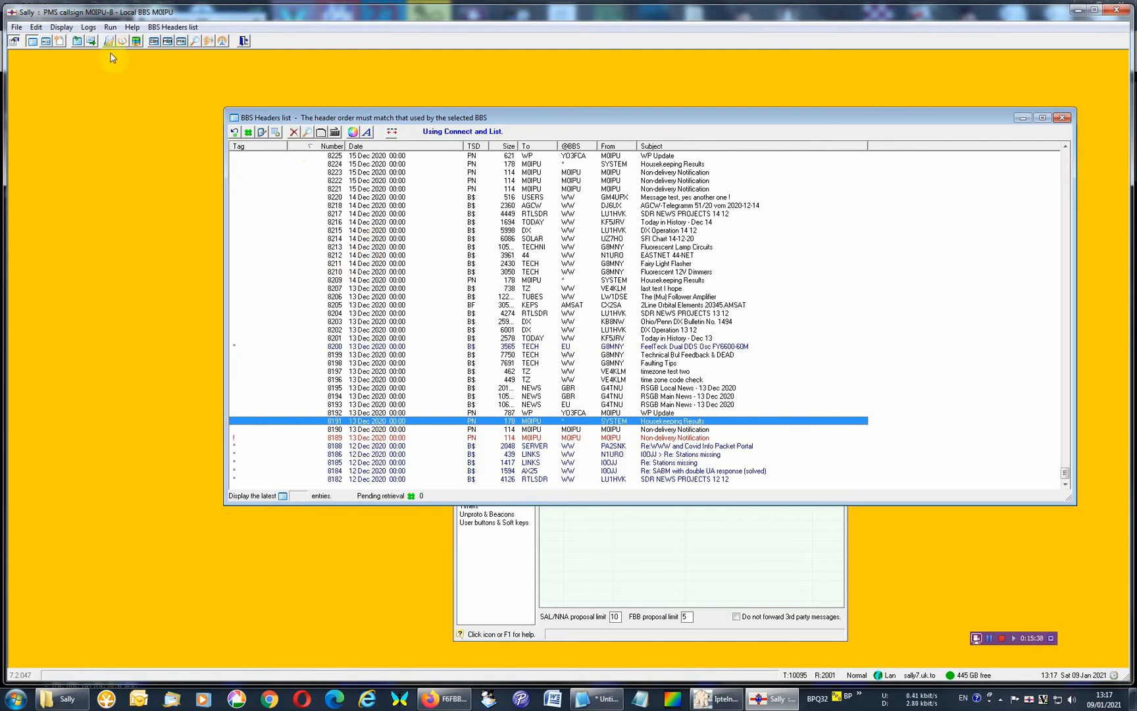
{"action": "left_click", "coordinate": [110, 27]}
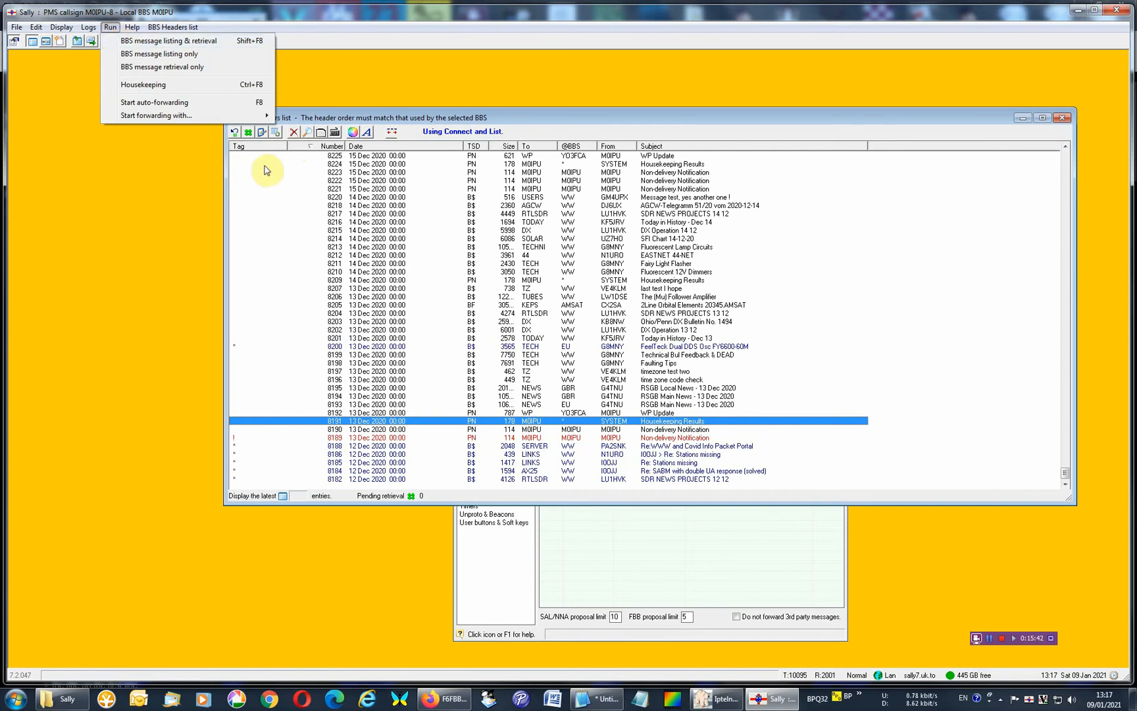
{"action": "left_click", "coordinate": [384, 248]}
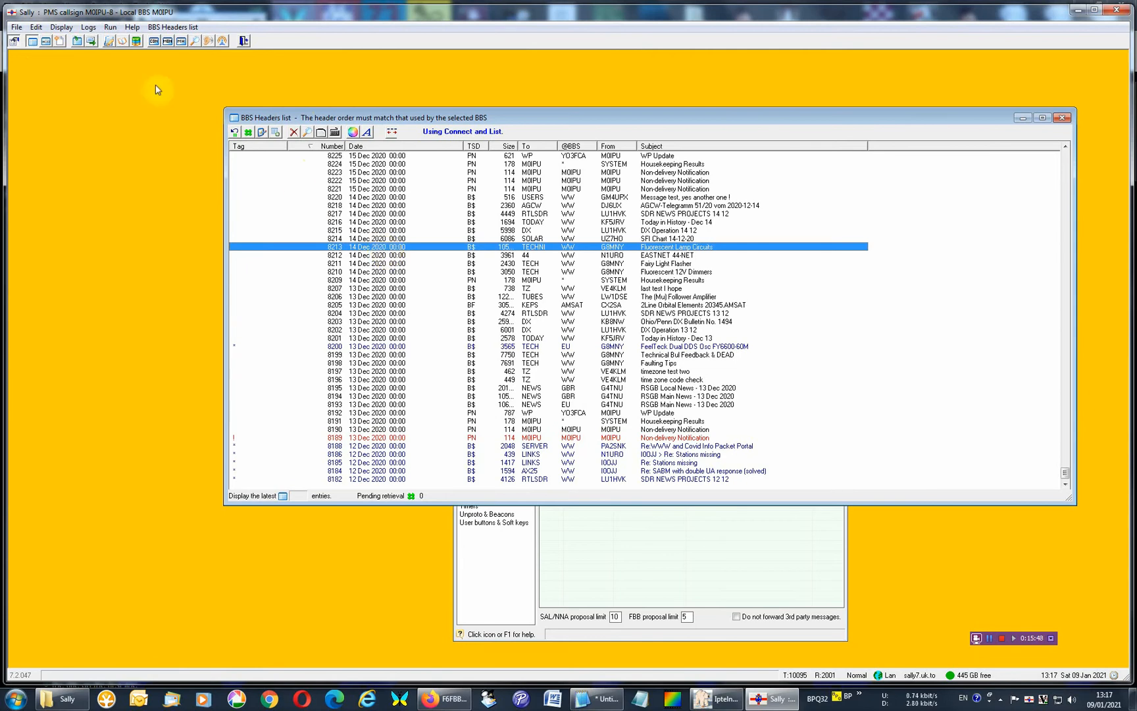
View the latest messages in the Message list, minimize it, and close the BBS headers list.
{"action": "left_click", "coordinate": [45, 41]}
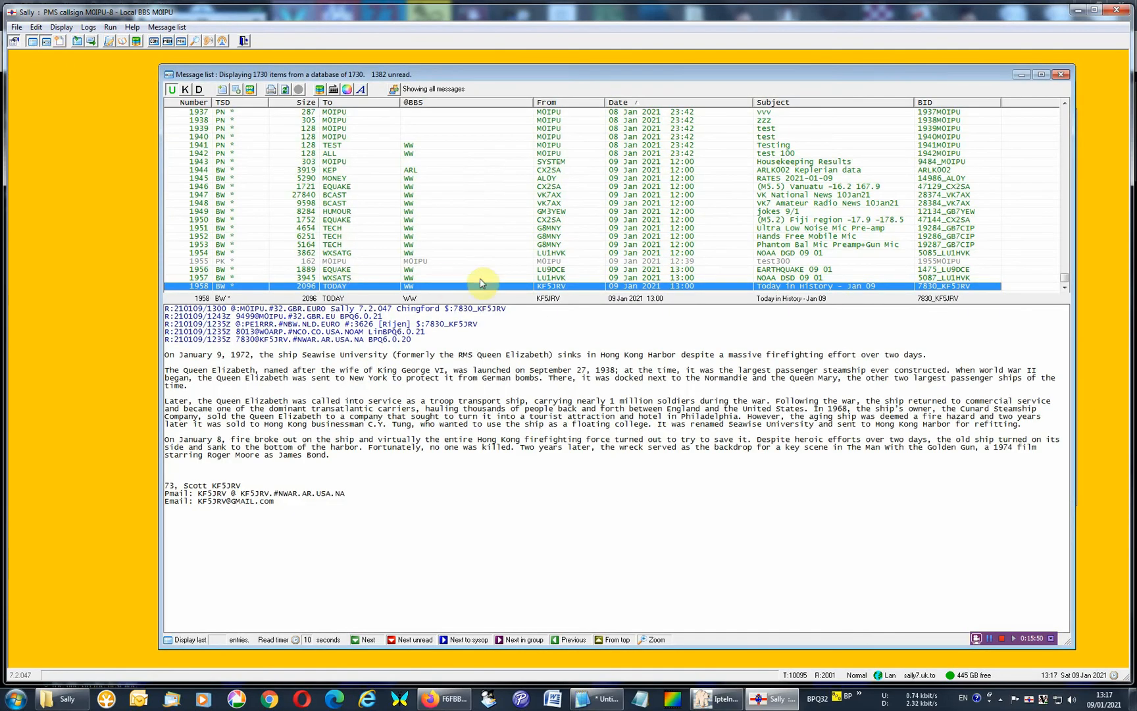
{"action": "left_click", "coordinate": [1065, 288]}
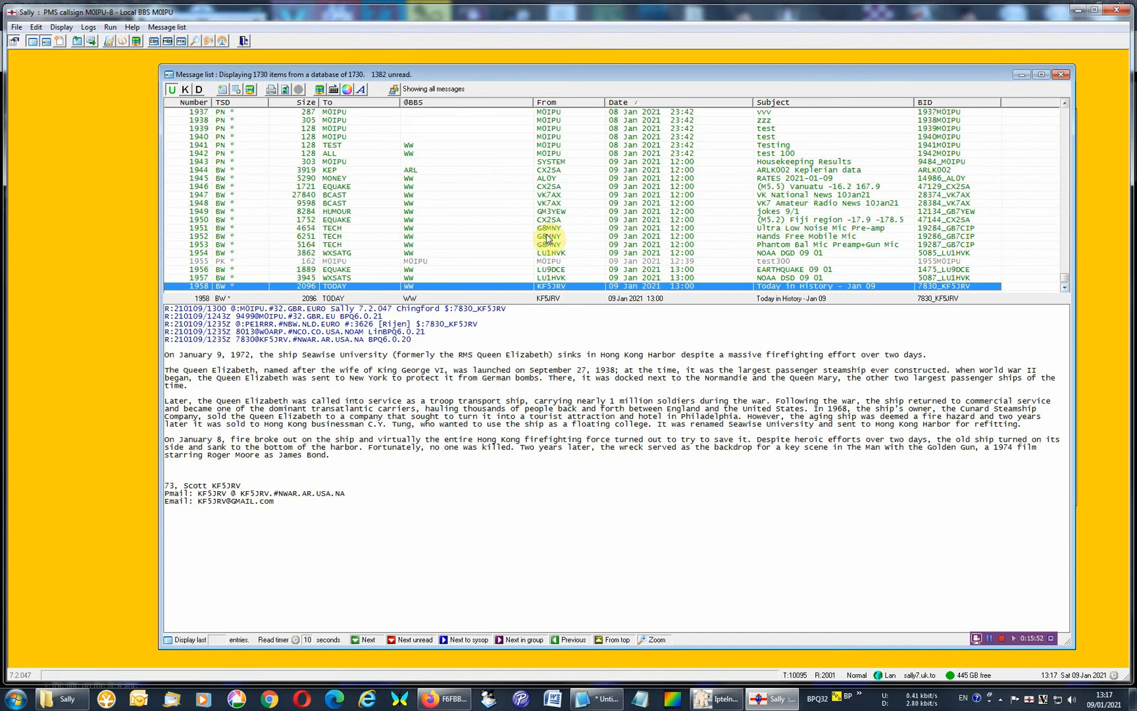
{"action": "left_click", "coordinate": [333, 88]}
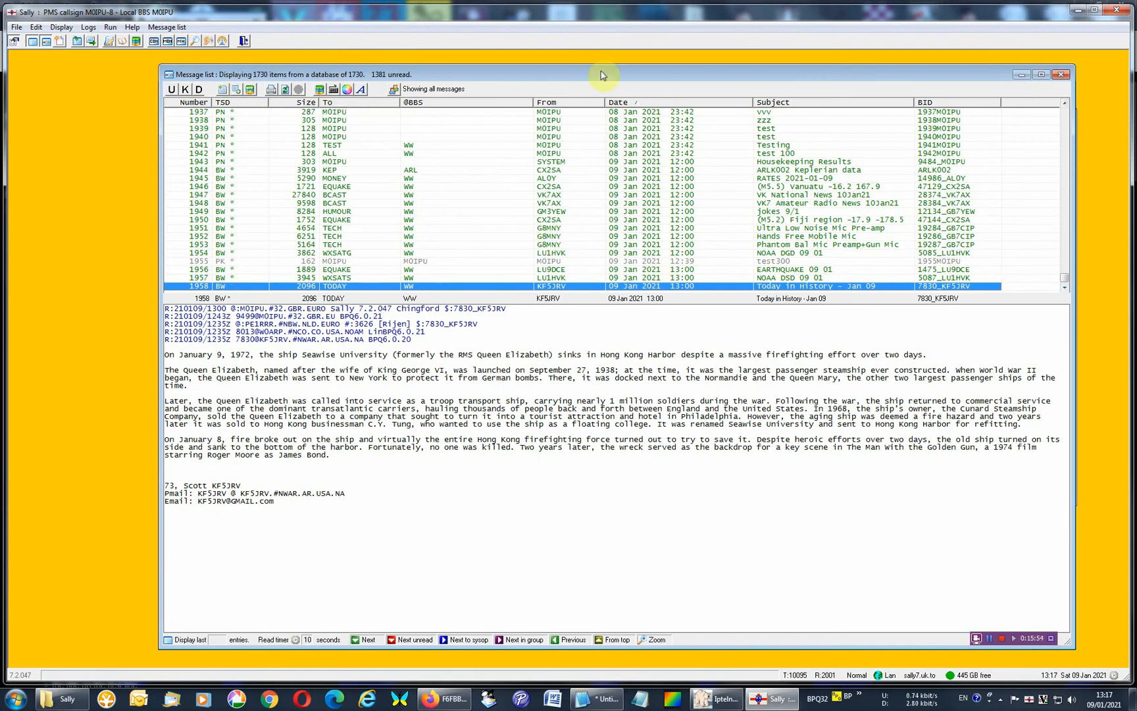
{"action": "left_click", "coordinate": [1021, 74]}
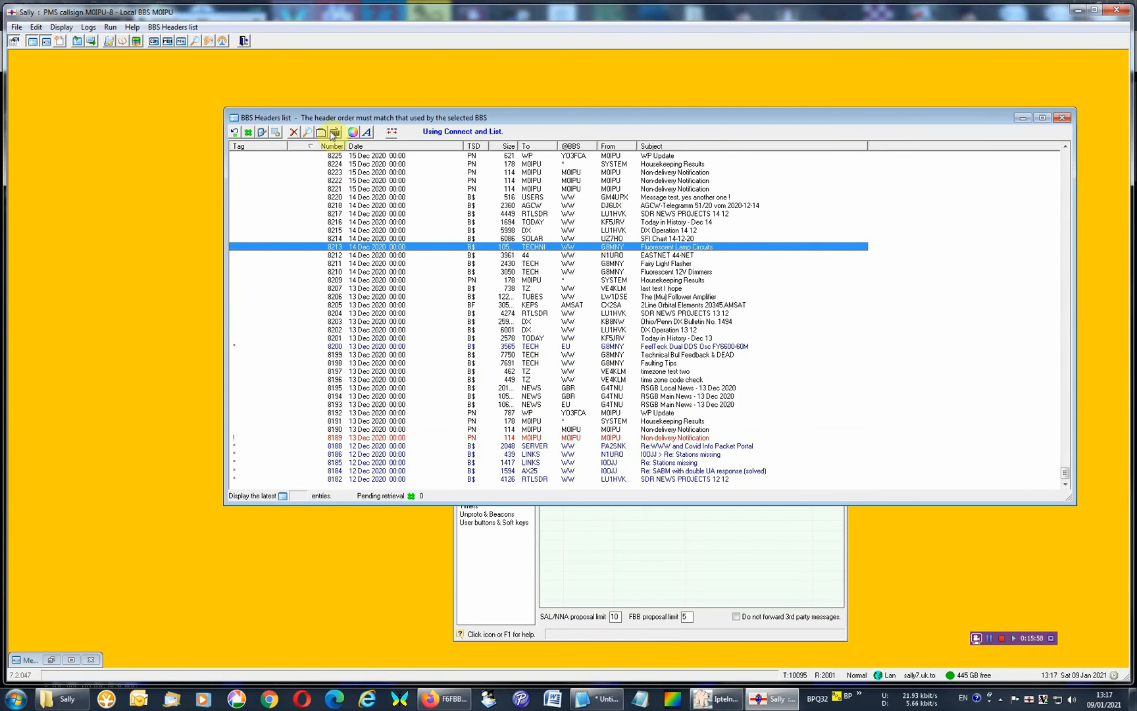
{"action": "left_click", "coordinate": [1064, 120]}
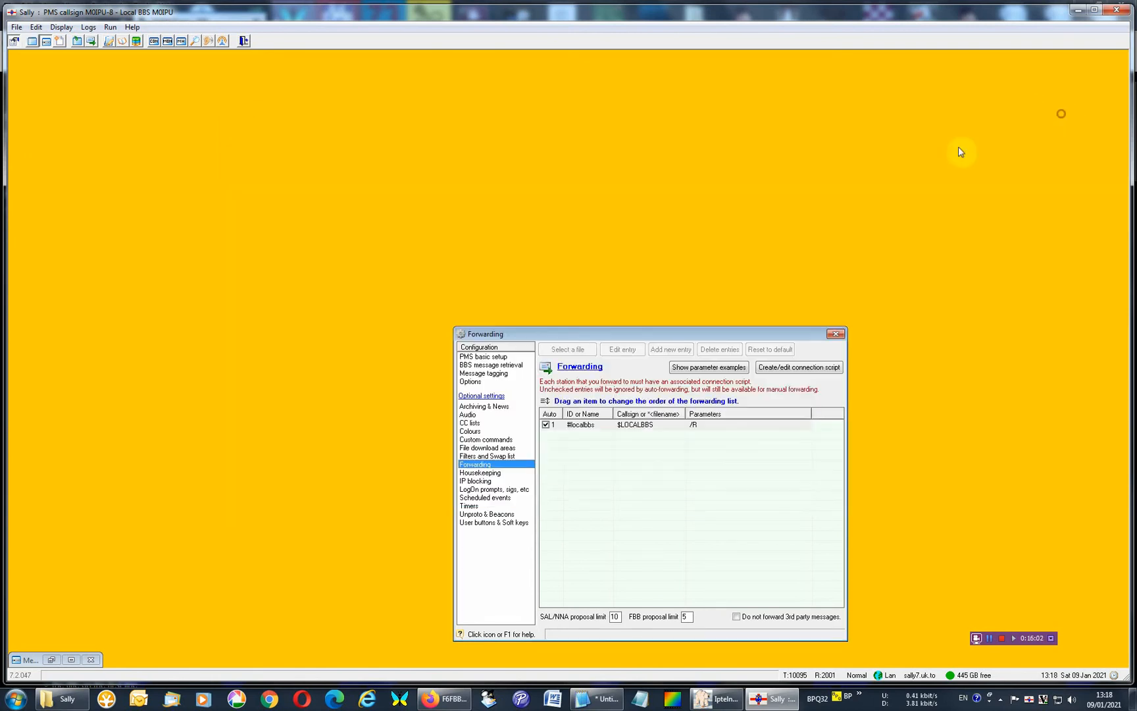
Restore the Message list, open a blank new message to examine the message creator, and close it unsent.
{"action": "left_click", "coordinate": [57, 659]}
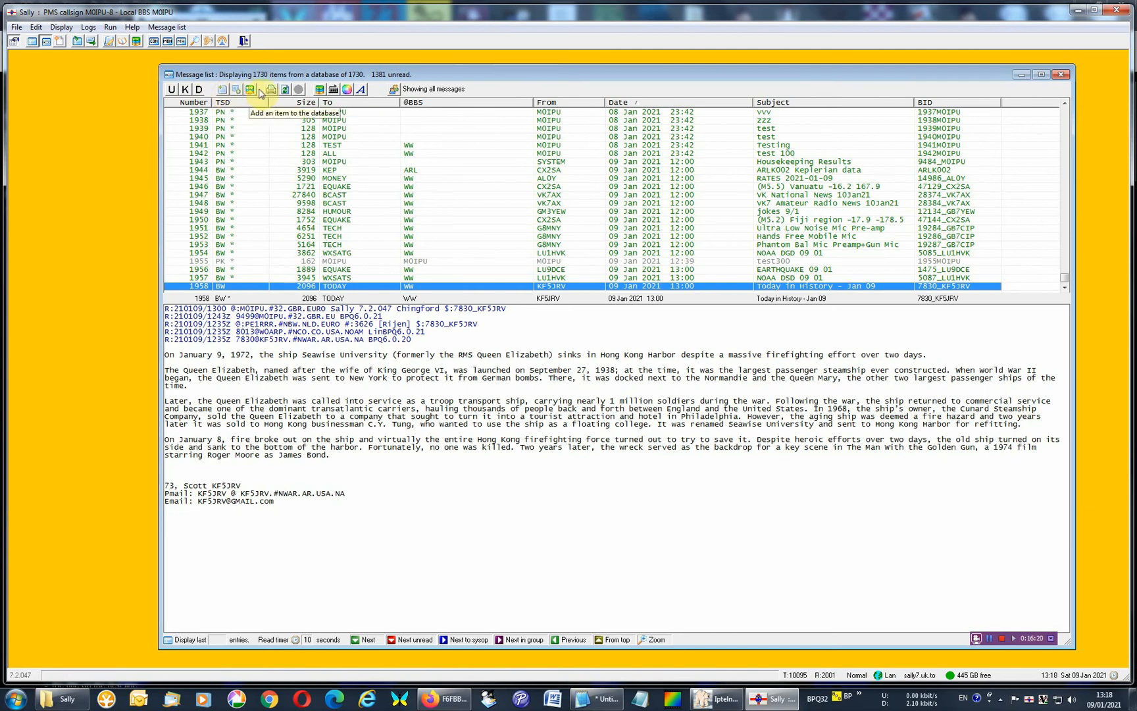
{"action": "left_click", "coordinate": [225, 95]}
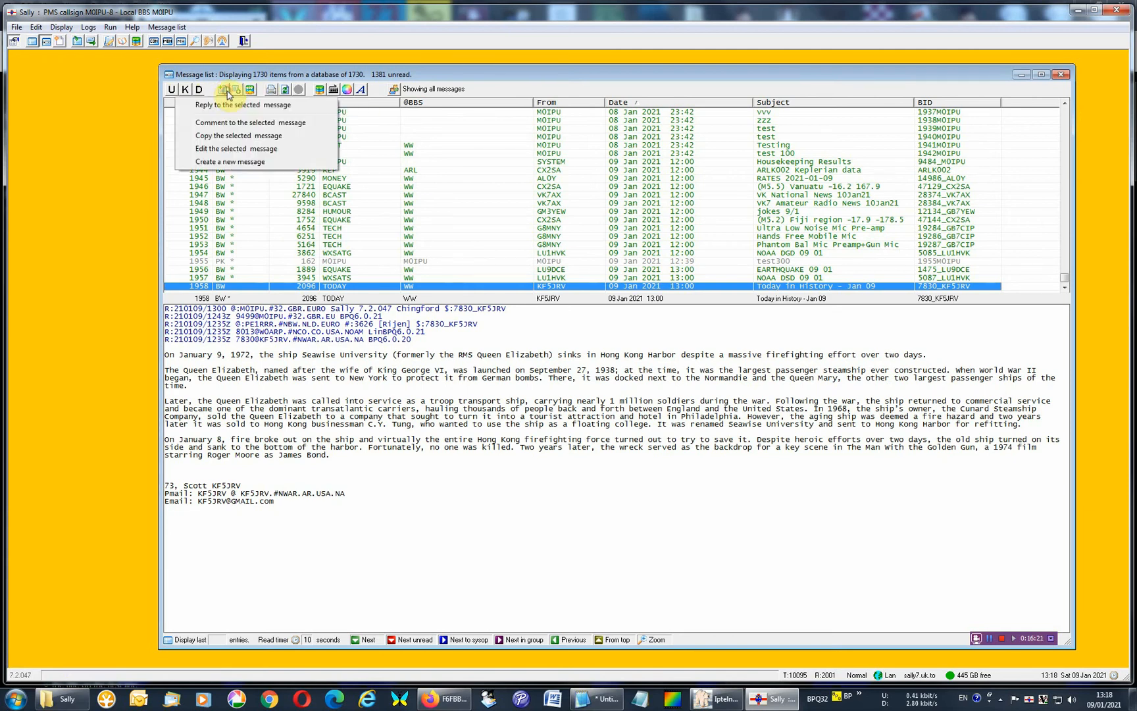
{"action": "left_click", "coordinate": [248, 162]}
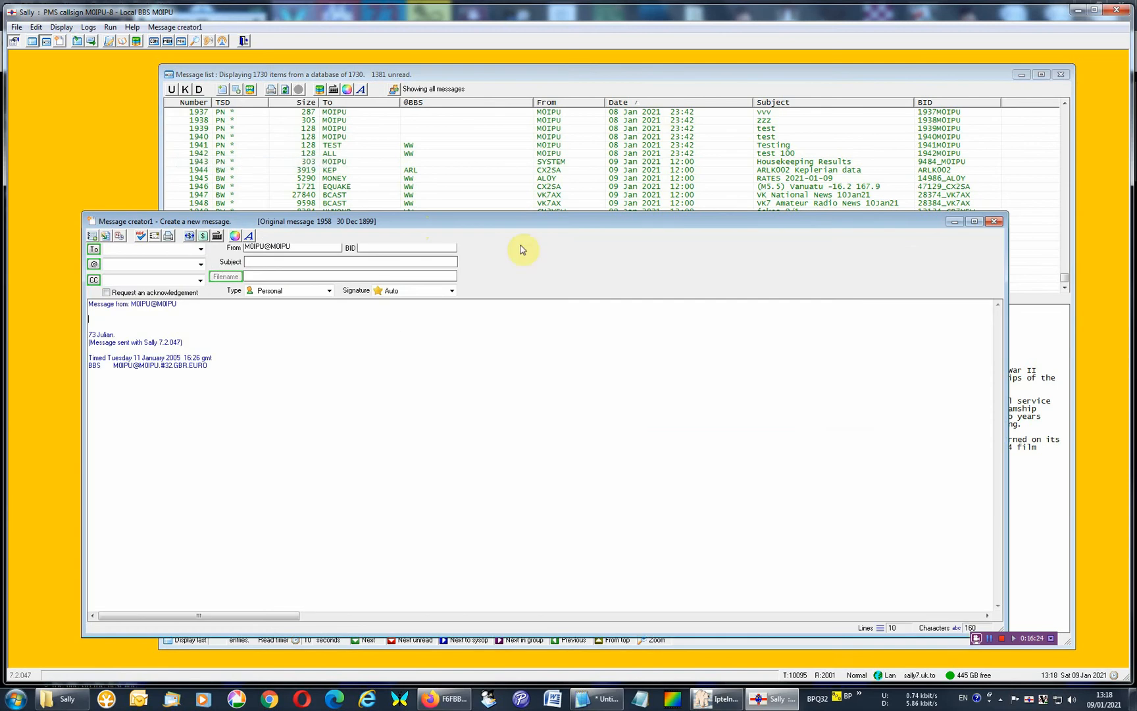
{"action": "left_click", "coordinate": [994, 221]}
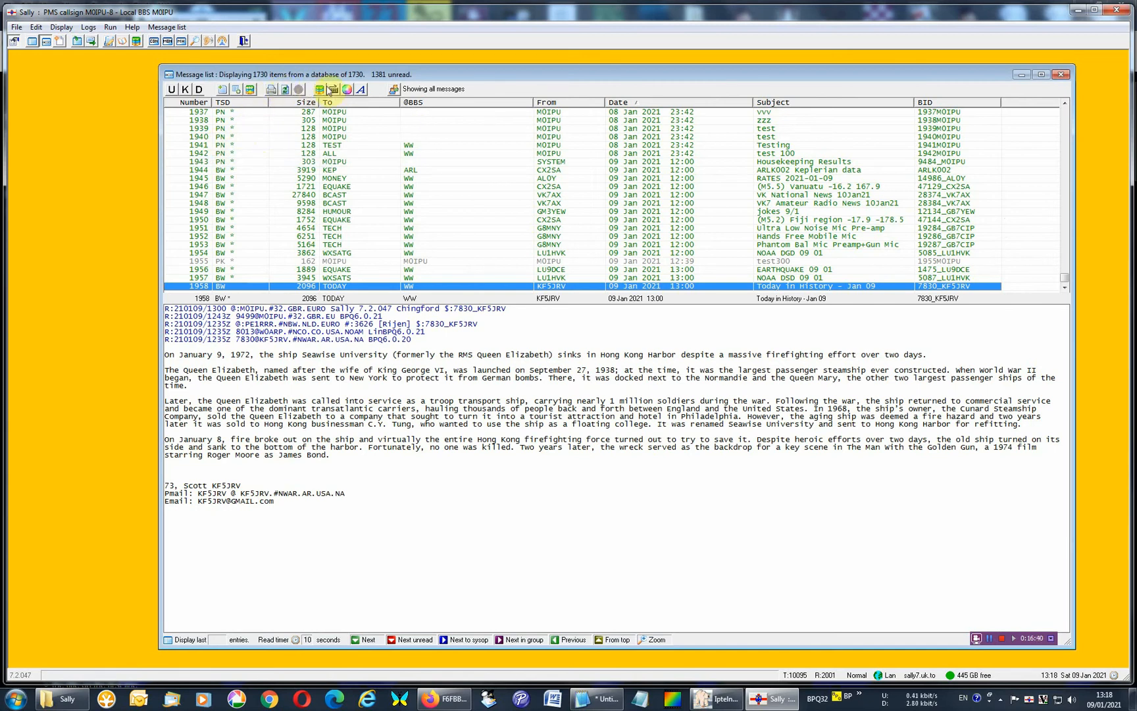
Check the Message list font choices, and browse recent messages up to the circuit diagram in "Phantom Bal Mic Preamp+Gun Mic".
{"action": "left_click", "coordinate": [360, 89]}
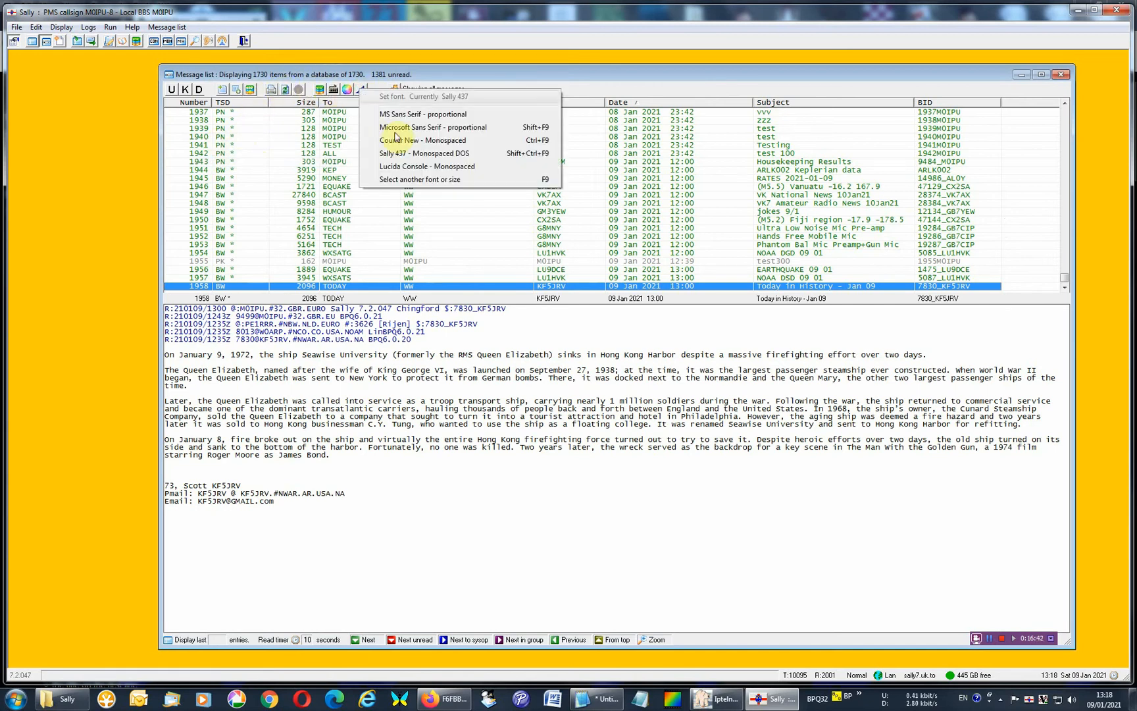
{"action": "left_click", "coordinate": [427, 418]}
{"action": "left_click", "coordinate": [358, 287]}
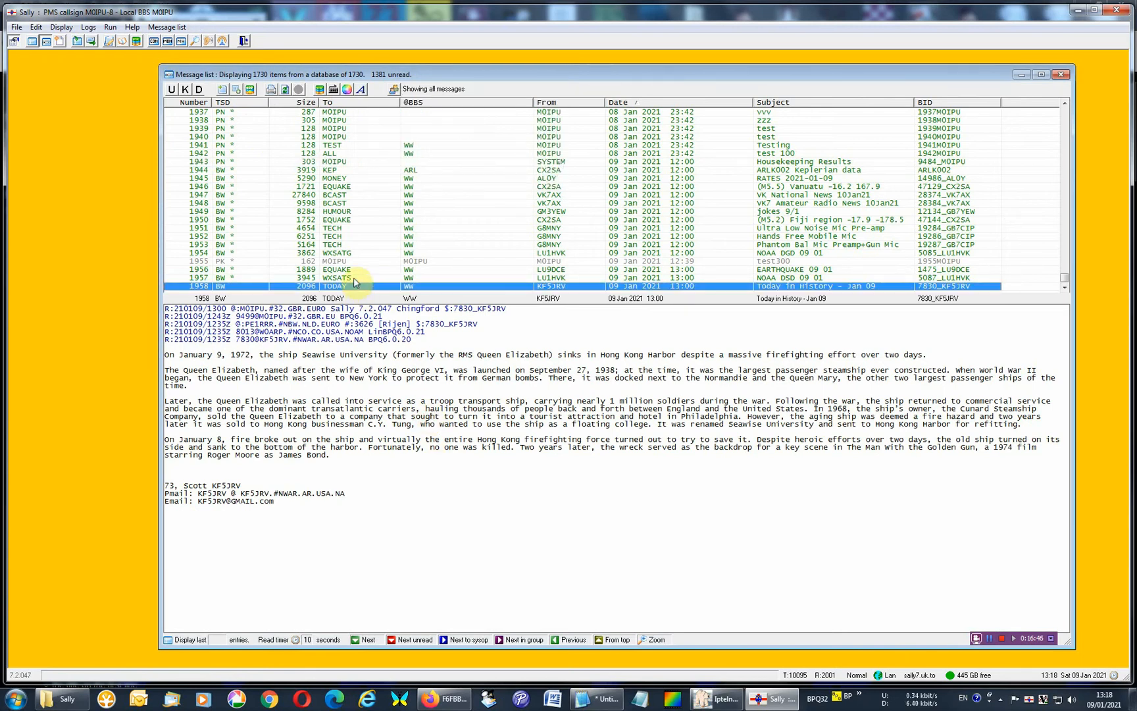
{"action": "left_click", "coordinate": [354, 279]}
{"action": "left_click", "coordinate": [355, 270]}
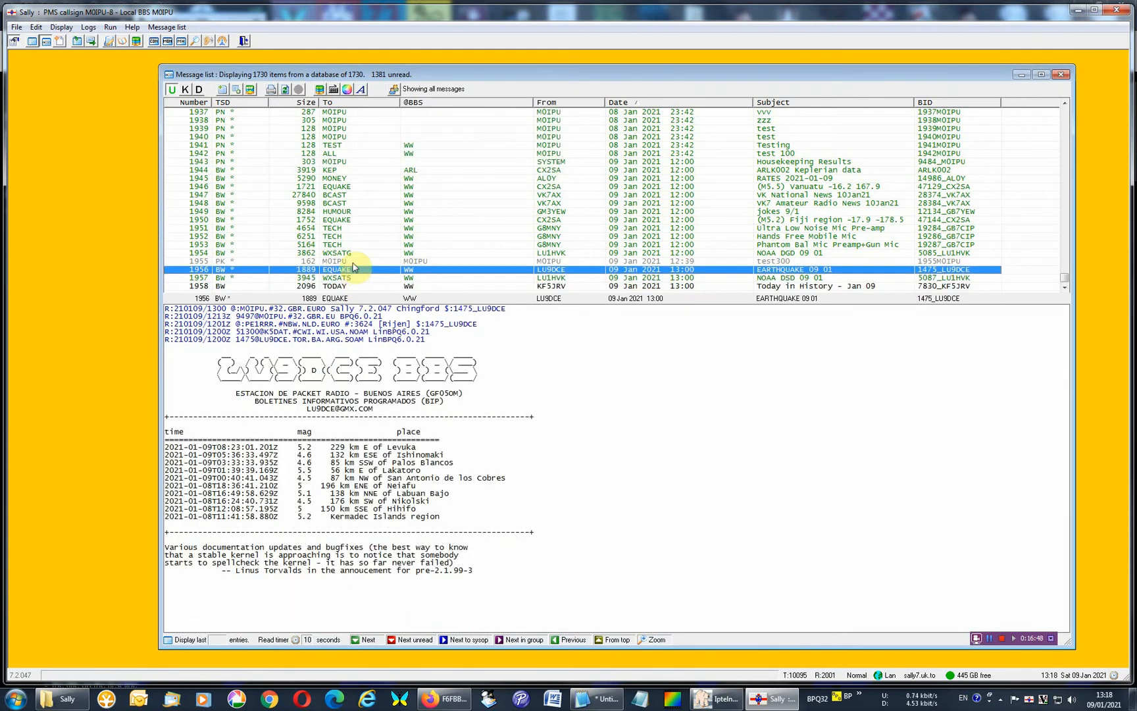
{"action": "left_click", "coordinate": [352, 261]}
{"action": "left_click", "coordinate": [349, 254]}
{"action": "left_click", "coordinate": [349, 246]}
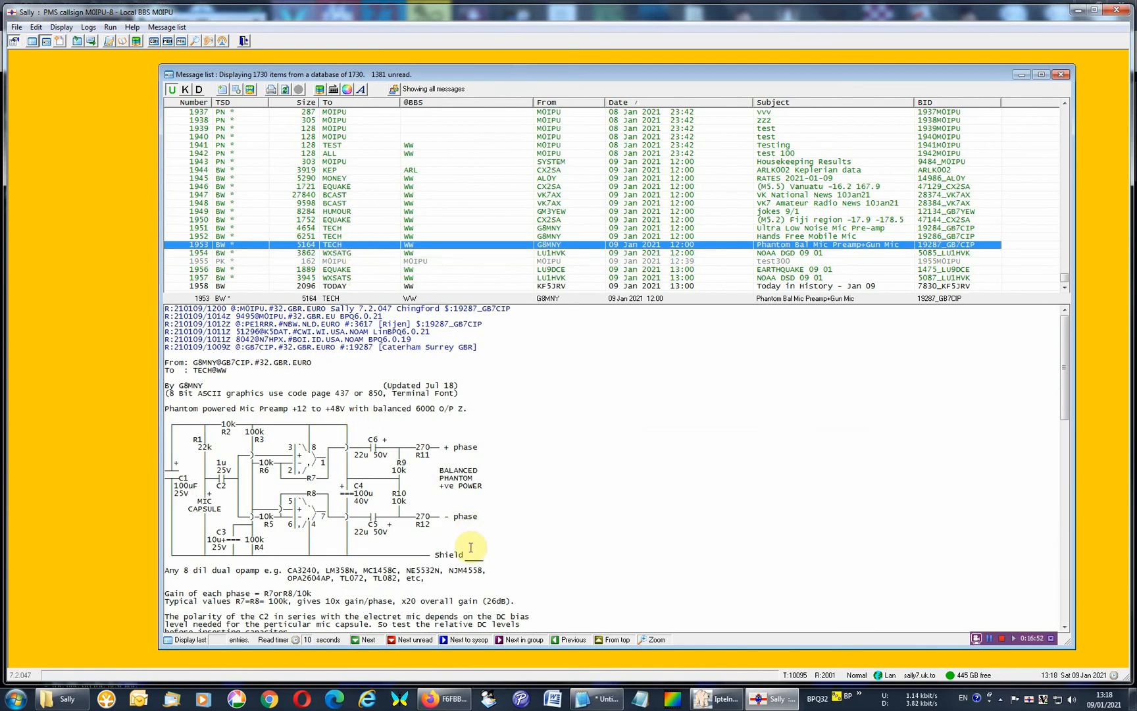
{"action": "left_click_drag", "start_coordinate": [469, 555], "coordinate": [217, 398]}
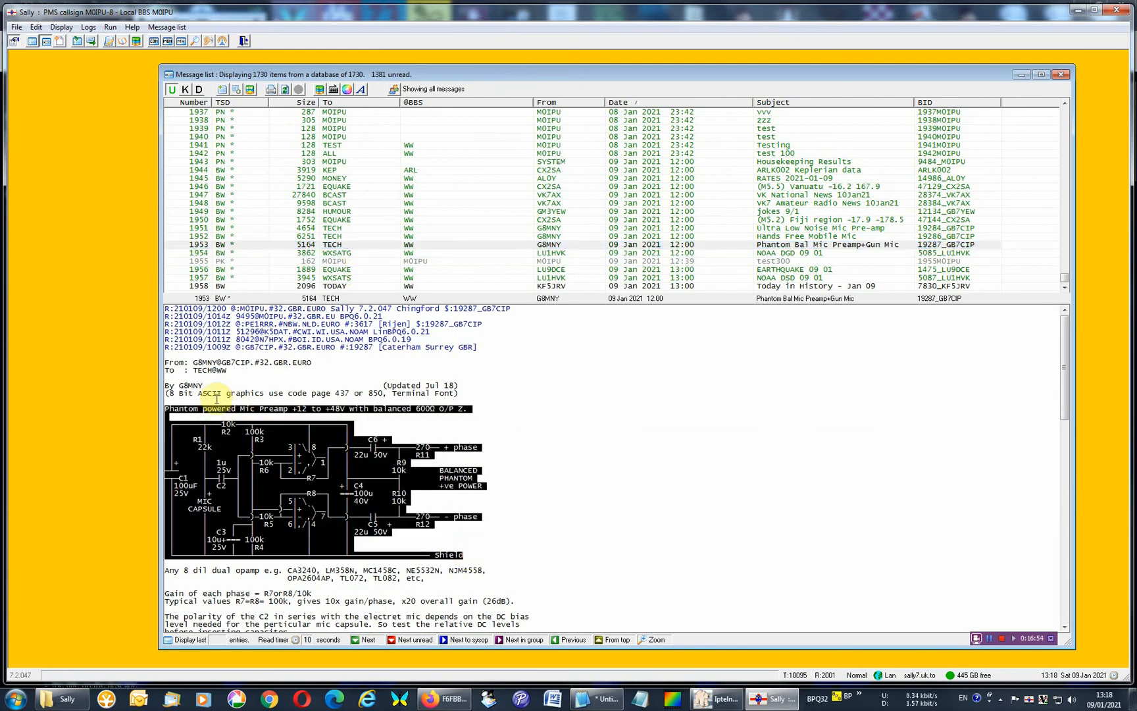
{"action": "left_click", "coordinate": [297, 392]}
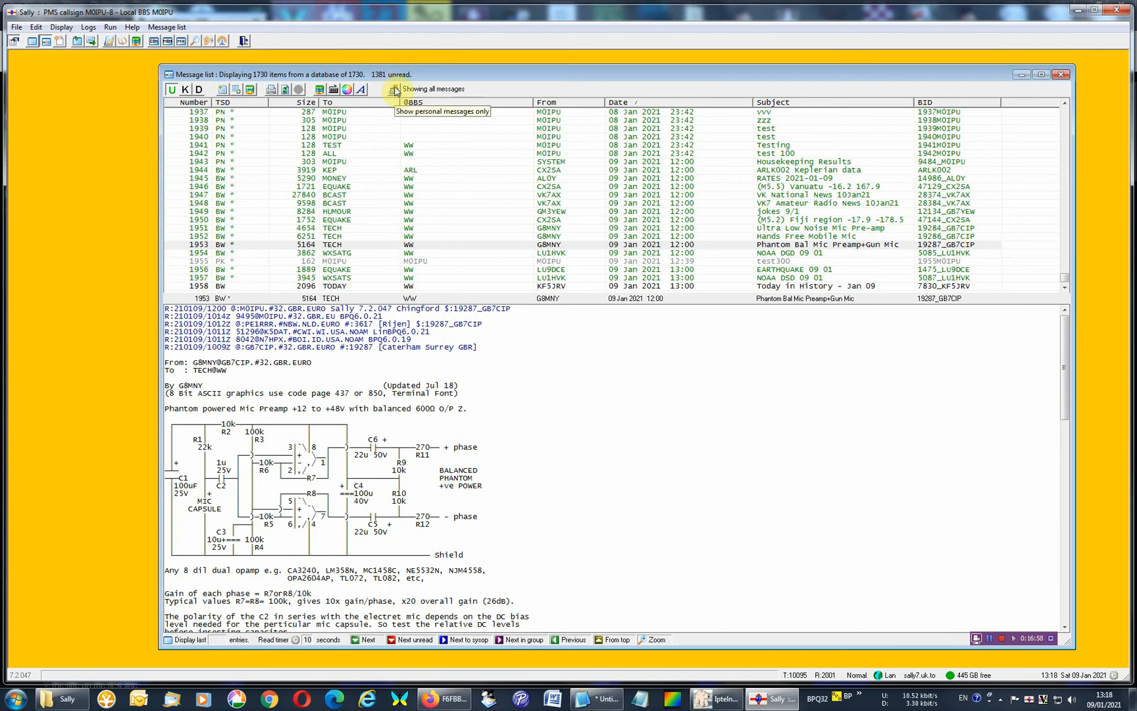
Check the Message list font choices, and highlight the routing header lines of the "Phantom Bal Mic Preamp+Gun Mic" message.
{"action": "left_click", "coordinate": [360, 89]}
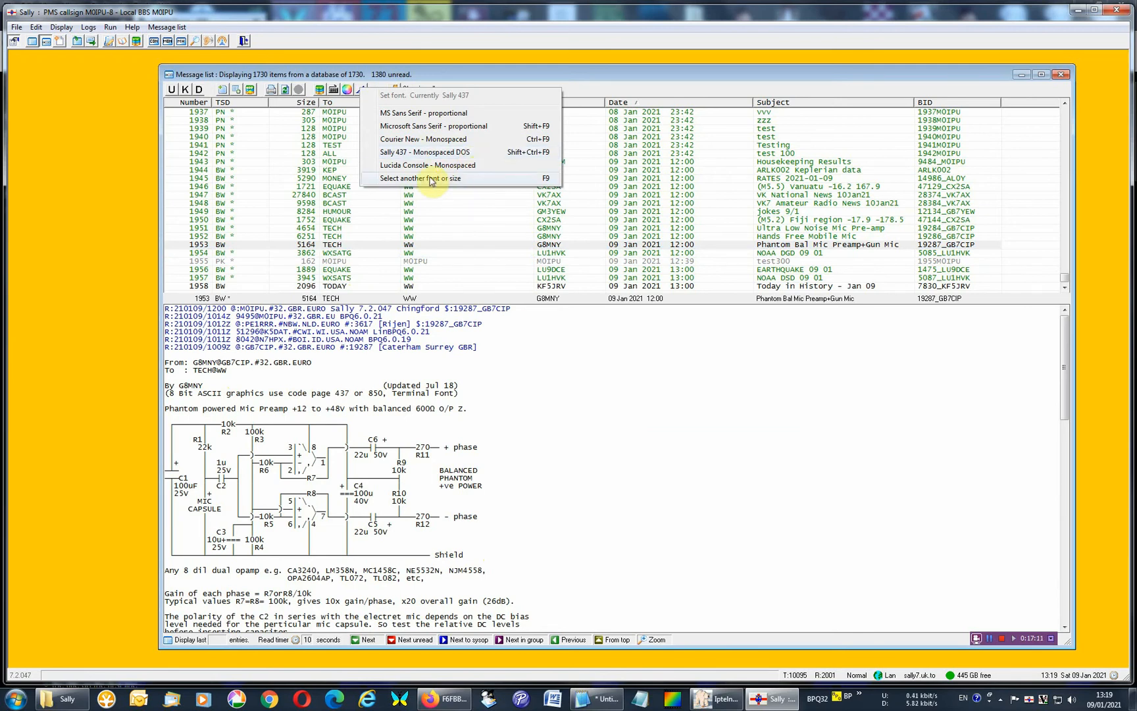
{"action": "left_click", "coordinate": [471, 499]}
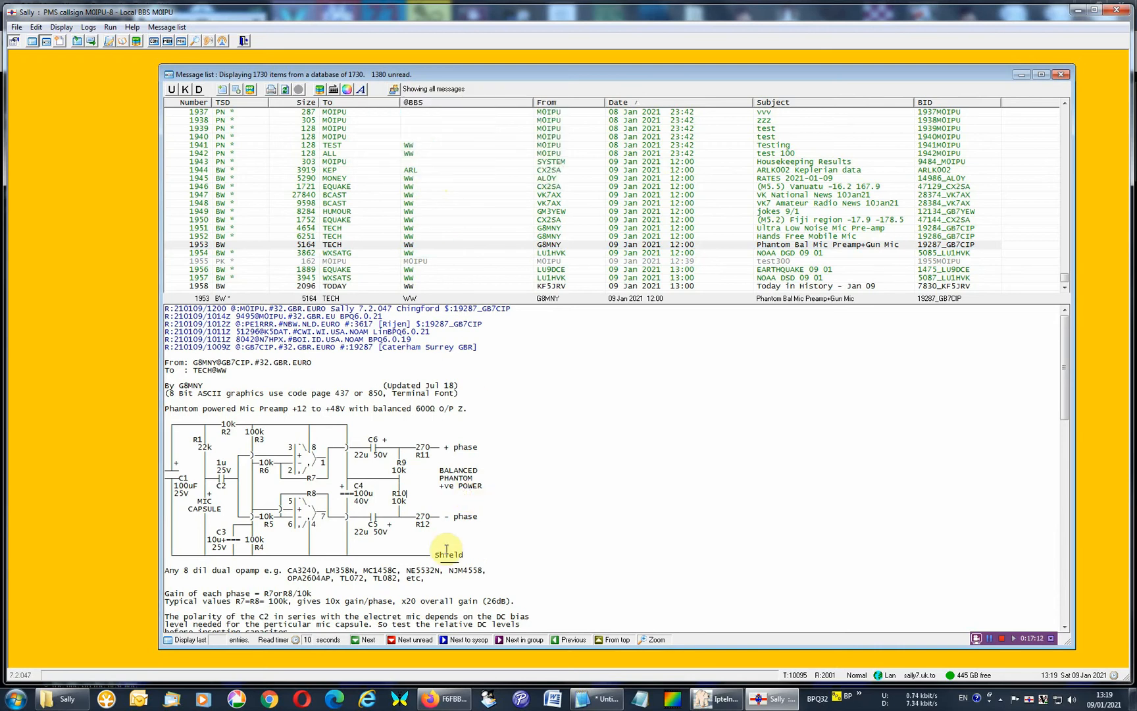
{"action": "left_click", "coordinate": [486, 556]}
{"action": "left_click_drag", "start_coordinate": [442, 539], "coordinate": [238, 406]}
{"action": "left_click", "coordinate": [267, 408]}
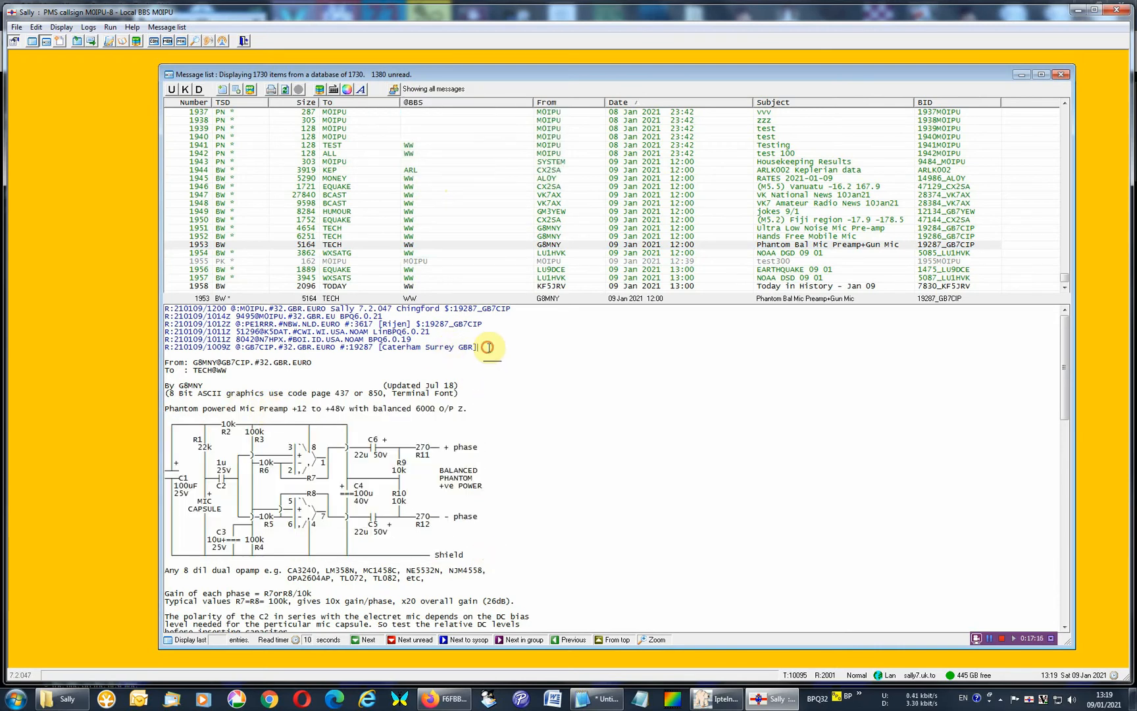
{"action": "left_click_drag", "start_coordinate": [490, 347], "coordinate": [191, 293]}
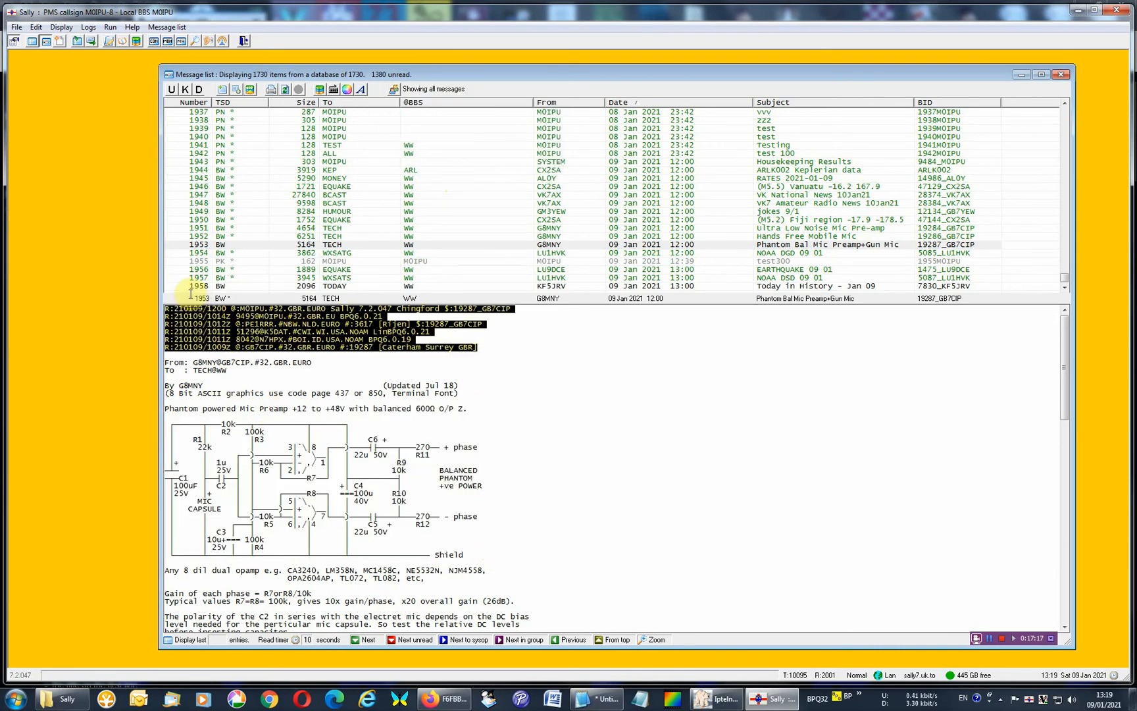
{"action": "left_click", "coordinate": [498, 364]}
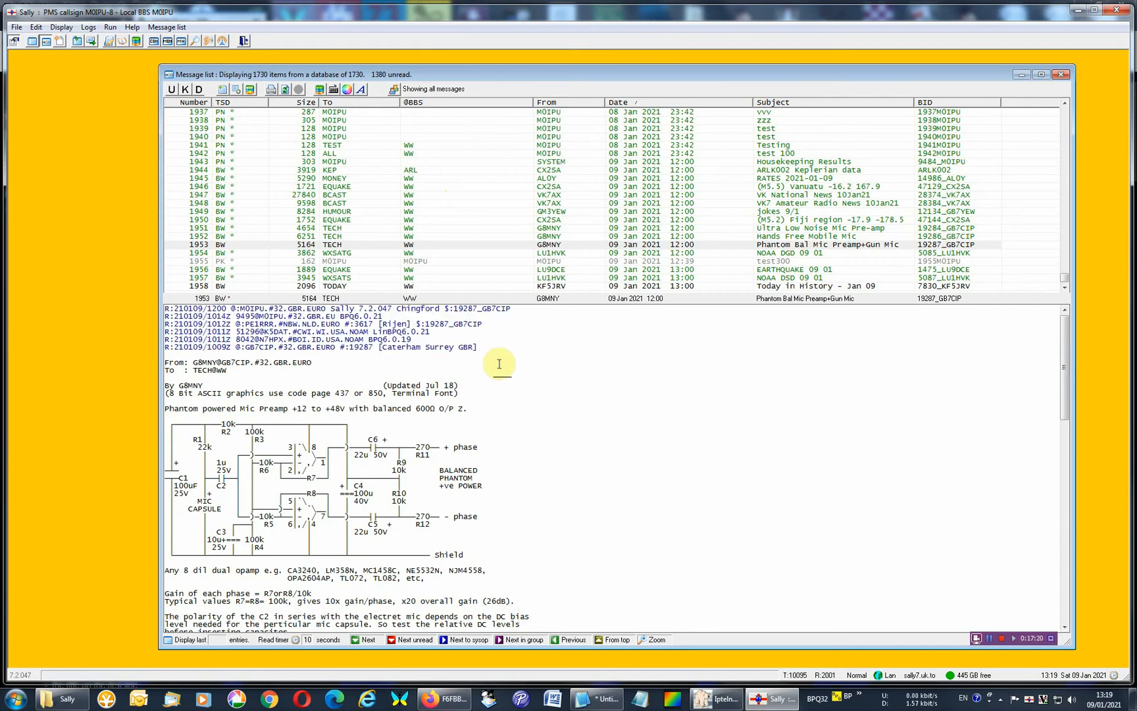
Toggle the open message's routing headers off and on repeatedly, leaving them displayed.
{"action": "key", "text": "h"}
{"action": "key", "text": "h"}
{"action": "key", "text": "h"}
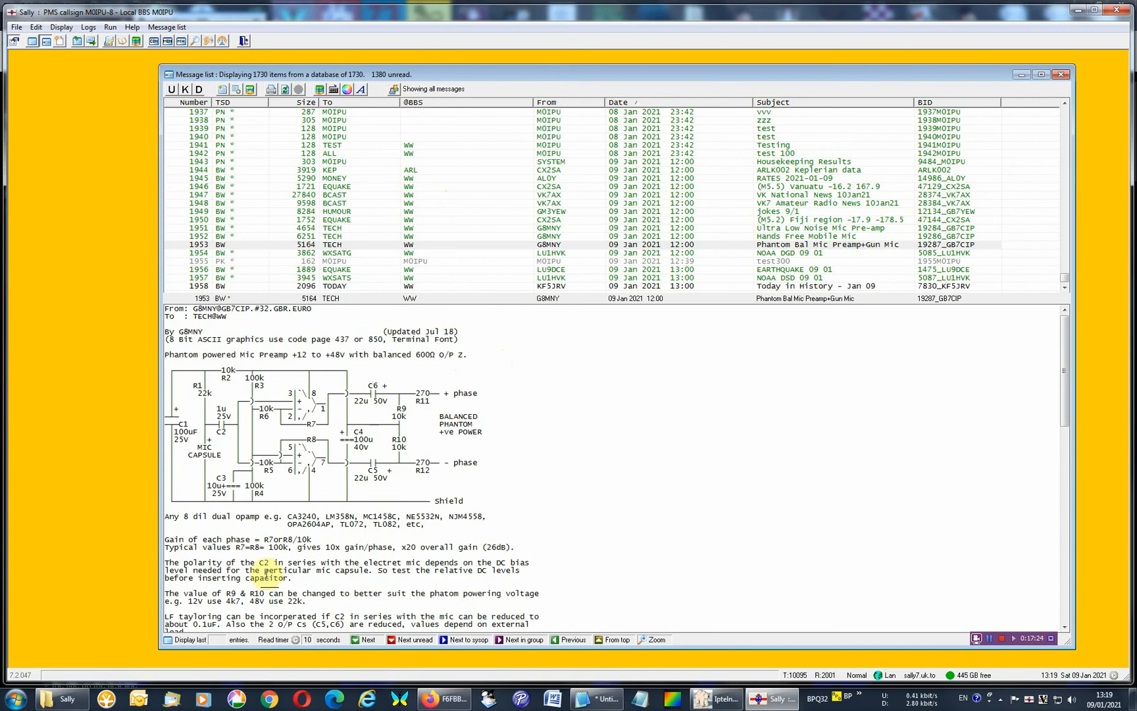
{"action": "key", "text": "h"}
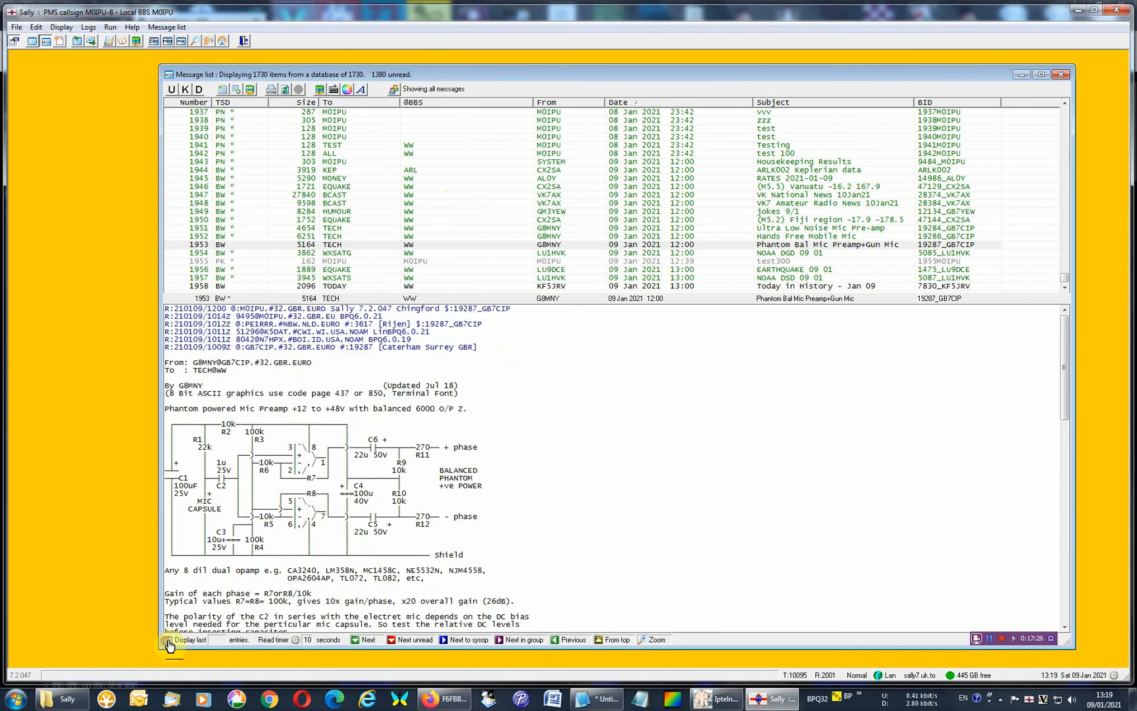
{"action": "key", "text": "h"}
{"action": "key", "text": "h"}
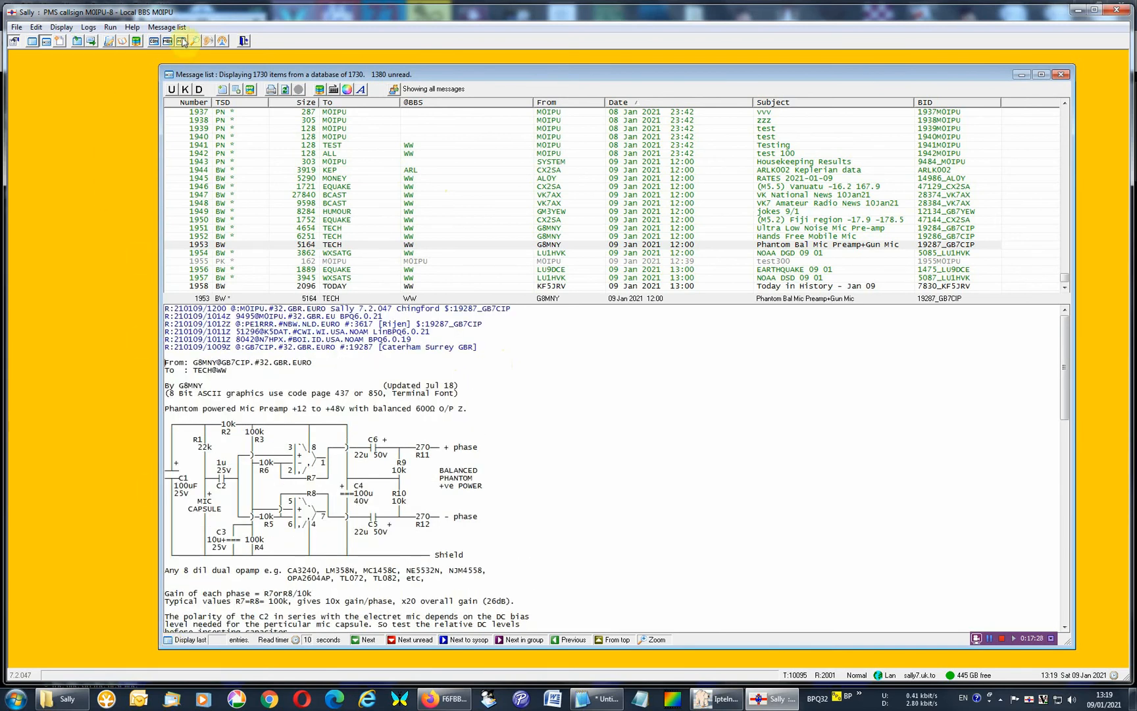
Close and reopen the Message list, examine its available commands and display options, and close the list again.
{"action": "left_click", "coordinate": [1066, 75]}
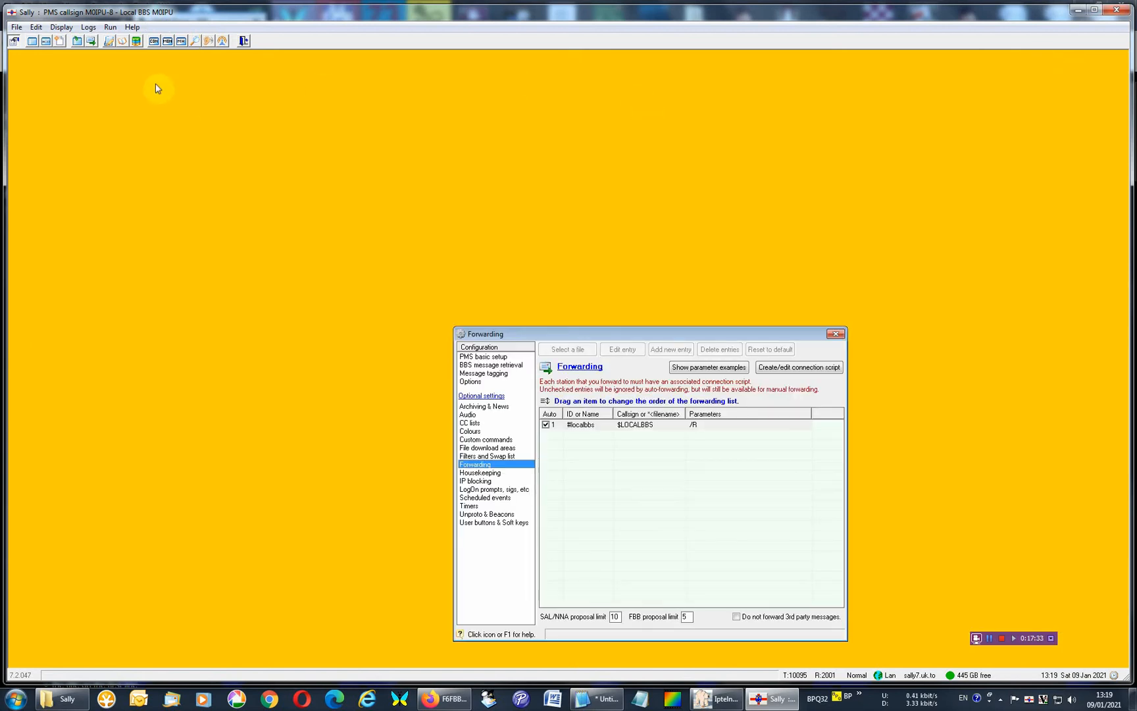
{"action": "left_click", "coordinate": [47, 42]}
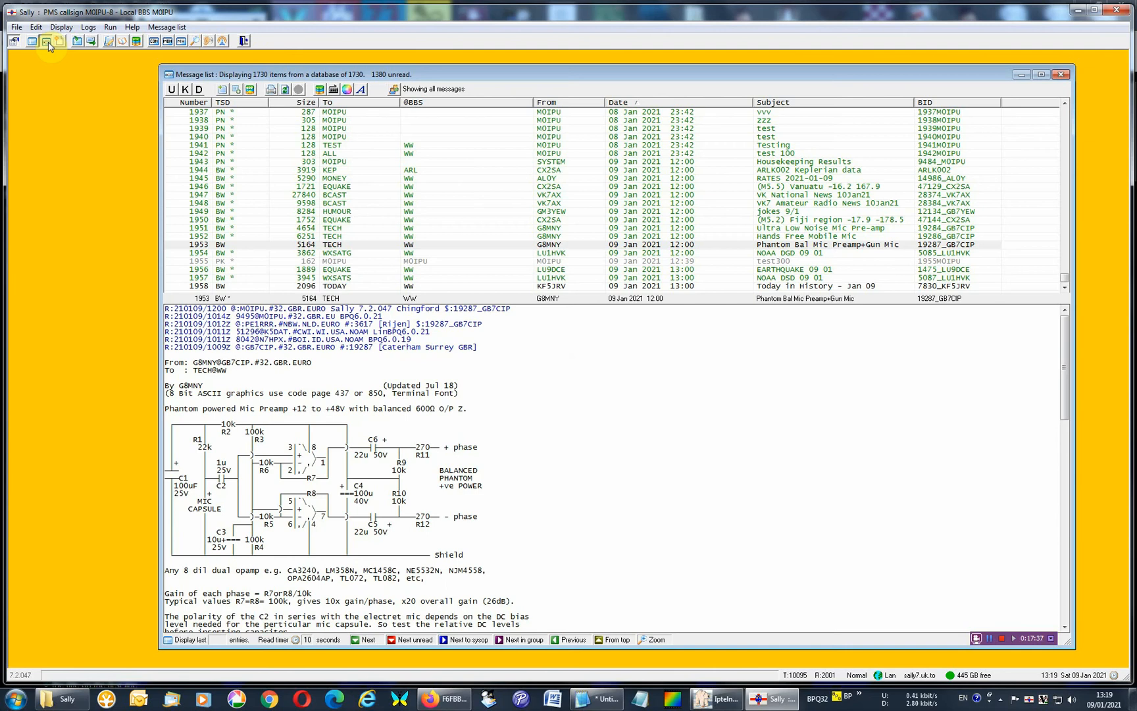
{"action": "left_click", "coordinate": [172, 28]}
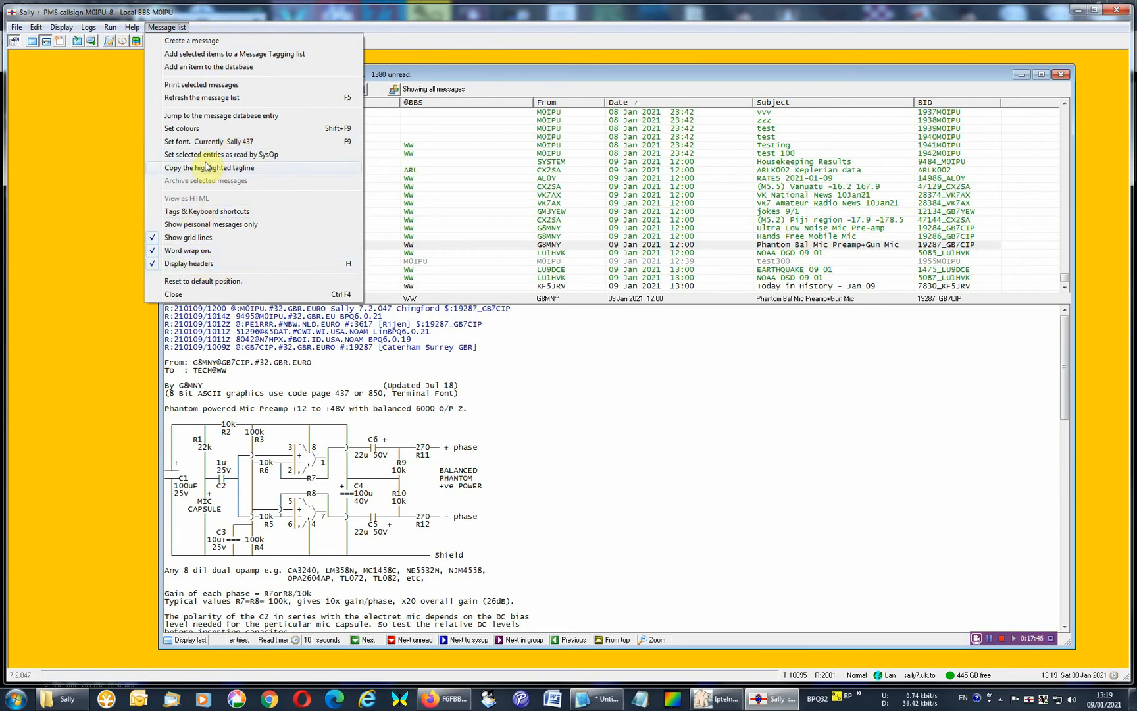
{"action": "left_click", "coordinate": [476, 81]}
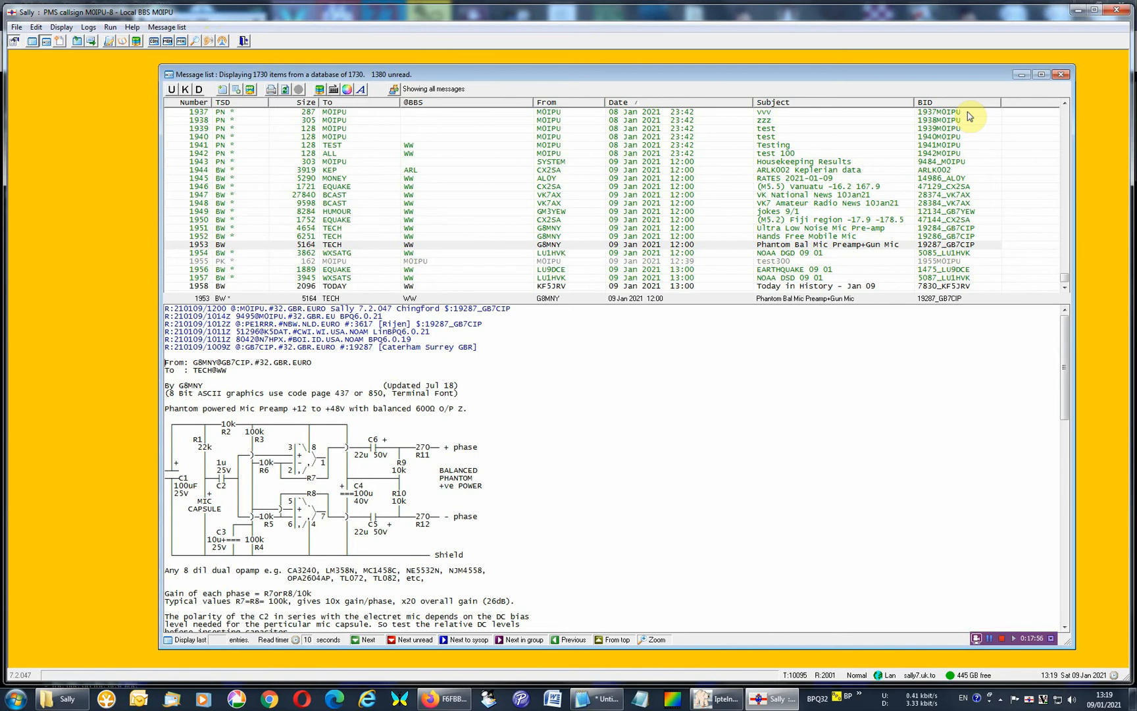
{"action": "left_click", "coordinate": [1060, 77]}
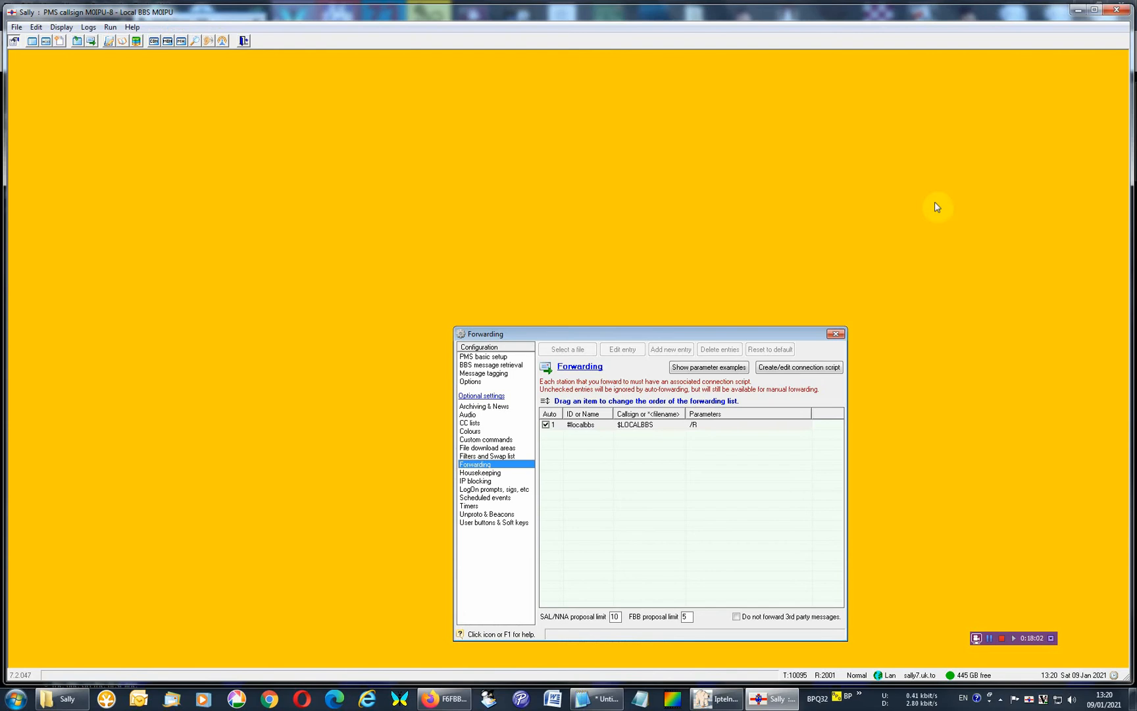
Check the commands for running BBS retrieval, housekeeping and auto-forwarding, including the stations available for manual forwarding.
{"action": "left_click", "coordinate": [551, 423]}
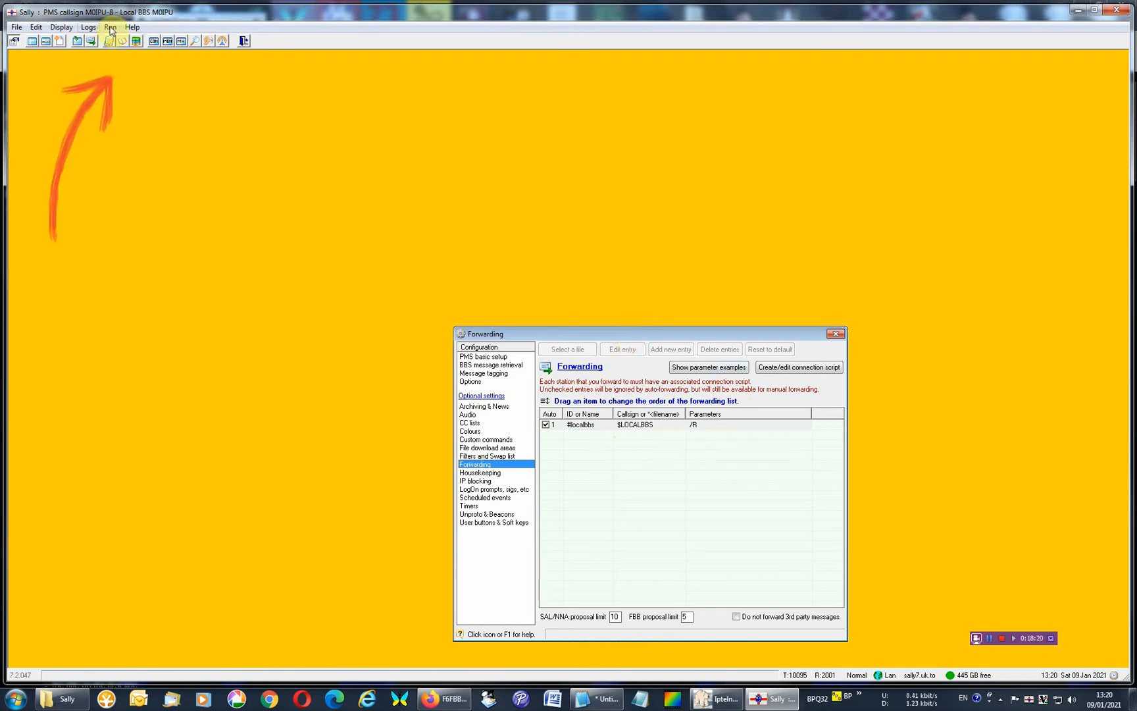
{"action": "left_click", "coordinate": [110, 27]}
{"action": "mouse_move", "coordinate": [134, 124]}
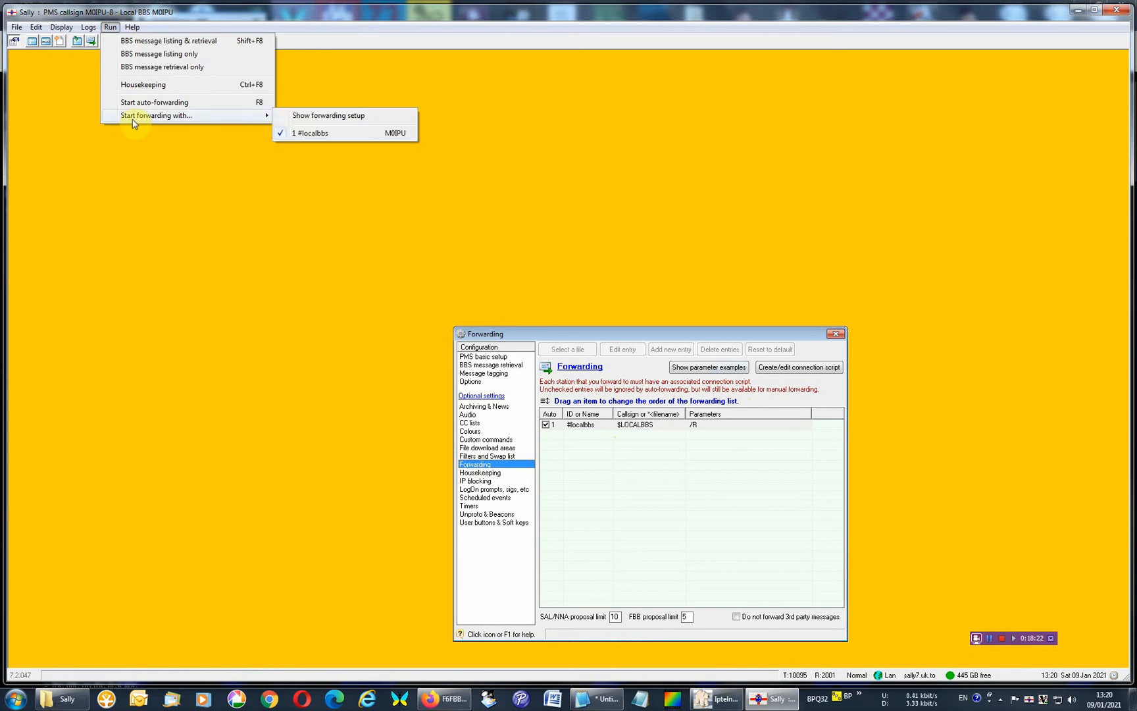
{"action": "left_click", "coordinate": [118, 183]}
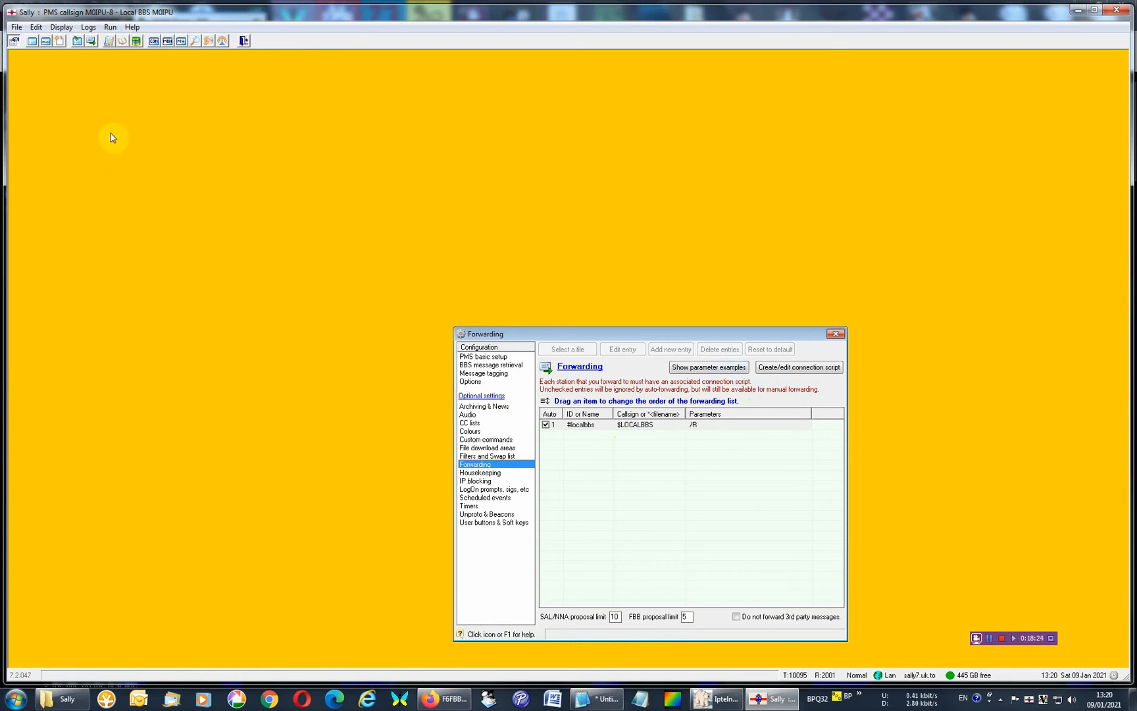
Open the Script editor showing the Telnet connection script for BPQ.
{"action": "left_click", "coordinate": [37, 27]}
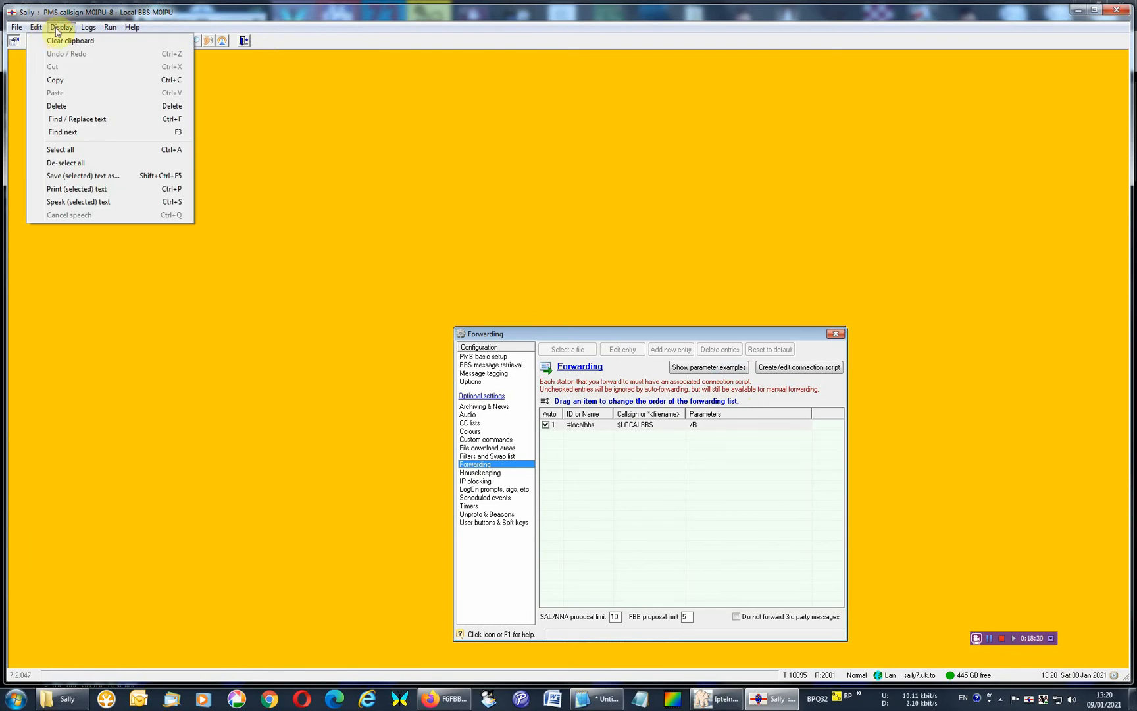
{"action": "mouse_move", "coordinate": [57, 31]}
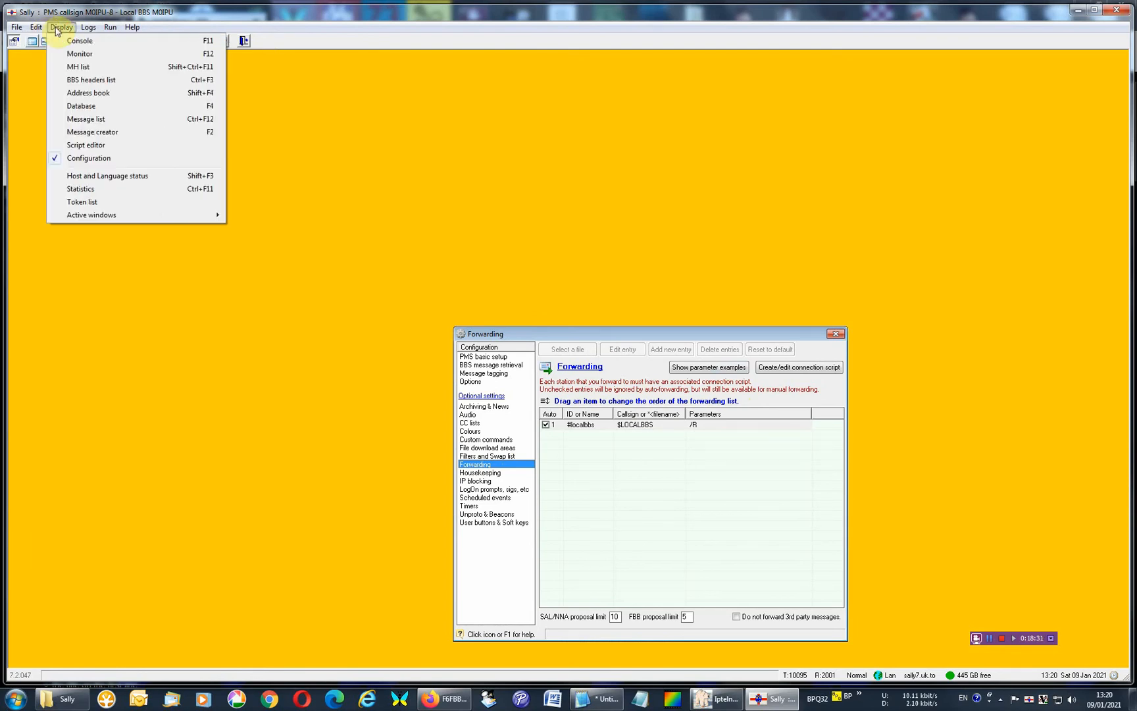
{"action": "left_click", "coordinate": [117, 144]}
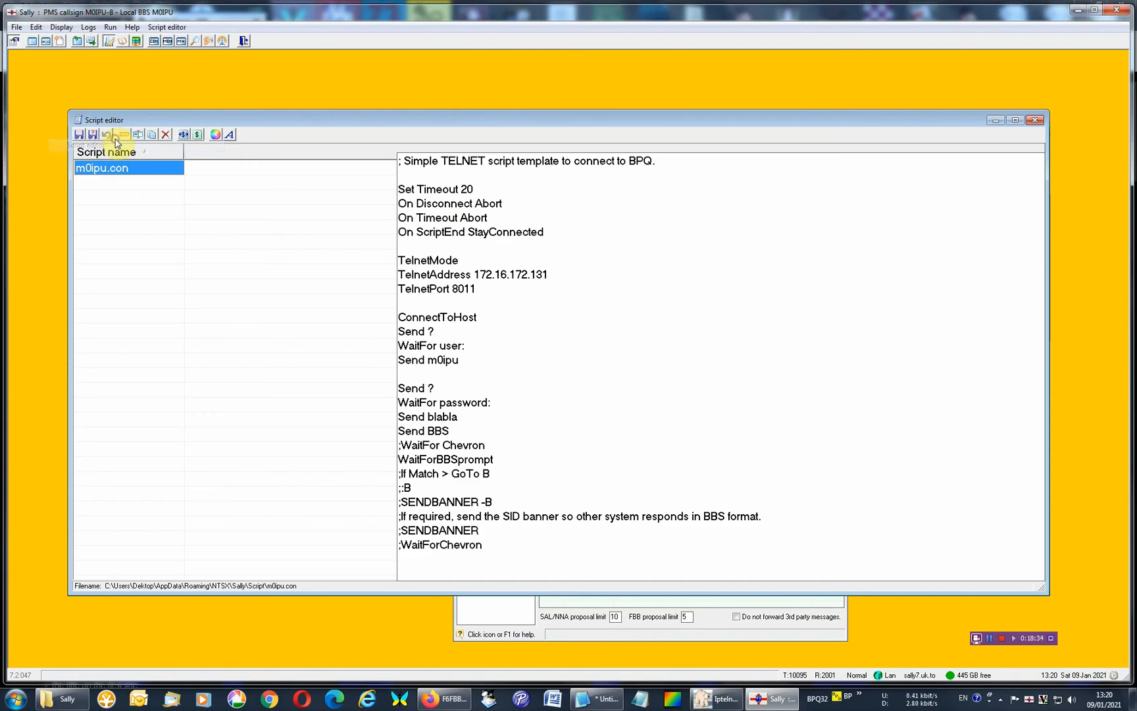
{"action": "left_click", "coordinate": [677, 209]}
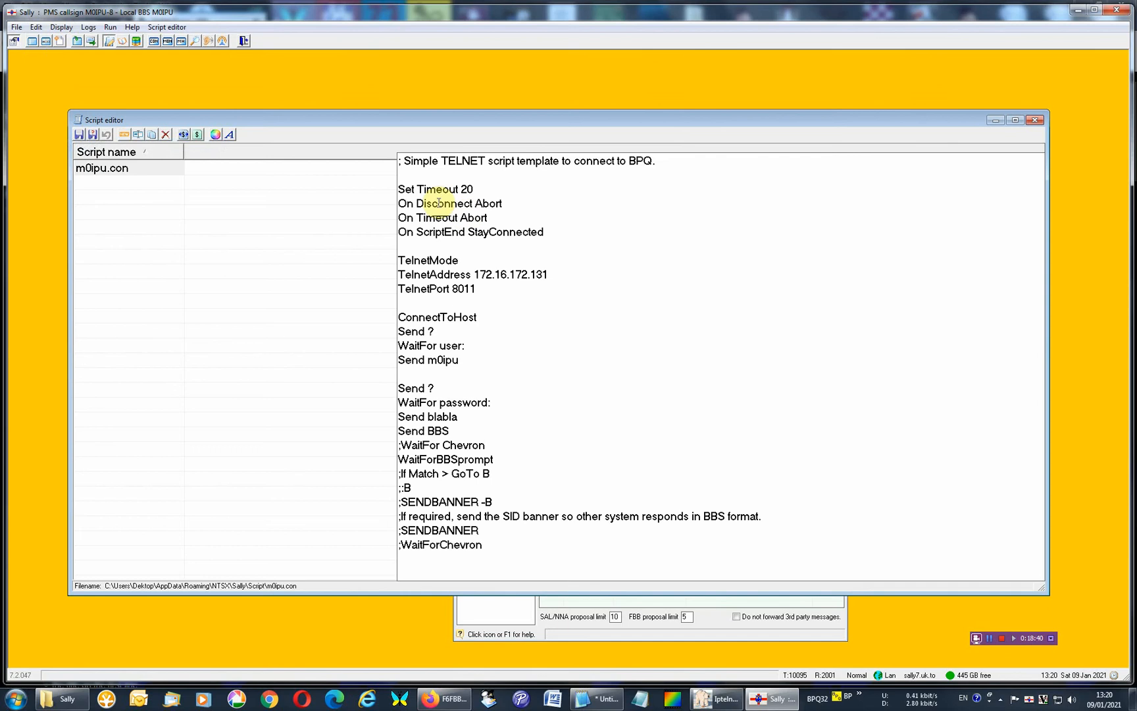
Examine the connection script's opening comment, its timeout and disconnect commands, and the block down to the TelnetPort line.
{"action": "left_click", "coordinate": [400, 188]}
{"action": "left_click_drag", "start_coordinate": [400, 188], "coordinate": [492, 205]}
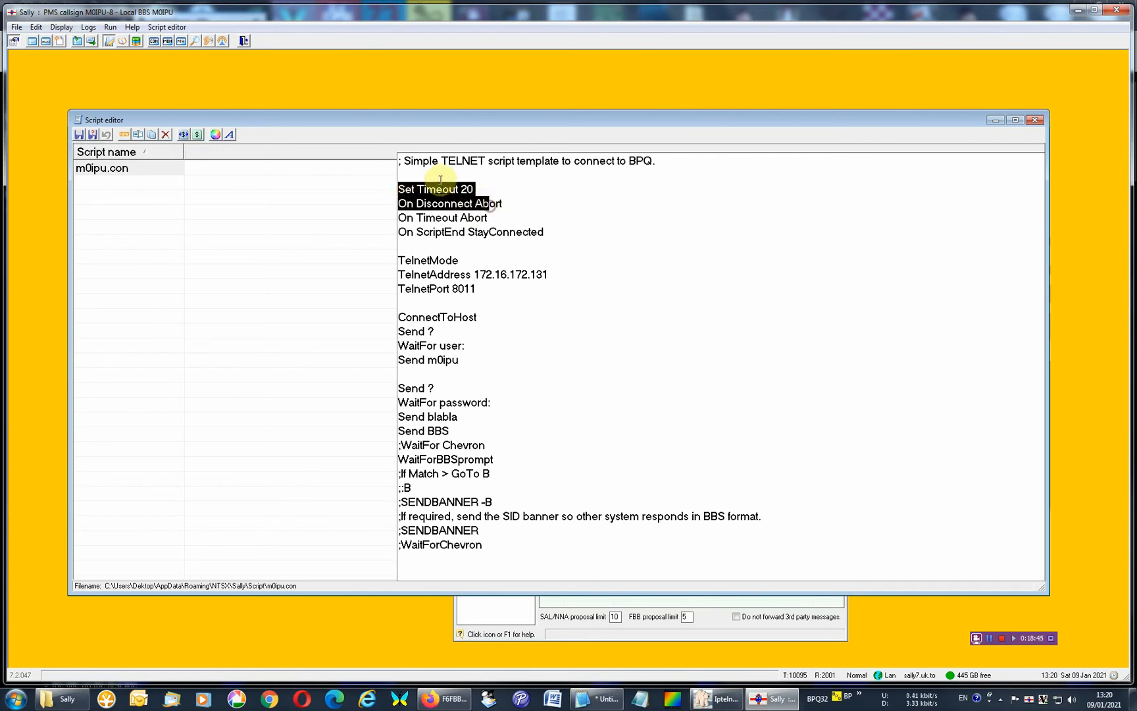
{"action": "left_click_drag", "start_coordinate": [405, 162], "coordinate": [382, 162]}
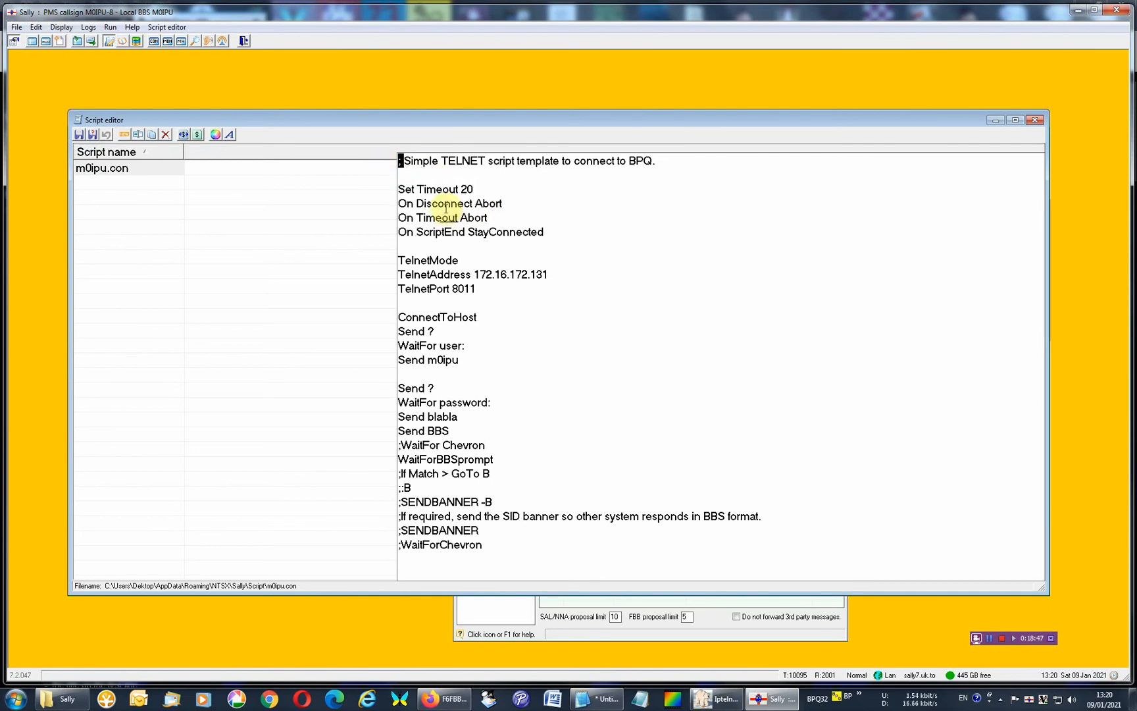
{"action": "left_click", "coordinate": [416, 176]}
{"action": "left_click", "coordinate": [395, 189]}
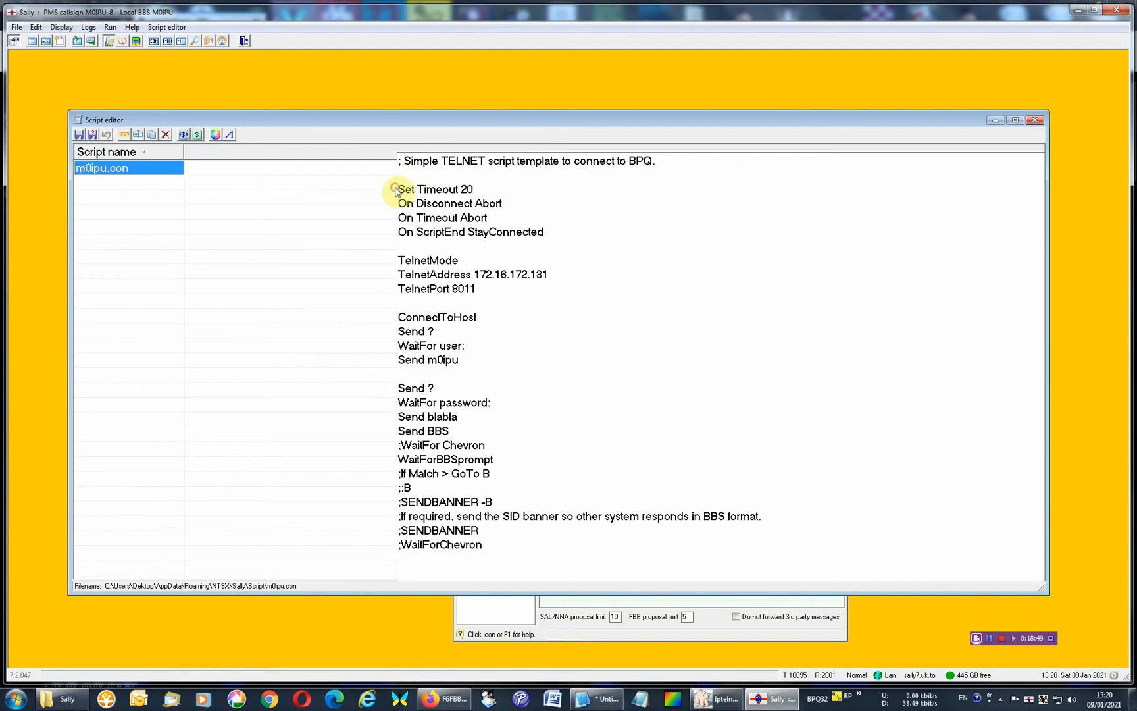
{"action": "left_click", "coordinate": [403, 189]}
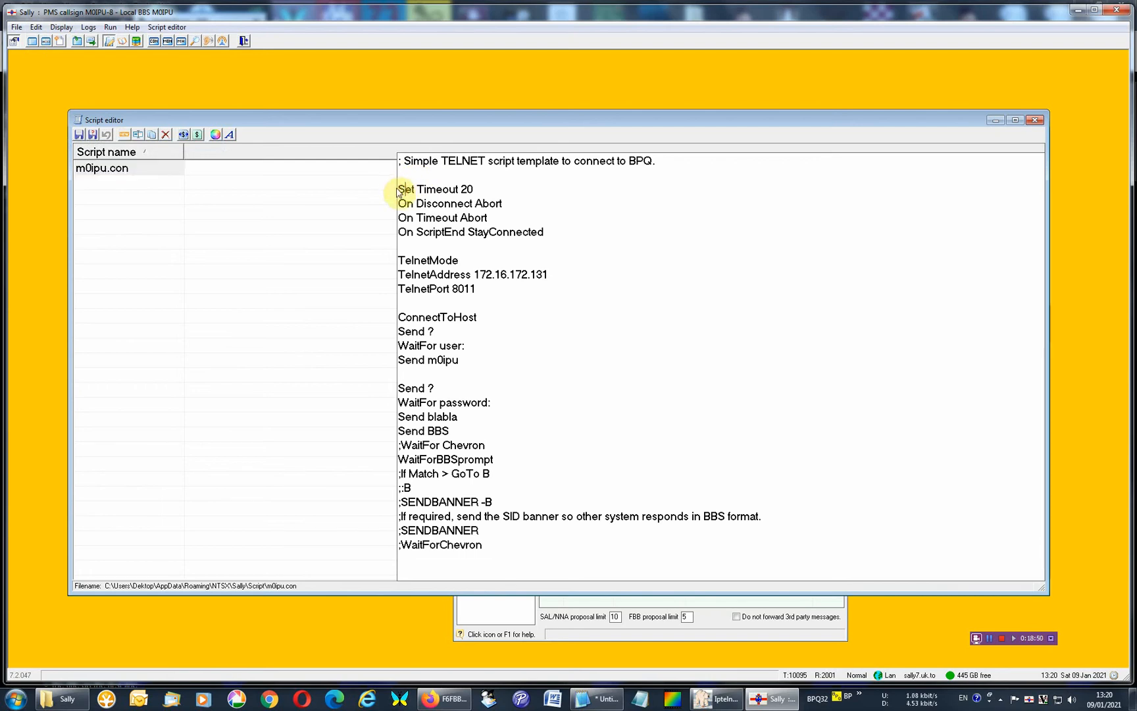
{"action": "left_click", "coordinate": [113, 170]}
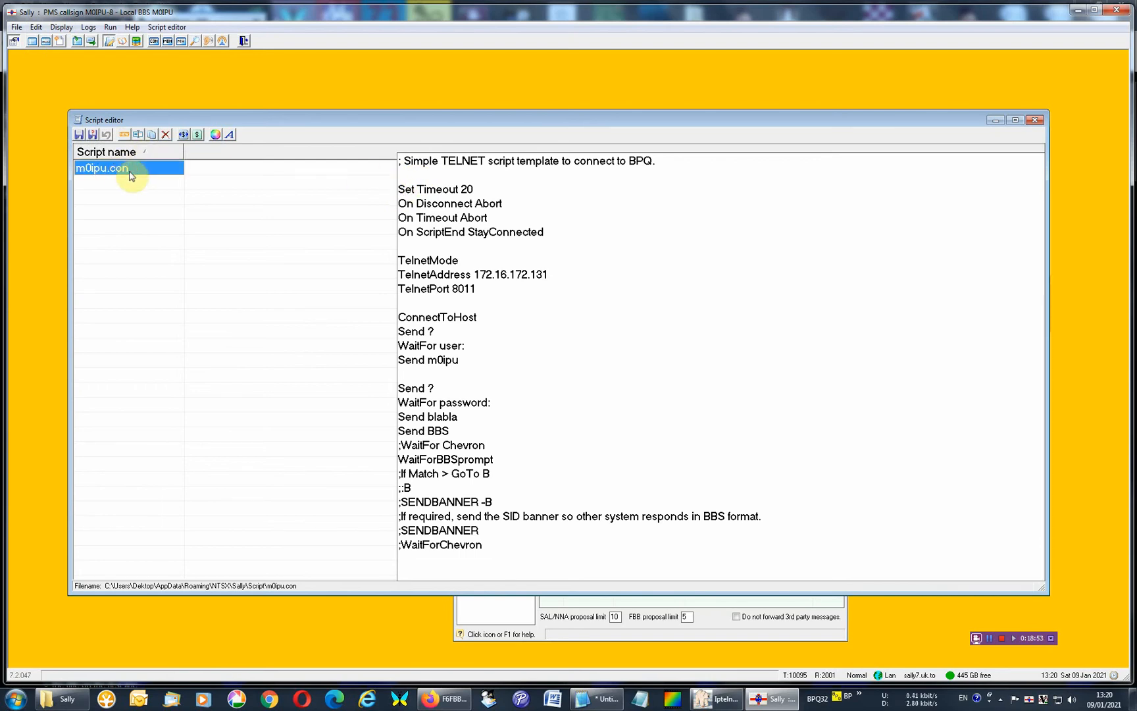
{"action": "left_click", "coordinate": [483, 203]}
{"action": "left_click_drag", "start_coordinate": [418, 189], "coordinate": [538, 287]}
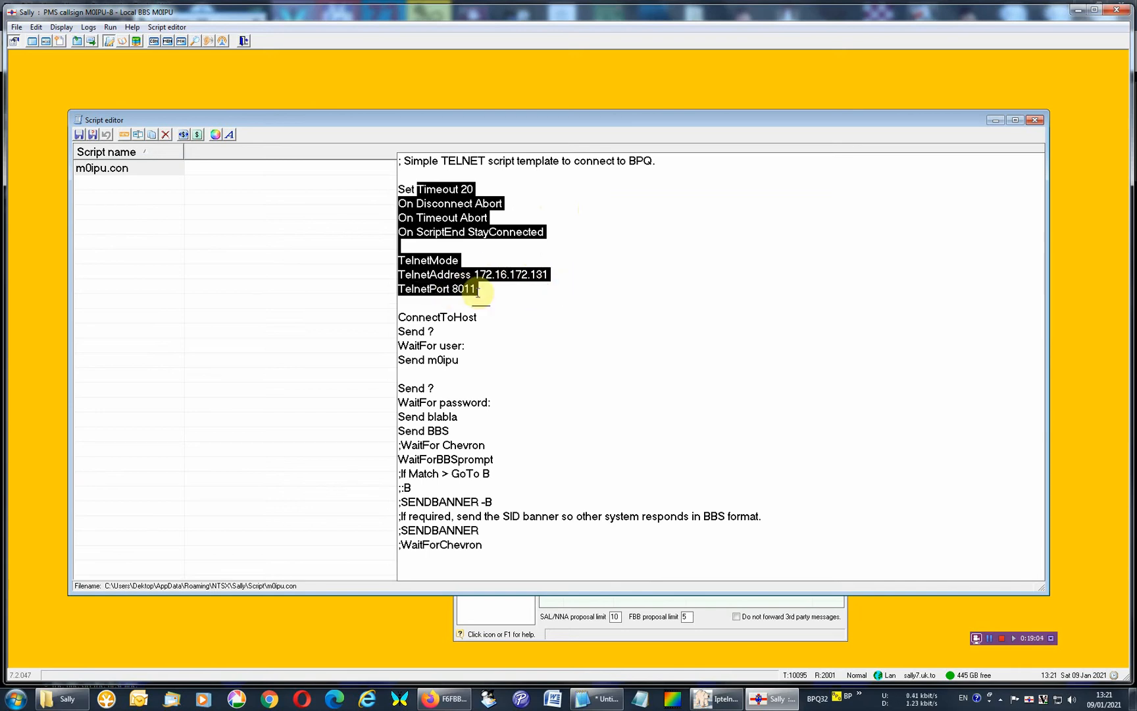
{"action": "left_click", "coordinate": [478, 291]}
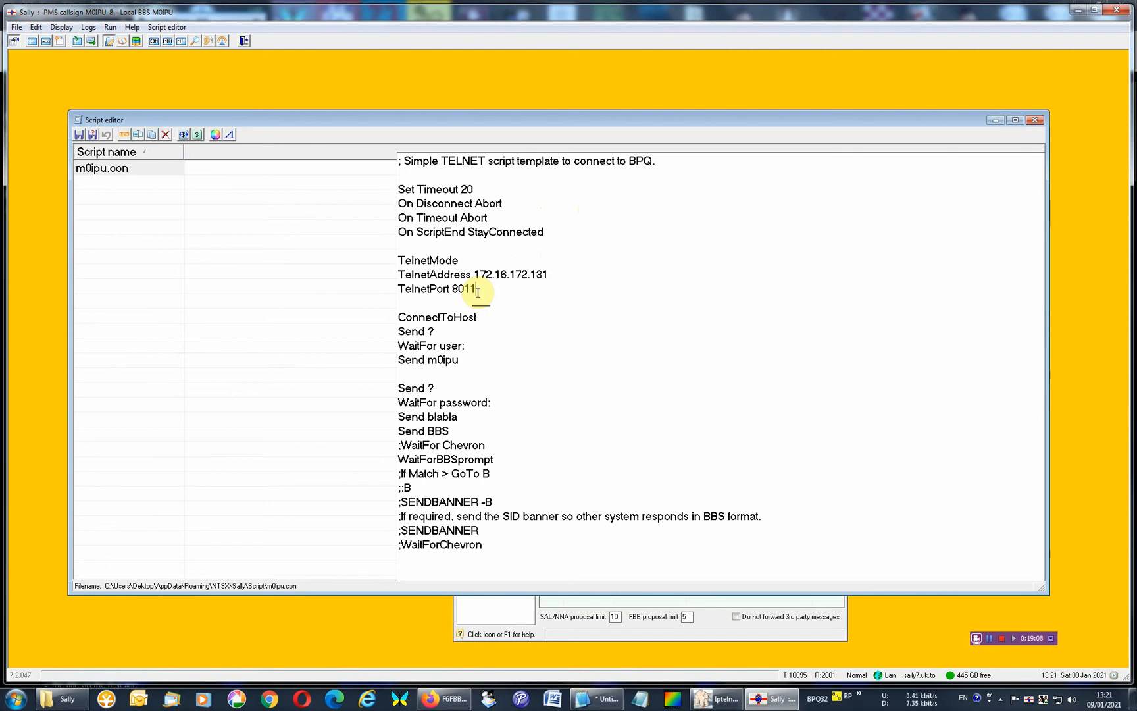
Examine the script's TelnetMode, TelnetAddress and TelnetPort lines, followed by the ConnectToHost and first Send commands.
{"action": "left_click_drag", "start_coordinate": [476, 290], "coordinate": [401, 262]}
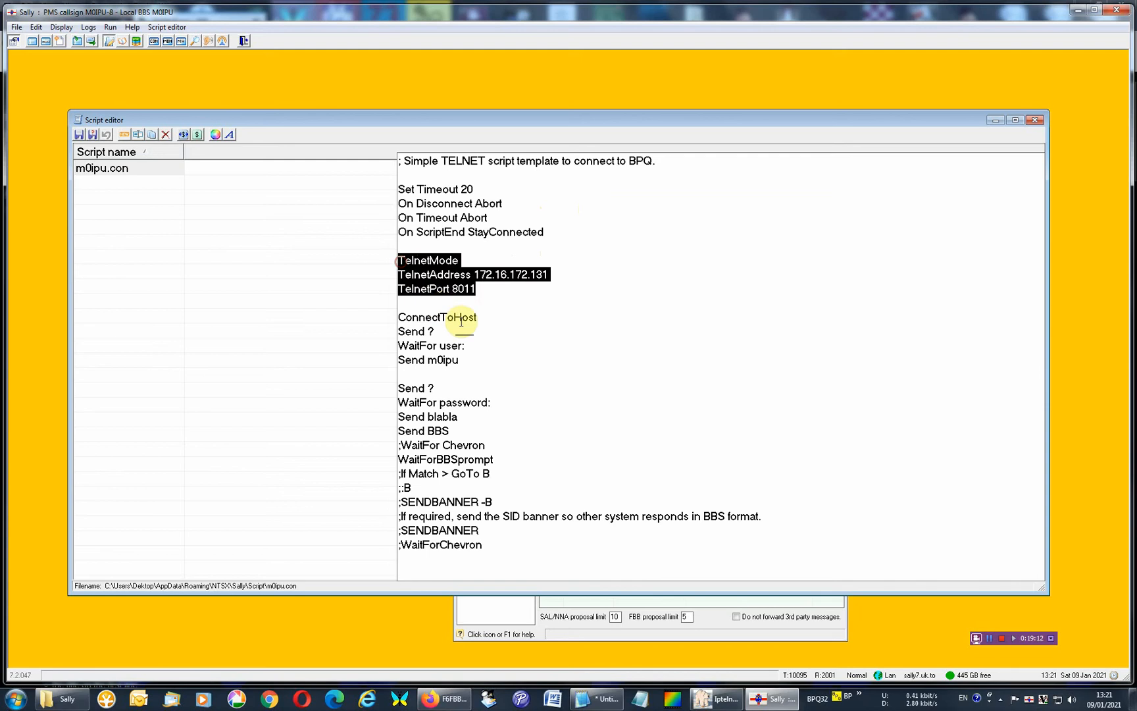
{"action": "left_click", "coordinate": [492, 291]}
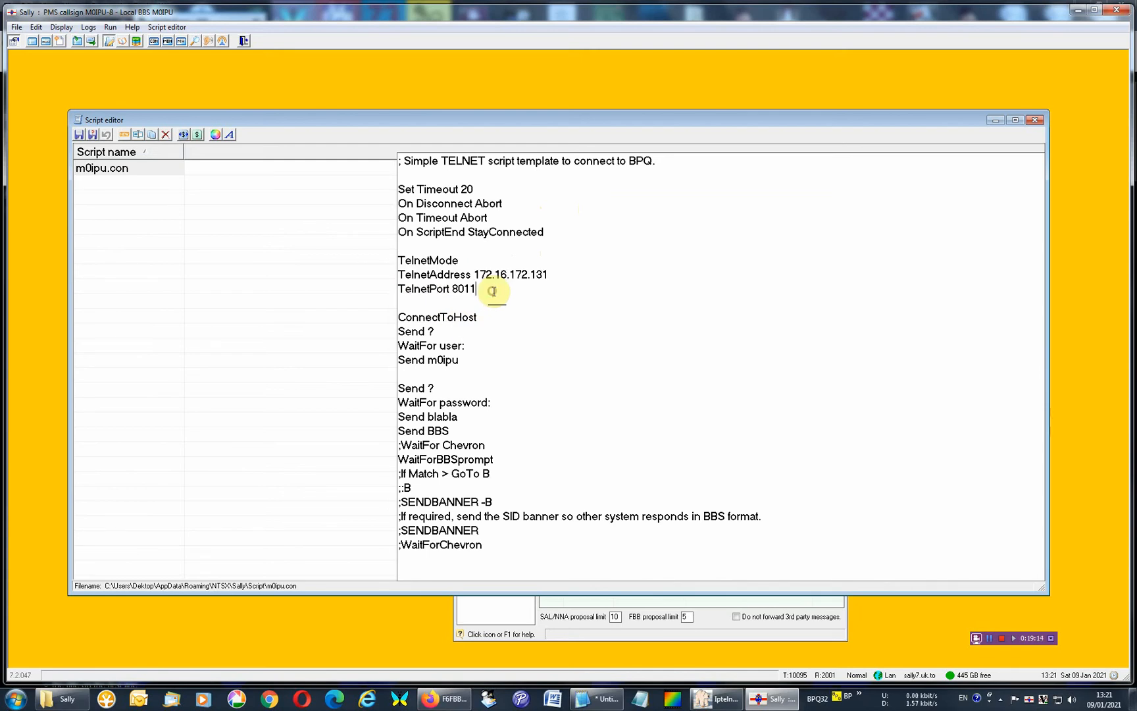
{"action": "left_click_drag", "start_coordinate": [490, 291], "coordinate": [403, 266]}
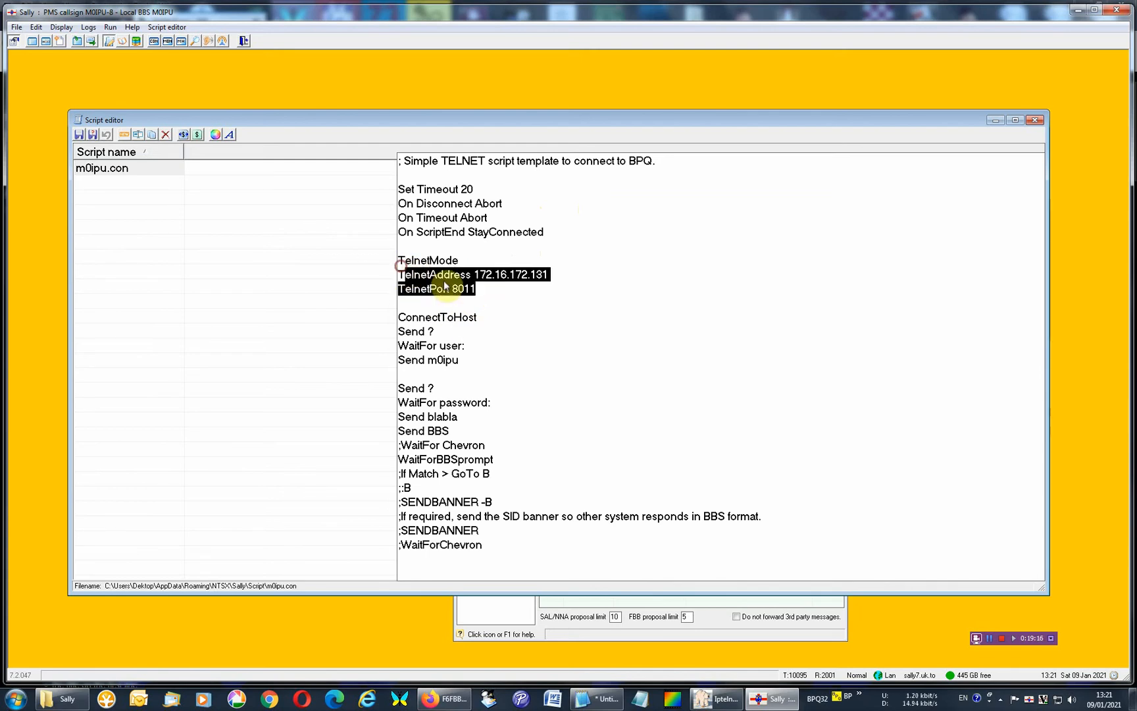
{"action": "left_click_drag", "start_coordinate": [475, 289], "coordinate": [388, 288]}
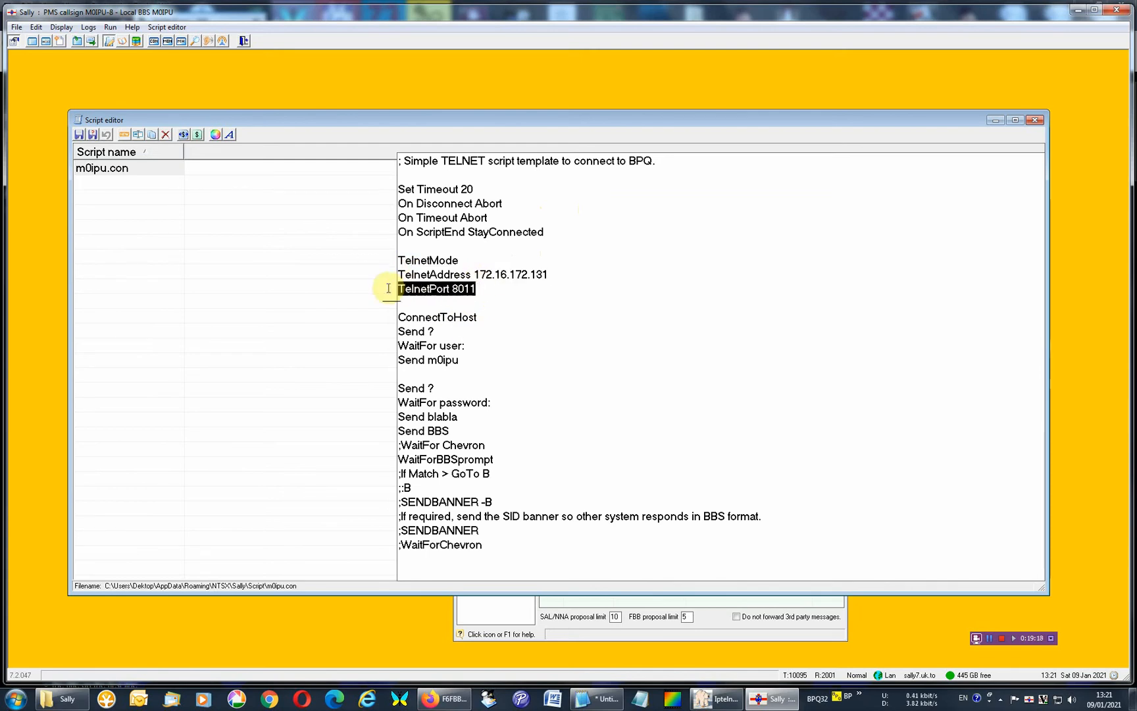
{"action": "left_click", "coordinate": [512, 297]}
{"action": "left_click", "coordinate": [489, 317]}
{"action": "left_click_drag", "start_coordinate": [478, 316], "coordinate": [376, 338]}
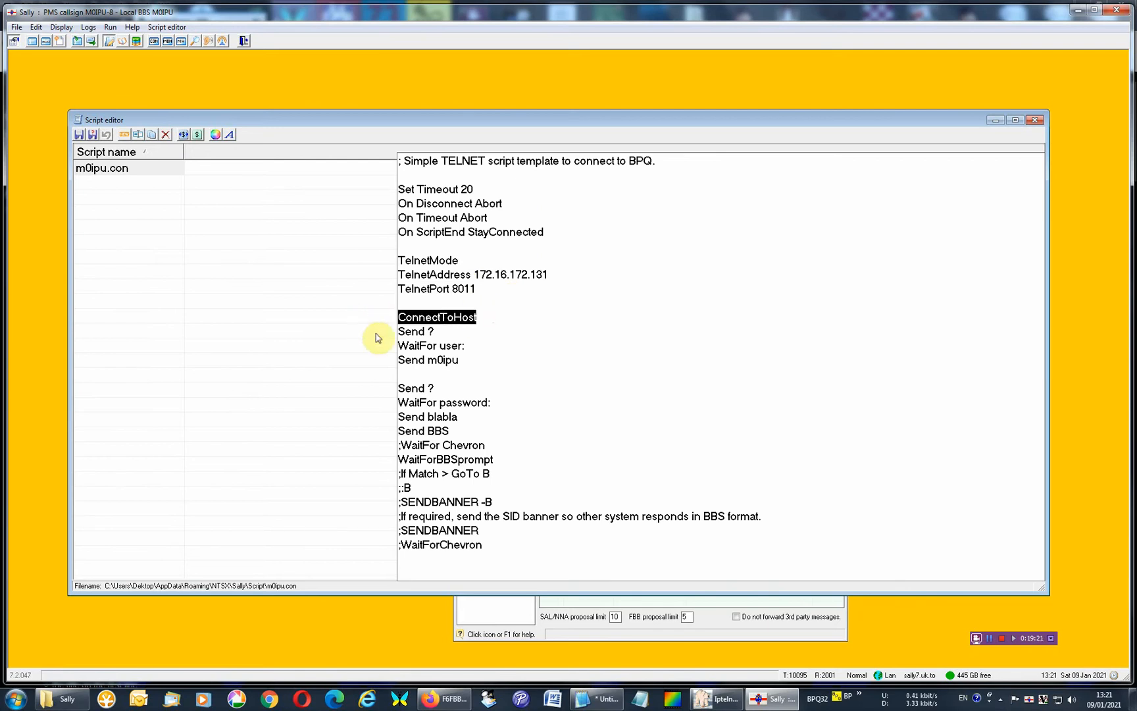
{"action": "left_click", "coordinate": [432, 332]}
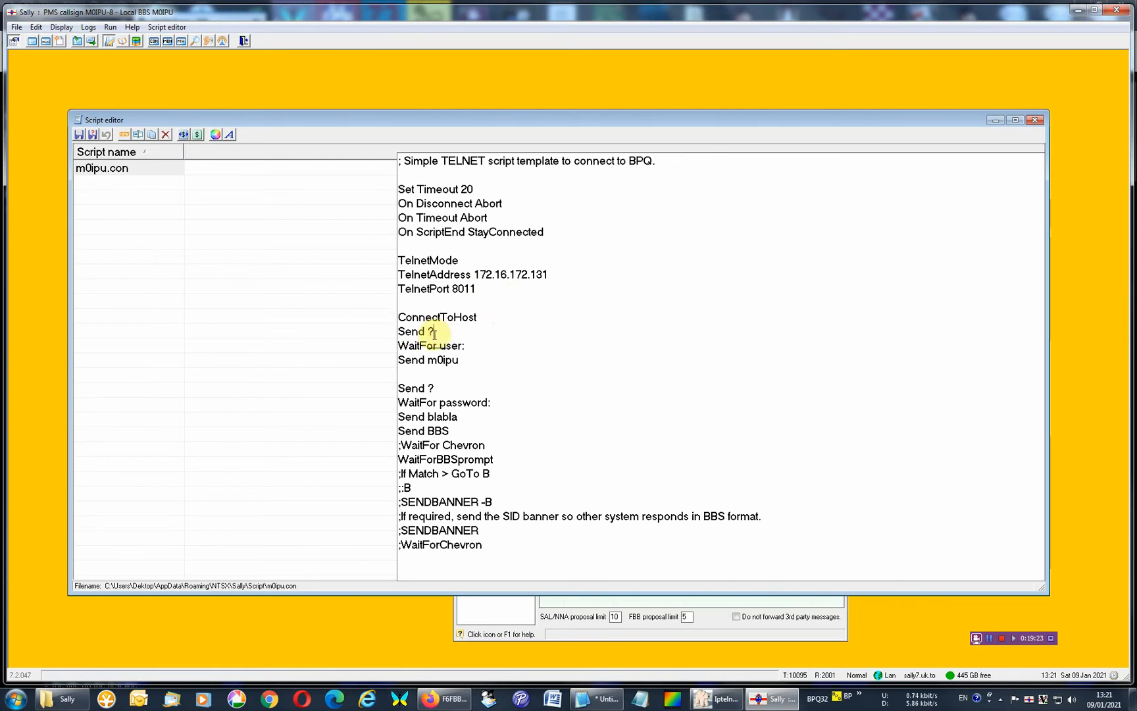
Open the Script editor's help and search it for "script".
{"action": "key", "text": "F1"}
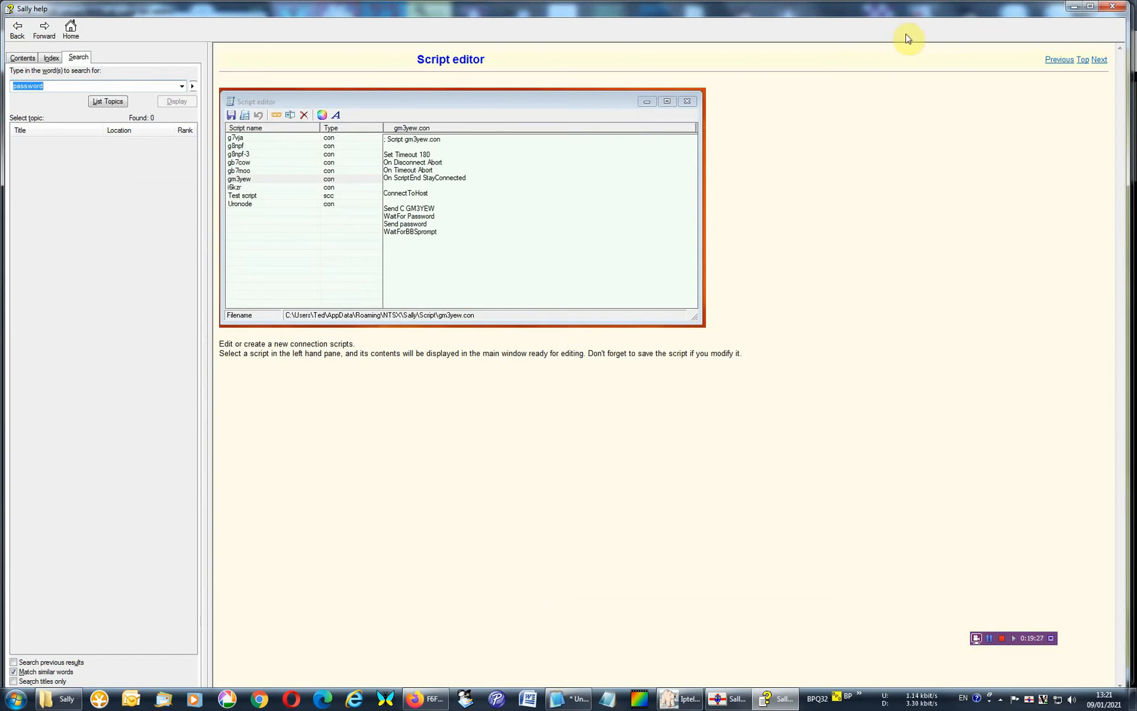
{"action": "left_click_drag", "start_coordinate": [56, 85], "coordinate": [3, 86]}
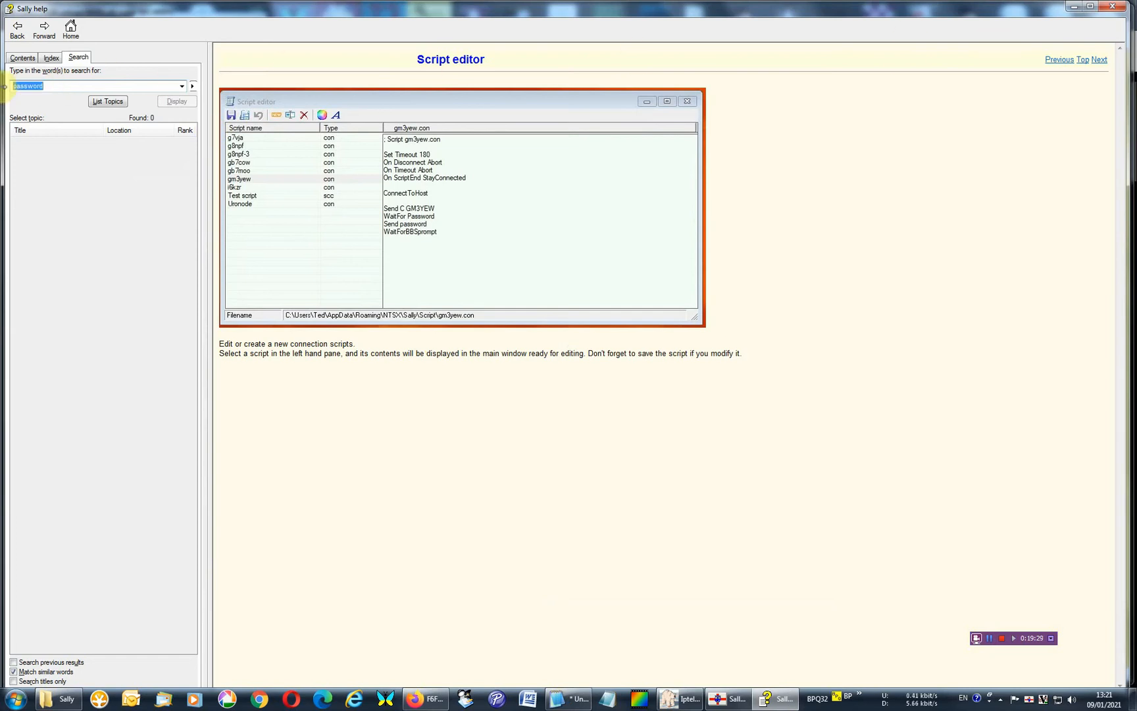
{"action": "key", "text": "Delete"}
{"action": "type", "text": "script"}
{"action": "key", "text": "Return"}
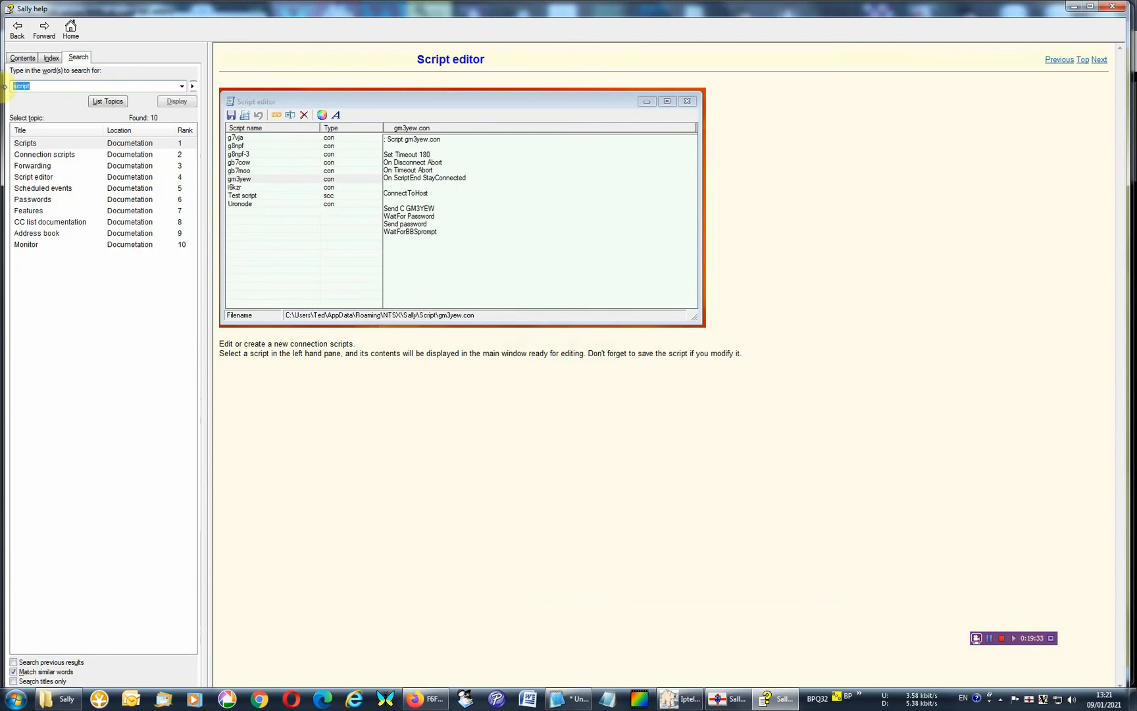
Read the Scripts help topic on script types and script commands, and close the help.
{"action": "double_click", "coordinate": [41, 143]}
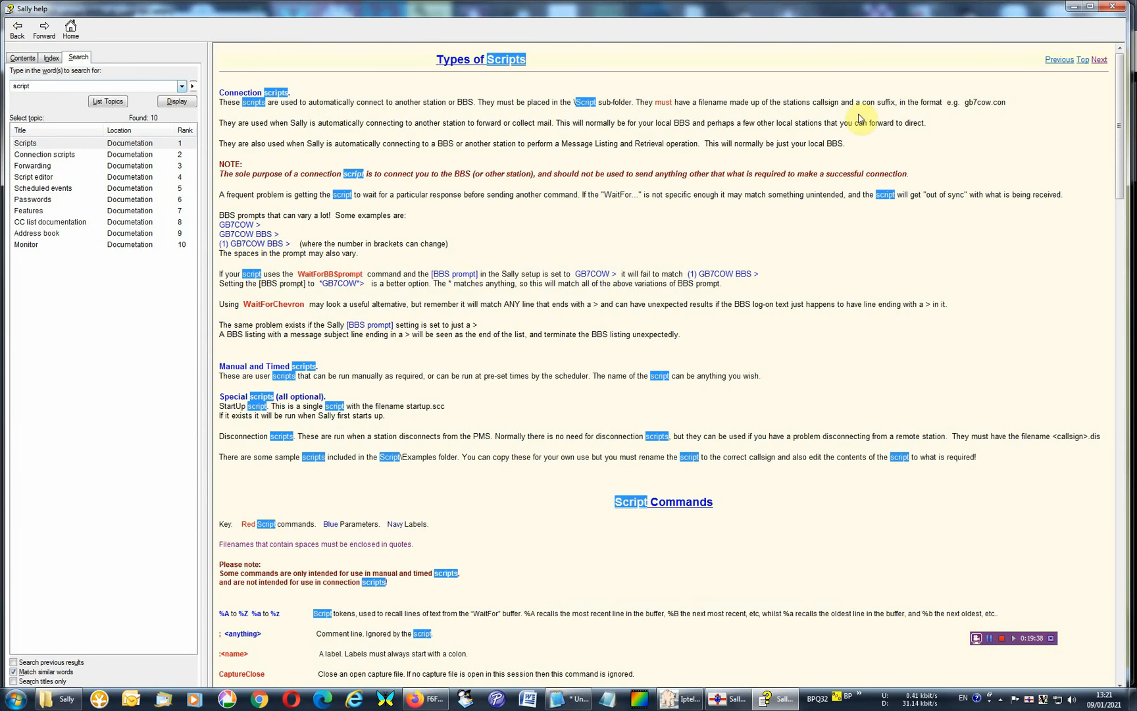
{"action": "left_click_drag", "start_coordinate": [1122, 113], "coordinate": [1074, 56]}
{"action": "left_click", "coordinate": [1112, 6]}
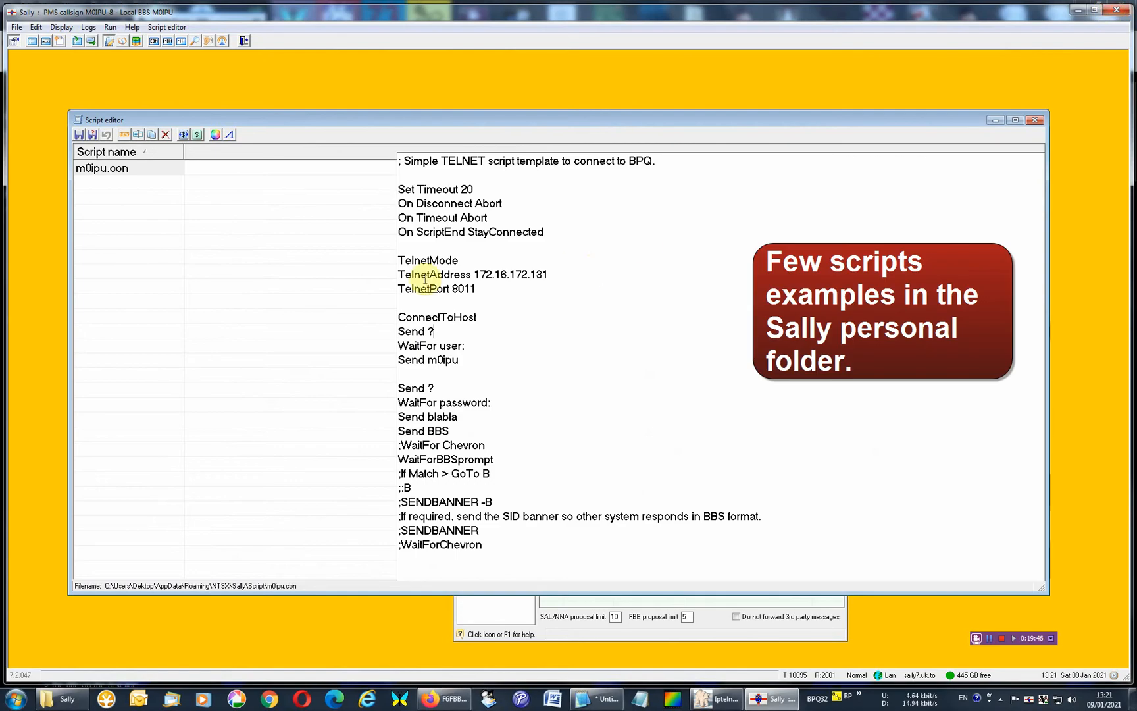
Examine the script's login lines: the first Send ?, the WaitFor user and callsign lines, the second Send ? and WaitFor password.
{"action": "mouse_move", "coordinate": [400, 317]}
{"action": "left_mouse_down"}
{"action": "mouse_move", "coordinate": [474, 322]}
{"action": "mouse_move", "coordinate": [384, 330]}
{"action": "left_mouse_up"}
{"action": "left_click", "coordinate": [451, 329]}
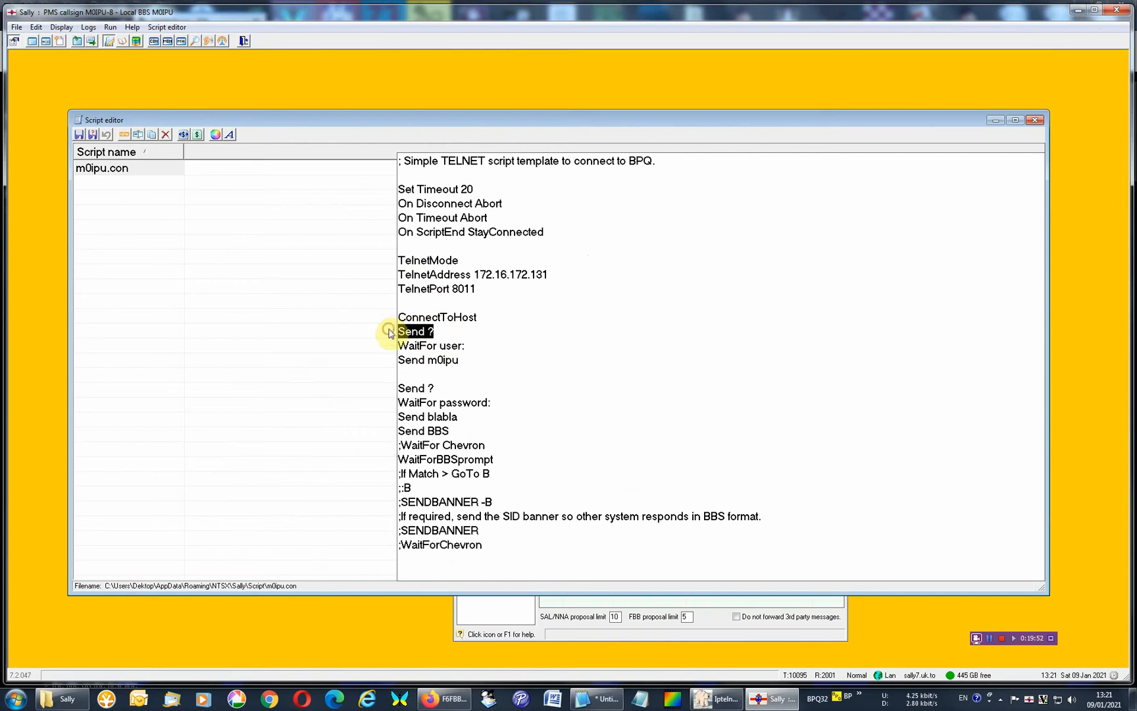
{"action": "left_click", "coordinate": [433, 327]}
{"action": "left_click_drag", "start_coordinate": [465, 346], "coordinate": [440, 345]}
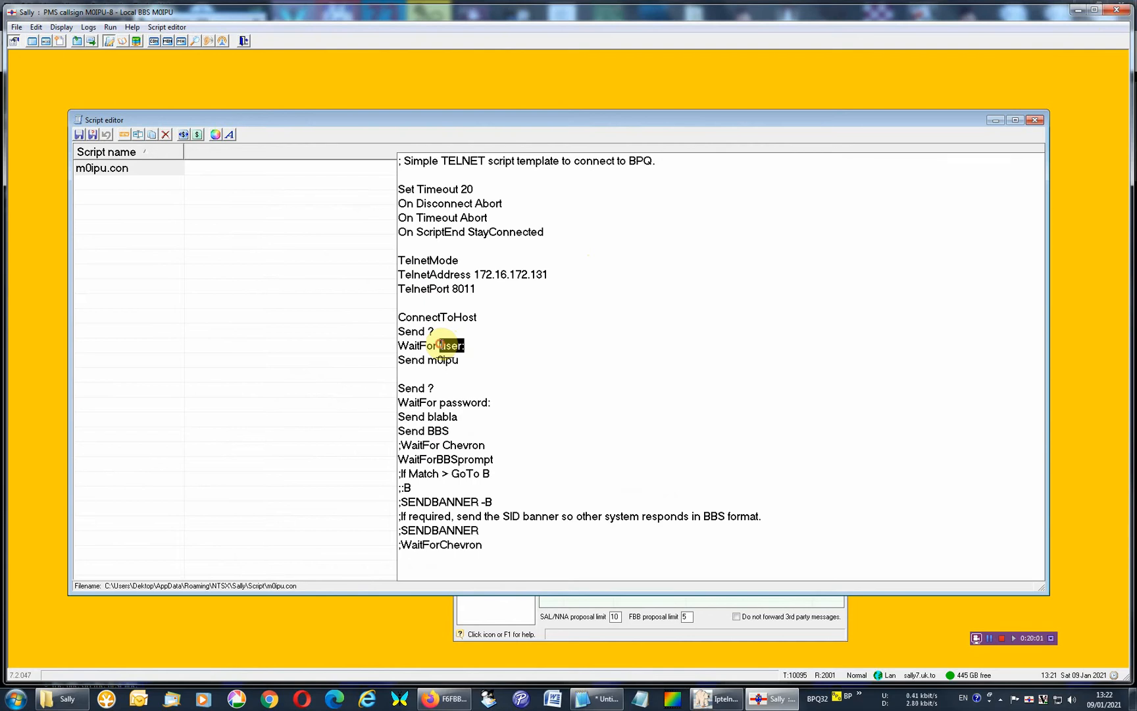
{"action": "left_click", "coordinate": [465, 360]}
{"action": "left_click_drag", "start_coordinate": [465, 360], "coordinate": [368, 388]}
{"action": "left_click", "coordinate": [453, 361]}
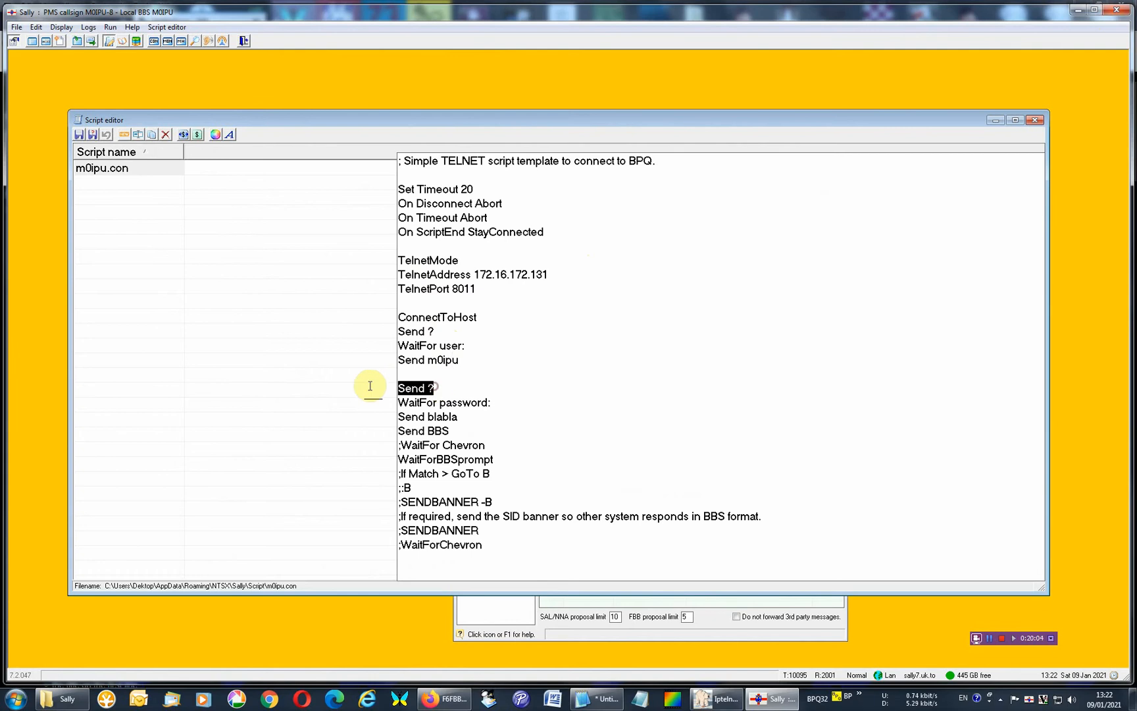
{"action": "left_click", "coordinate": [438, 401]}
{"action": "left_click_drag", "start_coordinate": [439, 402], "coordinate": [558, 396]}
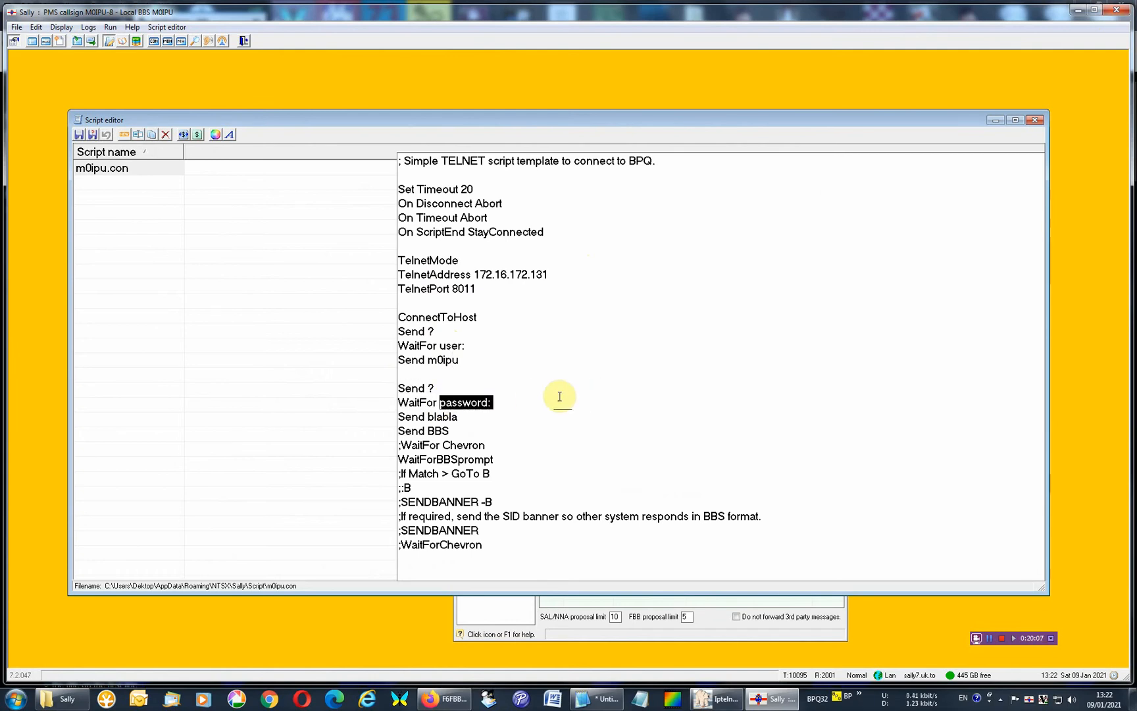
{"action": "left_click", "coordinate": [450, 388]}
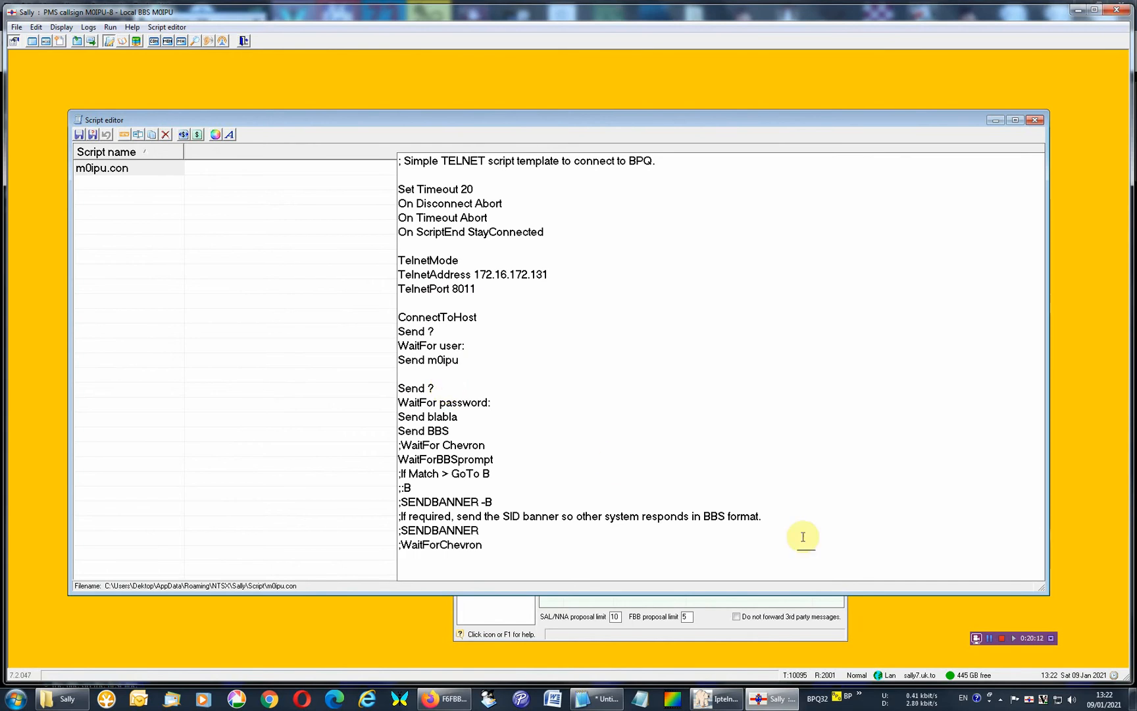
Switch to QtTermTCP and connect to the first saved host, 172.16.172.131.
{"action": "left_click", "coordinate": [988, 640]}
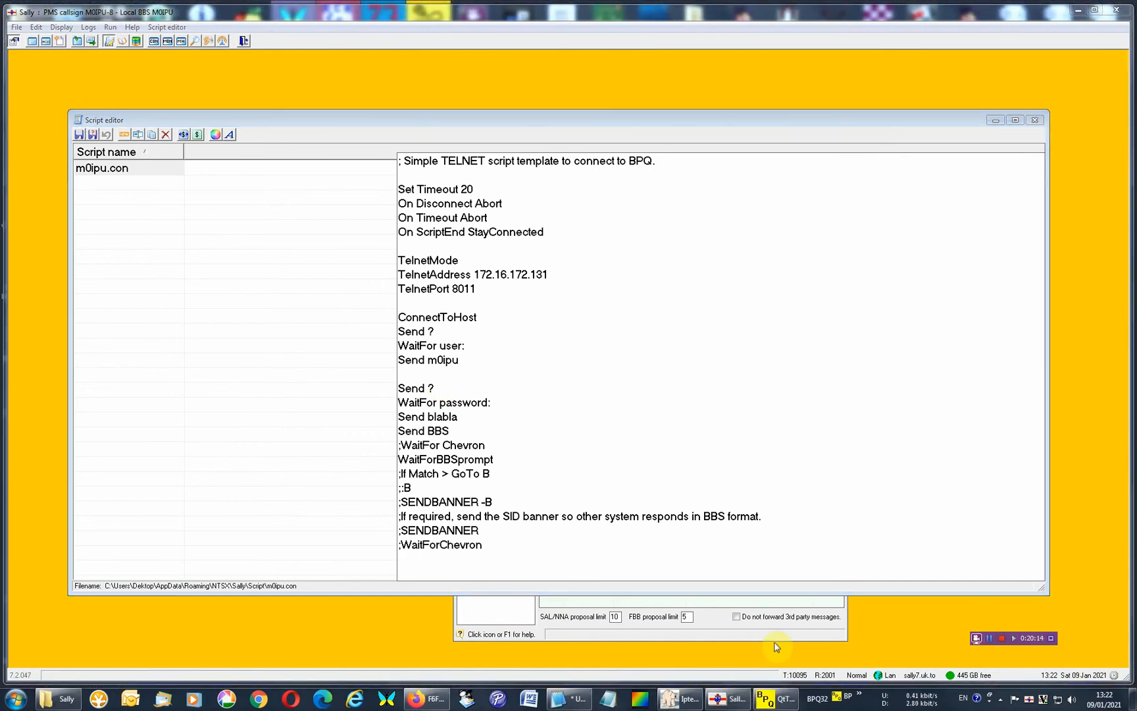
{"action": "left_click", "coordinate": [792, 706]}
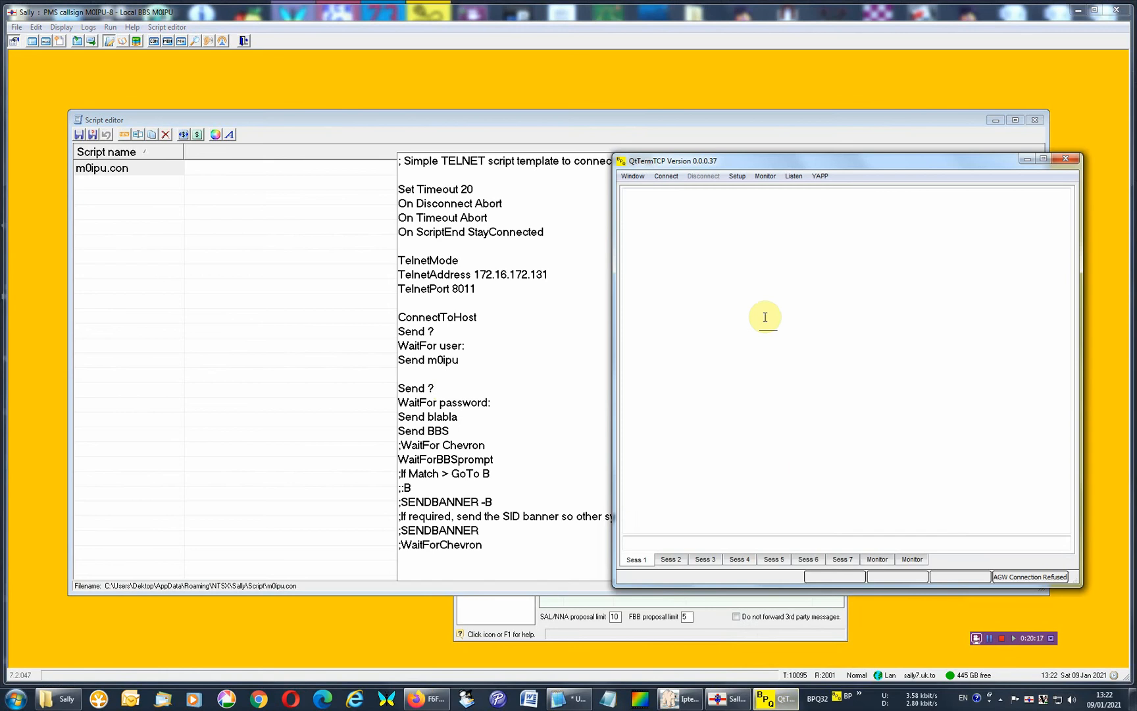
{"action": "left_click", "coordinate": [671, 176]}
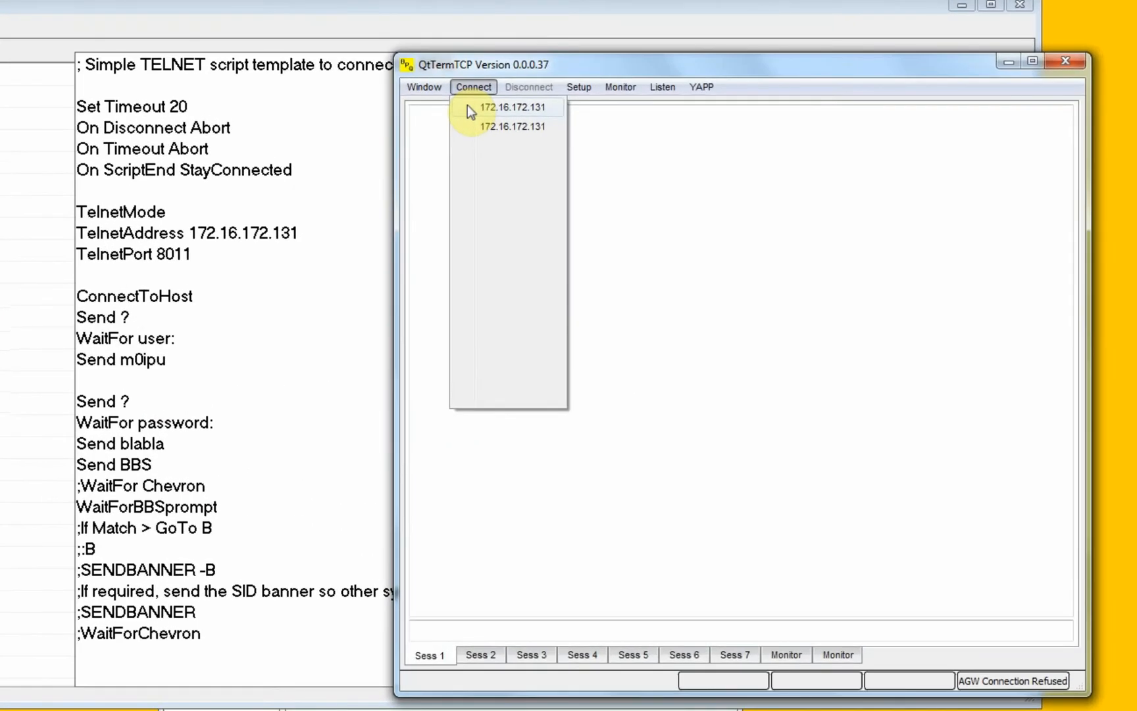
{"action": "left_click", "coordinate": [661, 189]}
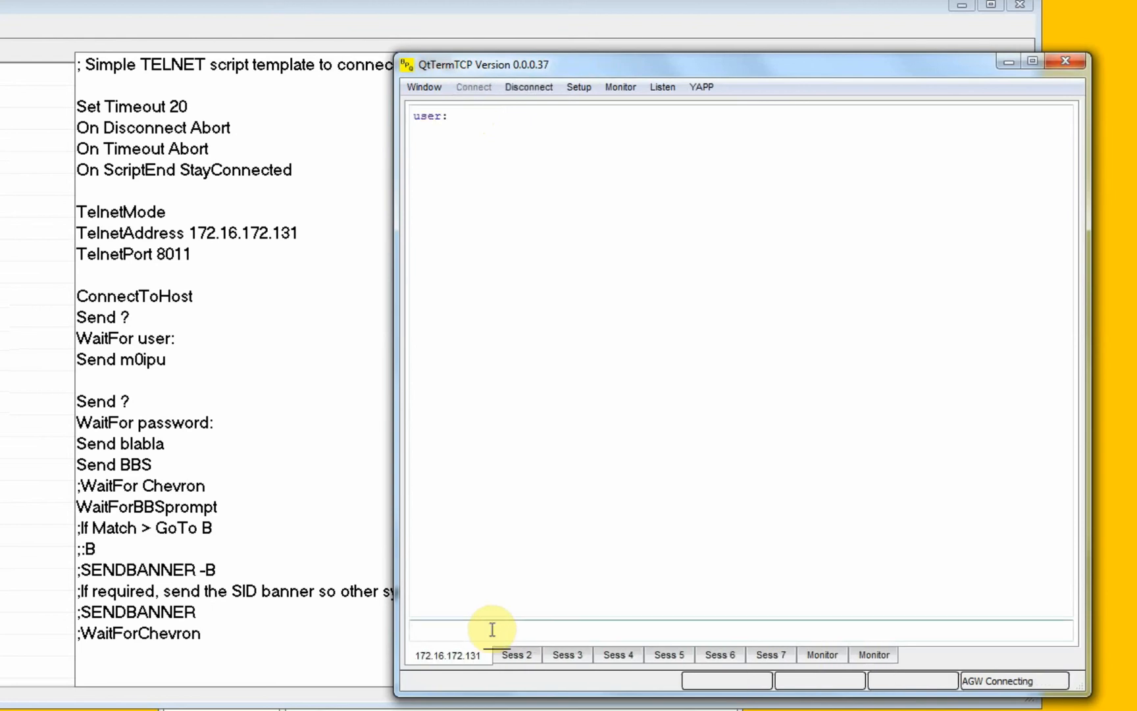
Try to log in at the user prompt with the station callsign, and send ? for the password prompt.
{"action": "left_click_drag", "start_coordinate": [495, 124], "coordinate": [345, 105]}
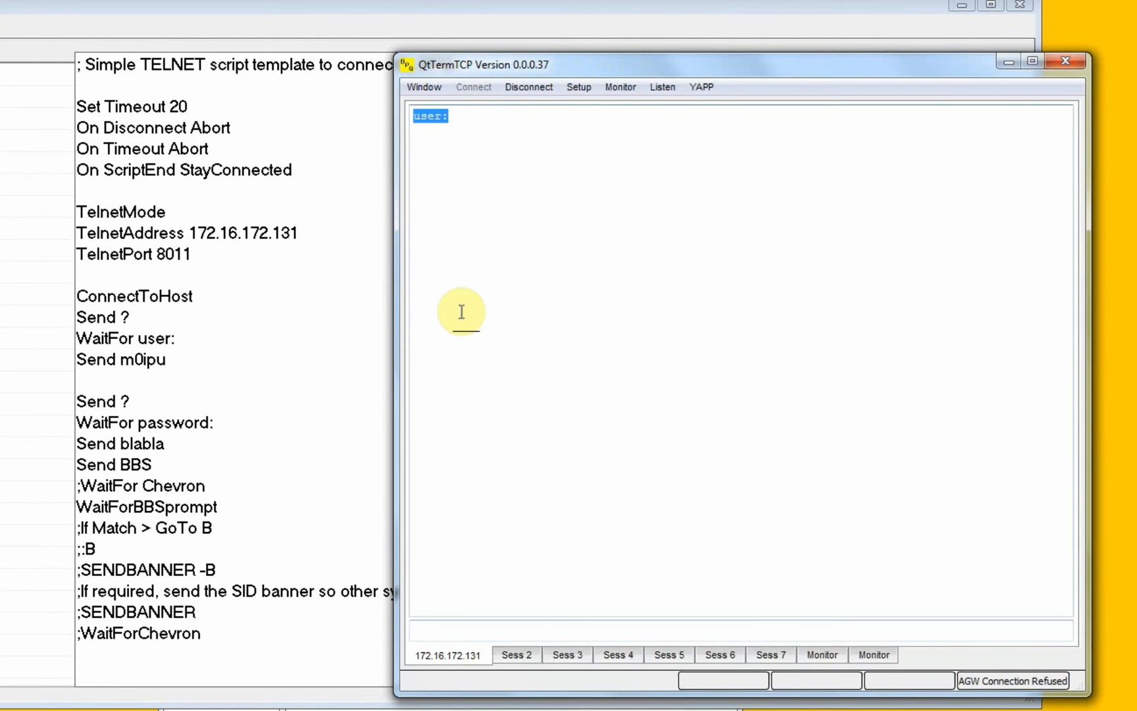
{"action": "left_click", "coordinate": [581, 624]}
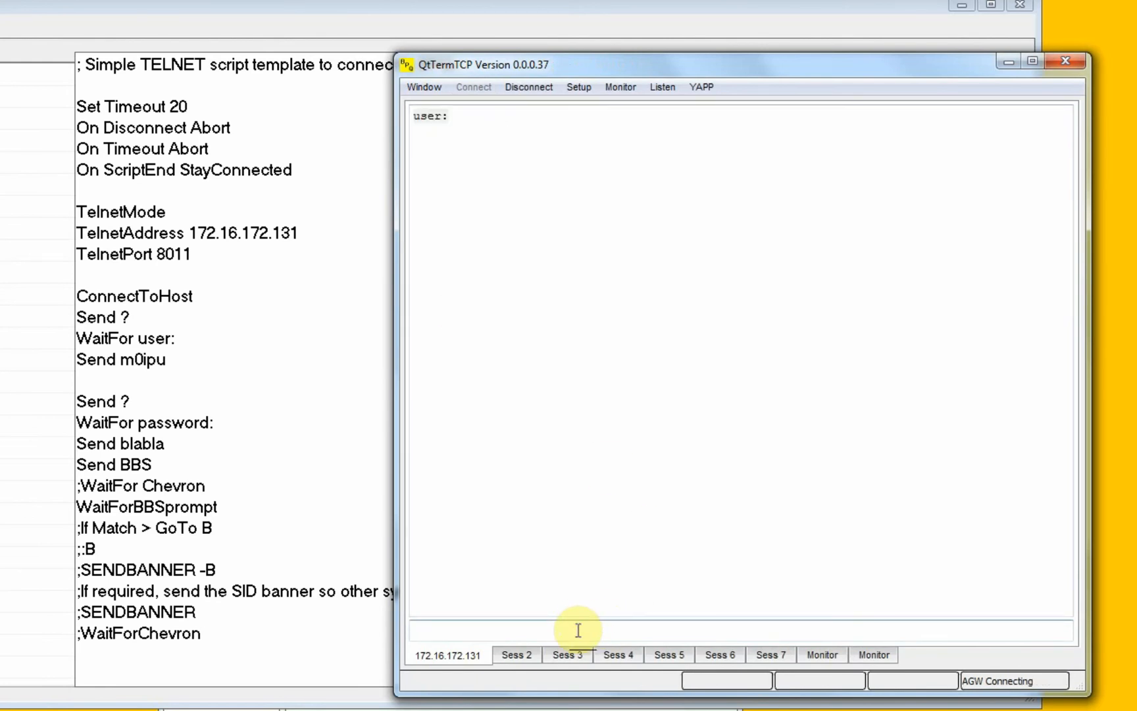
{"action": "type", "text": "m0ipu"}
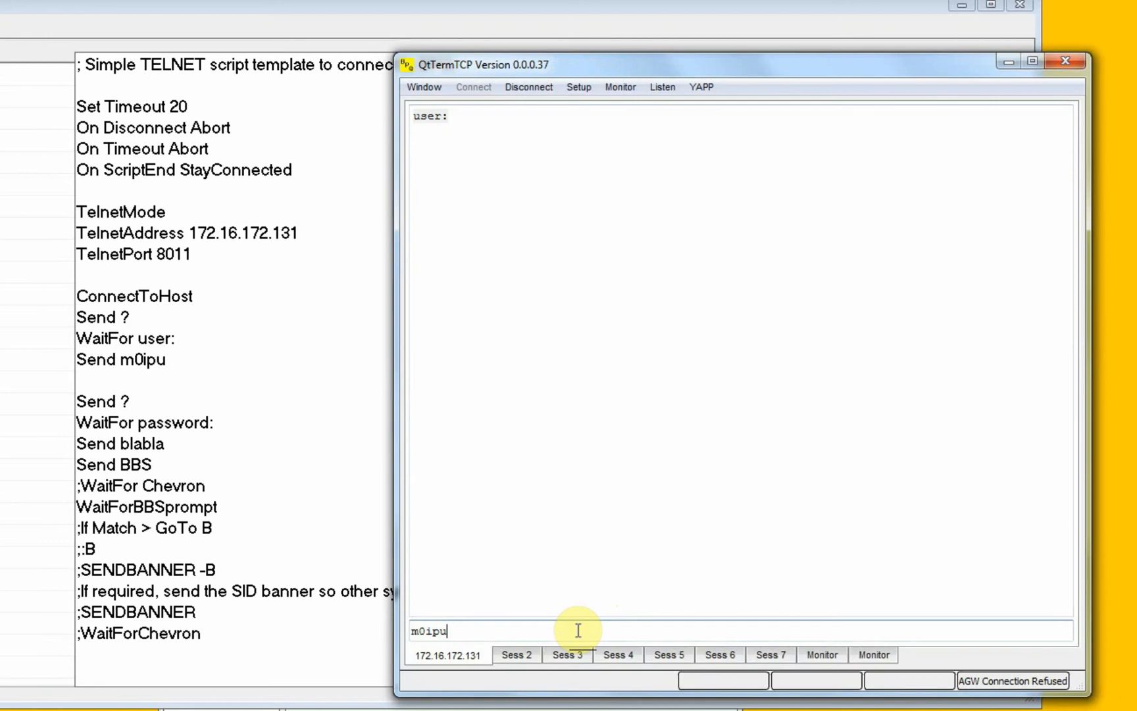
{"action": "key", "text": "Return"}
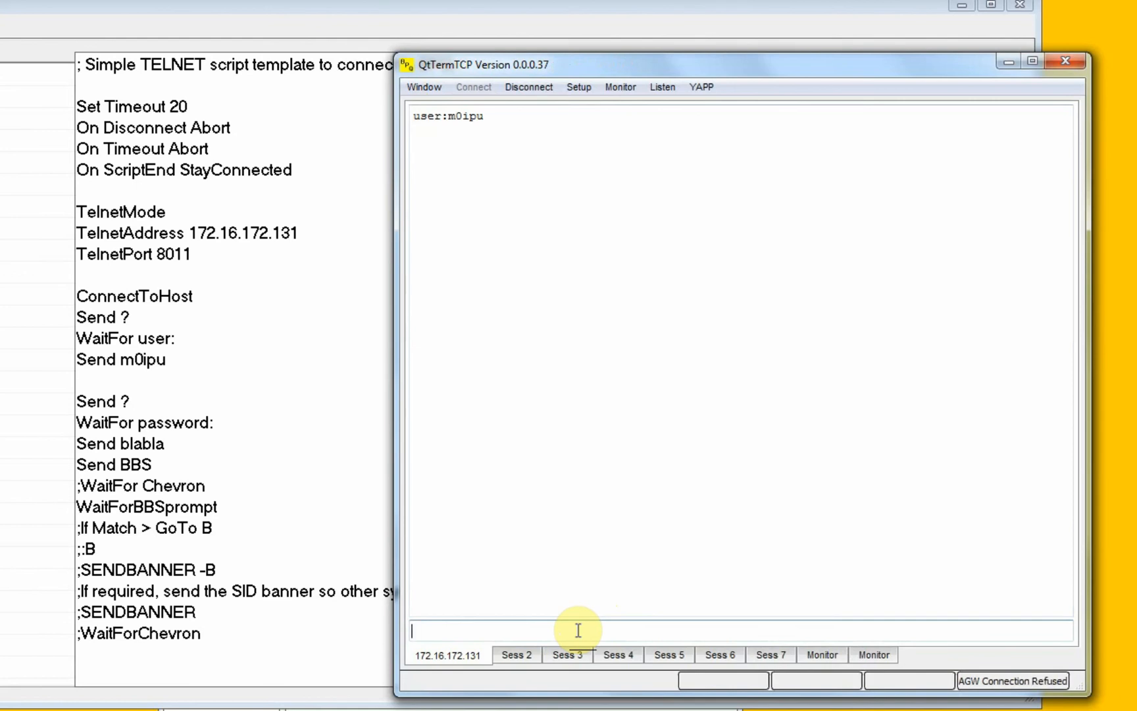
{"action": "key", "text": "Return"}
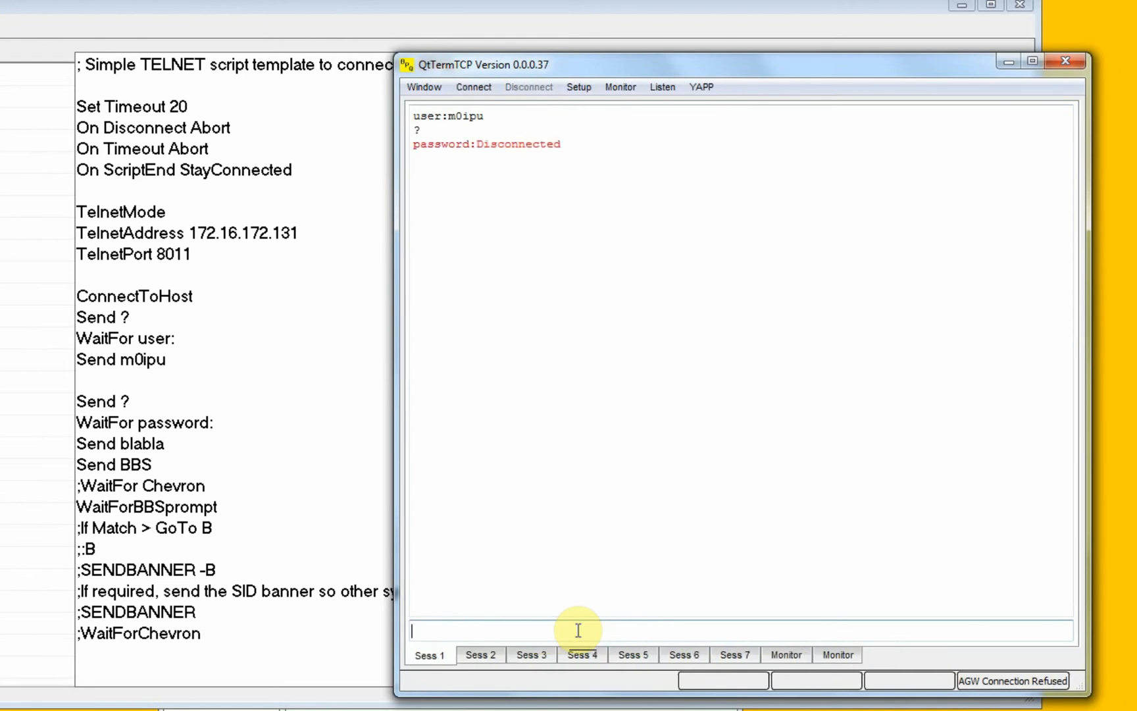
Reconnect to the host, enter the station callsign at the user prompt, and send ? to bring up the password prompt.
{"action": "key", "text": "Return"}
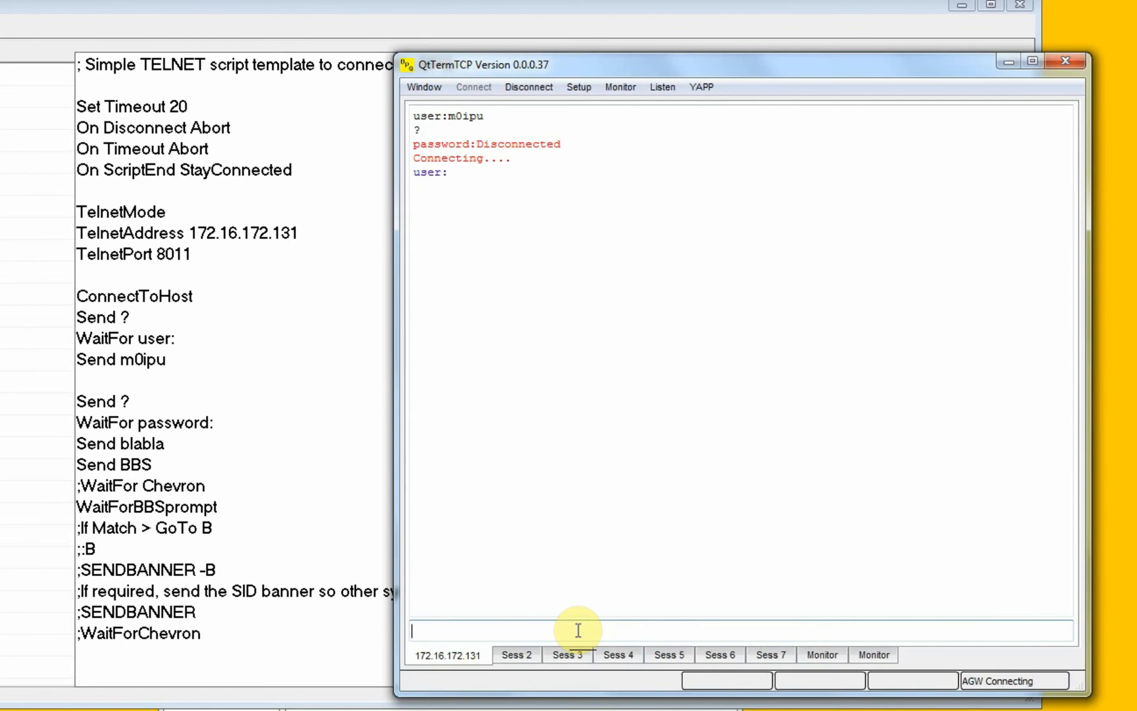
{"action": "type", "text": "m0"}
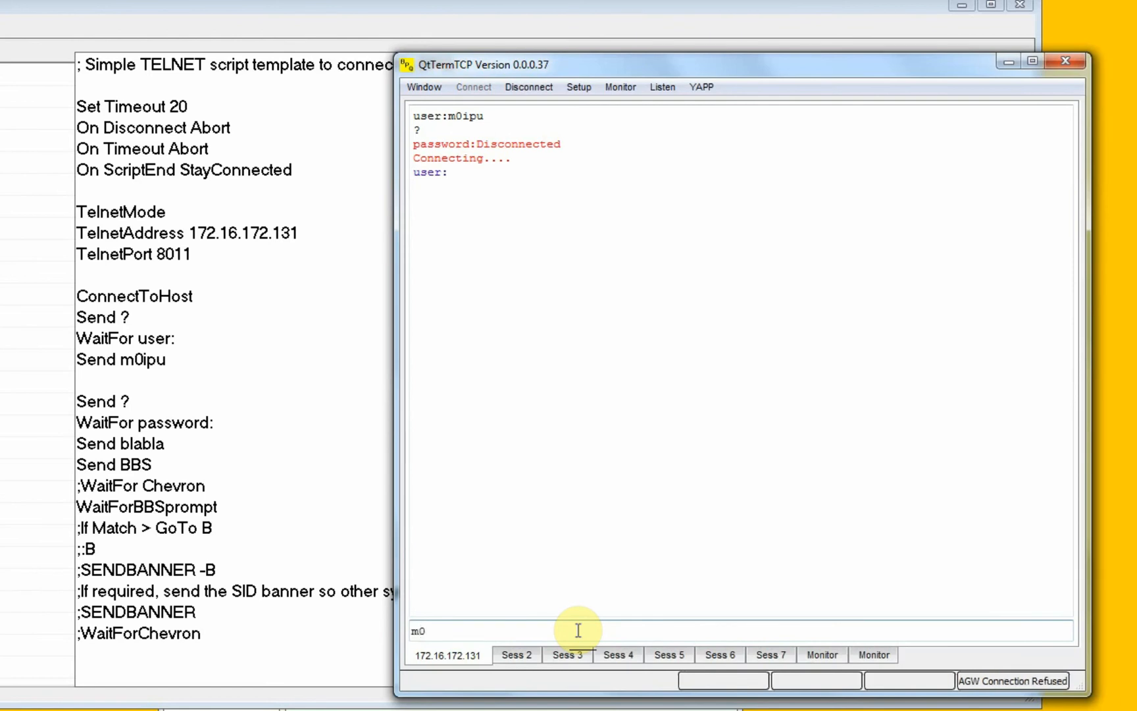
{"action": "type", "text": "ipu"}
{"action": "key", "text": "Return"}
{"action": "type", "text": "?"}
{"action": "key", "text": "Return"}
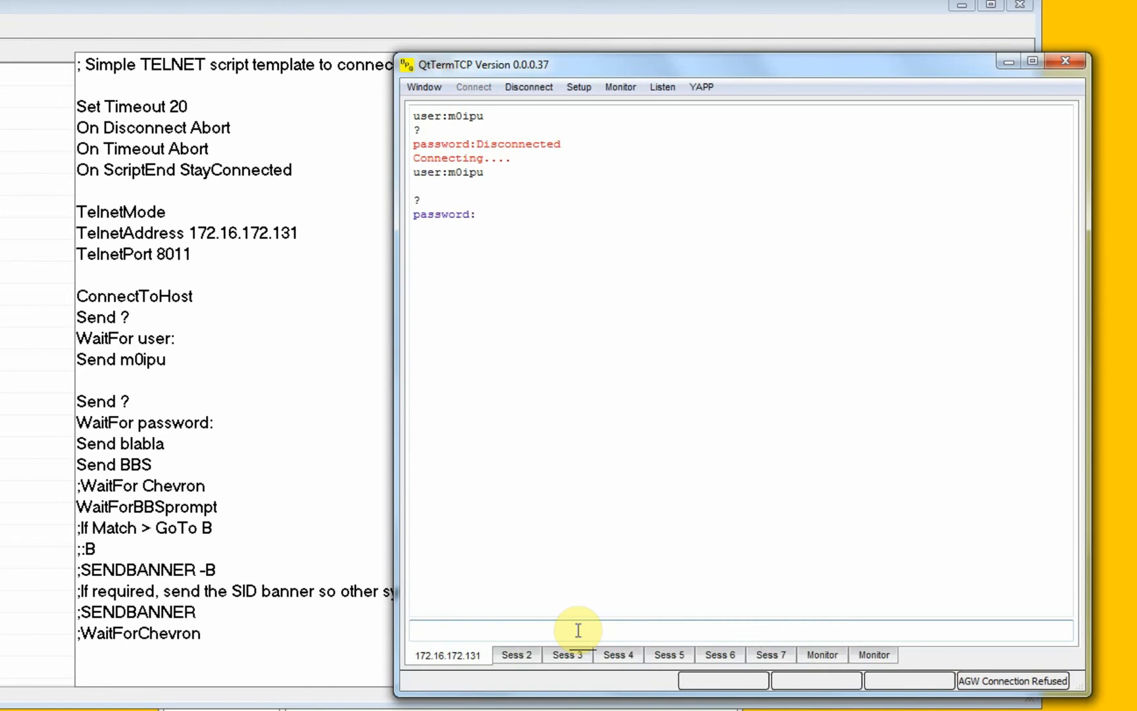
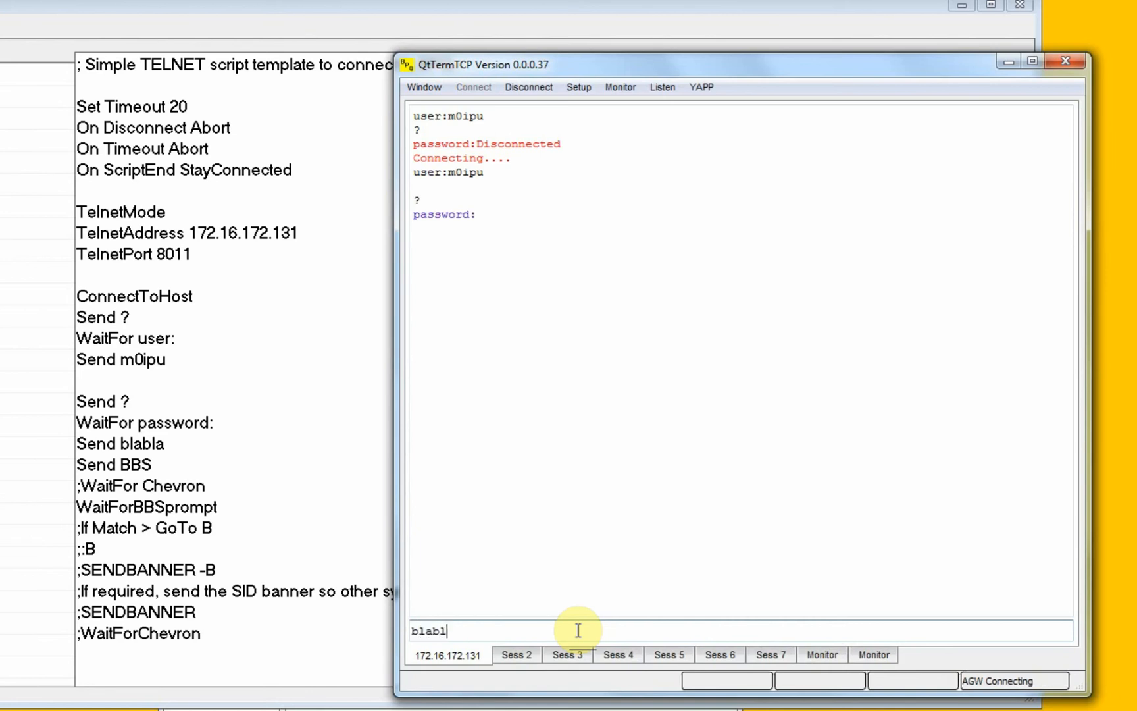
Enter the account password at the password prompt and send ? to request the node's command list.
{"action": "key", "text": "Return"}
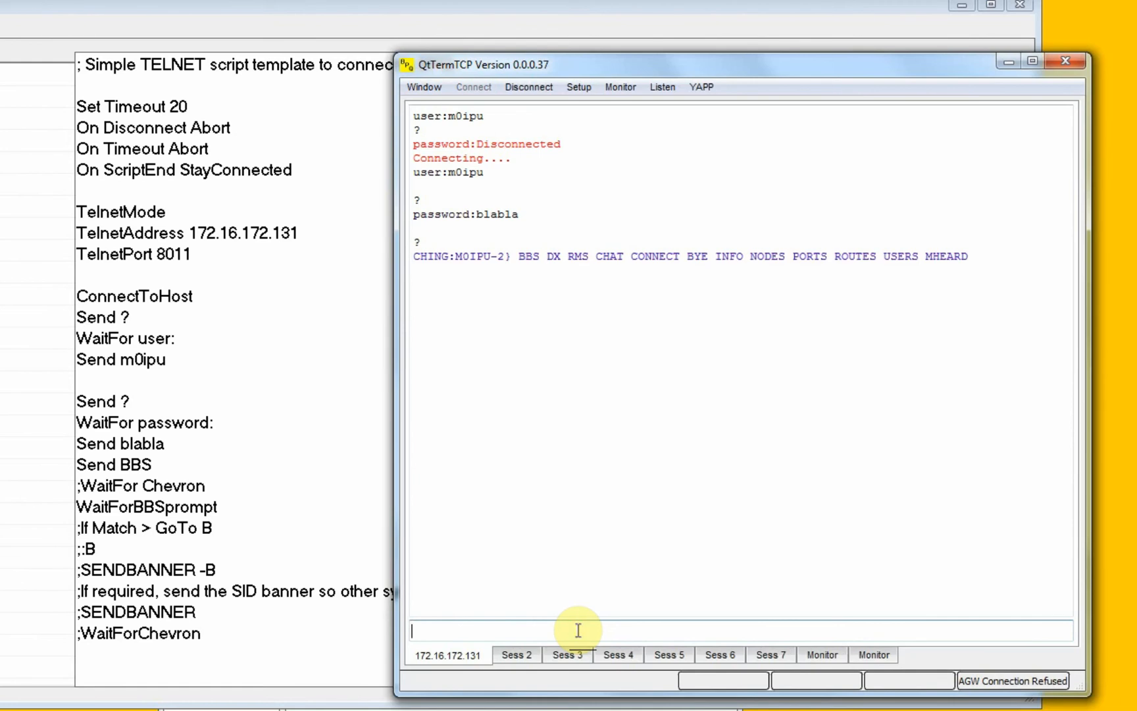
End the node session with bye, disconnect from the host and close QtTermTCP.
{"action": "type", "text": "bye"}
{"action": "key", "text": "Return"}
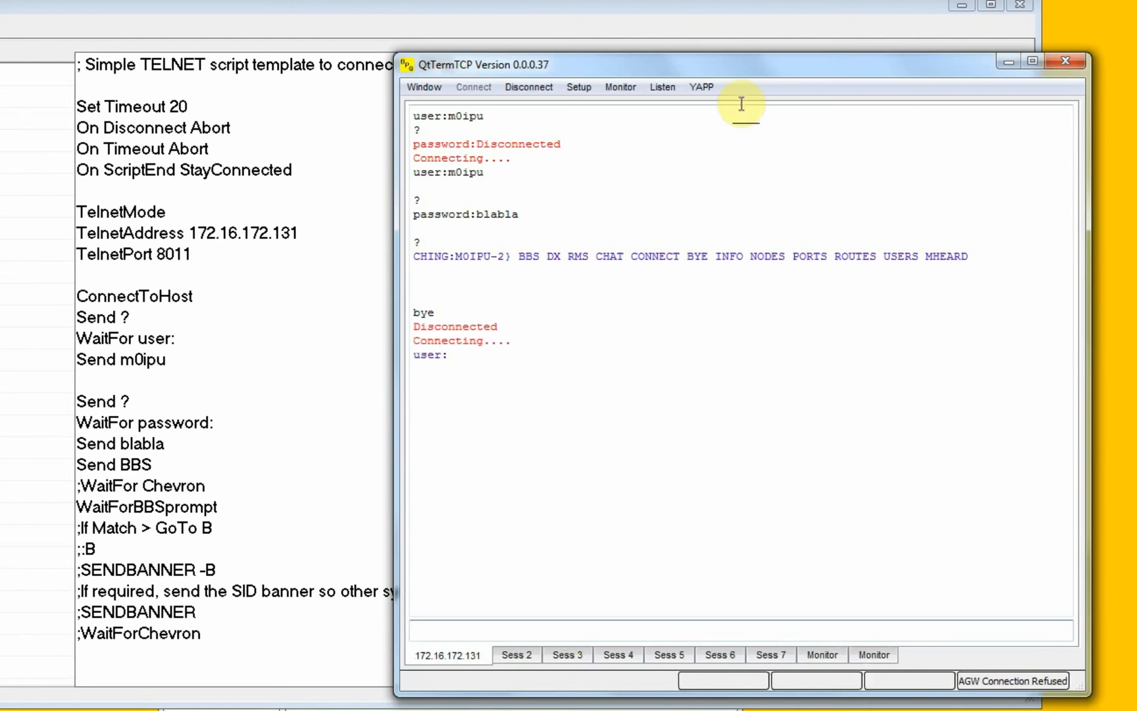
{"action": "left_click", "coordinate": [512, 87]}
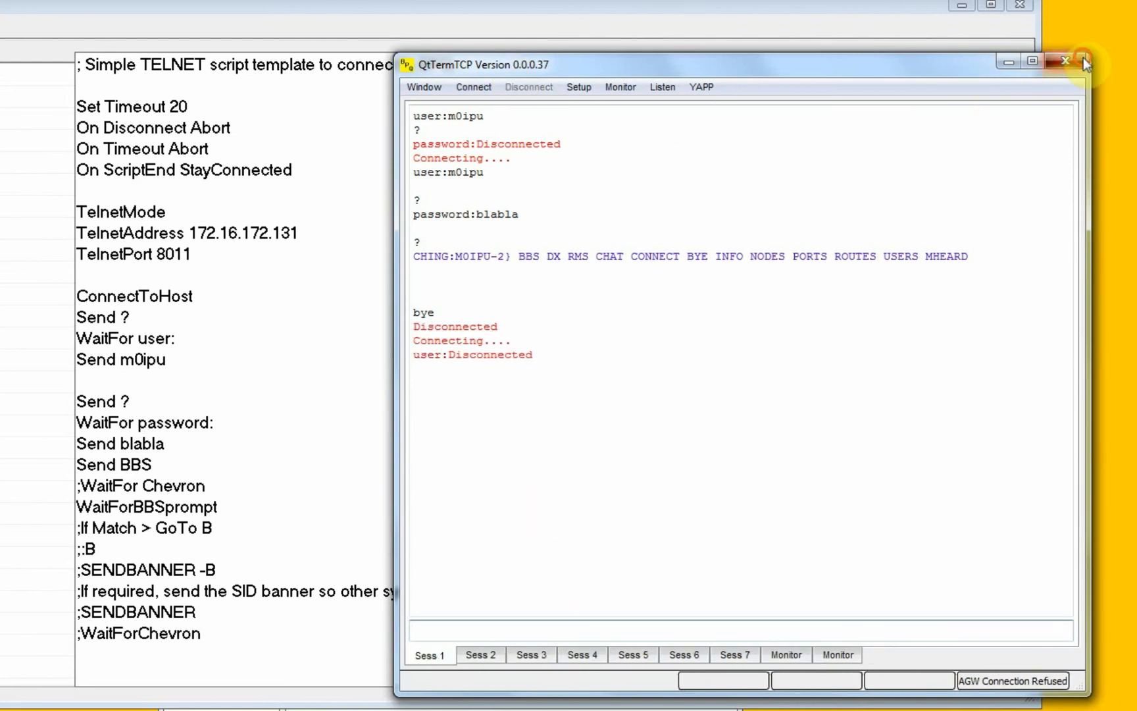
{"action": "left_click", "coordinate": [1083, 59]}
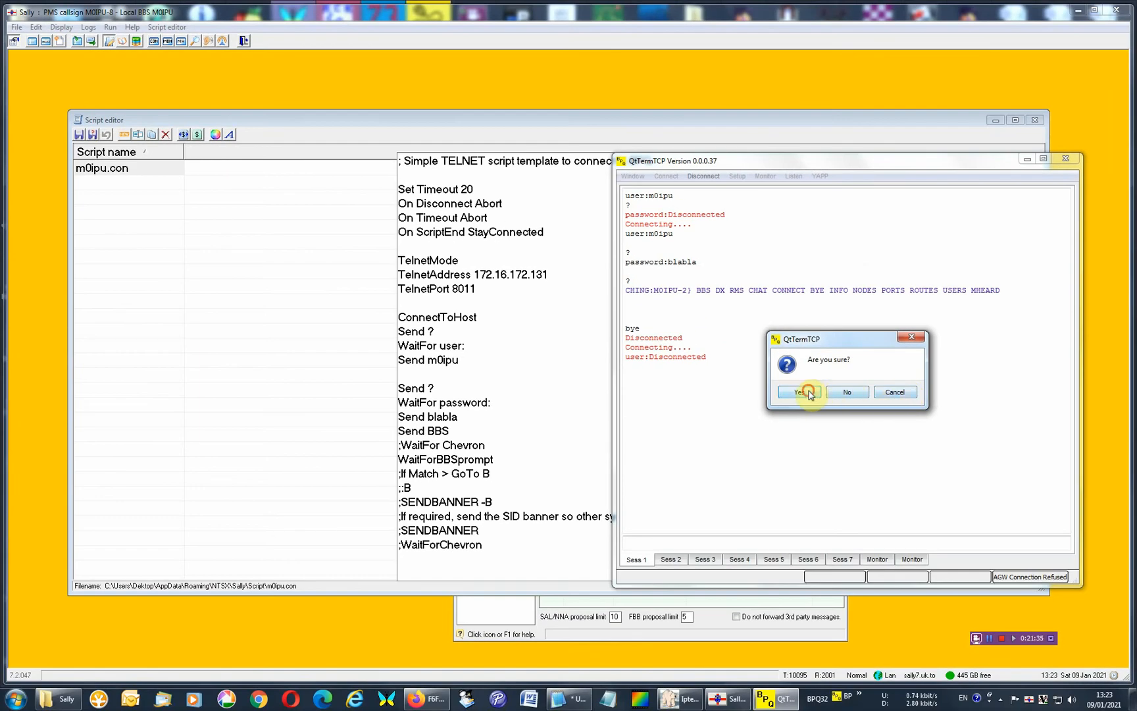
{"action": "left_click", "coordinate": [808, 392]}
Examine the script's second Send ?, the WaitFor password and password-sending lines, and the Send BBS command.
{"action": "left_click_drag", "start_coordinate": [436, 386], "coordinate": [520, 401]}
{"action": "left_click", "coordinate": [441, 411]}
{"action": "left_click", "coordinate": [415, 402]}
{"action": "left_click_drag", "start_coordinate": [411, 415], "coordinate": [371, 435]}
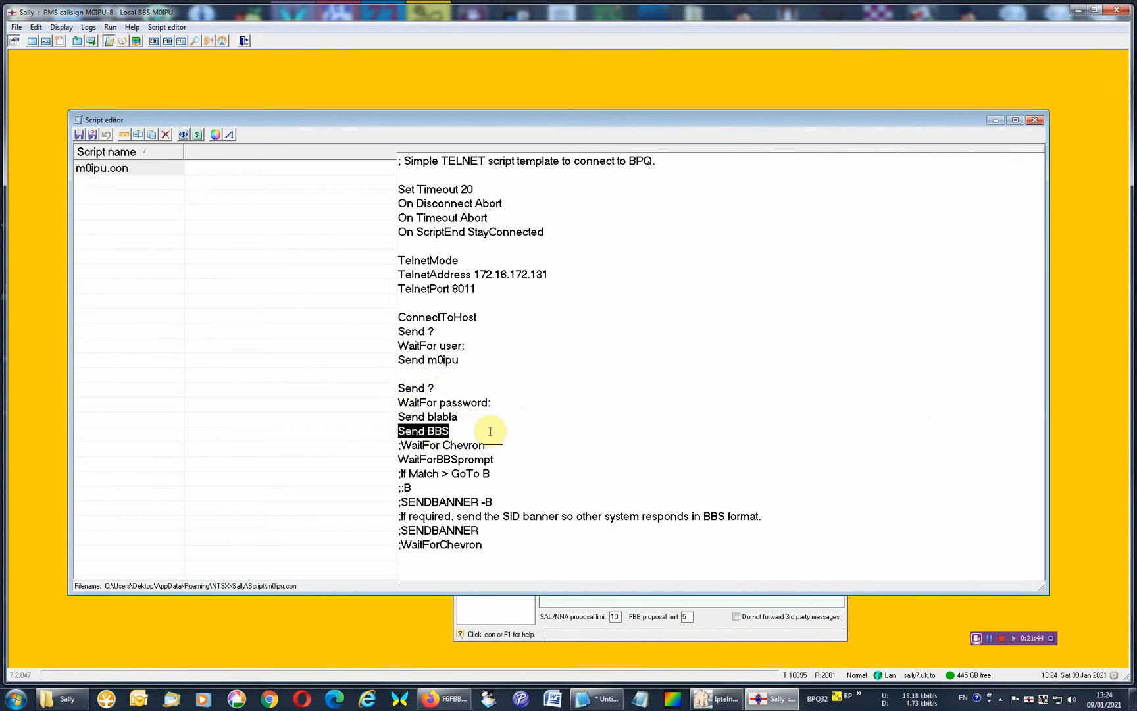
{"action": "left_click", "coordinate": [489, 430]}
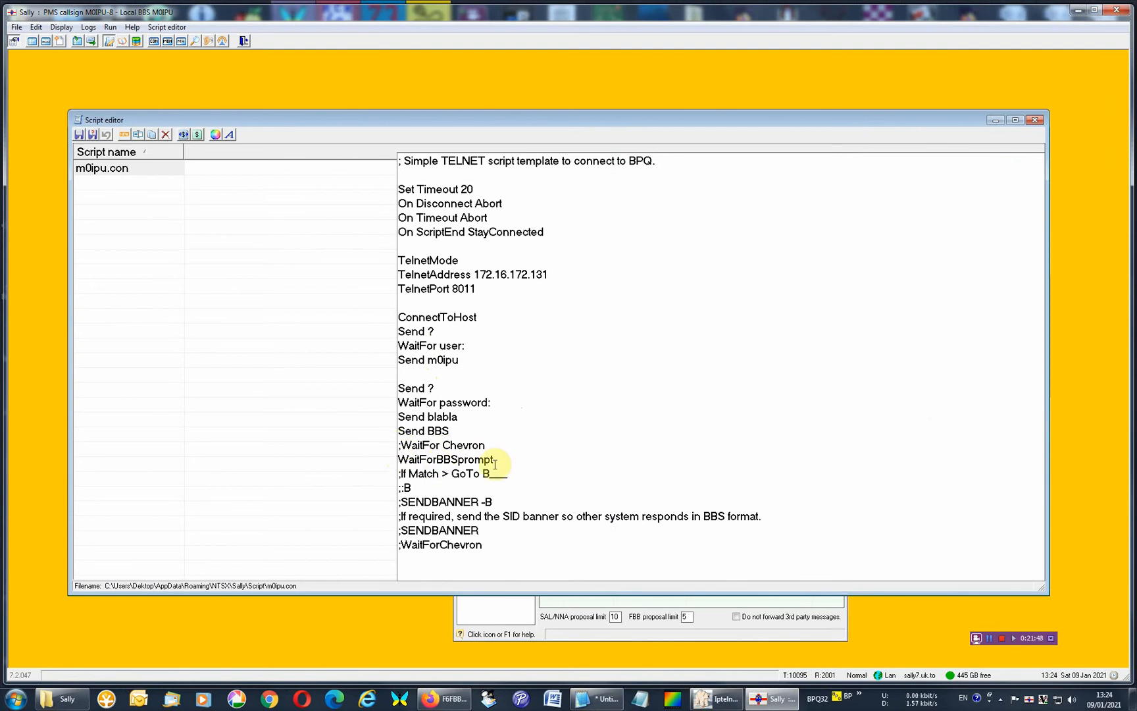
Examine the commented WaitFor Chevron line, the WaitForBBSprompt command, the commented-out block at the script's end, and the TelnetAddress value.
{"action": "left_click_drag", "start_coordinate": [495, 461], "coordinate": [550, 439]}
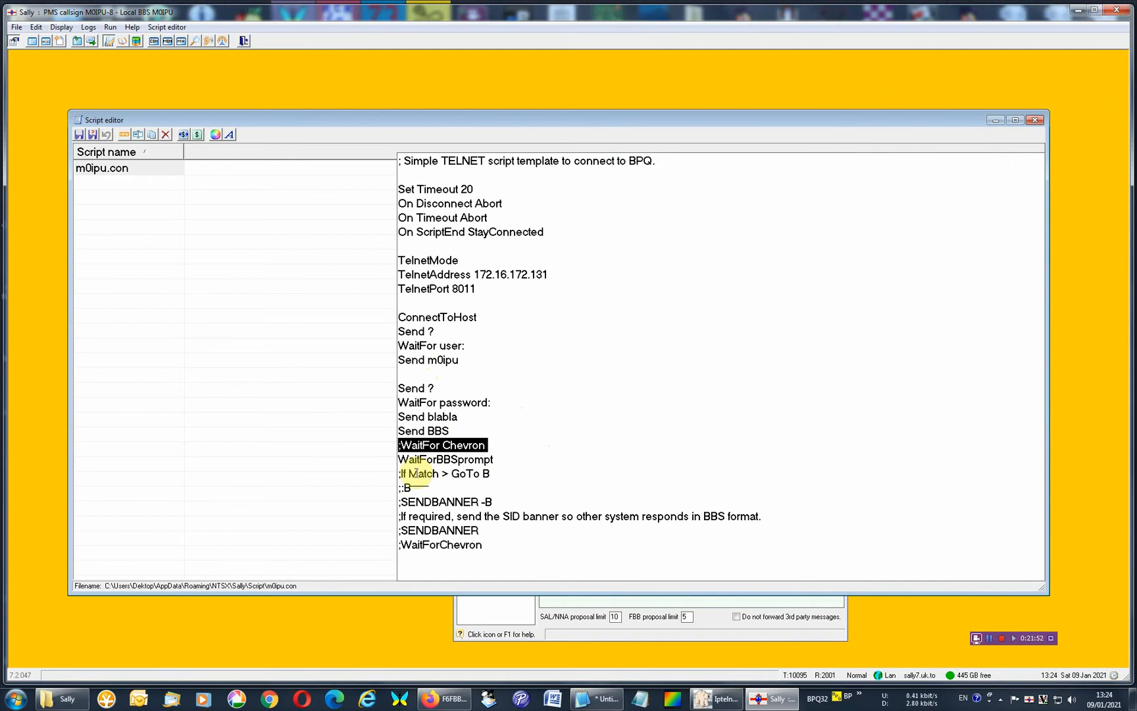
{"action": "left_click_drag", "start_coordinate": [397, 473], "coordinate": [483, 545]}
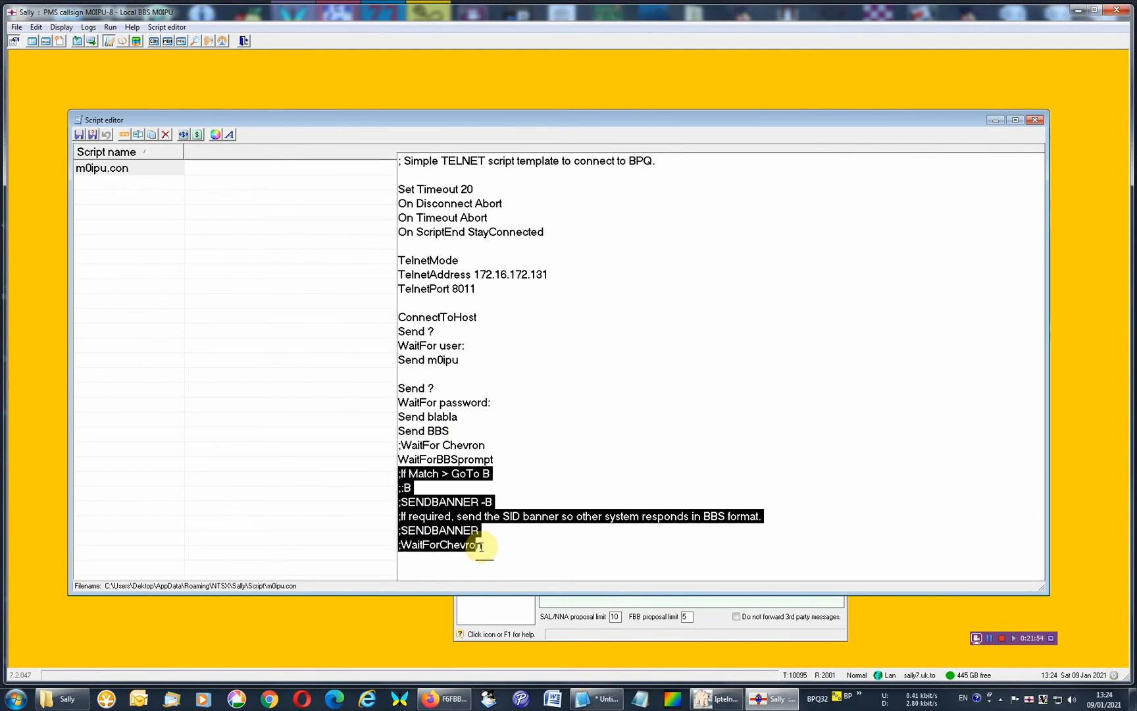
{"action": "left_click", "coordinate": [494, 460]}
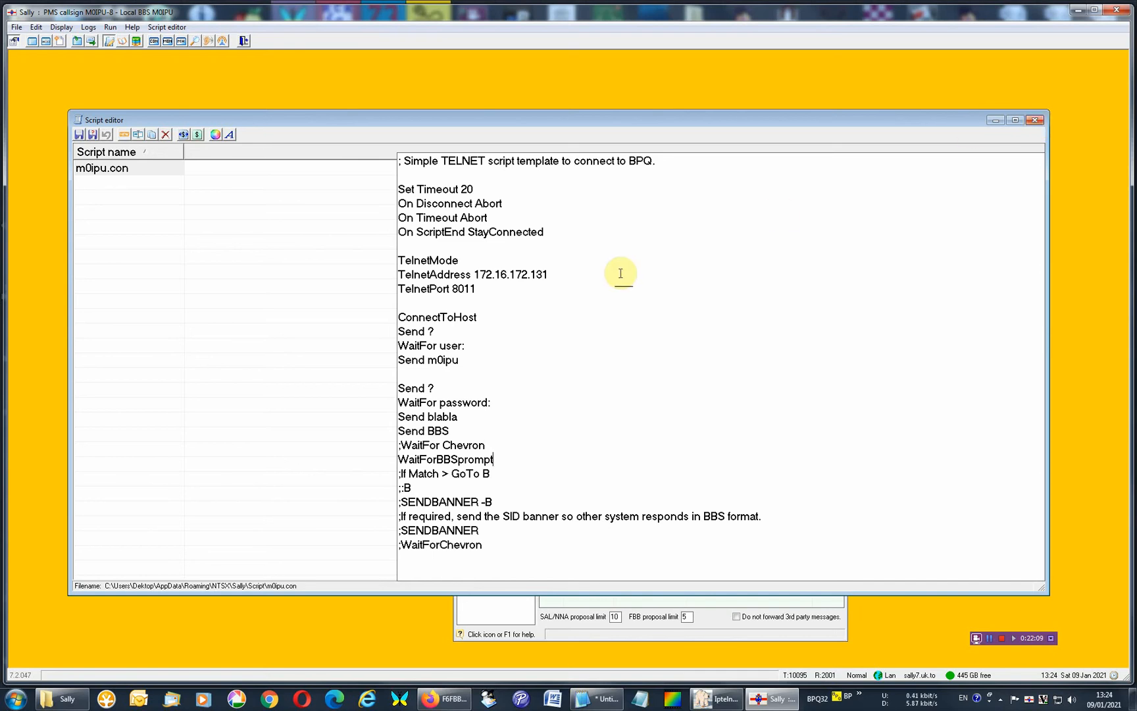
{"action": "left_click_drag", "start_coordinate": [621, 273], "coordinate": [472, 268]}
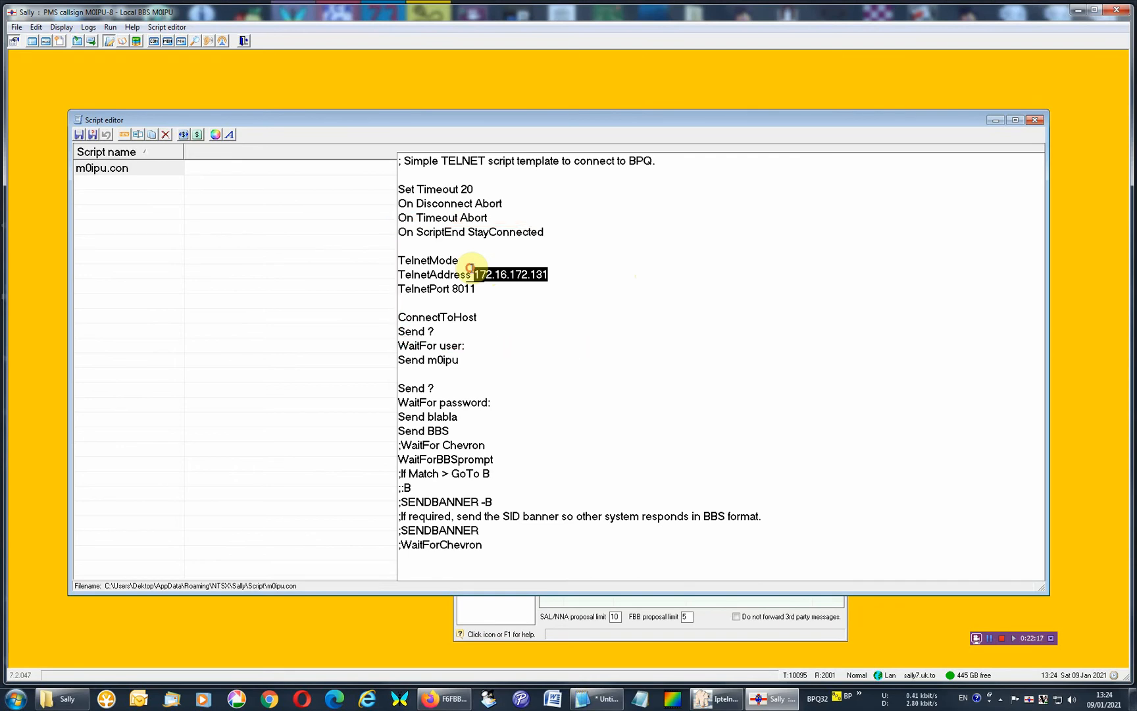
{"action": "left_click", "coordinate": [552, 279]}
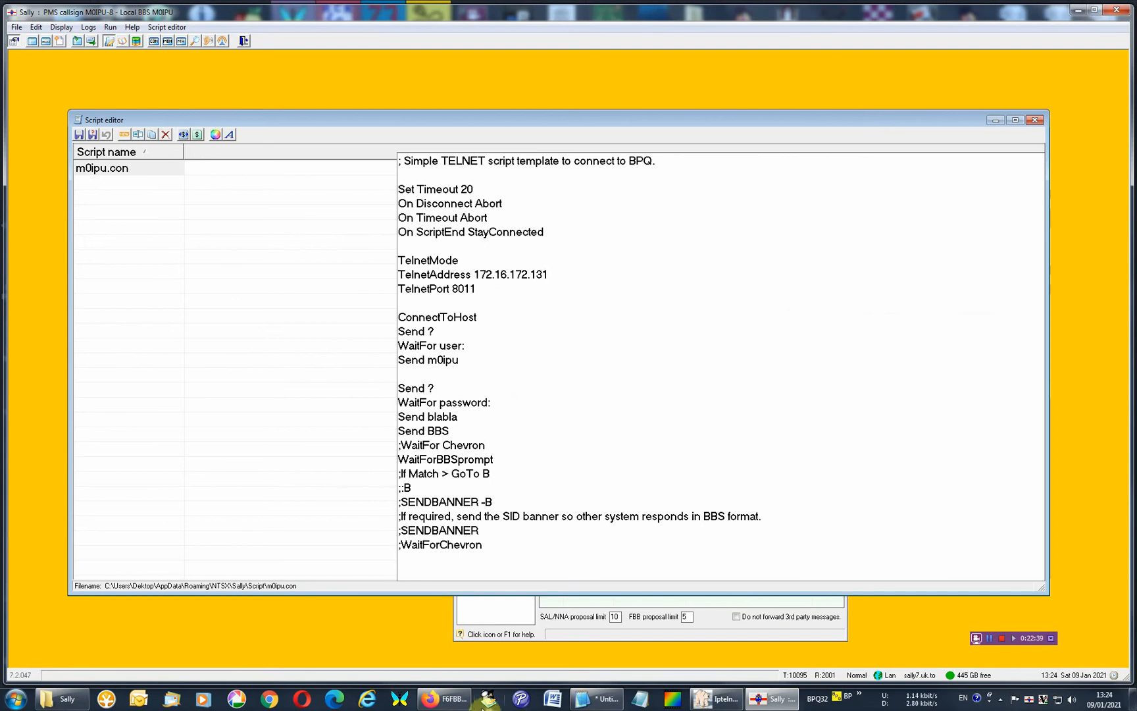
Switch to Firefox and open the BPQ32 web server at 172.16.172.131:5566 in a new tab.
{"action": "left_click", "coordinate": [444, 698]}
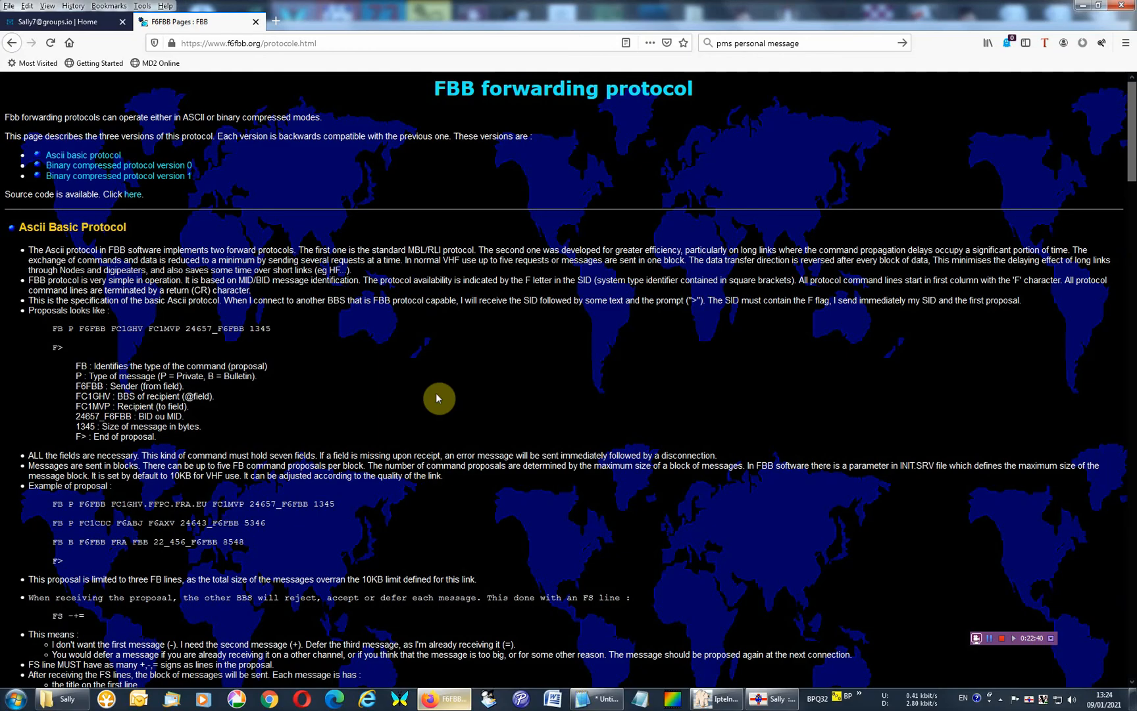
{"action": "left_click", "coordinate": [275, 21]}
{"action": "type", "text": "m0ipu"}
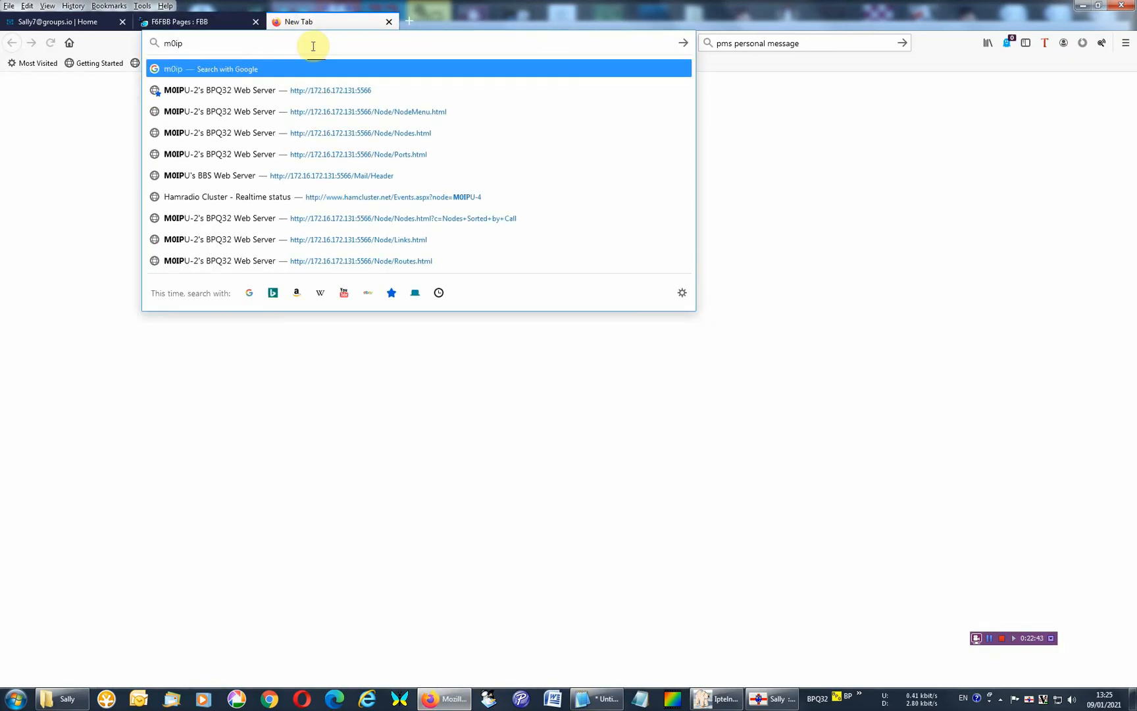
{"action": "left_click", "coordinate": [312, 86]}
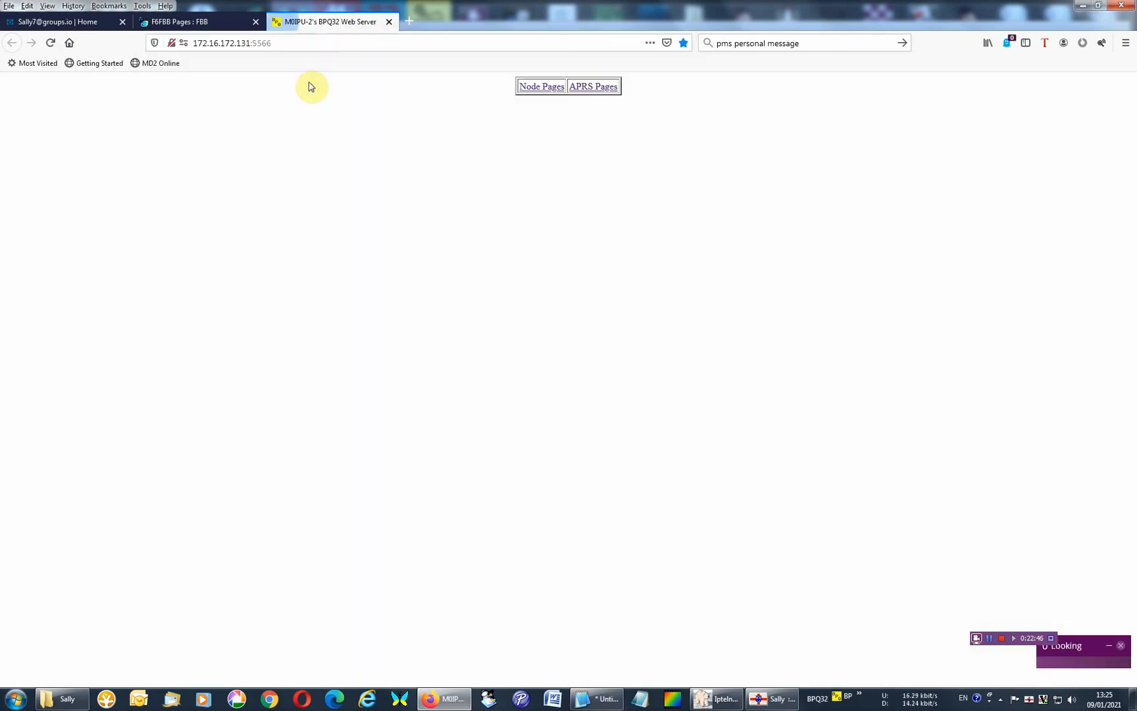
Sign in to the BPQ32 webmail with the saved login to view the BBS message list, and close the tab.
{"action": "left_click", "coordinate": [530, 88]}
{"action": "left_click", "coordinate": [696, 120]}
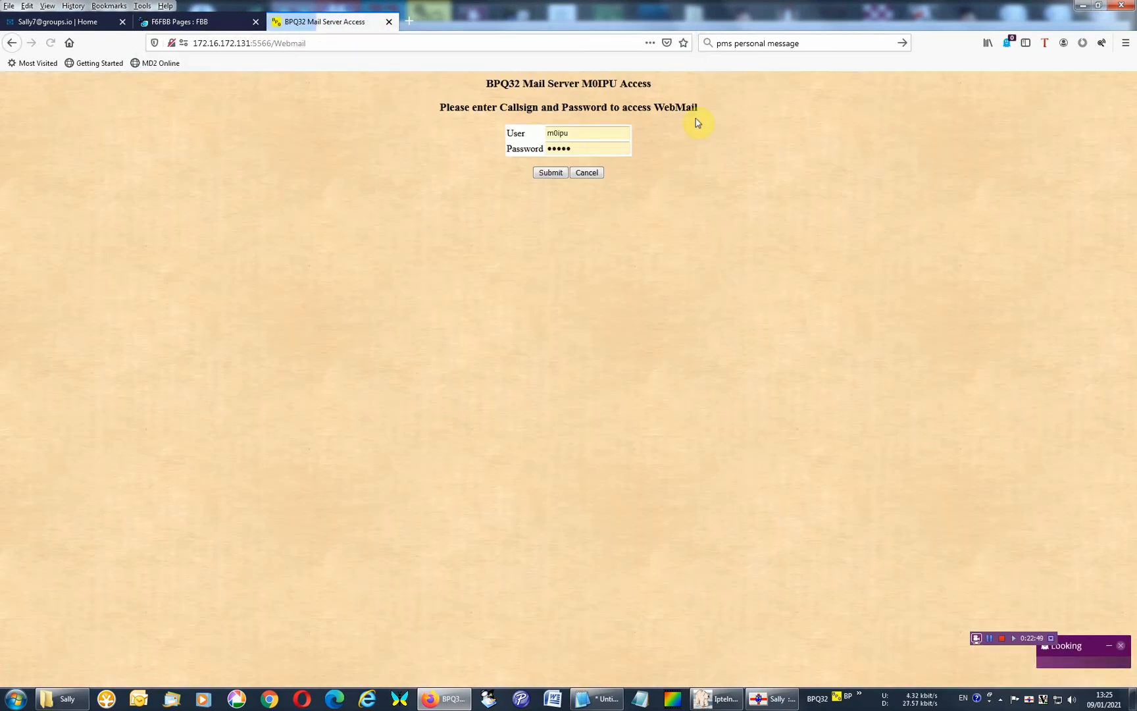
{"action": "key", "text": "Return"}
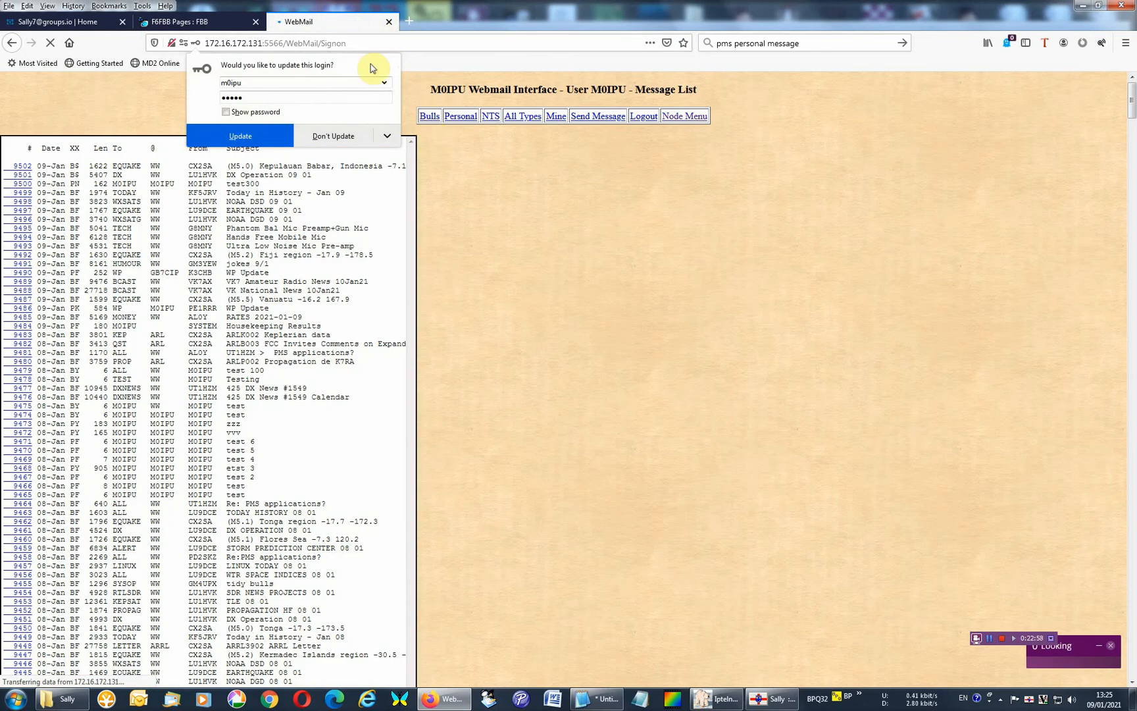
{"action": "left_click", "coordinate": [389, 23]}
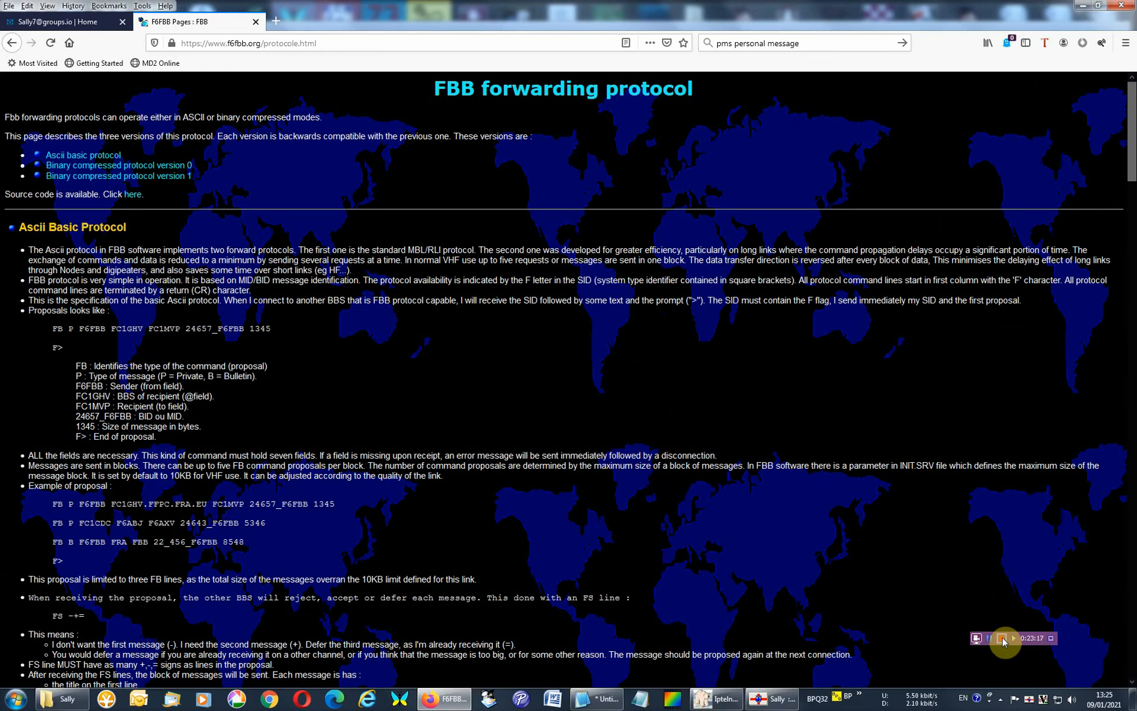
Switch back to Sally, close the script editor and run BBS message listing only.
{"action": "left_click", "coordinate": [770, 698]}
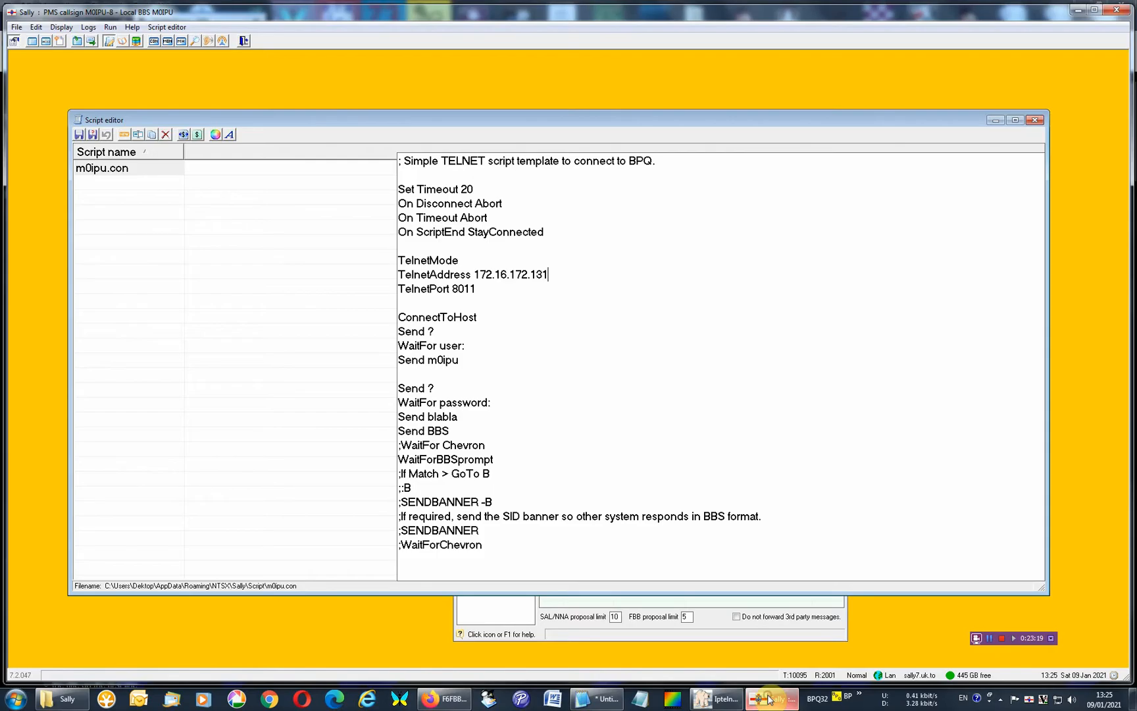
{"action": "left_click", "coordinate": [691, 455]}
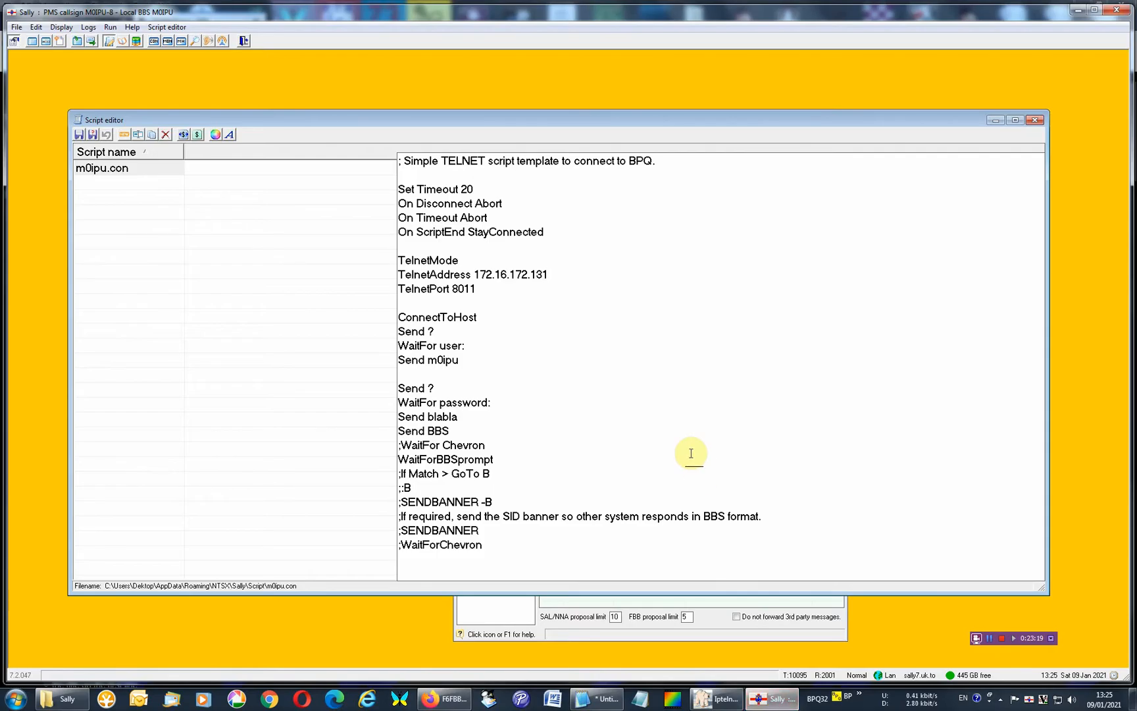
{"action": "left_click", "coordinate": [1034, 120]}
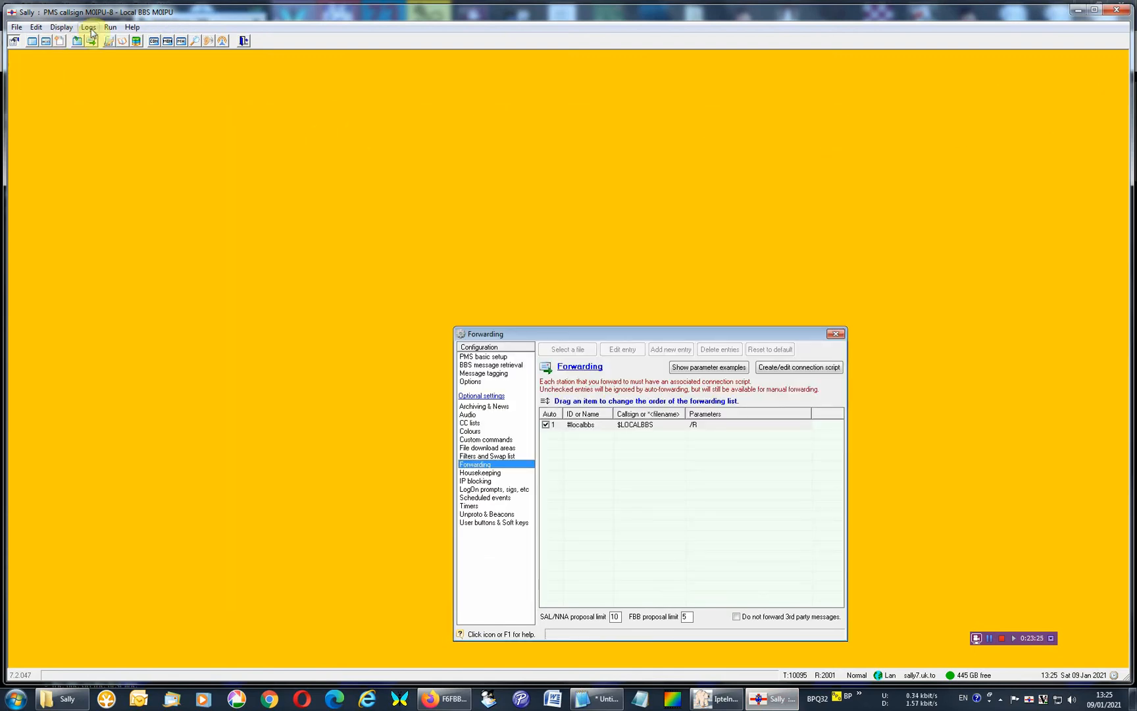
{"action": "left_click", "coordinate": [108, 27]}
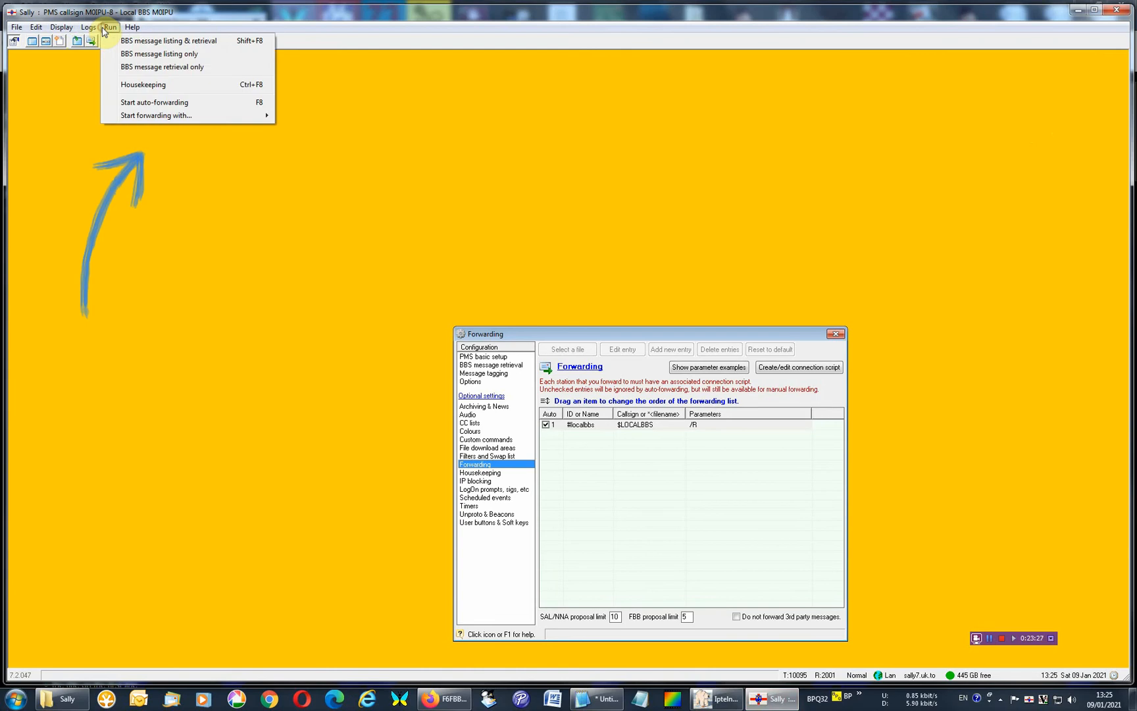
{"action": "left_click", "coordinate": [144, 56]}
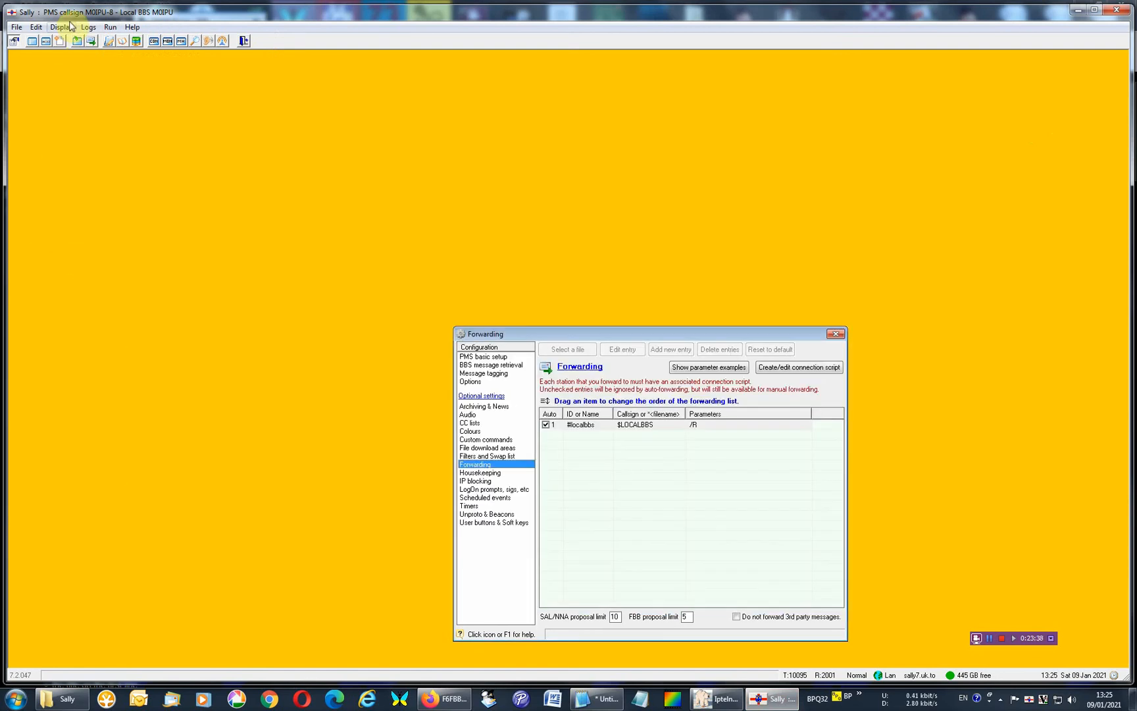
Reopen the script editor to check the Telnet connection script, and close it.
{"action": "left_click", "coordinate": [61, 27]}
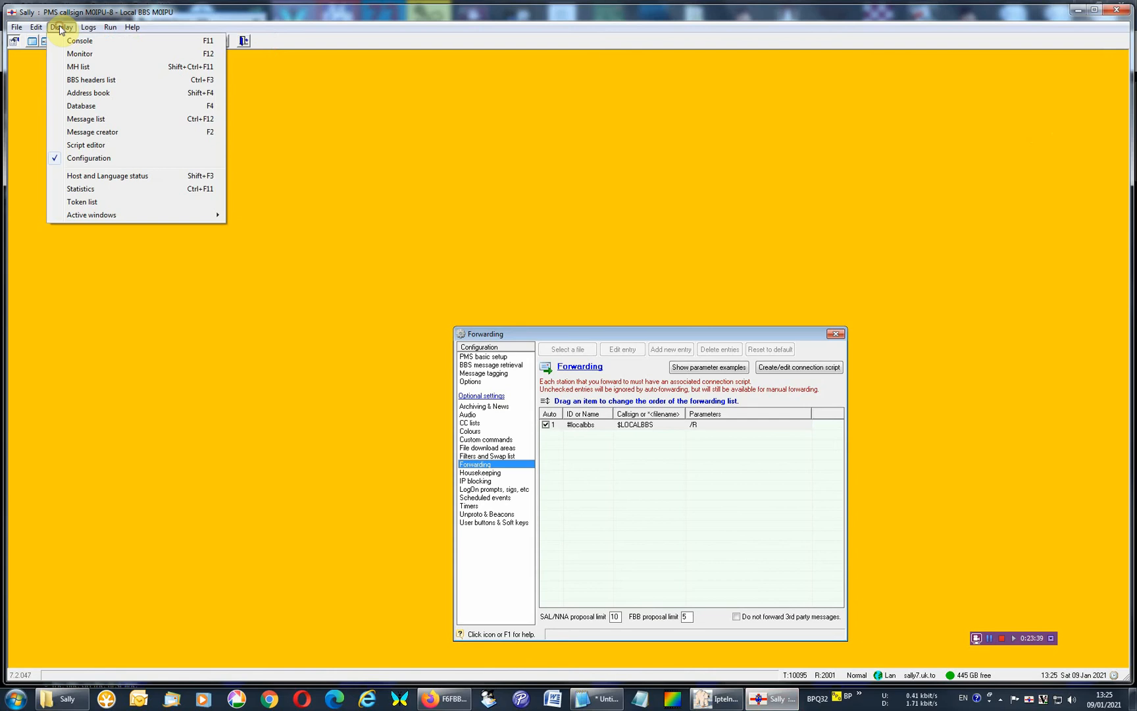
{"action": "left_click", "coordinate": [99, 145]}
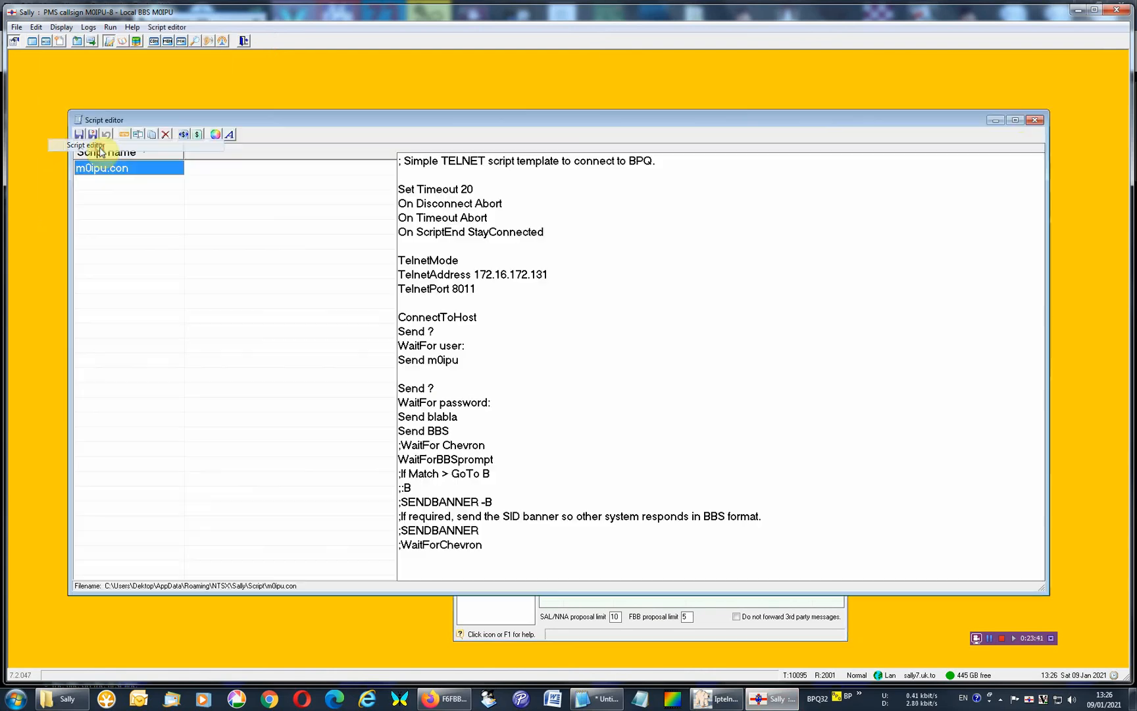
{"action": "left_click", "coordinate": [1030, 121]}
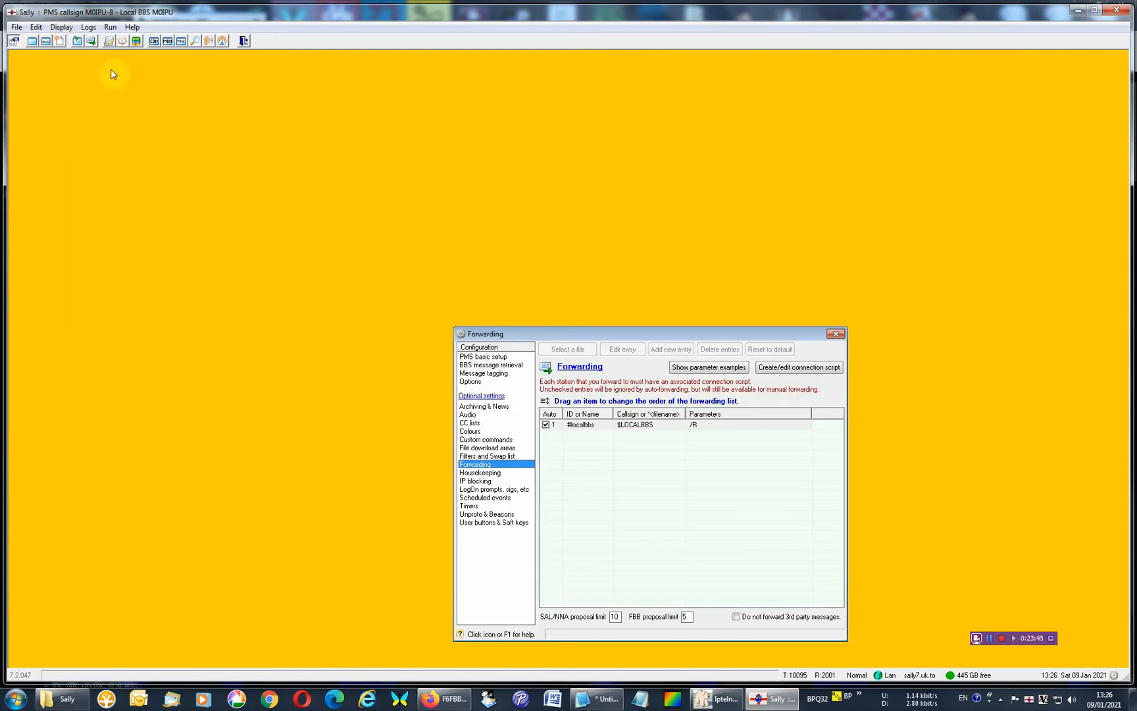
Open the BBS headers list and sort it by message number in ascending order.
{"action": "left_click", "coordinate": [31, 44]}
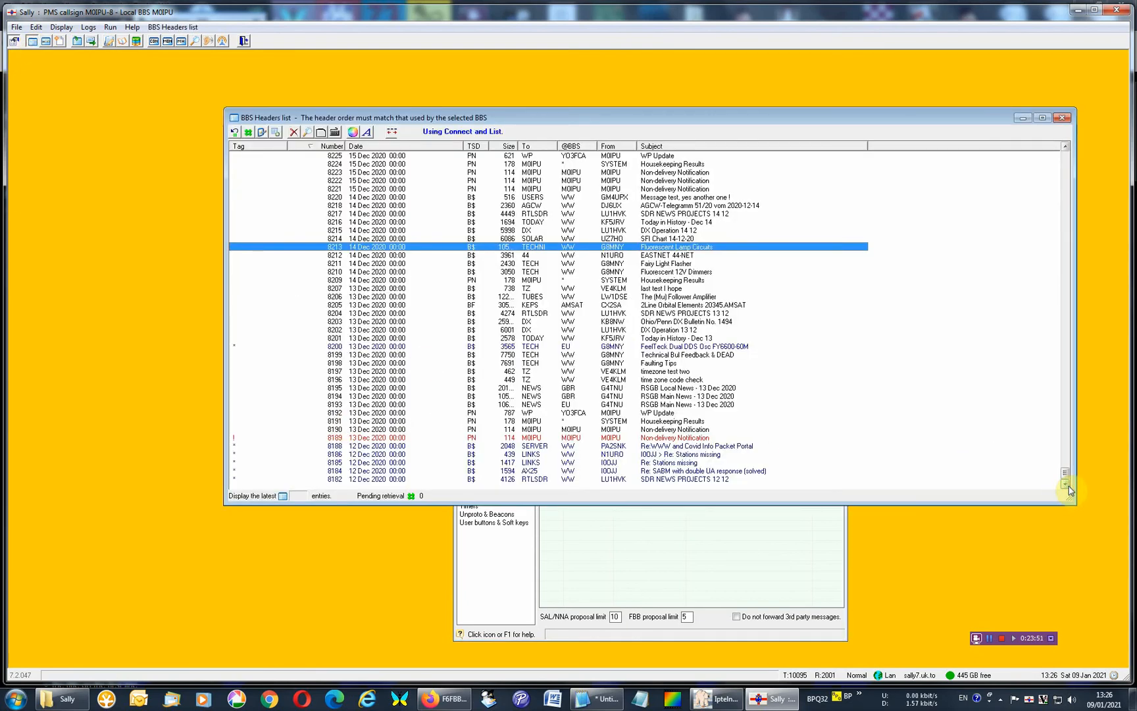
{"action": "left_click", "coordinate": [331, 147]}
{"action": "left_click", "coordinate": [331, 147]}
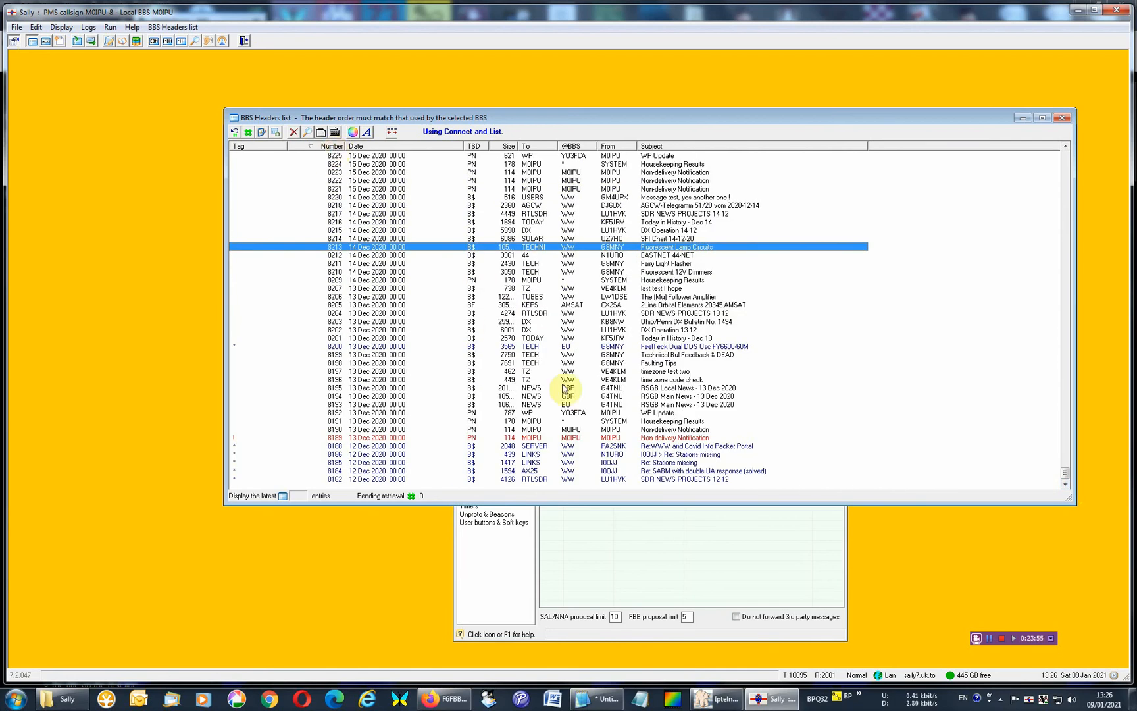
{"action": "left_click", "coordinate": [331, 147]}
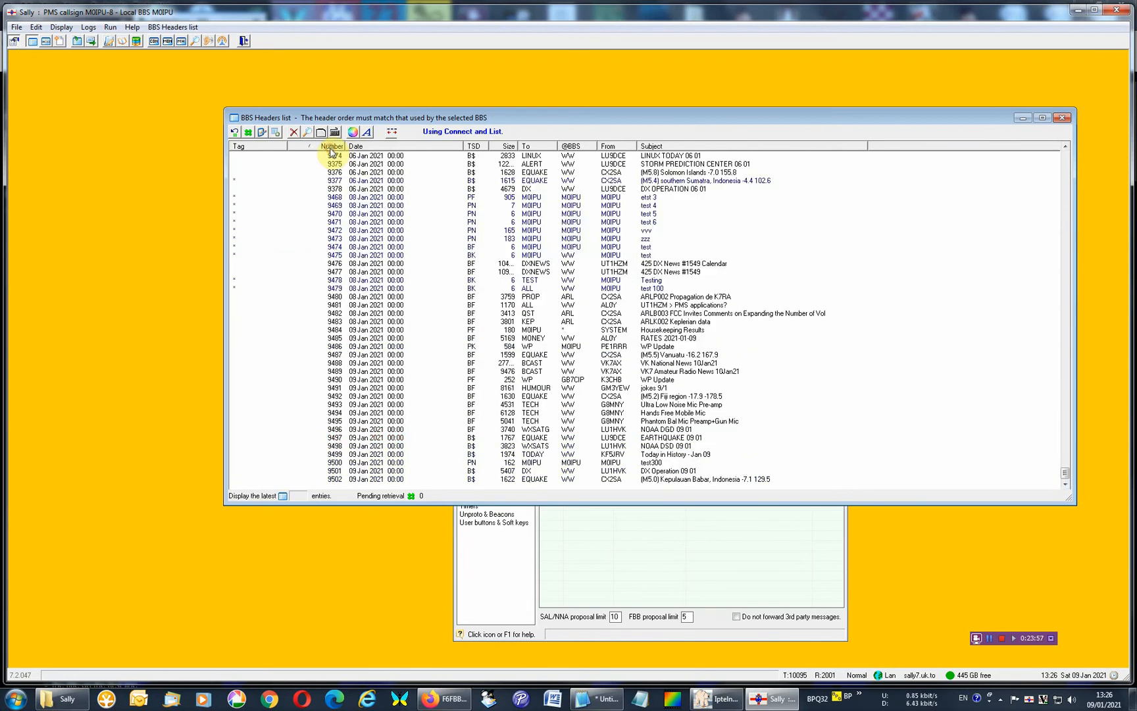
Tag messages 9498 to 9502 in the BBS headers list and run BBS message retrieval only.
{"action": "left_click", "coordinate": [262, 481]}
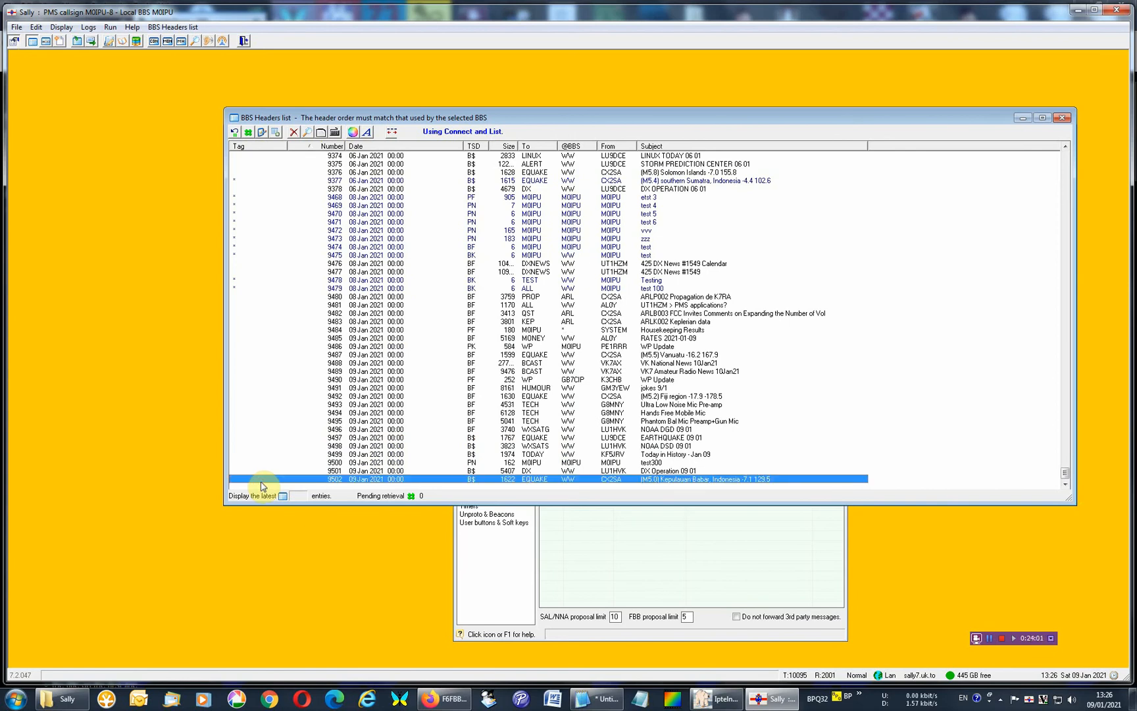
{"action": "left_click", "coordinate": [244, 448]}
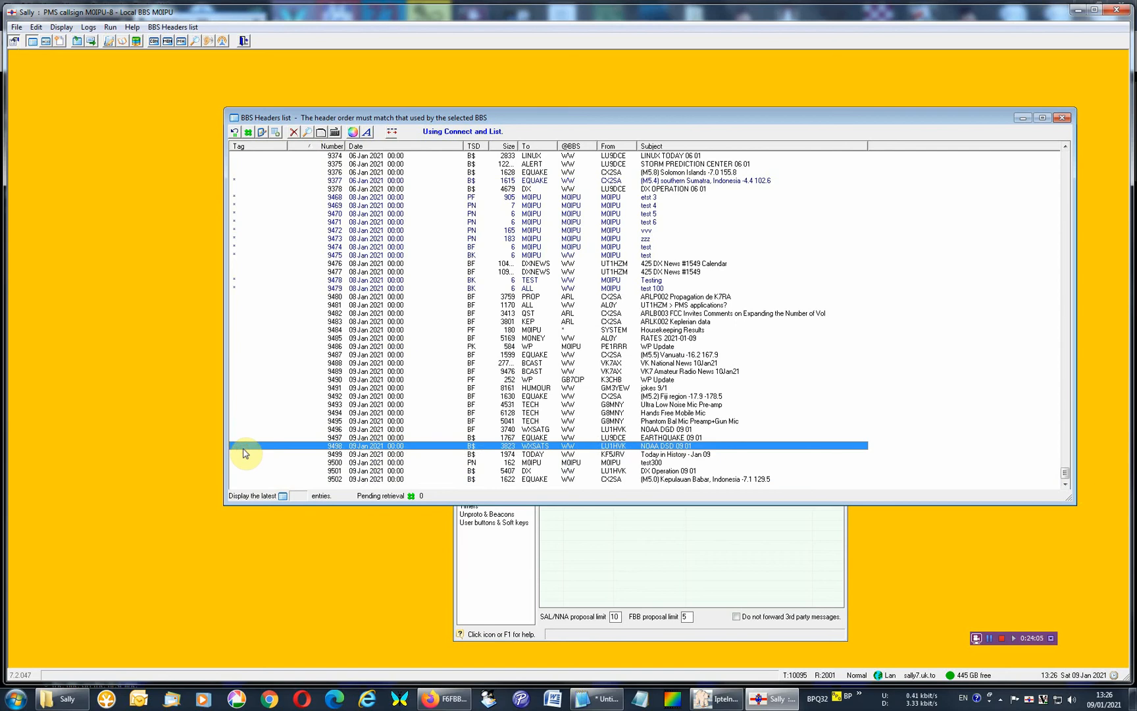
{"action": "key", "text": "space"}
{"action": "key", "text": "space"}
{"action": "key", "text": "space"}
{"action": "key", "text": "space"}
{"action": "key", "text": "space"}
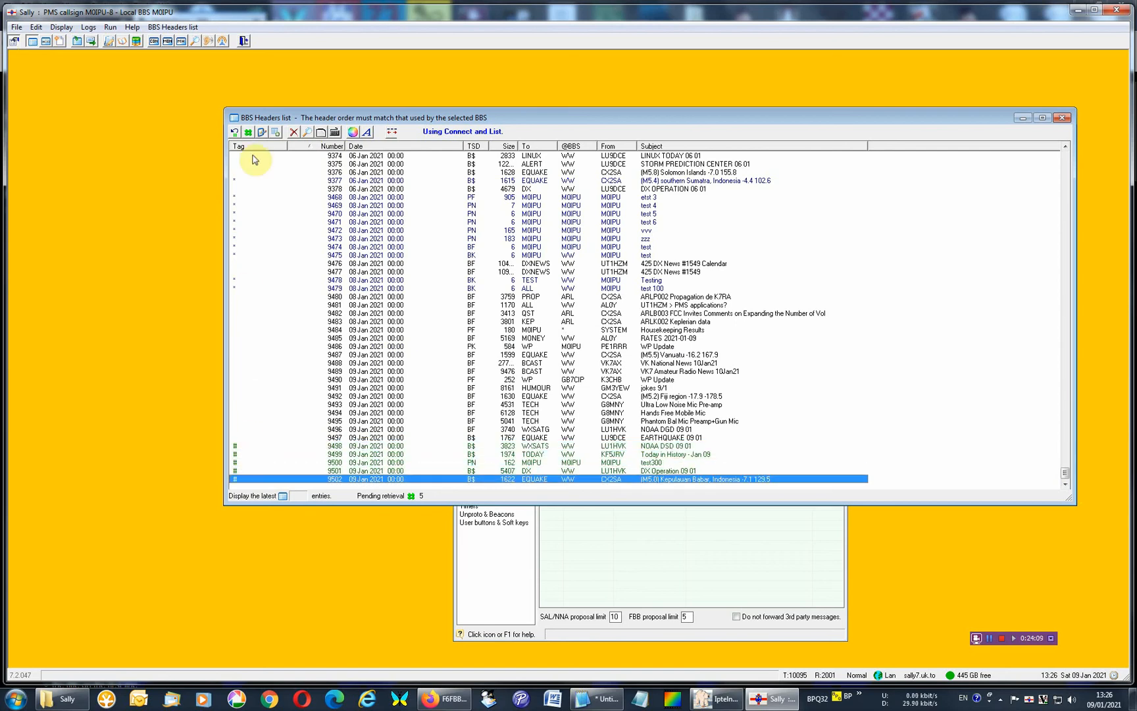
{"action": "left_click", "coordinate": [109, 29]}
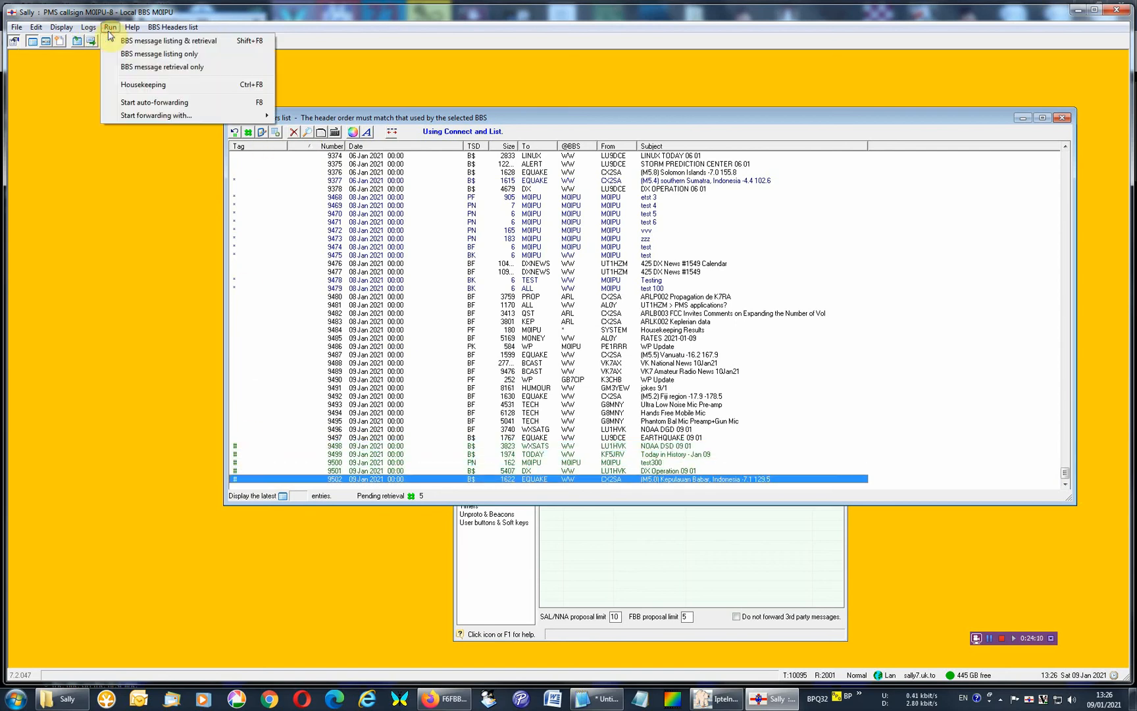
{"action": "left_click", "coordinate": [143, 68]}
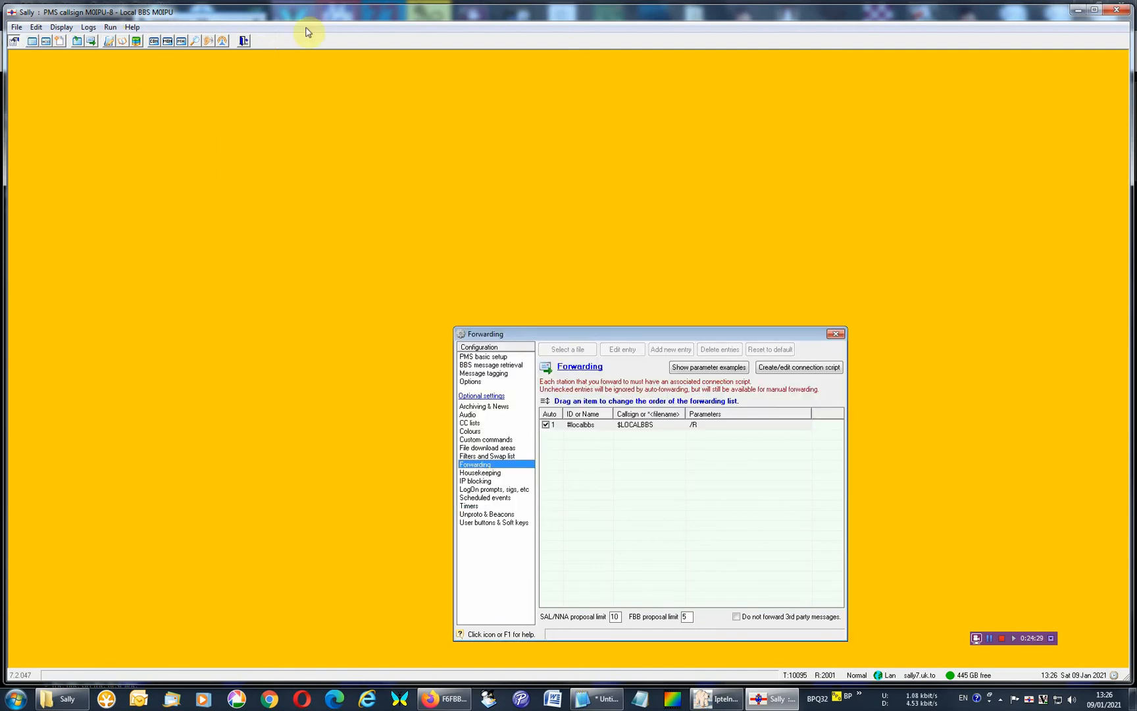
Open the message list, check the Start forwarding with options and view the newest message, EQUAKE bulletin 1969.
{"action": "left_click", "coordinate": [32, 41]}
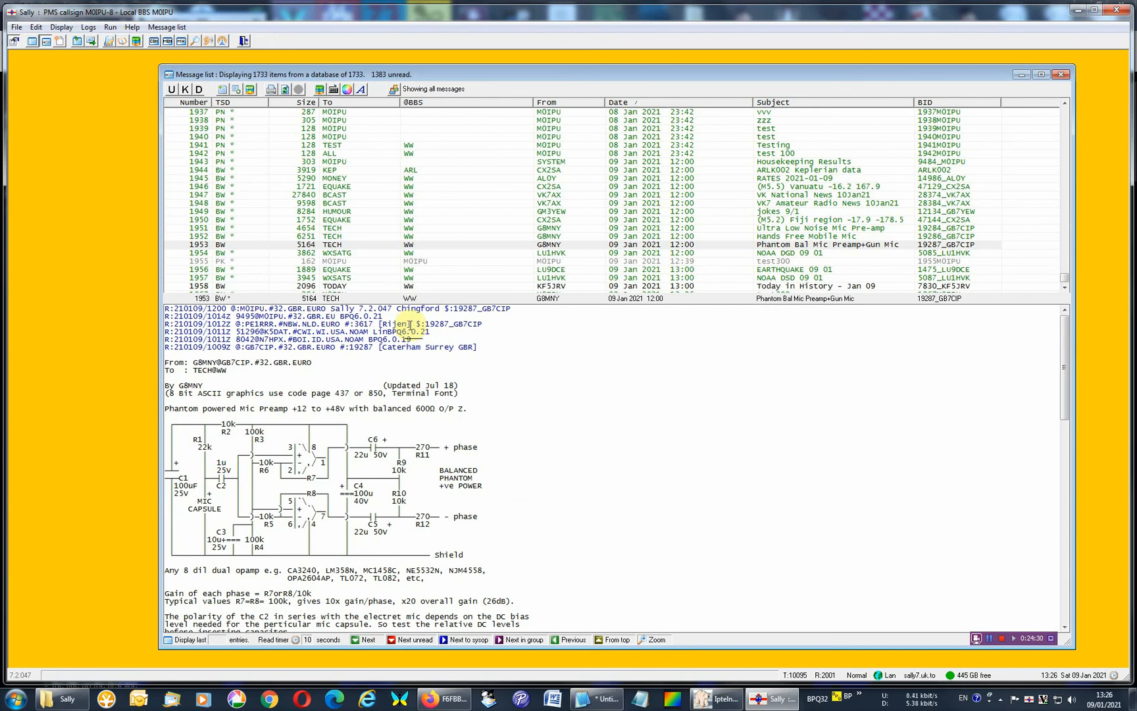
{"action": "left_click", "coordinate": [1064, 288]}
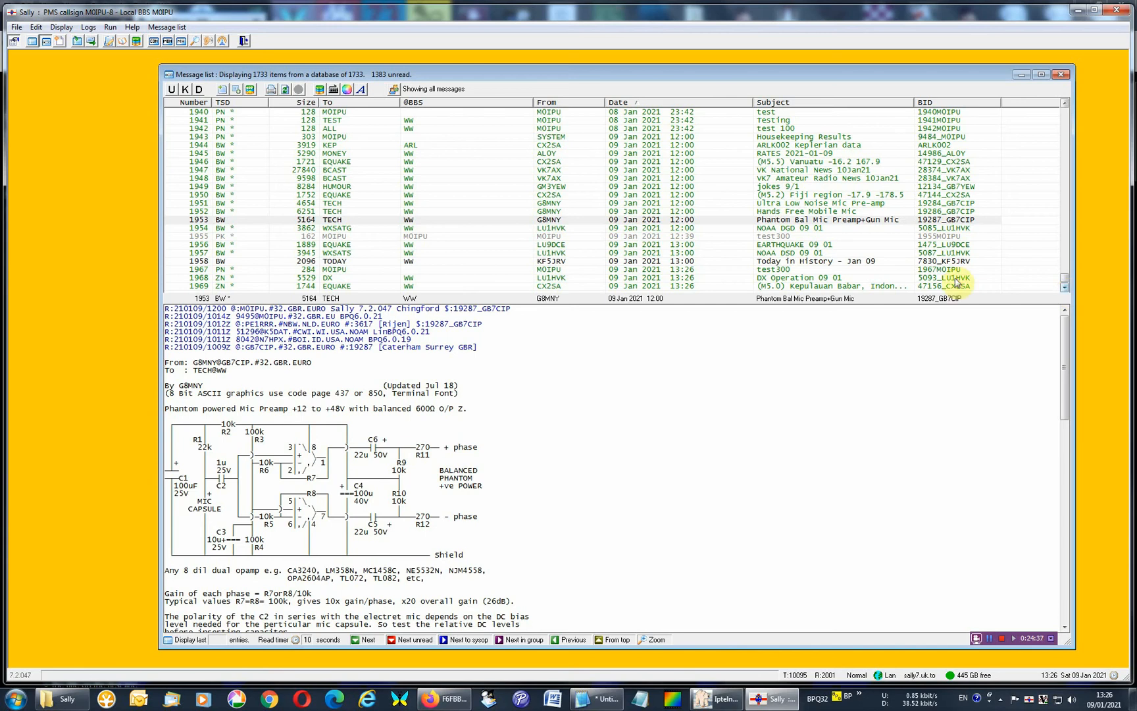
{"action": "left_click", "coordinate": [110, 30]}
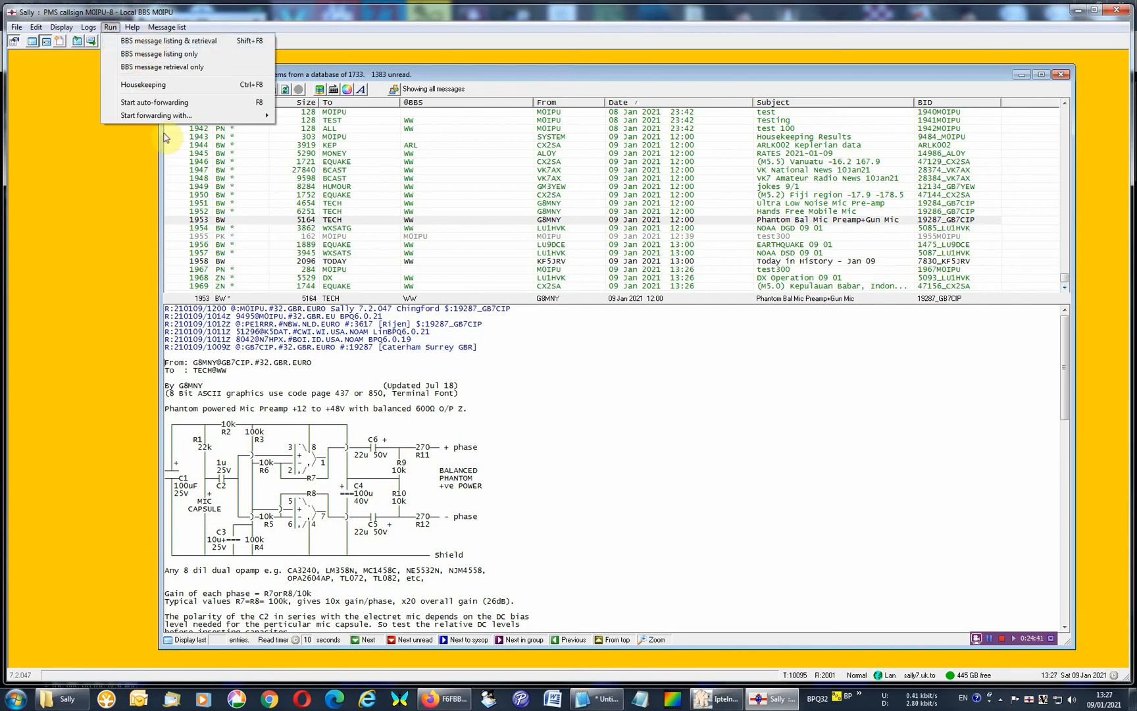
{"action": "mouse_move", "coordinate": [161, 116]}
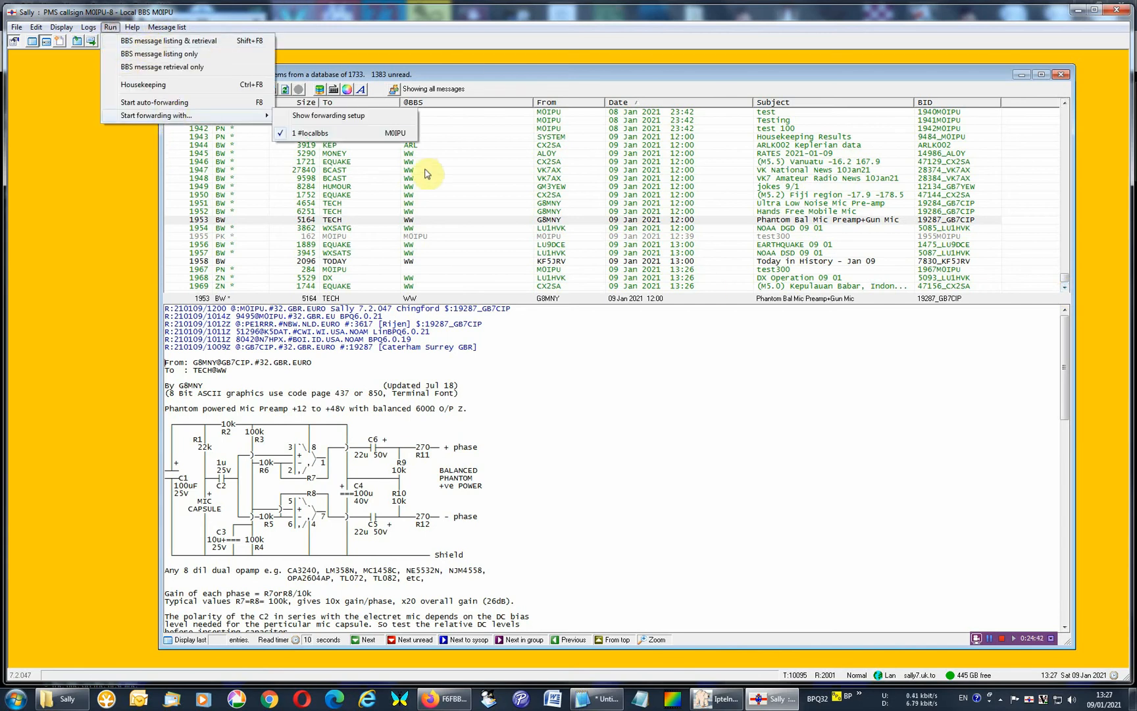
{"action": "left_click", "coordinate": [440, 287]}
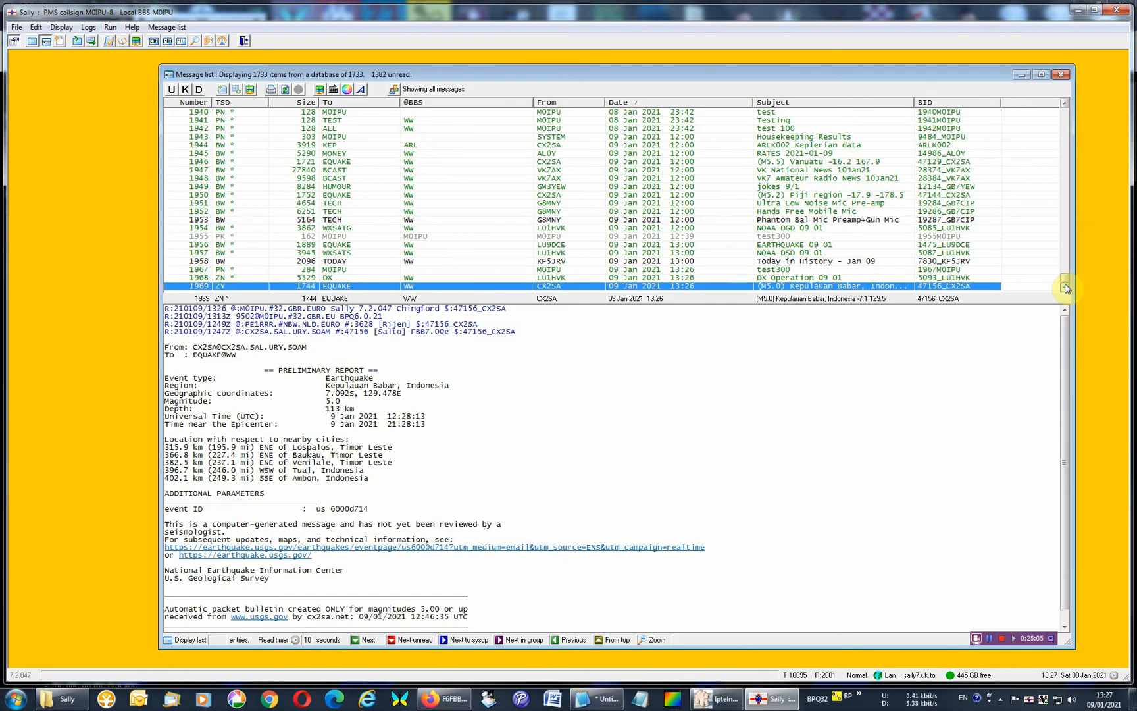
{"action": "left_click", "coordinate": [990, 640]}
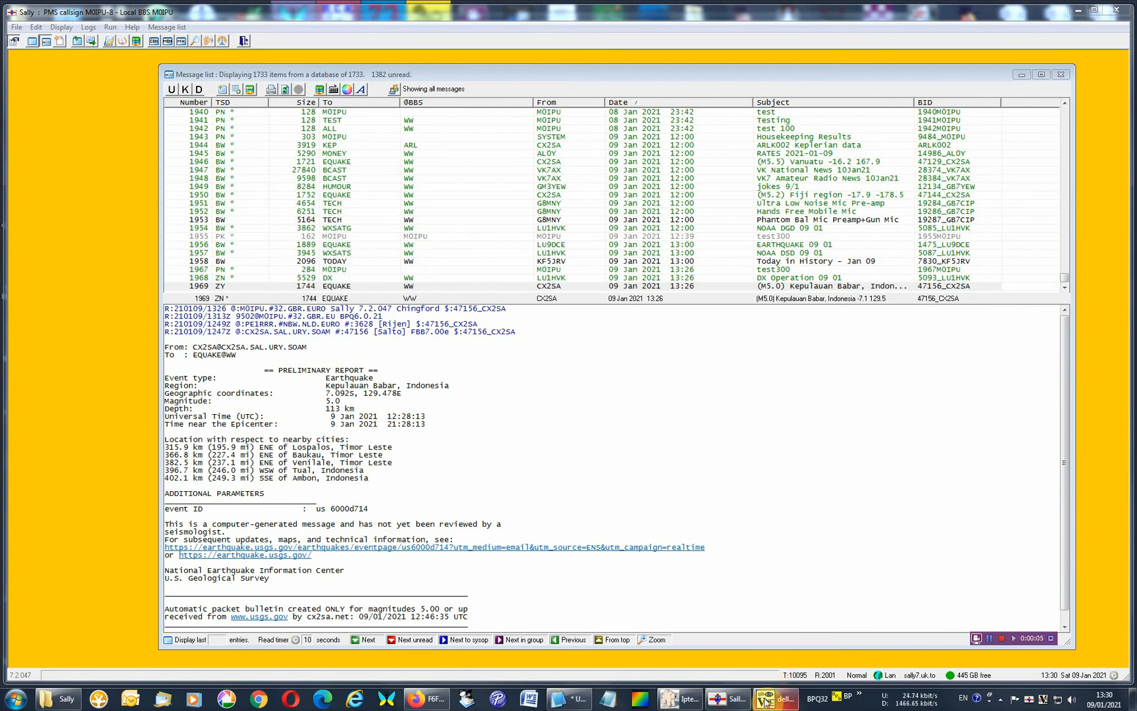
Switch to the TightVNC remote desktop and examine the FBBPORT and TCPPORT lines and the APPLICATION entries in BPQ32.cfg.
{"action": "mouse_move", "coordinate": [765, 698]}
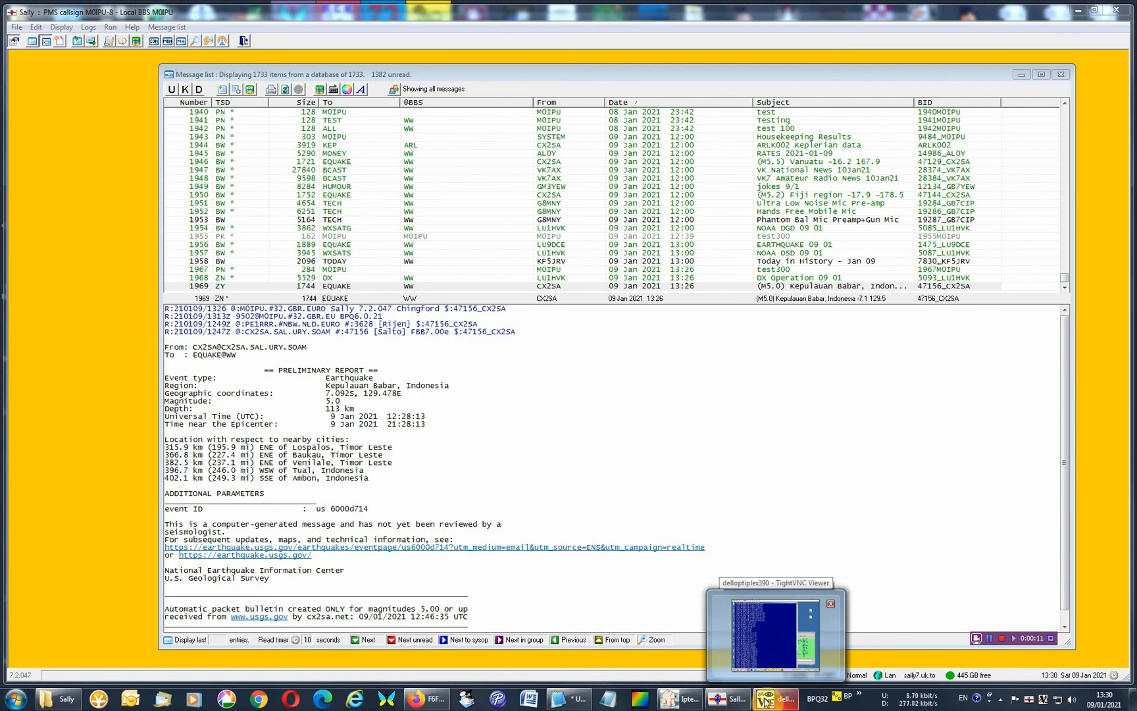
{"action": "left_click", "coordinate": [765, 698]}
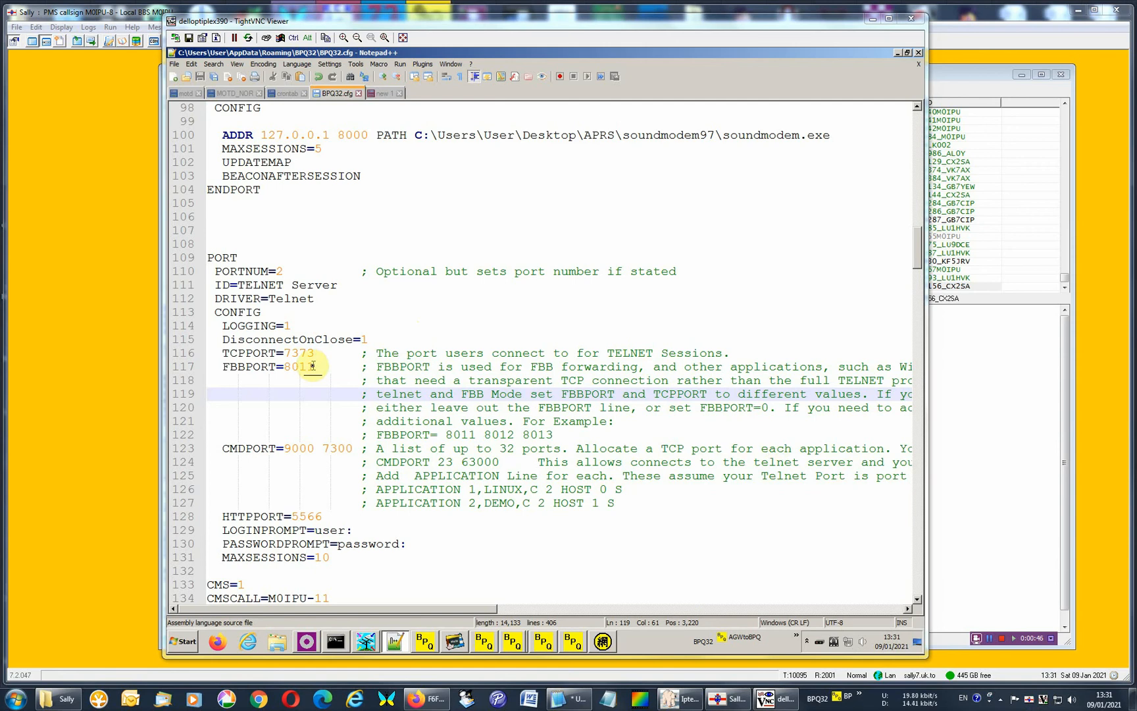
{"action": "left_click_drag", "start_coordinate": [313, 365], "coordinate": [210, 372]}
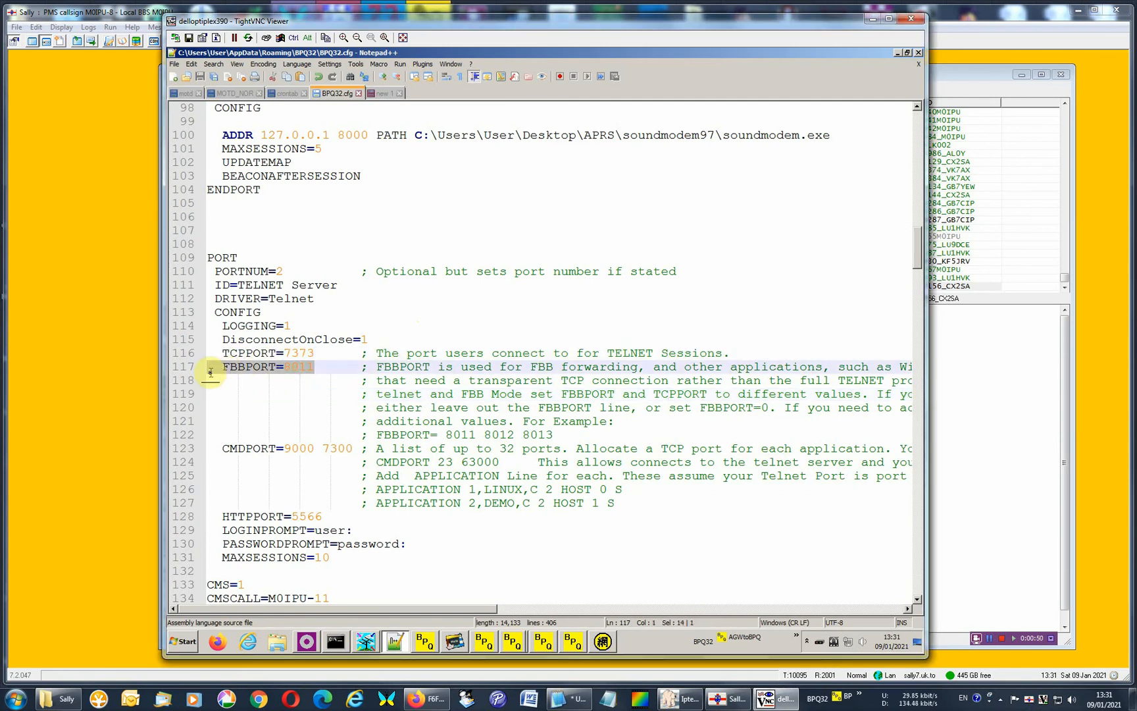
{"action": "left_click", "coordinate": [267, 368]}
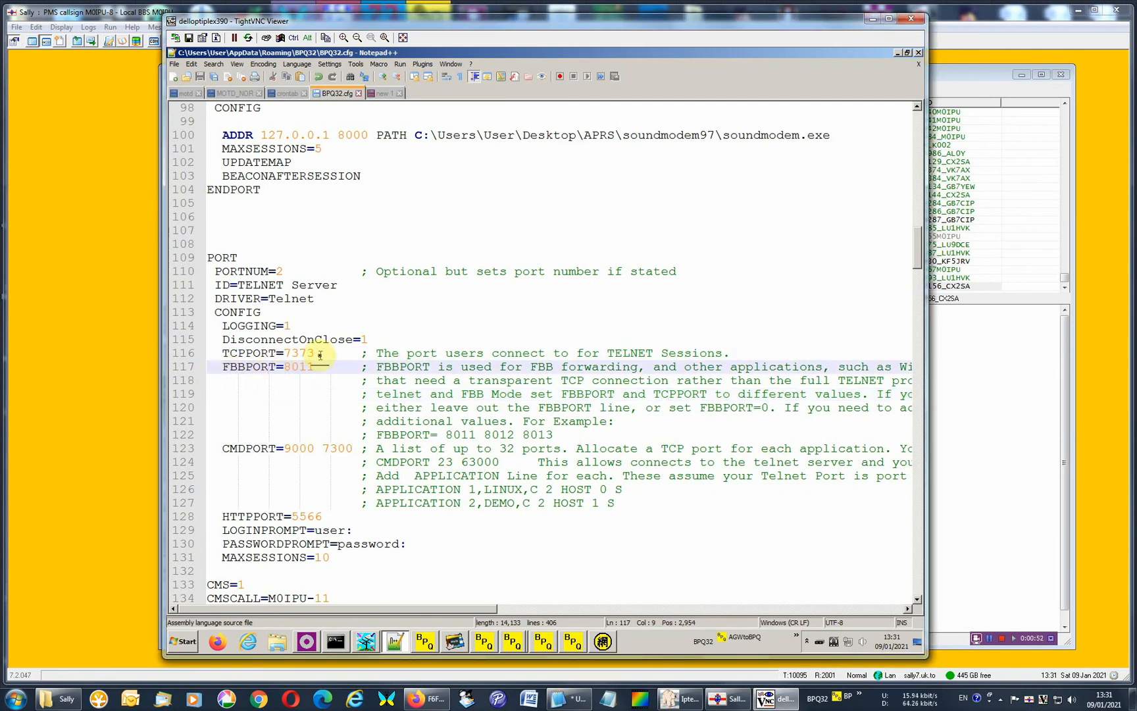
{"action": "left_click", "coordinate": [299, 355]}
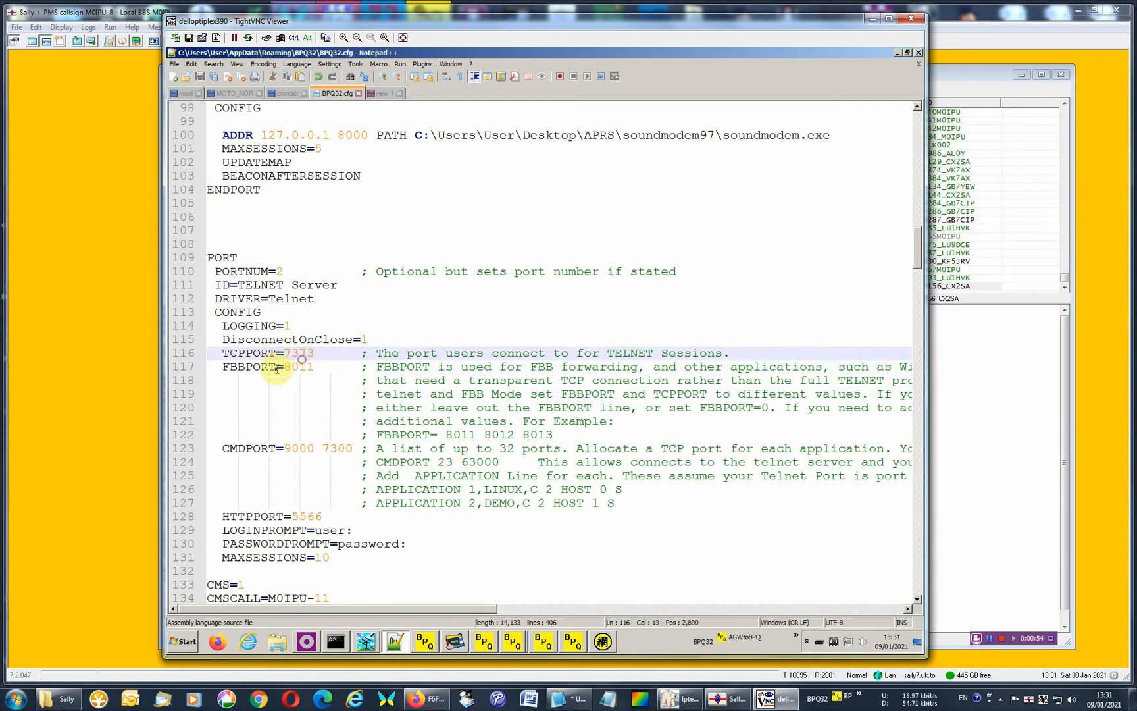
{"action": "left_click", "coordinate": [276, 369]}
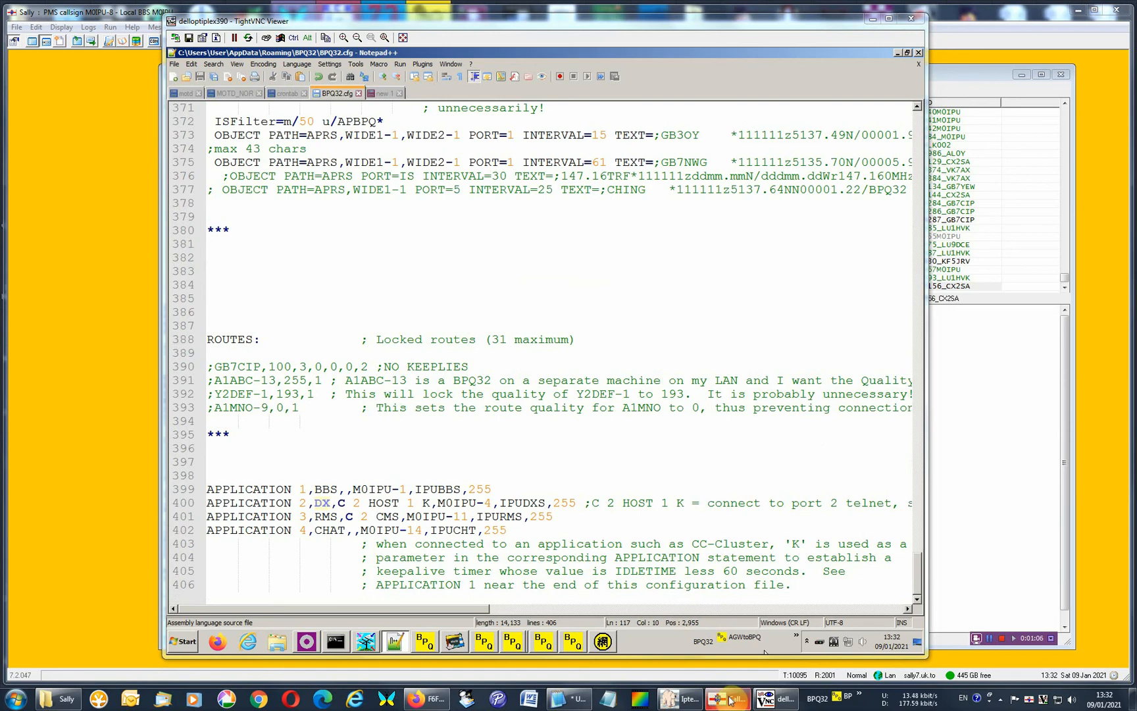
Switch to Sally, close the message list, check the host mode choices in PMS basic setup, and close the configuration.
{"action": "mouse_move", "coordinate": [729, 699]}
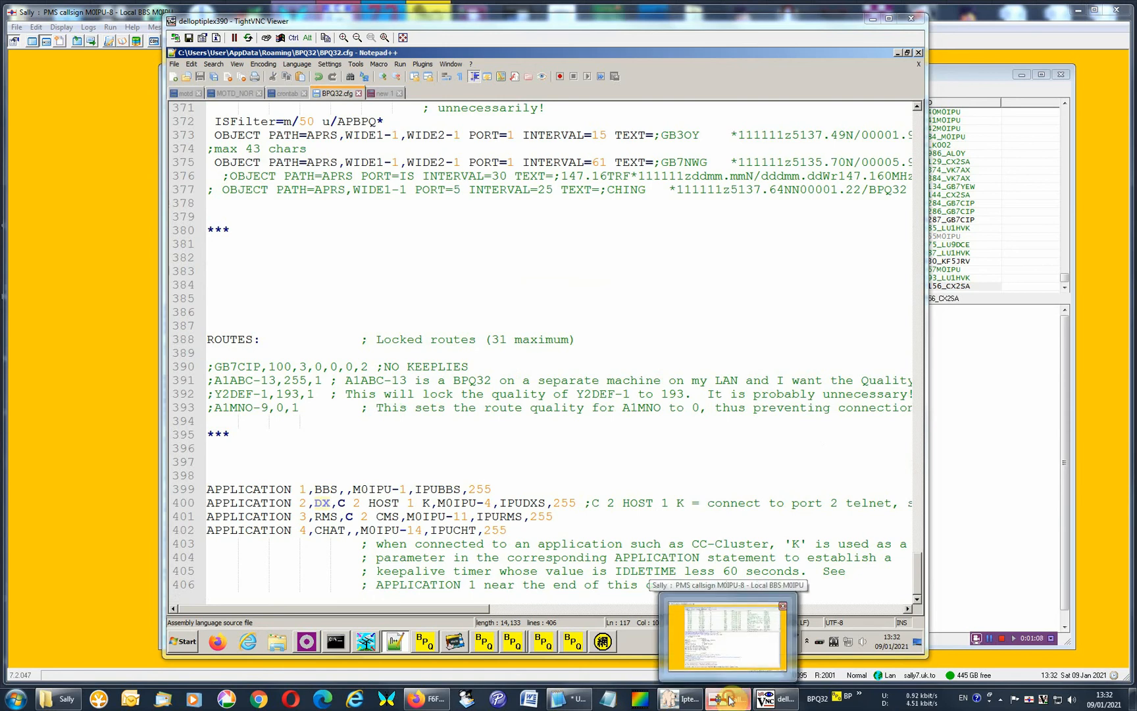
{"action": "left_click", "coordinate": [729, 700]}
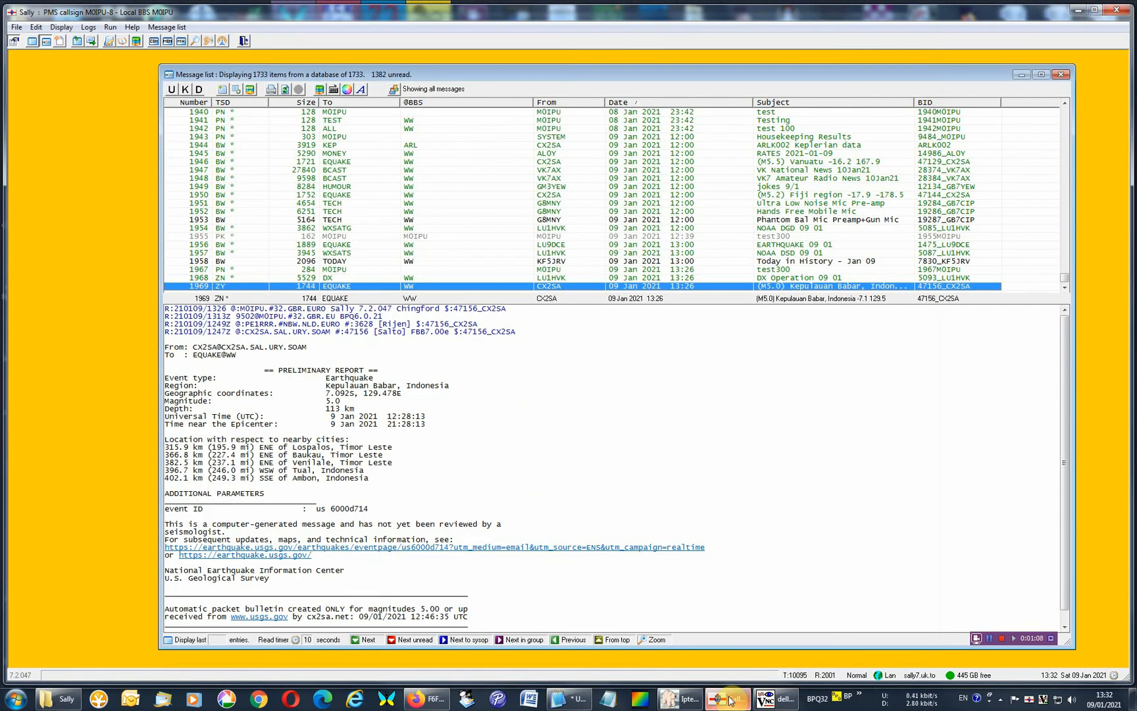
{"action": "left_click", "coordinate": [1063, 76]}
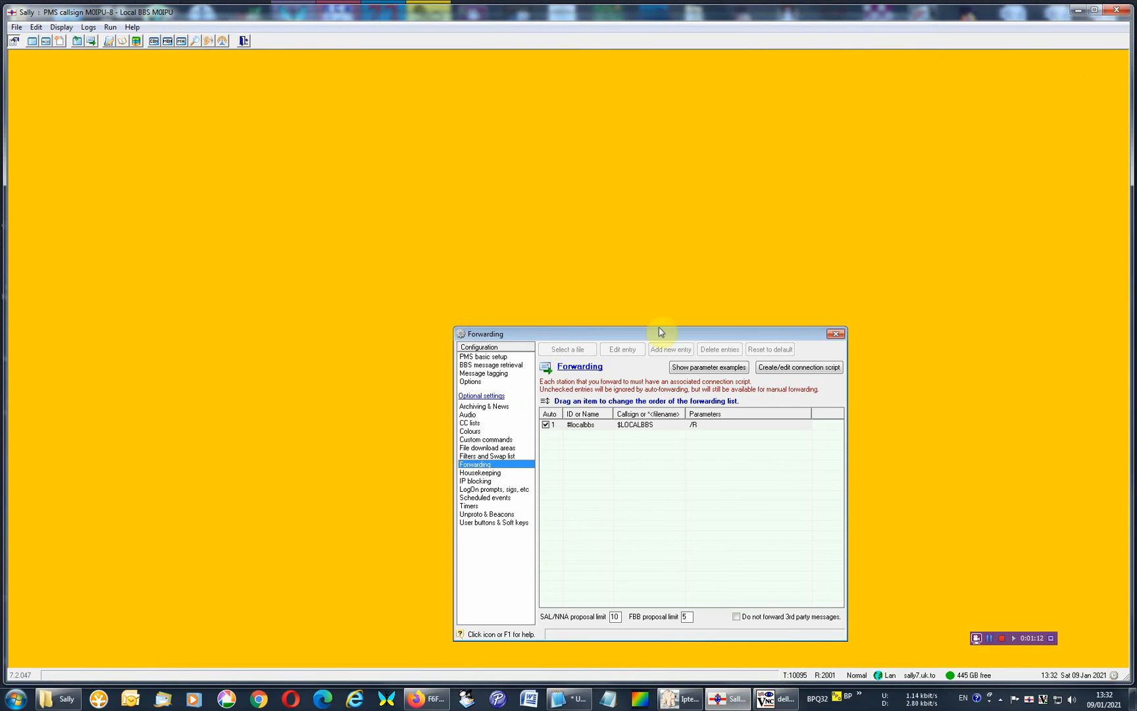
{"action": "left_click", "coordinate": [500, 359]}
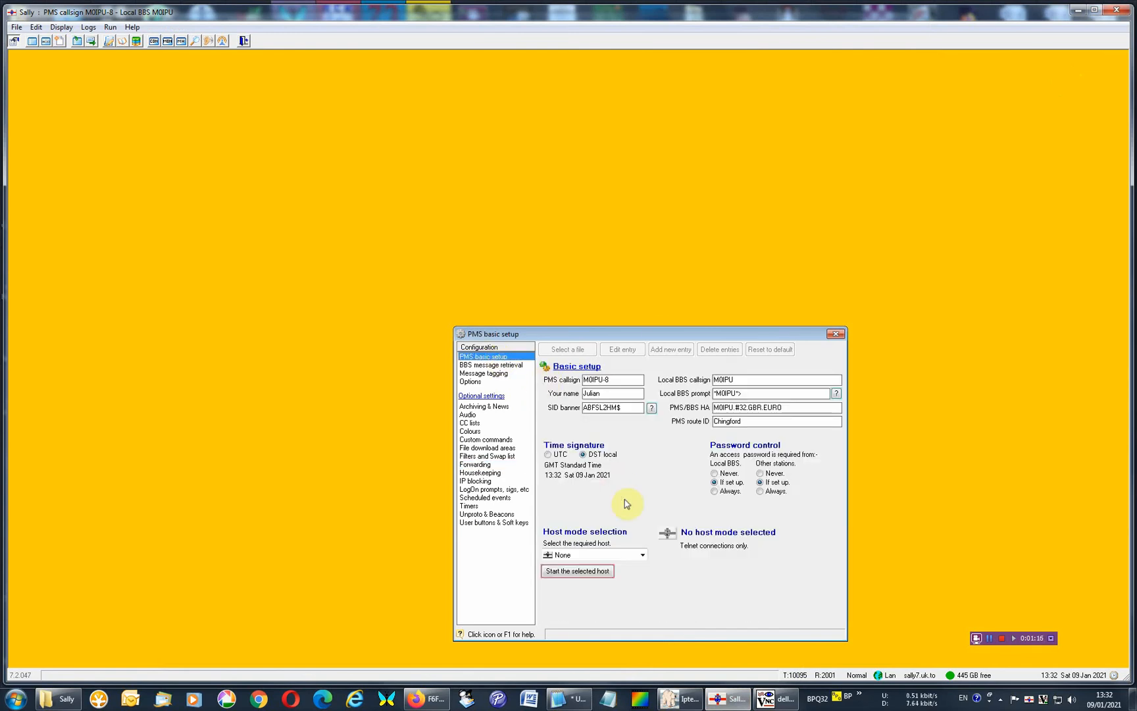
{"action": "left_click", "coordinate": [641, 554]}
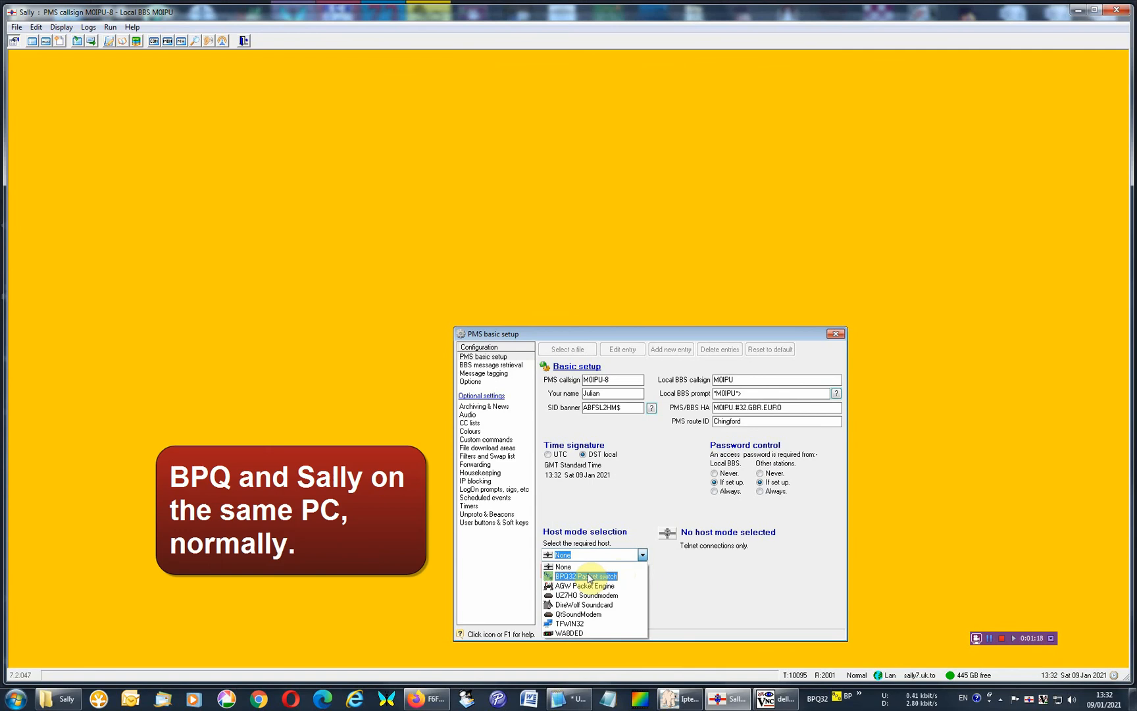
{"action": "left_click", "coordinate": [631, 498]}
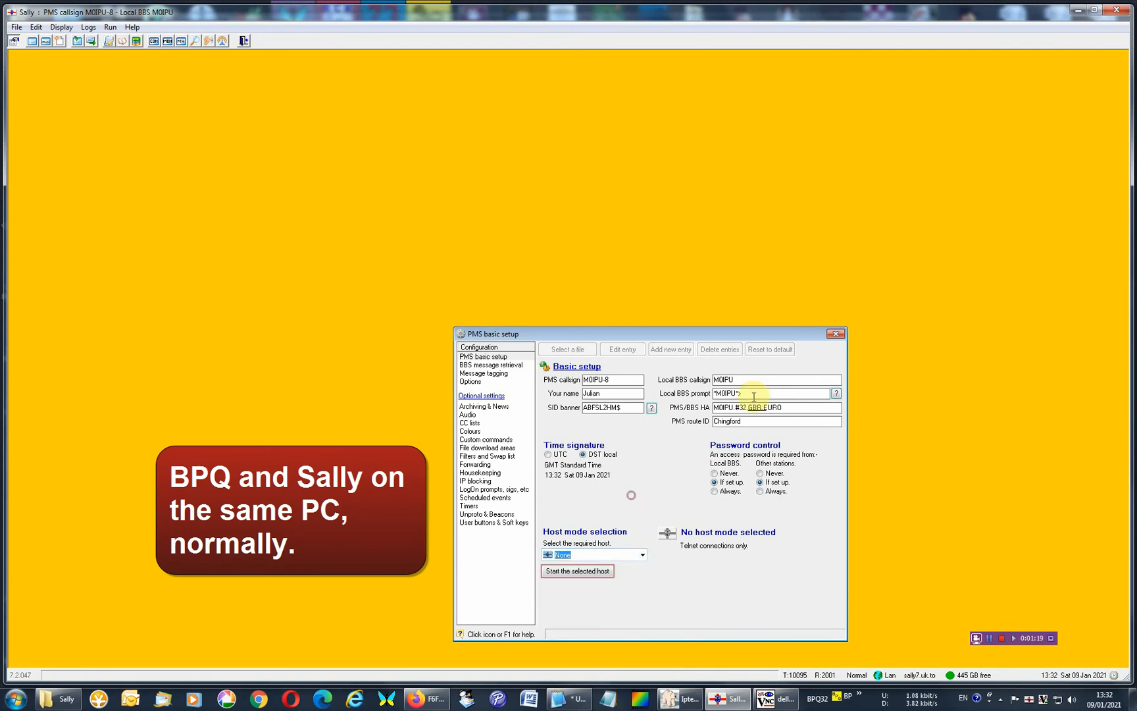
{"action": "left_click", "coordinate": [835, 336]}
Switch to the TightVNC remote desktop, examine the port 2 connect commands in BPQ32.cfg's APPLICATION lines, and close Notepad++.
{"action": "left_click", "coordinate": [776, 698]}
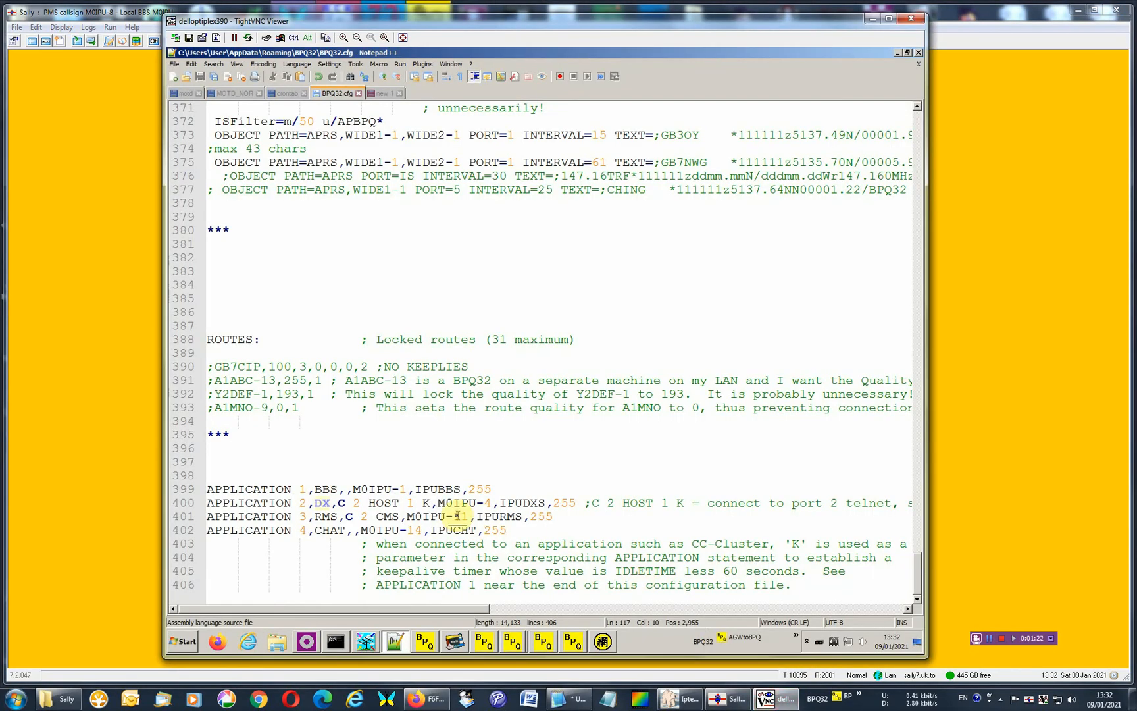
{"action": "left_click", "coordinate": [538, 532]}
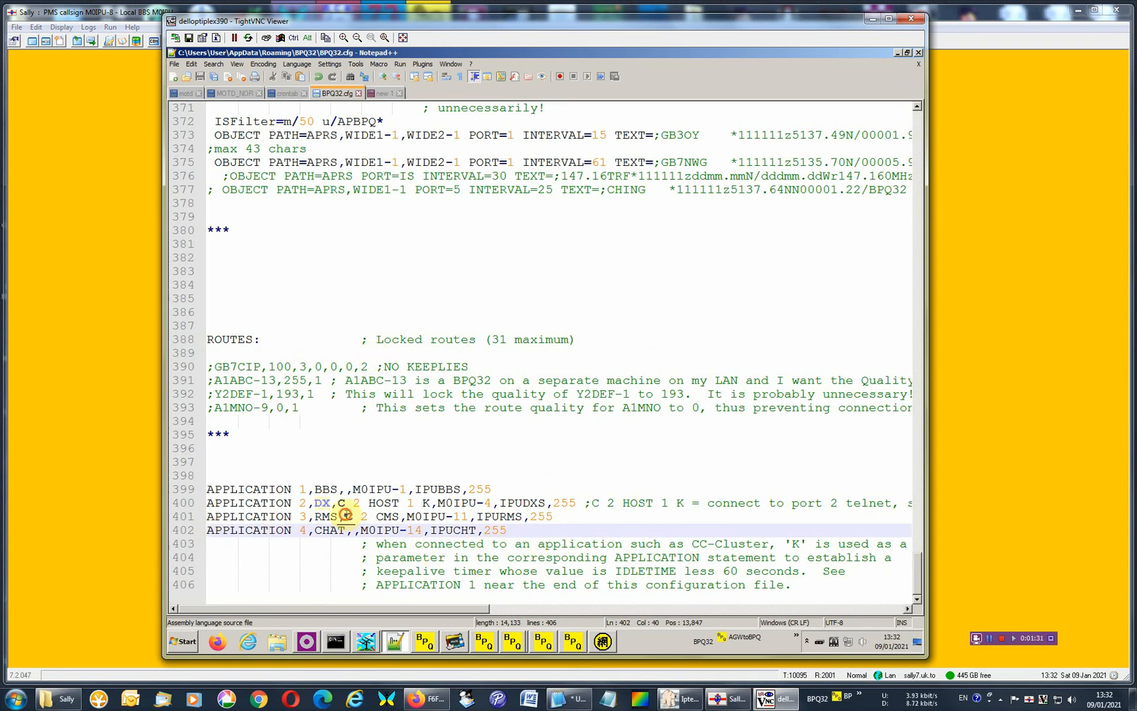
{"action": "left_click_drag", "start_coordinate": [346, 514], "coordinate": [364, 516]}
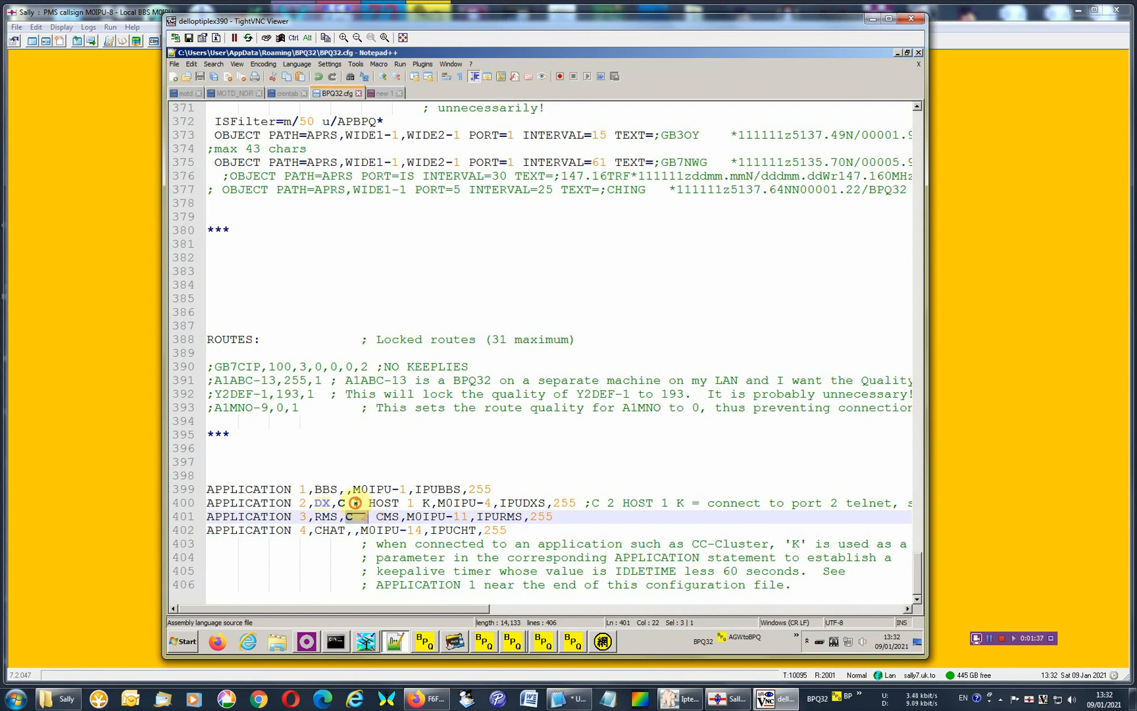
{"action": "left_click", "coordinate": [356, 502]}
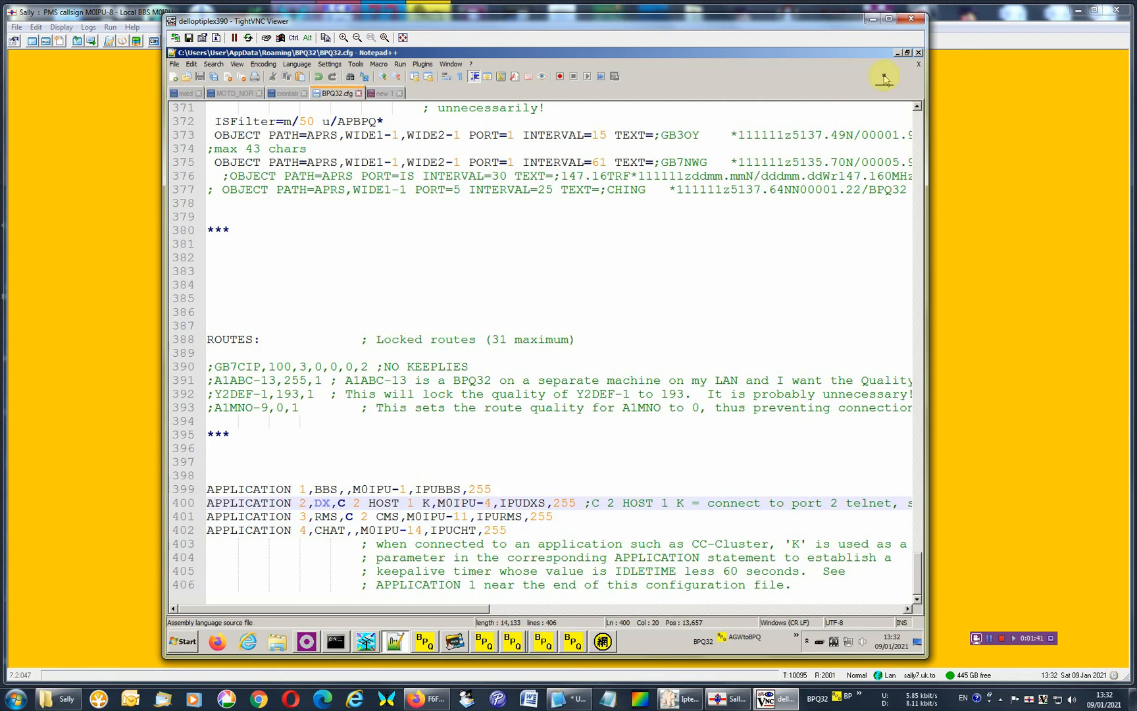
{"action": "left_click", "coordinate": [919, 54]}
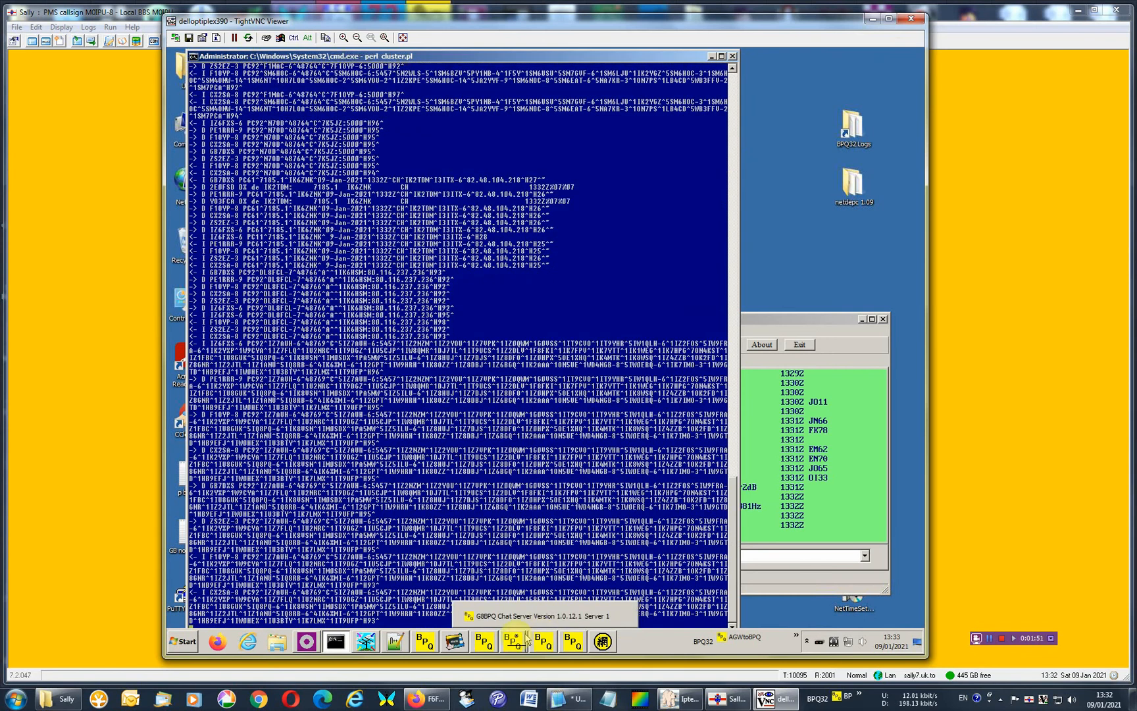
Bring up the G8BPQ Mail Server, review the BBS Params in its main configuration, and close the dialog.
{"action": "left_click", "coordinate": [542, 637]}
{"action": "left_click", "coordinate": [514, 598]}
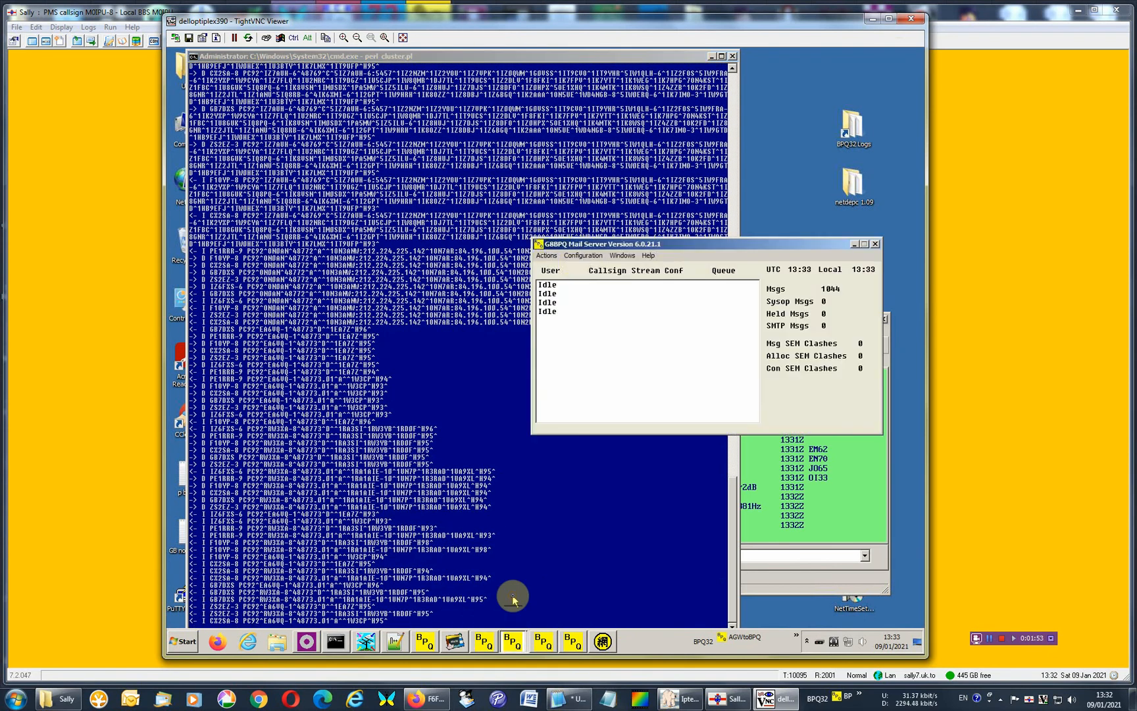
{"action": "left_click", "coordinate": [576, 257]}
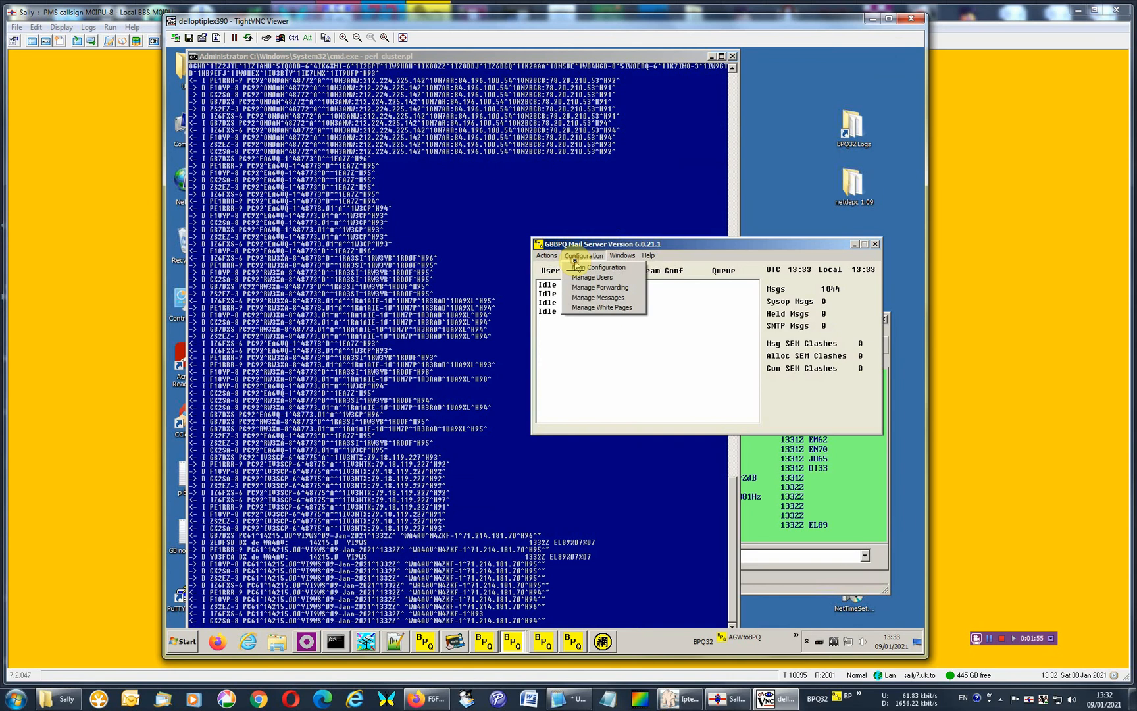
{"action": "left_click", "coordinate": [574, 268]}
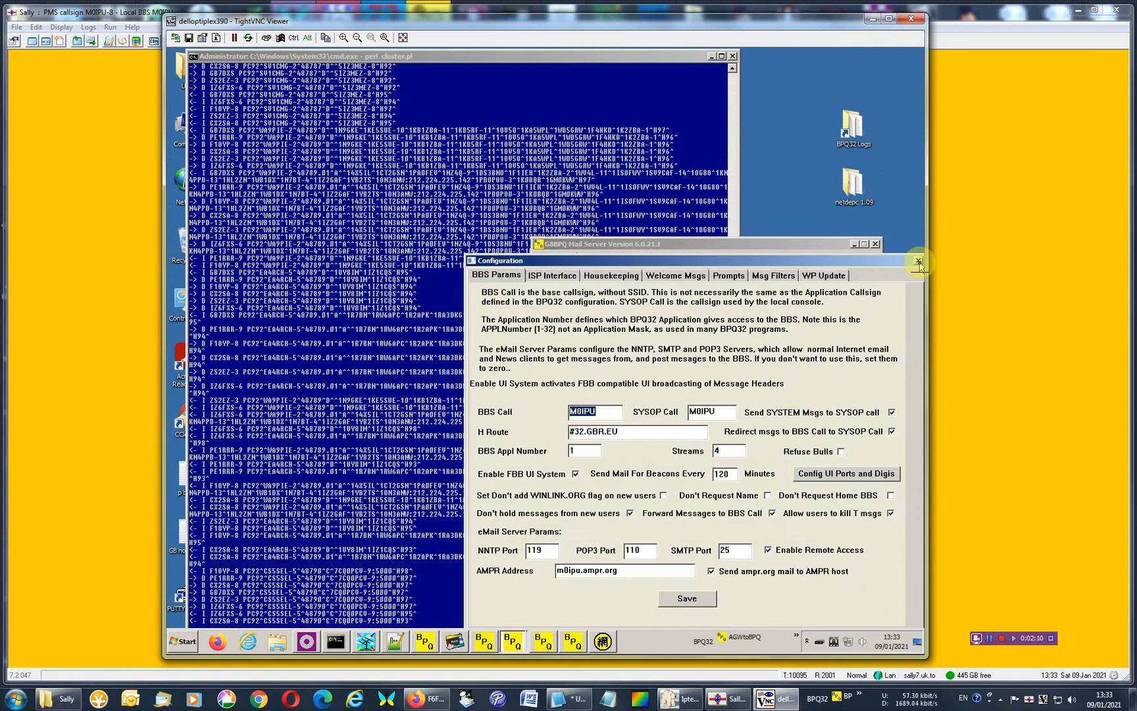
{"action": "left_click", "coordinate": [919, 262]}
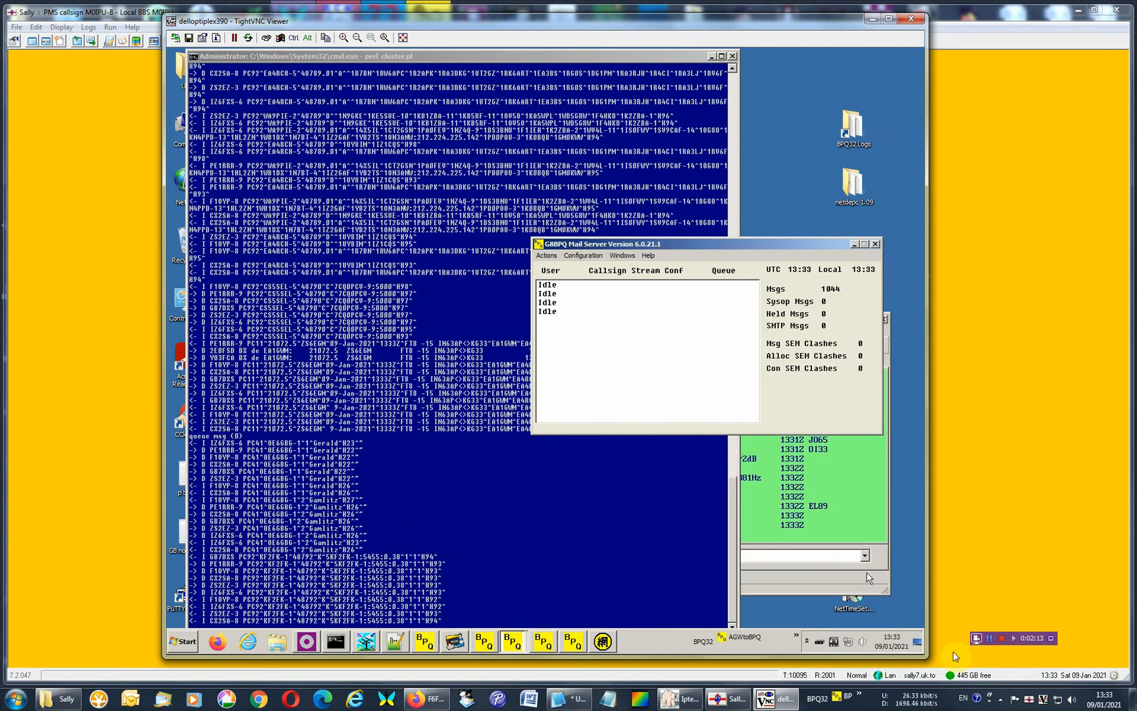
{"action": "left_click", "coordinate": [583, 255]}
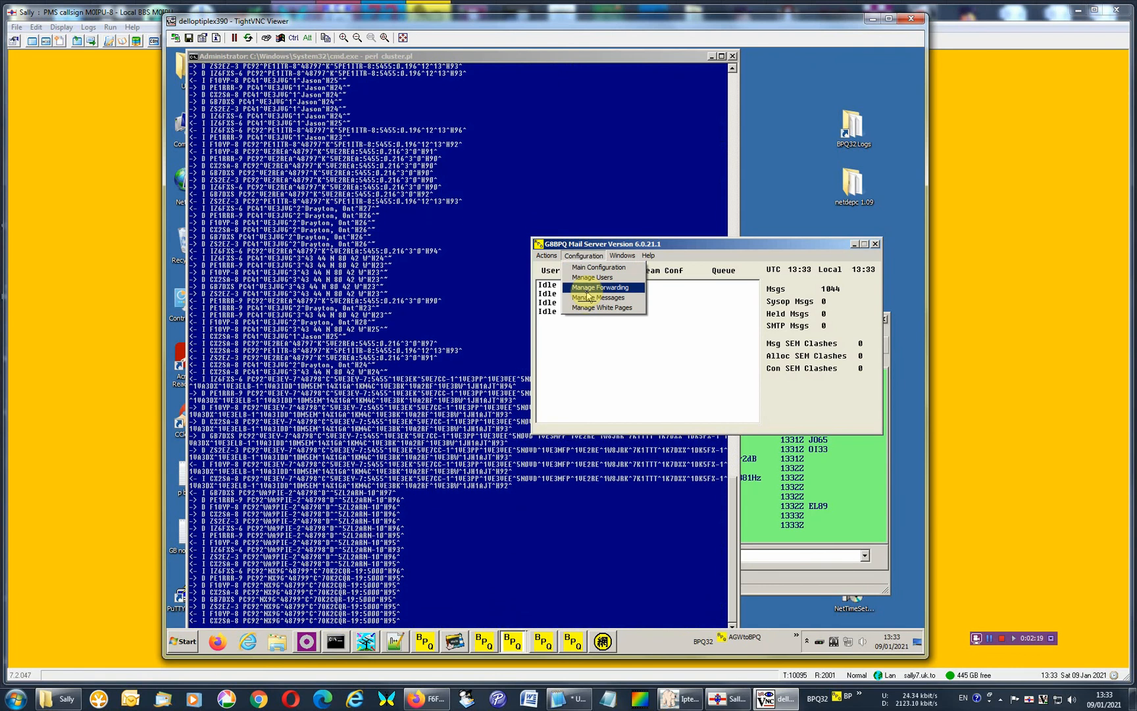
{"action": "left_click", "coordinate": [590, 280]}
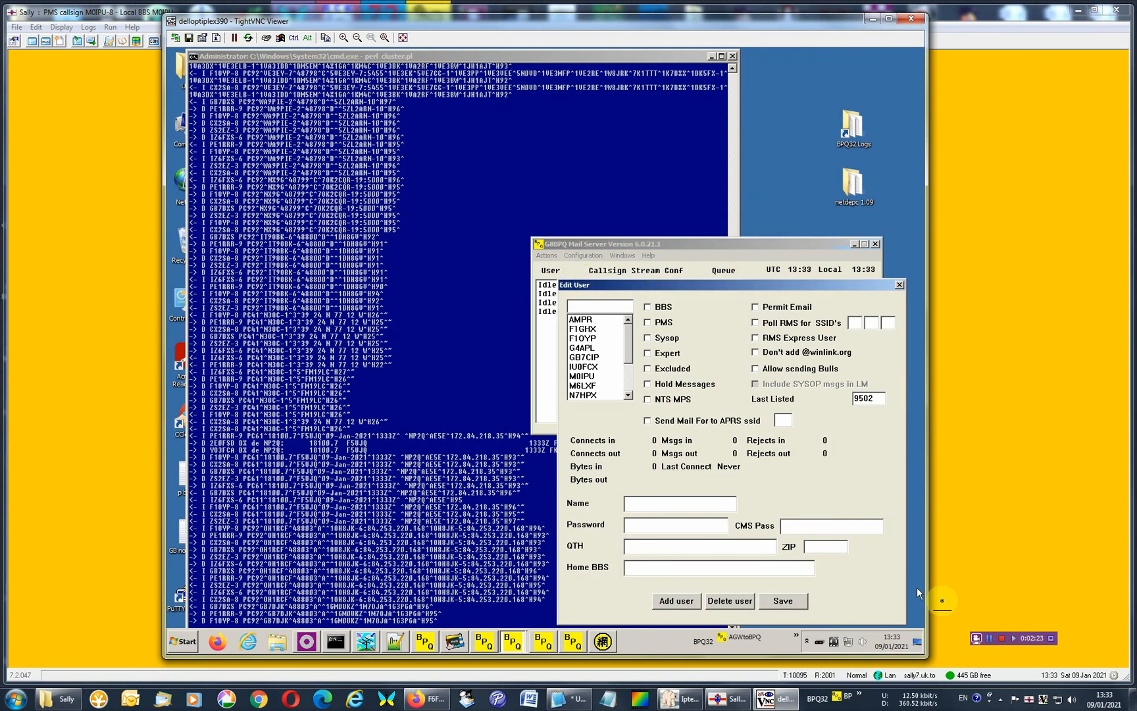
{"action": "left_click", "coordinate": [988, 638]}
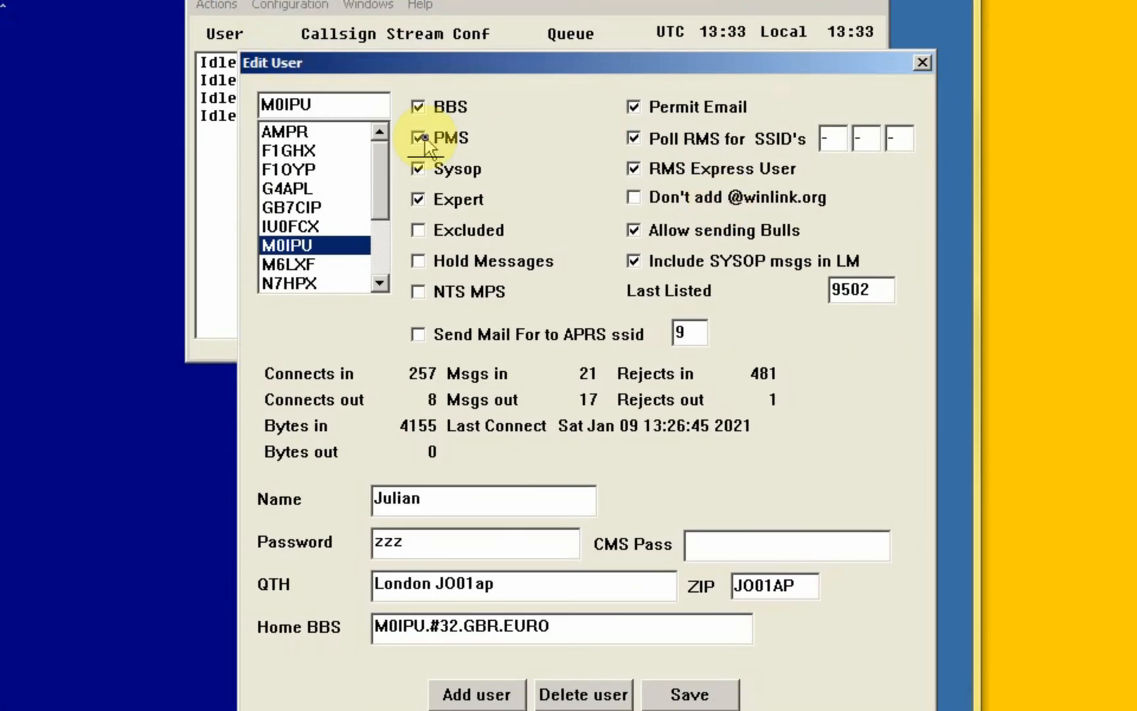
{"action": "left_click", "coordinate": [423, 139]}
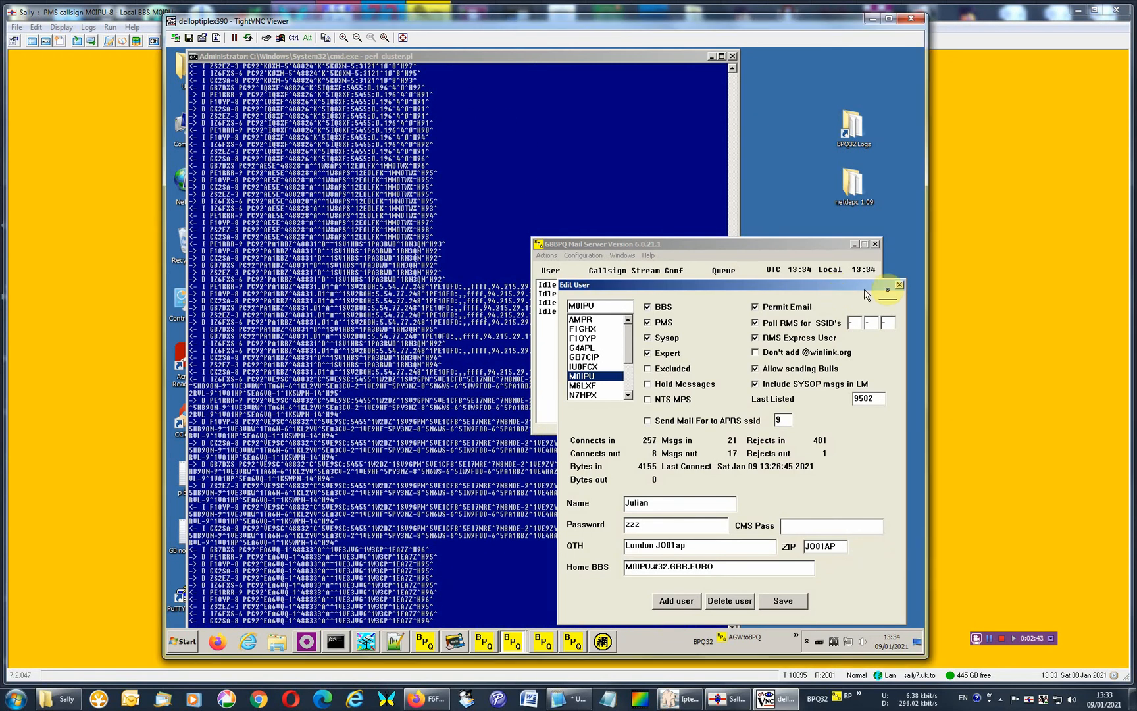
{"action": "left_click", "coordinate": [899, 286]}
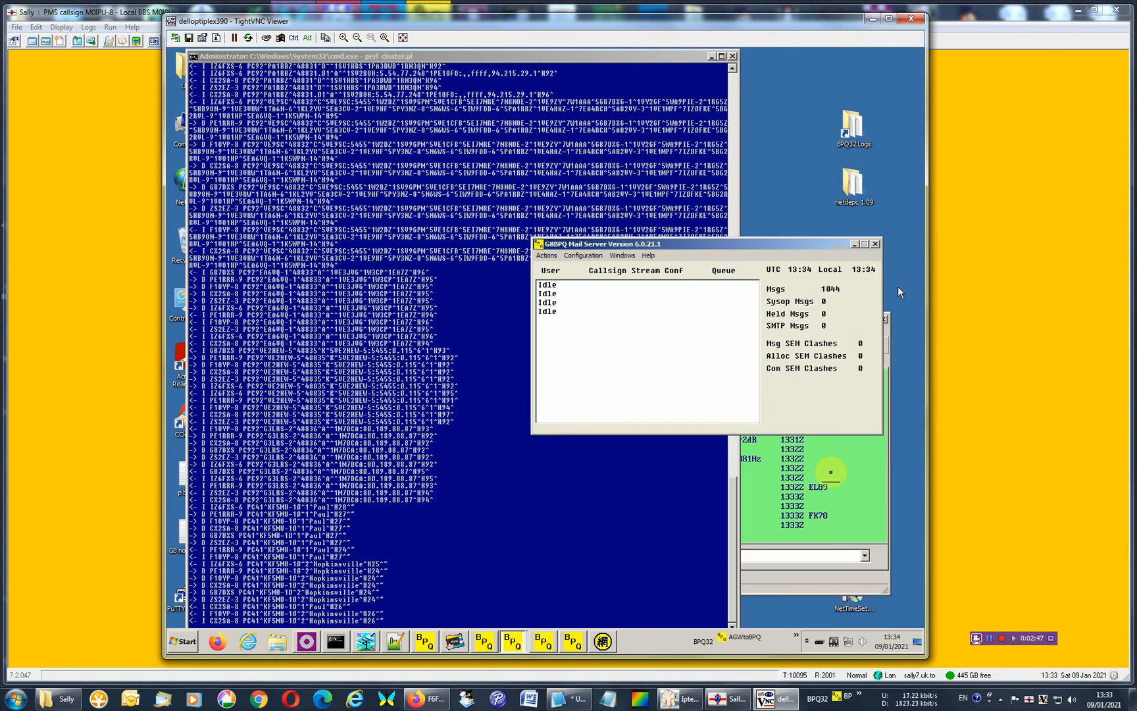
Open the mail server's forwarding management, select BBS M0IPU, and examine its connect script.
{"action": "left_click", "coordinate": [584, 256]}
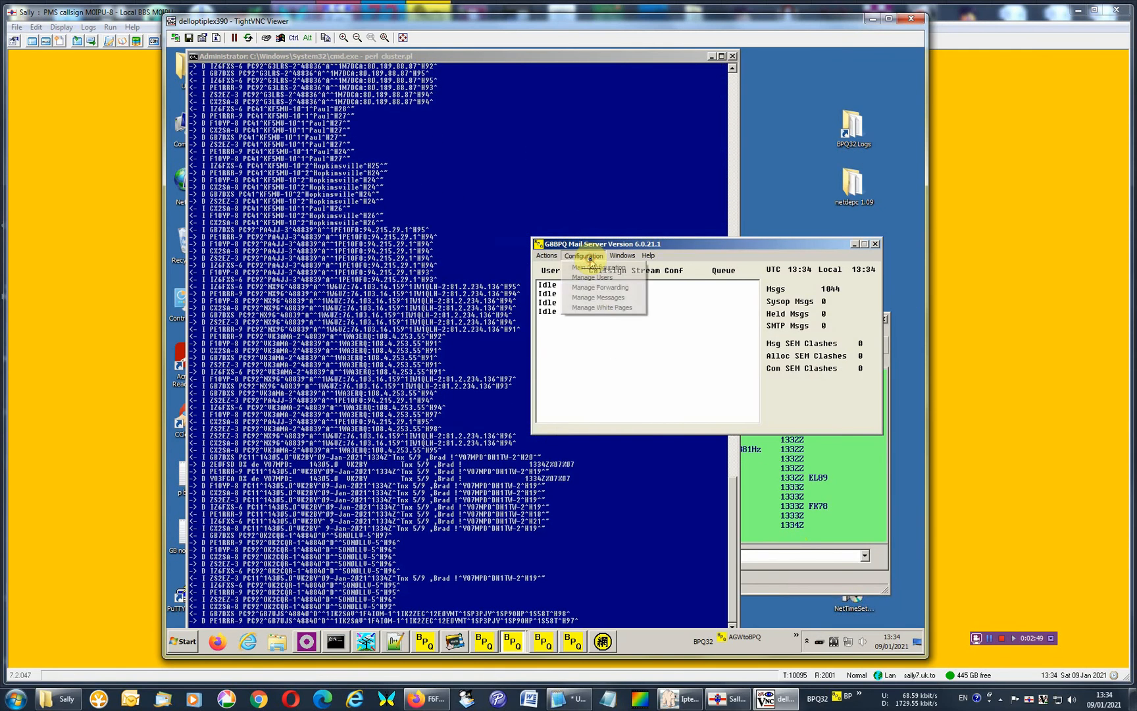
{"action": "left_click", "coordinate": [599, 287]}
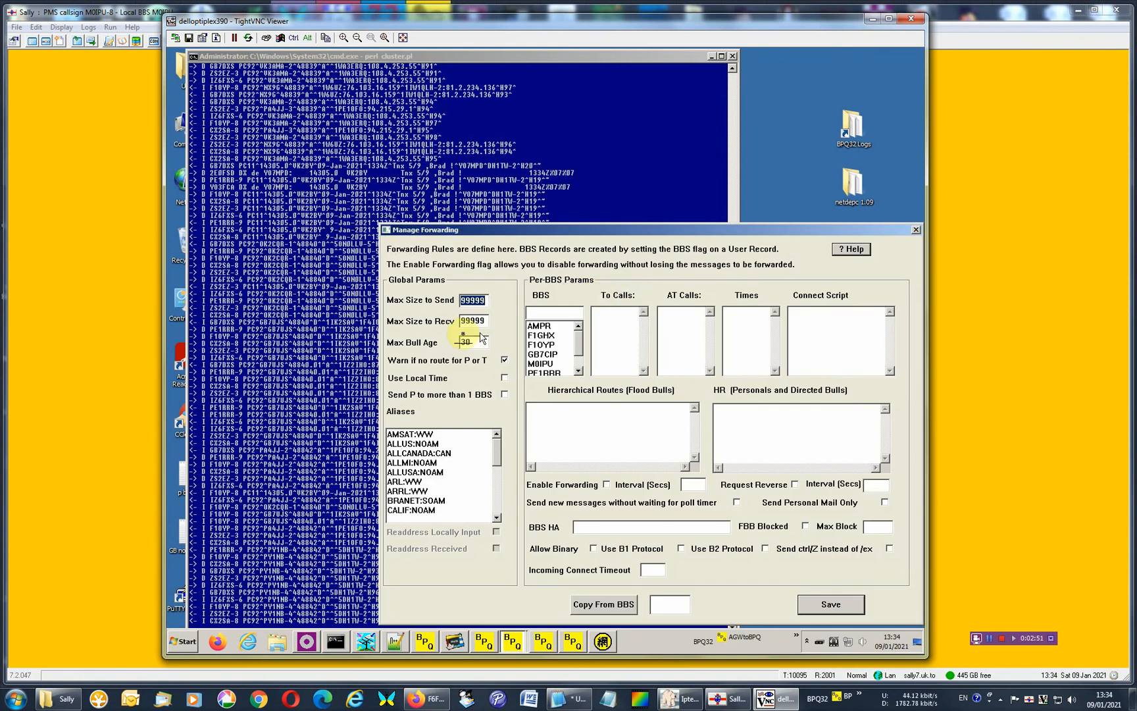
{"action": "left_click", "coordinate": [540, 363]}
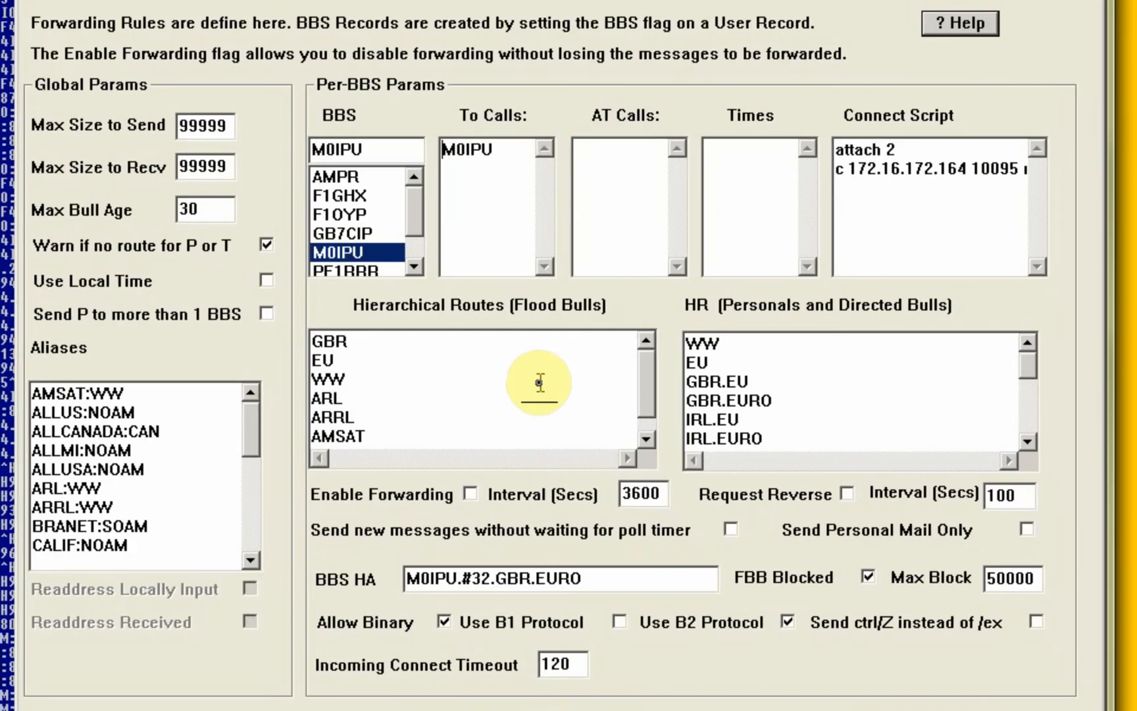
{"action": "left_click", "coordinate": [856, 187]}
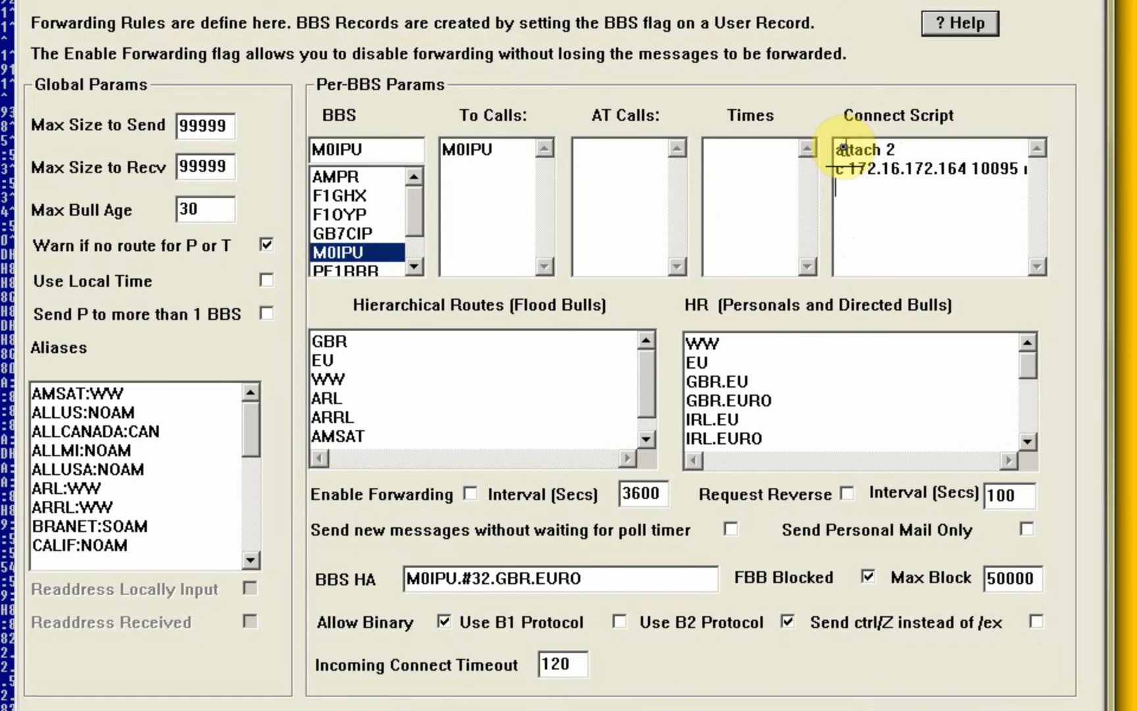
{"action": "left_click_drag", "start_coordinate": [834, 146], "coordinate": [990, 176]}
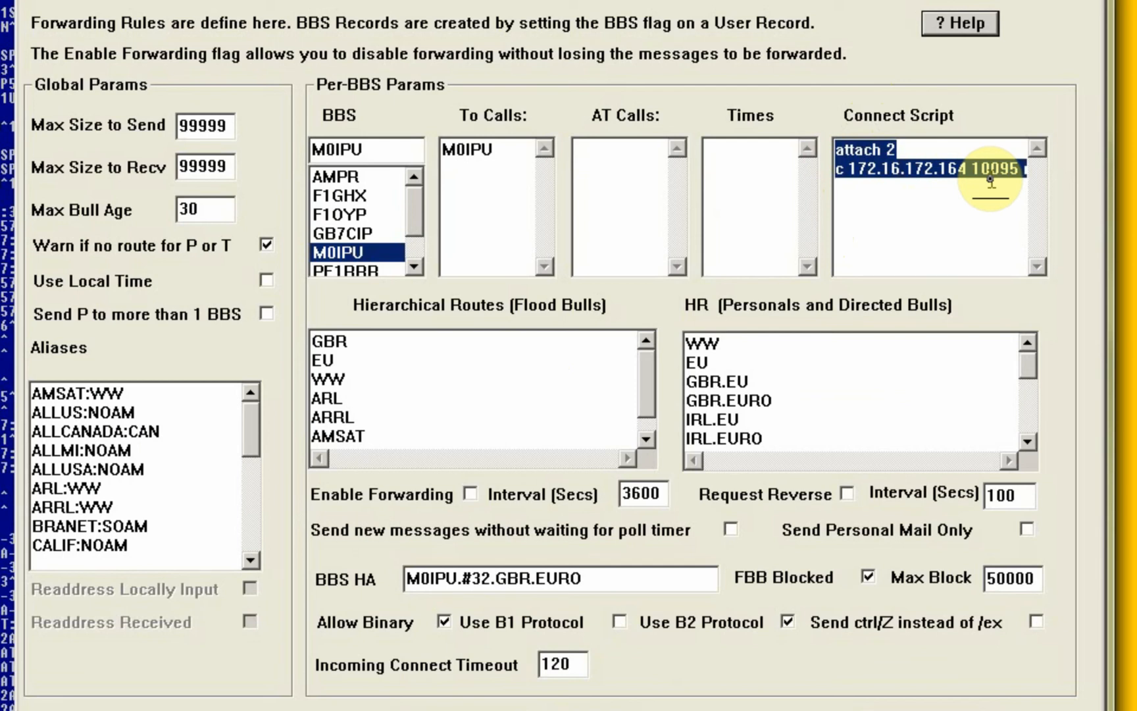
{"action": "left_click", "coordinate": [957, 173]}
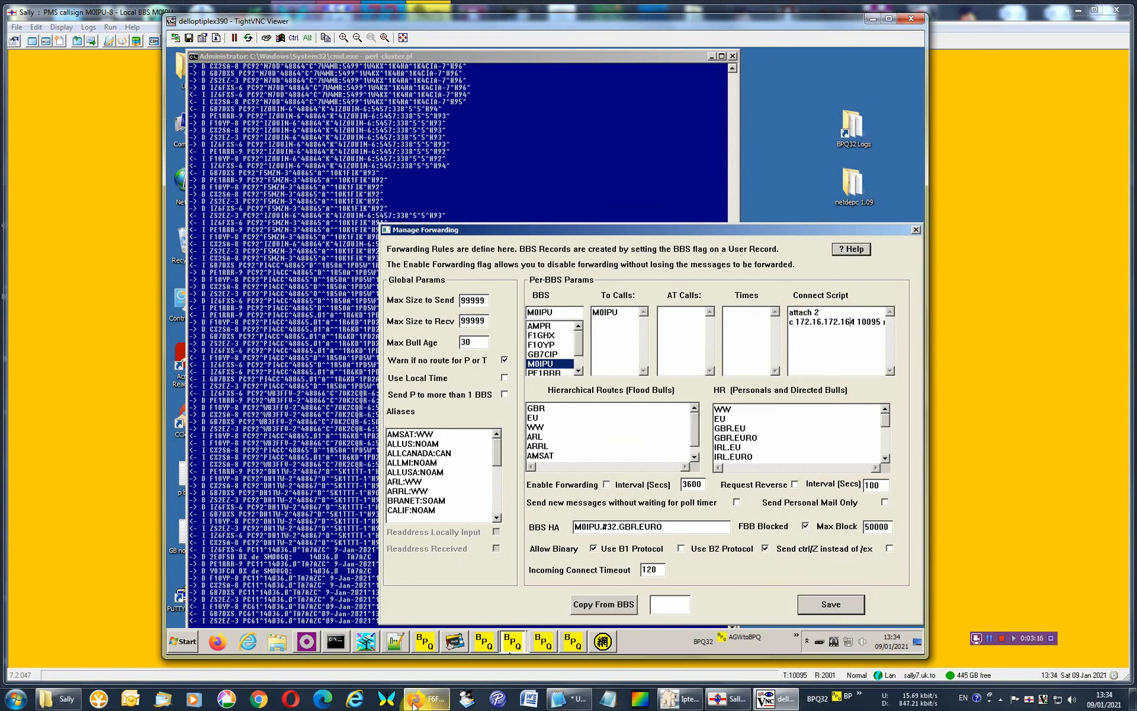
Switch to Firefox to view the Sally support group home page, and return to the TightVNC remote desktop.
{"action": "left_click", "coordinate": [413, 704]}
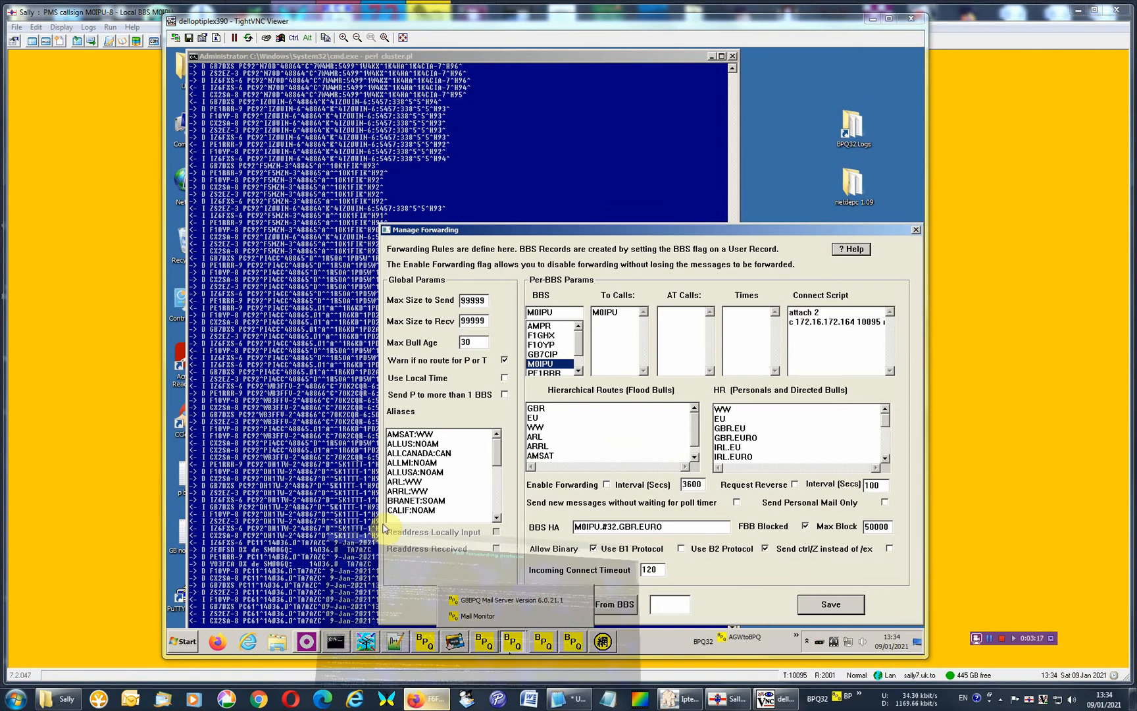
{"action": "left_click", "coordinate": [65, 24]}
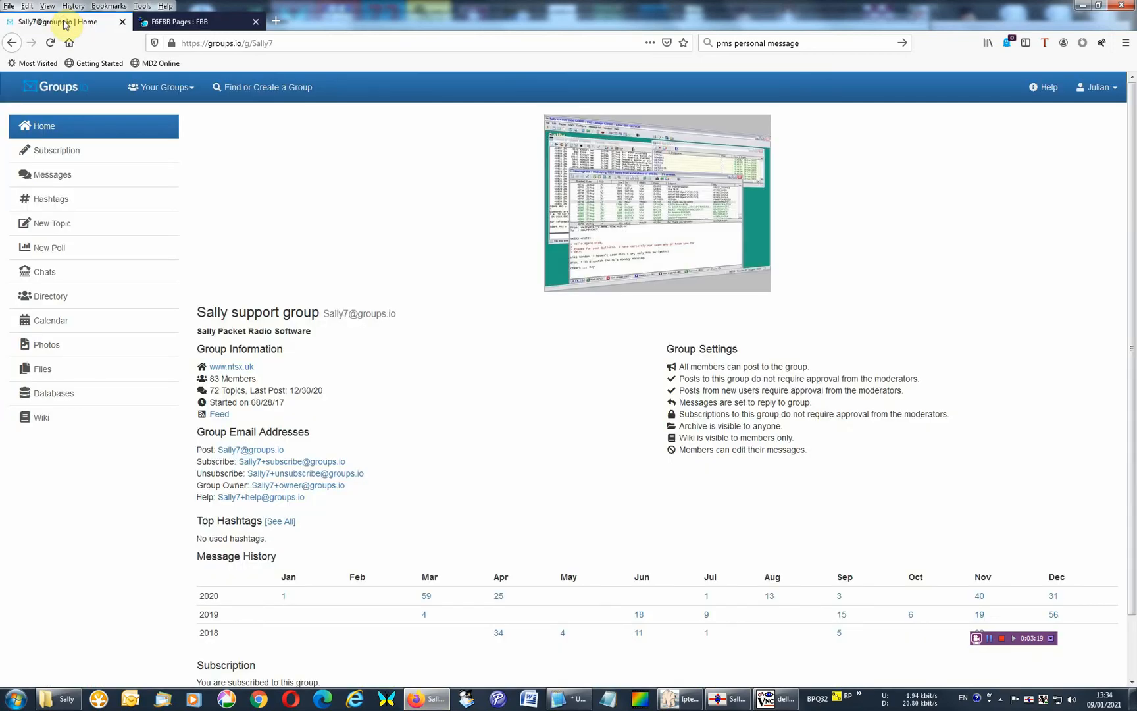
{"action": "left_click", "coordinate": [727, 698]}
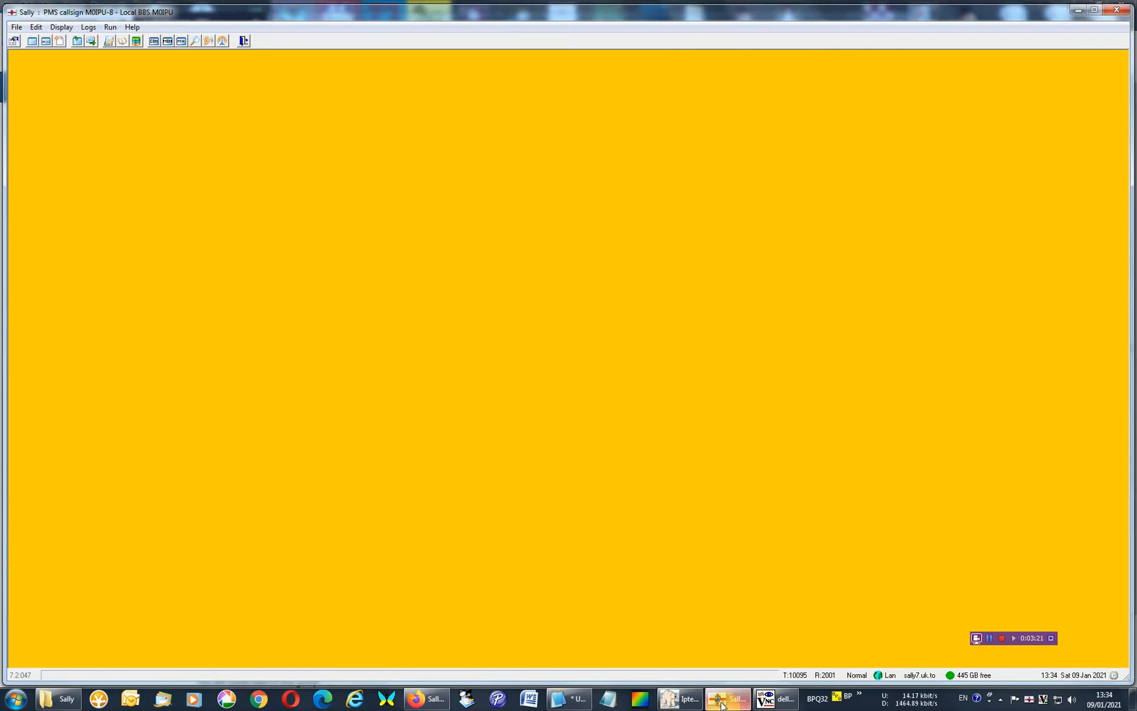
{"action": "left_click", "coordinate": [777, 699]}
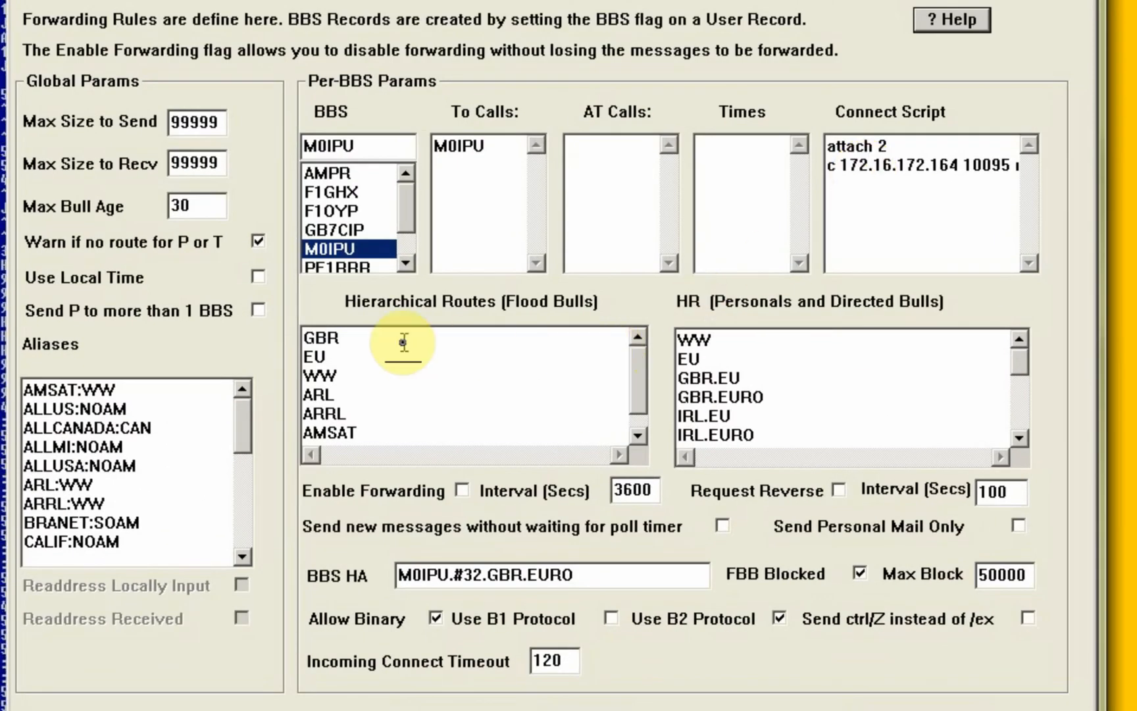
Examine the flood bulletin routes, the personal and directed routes, and the BBS HA for M0IPU, and close Manage Forwarding.
{"action": "left_click", "coordinate": [341, 337]}
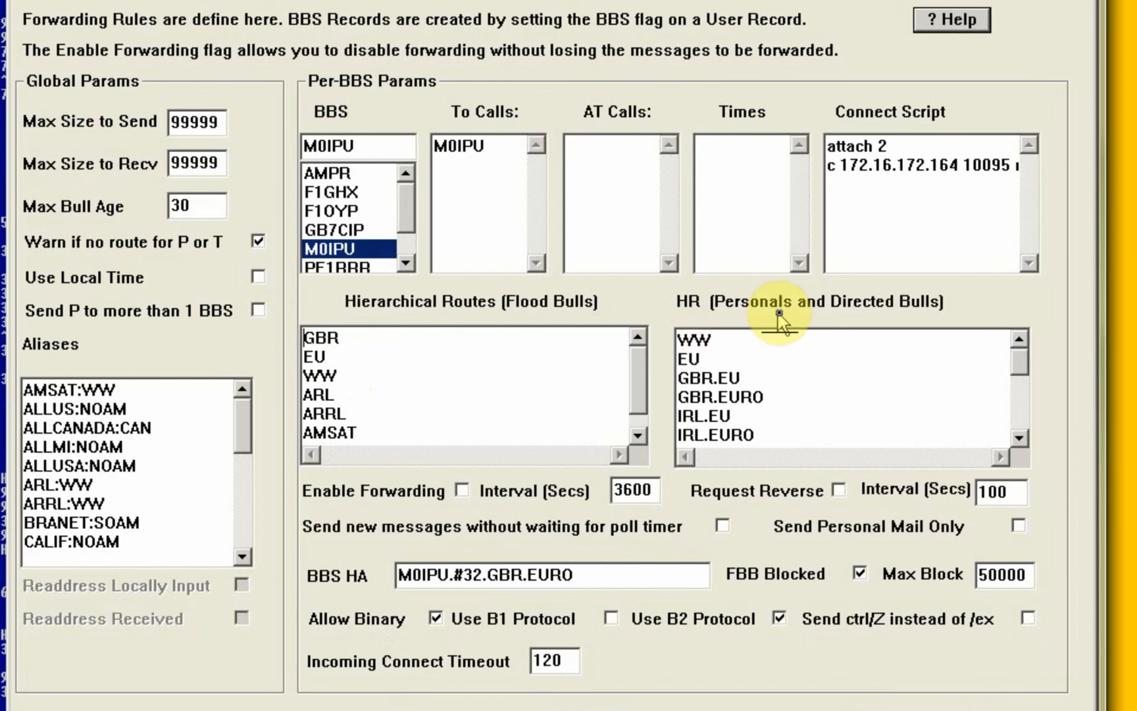
{"action": "left_click", "coordinate": [687, 342]}
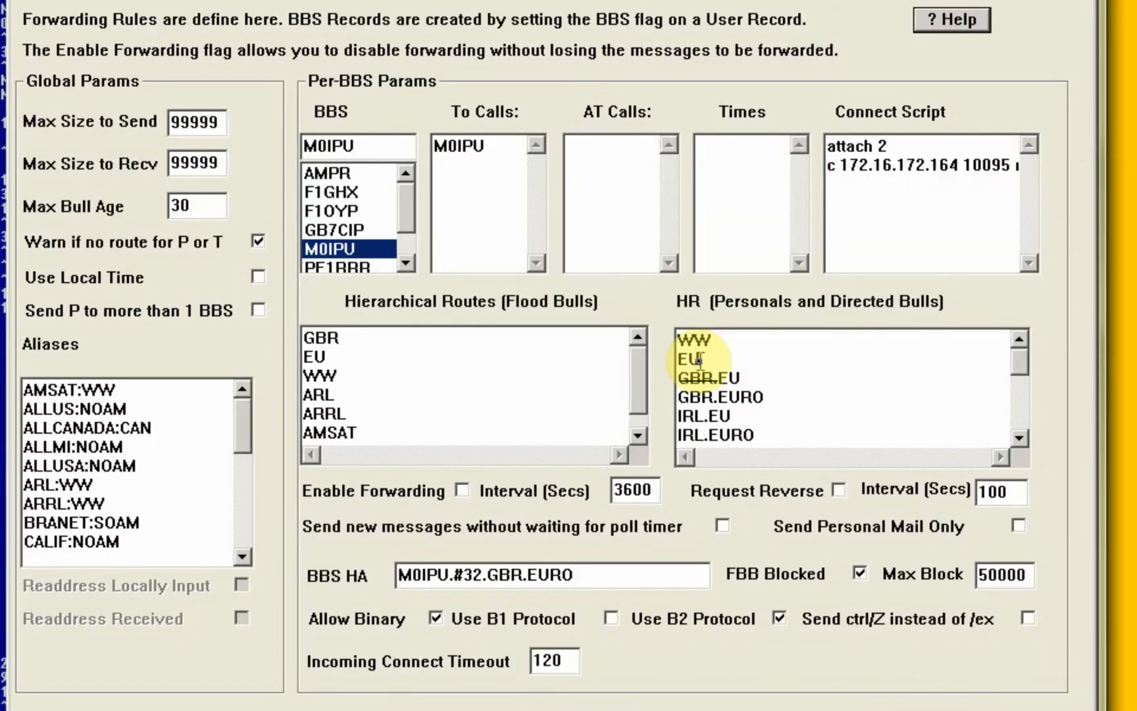
{"action": "left_click", "coordinate": [797, 411]}
{"action": "left_click", "coordinate": [587, 576]}
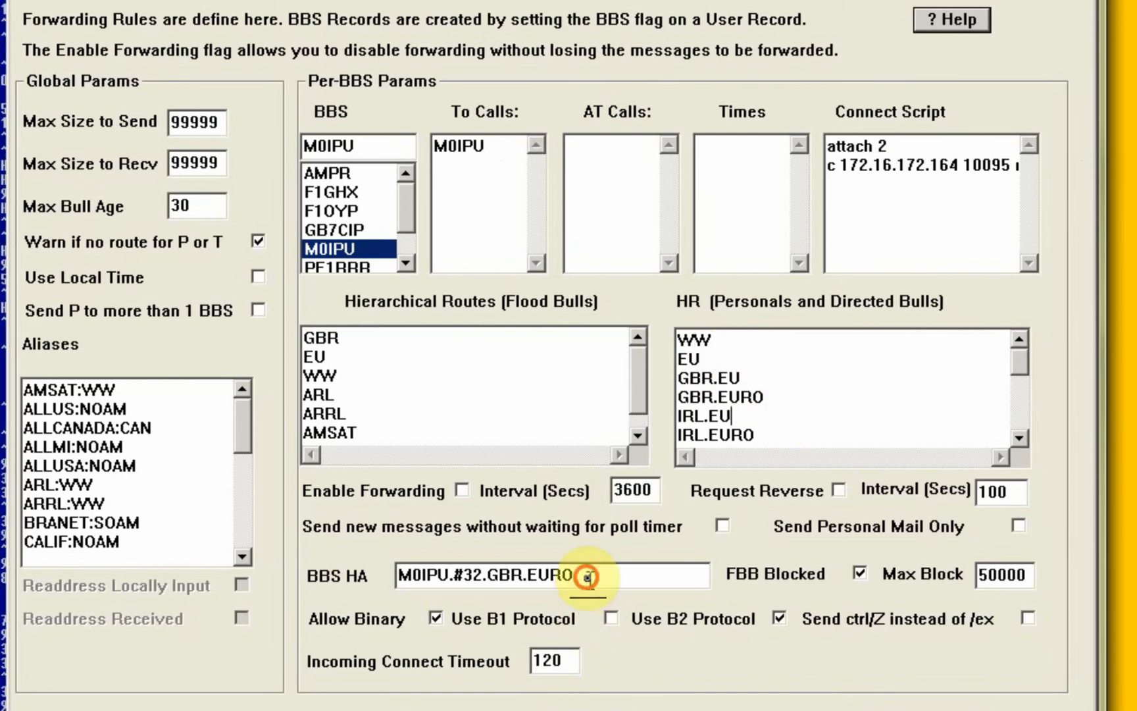
{"action": "left_click_drag", "start_coordinate": [588, 576], "coordinate": [306, 579]}
{"action": "left_click", "coordinate": [650, 578]}
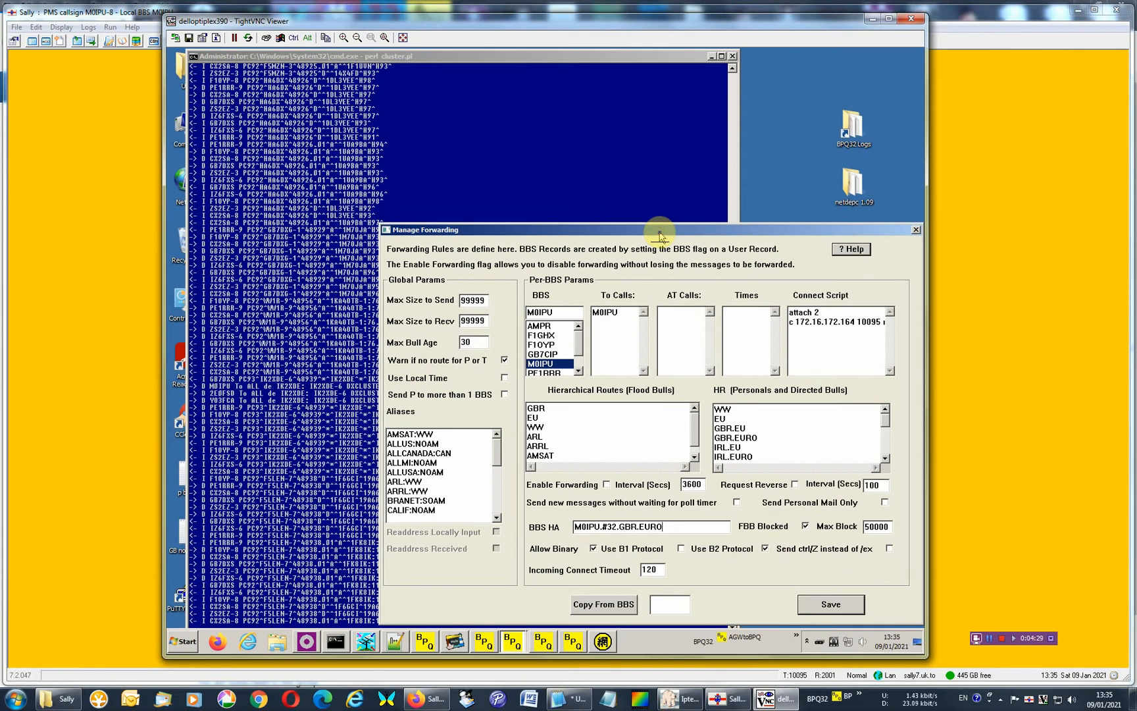
{"action": "left_click", "coordinate": [916, 230]}
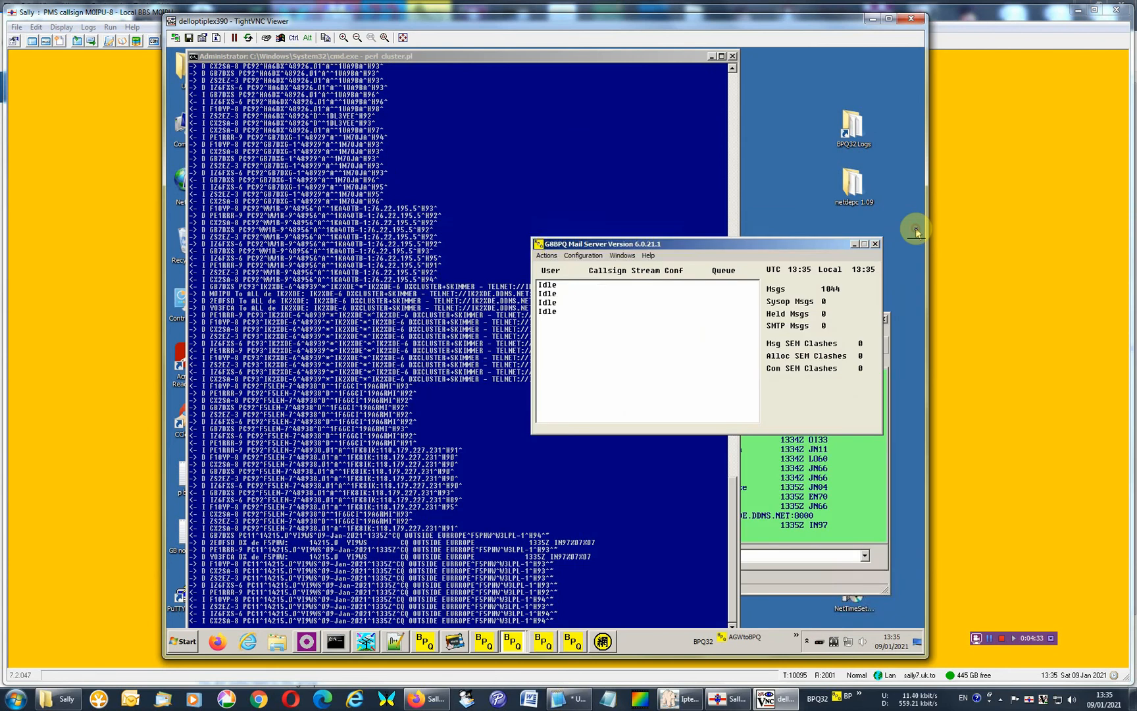
Switch from the remote desktop to Sally, start forwarding with #localbbs, and highlight the five outgoing FA bulletin proposals in Console1.
{"action": "left_click", "coordinate": [862, 481]}
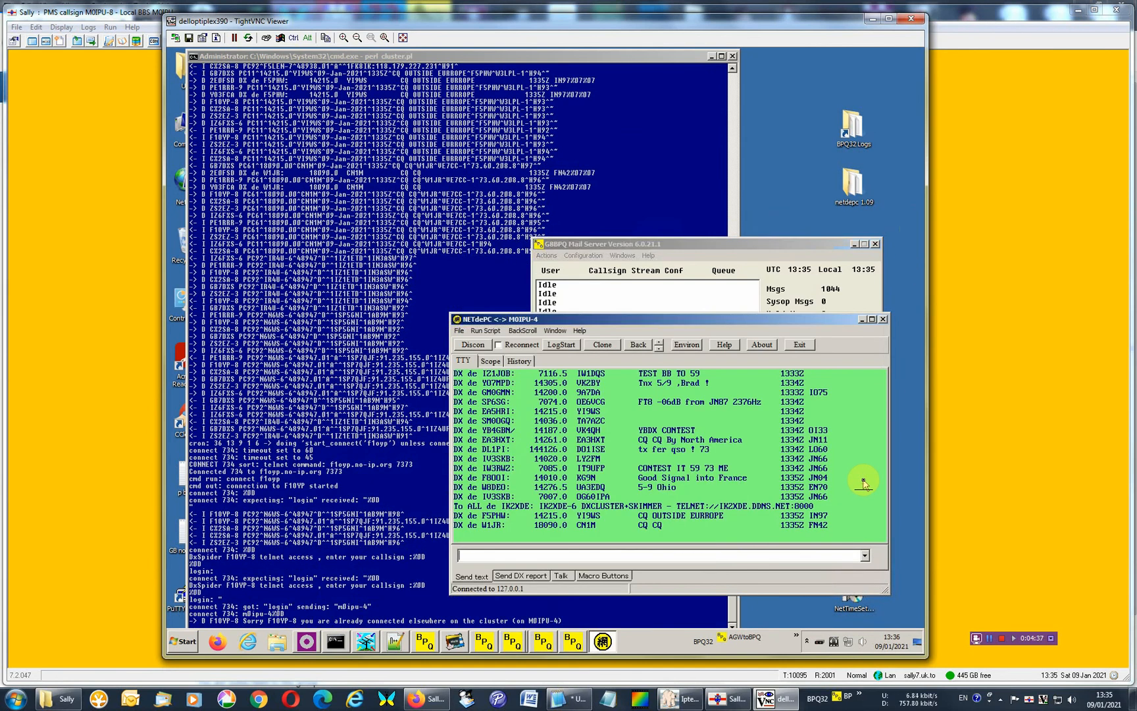
{"action": "left_click", "coordinate": [872, 20]}
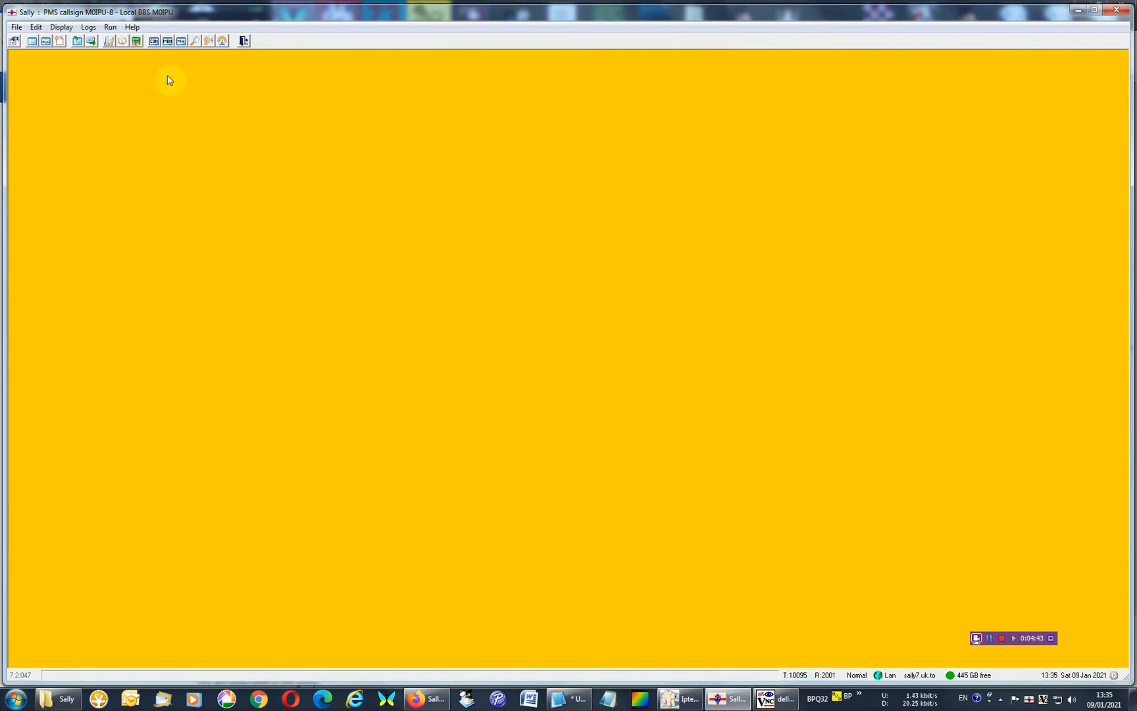
{"action": "left_click", "coordinate": [111, 28]}
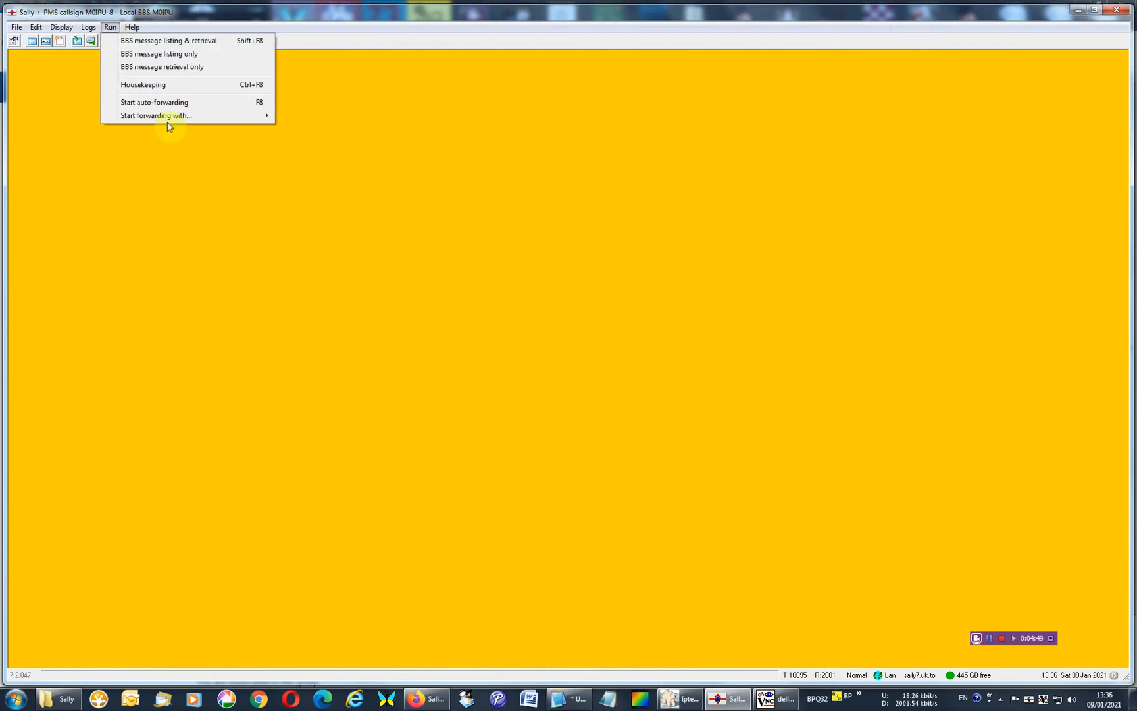
{"action": "mouse_move", "coordinate": [165, 119]}
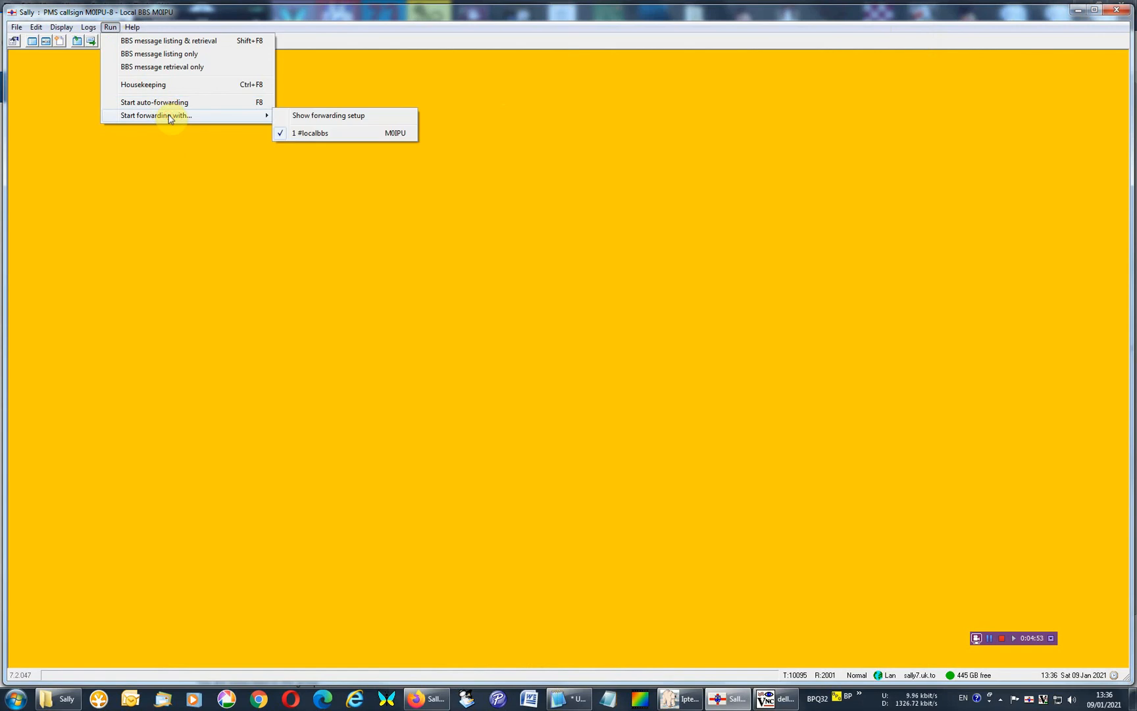
{"action": "left_click", "coordinate": [293, 133]}
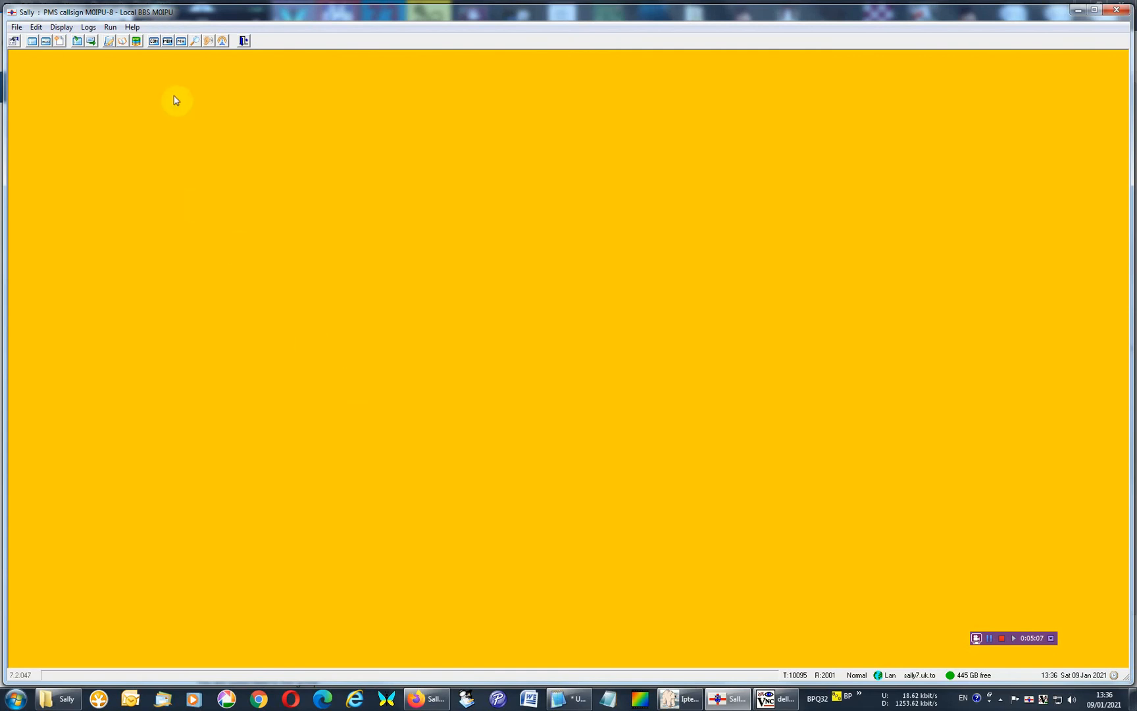
{"action": "left_click", "coordinate": [155, 42]}
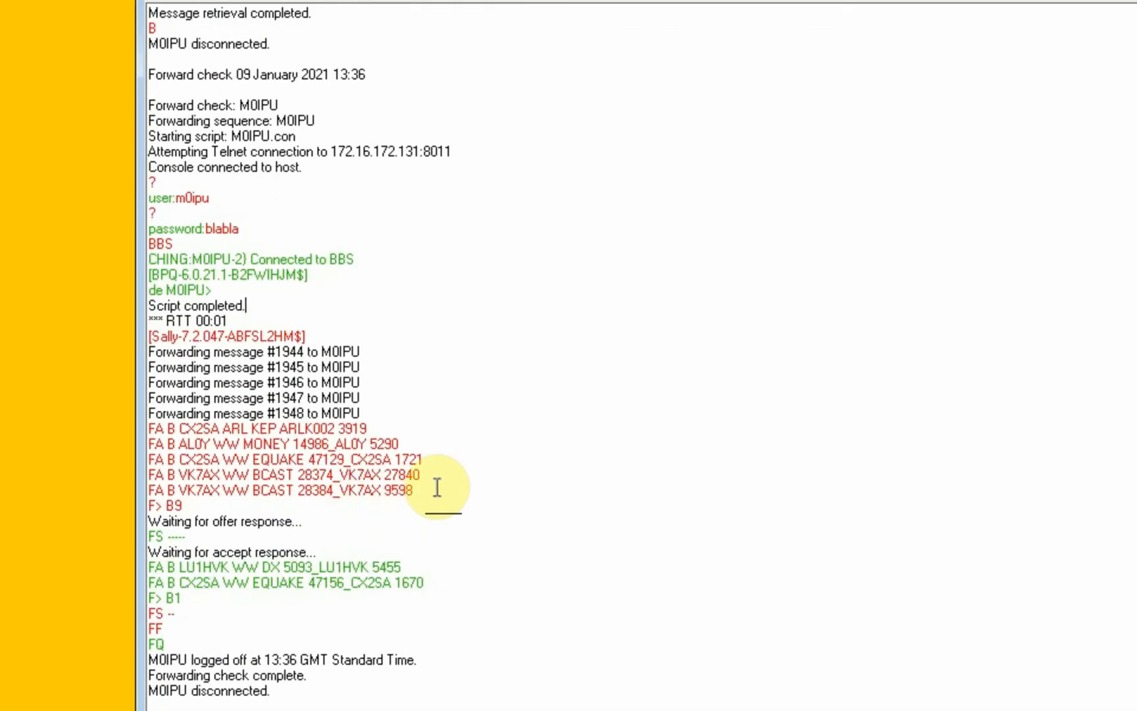
{"action": "left_click_drag", "start_coordinate": [437, 487], "coordinate": [136, 428]}
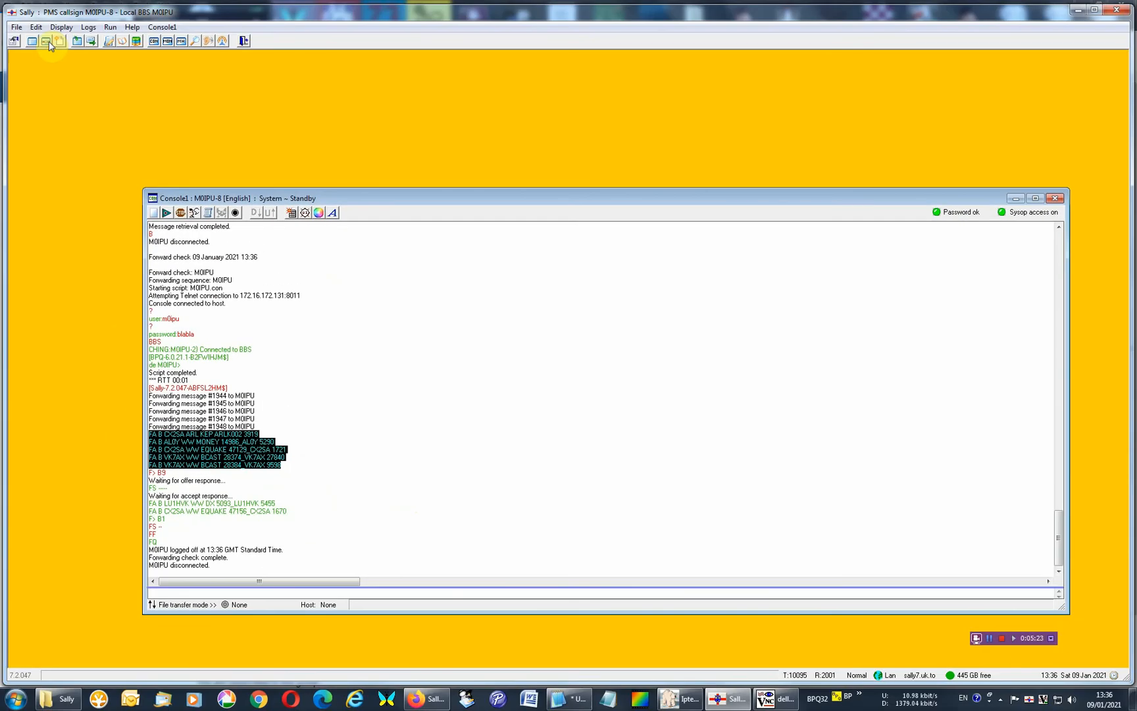
Open the message list and view the DX Operation 09 01 bulletin and the Kepulauan Babar earthquake bulletin.
{"action": "left_click", "coordinate": [48, 41]}
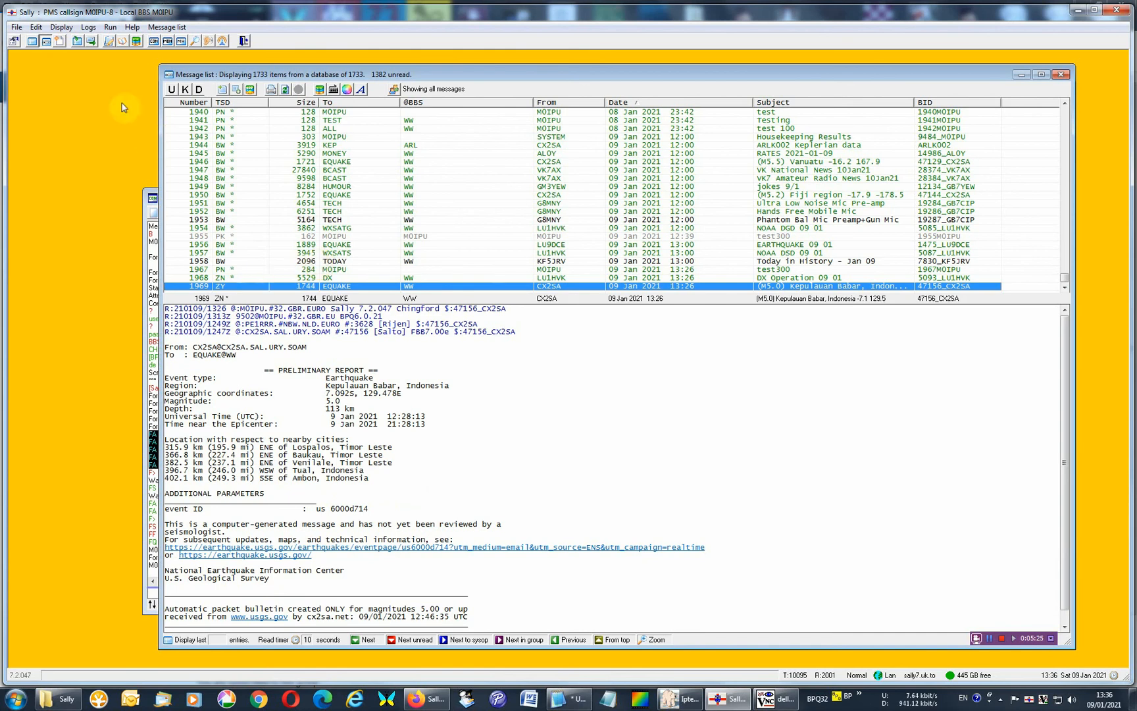
{"action": "left_click", "coordinate": [113, 27]}
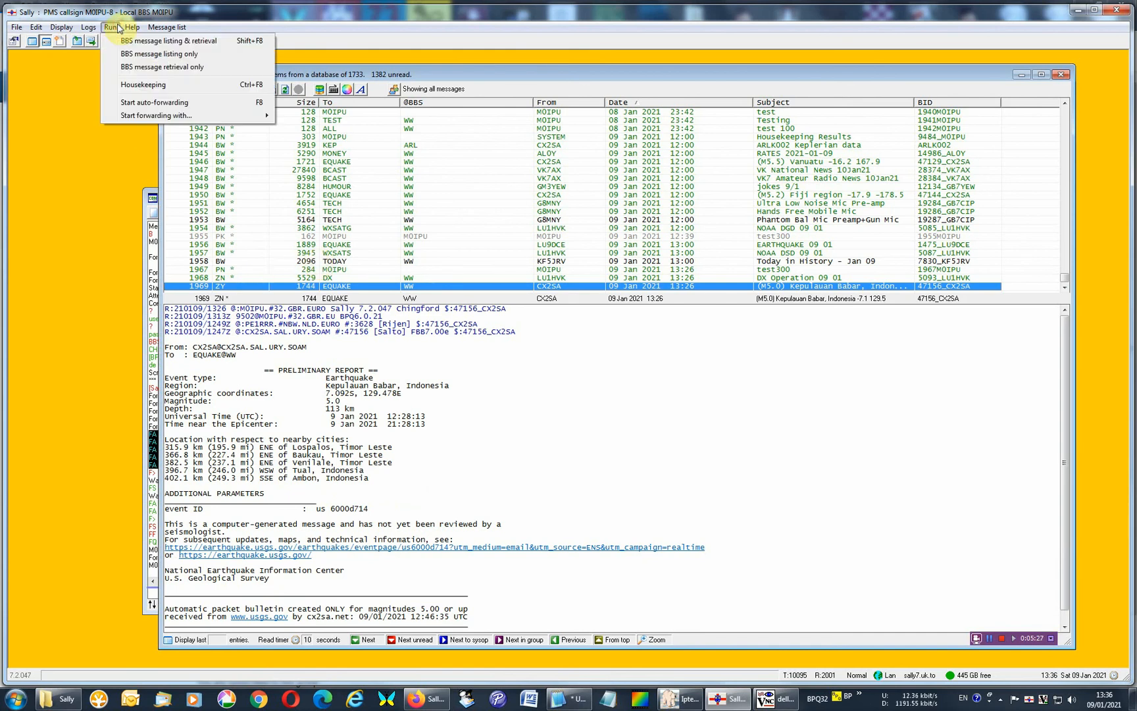
{"action": "left_click", "coordinate": [479, 277]}
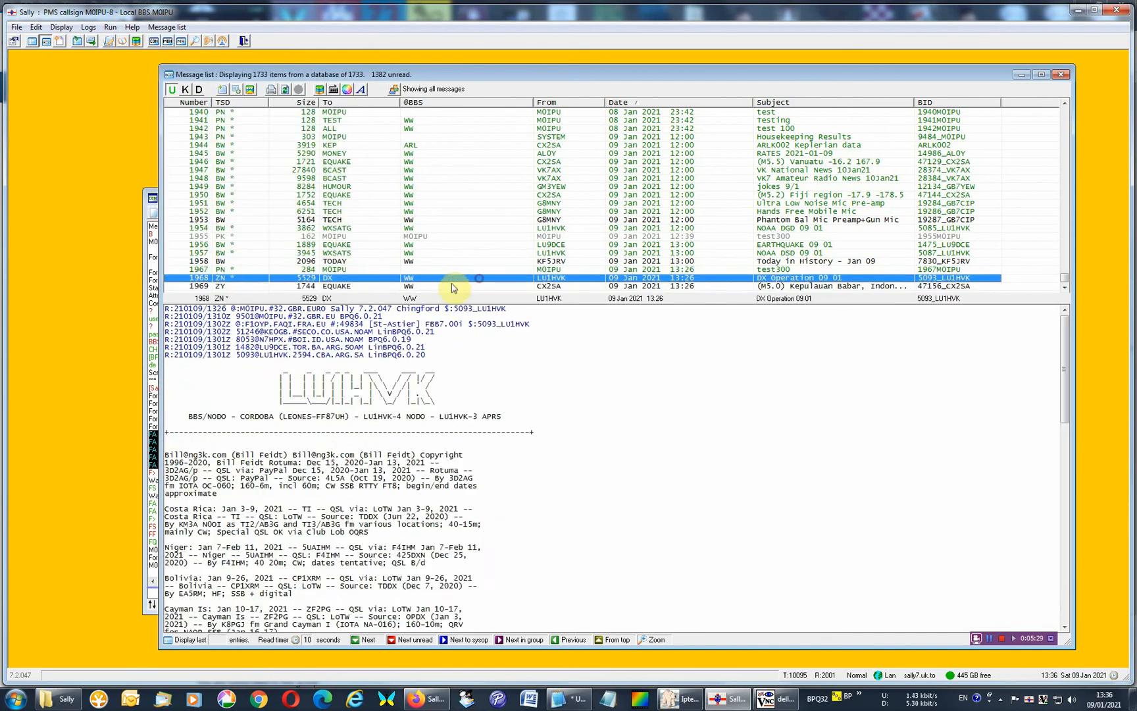
{"action": "left_click", "coordinate": [452, 288]}
Return to Console1 and highlight the outgoing bulletin proposals and the two incoming proposals from LU1HVK and CX2SA.
{"action": "left_click", "coordinate": [151, 197]}
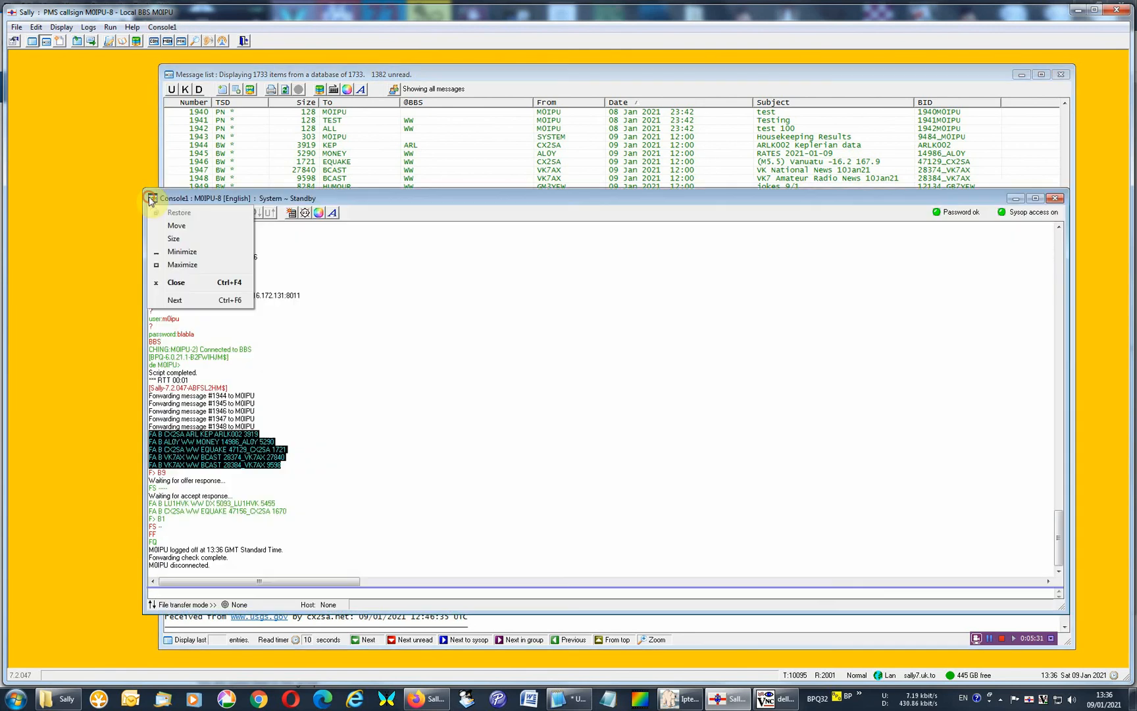
{"action": "left_click", "coordinate": [287, 198]}
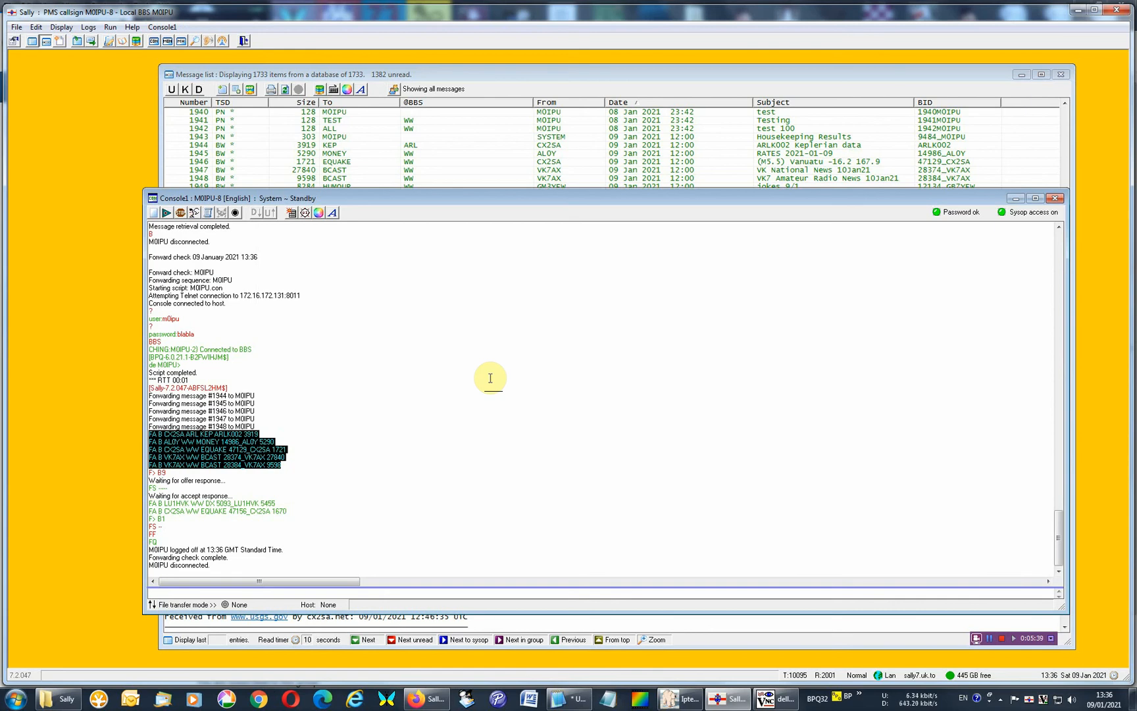
{"action": "left_click_drag", "start_coordinate": [281, 465], "coordinate": [94, 432]}
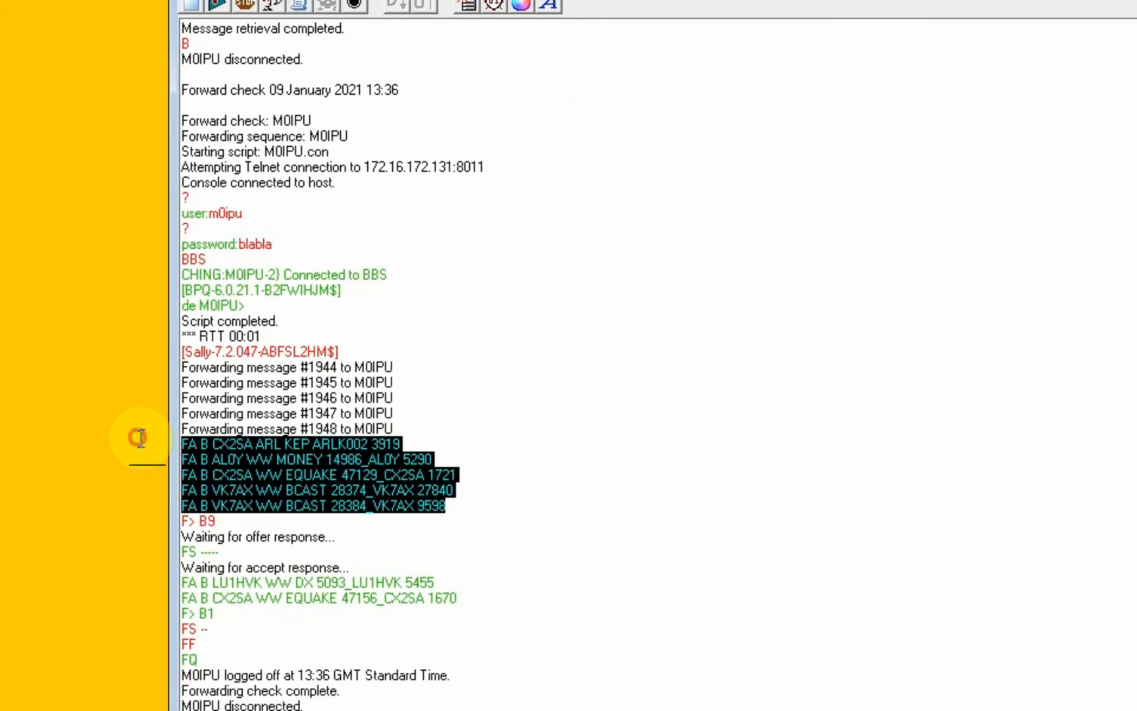
{"action": "left_click", "coordinate": [356, 570]}
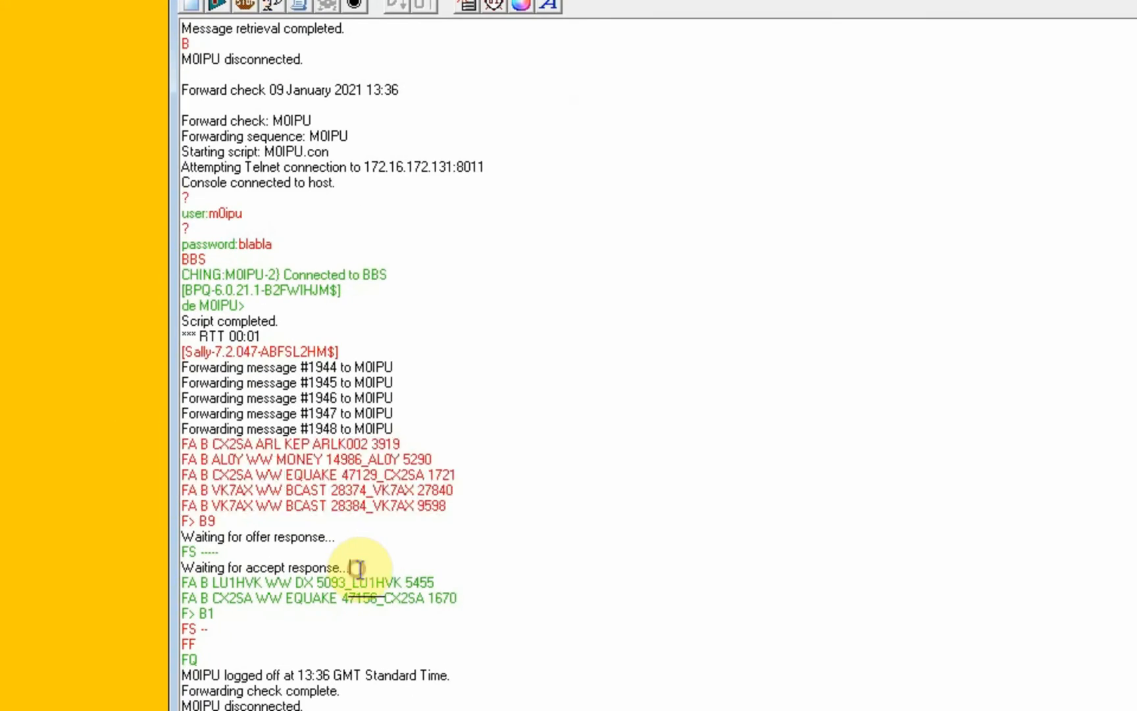
{"action": "left_click", "coordinate": [476, 597]}
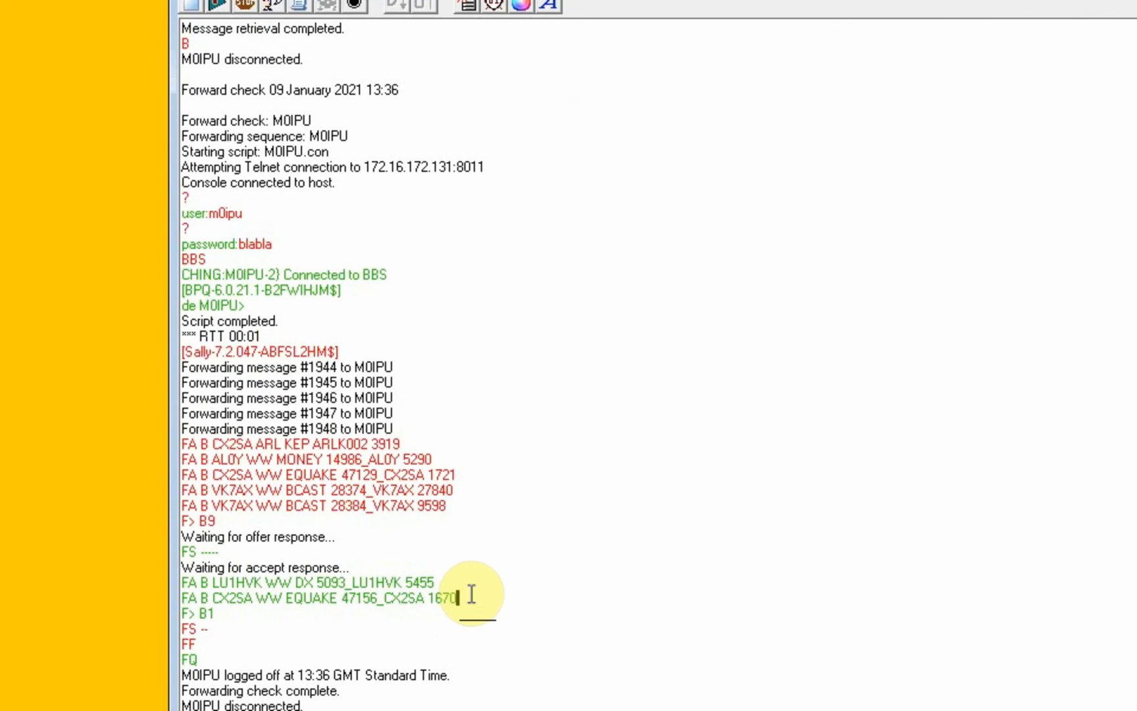
{"action": "left_click_drag", "start_coordinate": [471, 594], "coordinate": [134, 585]}
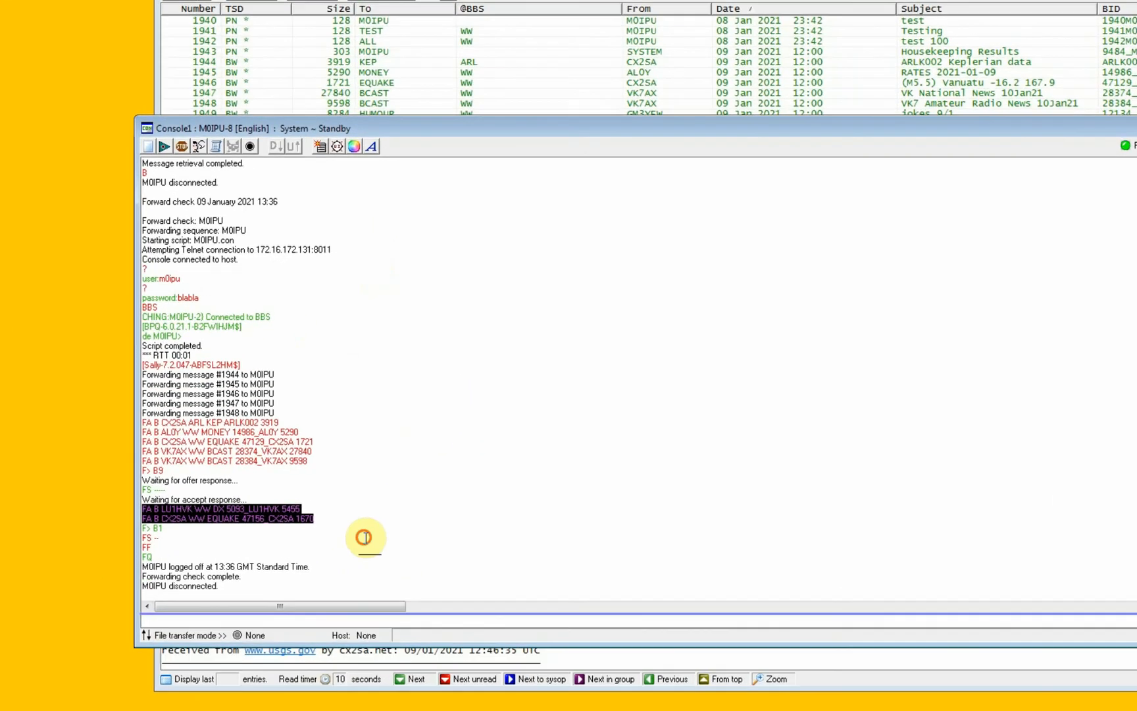
Highlight the FS reply that follows the incoming bulletin proposals in the console log.
{"action": "left_click", "coordinate": [328, 526]}
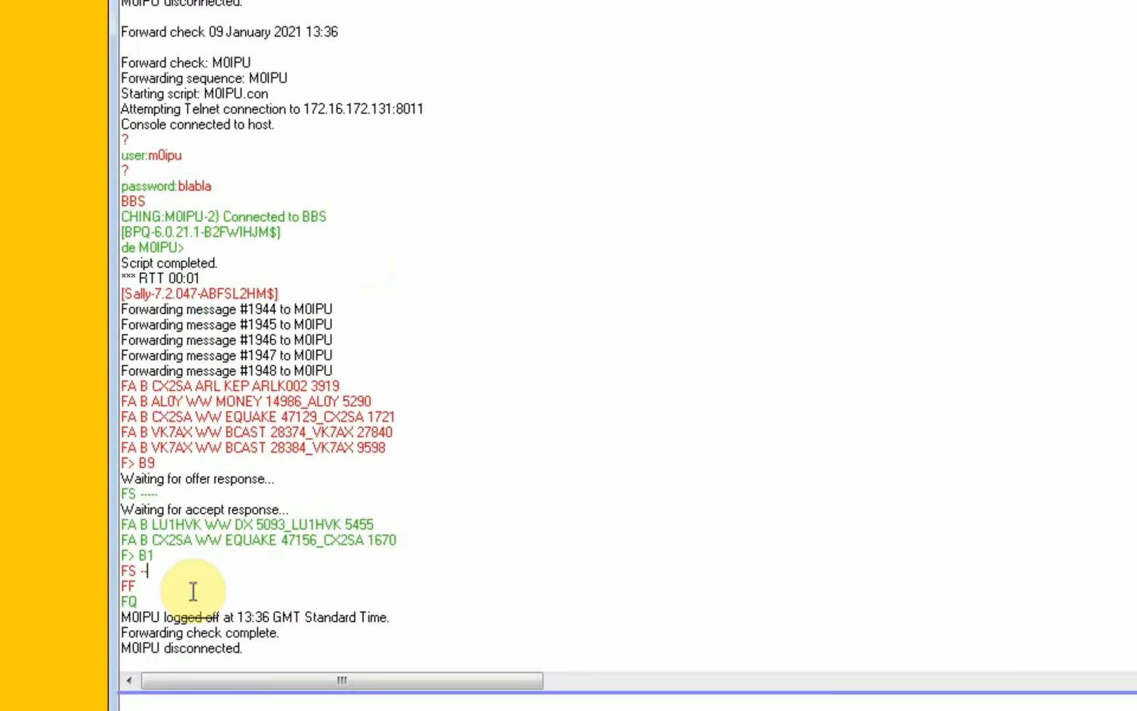
{"action": "left_click_drag", "start_coordinate": [152, 572], "coordinate": [107, 578]}
{"action": "left_click", "coordinate": [152, 571]}
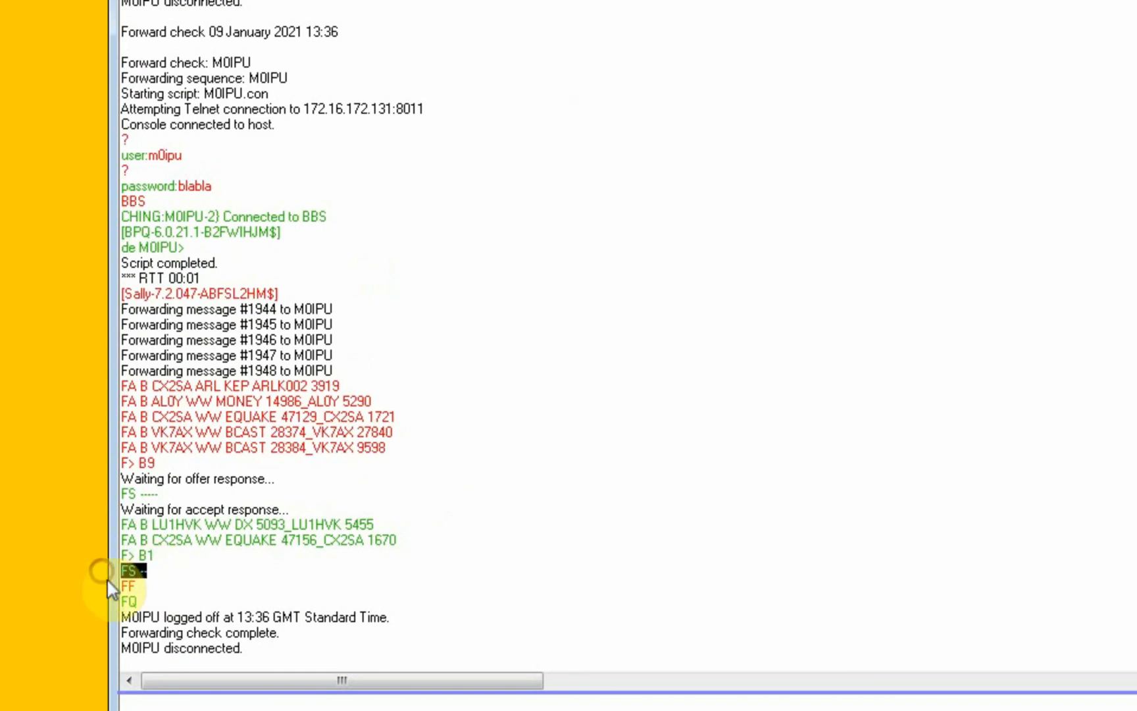
{"action": "left_click", "coordinate": [136, 585]}
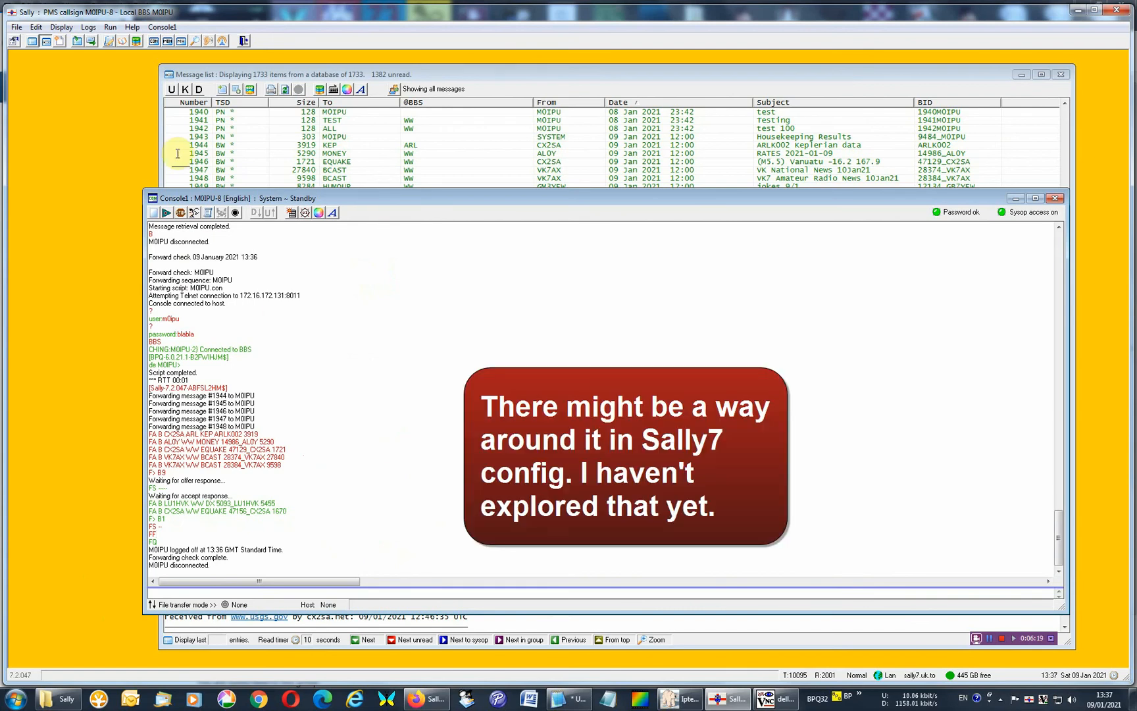
Review the available BBS message retrieval and forwarding commands, including the local BBS forwarding entry.
{"action": "left_click", "coordinate": [109, 28]}
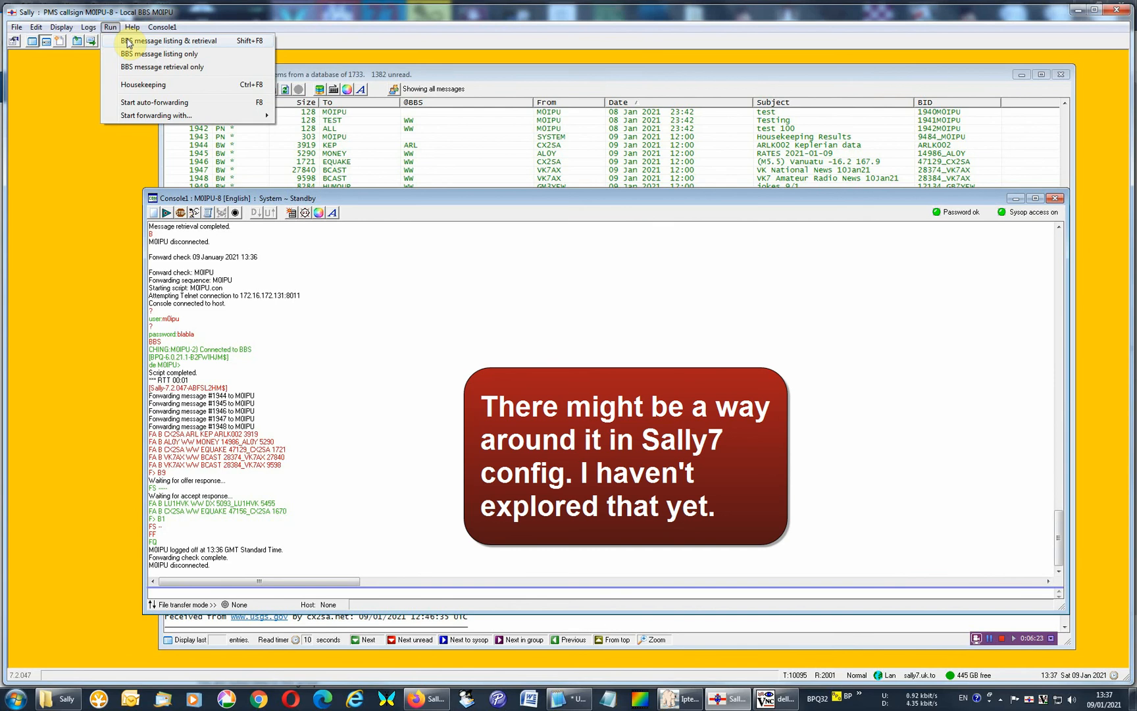
{"action": "mouse_move", "coordinate": [142, 116]}
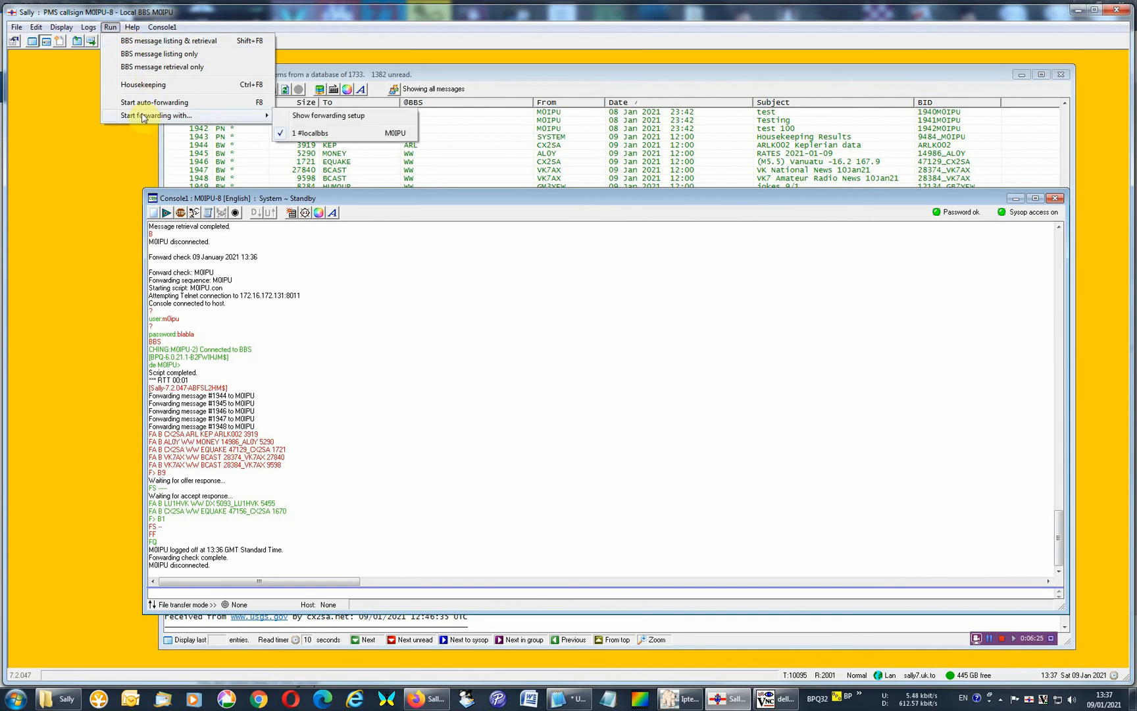
{"action": "left_click", "coordinate": [455, 375]}
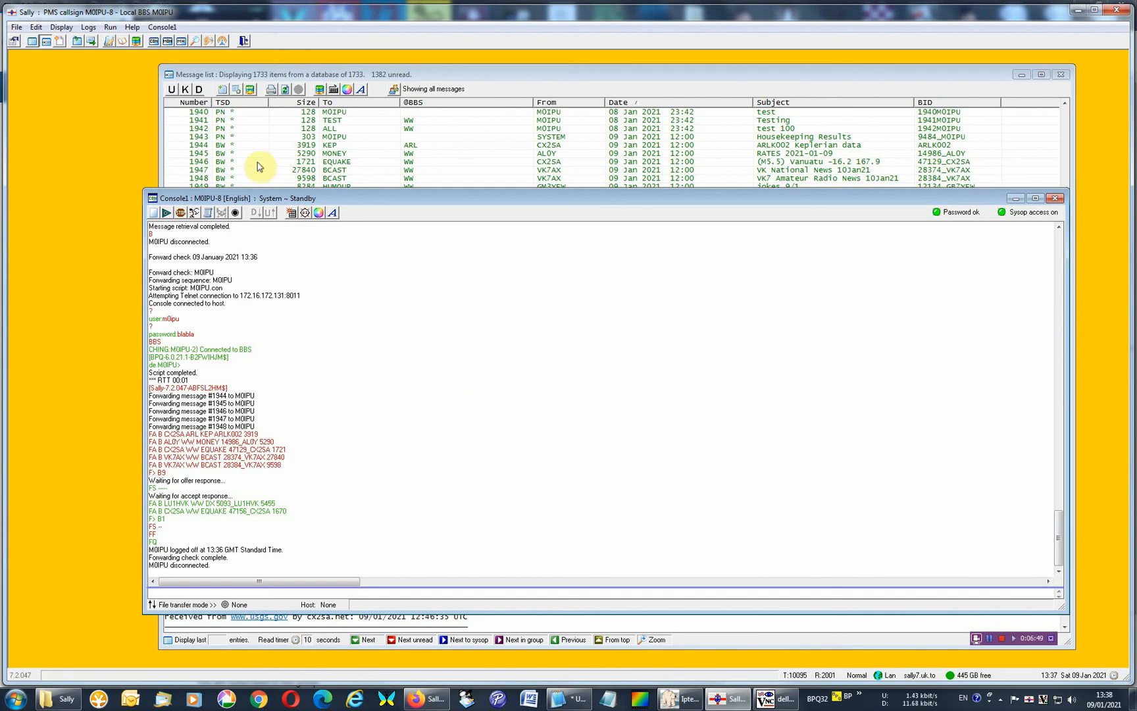
{"action": "left_click", "coordinate": [110, 27]}
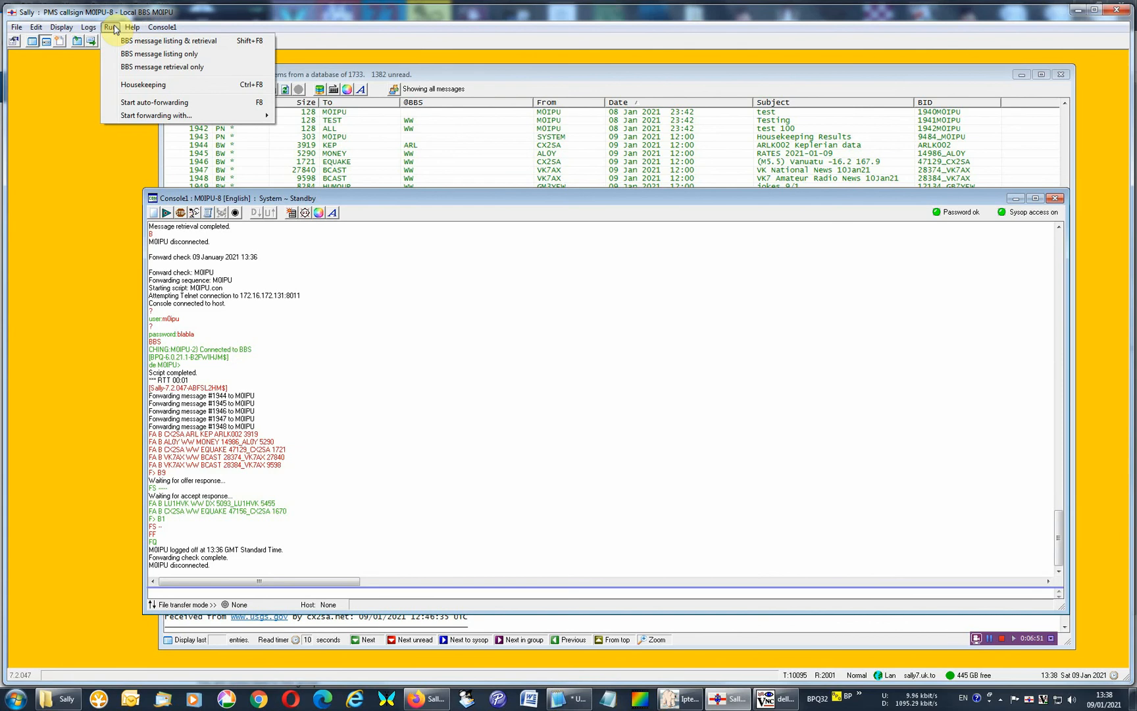
{"action": "left_click", "coordinate": [438, 366]}
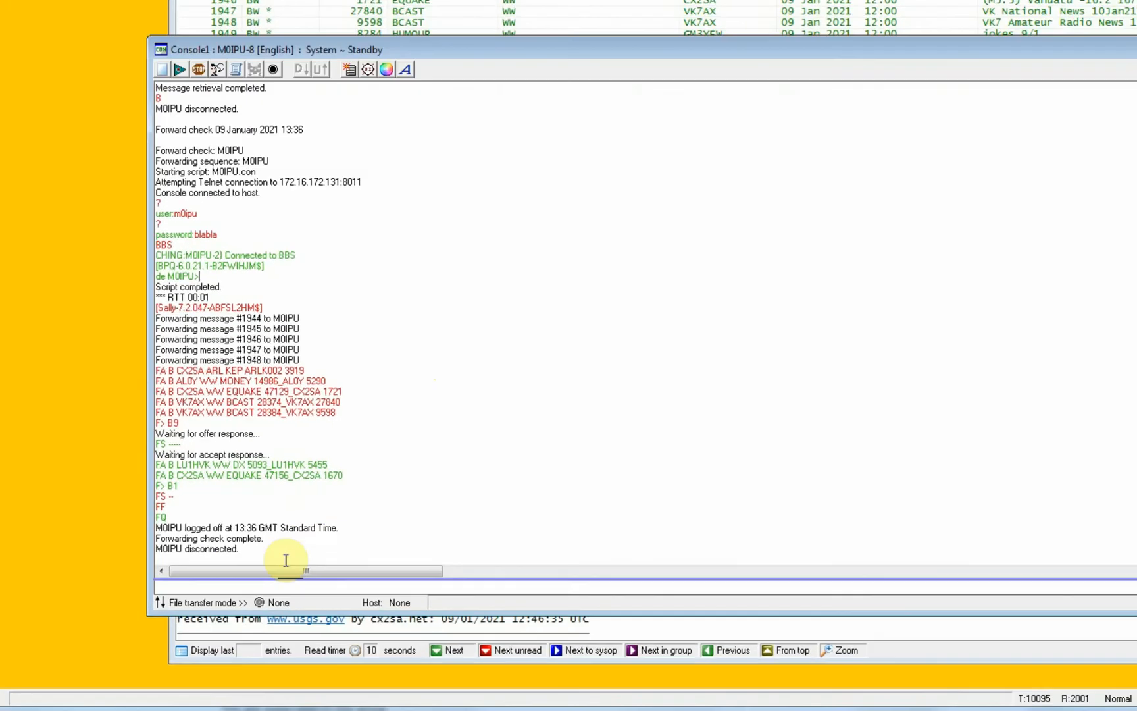
Examine the console's file transfer modes and its other available commands, and close Console1.
{"action": "left_click", "coordinate": [187, 601]}
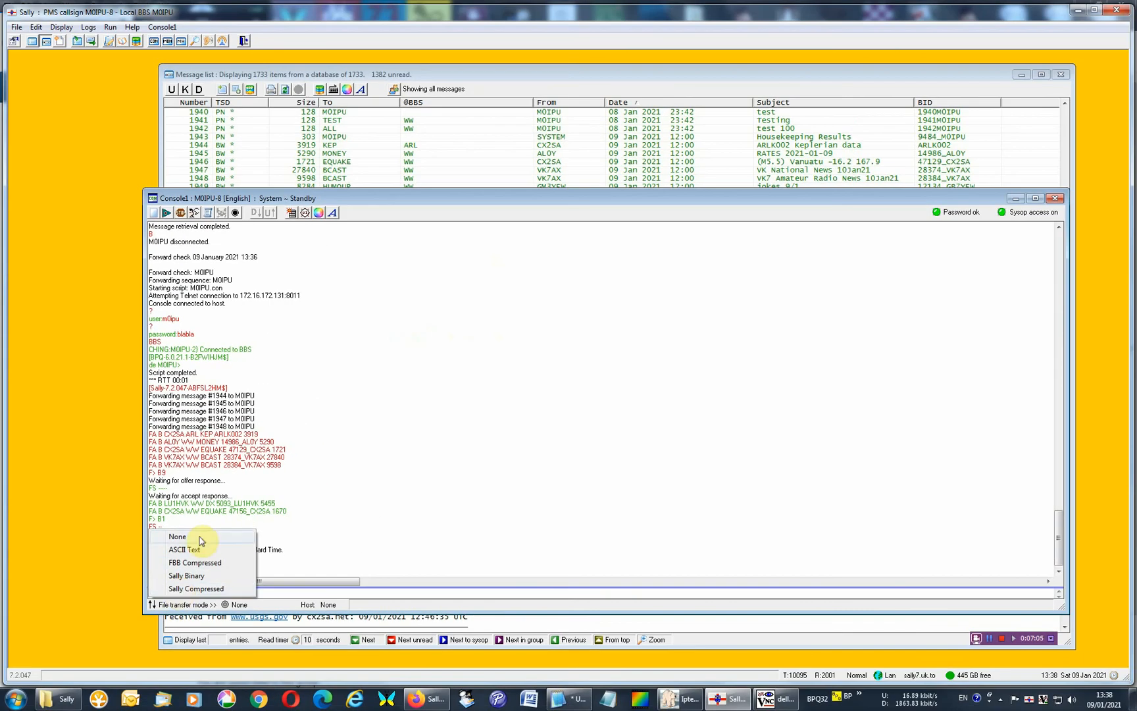
{"action": "left_click", "coordinate": [505, 473]}
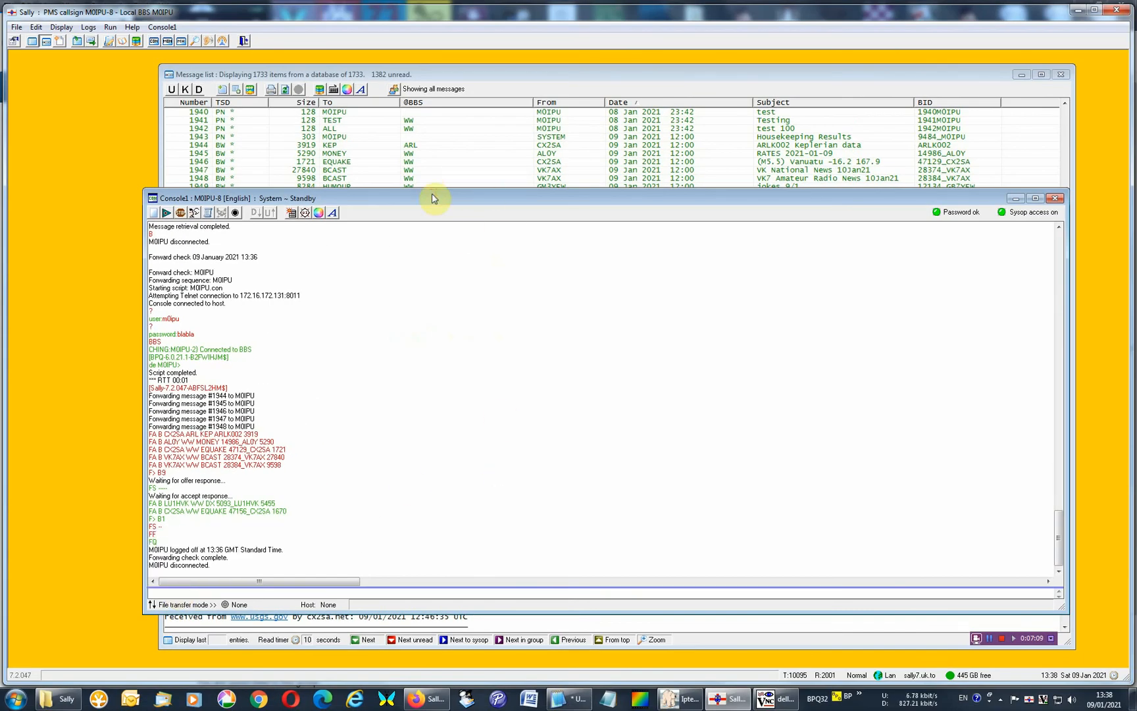
{"action": "left_click", "coordinate": [162, 27]}
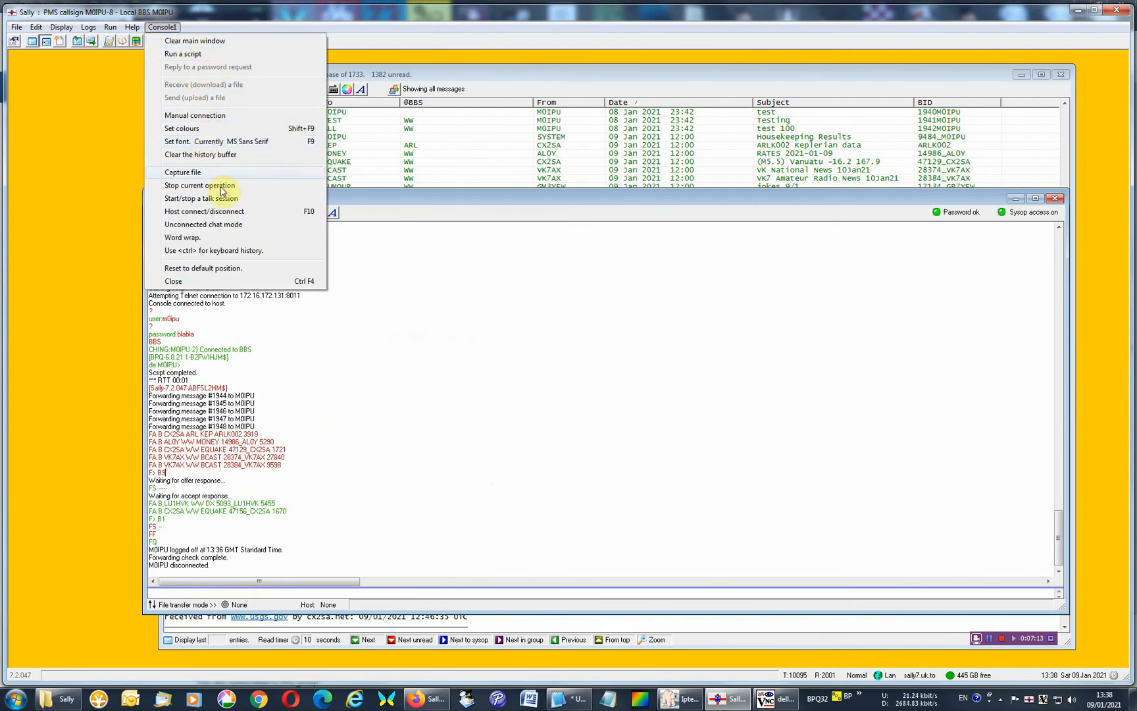
{"action": "left_click", "coordinate": [350, 259]}
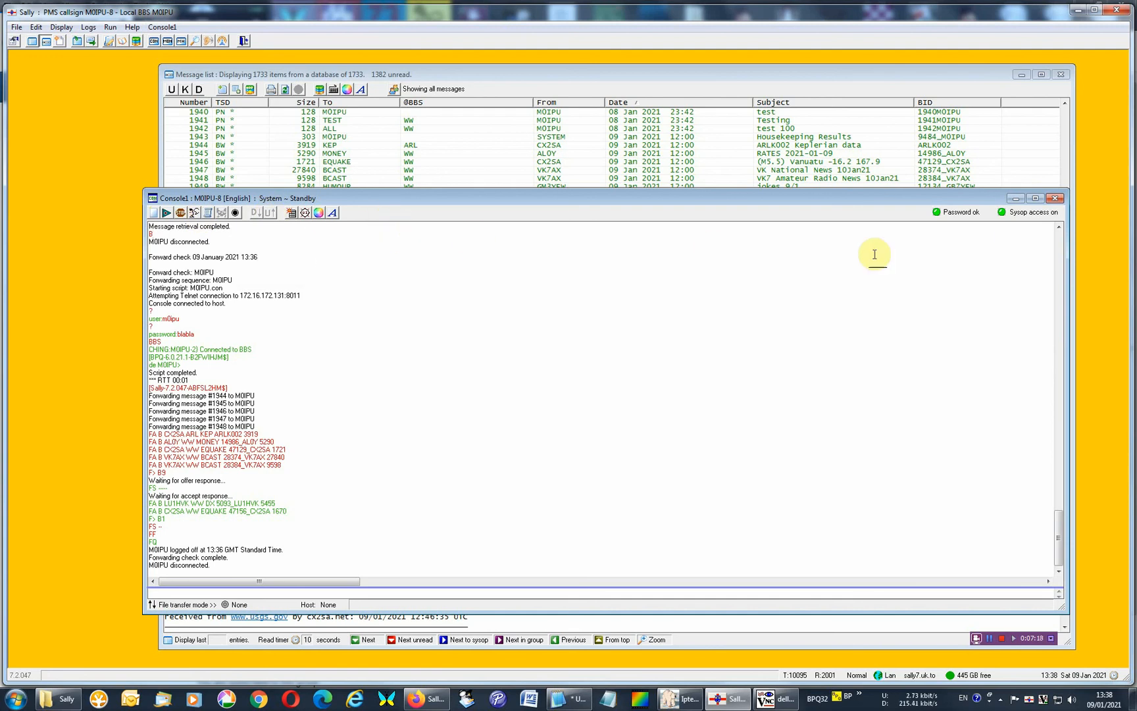
{"action": "left_click", "coordinate": [954, 251]}
{"action": "left_click", "coordinate": [623, 269]}
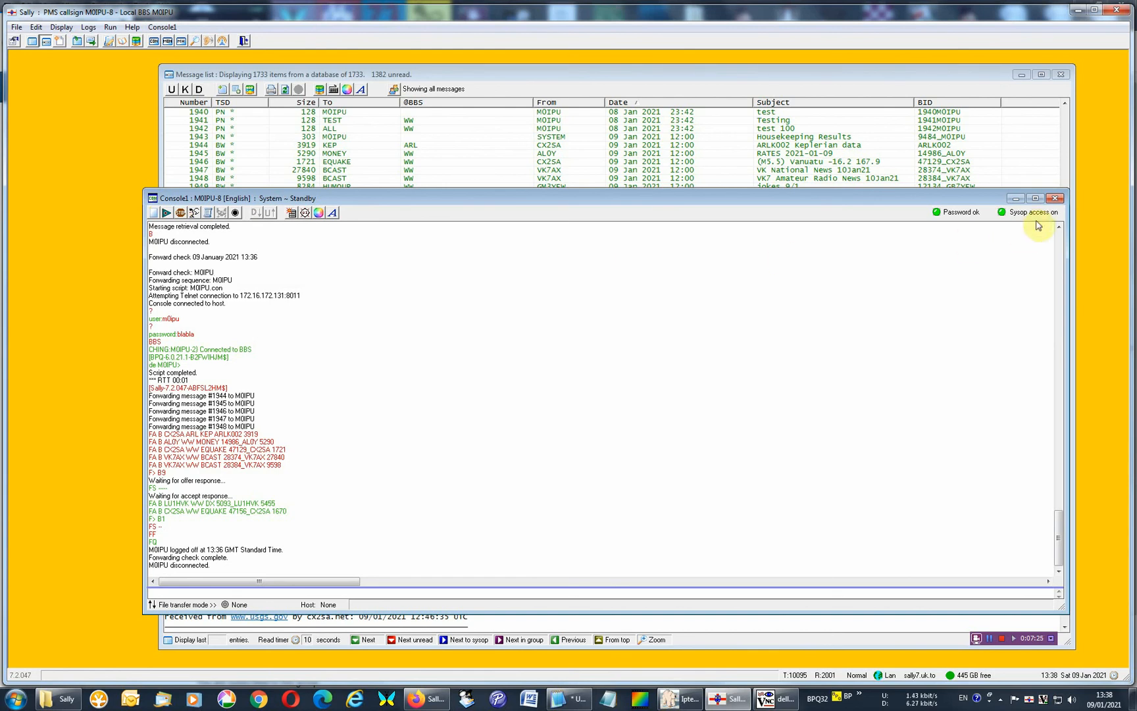
{"action": "left_click", "coordinate": [1055, 199]}
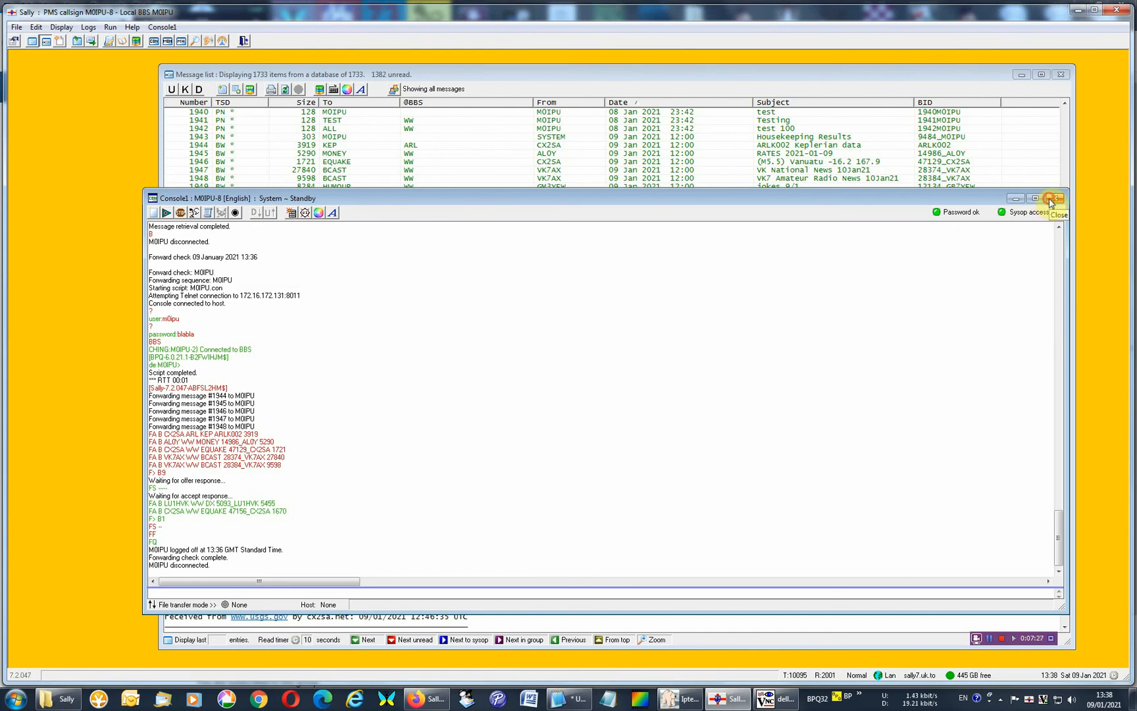
Open m0ipu.md2 from Sally's Password folder in Notepad++, check its contents, and close the editor.
{"action": "left_click", "coordinate": [991, 640]}
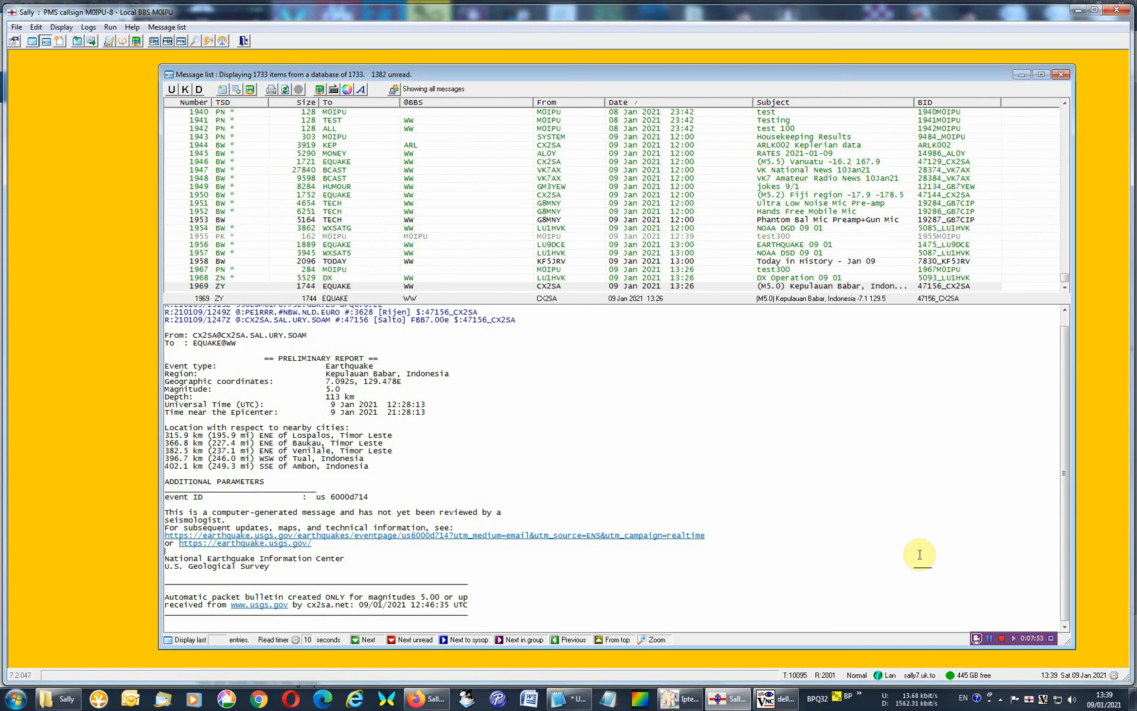
{"action": "left_click", "coordinate": [63, 698]}
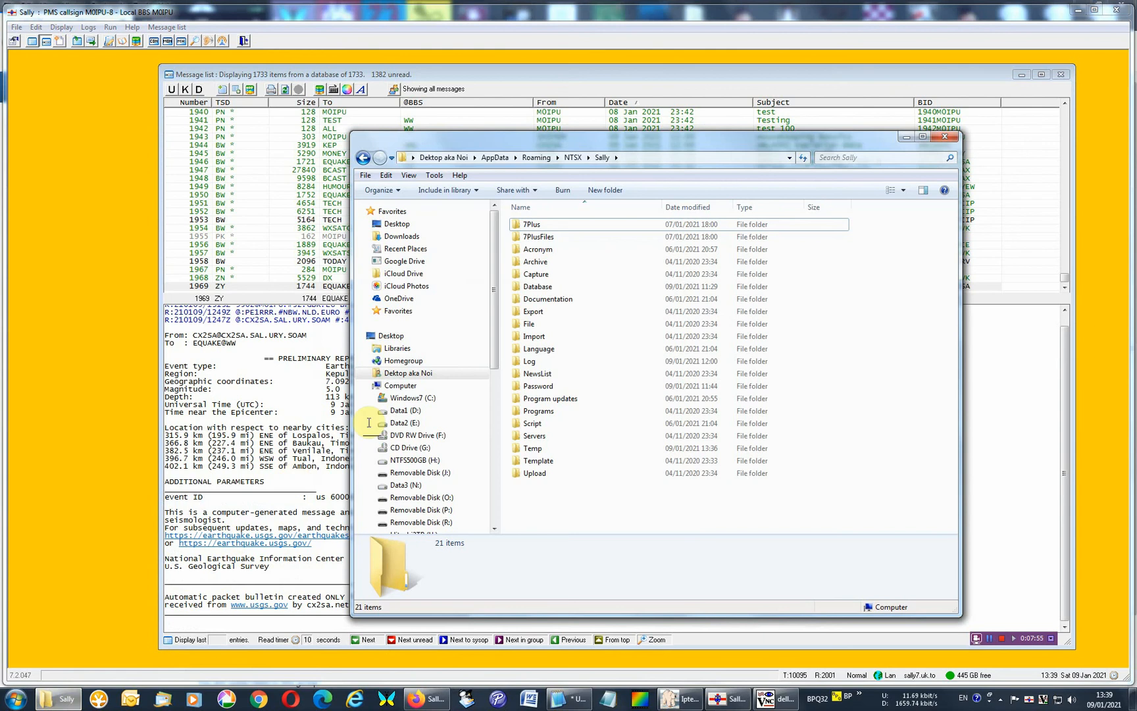
{"action": "double_click", "coordinate": [557, 387]}
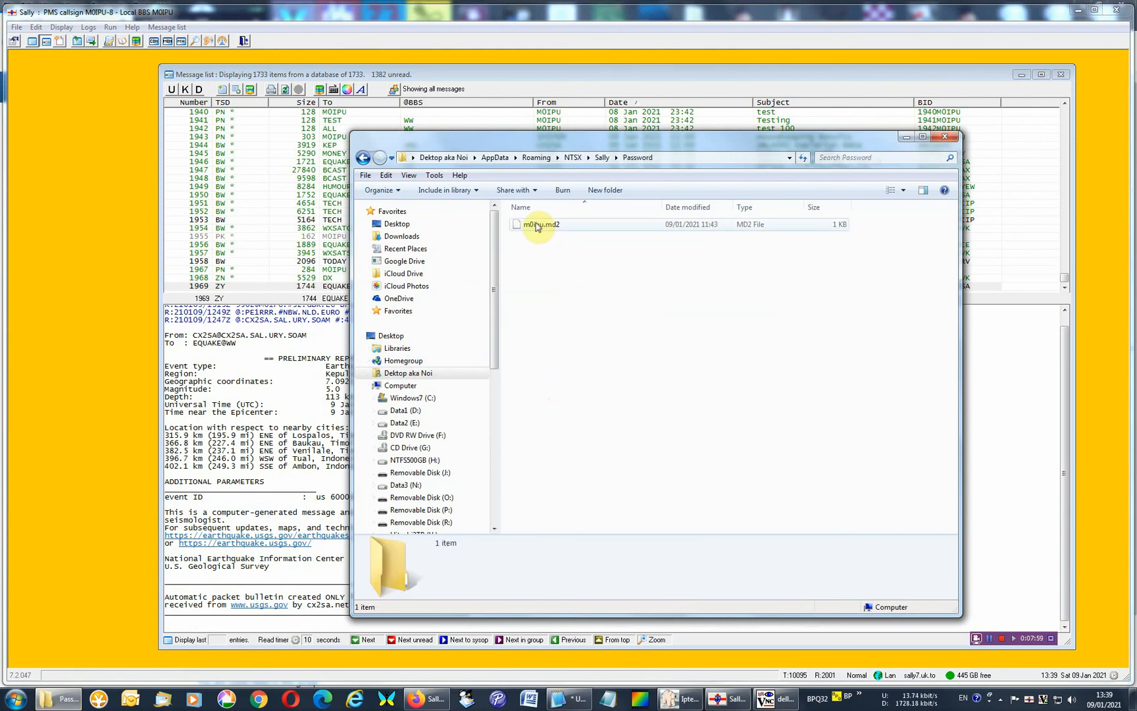
{"action": "left_click", "coordinate": [536, 226]}
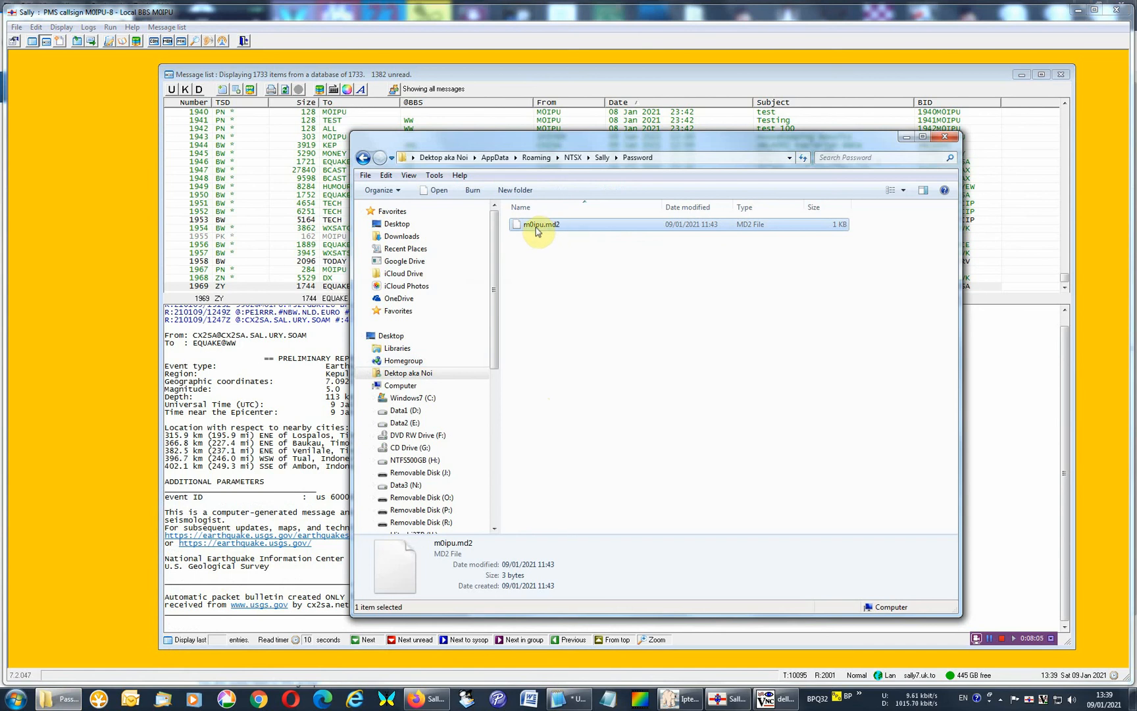
{"action": "right_click", "coordinate": [537, 231]}
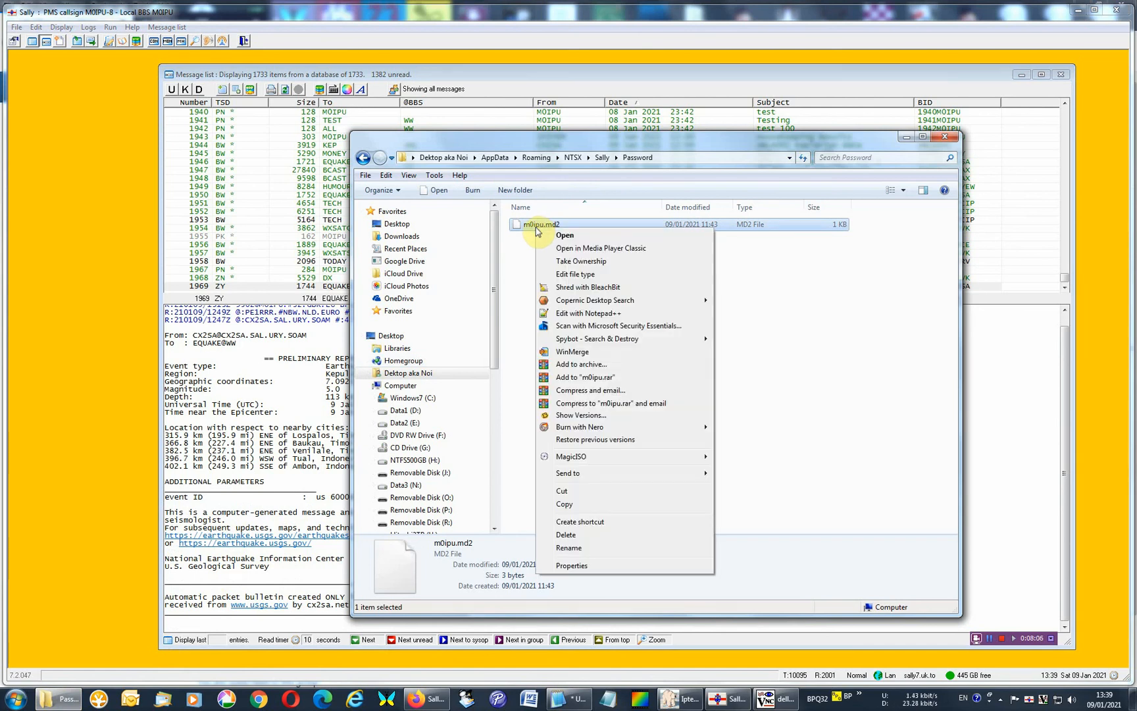
{"action": "left_click", "coordinate": [589, 314]}
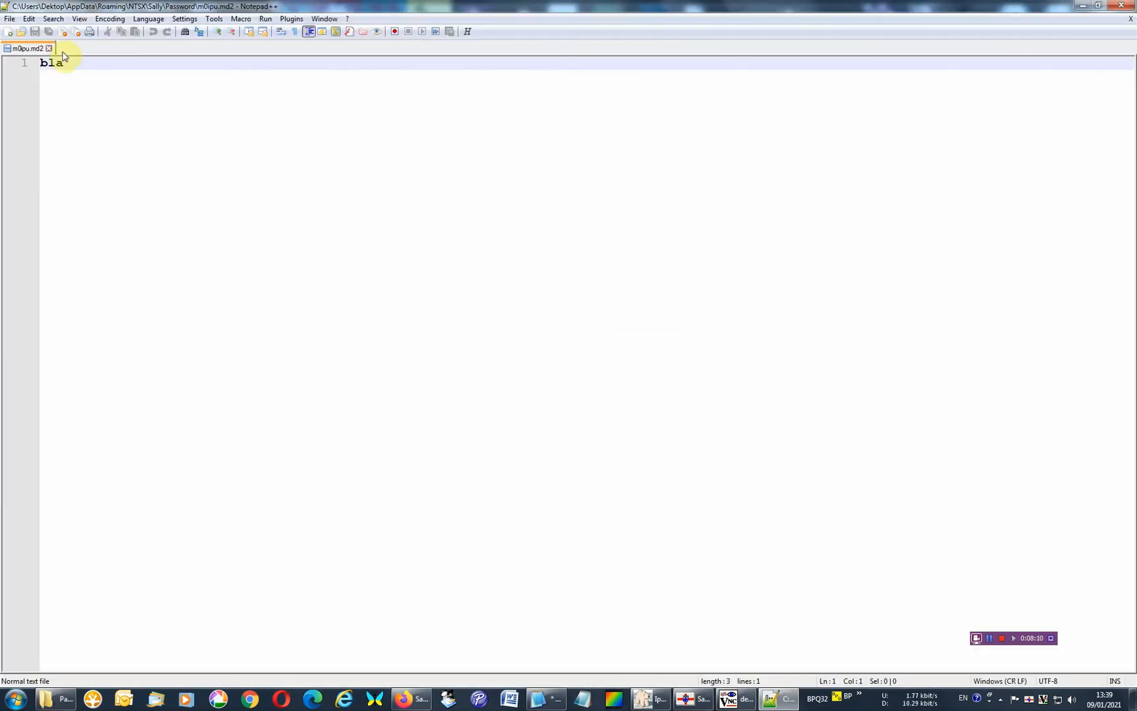
{"action": "left_click", "coordinate": [70, 62]}
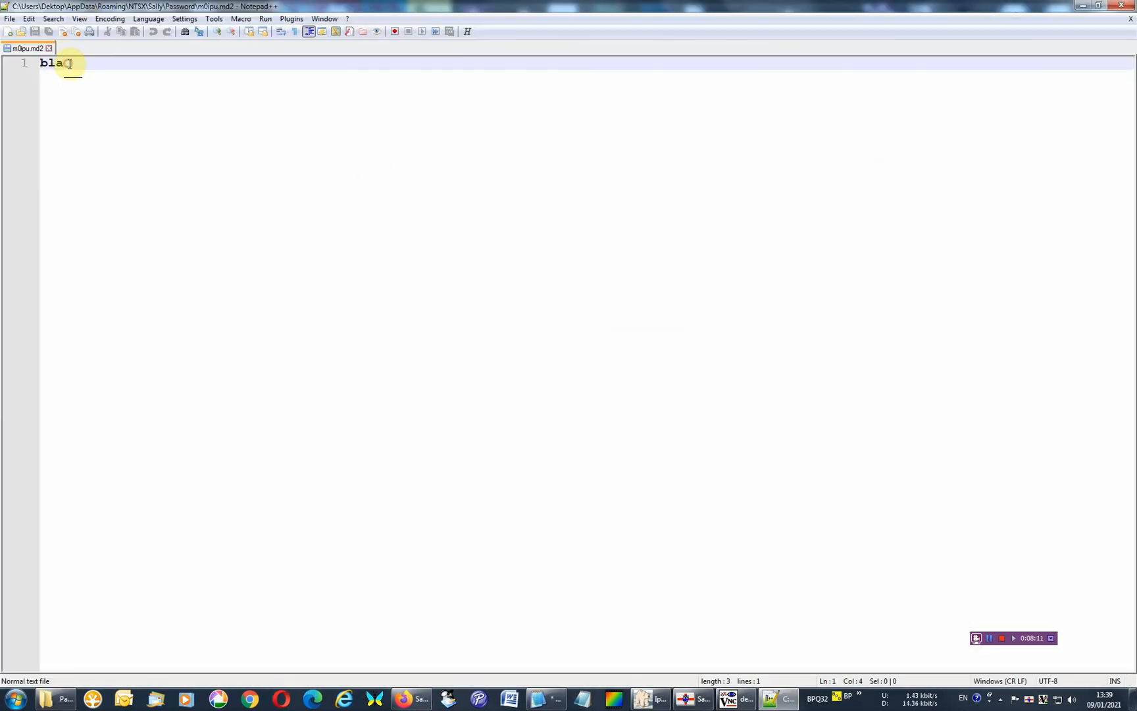
{"action": "left_click", "coordinate": [1127, 5]}
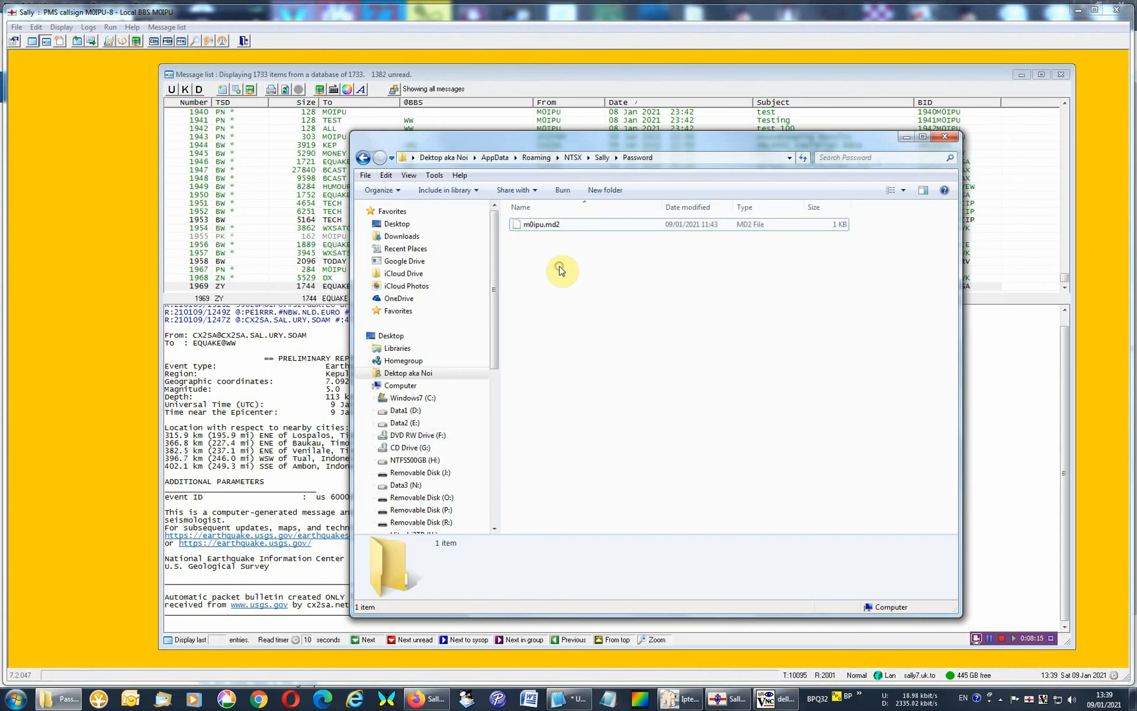
Create a new text document in the Password folder and name it m6lxf.md2, accepting the extension change.
{"action": "right_click", "coordinate": [561, 270]}
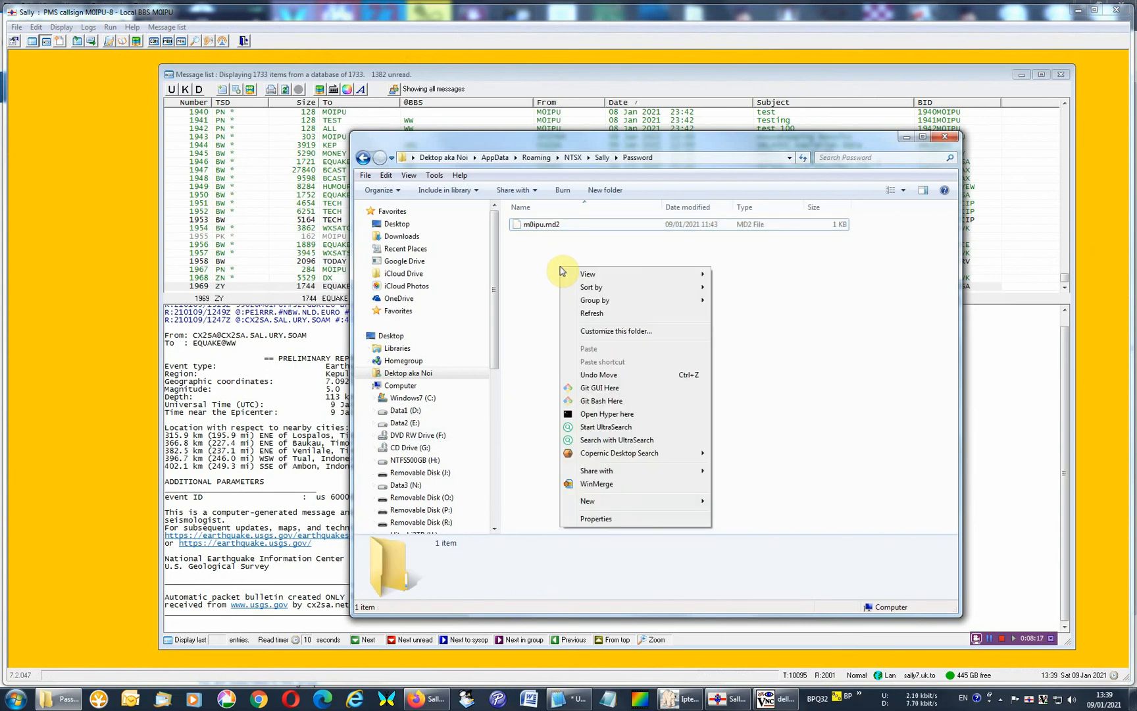
{"action": "left_click", "coordinate": [588, 499]}
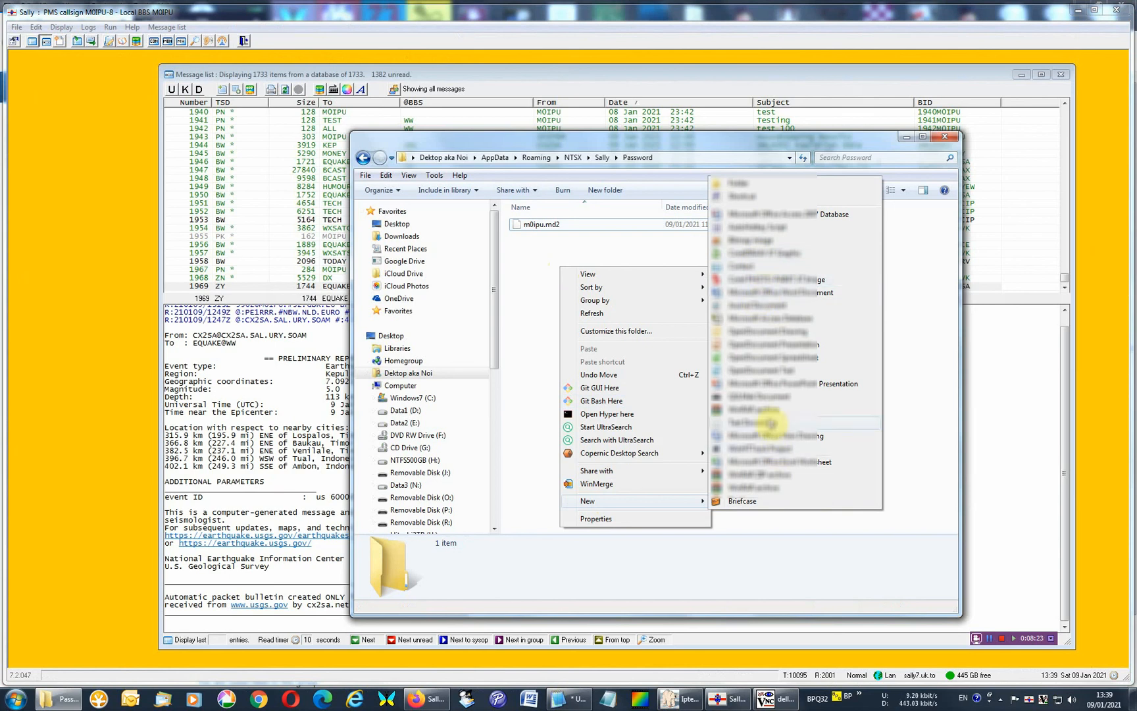
{"action": "left_click", "coordinate": [771, 423]}
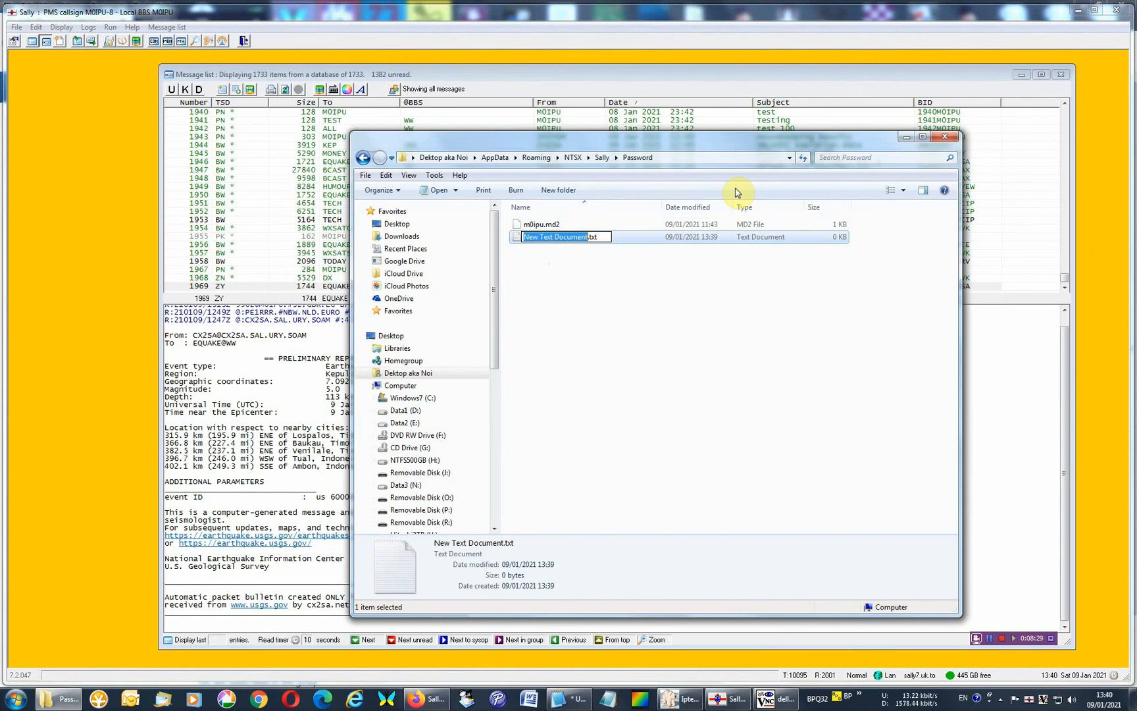
{"action": "type", "text": "m"}
{"action": "type", "text": "6lxf"}
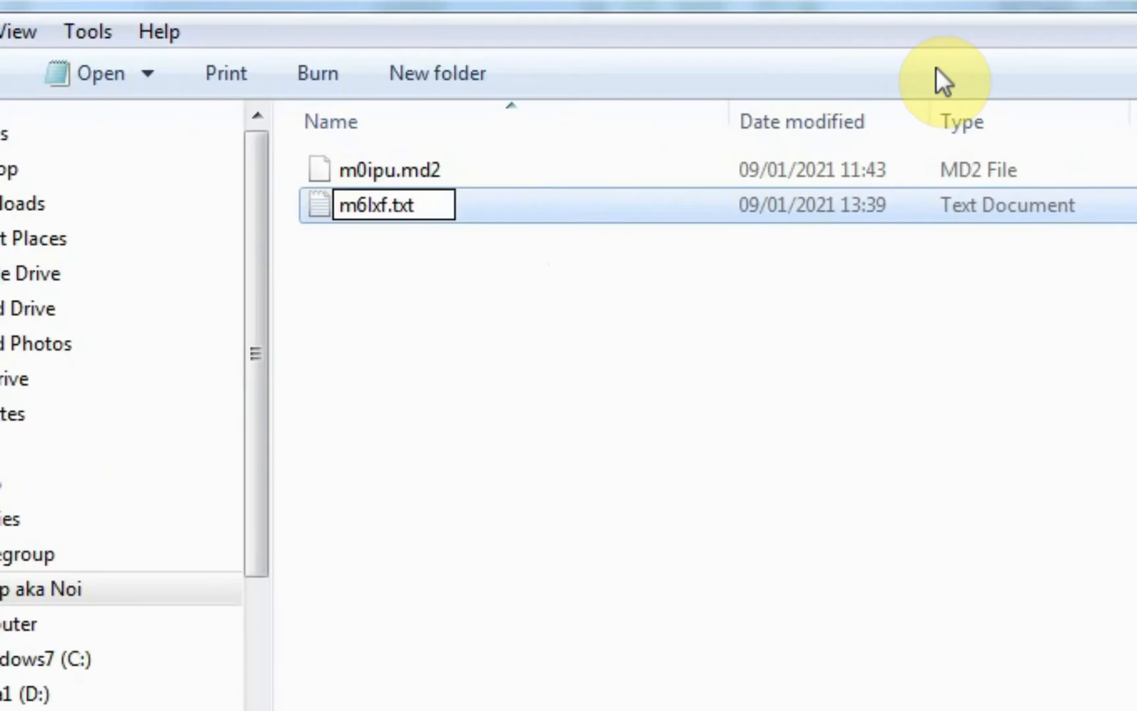
{"action": "key", "text": "Right"}
{"action": "key", "text": "Right"}
{"action": "key", "text": "Right"}
{"action": "key", "text": "Right"}
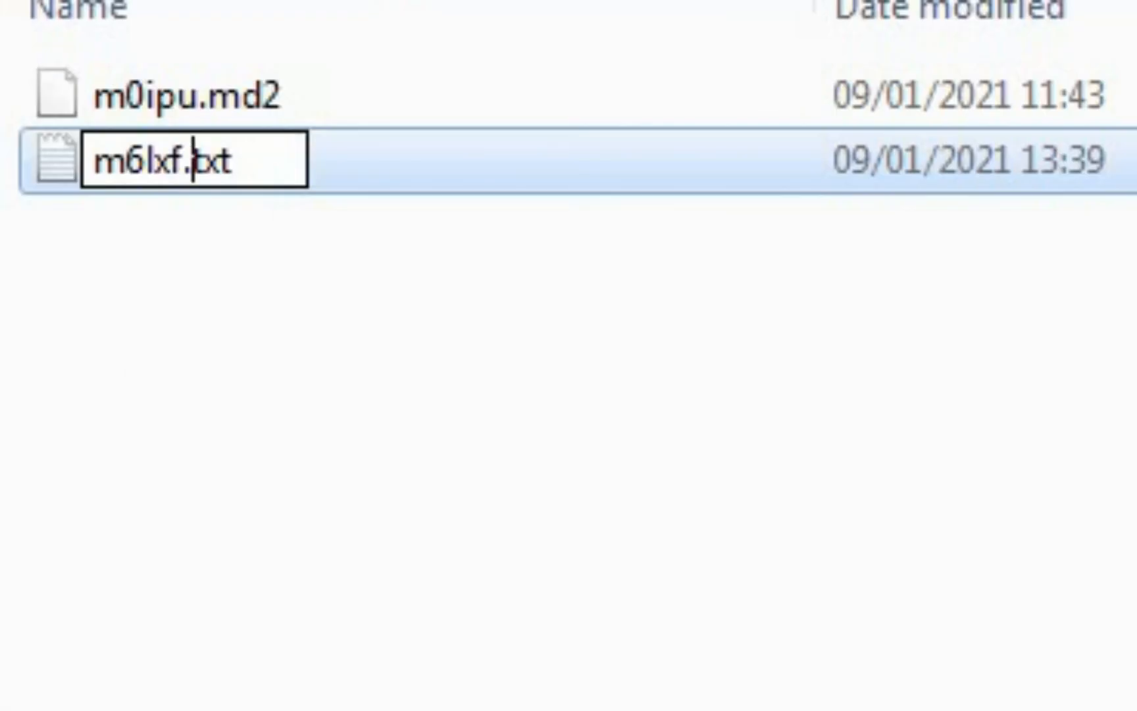
{"action": "key", "text": "BackSpace"}
{"action": "key", "text": "BackSpace"}
{"action": "key", "text": "BackSpace"}
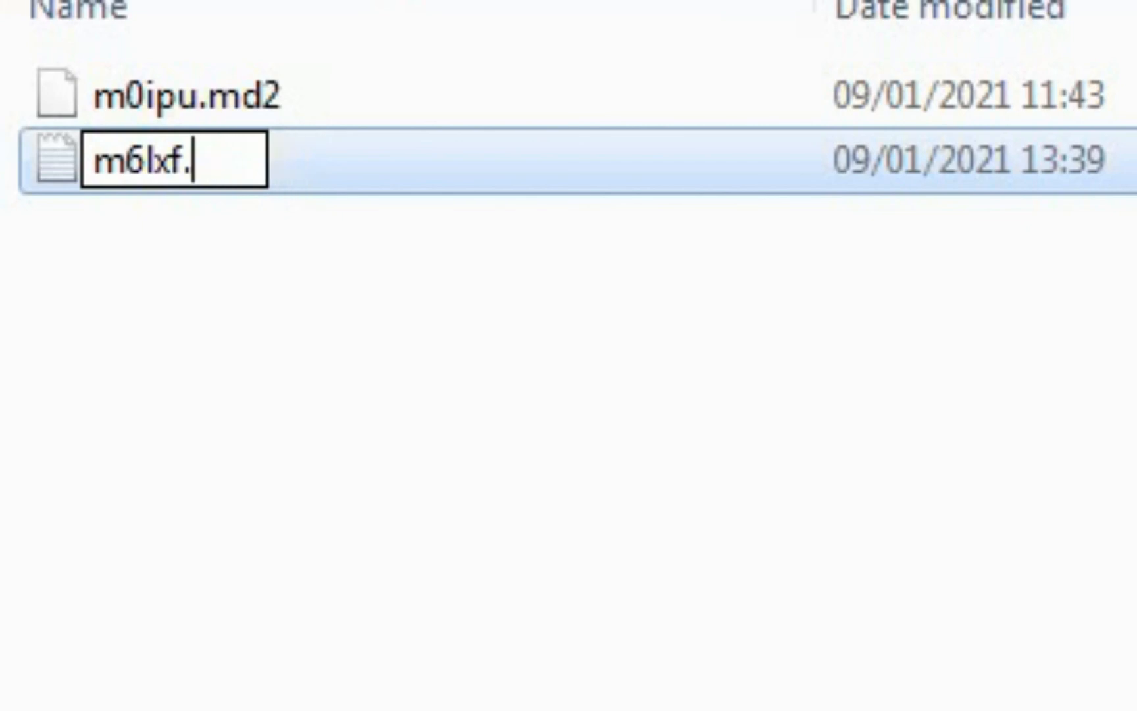
{"action": "type", "text": "md2"}
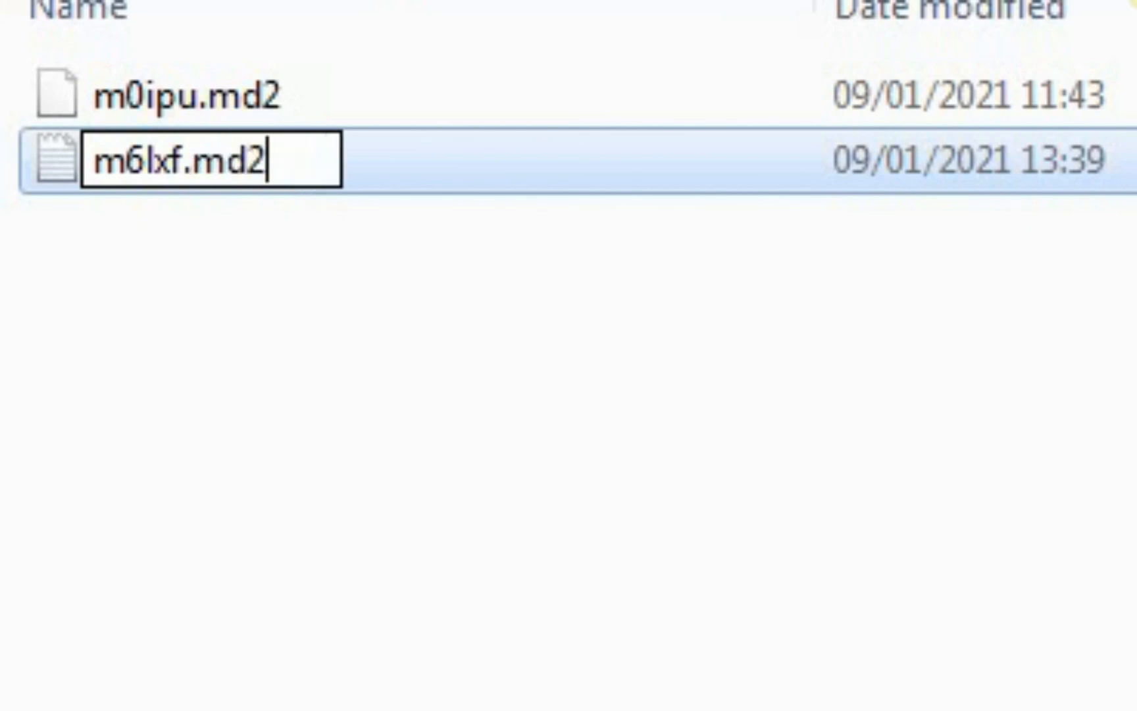
{"action": "left_click", "coordinate": [569, 261]}
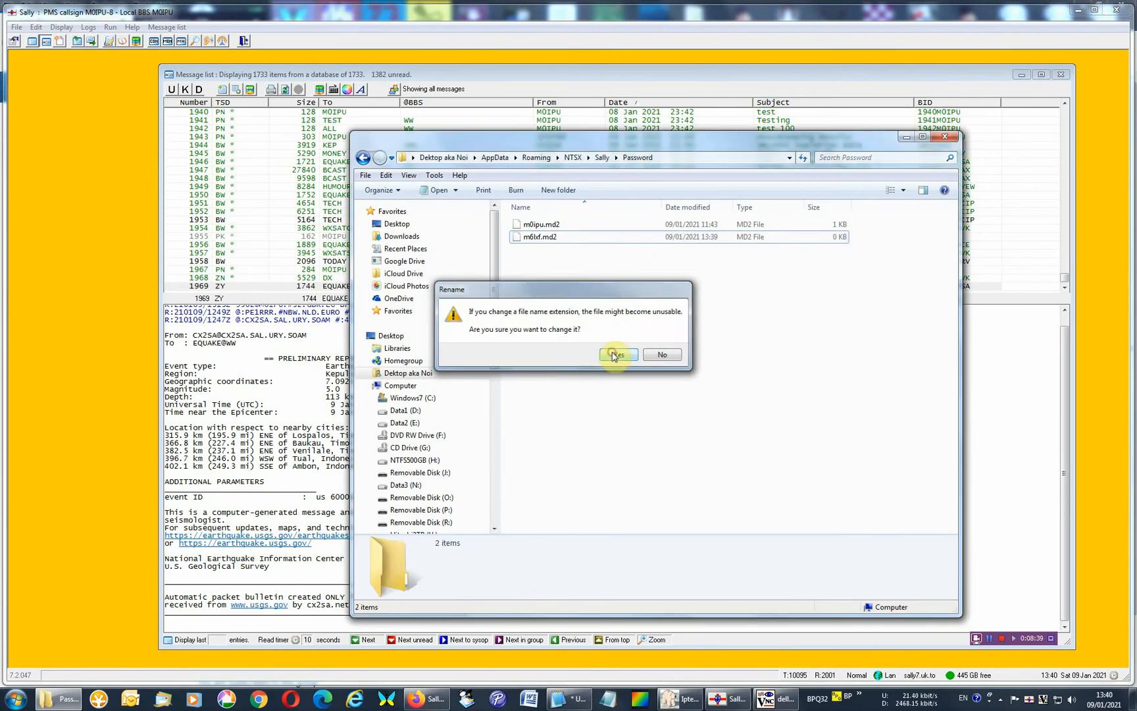
{"action": "left_click", "coordinate": [605, 442]}
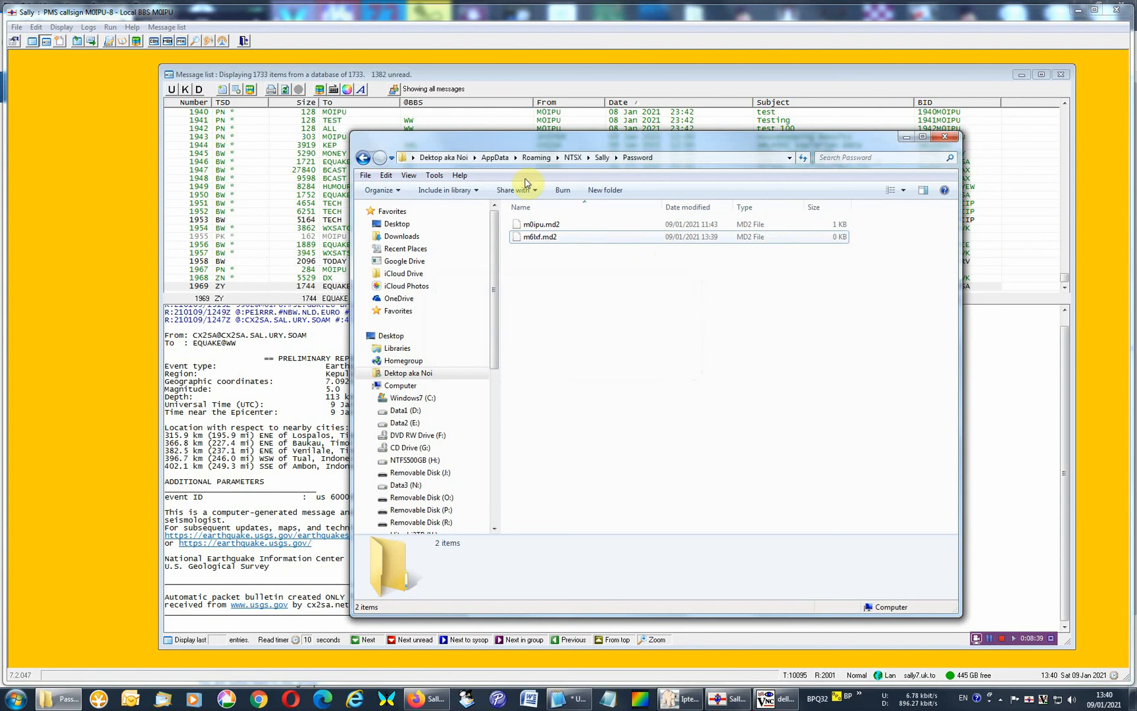
Delete the m0ipu.md2 file from the Password folder.
{"action": "left_click", "coordinate": [542, 239]}
{"action": "right_click", "coordinate": [544, 242]}
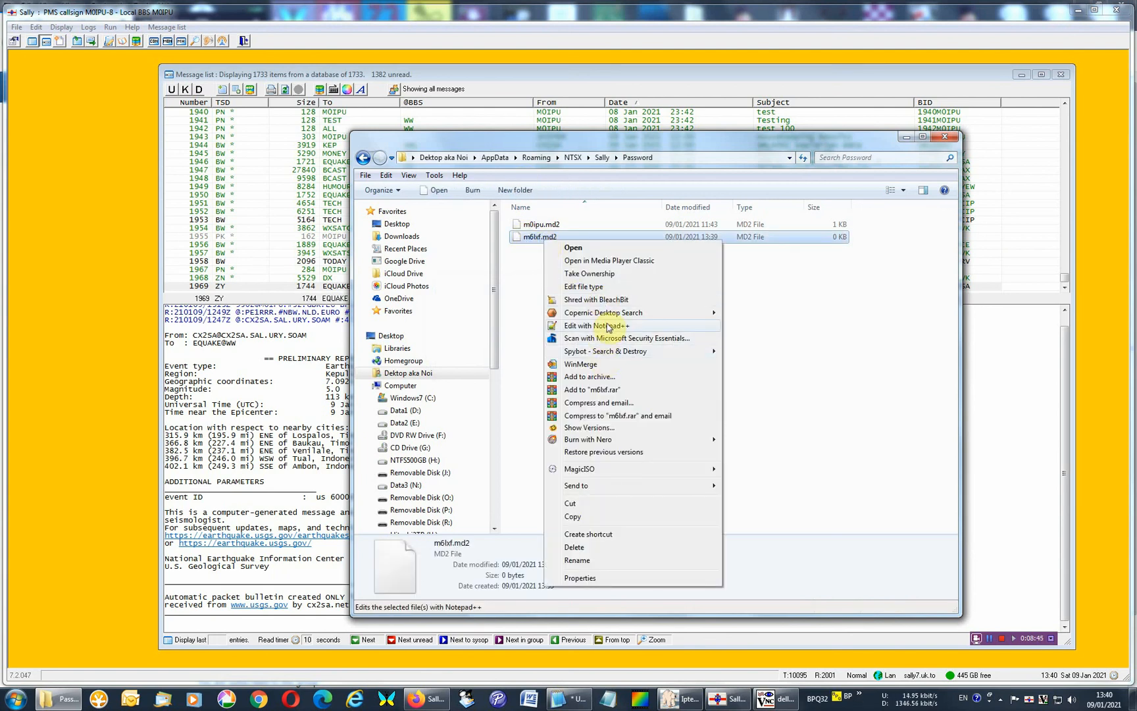
{"action": "left_click", "coordinate": [527, 243]}
{"action": "left_click", "coordinate": [536, 225]}
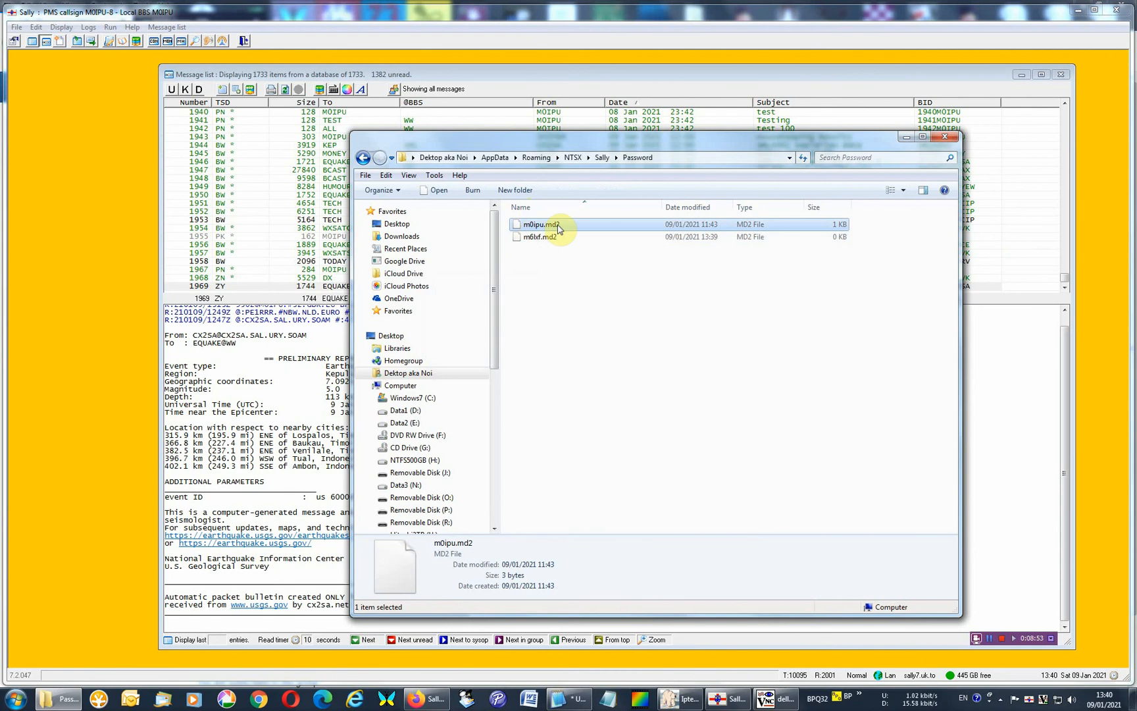
{"action": "key", "text": "Delete"}
{"action": "key", "text": "Return"}
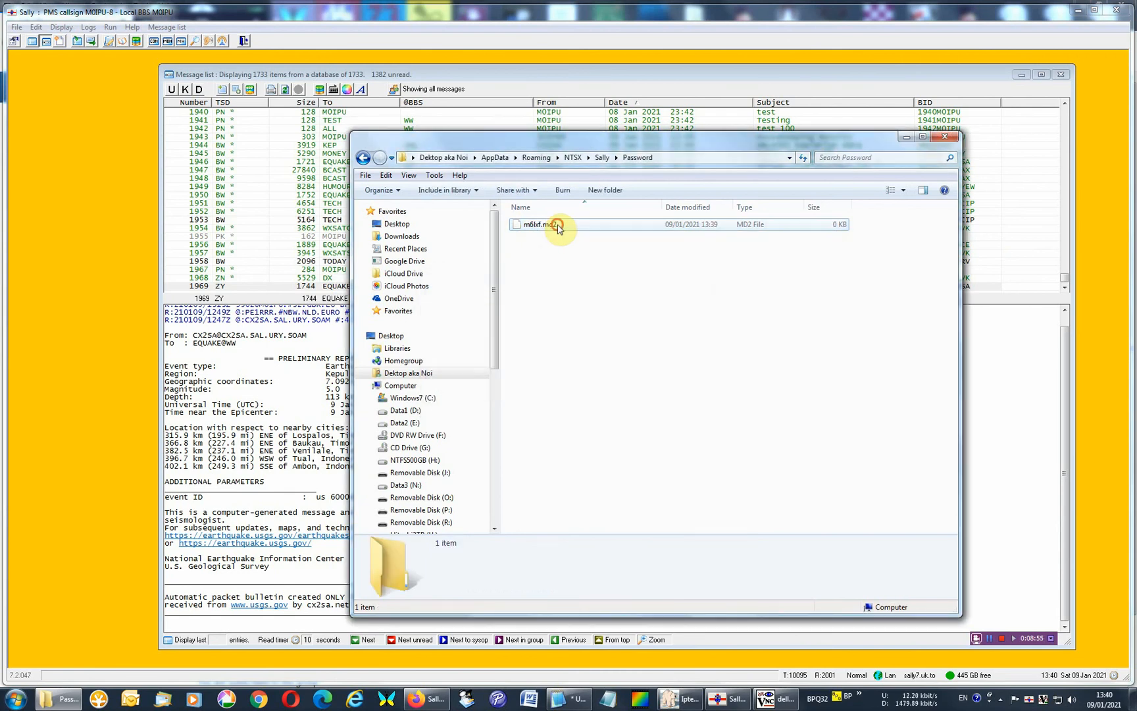
Enter the BBS password in m6lxf.md2 with Notepad++, save the file, and close the editor and the Password folder.
{"action": "left_click", "coordinate": [558, 227]}
{"action": "right_click", "coordinate": [557, 225]}
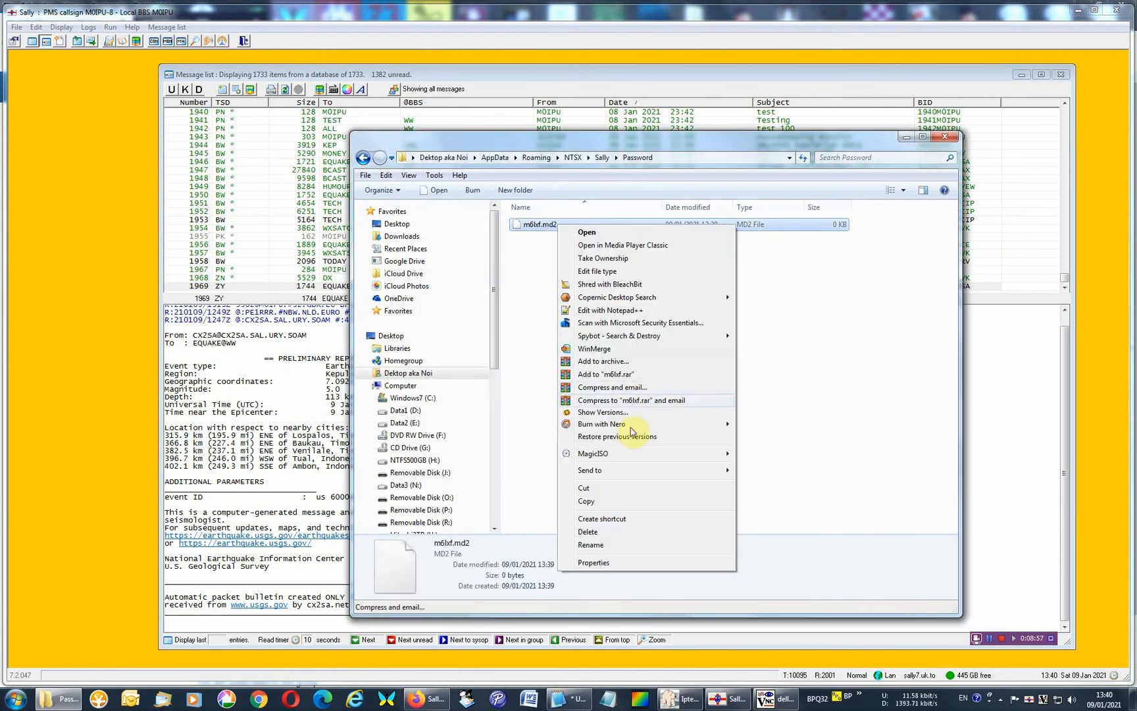
{"action": "left_click", "coordinate": [584, 310]}
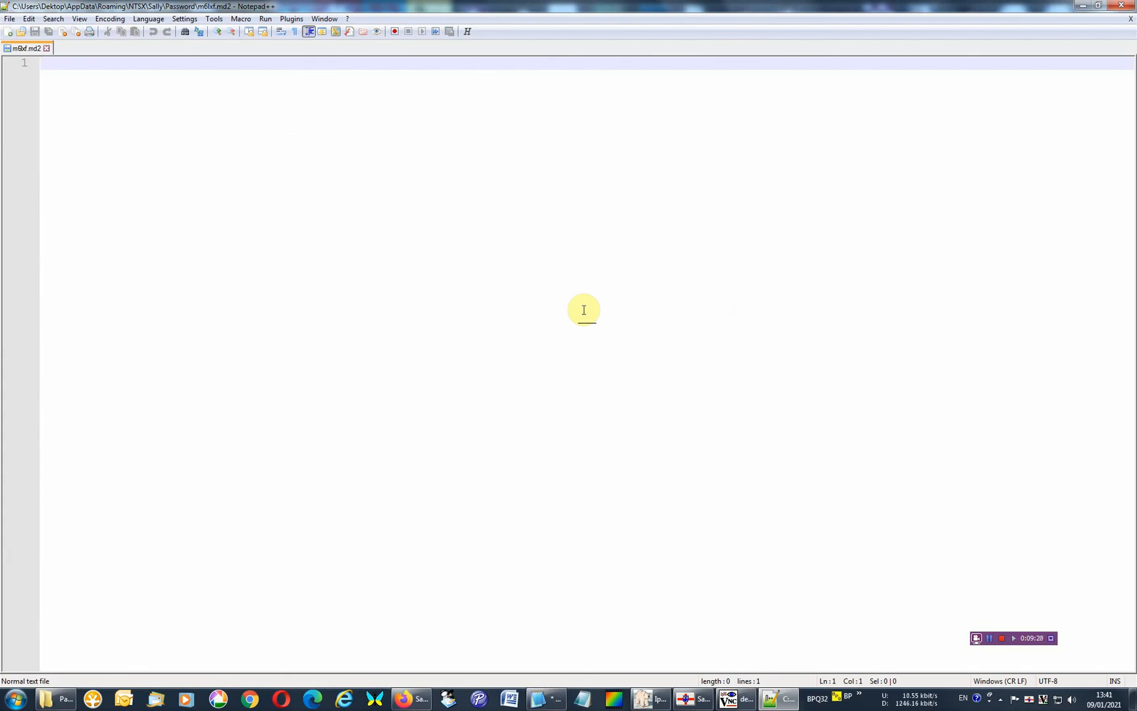
{"action": "type", "text": "password"}
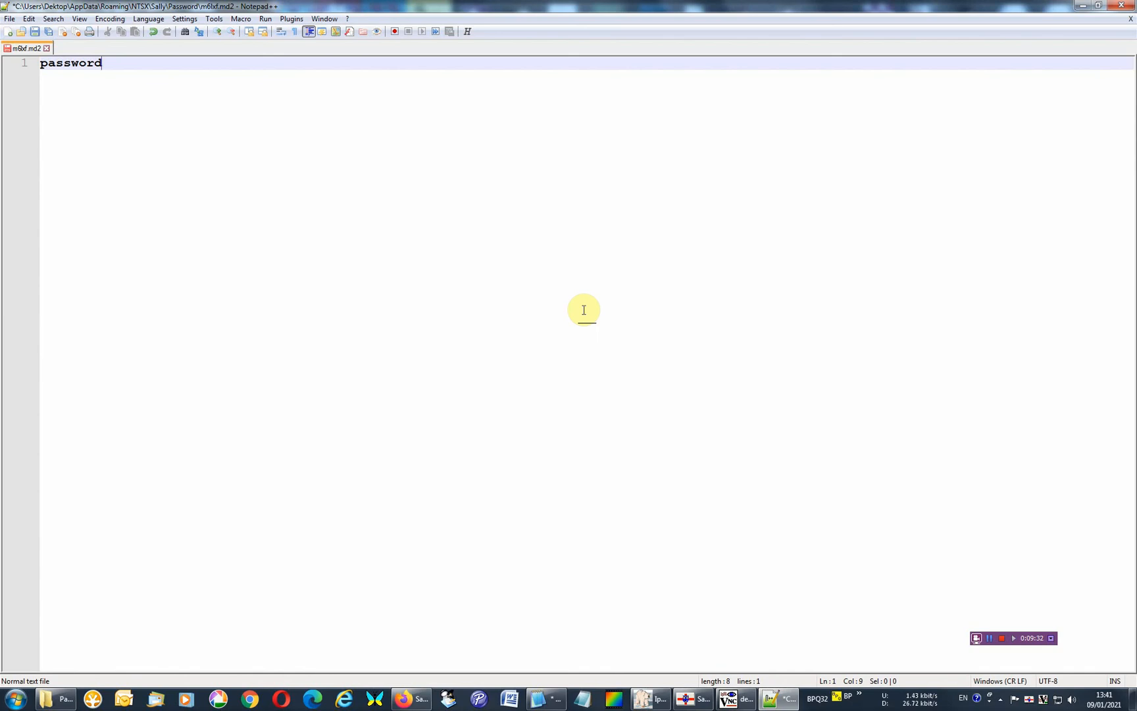
{"action": "key", "text": "ctrl+s"}
{"action": "left_click", "coordinate": [1121, 6]}
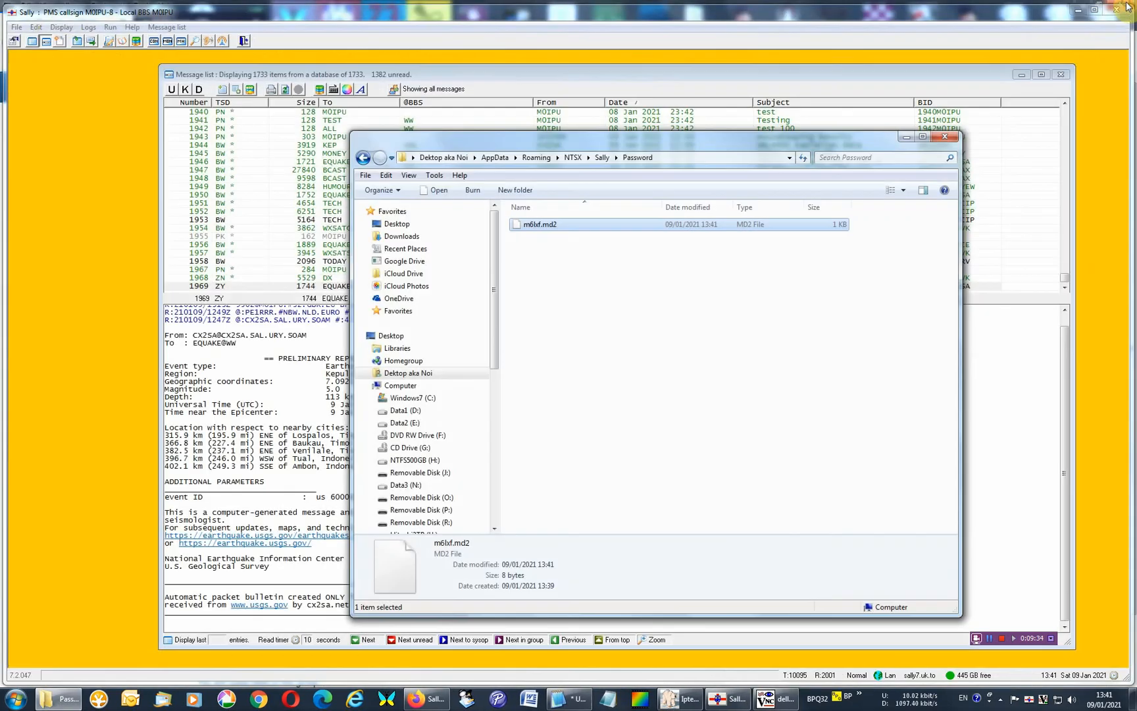
{"action": "left_click", "coordinate": [945, 137]}
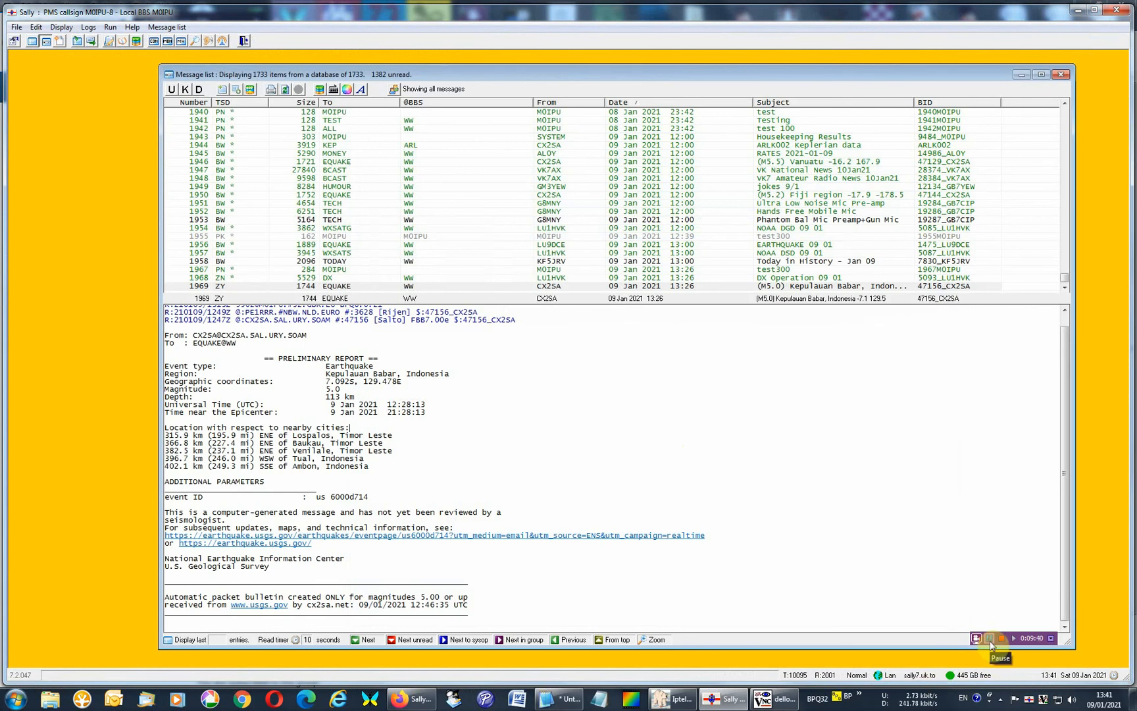
Open Sally's configuration and review the BBS message retrieval and Forwarding settings.
{"action": "left_click", "coordinate": [990, 639]}
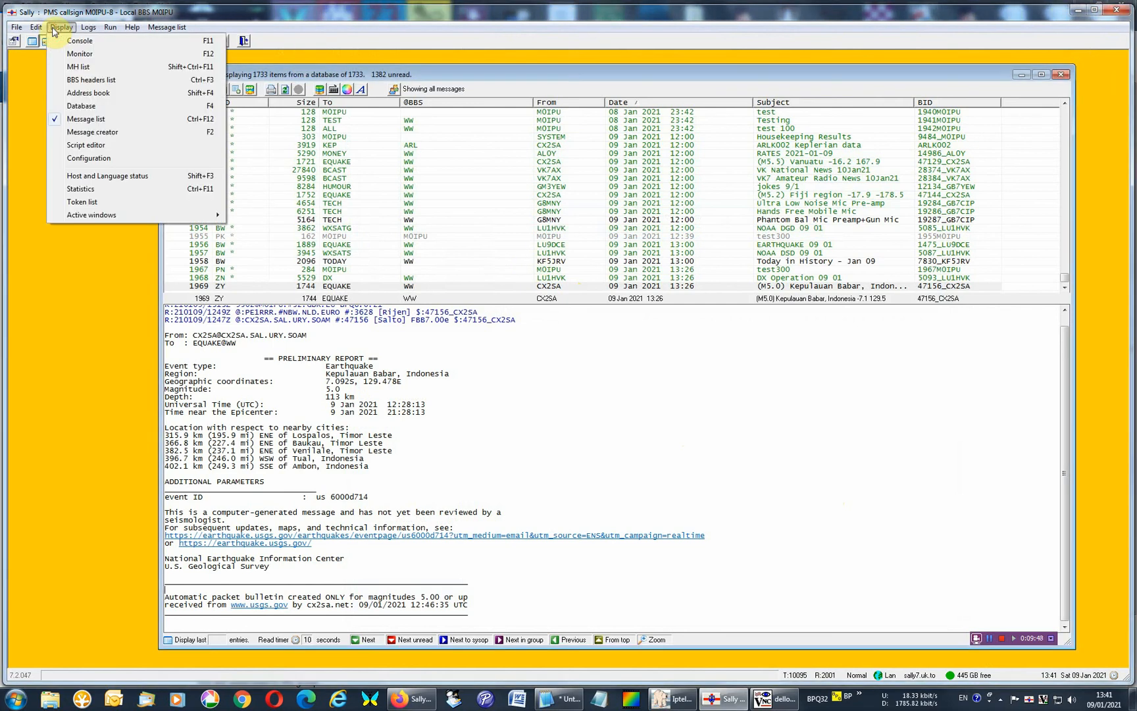
{"action": "left_click", "coordinate": [88, 158]}
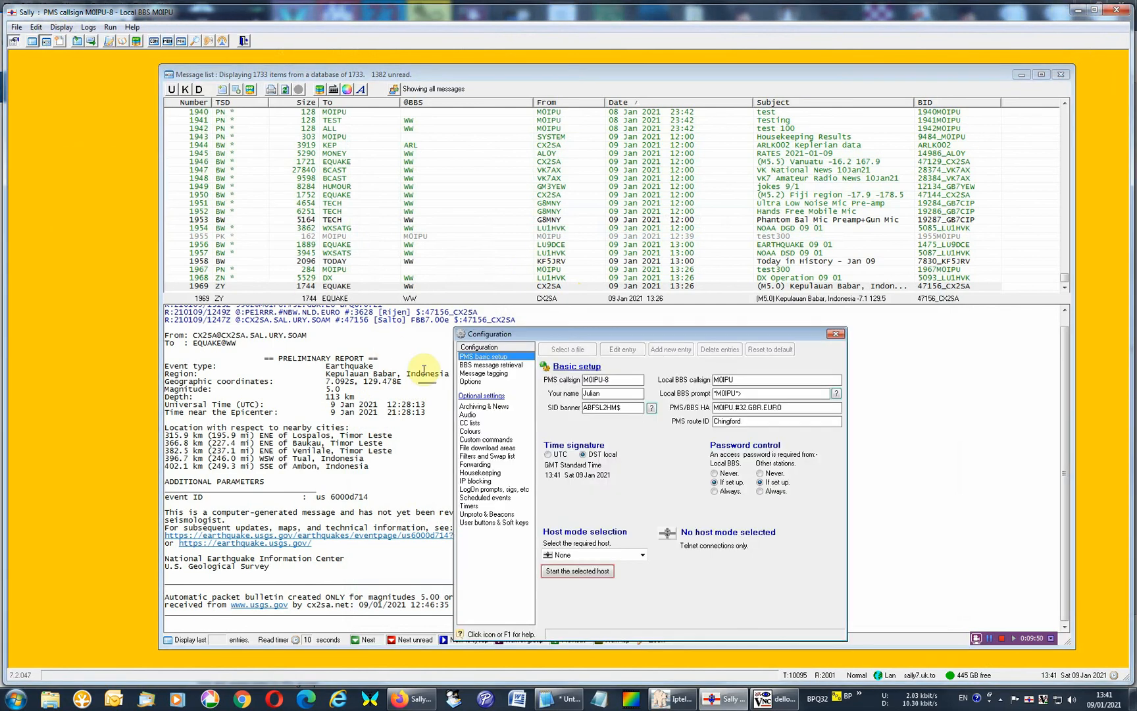
{"action": "left_click", "coordinate": [495, 364]}
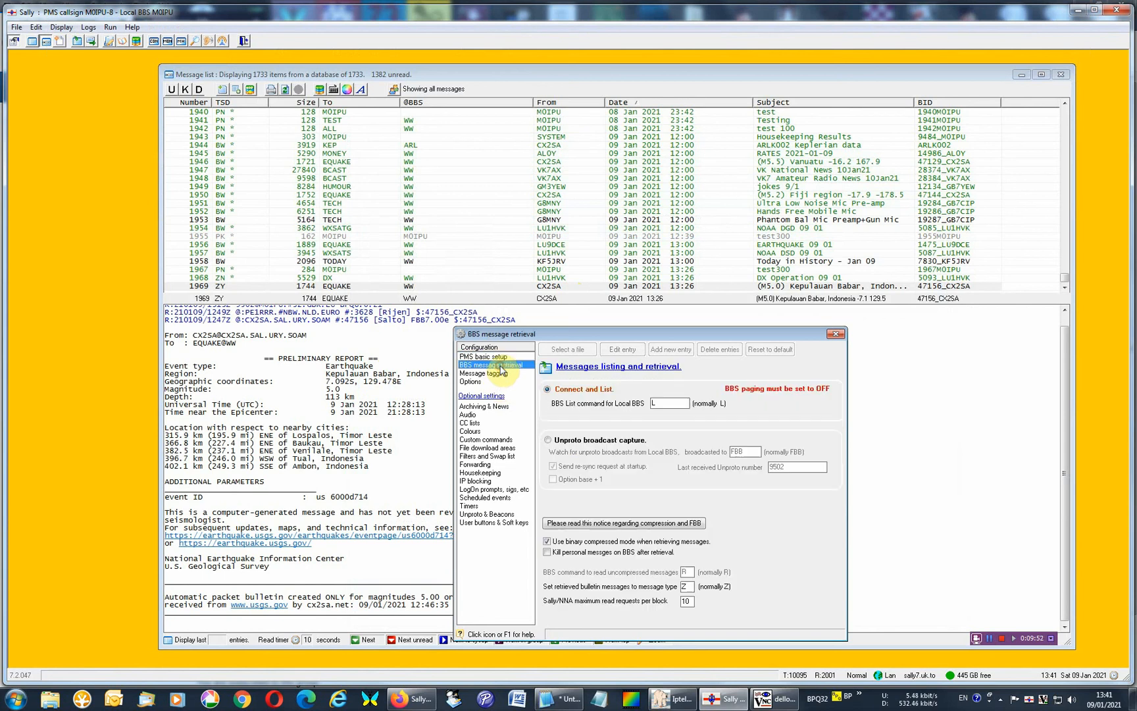
{"action": "left_click", "coordinate": [475, 464]}
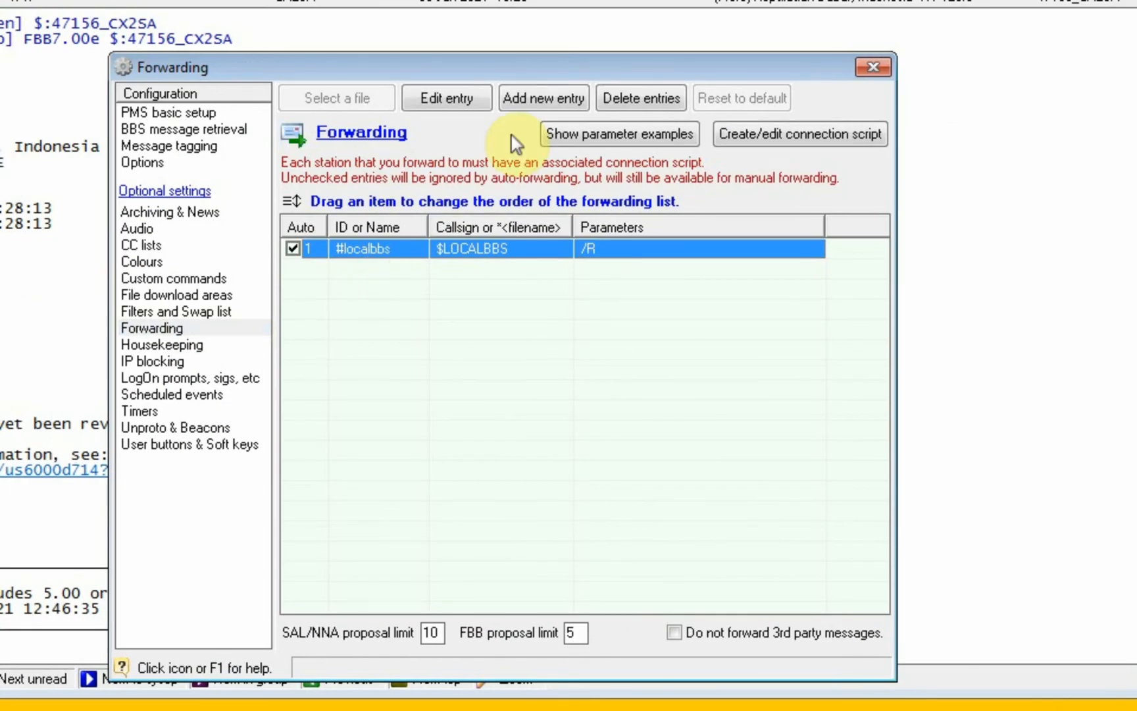
Add a blank entry to the forwarding list, delete it again, and close the configuration.
{"action": "left_click", "coordinate": [543, 99]}
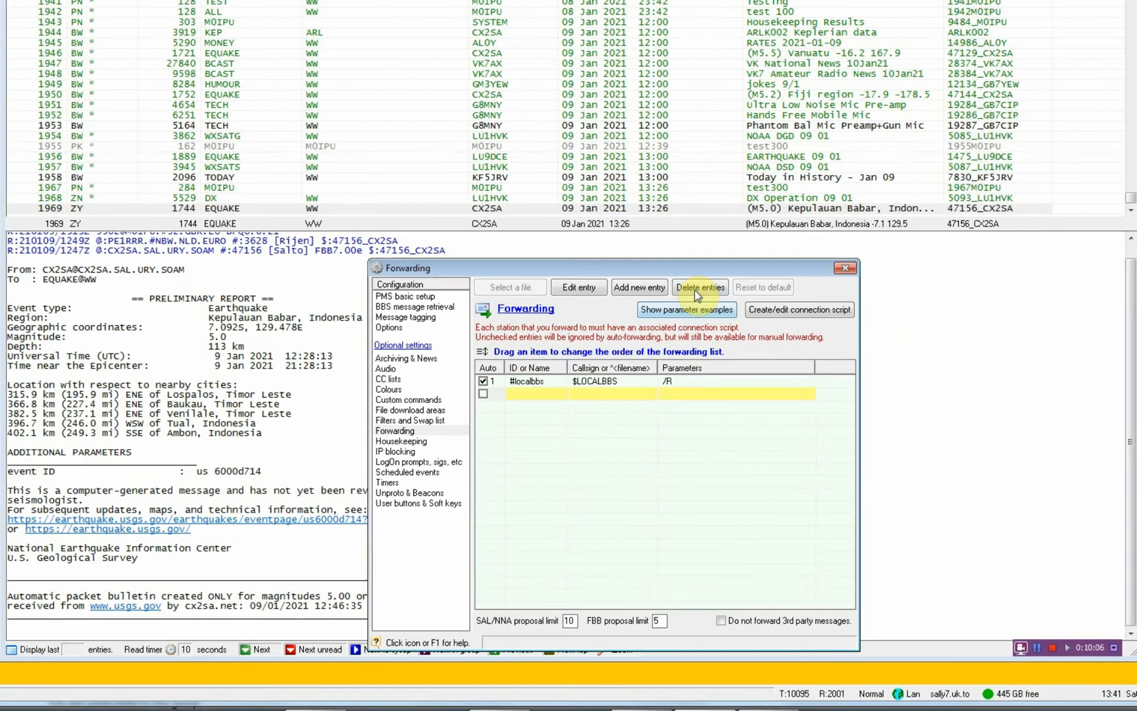
{"action": "left_click", "coordinate": [635, 103]}
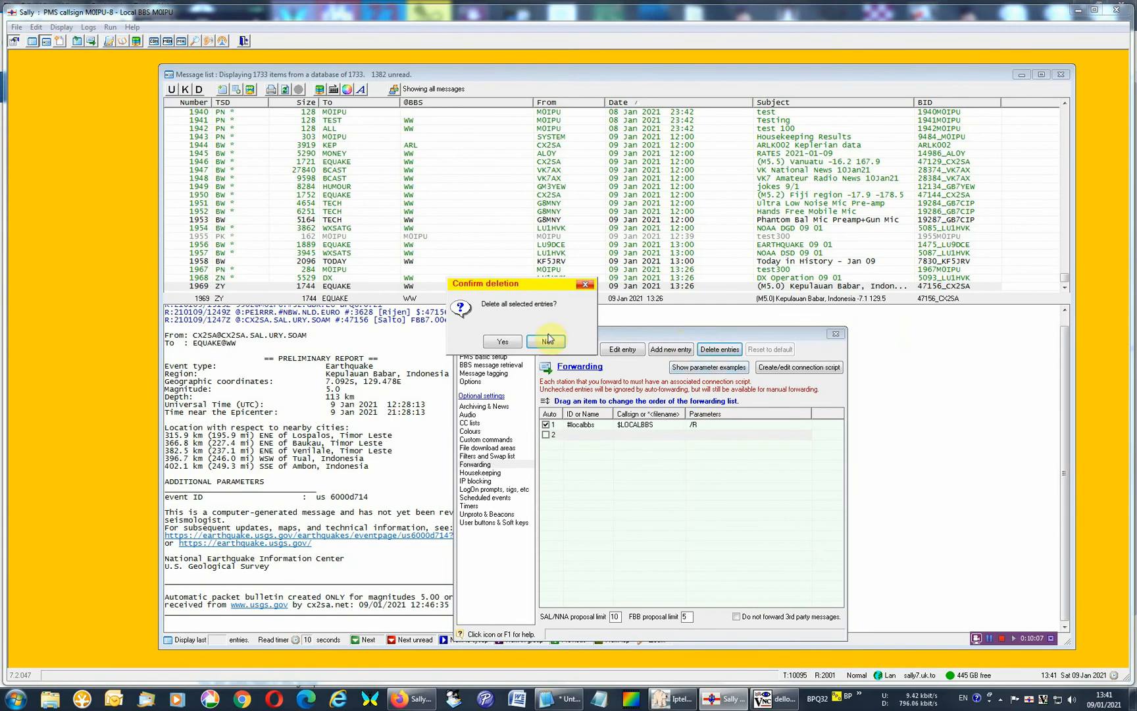
{"action": "left_click", "coordinate": [497, 342]}
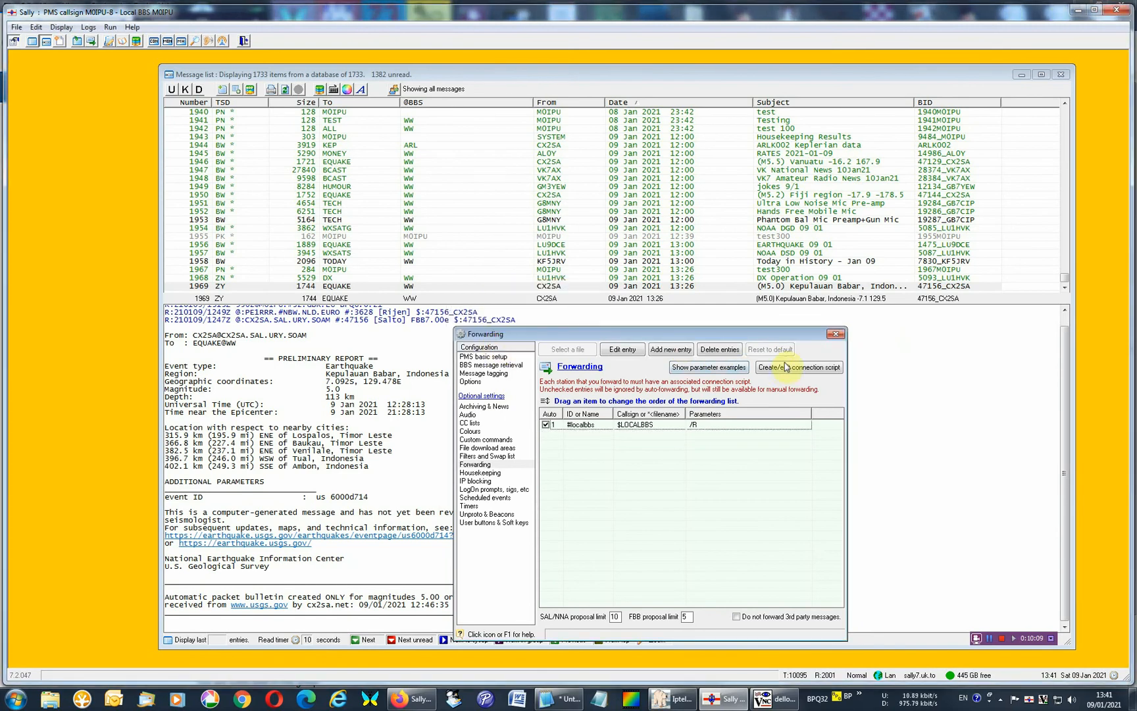
{"action": "left_click", "coordinate": [835, 334]}
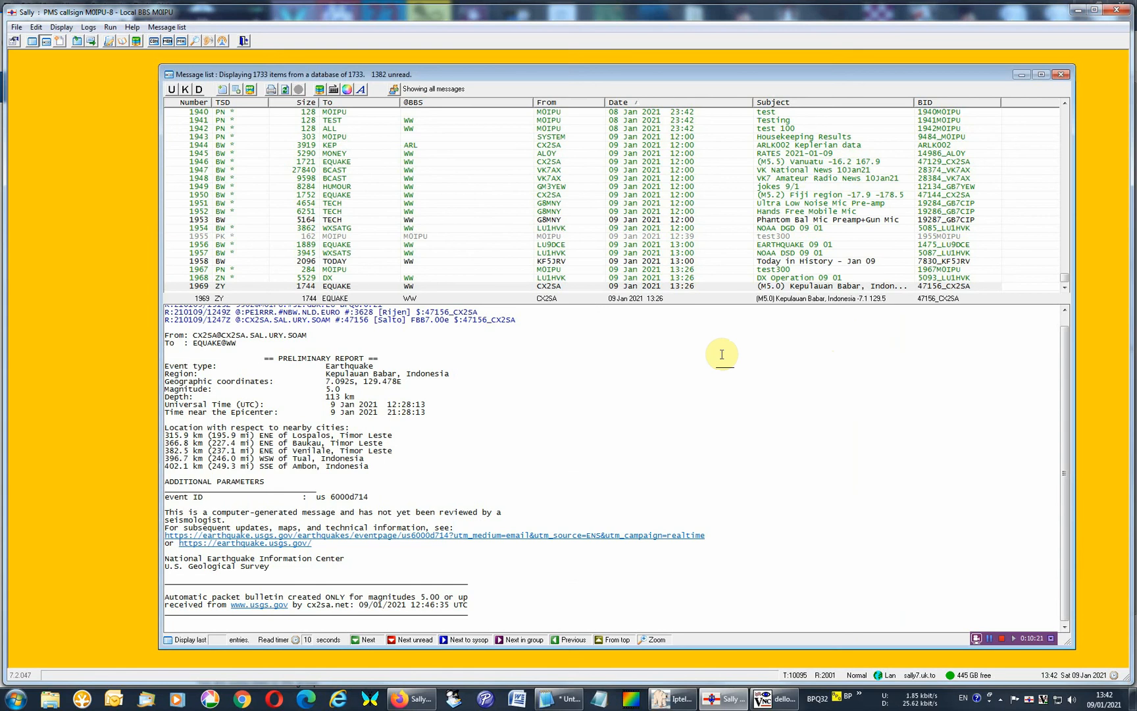
Go back to the 7 January messages and open parts 2/8 and 1/8 of the 7+ TUVA6Y_1.JPG picture.
{"action": "left_click", "coordinate": [1066, 124]}
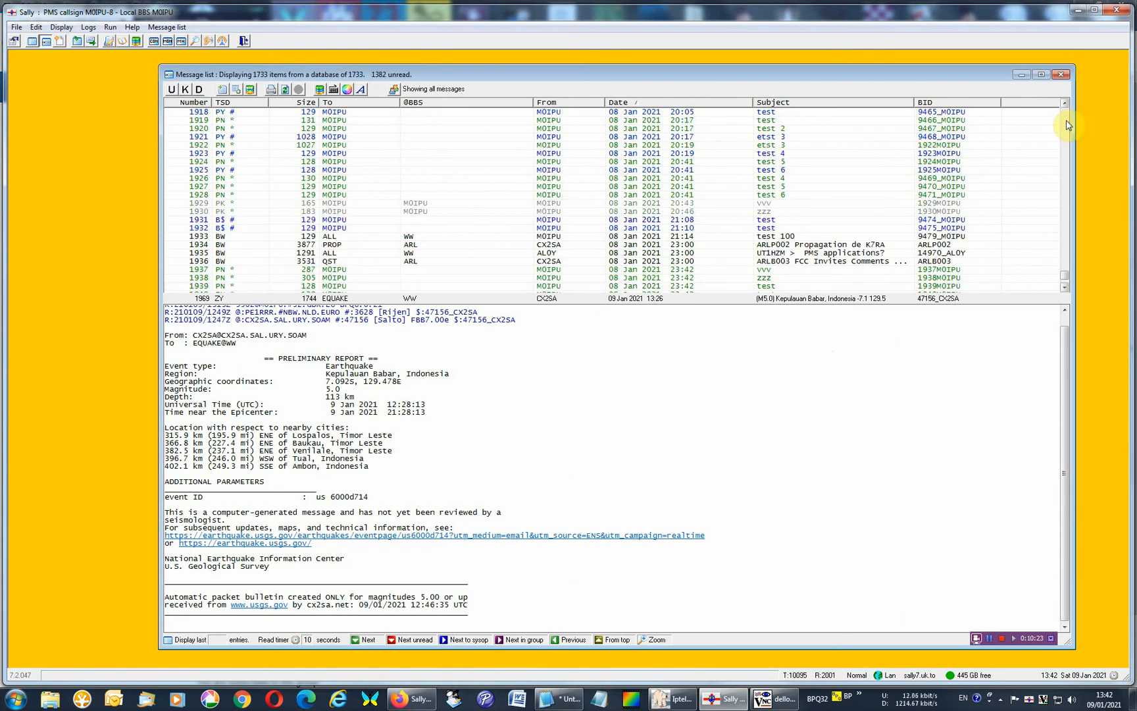
{"action": "left_click", "coordinate": [1066, 123]}
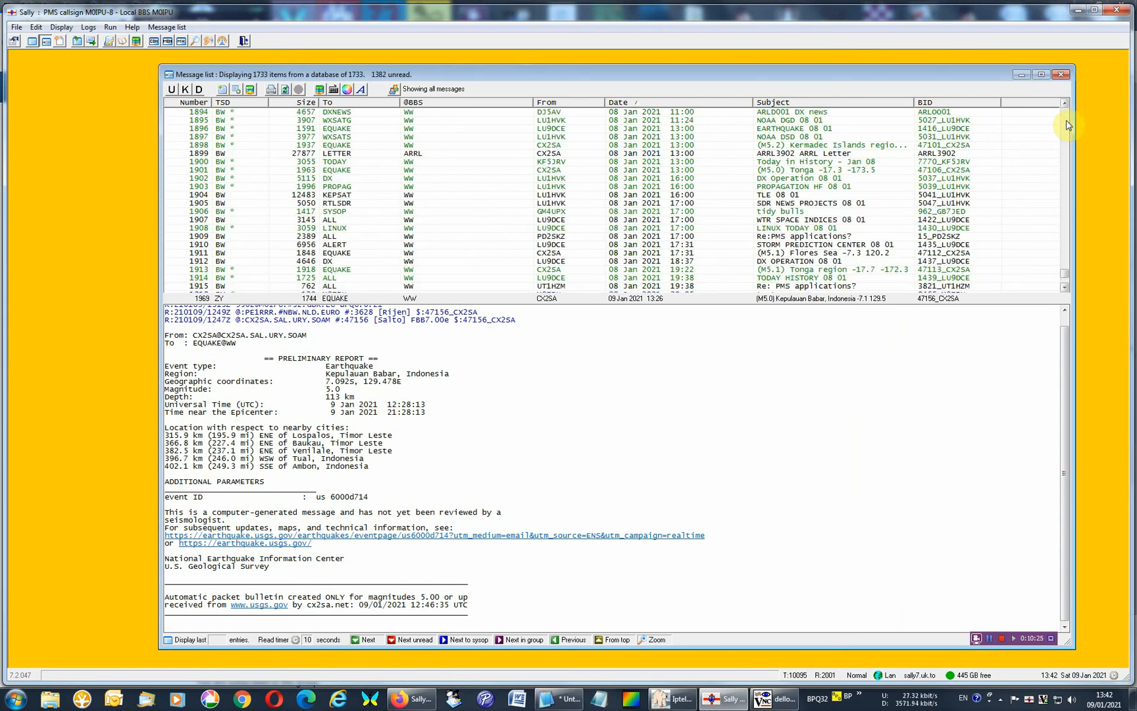
{"action": "left_click", "coordinate": [1066, 123]}
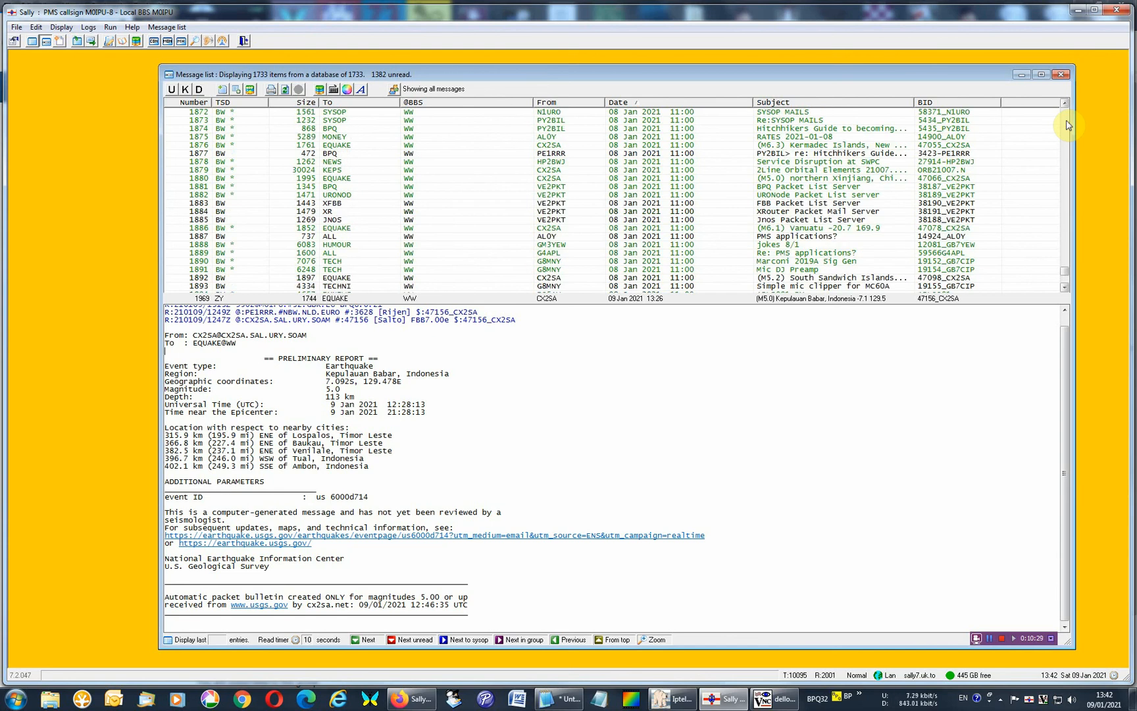
{"action": "left_click", "coordinate": [1066, 123]}
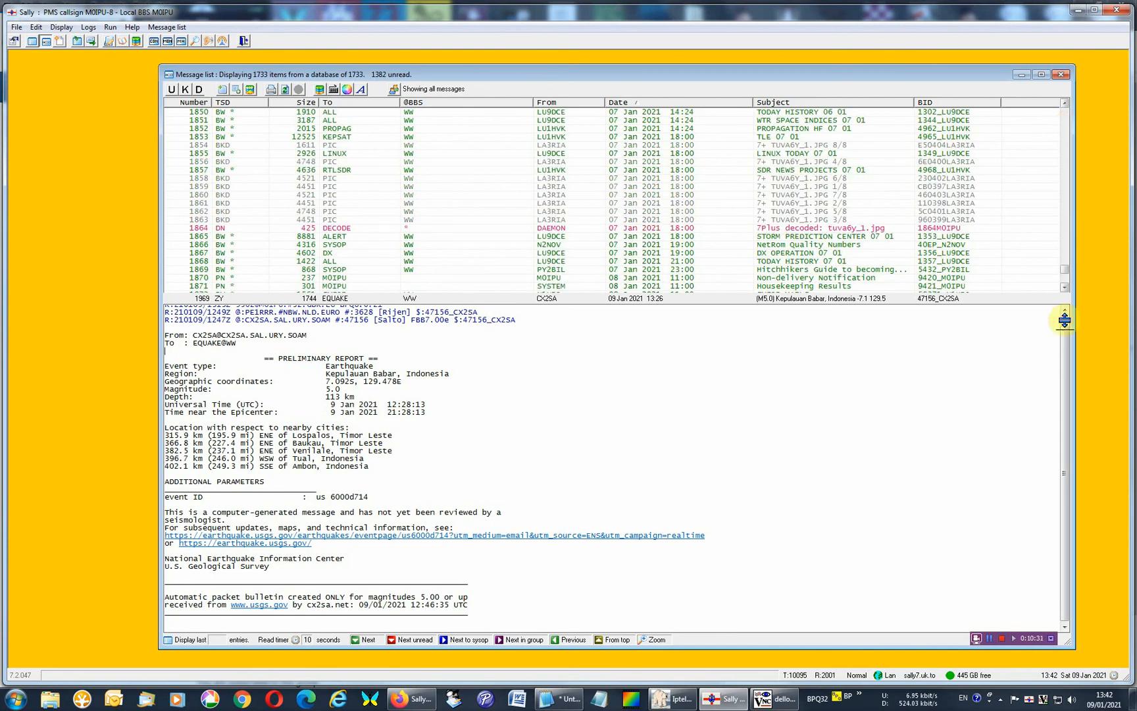
{"action": "left_click", "coordinate": [615, 219]}
{"action": "left_click", "coordinate": [610, 203]}
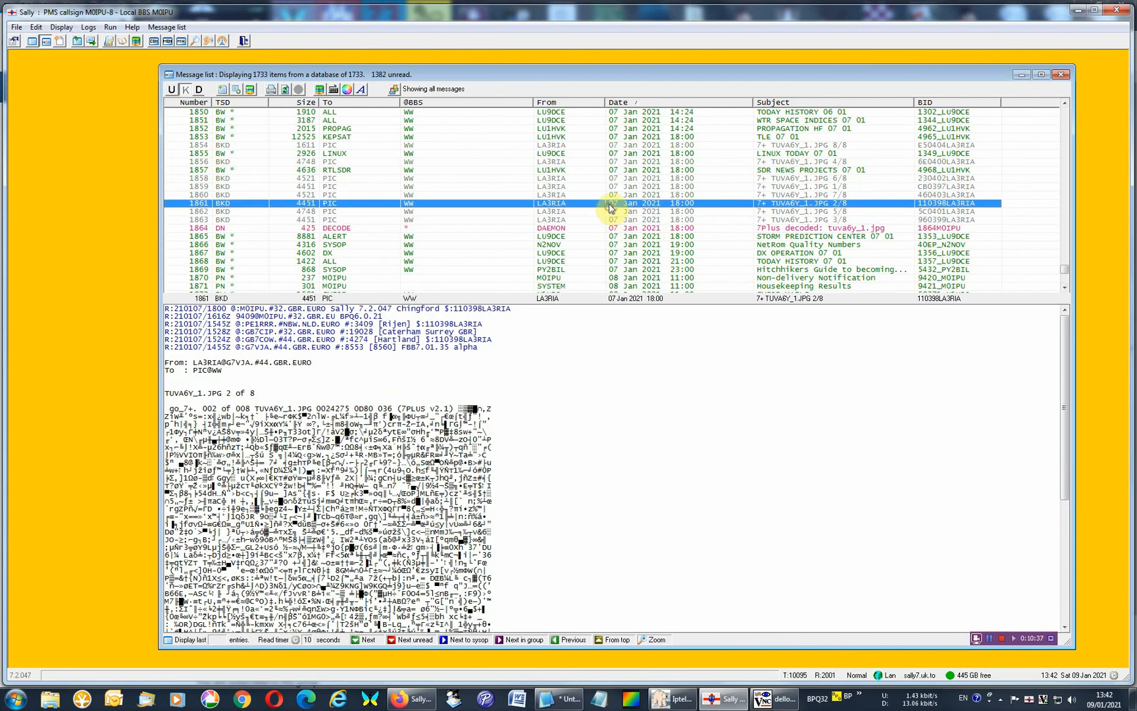
{"action": "left_click", "coordinate": [609, 186]}
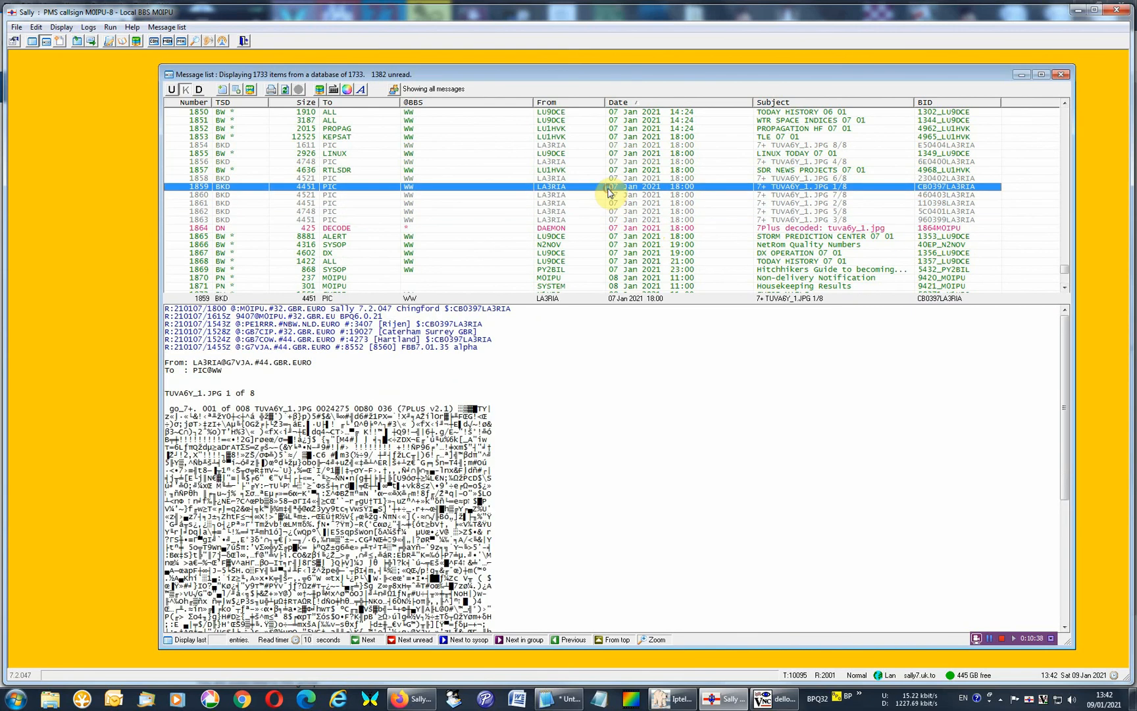
Open the 7PlusFiles folder from the decoded tuva6y_1.jpg message, view tuva6y_1.jpg and tun0.png, and close the folder.
{"action": "left_click", "coordinate": [551, 228]}
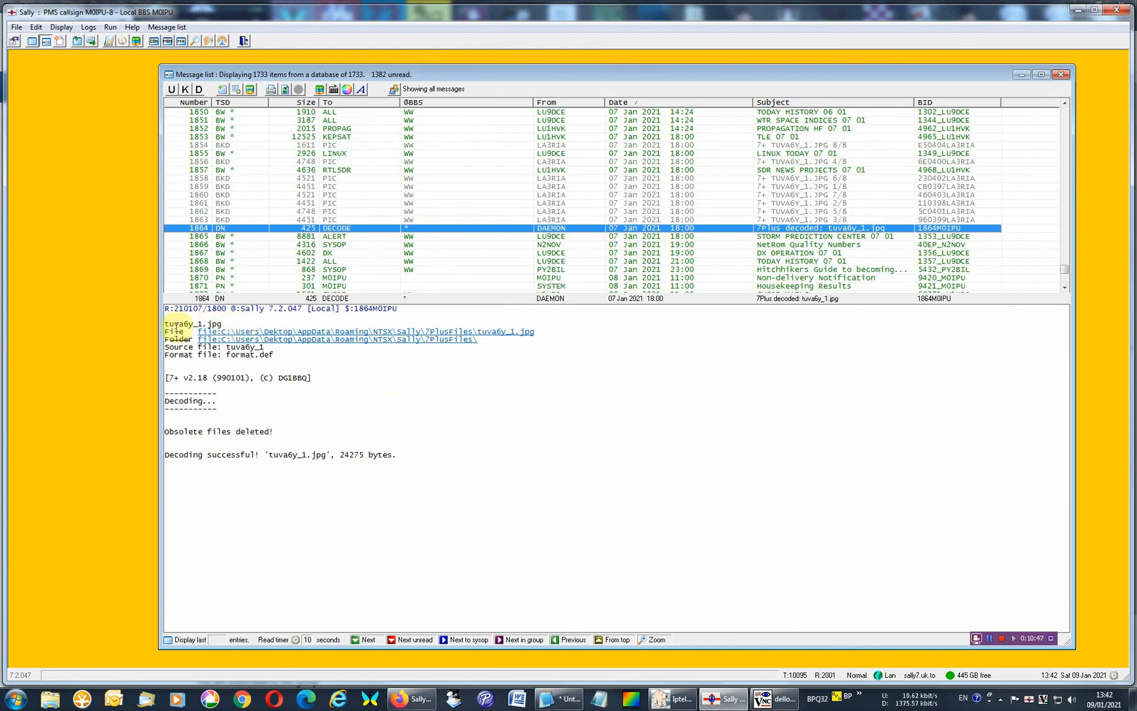
{"action": "left_click", "coordinate": [240, 324]}
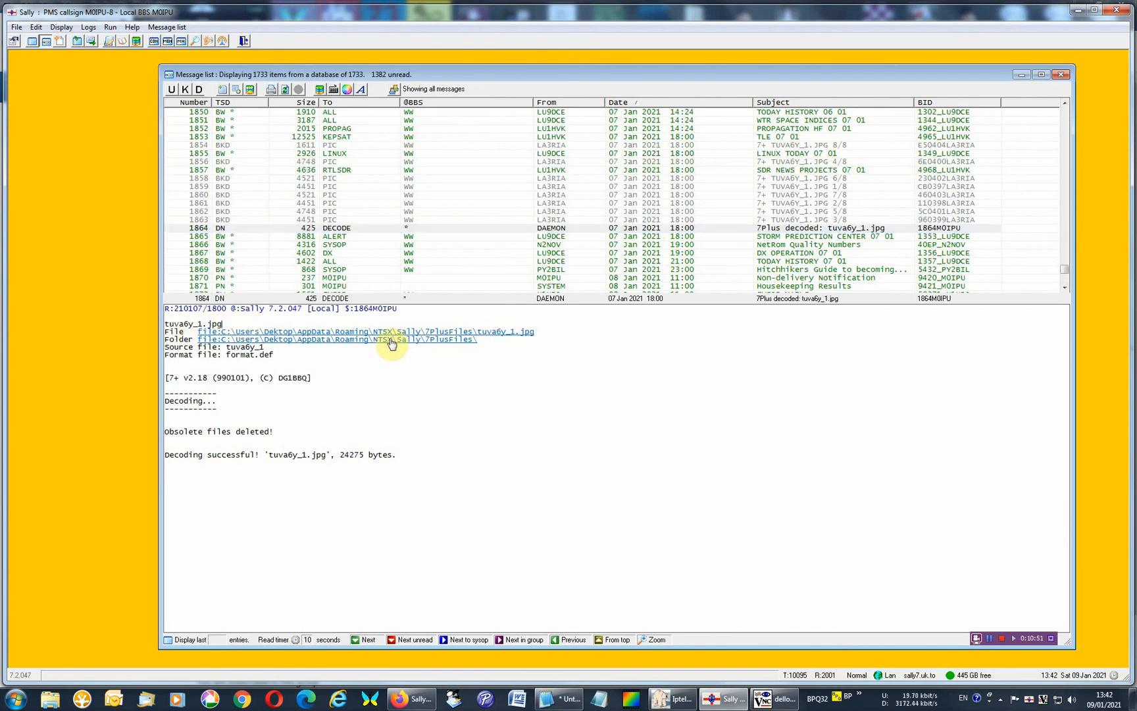
{"action": "left_click", "coordinate": [350, 340]}
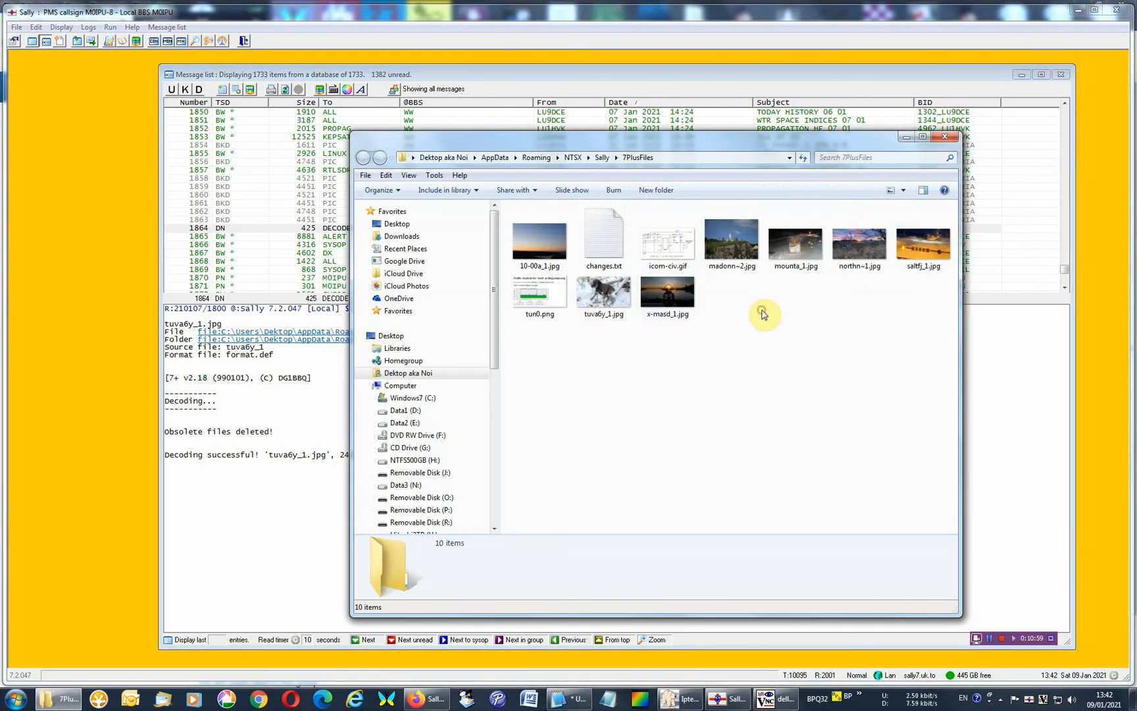
{"action": "double_click", "coordinate": [603, 293]}
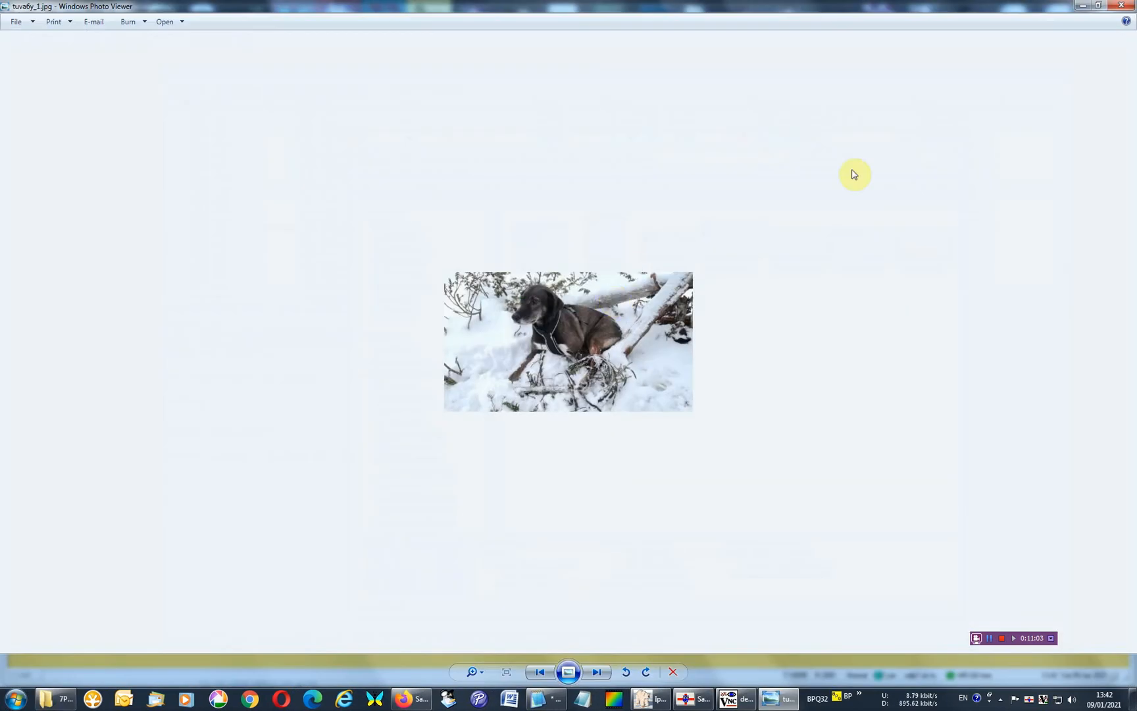
{"action": "left_click", "coordinate": [1121, 7]}
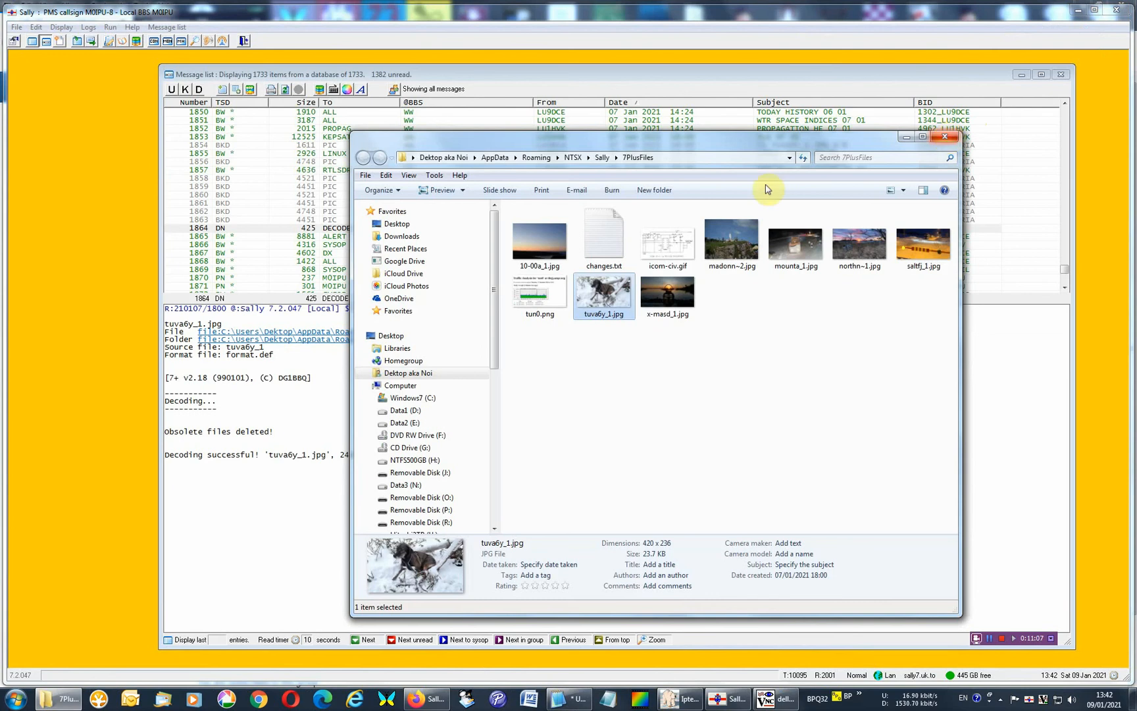
{"action": "double_click", "coordinate": [540, 291]}
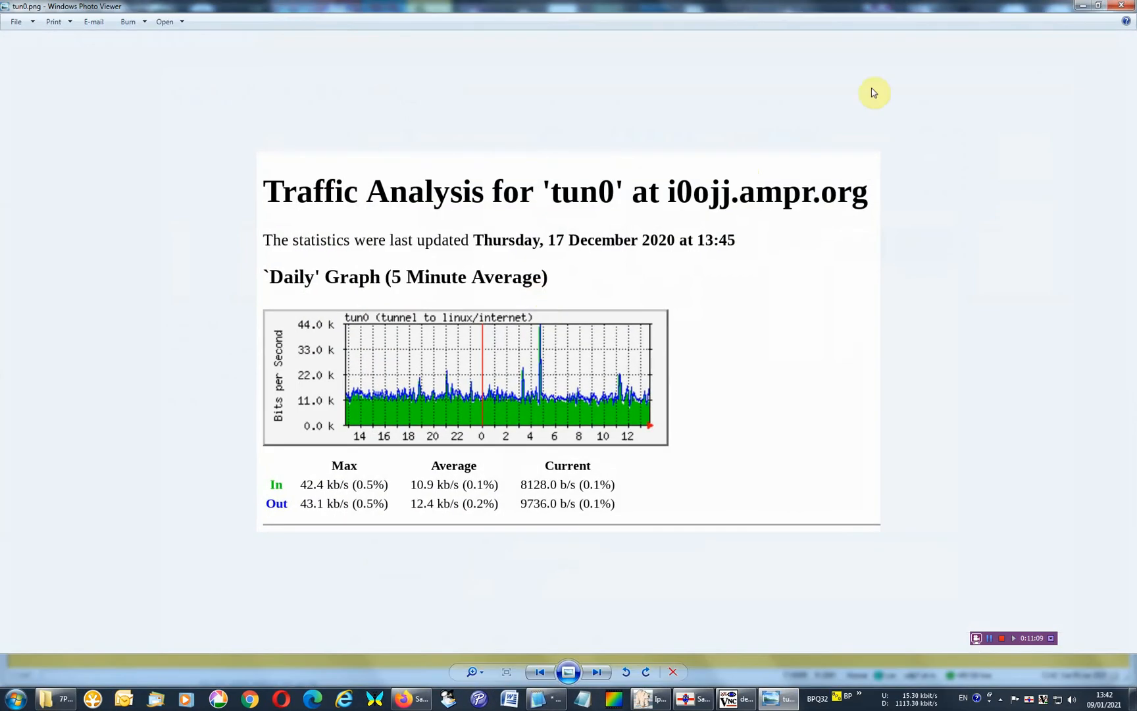
{"action": "left_click", "coordinate": [1120, 6]}
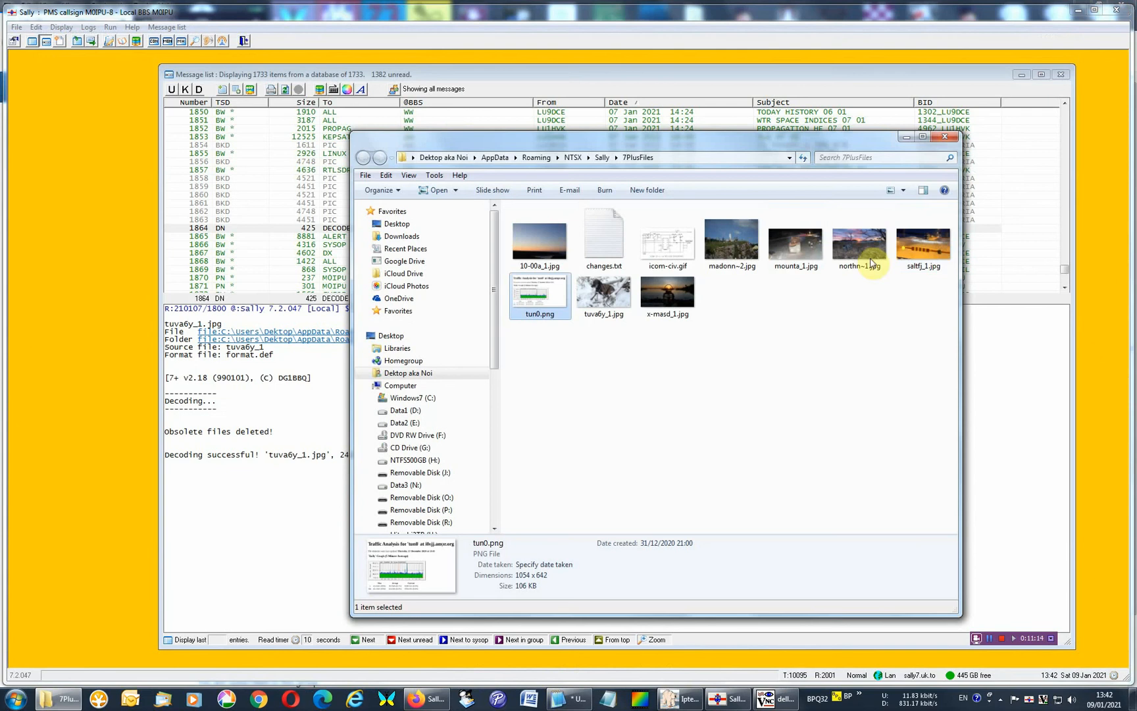
{"action": "left_click", "coordinate": [945, 137]}
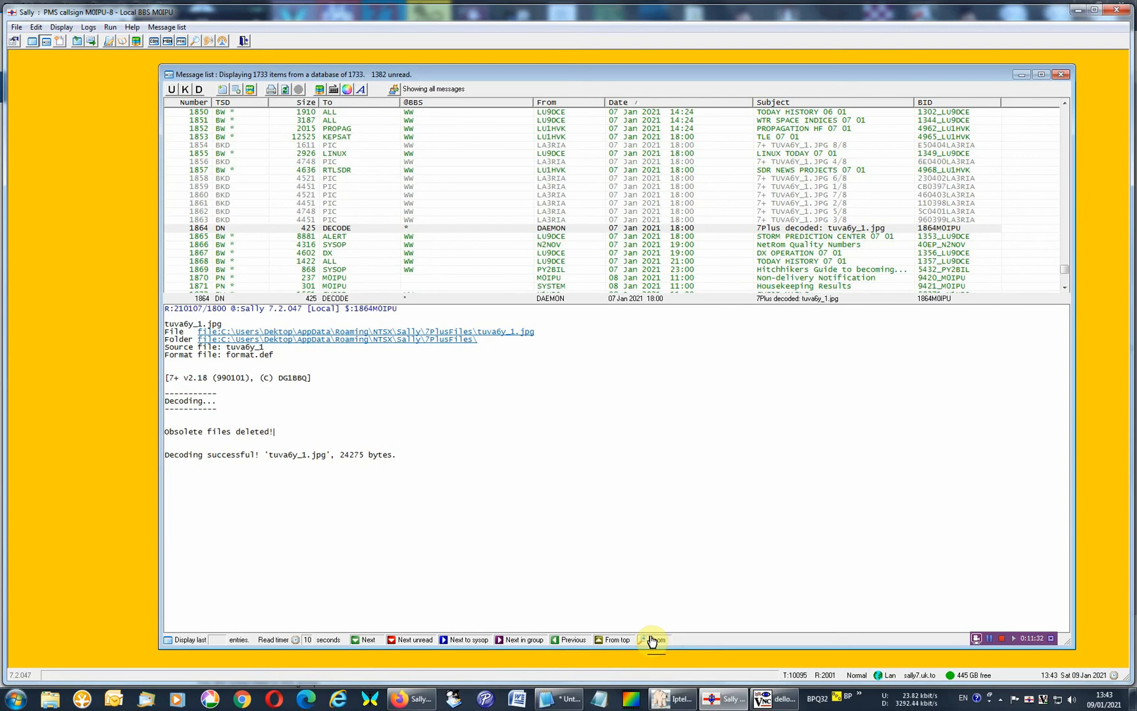
Zoom the message list over the reading pane and restore the split view.
{"action": "left_click", "coordinate": [652, 640]}
{"action": "left_click", "coordinate": [652, 639]}
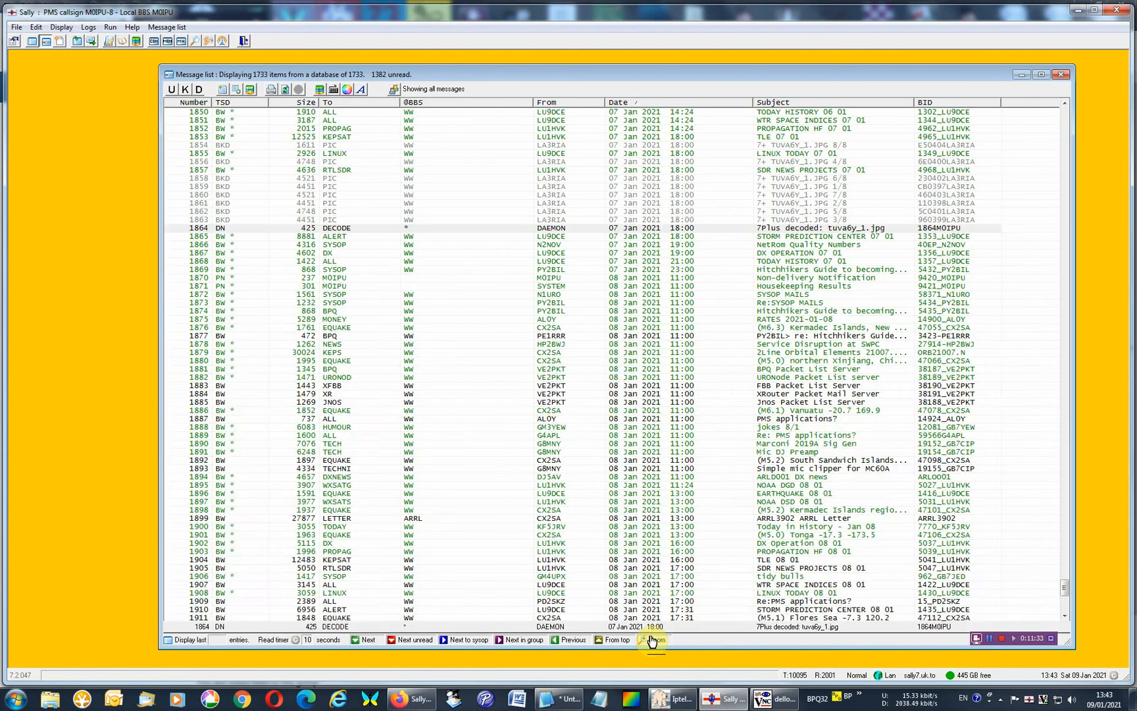
{"action": "left_click", "coordinate": [652, 640]}
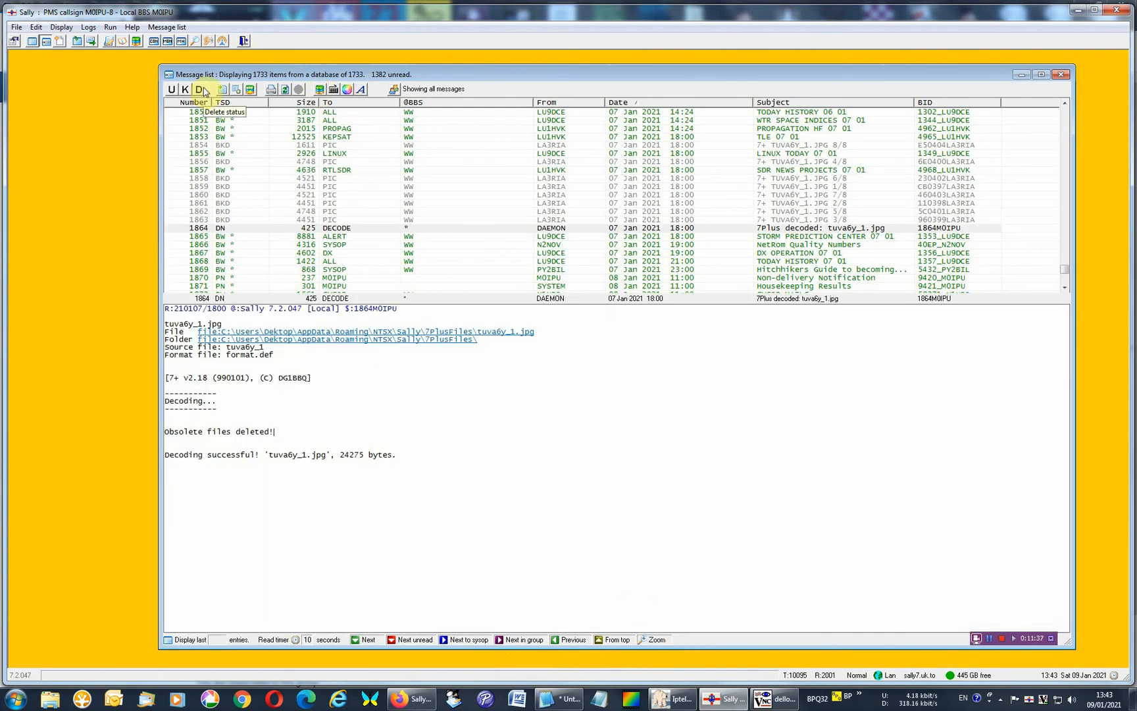
Show the Monitor1 window and close it again.
{"action": "left_click", "coordinate": [180, 43]}
{"action": "left_click", "coordinate": [394, 91]}
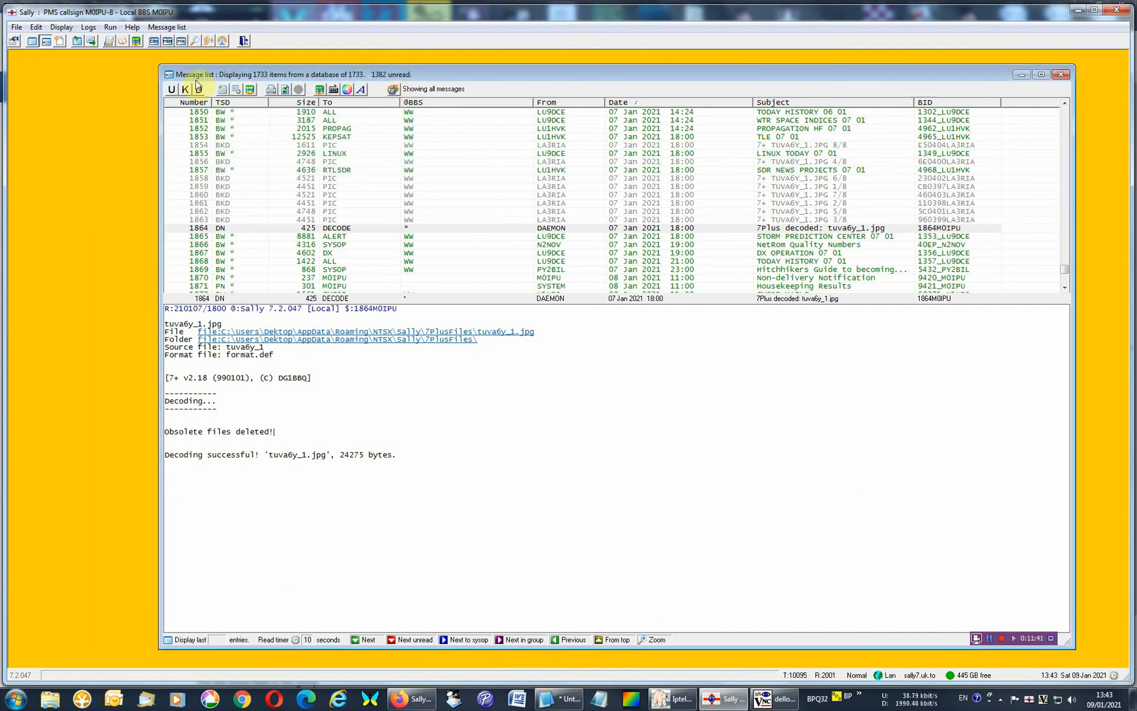
{"action": "left_click", "coordinate": [180, 42]}
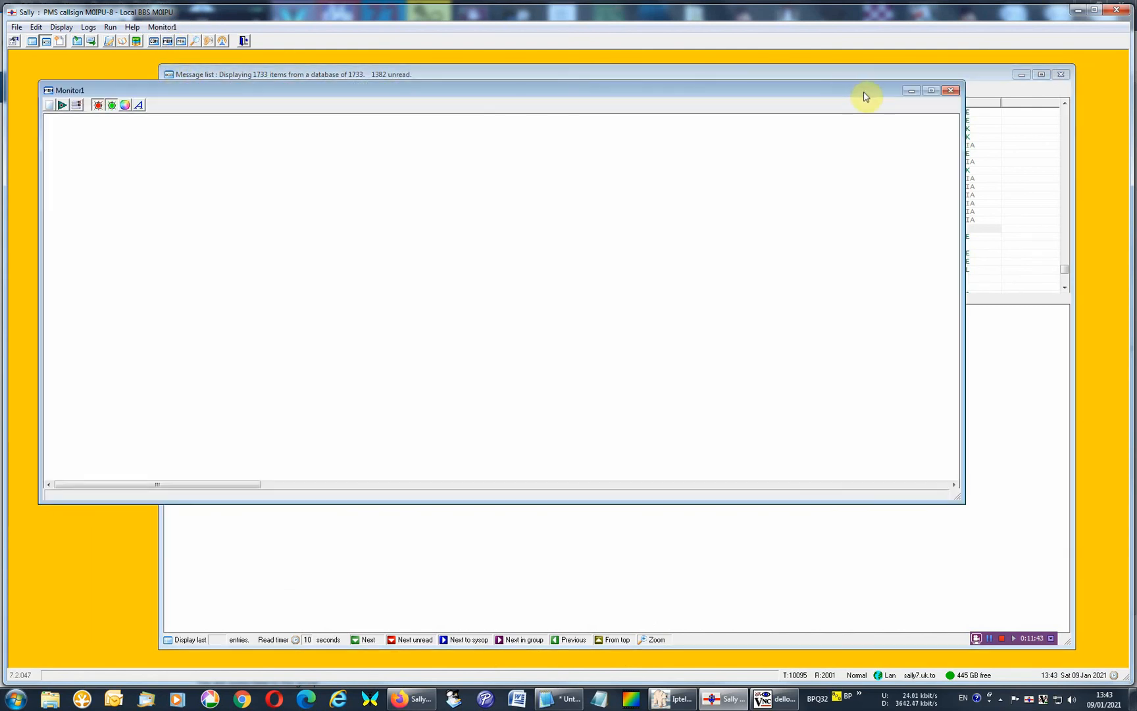
{"action": "left_click", "coordinate": [950, 90]}
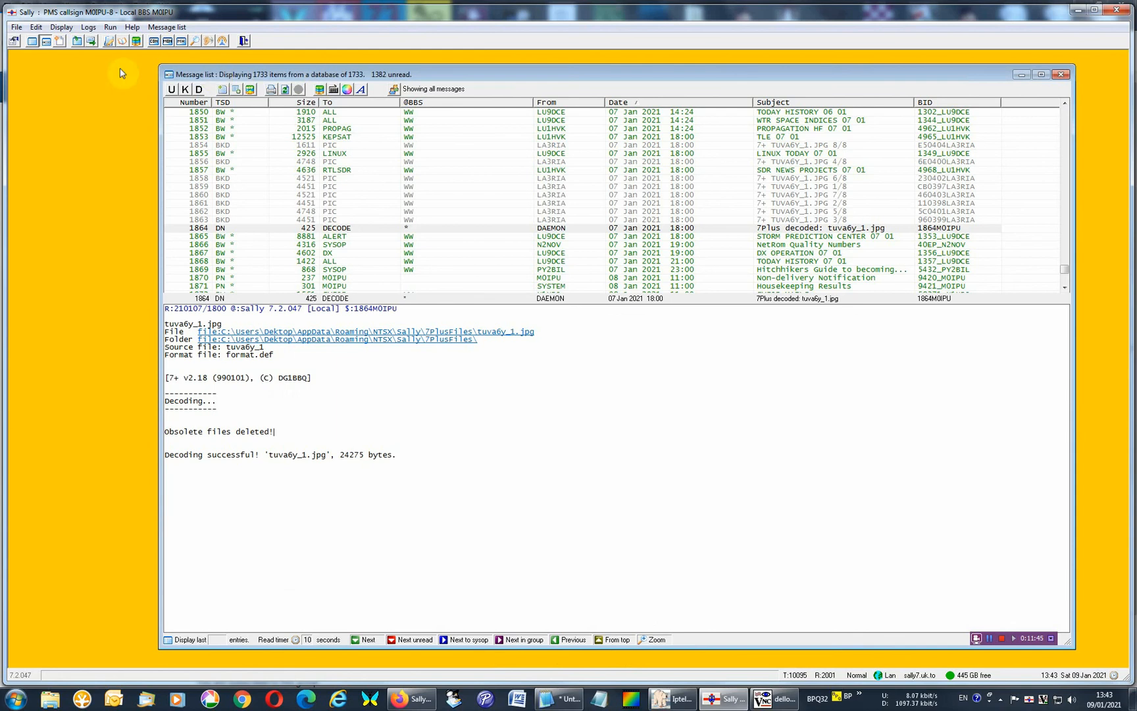
View the message database renumbering options in the Databases window and close it.
{"action": "left_click", "coordinate": [93, 27]}
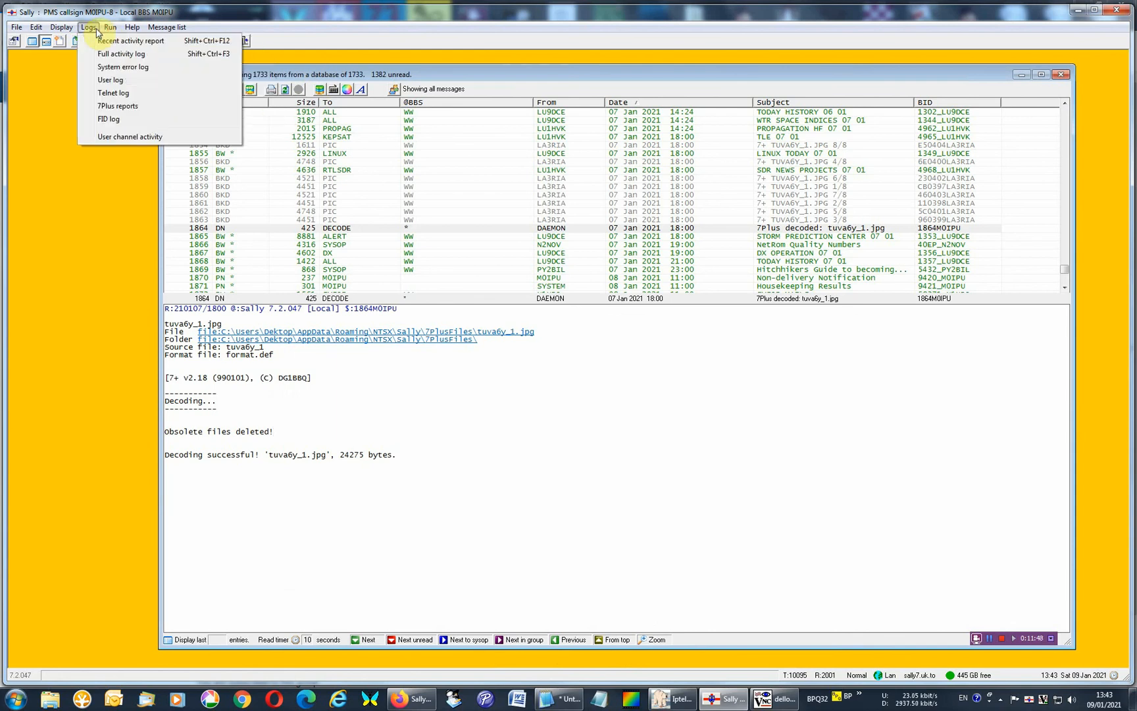
{"action": "mouse_move", "coordinate": [62, 27]}
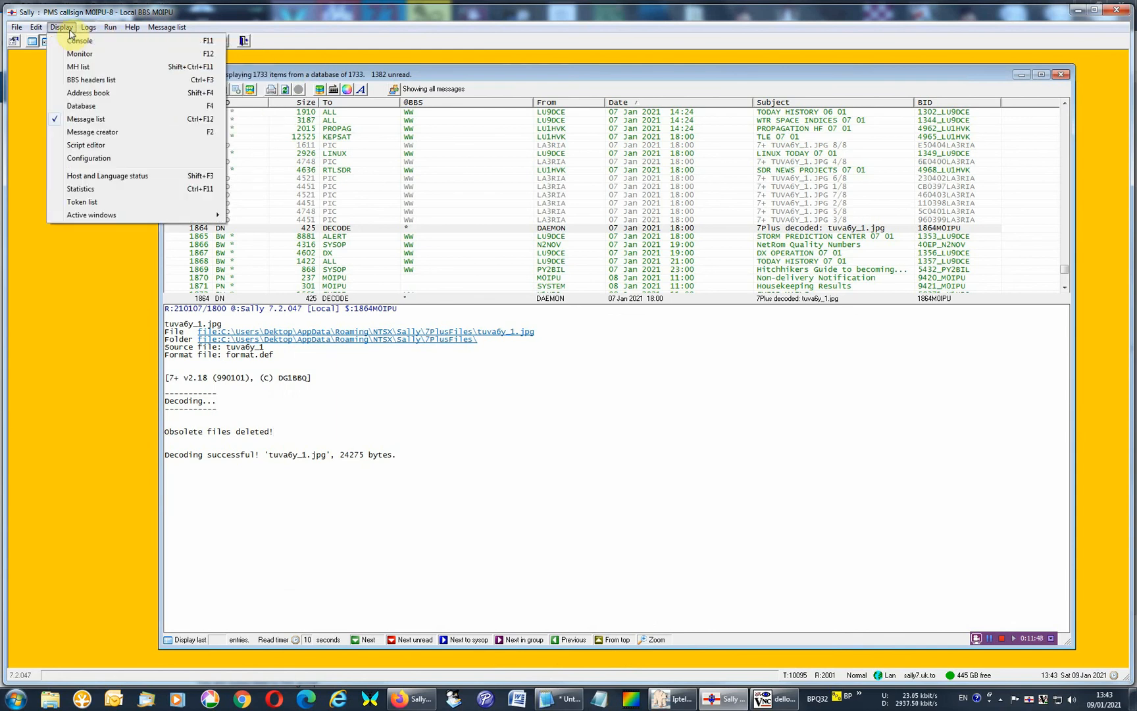
{"action": "left_click", "coordinate": [82, 106]}
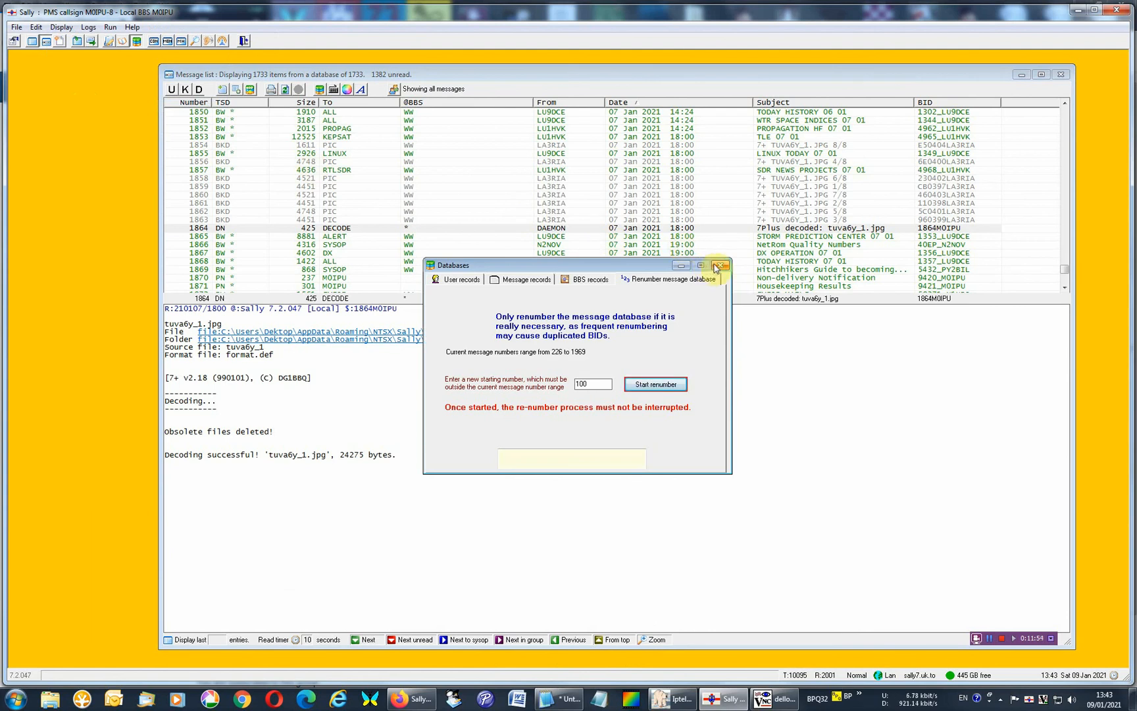
{"action": "left_click", "coordinate": [717, 266]}
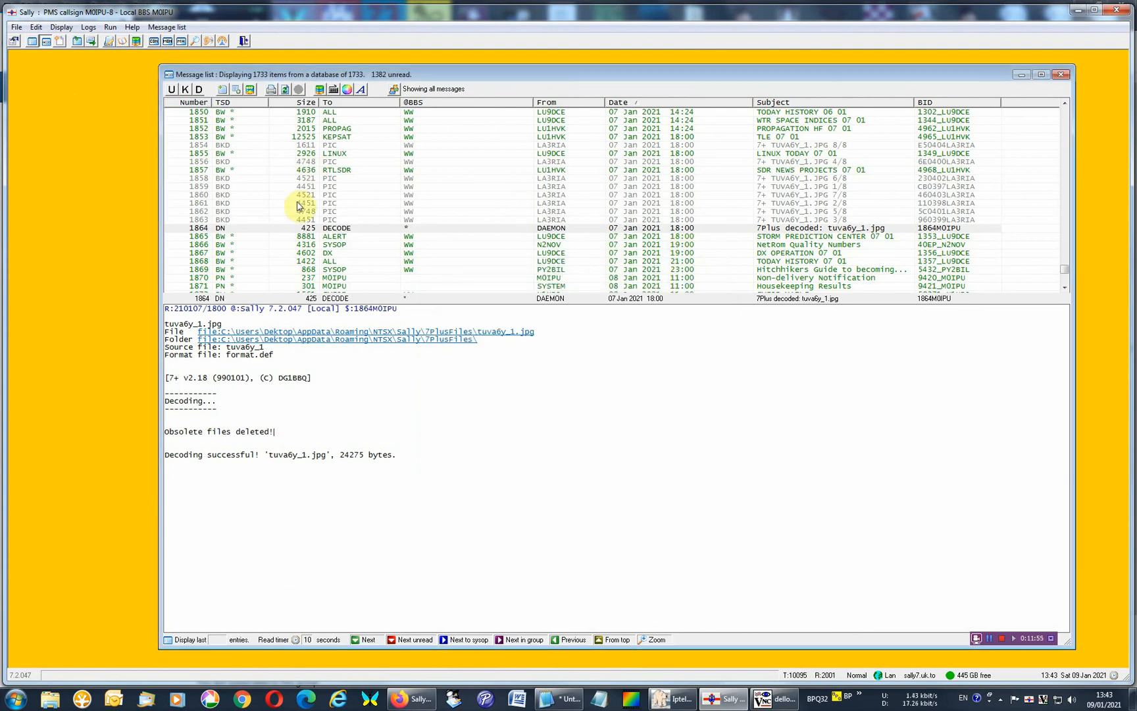
View the Statistics for retrieved BBS messages and close the window.
{"action": "left_click", "coordinate": [61, 27]}
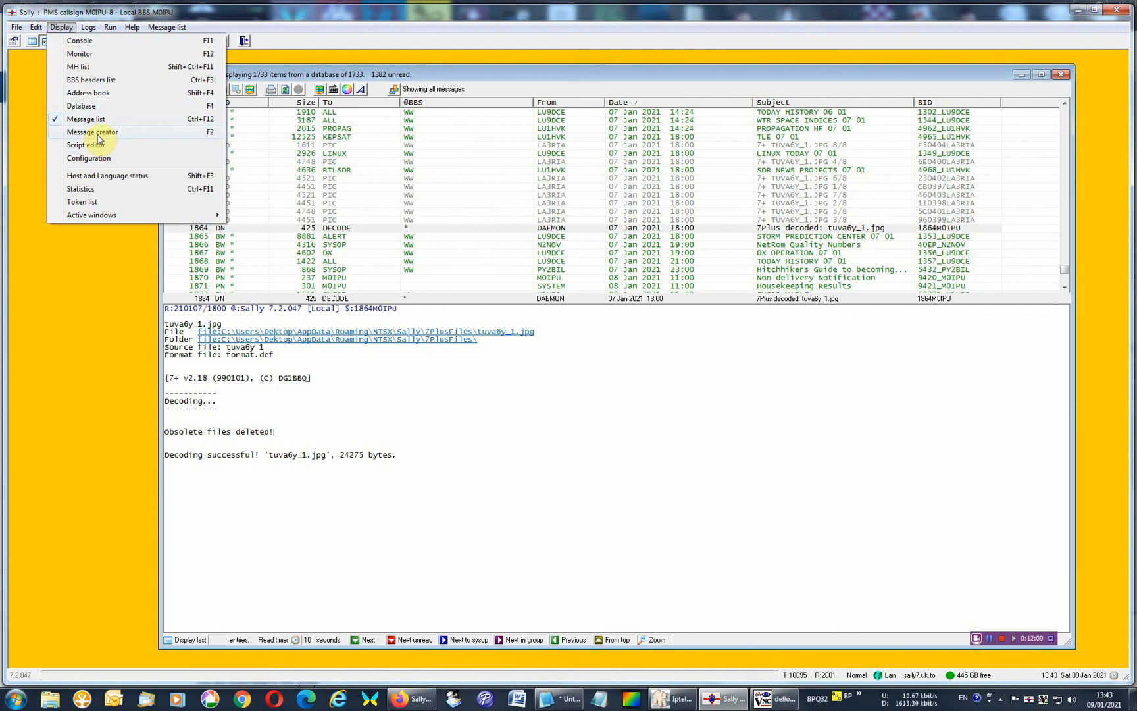
{"action": "left_click", "coordinate": [80, 189]}
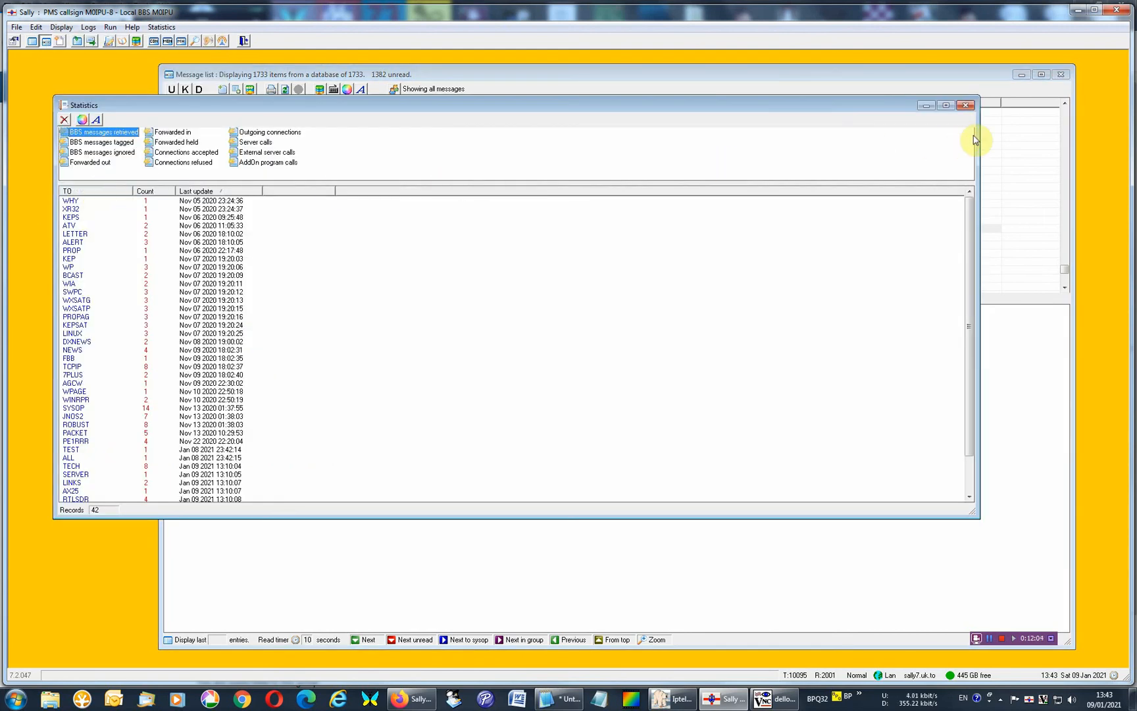
{"action": "left_click", "coordinate": [965, 106]}
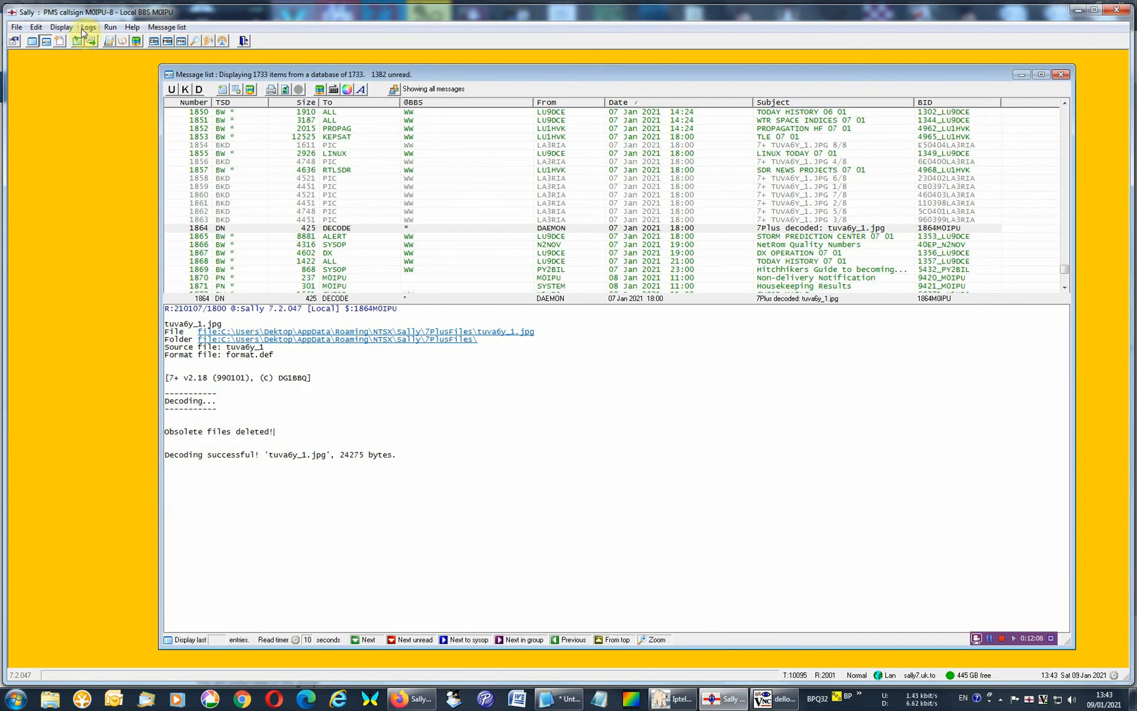
Display the recent activity report and the BBS headers list, then close the report.
{"action": "left_click", "coordinate": [61, 27]}
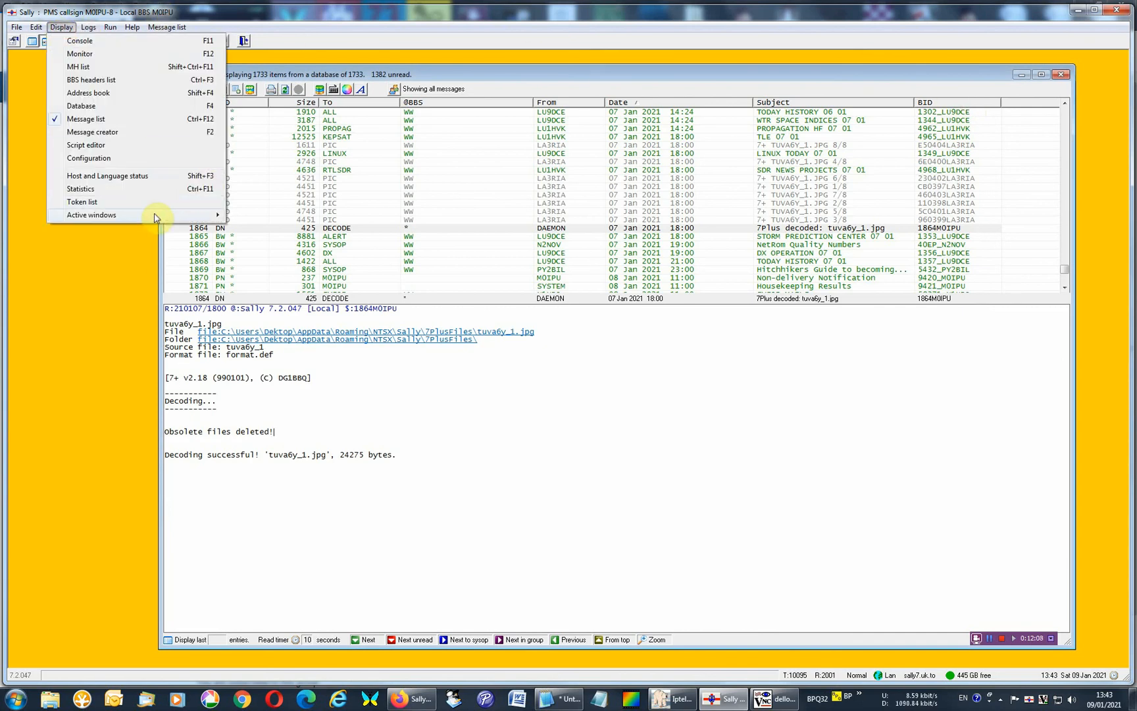
{"action": "mouse_move", "coordinate": [155, 216]}
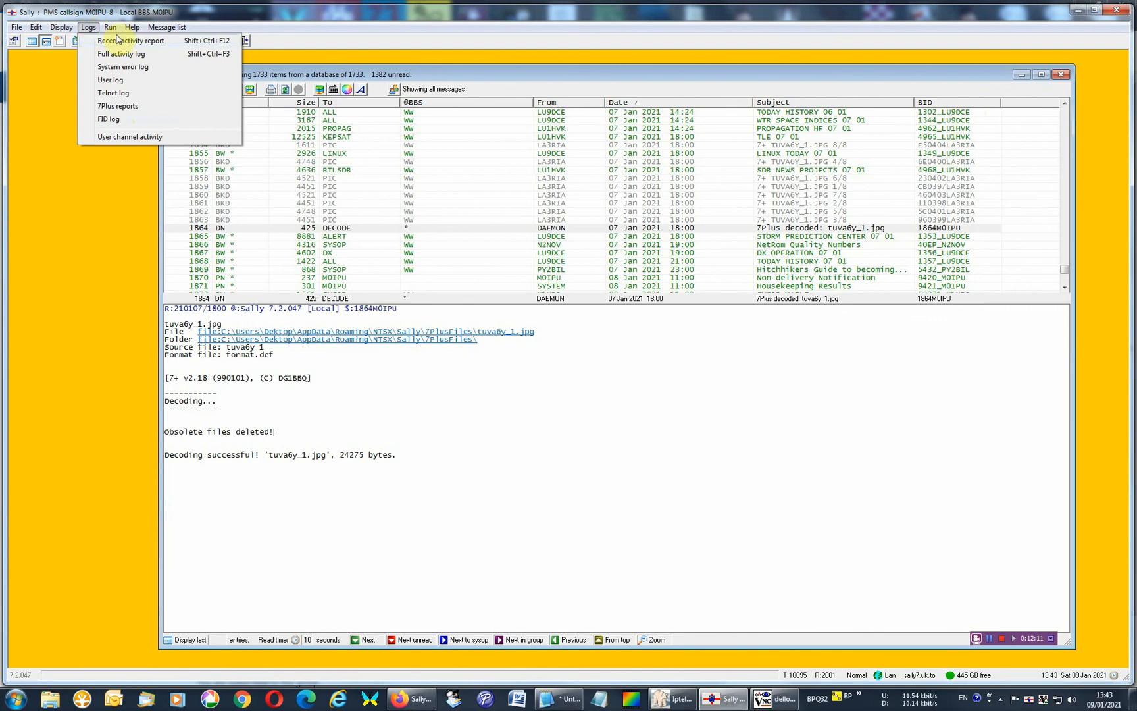
{"action": "left_click", "coordinate": [112, 41]}
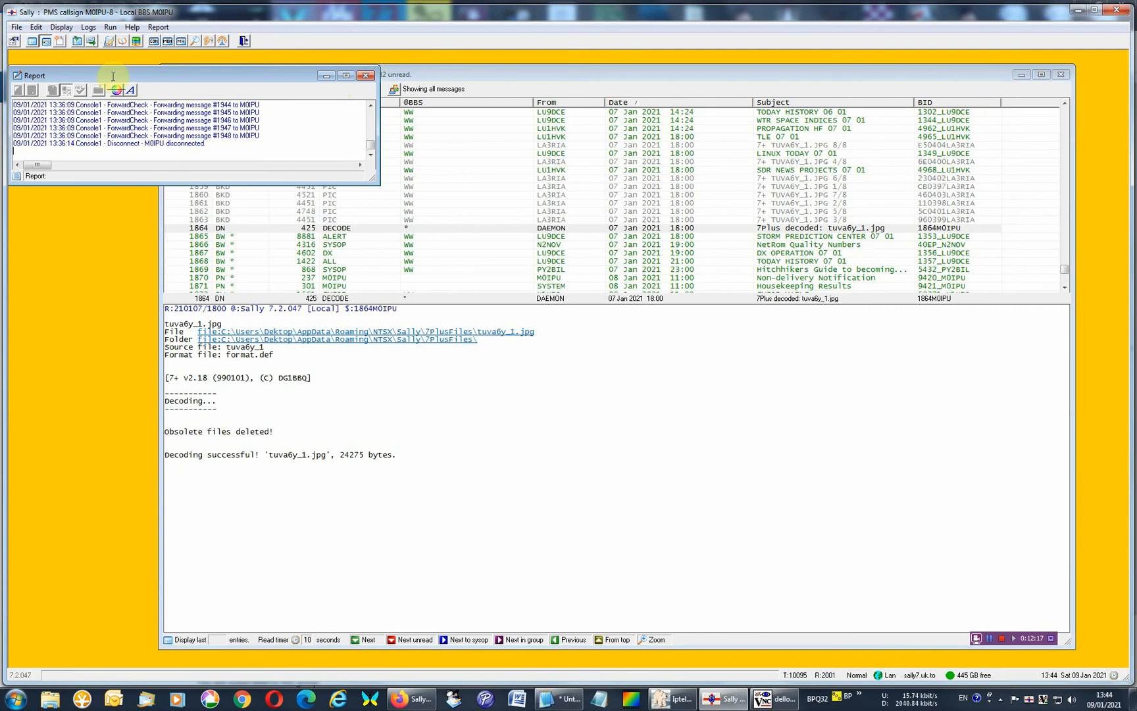
{"action": "left_click", "coordinate": [31, 42]}
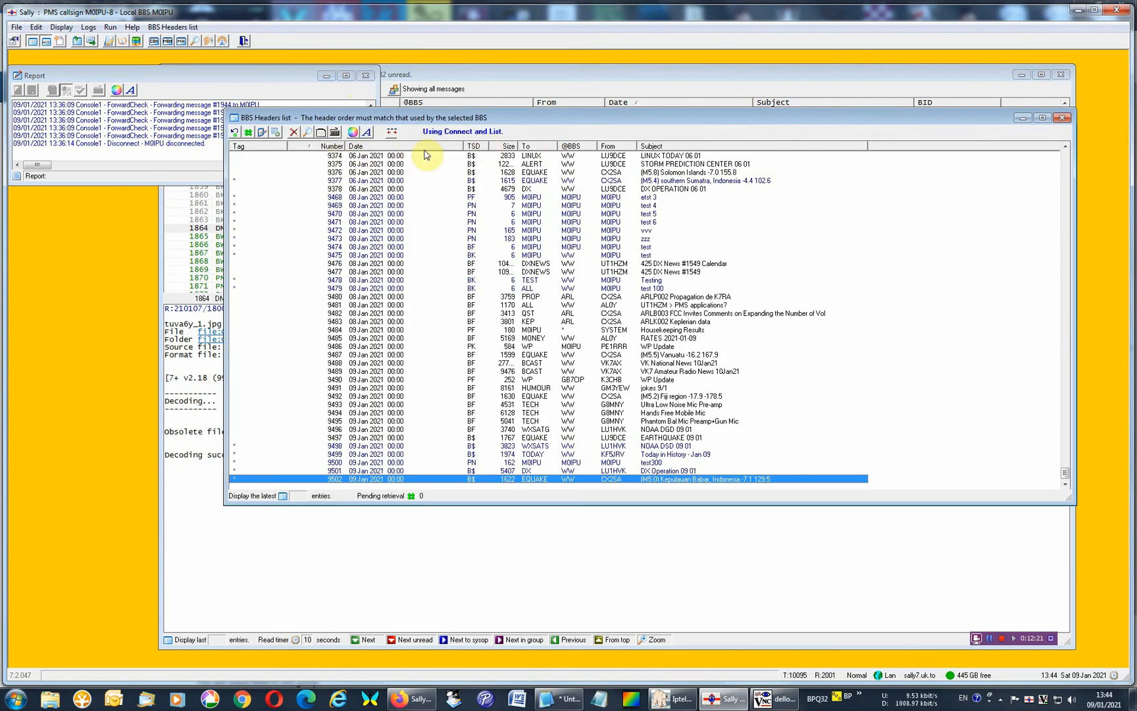
{"action": "left_click", "coordinate": [145, 146]}
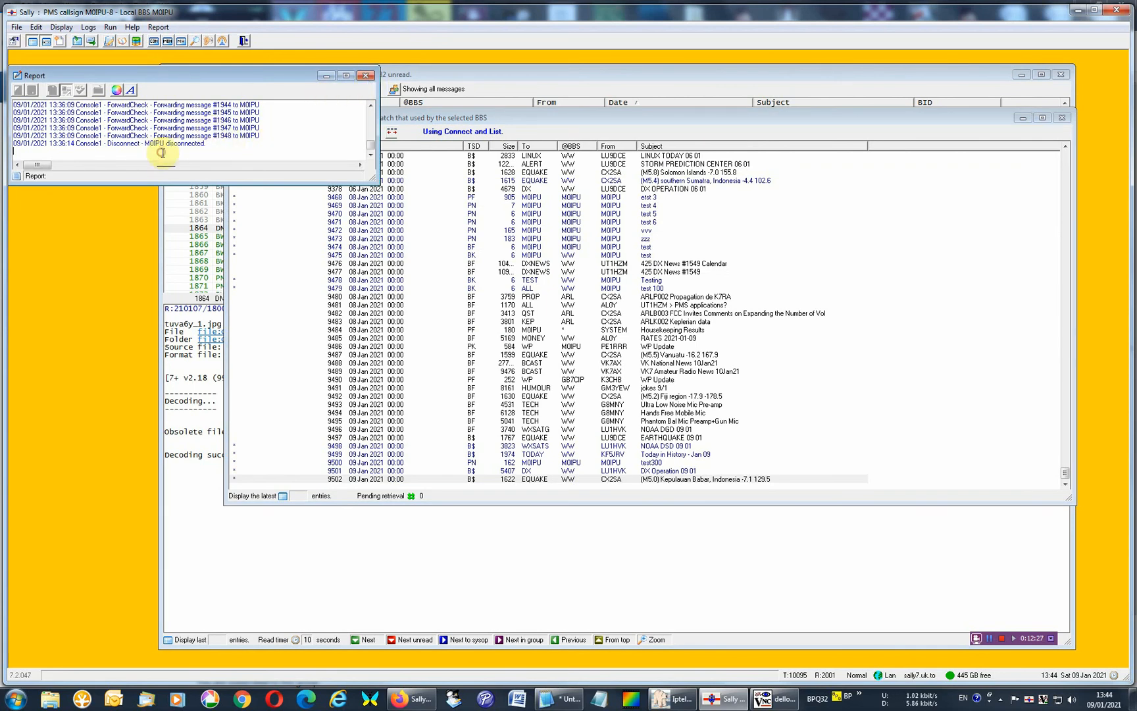
{"action": "left_click", "coordinate": [365, 75]}
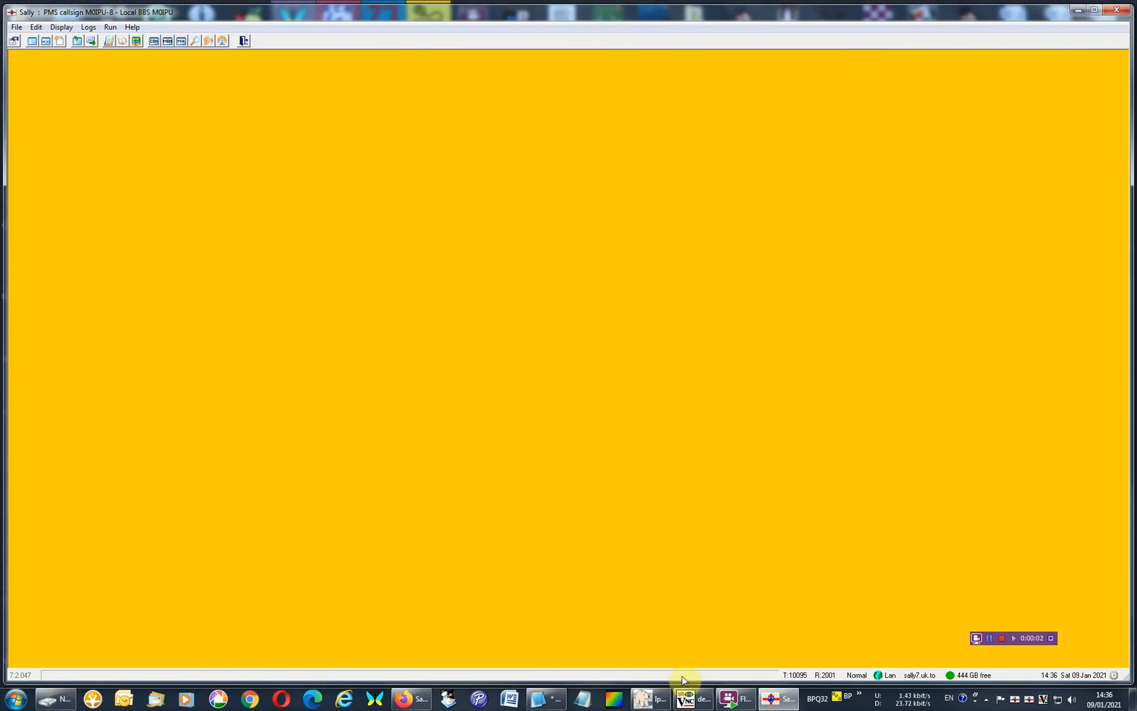
Switch to Iptelnet, check the remote host and remote port in its Telnet settings, and cancel the dialog.
{"action": "mouse_move", "coordinate": [661, 695]}
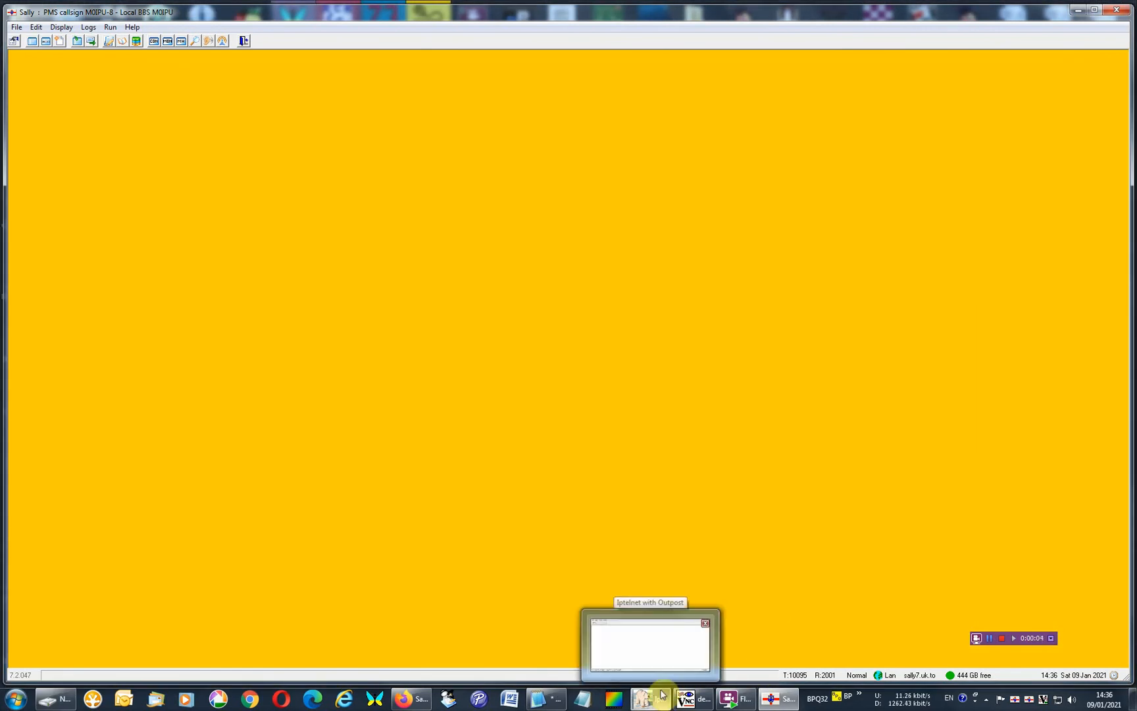
{"action": "left_click", "coordinate": [661, 694]}
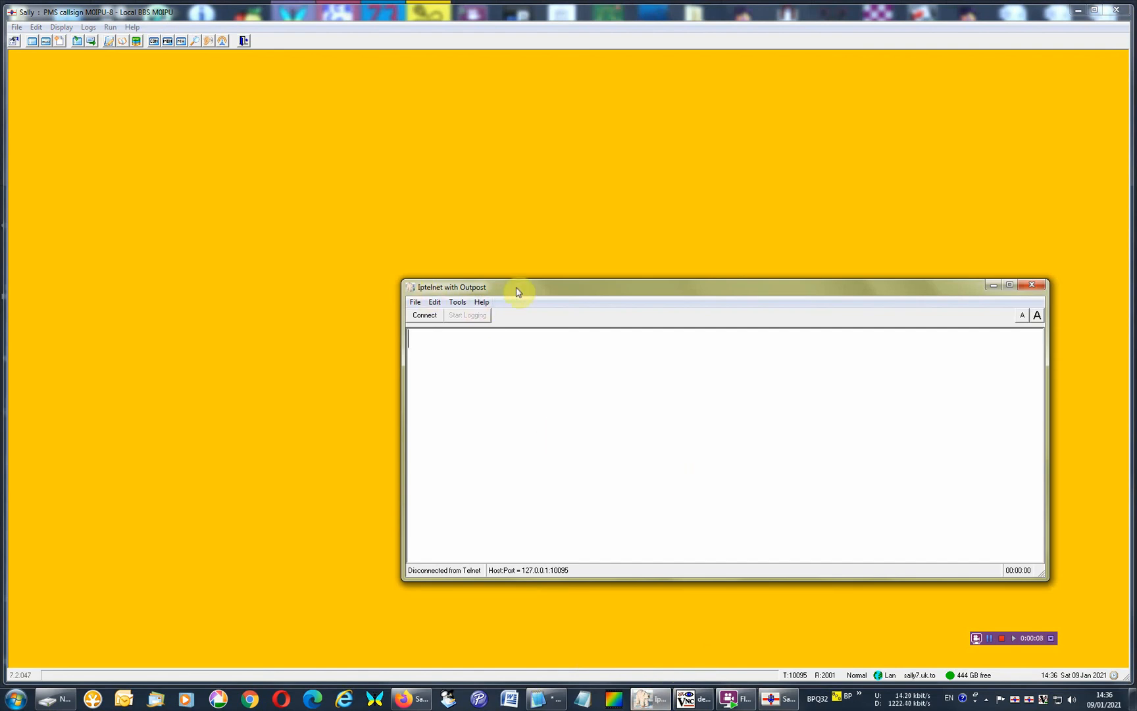
{"action": "left_click", "coordinate": [415, 302]}
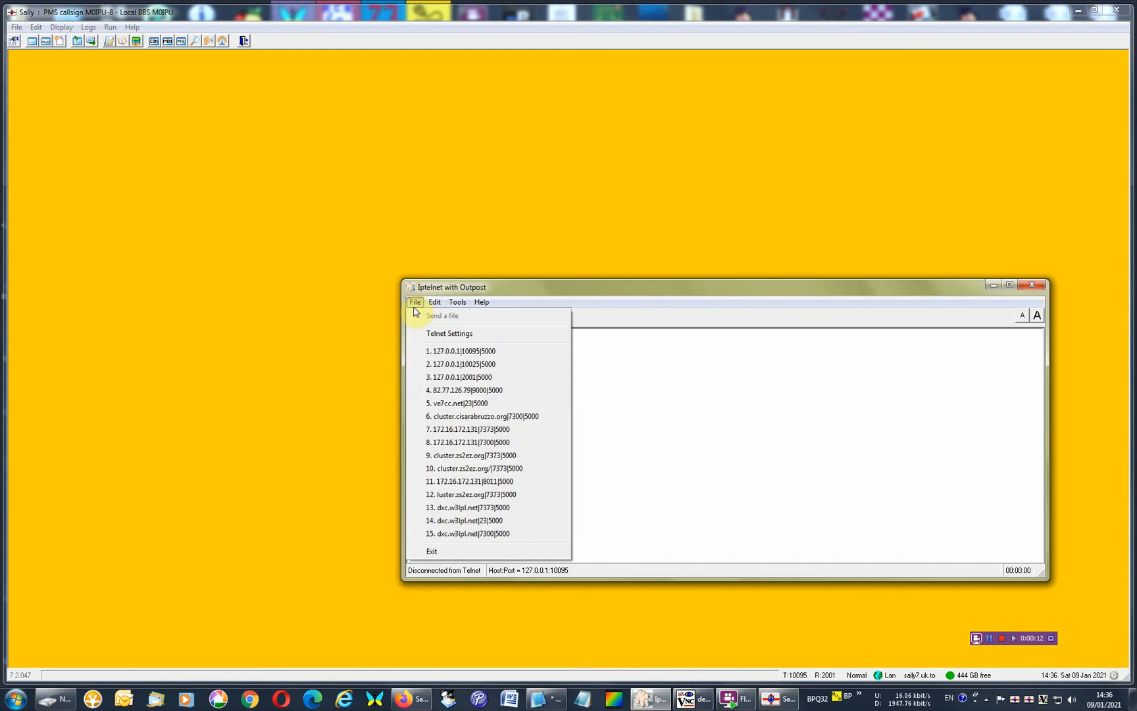
{"action": "left_click", "coordinate": [450, 333]}
{"action": "left_click_drag", "start_coordinate": [229, 109], "coordinate": [729, 364]}
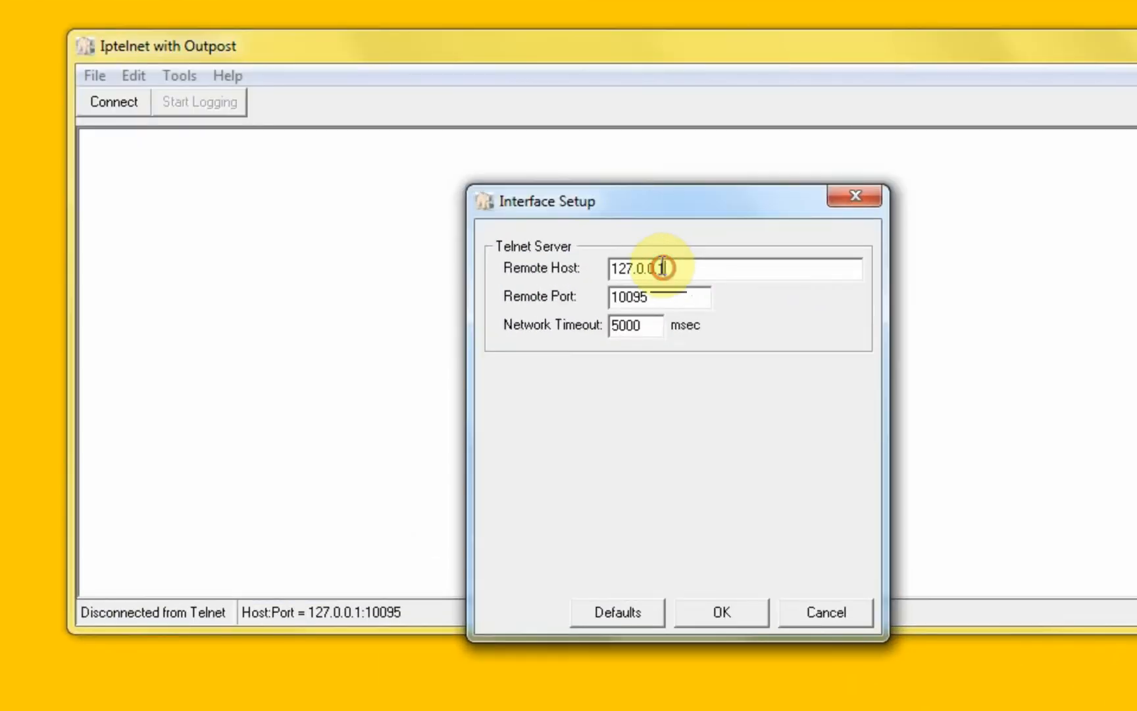
{"action": "double_click", "coordinate": [696, 398]}
{"action": "double_click", "coordinate": [675, 297]}
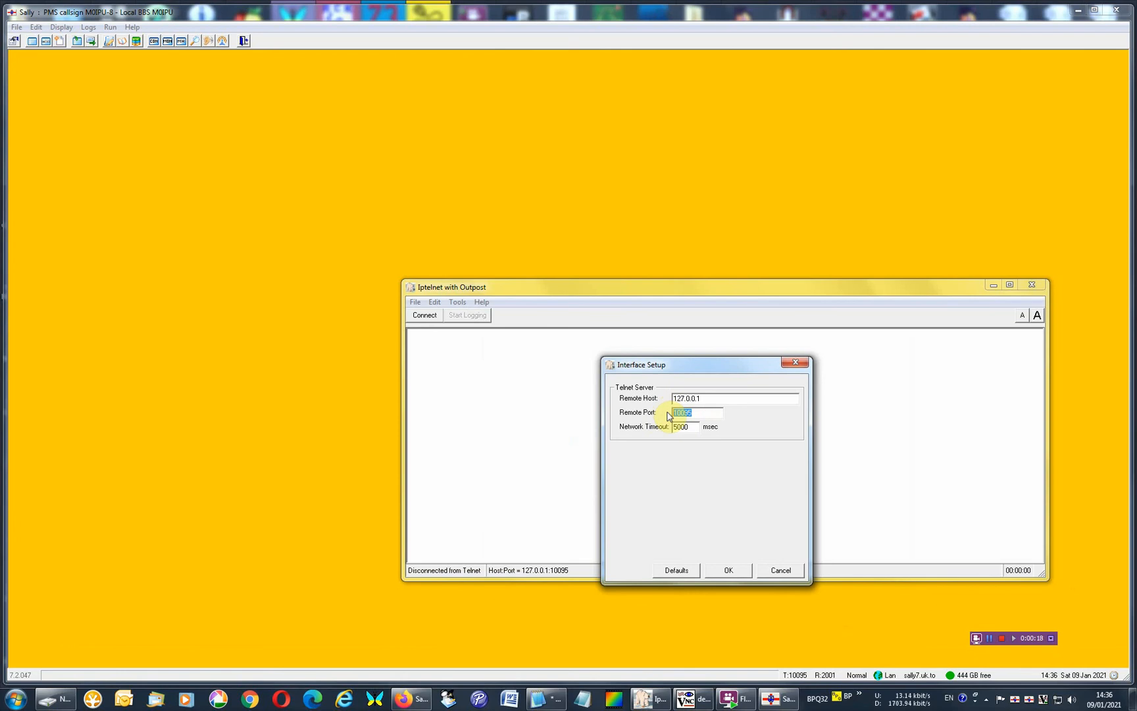
{"action": "left_click", "coordinate": [780, 569]}
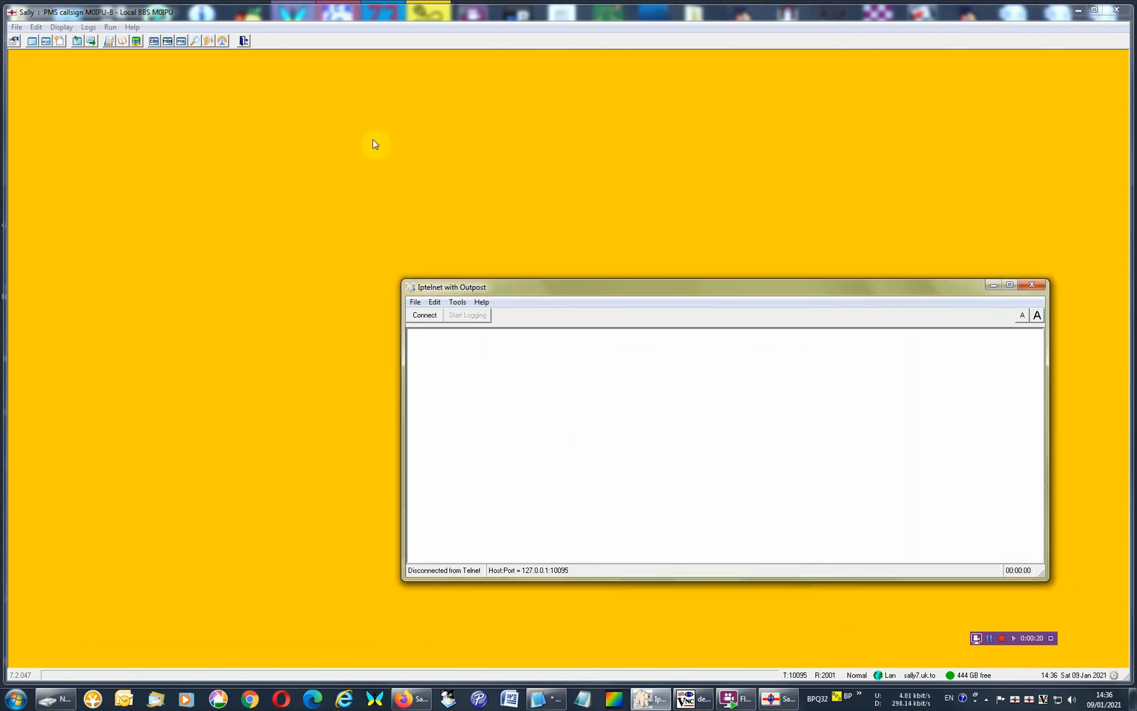
Switch to Sally, view the Telnet connection port on the Options page of the configuration, and close it.
{"action": "left_click", "coordinate": [61, 27]}
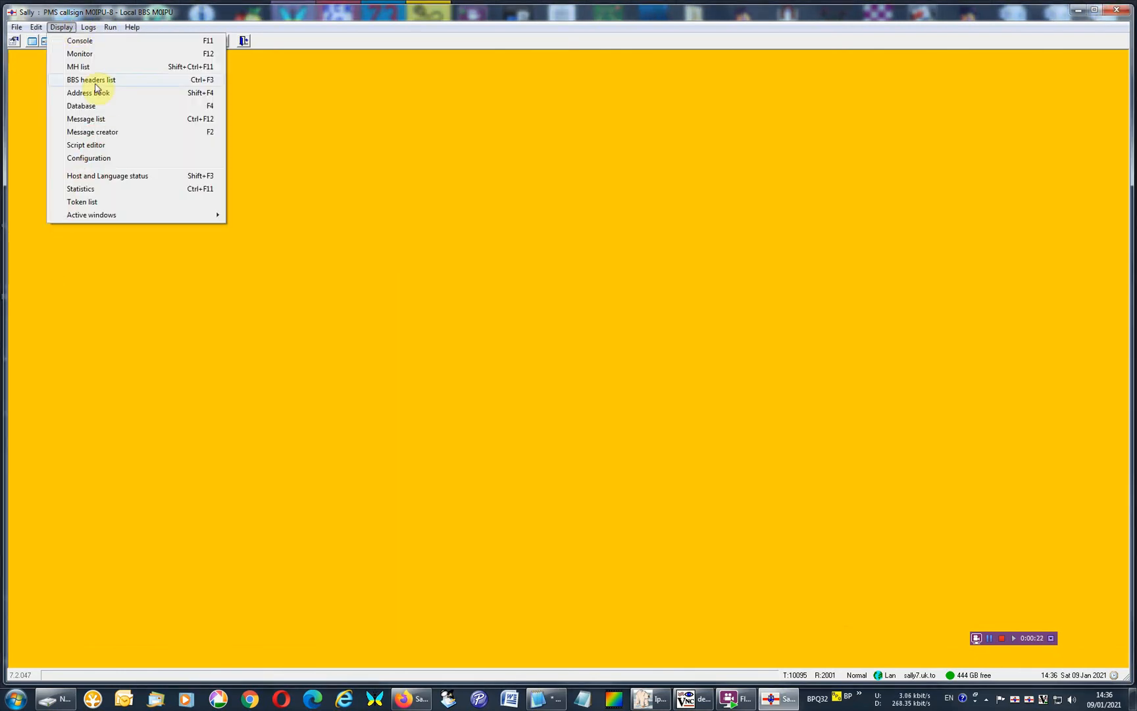
{"action": "left_click", "coordinate": [108, 158]}
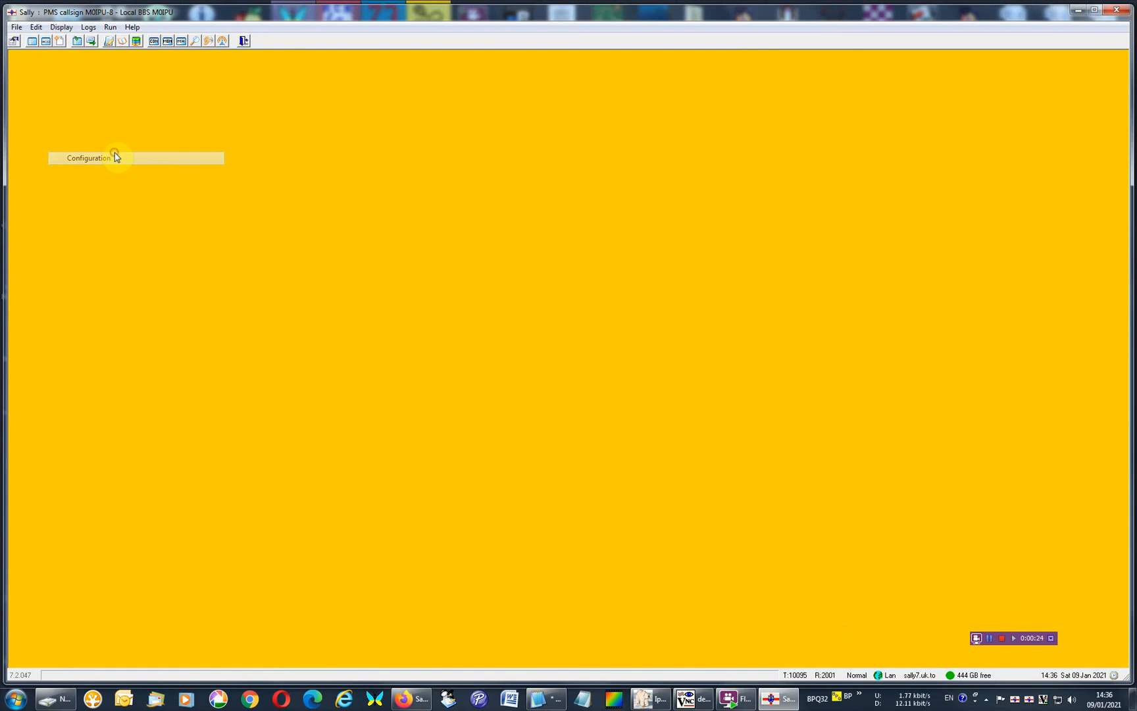
{"action": "left_click", "coordinate": [469, 381]}
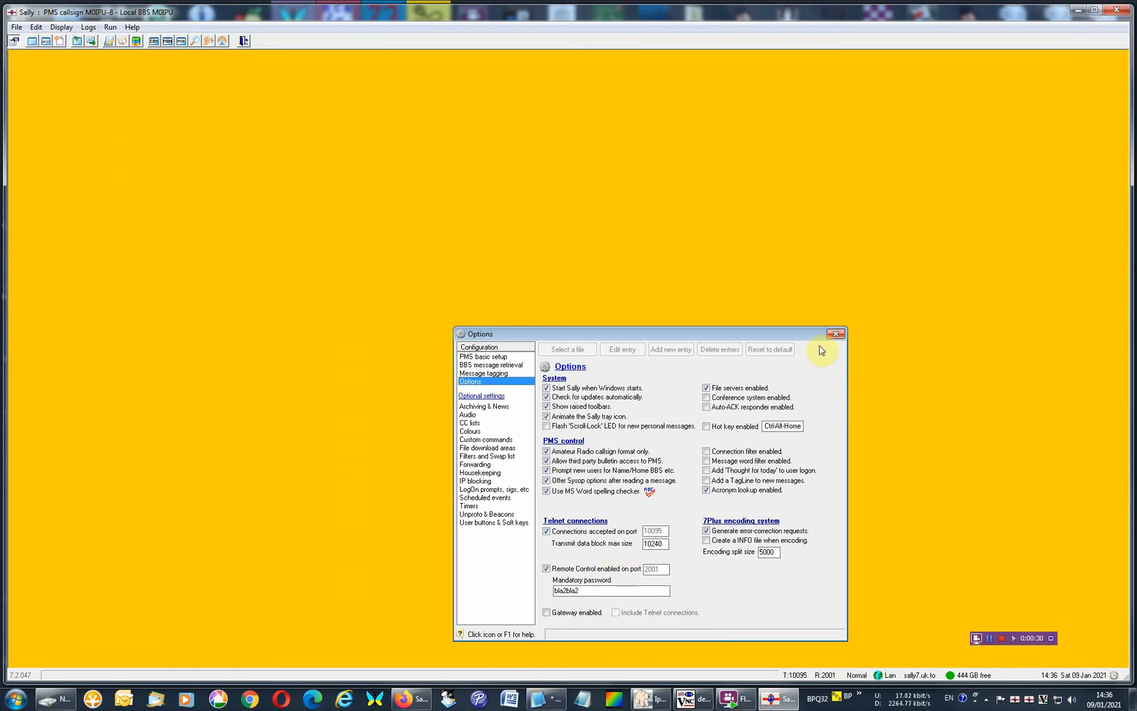
{"action": "left_click", "coordinate": [831, 336]}
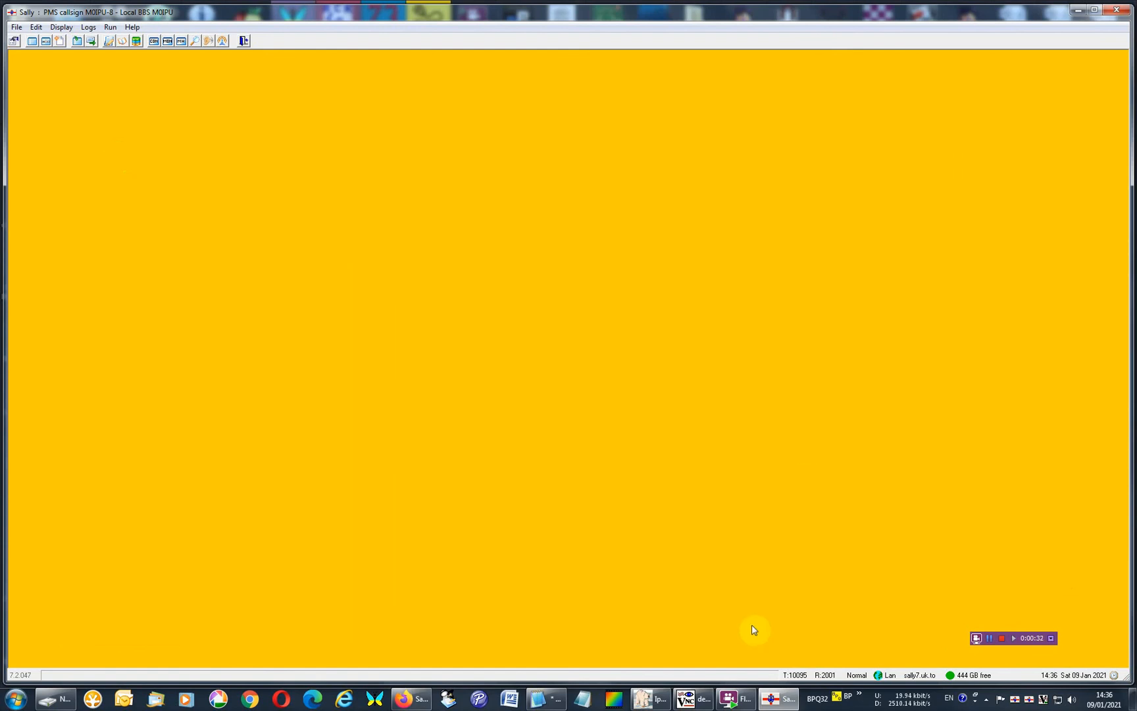
Connect Iptelnet to the PMS at 127.0.0.1 port 10095, log in with the station owner's callsign, and make the terminal window taller.
{"action": "left_click", "coordinate": [685, 698]}
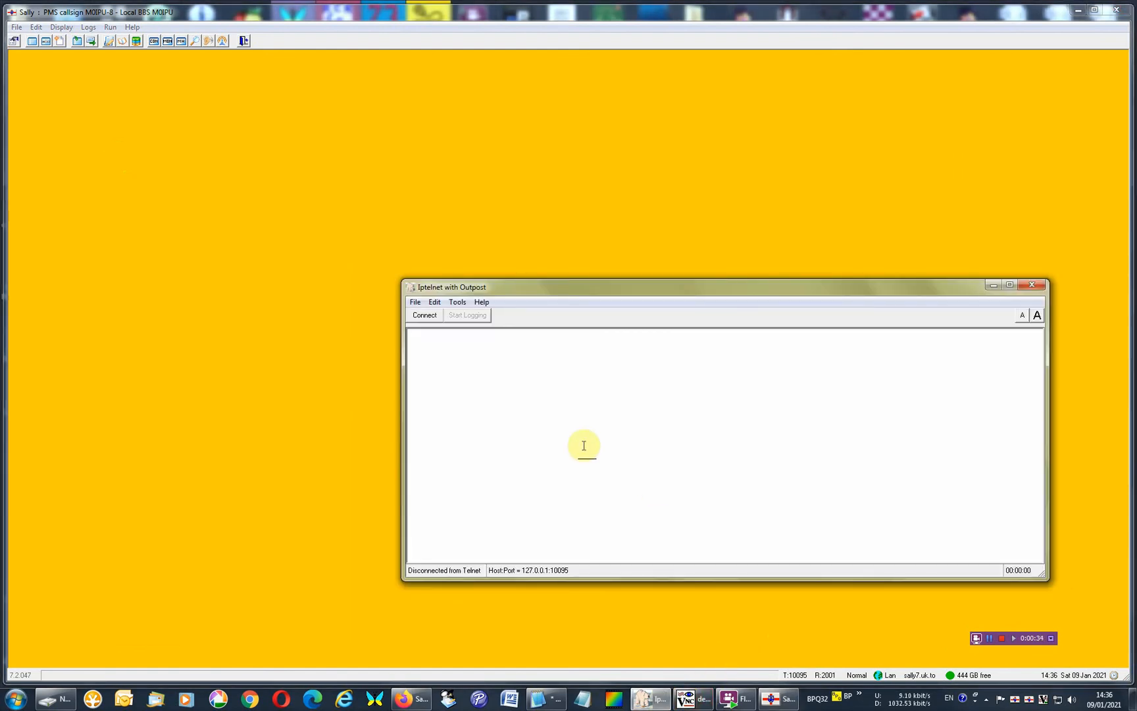
{"action": "left_click", "coordinate": [429, 315]}
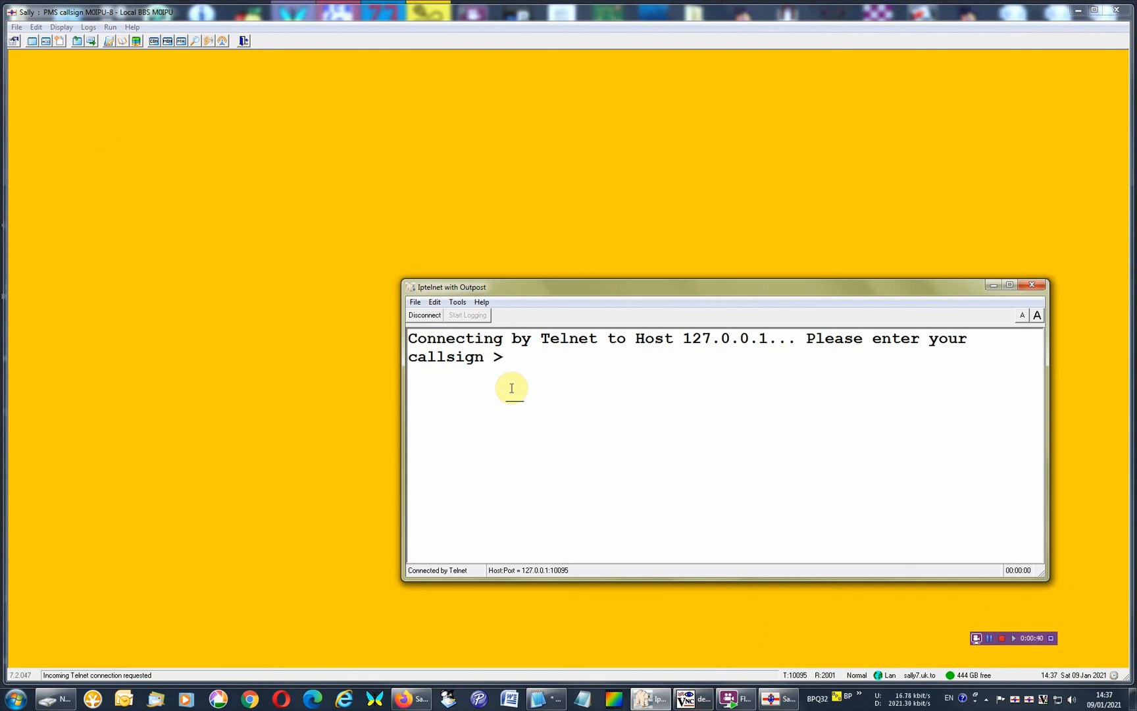
{"action": "type", "text": "0ipu"}
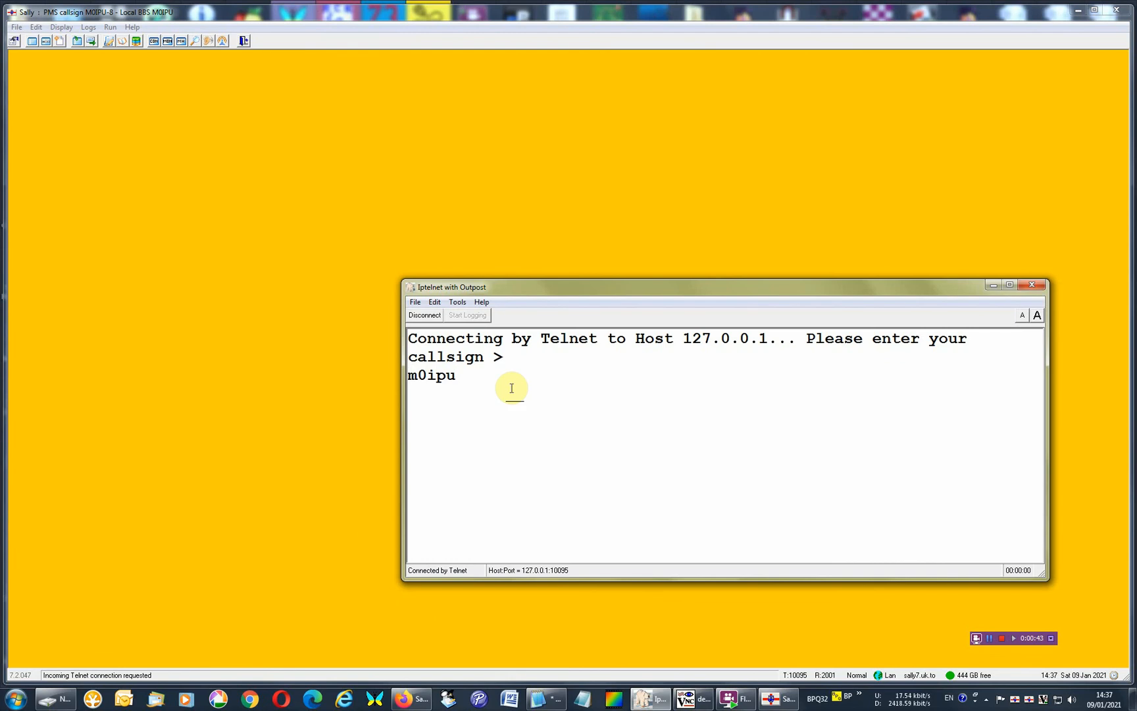
{"action": "key", "text": "Return"}
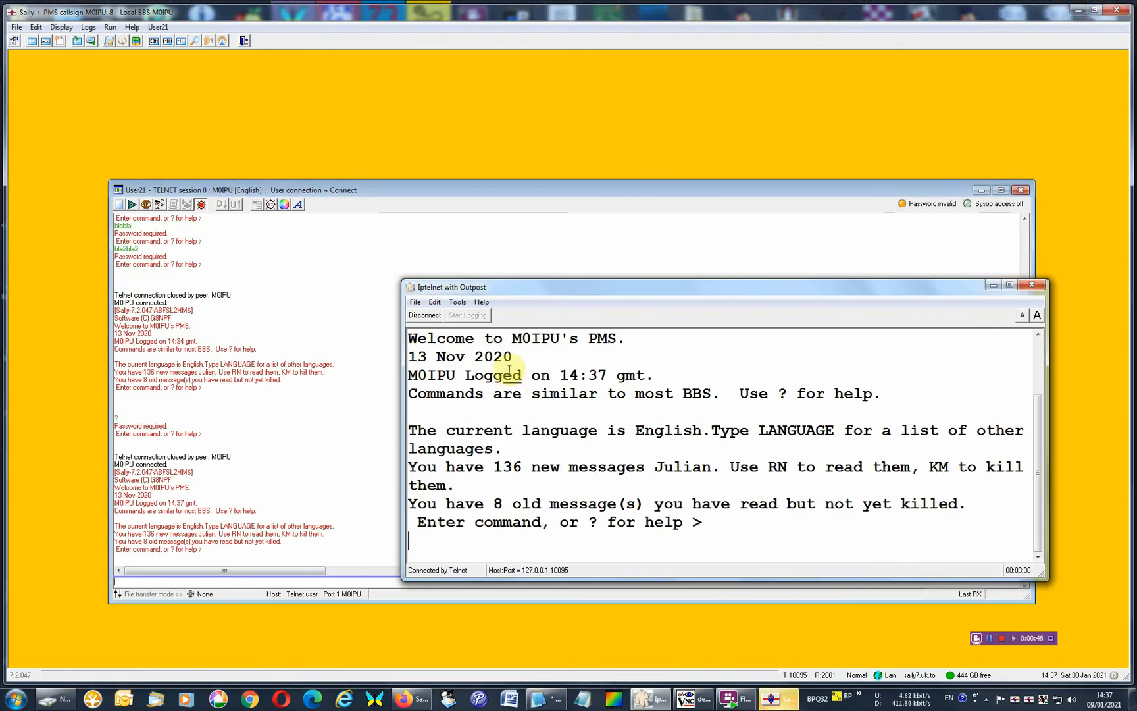
{"action": "left_click_drag", "start_coordinate": [560, 281], "coordinate": [526, 66]}
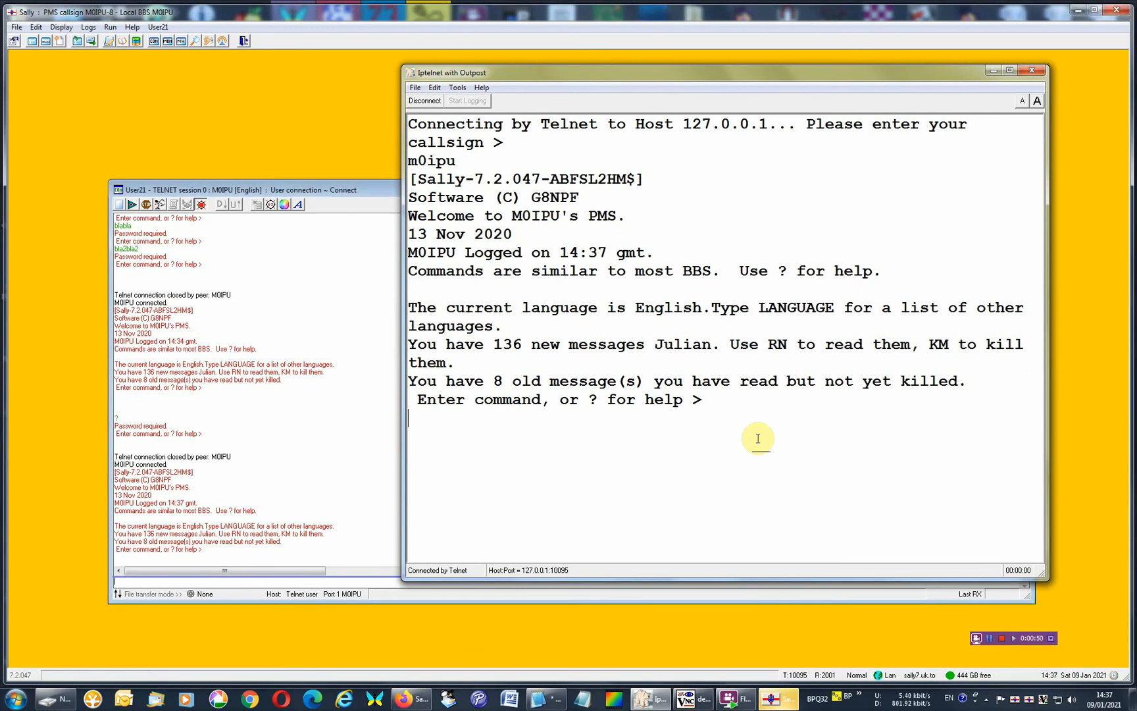
{"action": "left_click", "coordinate": [421, 701]}
{"action": "left_click", "coordinate": [422, 701]}
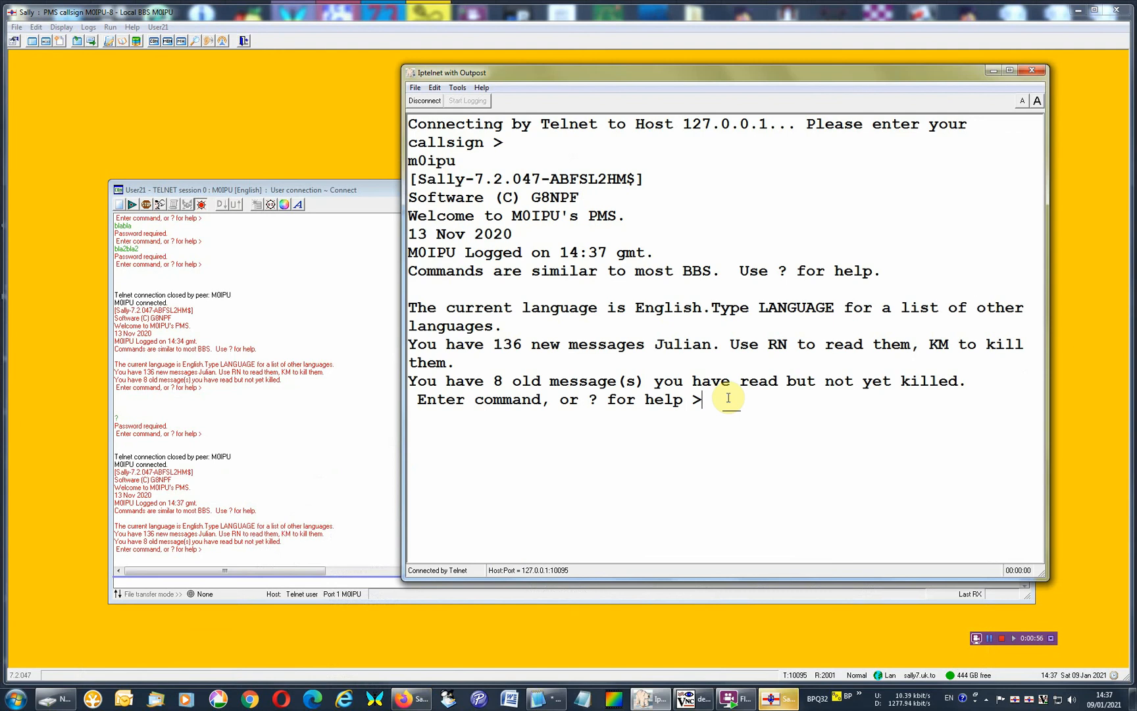
Send the commands ? and bye in the Telnet session, and disconnect Iptelnet from the PMS.
{"action": "type", "text": "?"}
{"action": "key", "text": "Return"}
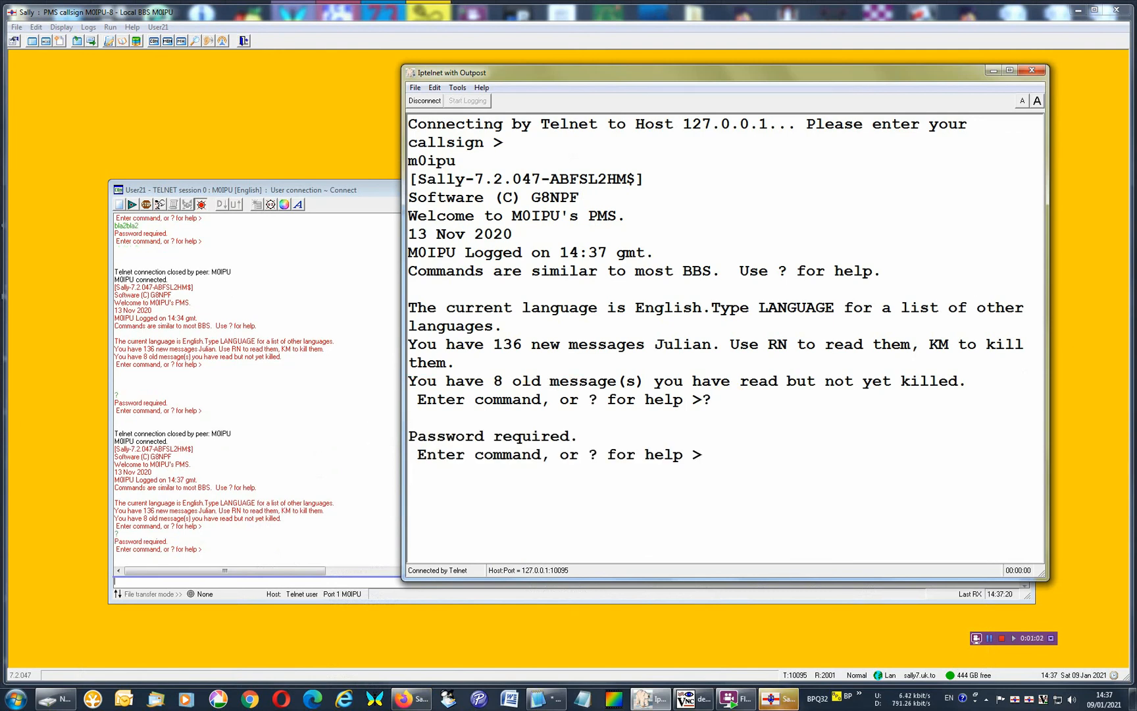
{"action": "type", "text": "bye"}
{"action": "key", "text": "Return"}
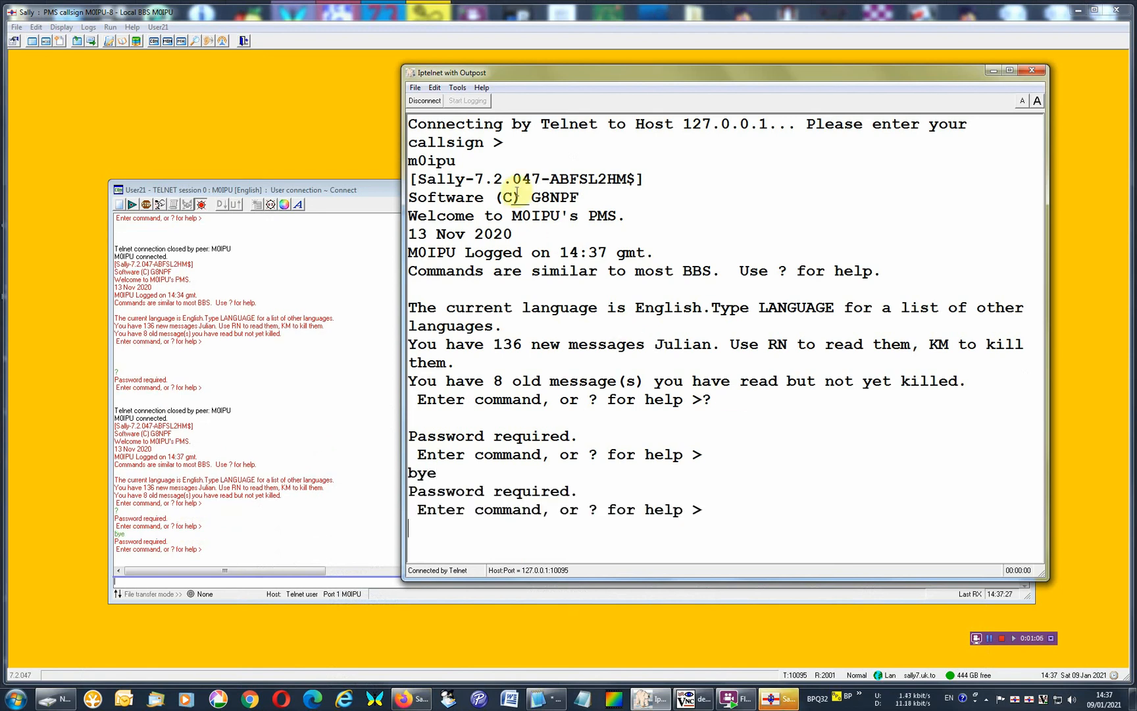
{"action": "left_click", "coordinate": [425, 100]}
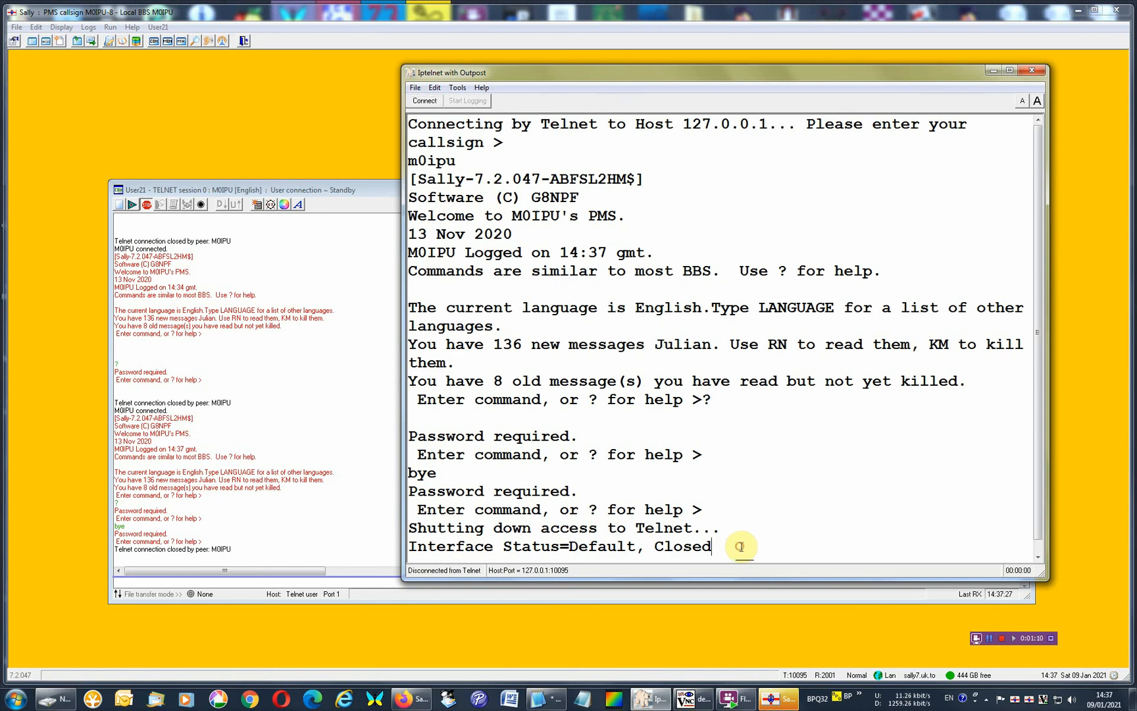
{"action": "key", "text": "Return"}
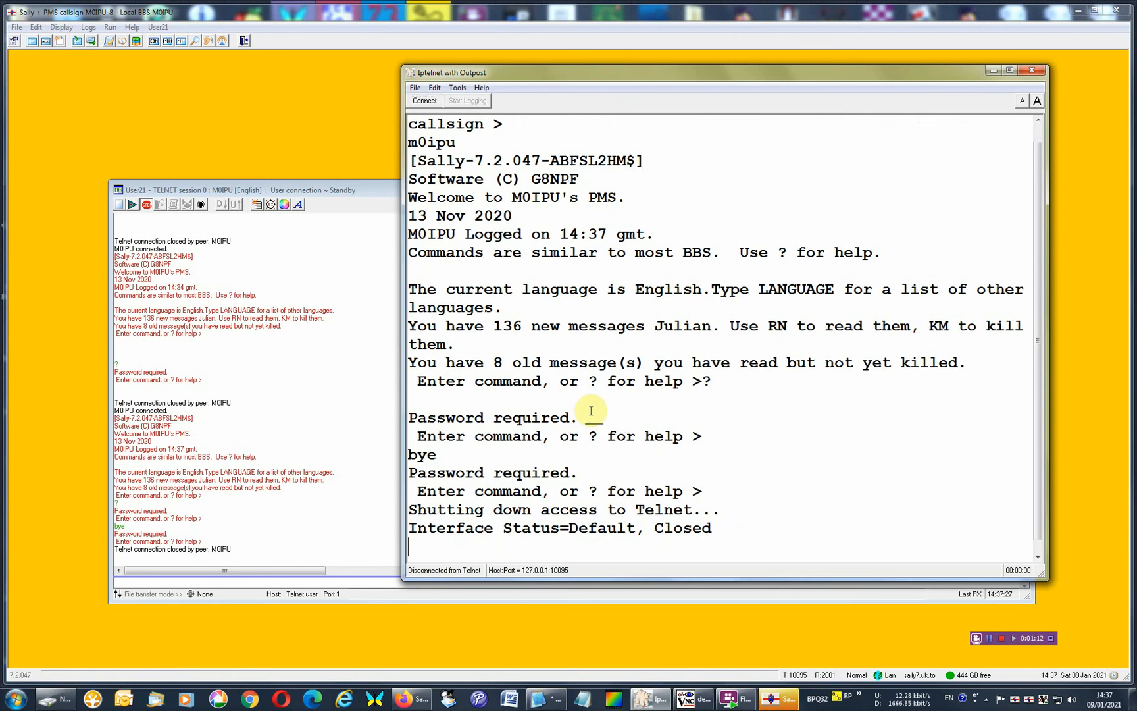
Reconnect Iptelnet to the PMS, log in with a different user callsign, and request the command help with ?
{"action": "left_click", "coordinate": [426, 102]}
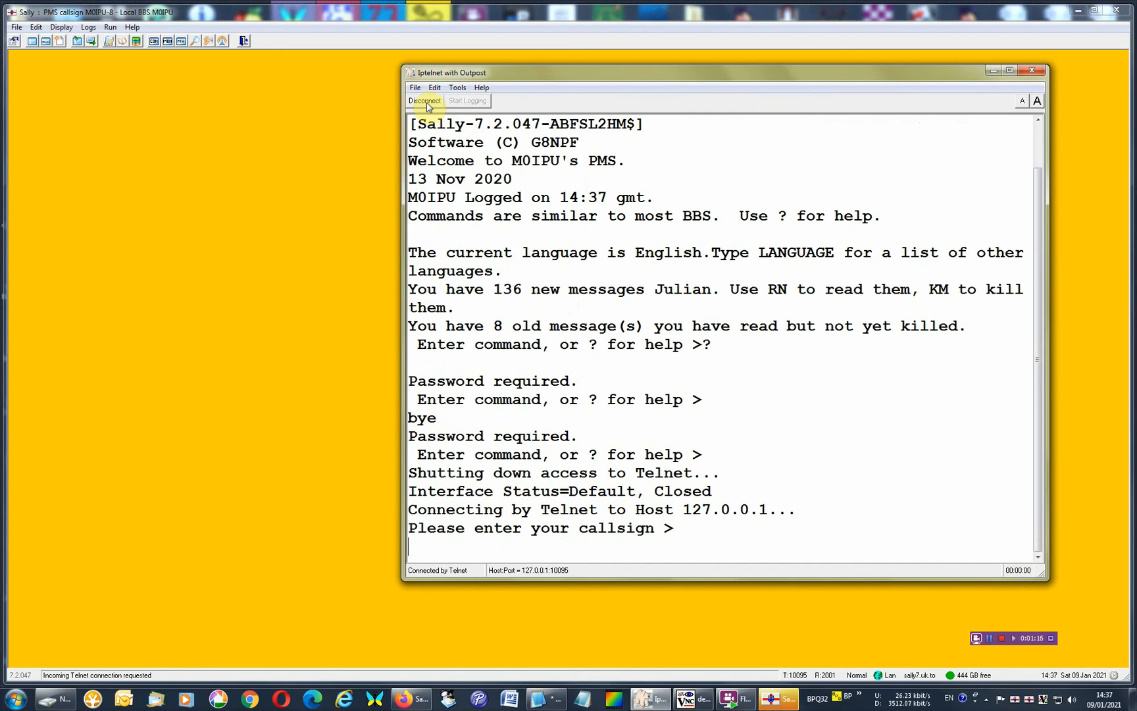
{"action": "type", "text": "yo3fca"}
{"action": "key", "text": "Return"}
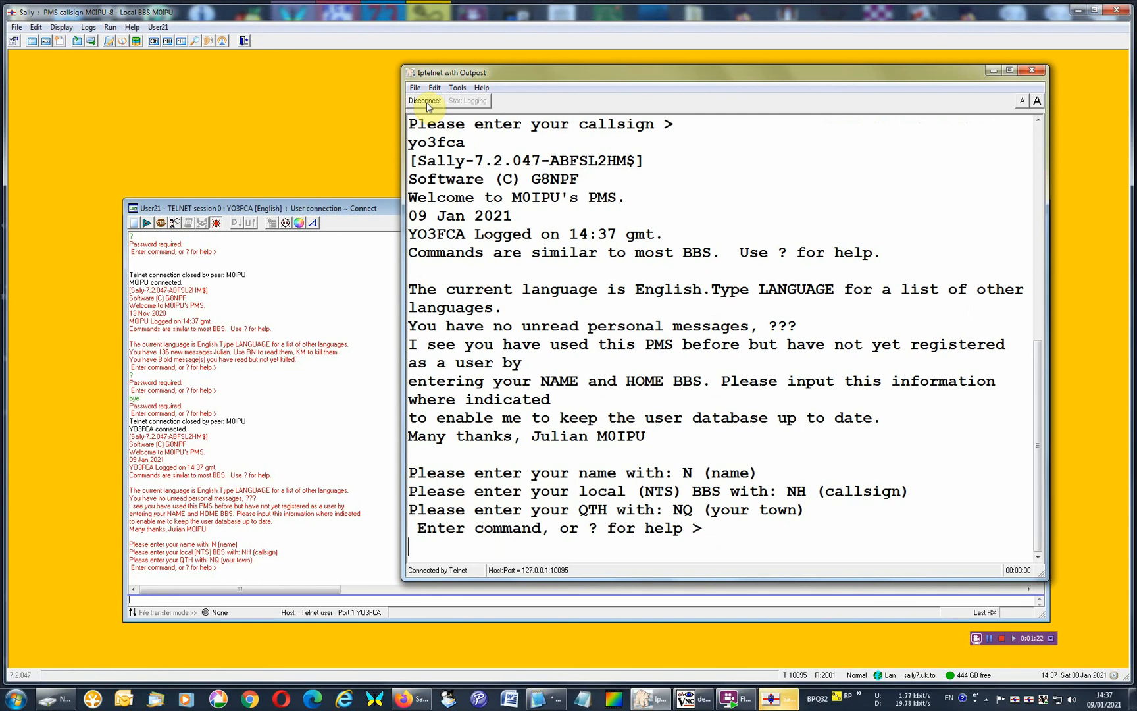
{"action": "type", "text": "?"}
{"action": "key", "text": "Return"}
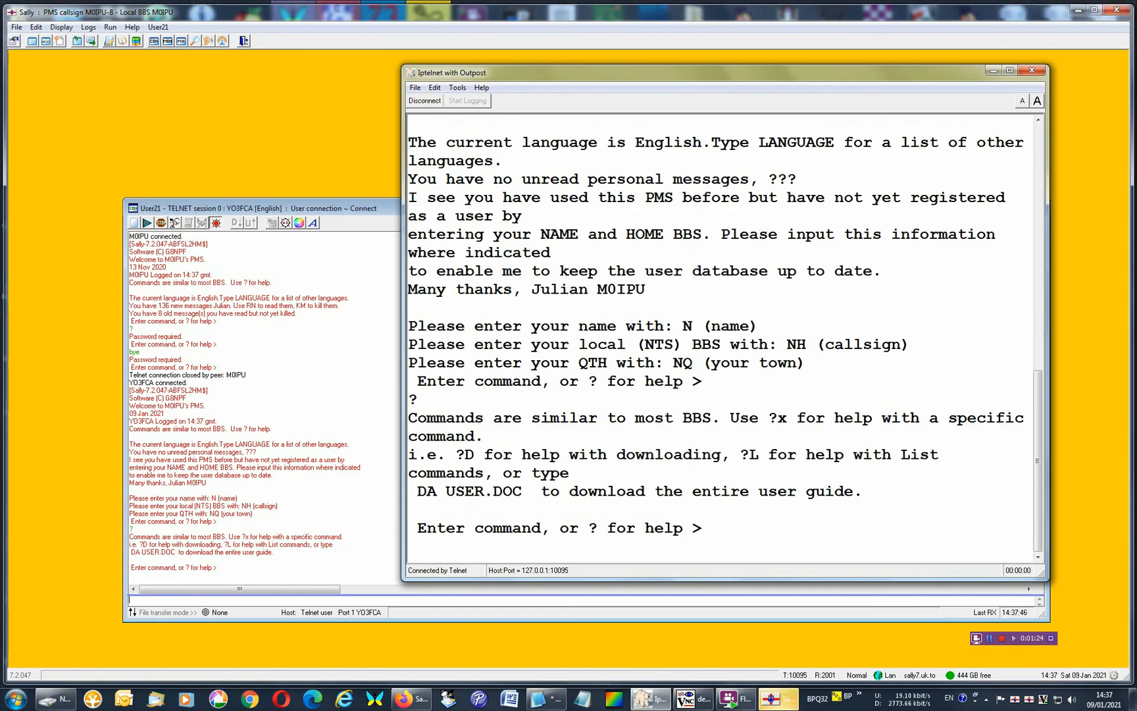
View the password control options in the PMS basic setup of Sally's configuration and close the window.
{"action": "left_click", "coordinate": [58, 30]}
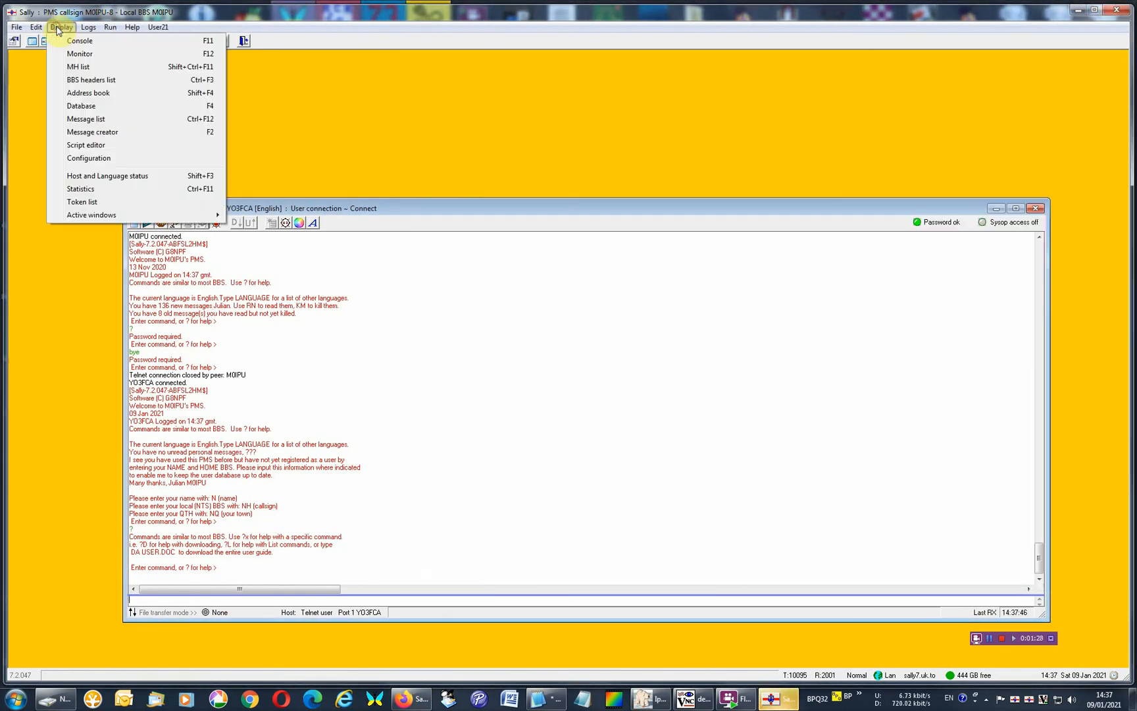
{"action": "left_click", "coordinate": [127, 157]}
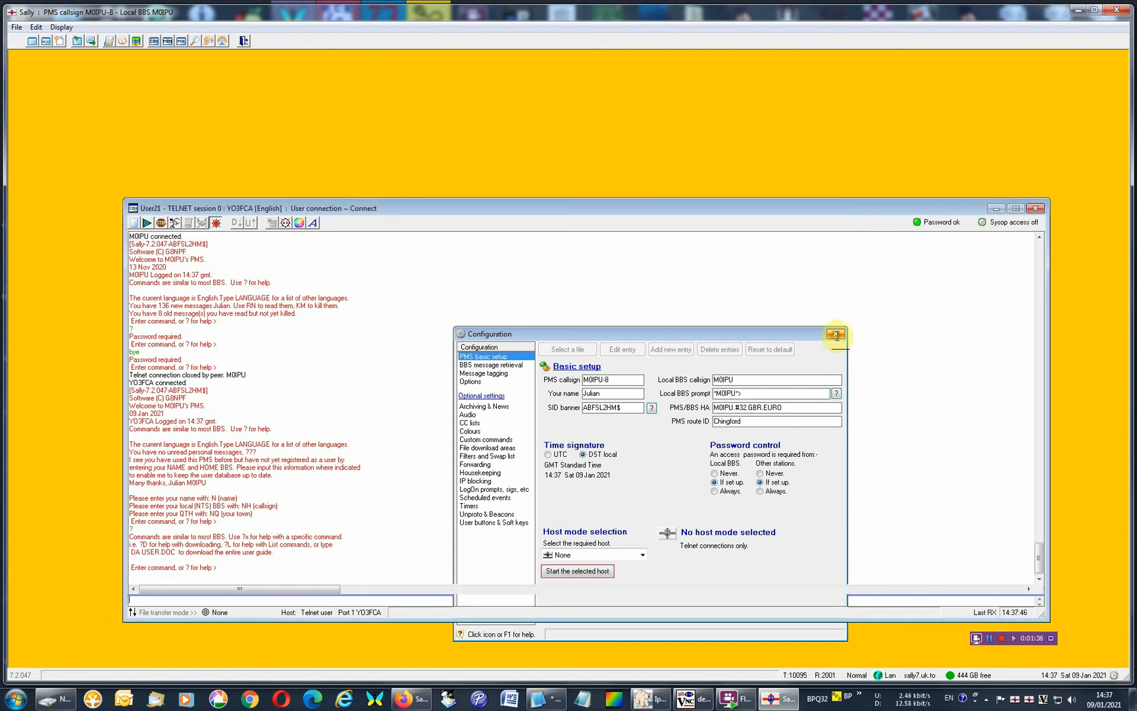
{"action": "left_click", "coordinate": [836, 336]}
Return to Iptelnet, list the PMS messages with the l command, and page through the listing.
{"action": "left_click", "coordinate": [653, 699]}
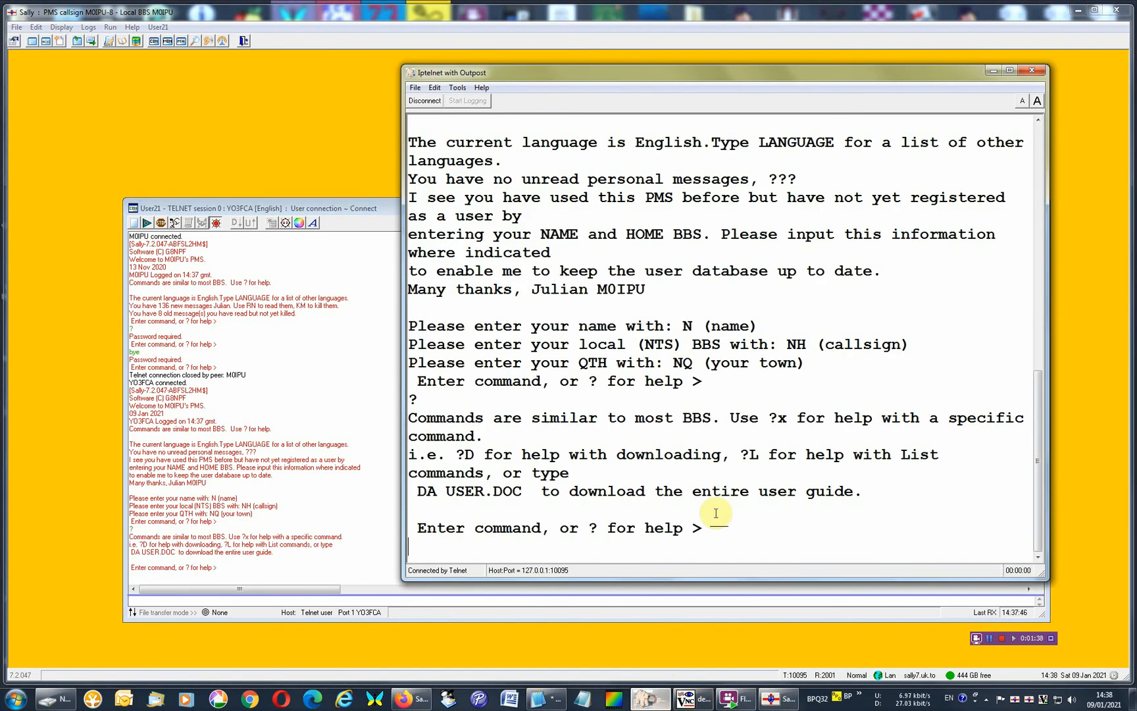
{"action": "type", "text": "l"}
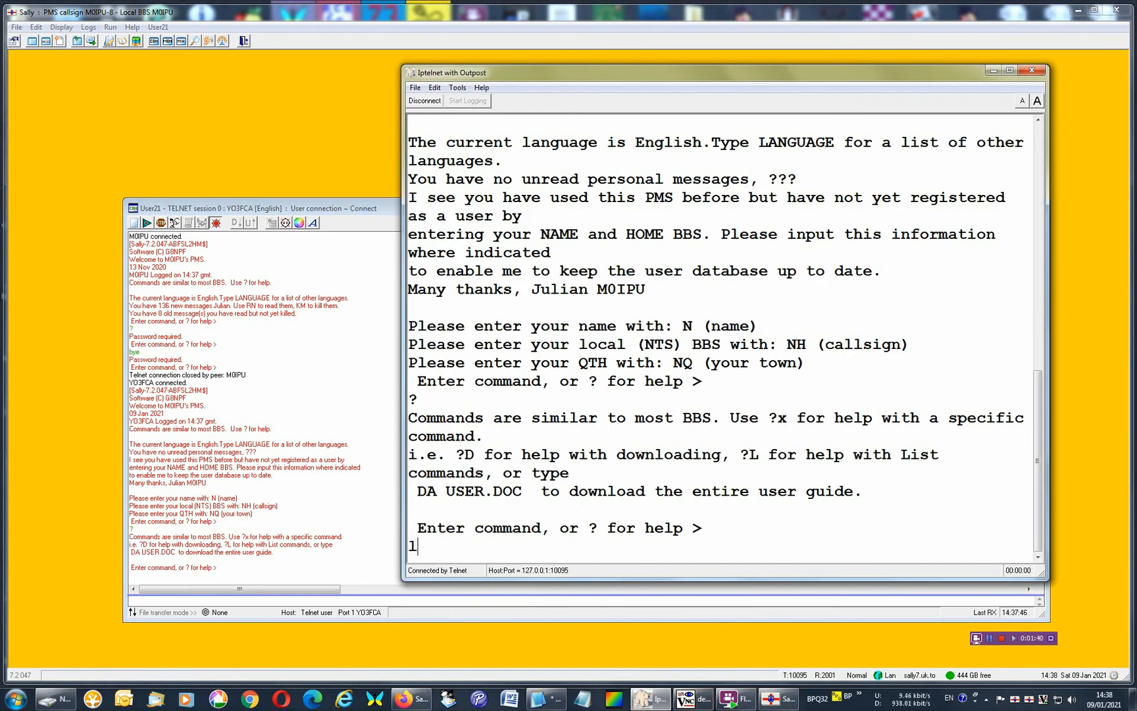
{"action": "key", "text": "Return"}
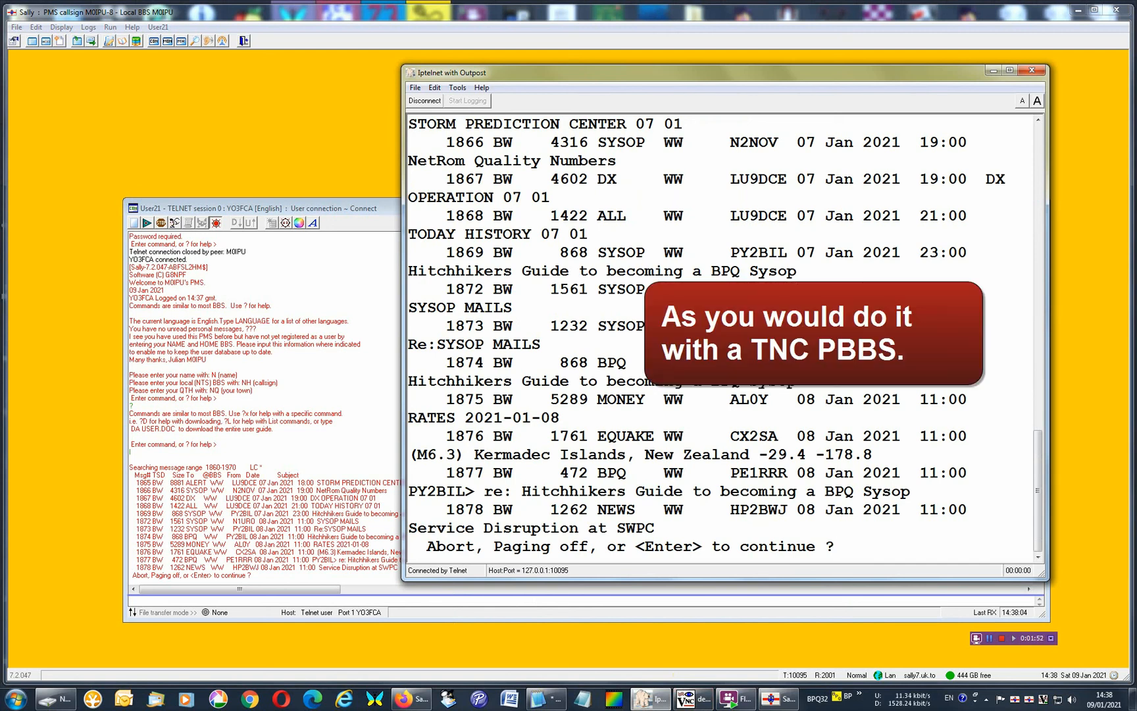
{"action": "key", "text": "Return"}
{"action": "key", "text": "Return"}
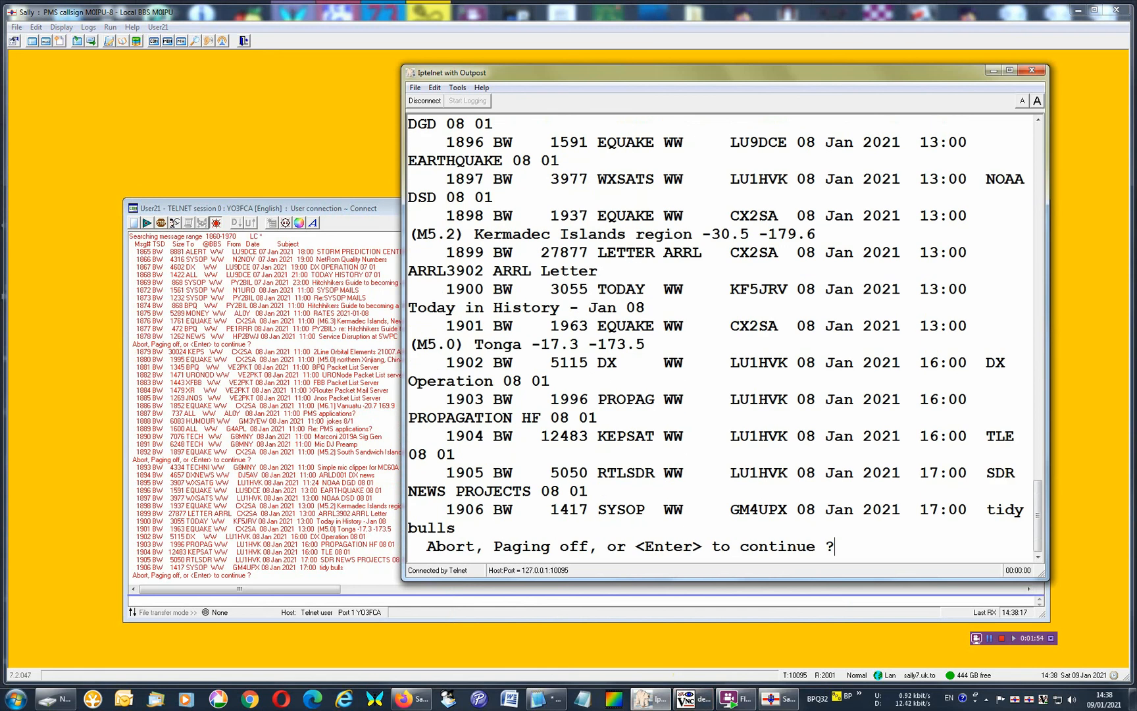
{"action": "key", "text": "Return"}
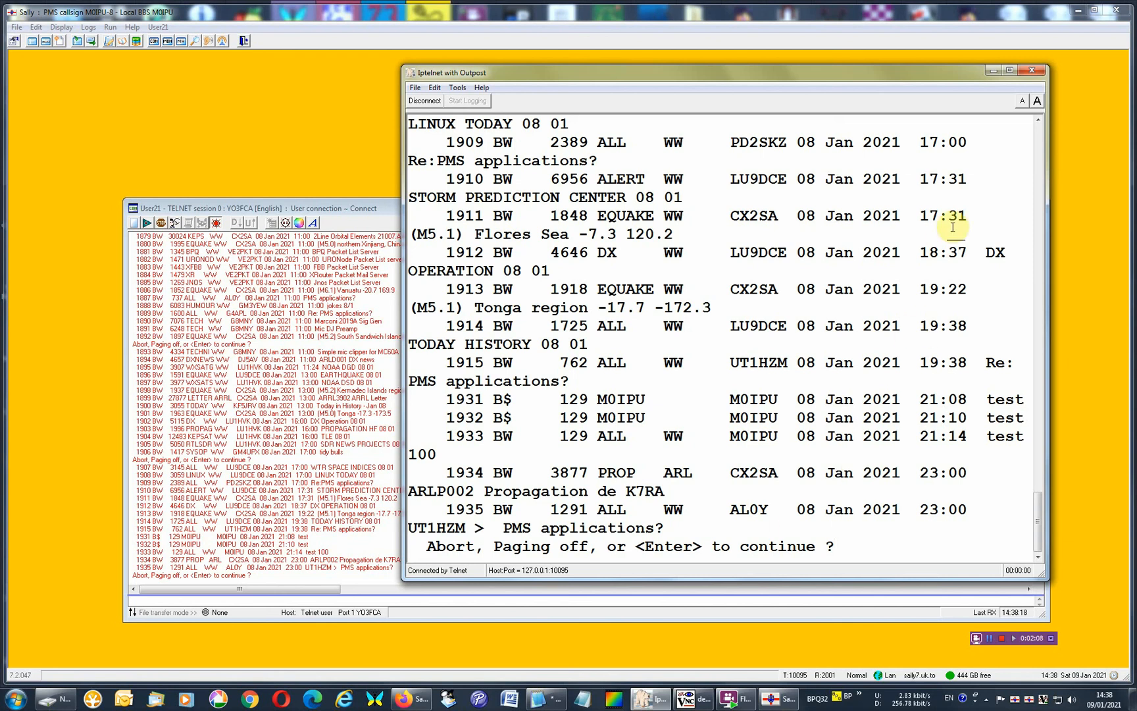
Examine the same listing in Sally's Telnet session window, then return to Iptelnet and abort the listing with a.
{"action": "left_click", "coordinate": [988, 74]}
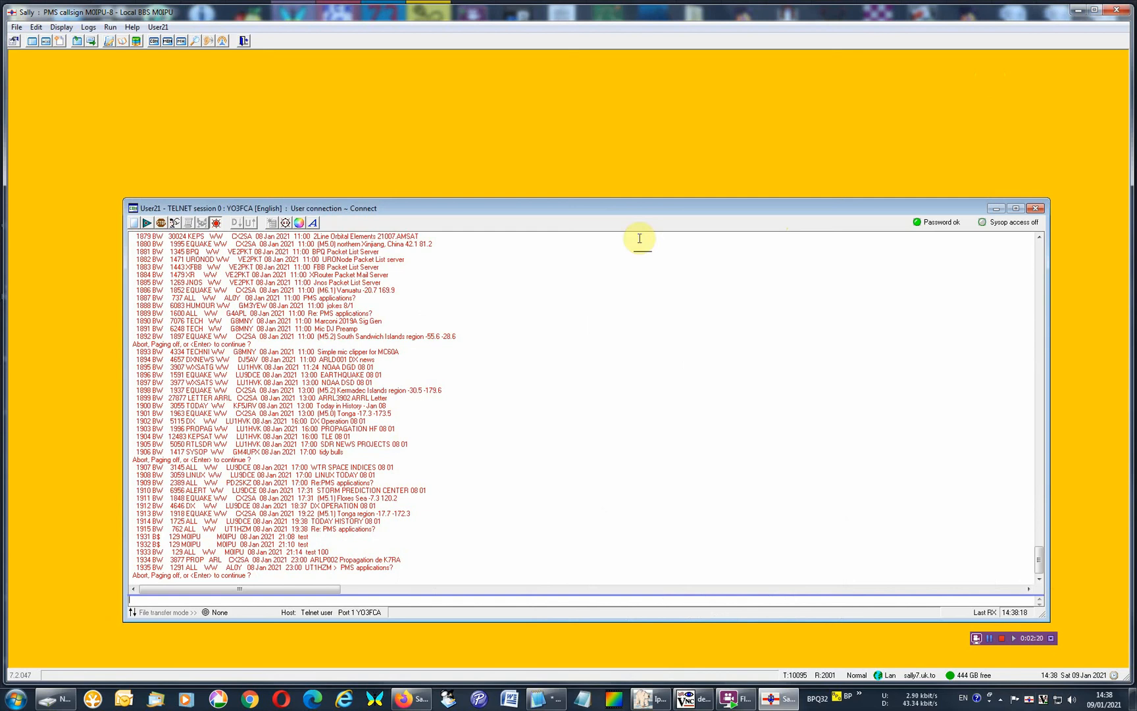
{"action": "left_click", "coordinate": [648, 698]}
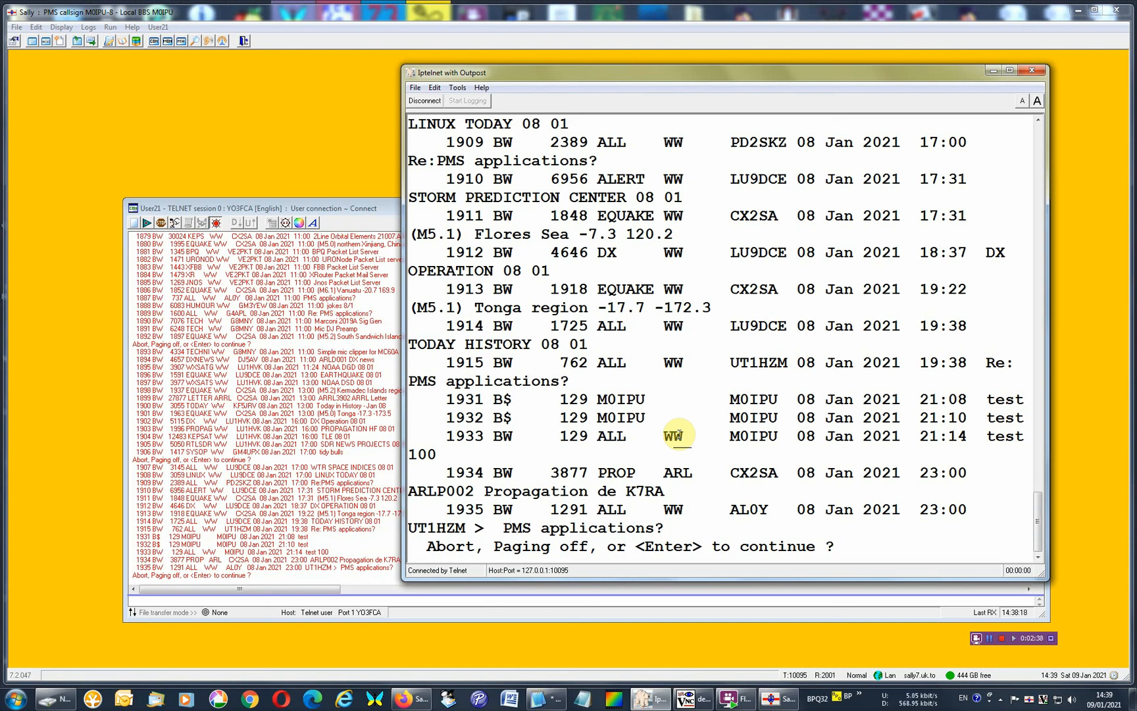
{"action": "type", "text": "a"}
{"action": "key", "text": "Return"}
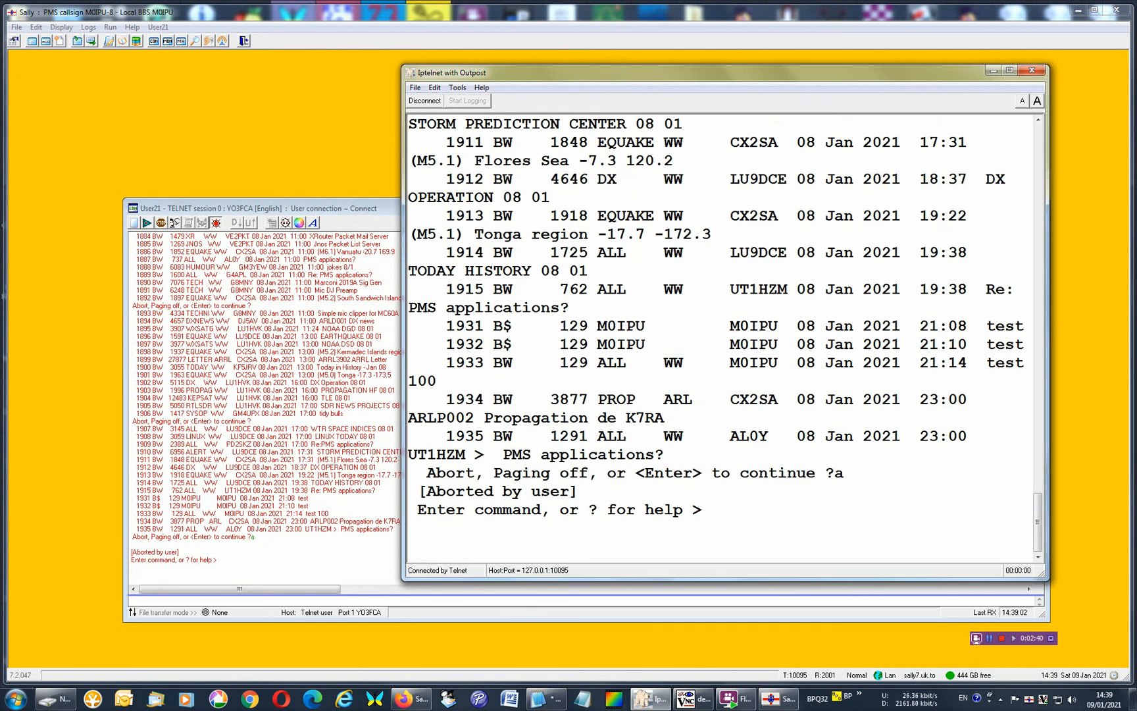
Request the PMS command help again with ? after the aborted listing.
{"action": "type", "text": "?"}
{"action": "key", "text": "Return"}
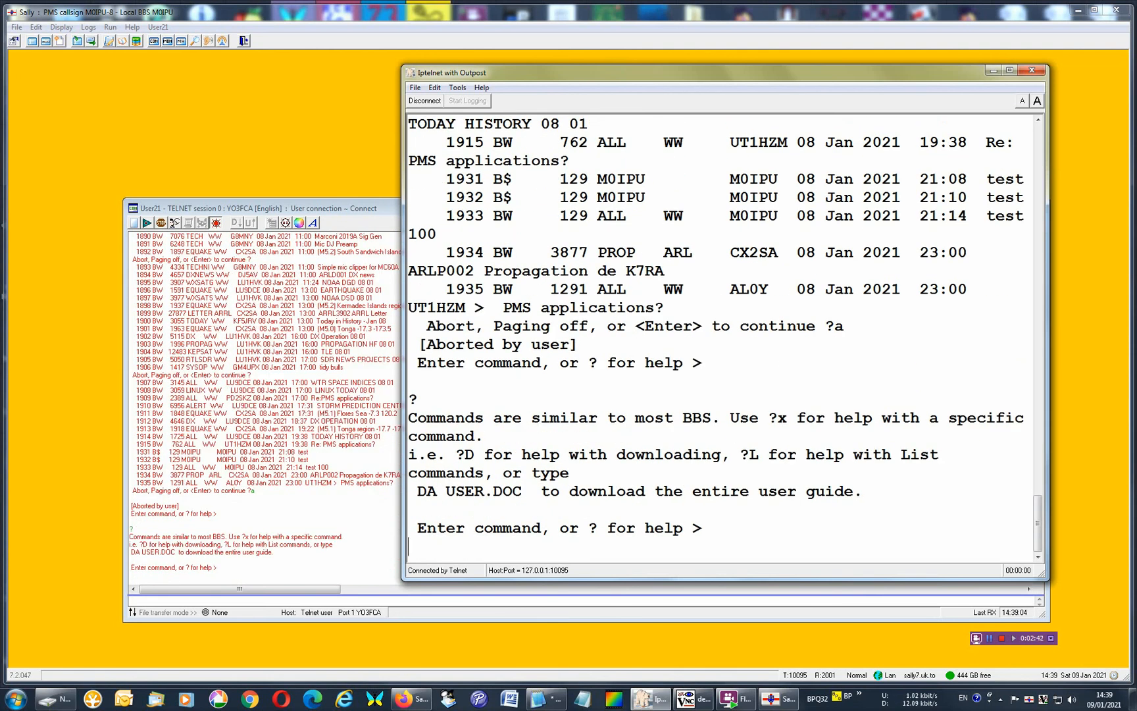
{"action": "key", "text": "Return"}
{"action": "key", "text": "Return"}
{"action": "key", "text": "Return"}
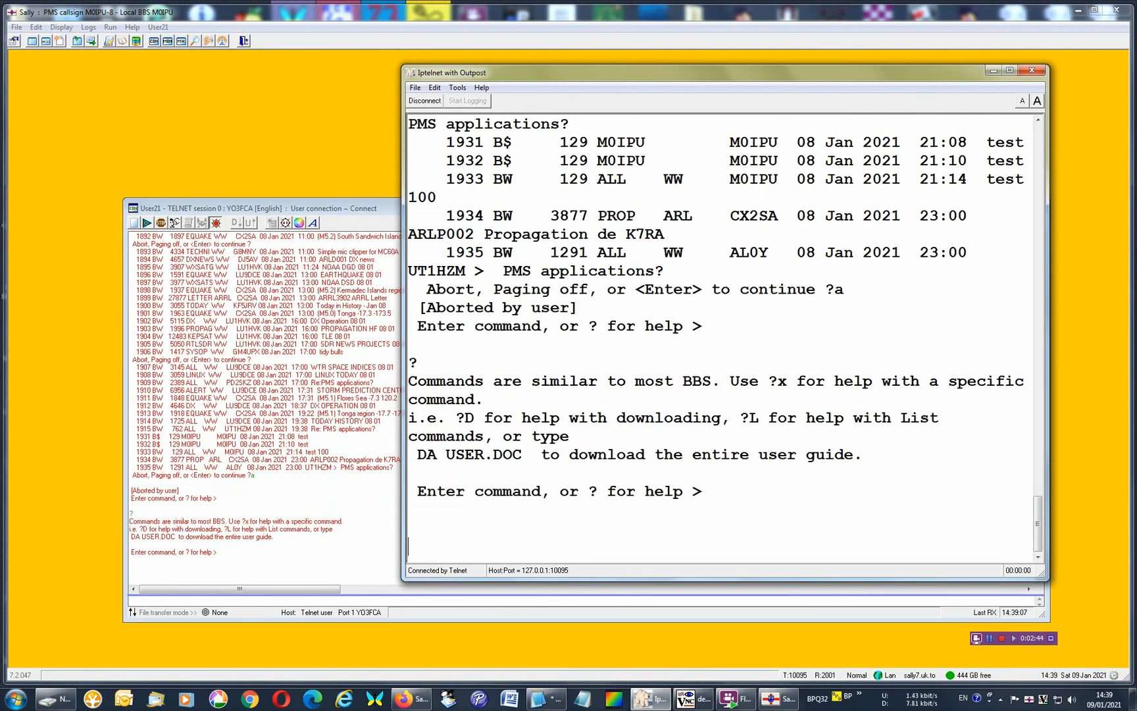
Log off from the PMS with the bye command and minimise the Iptelnet window.
{"action": "type", "text": "bye"}
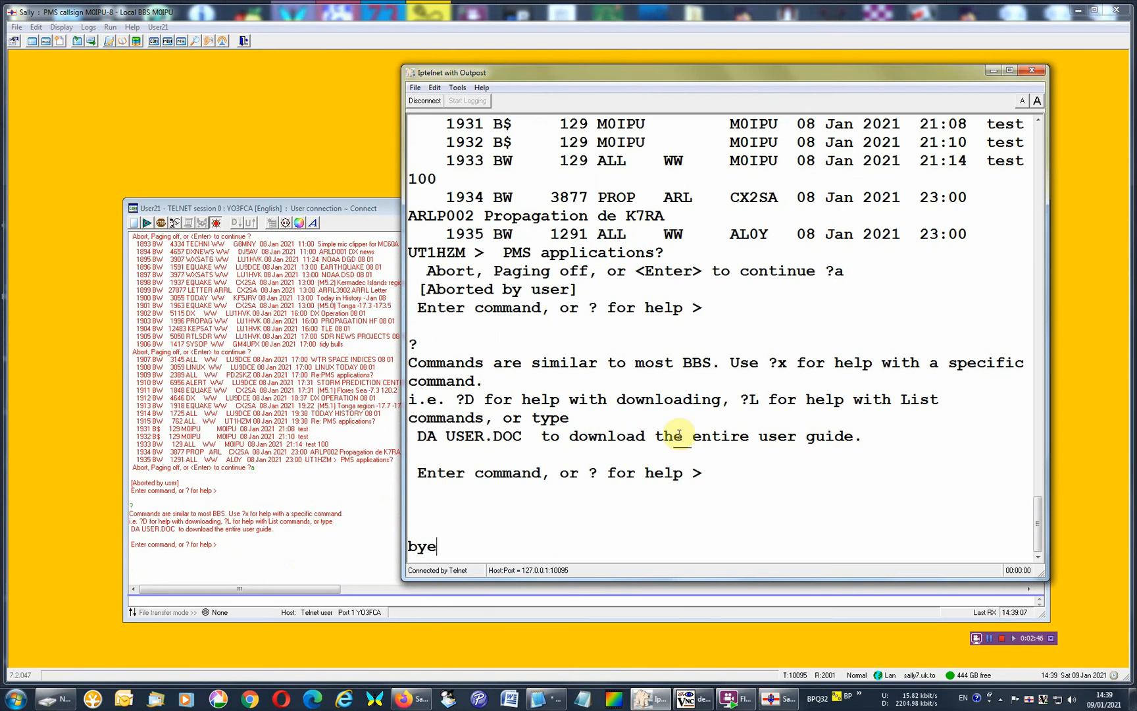
{"action": "key", "text": "Return"}
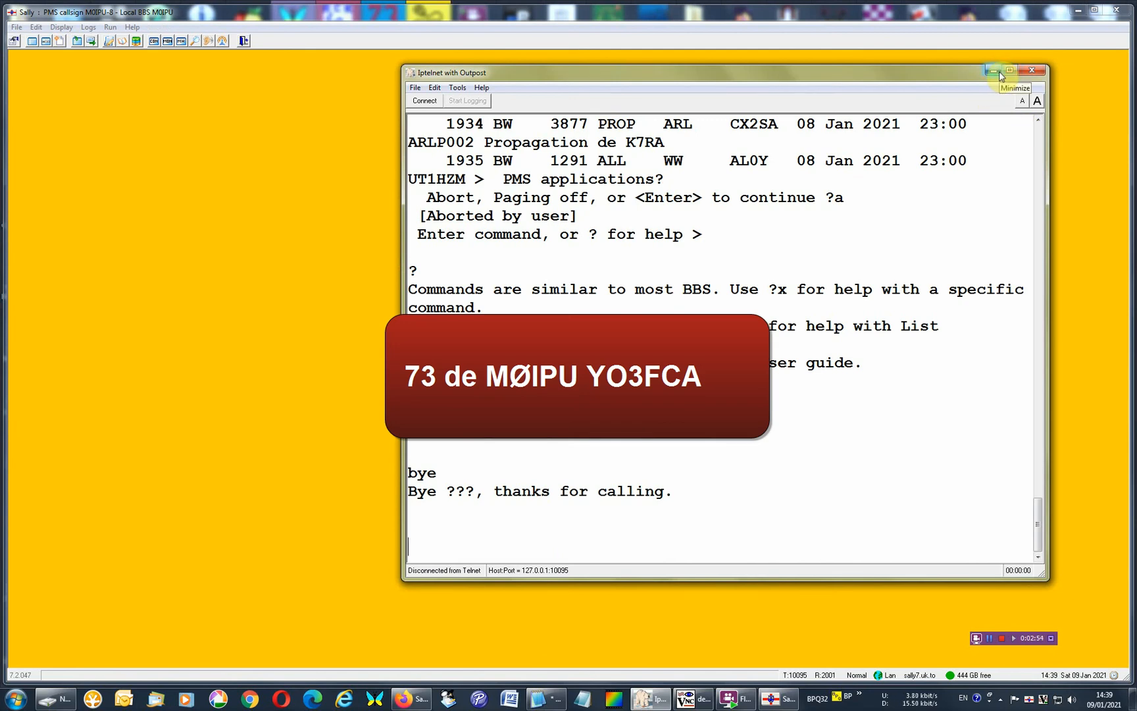
{"action": "left_click", "coordinate": [998, 73]}
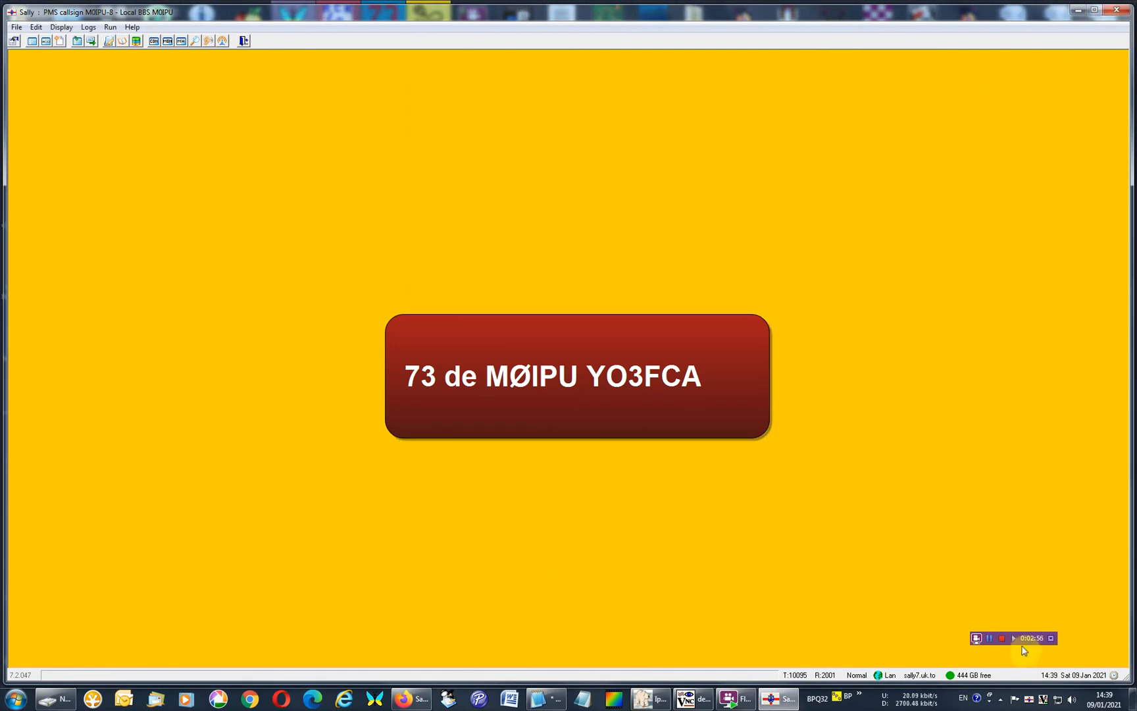